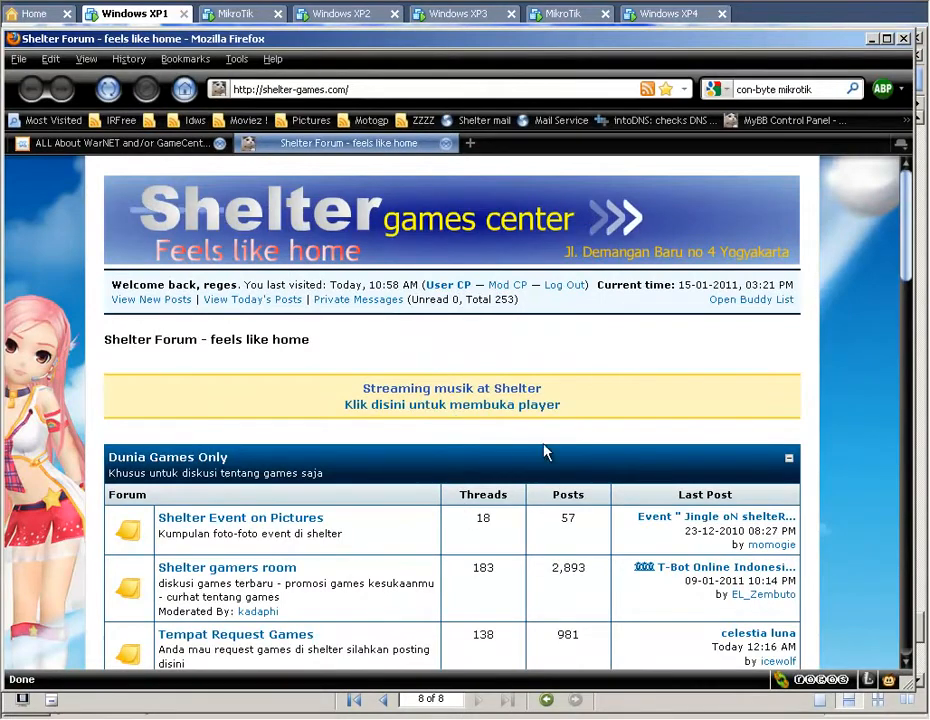
{"action": "left_click", "coordinate": [378, 89]}
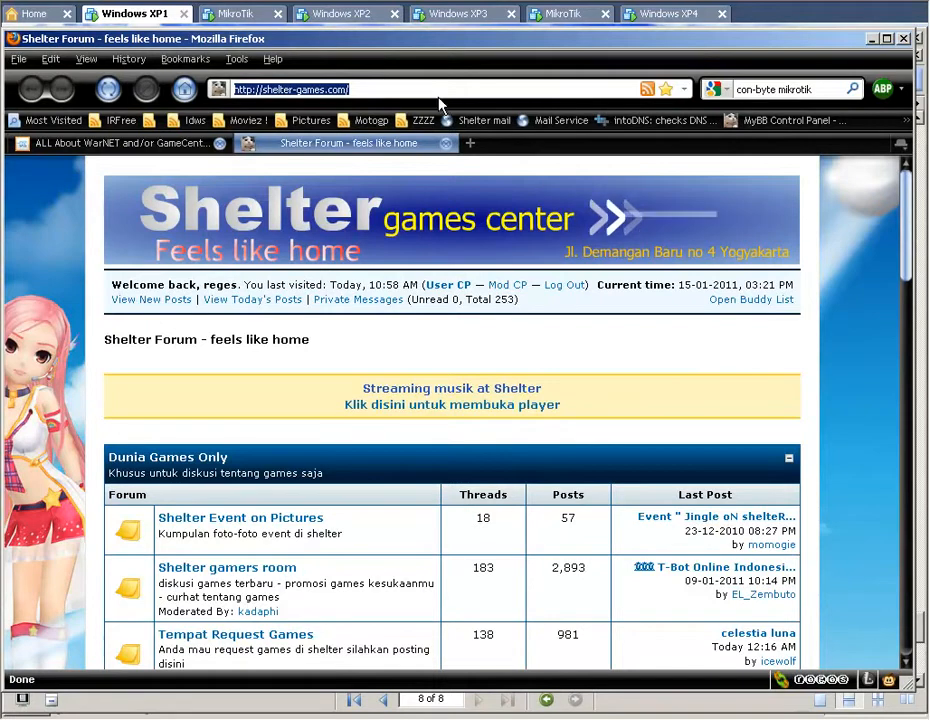
{"action": "type", "text": "for"}
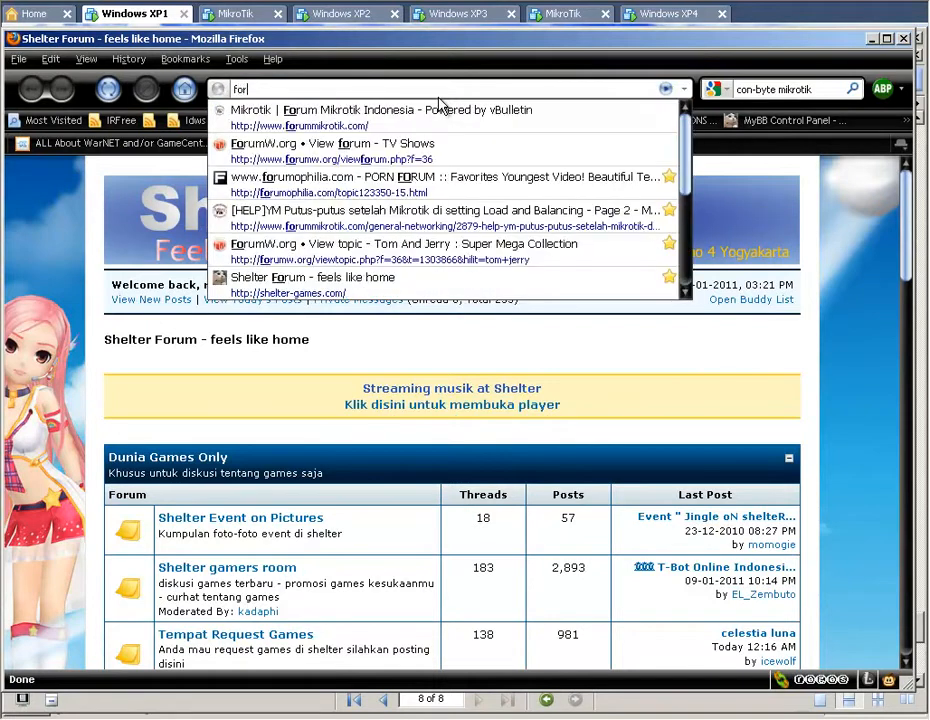
{"action": "key", "text": "Down"}
{"action": "key", "text": "Return"}
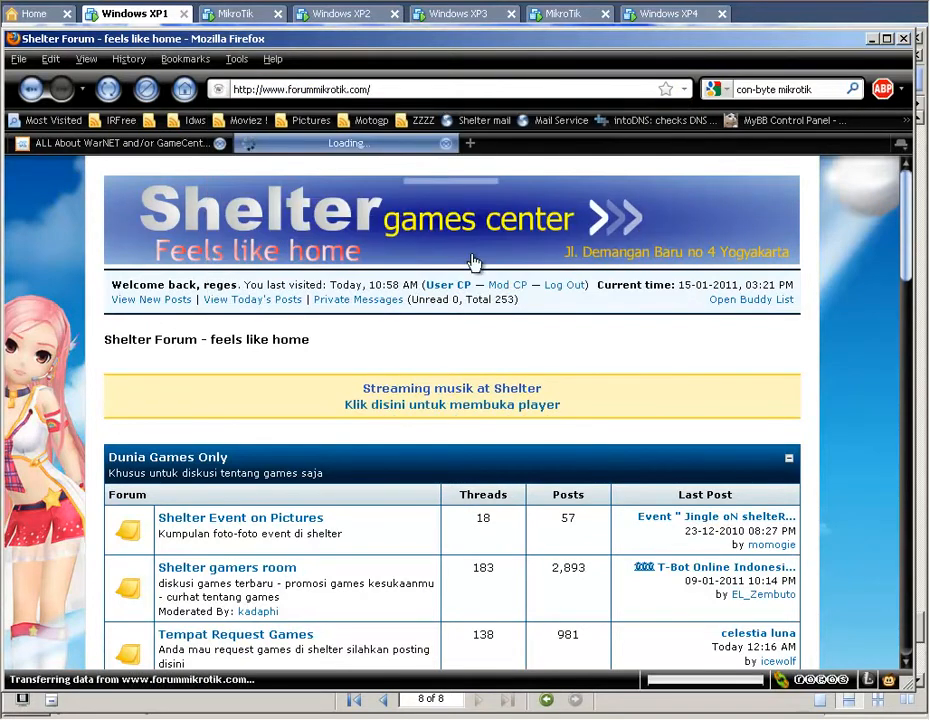
Open the sticky thread "First Time Rb750 - Step By Step Instalation Guide" in the forum's Beginner Basics section.
{"action": "scroll", "coordinate": [511, 328], "scroll_direction": "down", "scroll_amount": 15}
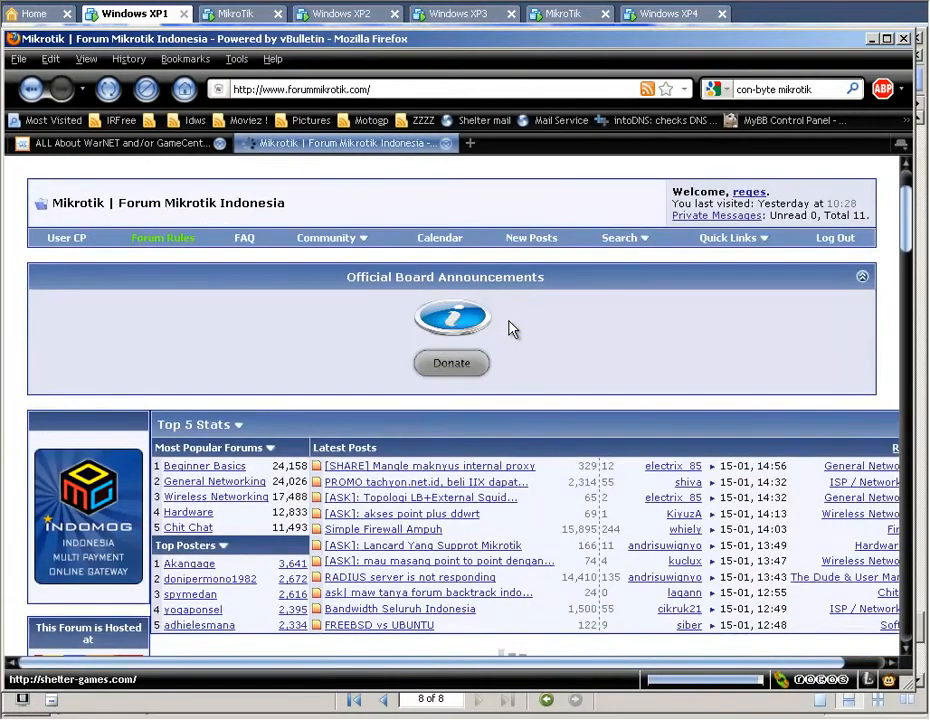
{"action": "scroll", "coordinate": [511, 328], "scroll_direction": "down", "scroll_amount": 5}
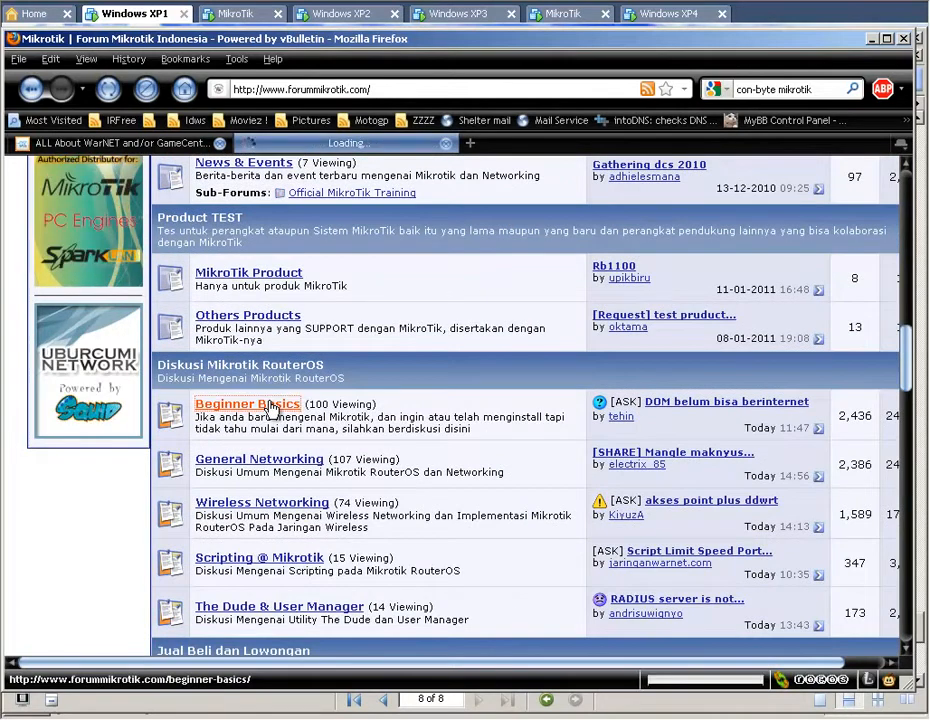
{"action": "left_click", "coordinate": [270, 408]}
{"action": "scroll", "coordinate": [474, 405], "scroll_direction": "down", "scroll_amount": 3}
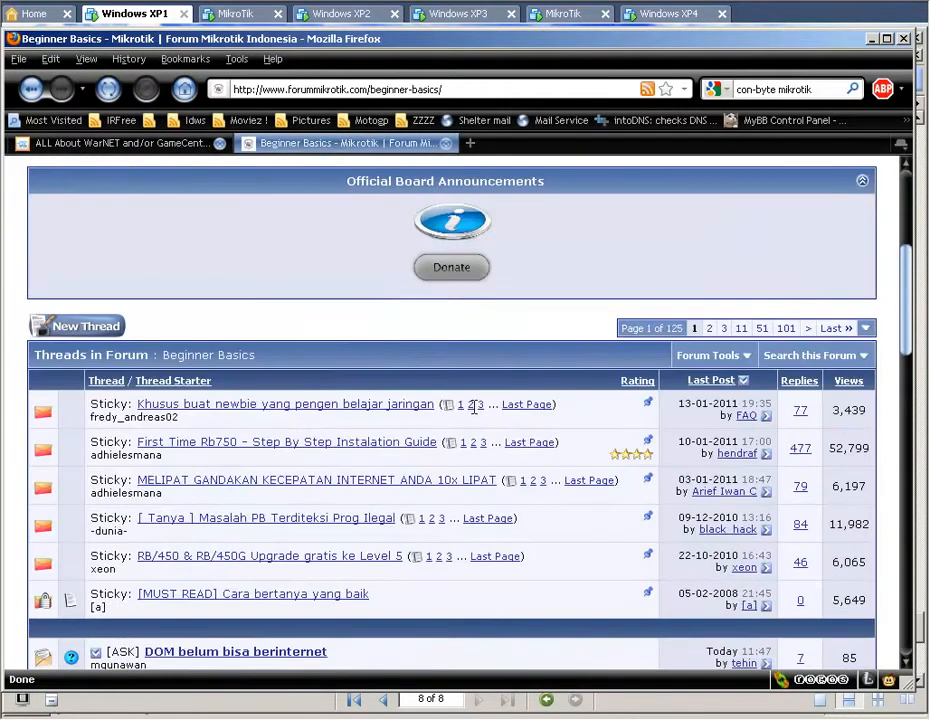
{"action": "left_click", "coordinate": [256, 449]}
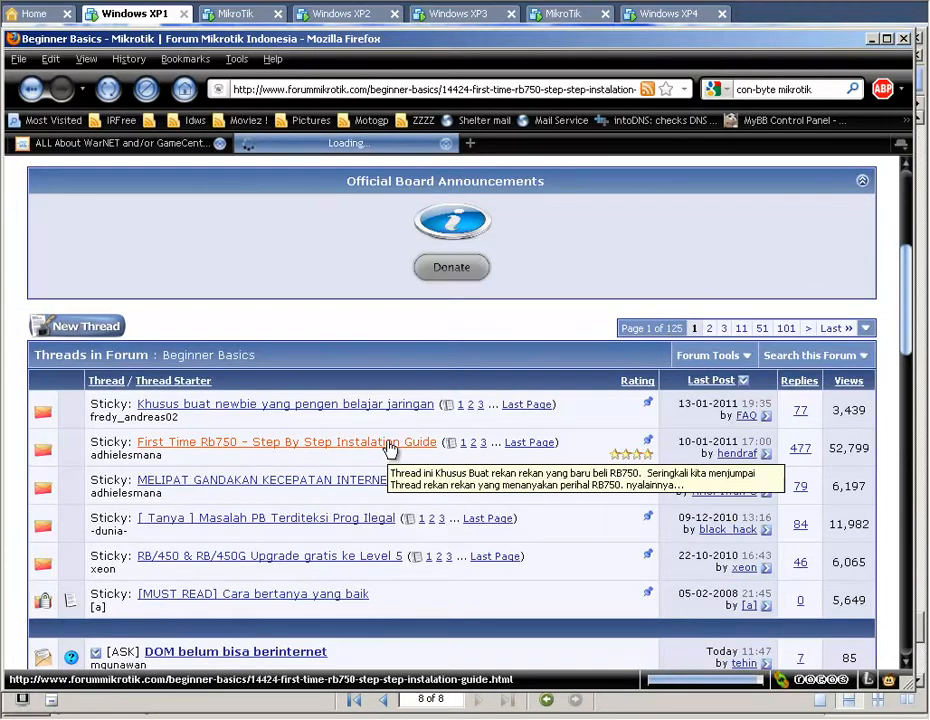
Reveal and view the guide's unboxing photos, from the delivered package to the RB750 with its adaptor.
{"action": "scroll", "coordinate": [397, 469], "scroll_direction": "down", "scroll_amount": 5}
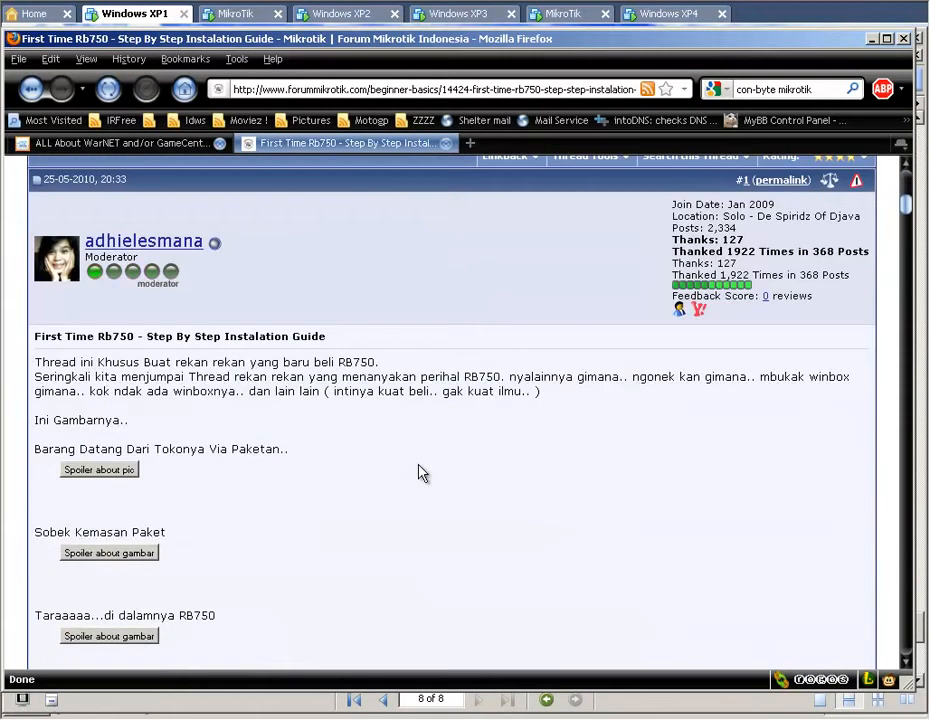
{"action": "scroll", "coordinate": [395, 469], "scroll_direction": "down", "scroll_amount": 2}
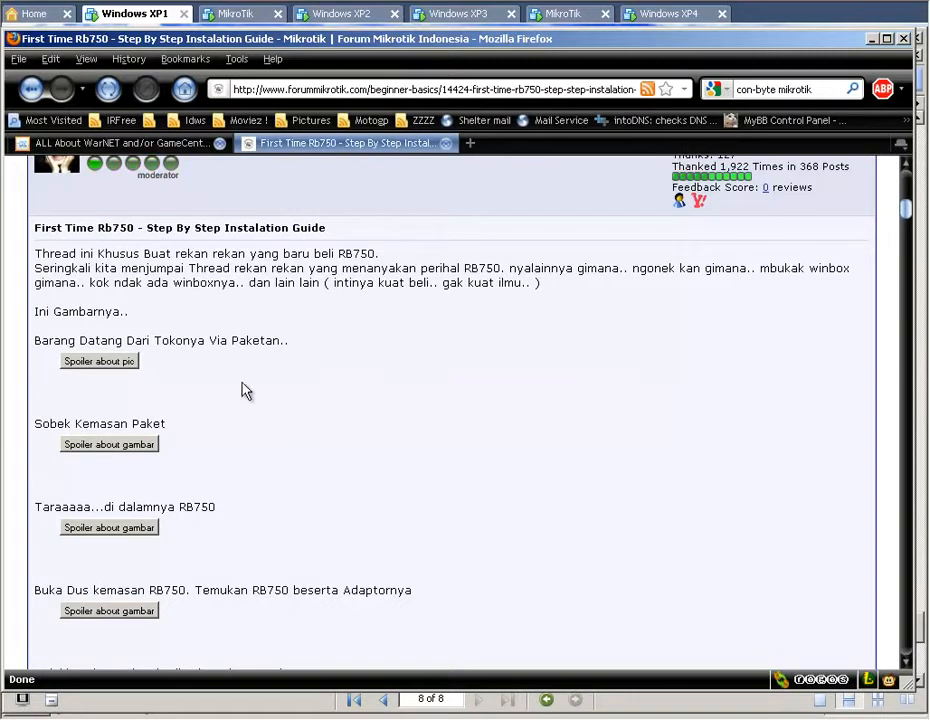
{"action": "left_click", "coordinate": [118, 362]}
{"action": "scroll", "coordinate": [390, 444], "scroll_direction": "down", "scroll_amount": 4}
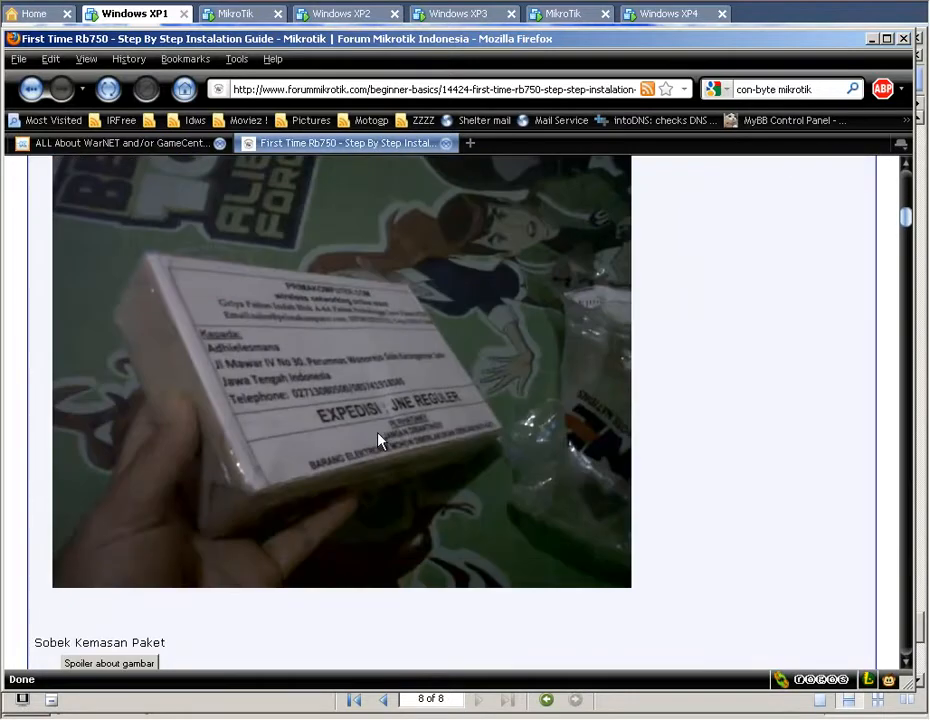
{"action": "scroll", "coordinate": [600, 466], "scroll_direction": "down", "scroll_amount": 5}
{"action": "left_click", "coordinate": [135, 343]}
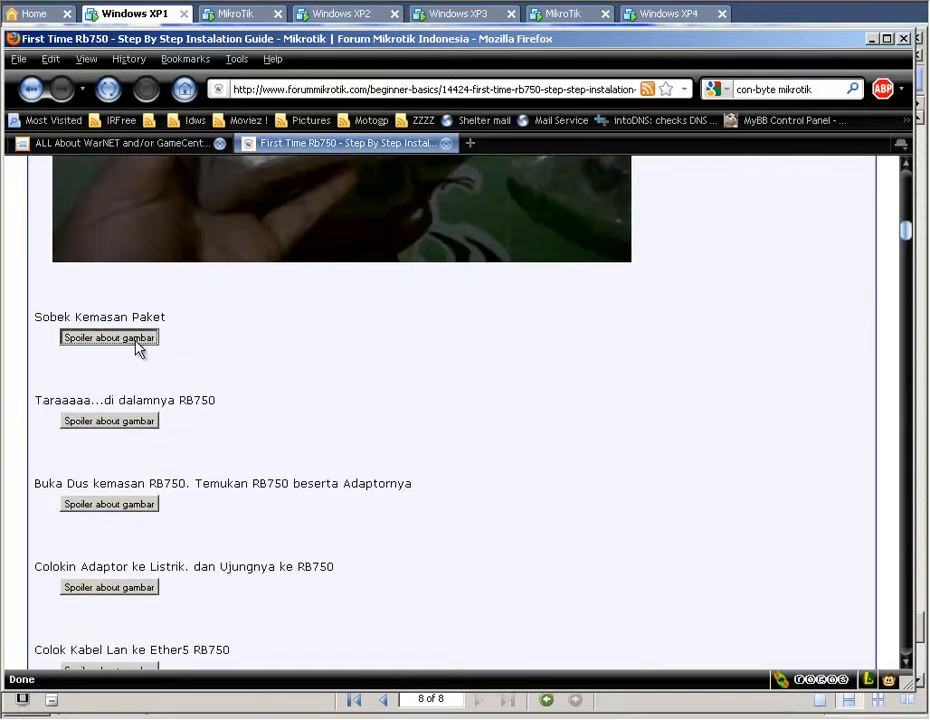
{"action": "scroll", "coordinate": [615, 516], "scroll_direction": "down", "scroll_amount": 8}
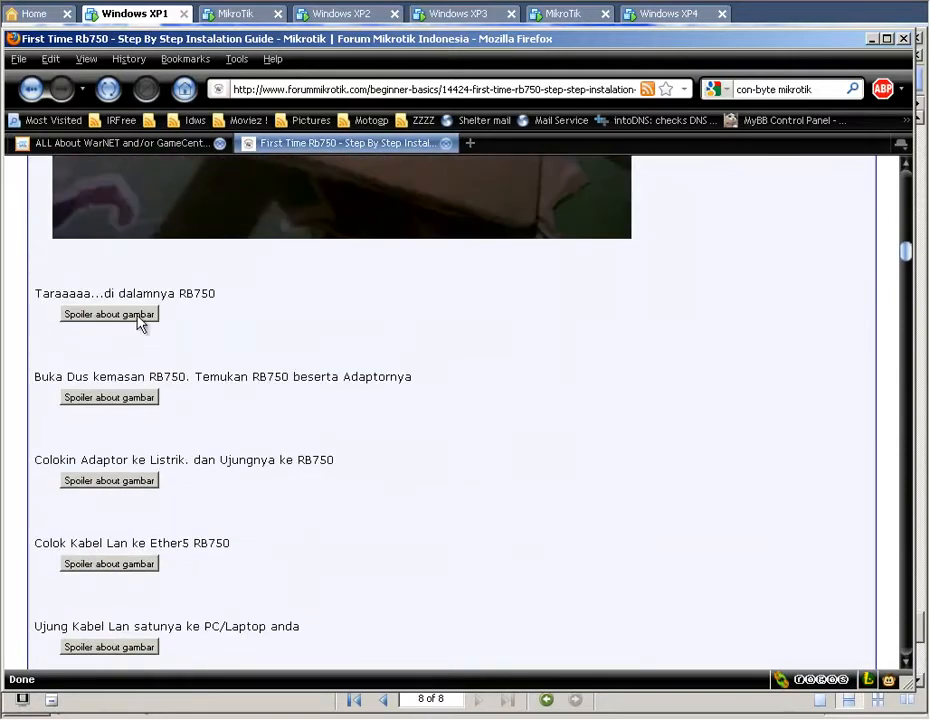
{"action": "left_click", "coordinate": [141, 318]}
{"action": "scroll", "coordinate": [388, 460], "scroll_direction": "down", "scroll_amount": 9}
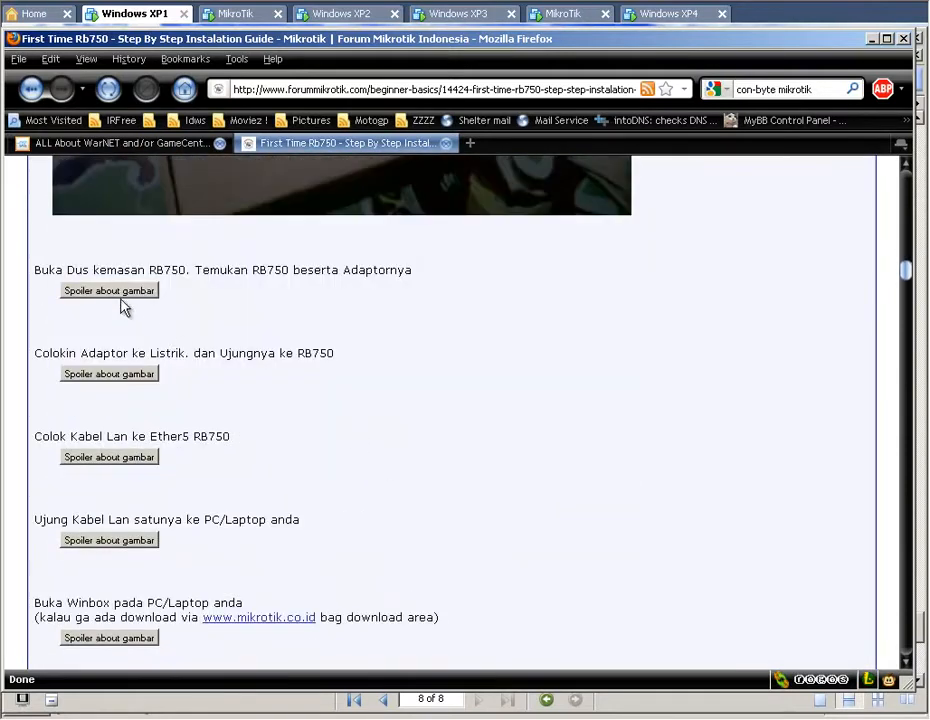
{"action": "left_click", "coordinate": [122, 290]}
{"action": "scroll", "coordinate": [293, 432], "scroll_direction": "down", "scroll_amount": 8}
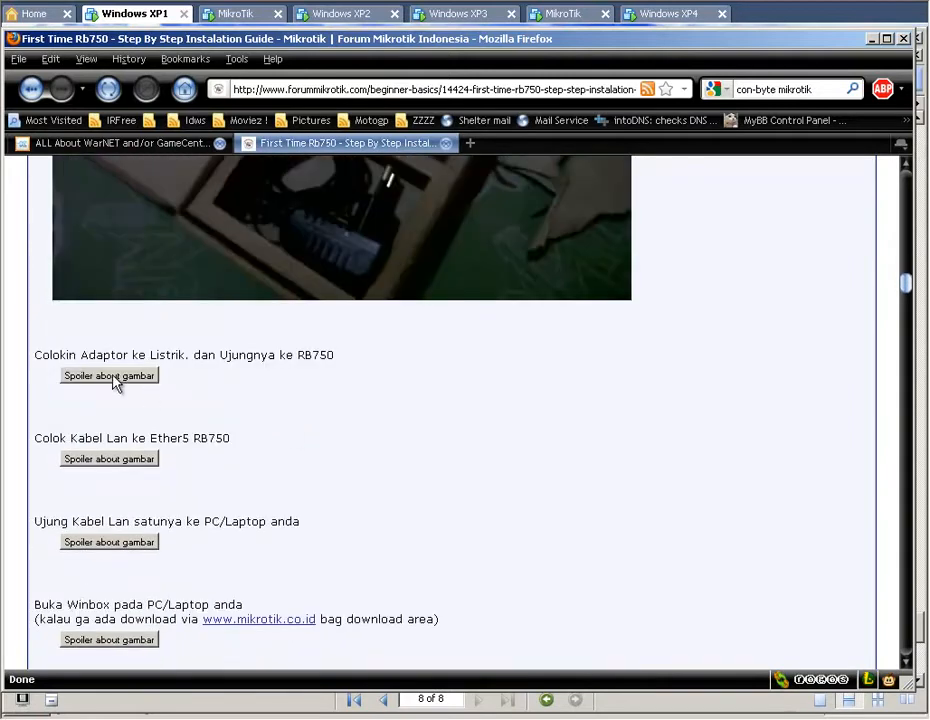
Reveal the photos for plugging in the power adaptor and the LAN cable into Ether5, and examine the cable connection.
{"action": "left_click", "coordinate": [114, 380]}
{"action": "scroll", "coordinate": [340, 434], "scroll_direction": "down", "scroll_amount": 5}
{"action": "scroll", "coordinate": [340, 434], "scroll_direction": "down", "scroll_amount": 5}
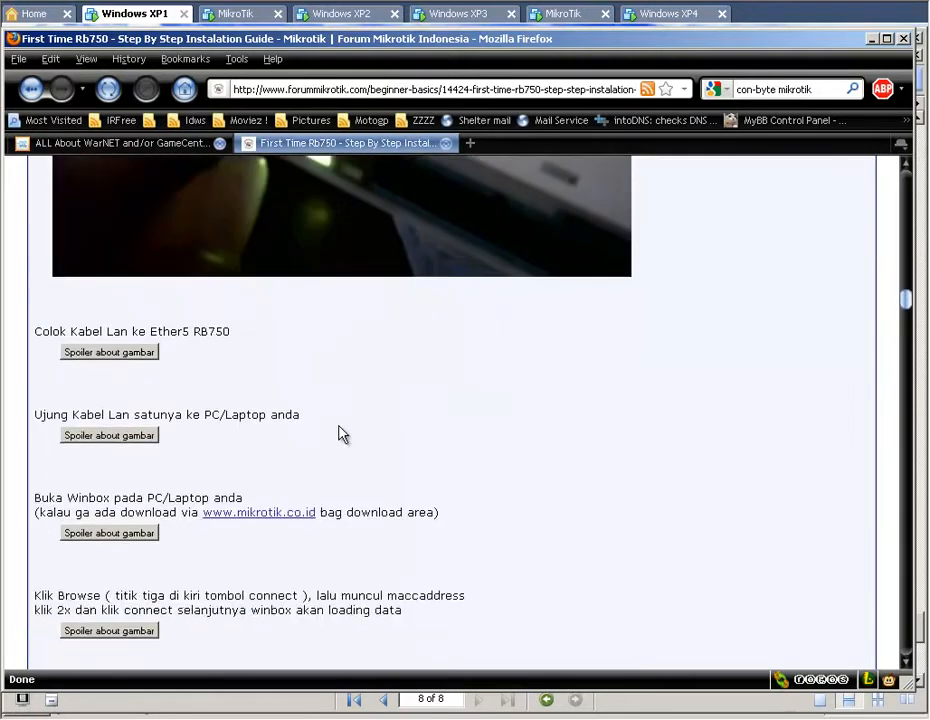
{"action": "left_click", "coordinate": [137, 244]}
{"action": "scroll", "coordinate": [336, 419], "scroll_direction": "down", "scroll_amount": 4}
{"action": "scroll", "coordinate": [336, 419], "scroll_direction": "up", "scroll_amount": 4}
{"action": "scroll", "coordinate": [336, 419], "scroll_direction": "down", "scroll_amount": 4}
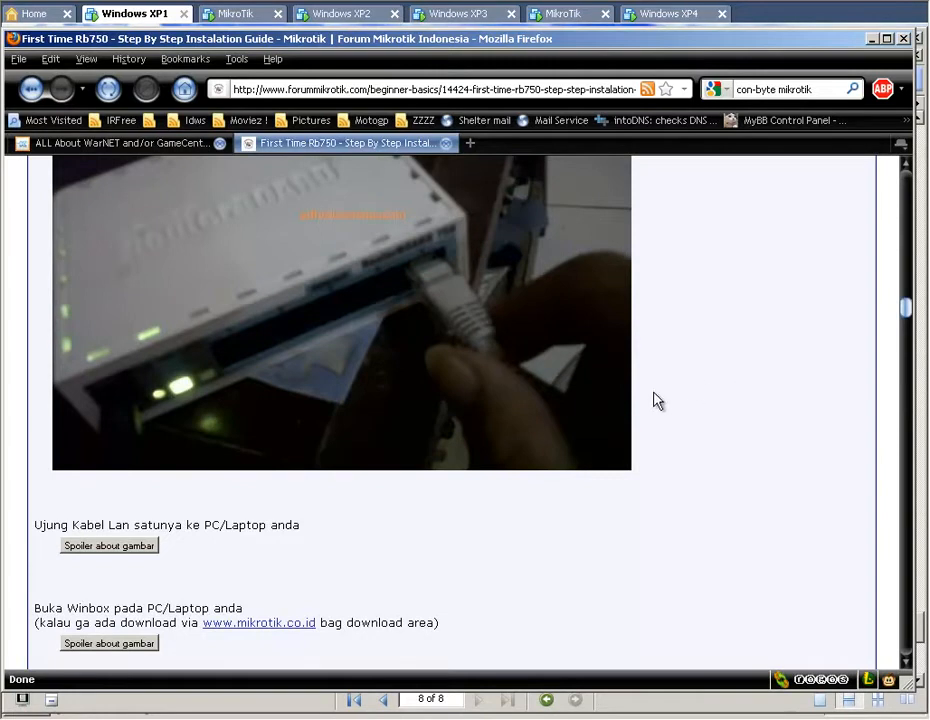
{"action": "scroll", "coordinate": [483, 426], "scroll_direction": "up", "scroll_amount": 2}
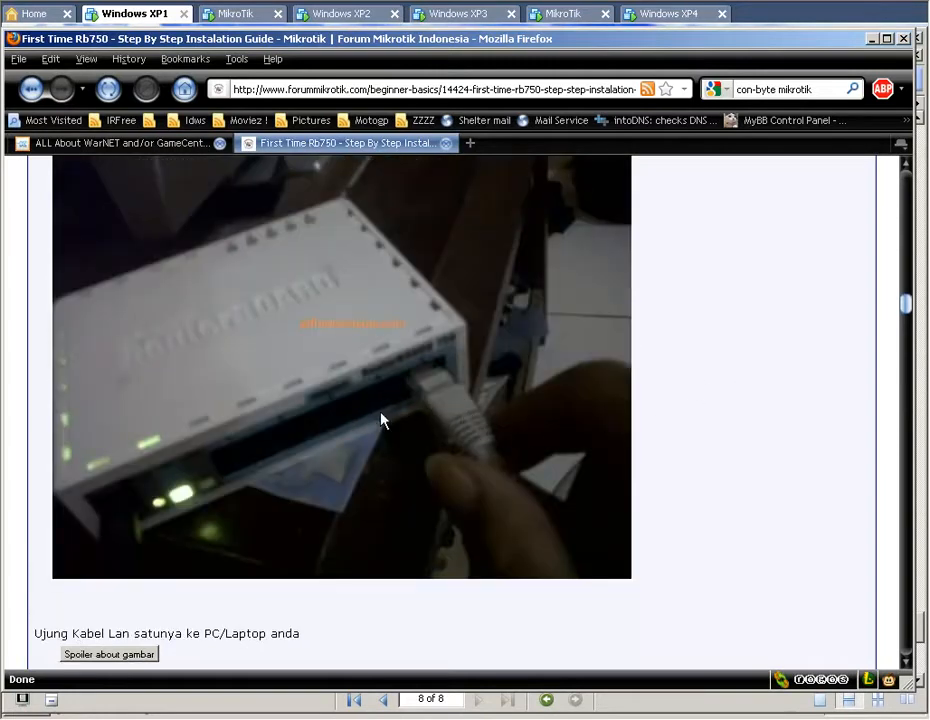
{"action": "scroll", "coordinate": [590, 422], "scroll_direction": "down", "scroll_amount": 4}
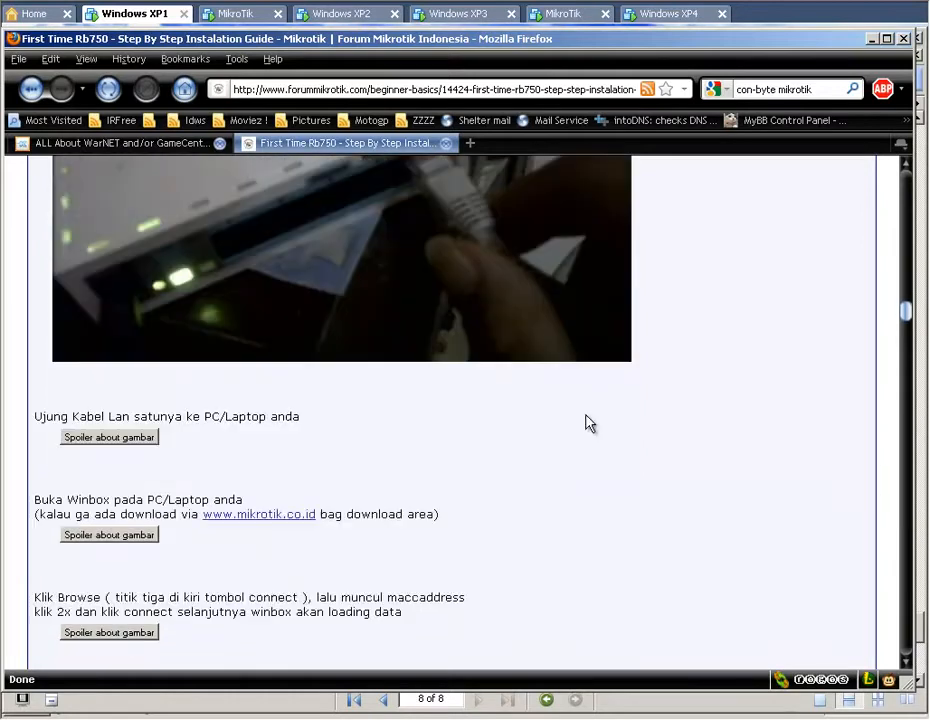
Reveal and examine the photo of the LAN cable's other end plugged into the PC or laptop.
{"action": "scroll", "coordinate": [583, 421], "scroll_direction": "down", "scroll_amount": 2}
{"action": "left_click", "coordinate": [129, 327]}
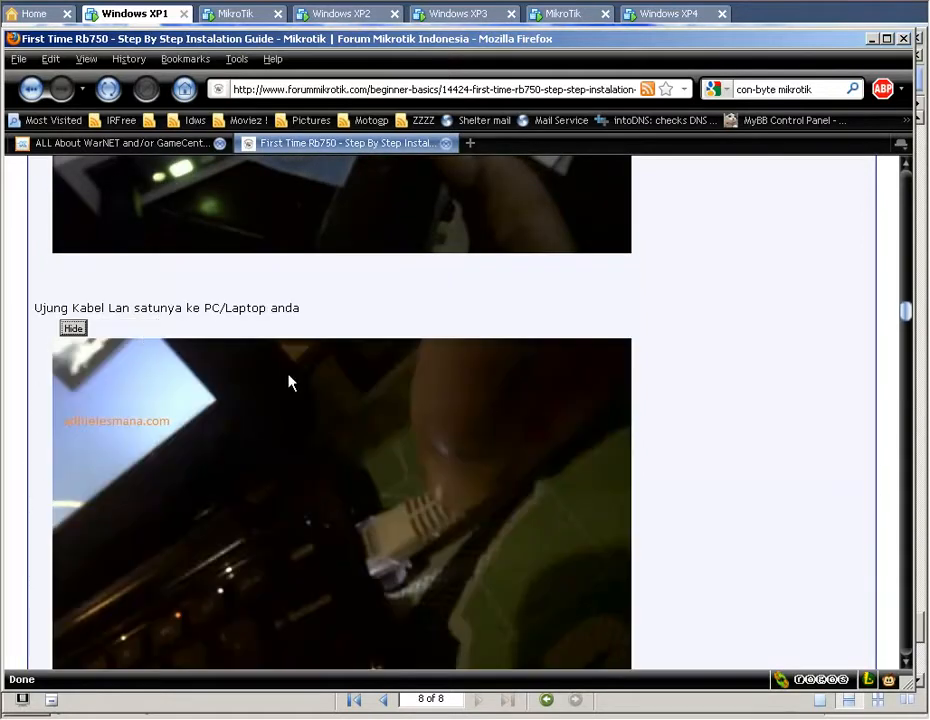
{"action": "scroll", "coordinate": [445, 410], "scroll_direction": "down", "scroll_amount": 2}
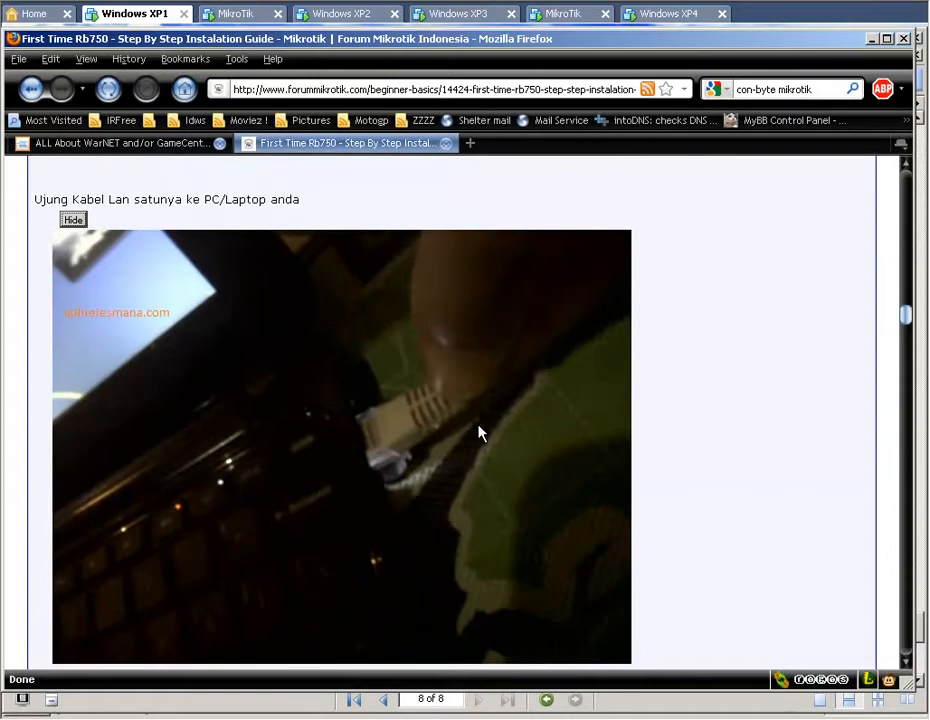
{"action": "scroll", "coordinate": [478, 432], "scroll_direction": "down", "scroll_amount": 2}
{"action": "scroll", "coordinate": [478, 434], "scroll_direction": "down", "scroll_amount": 2}
{"action": "scroll", "coordinate": [478, 434], "scroll_direction": "down", "scroll_amount": 2}
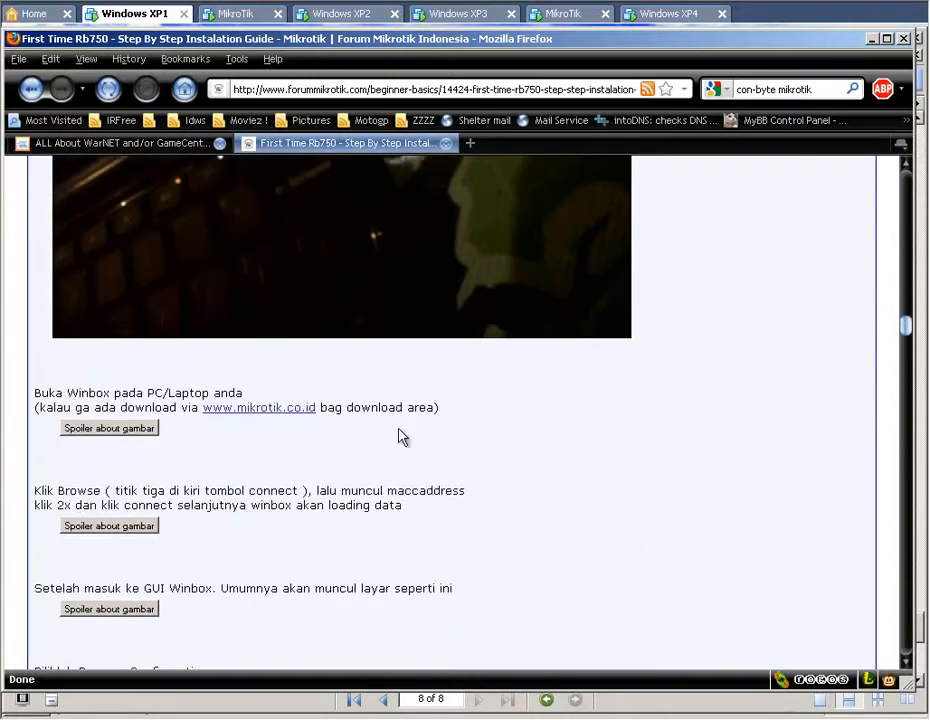
Reveal and review the images for opening Winbox, browsing to the router's MAC address and removing the default configuration.
{"action": "left_click", "coordinate": [95, 430]}
{"action": "scroll", "coordinate": [590, 482], "scroll_direction": "down", "scroll_amount": 2}
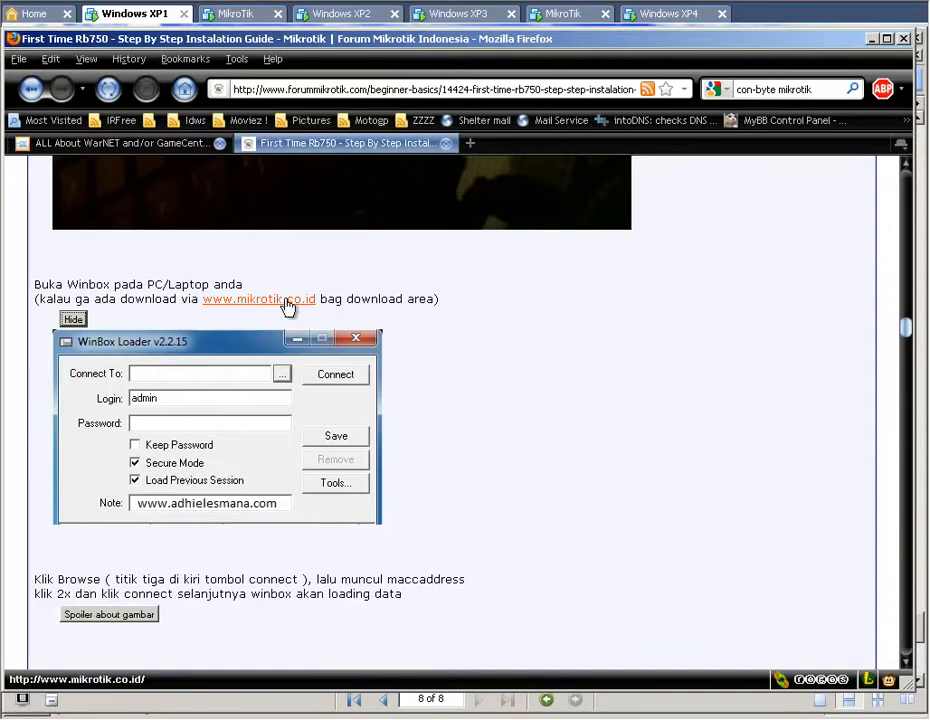
{"action": "scroll", "coordinate": [585, 454], "scroll_direction": "down", "scroll_amount": 6}
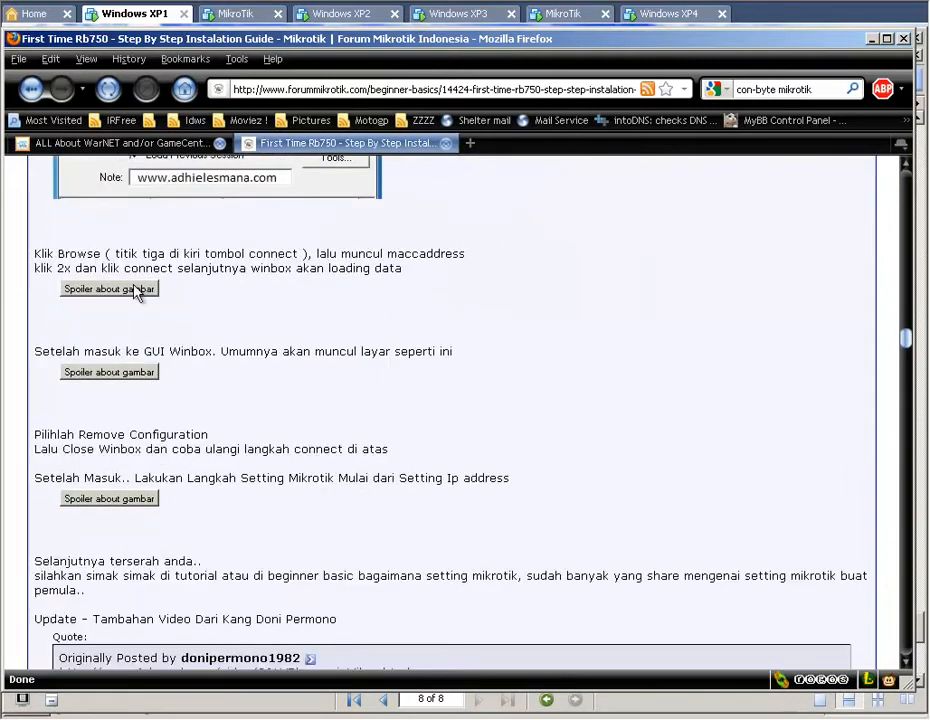
{"action": "left_click", "coordinate": [109, 289]}
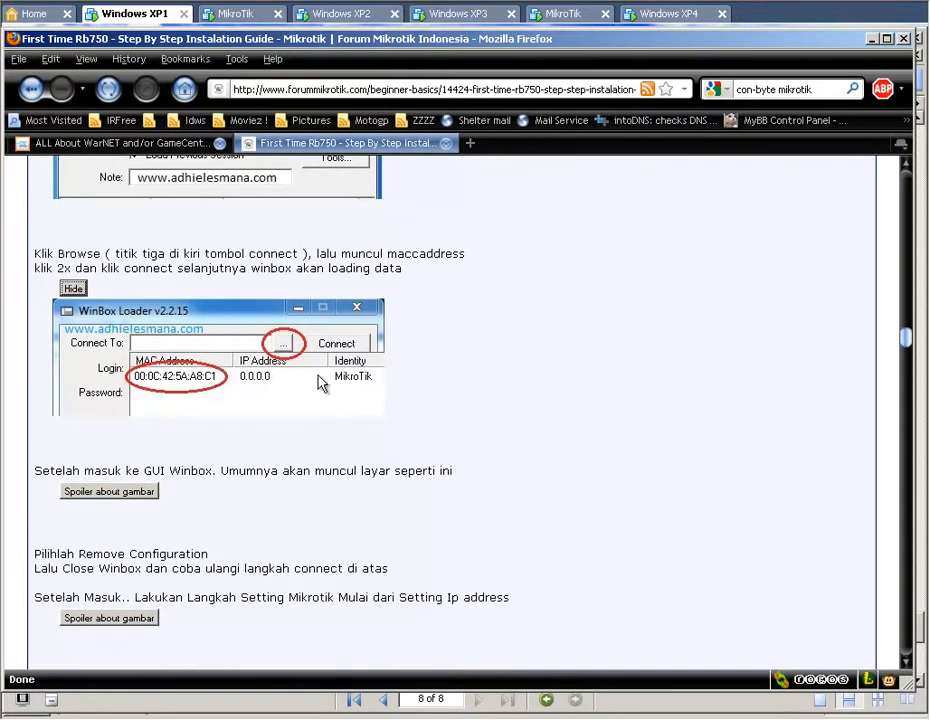
{"action": "left_click", "coordinate": [118, 491]}
{"action": "scroll", "coordinate": [324, 469], "scroll_direction": "down", "scroll_amount": 6}
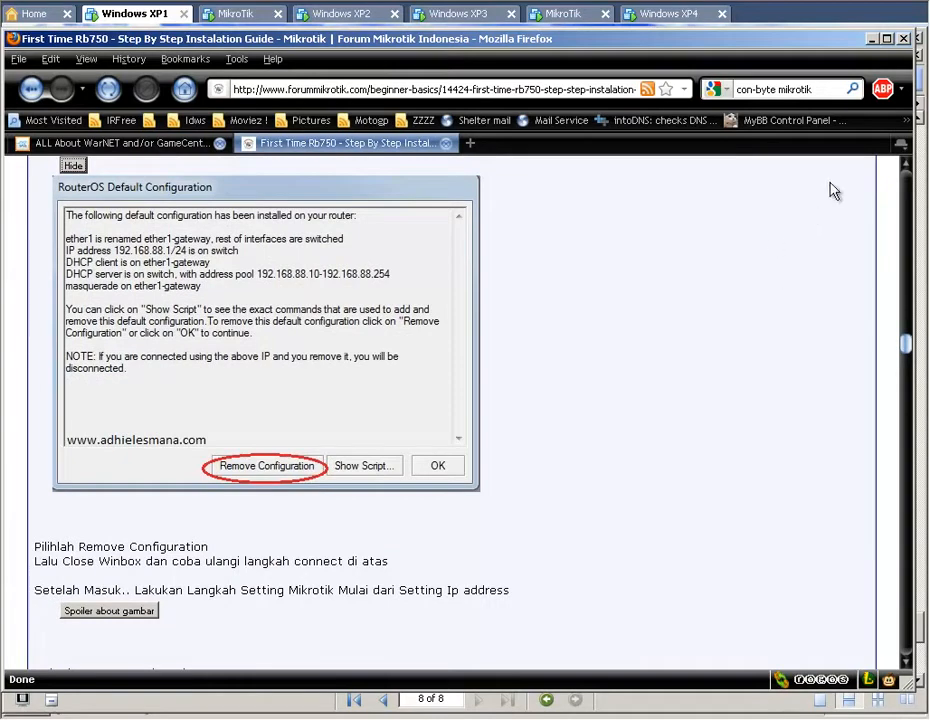
Minimize the browser and the PDF document to get to the desktop.
{"action": "left_click", "coordinate": [873, 39]}
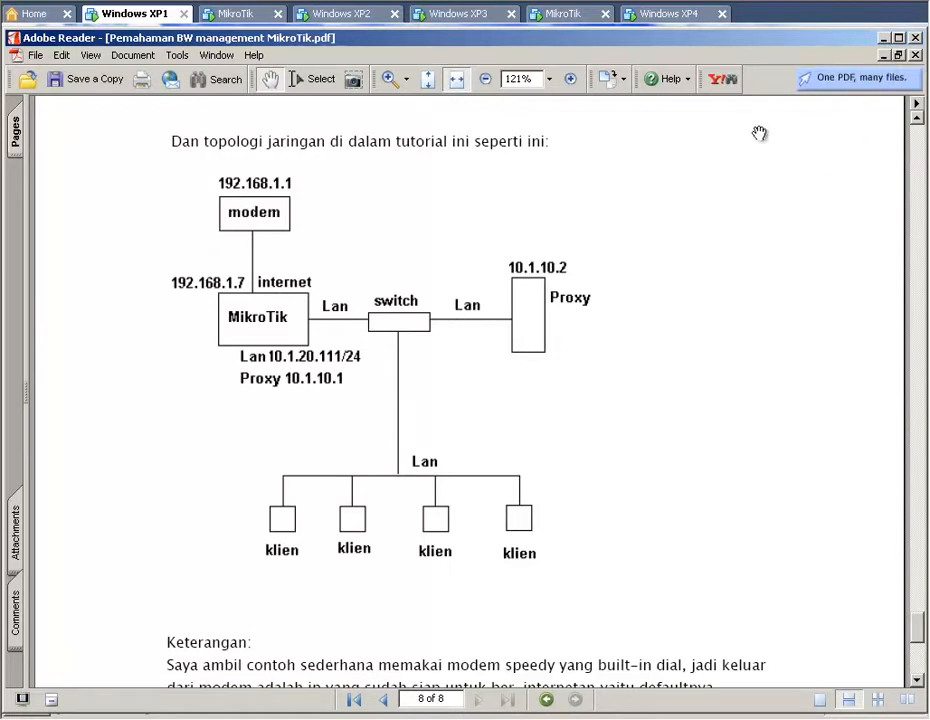
{"action": "left_click", "coordinate": [885, 37]}
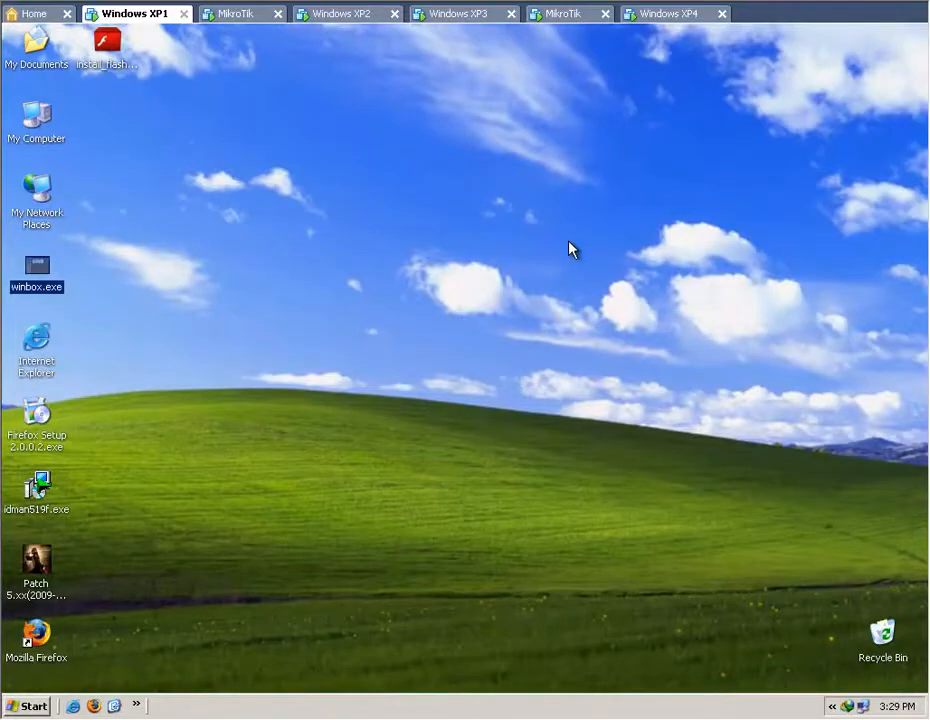
{"action": "left_click", "coordinate": [602, 241]}
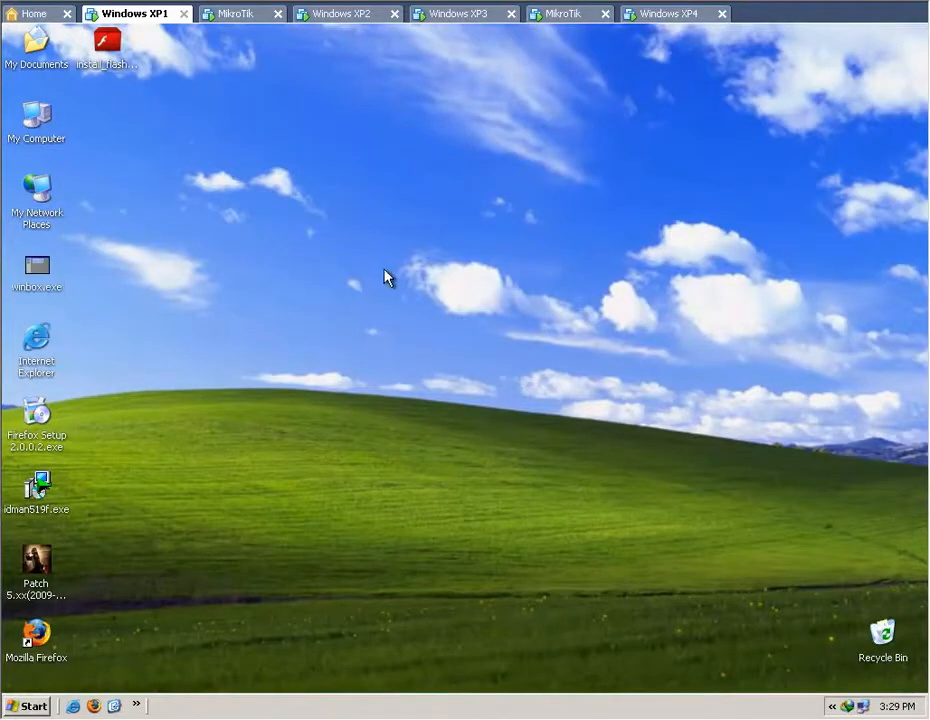
Launch winbox.exe, choose the discovered MikroTik router with MAC address 00:0C:29:3D:7C:23 and connect as admin.
{"action": "double_click", "coordinate": [40, 268]}
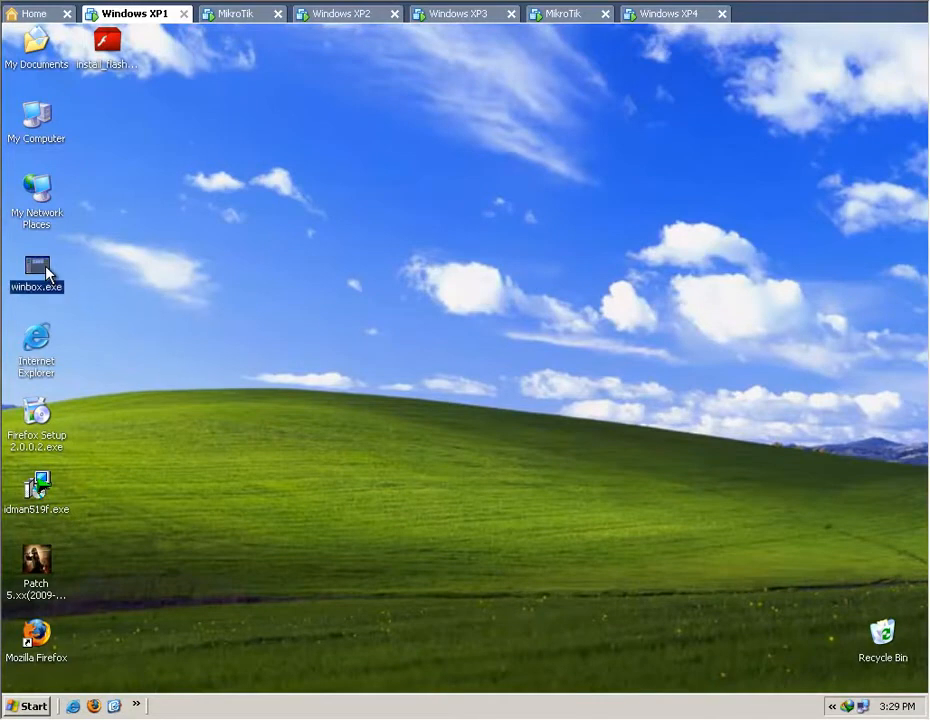
{"action": "left_click", "coordinate": [387, 175]}
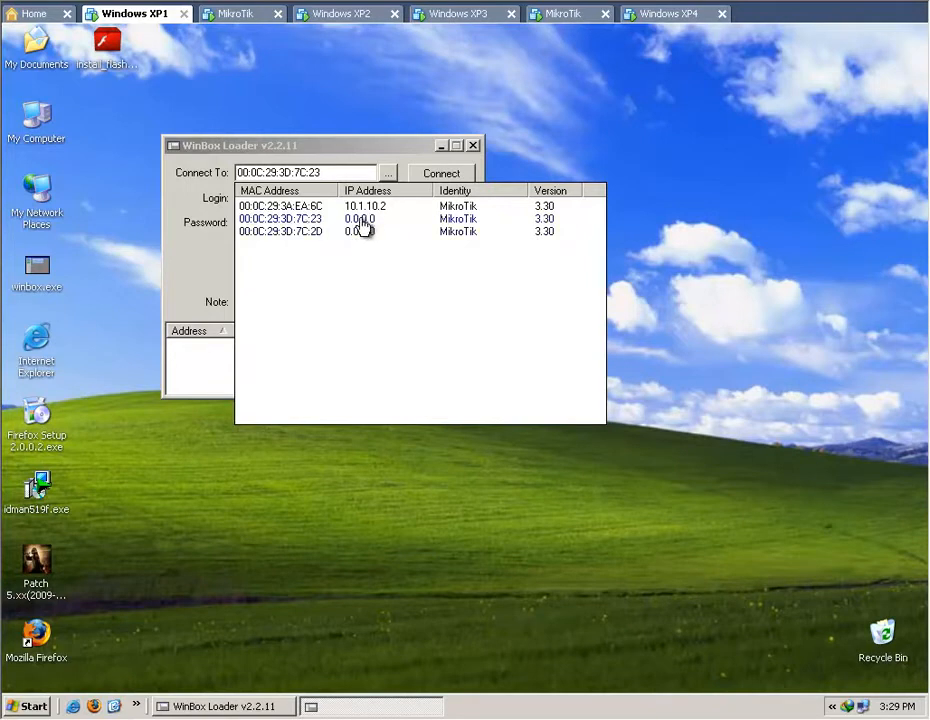
{"action": "left_click", "coordinate": [303, 226]}
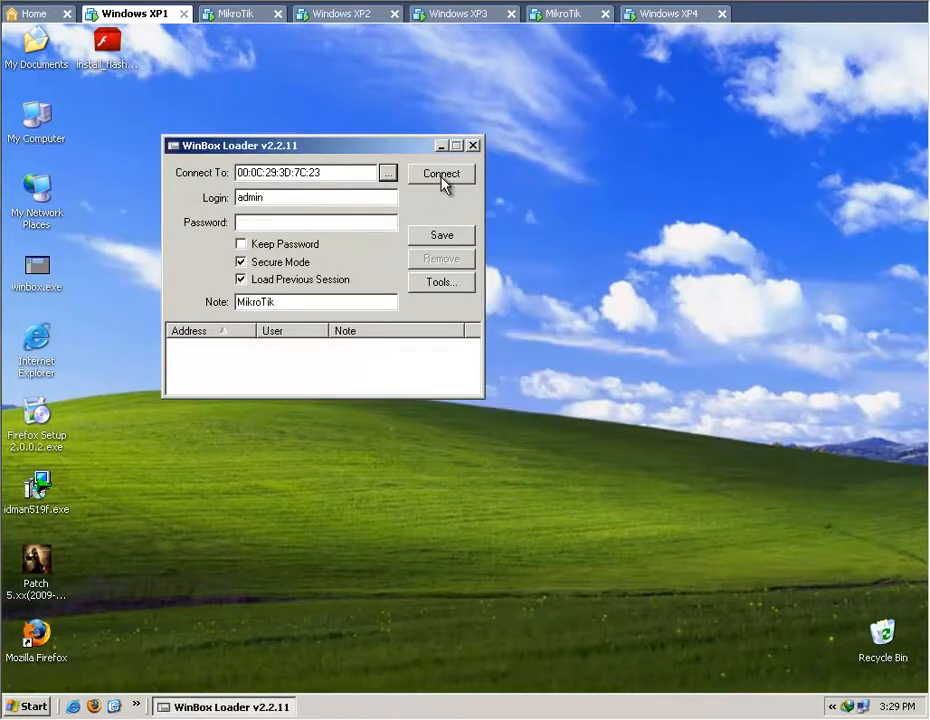
{"action": "left_click", "coordinate": [442, 175]}
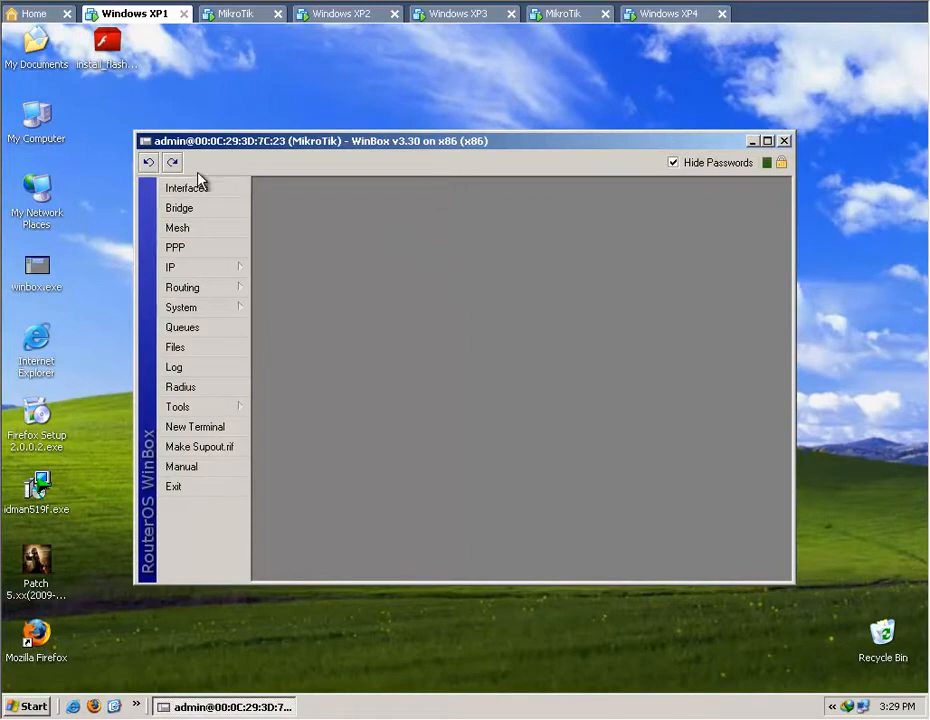
Maximize the WinBox session window and open the router's system user list.
{"action": "double_click", "coordinate": [391, 142]}
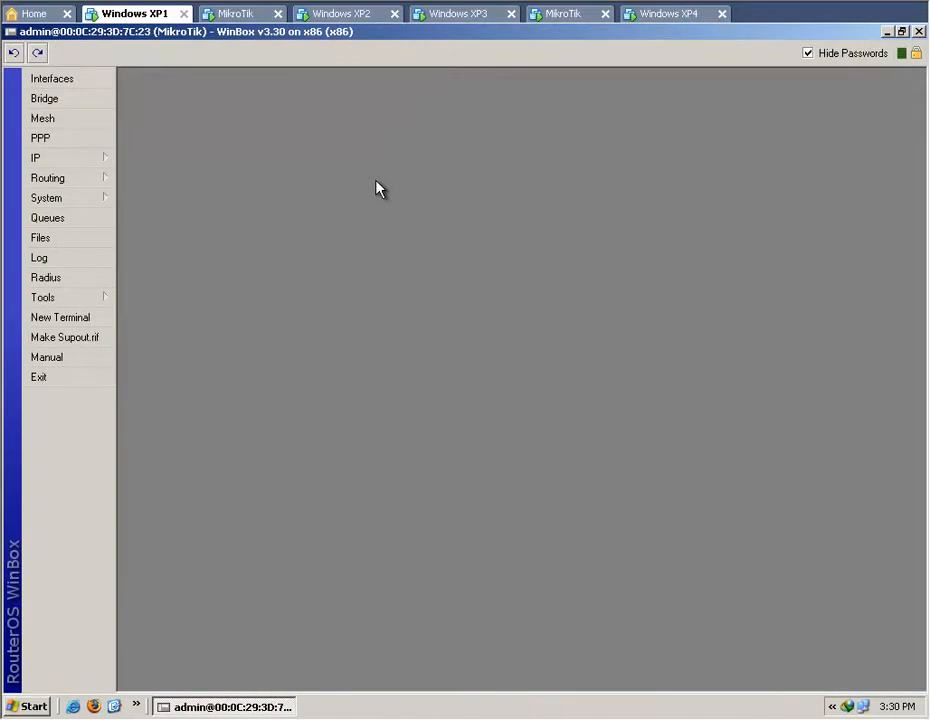
{"action": "left_click", "coordinate": [72, 199]}
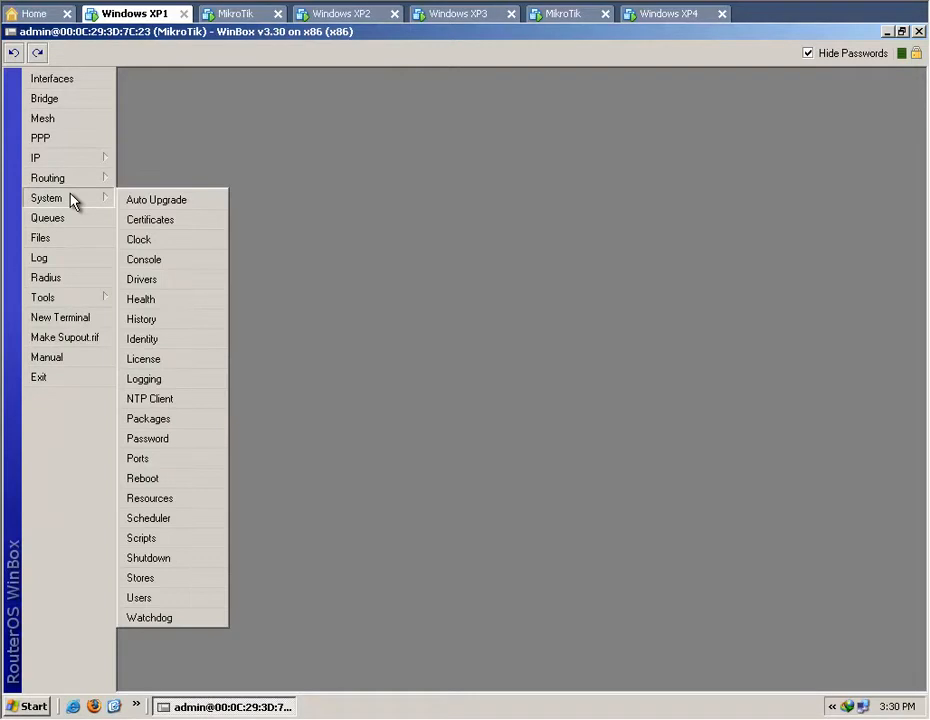
{"action": "left_click", "coordinate": [184, 607]}
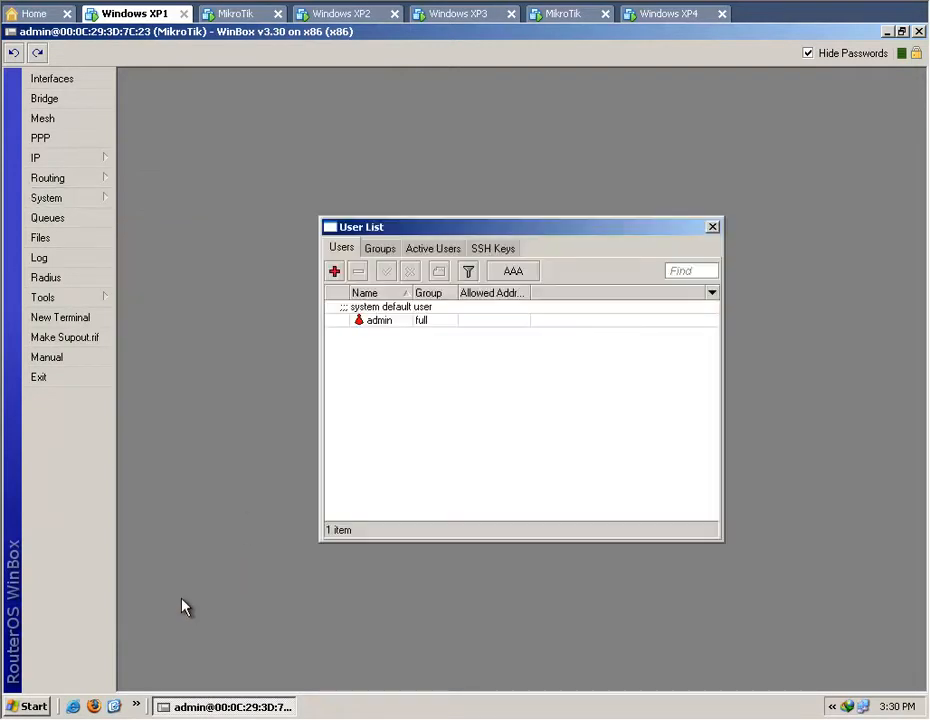
Add a router user named reges in the full group and set the new user's password.
{"action": "left_click", "coordinate": [335, 271]}
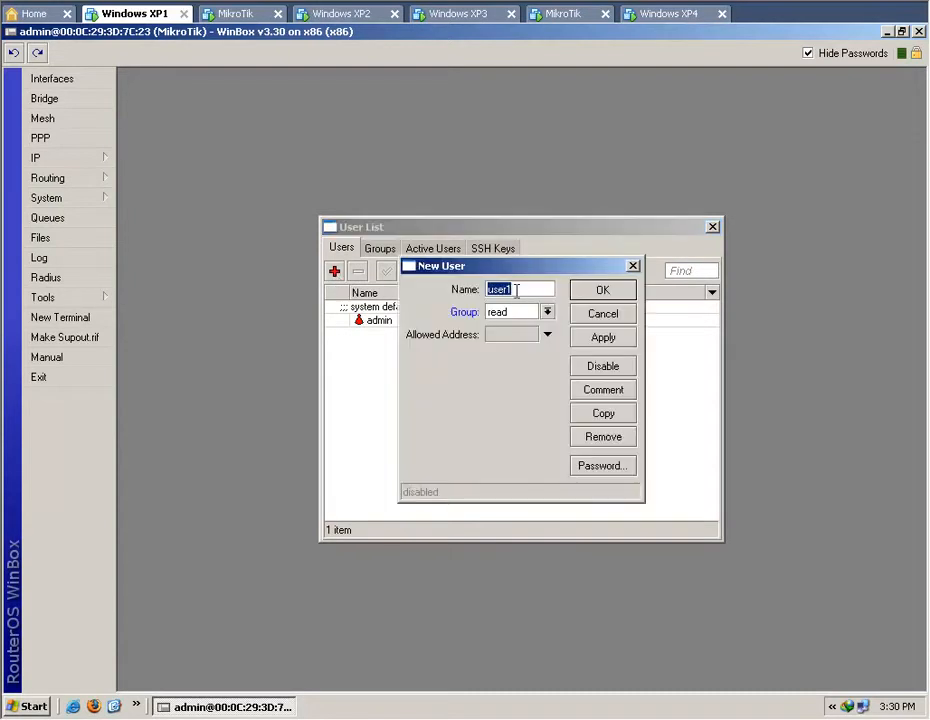
{"action": "type", "text": "reges"}
{"action": "left_click", "coordinate": [547, 312]}
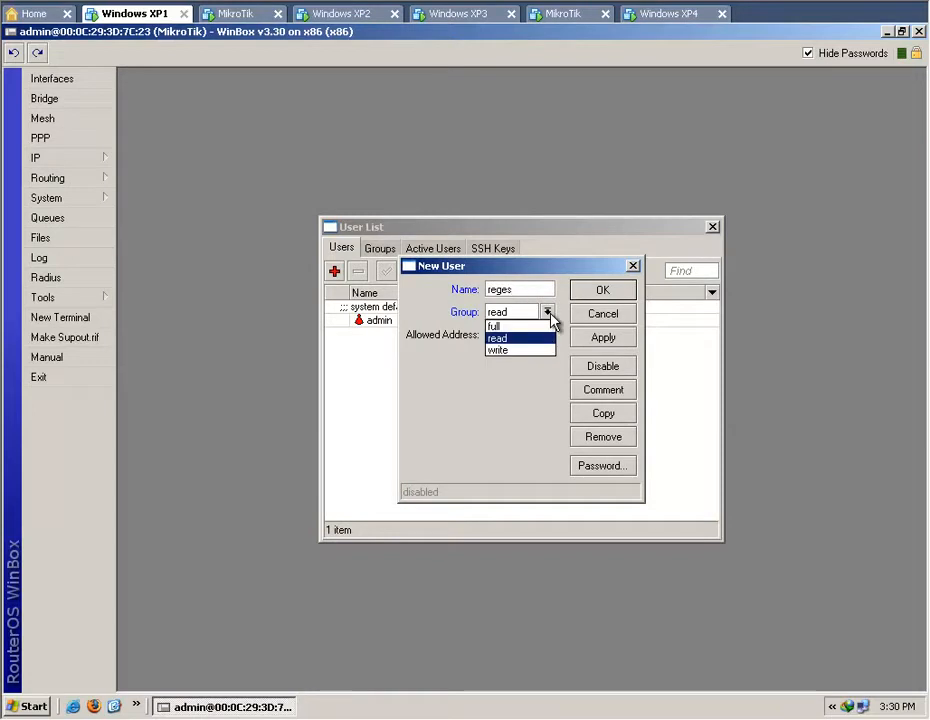
{"action": "left_click", "coordinate": [542, 327]}
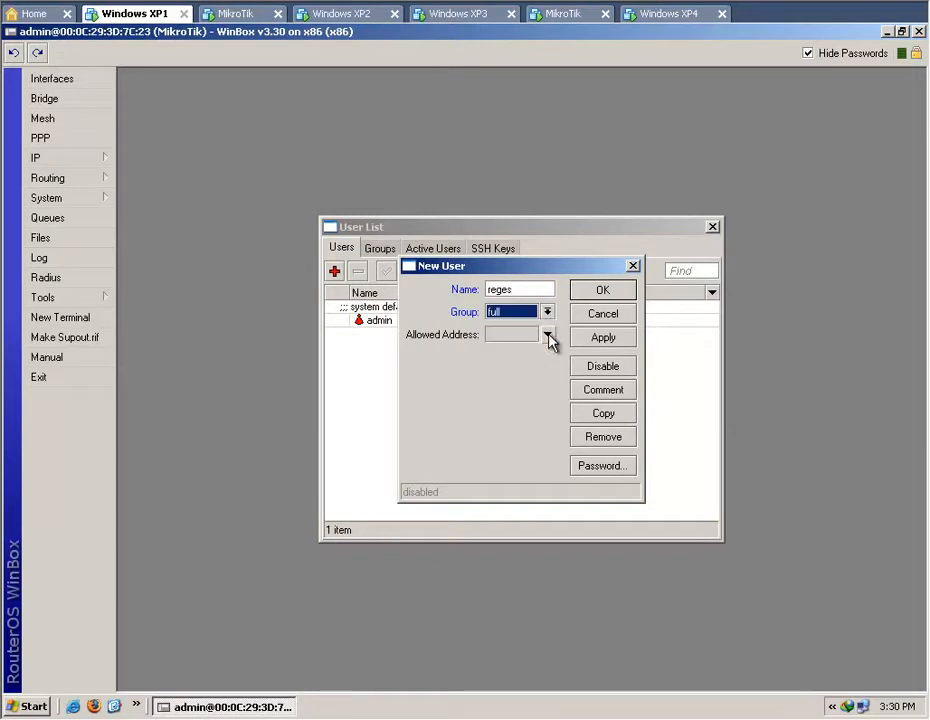
{"action": "left_click", "coordinate": [603, 466]}
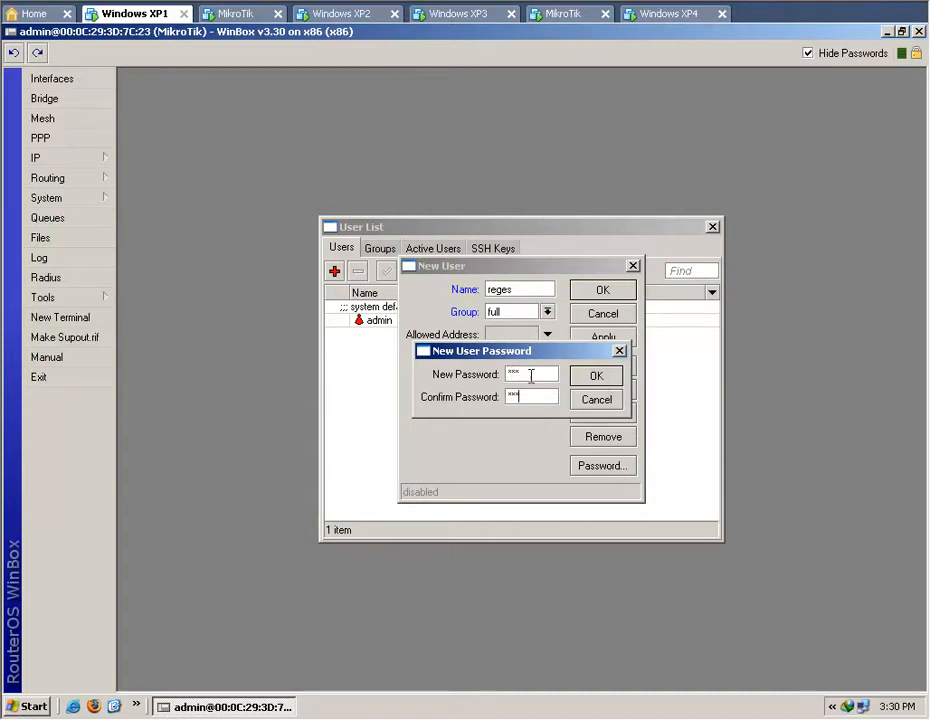
{"action": "left_click", "coordinate": [596, 378]}
{"action": "left_click", "coordinate": [599, 292]}
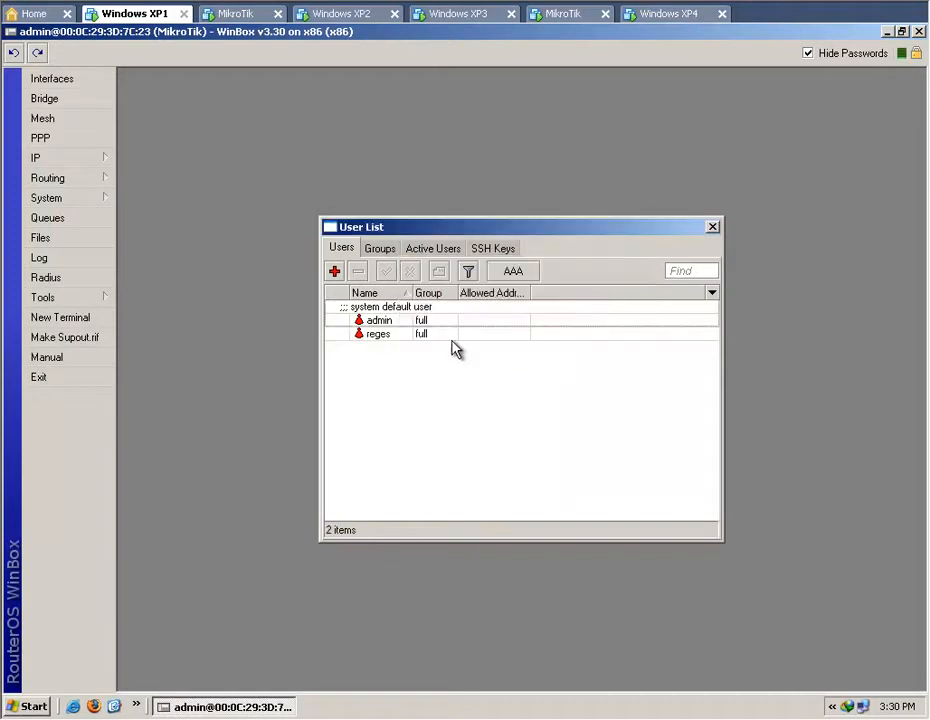
Disable the default admin user and close the user list.
{"action": "left_click", "coordinate": [425, 321]}
{"action": "right_click", "coordinate": [426, 321]}
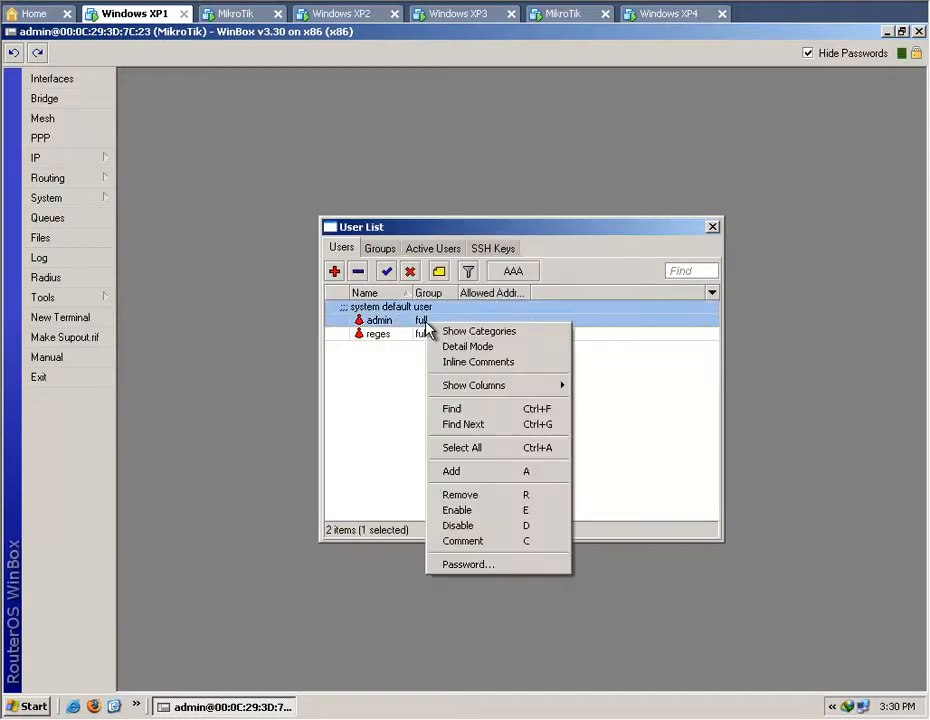
{"action": "left_click", "coordinate": [466, 527]}
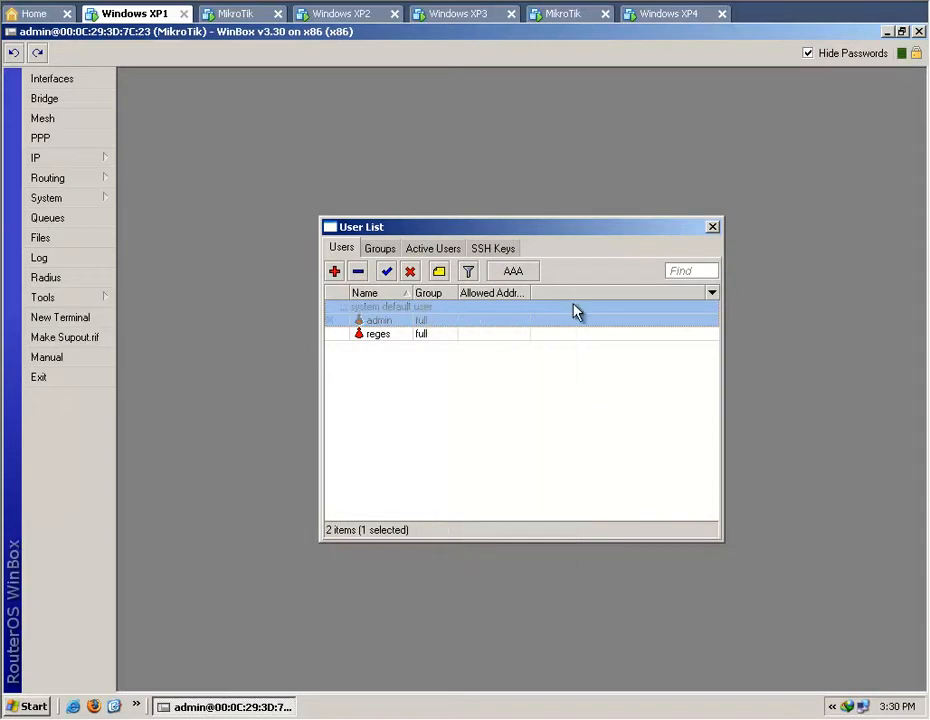
{"action": "left_click", "coordinate": [711, 229]}
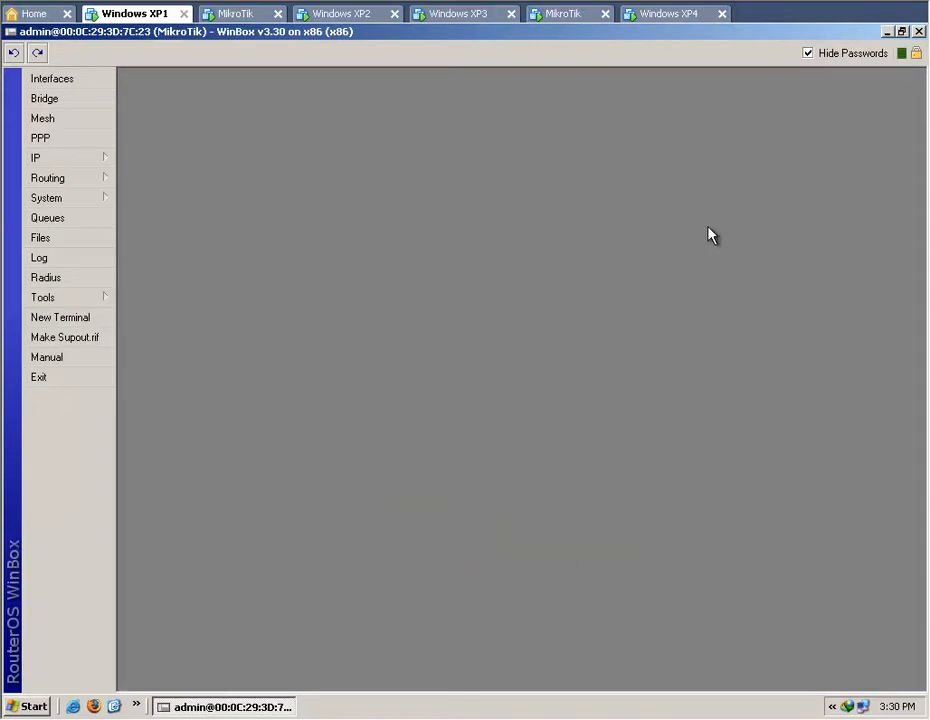
Close the admin session, relaunch winbox.exe and connect to the same router as reges with the account password.
{"action": "left_click", "coordinate": [918, 31]}
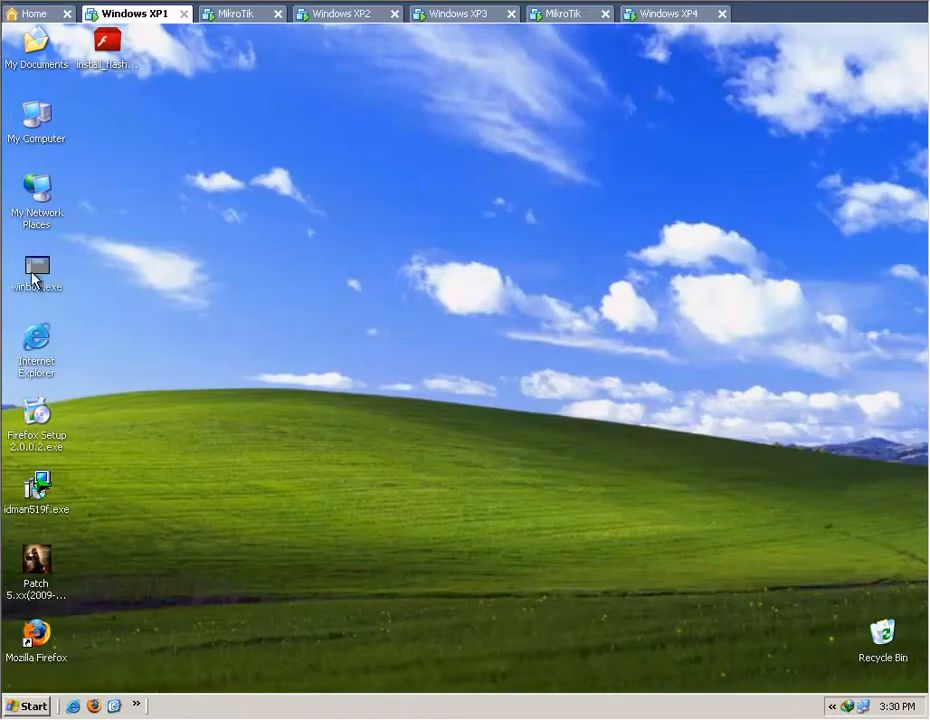
{"action": "double_click", "coordinate": [37, 268]}
{"action": "double_click", "coordinate": [312, 197]}
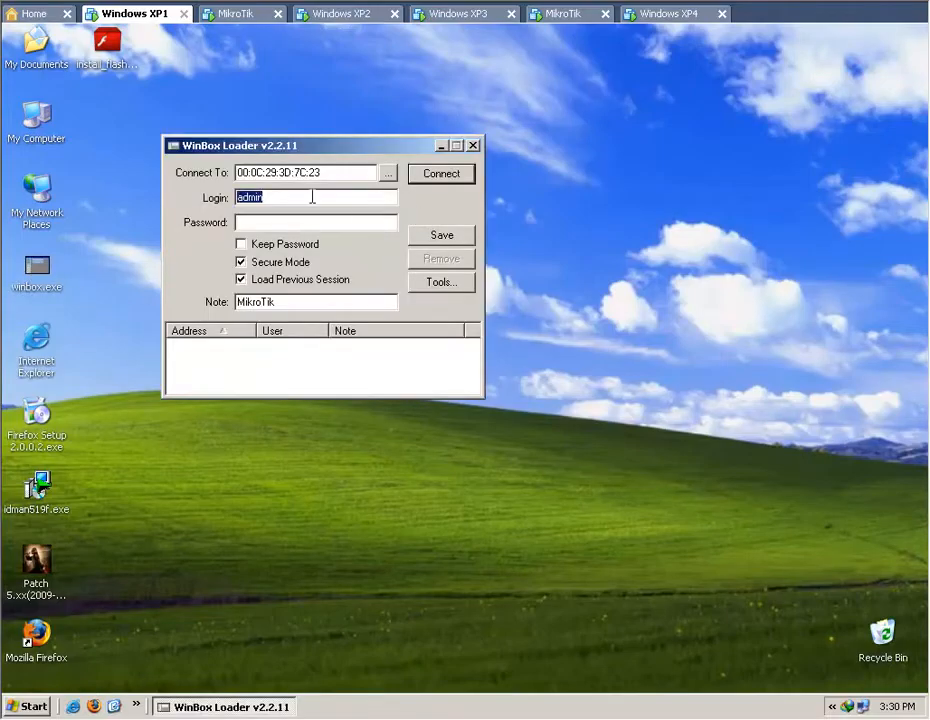
{"action": "type", "text": "reges"}
{"action": "left_click", "coordinate": [430, 175]}
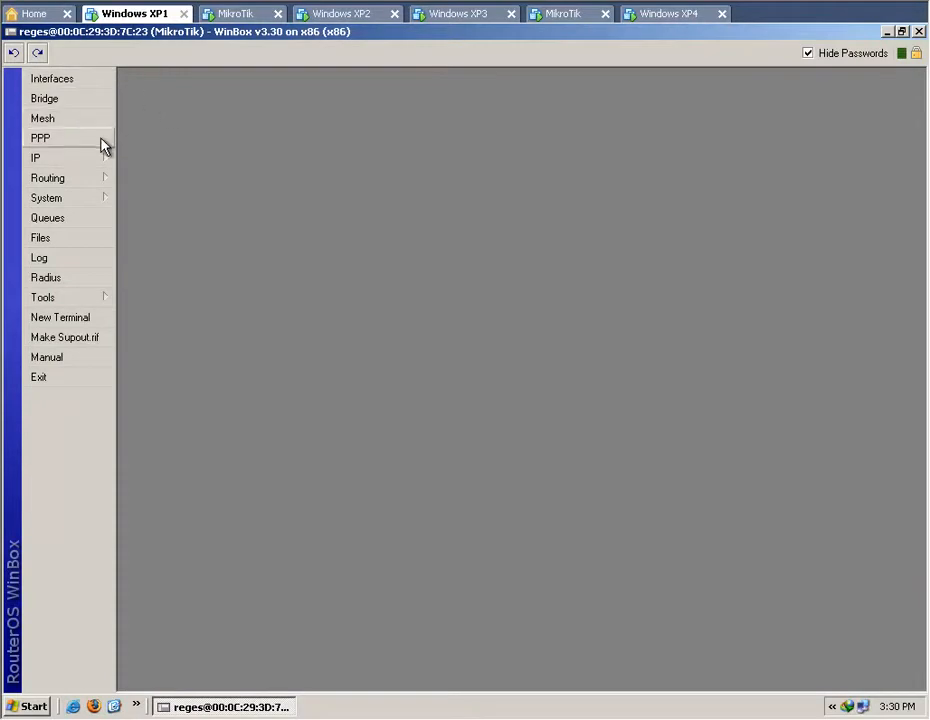
Open the router's IP address list and remove the default configuration address on ether1.
{"action": "mouse_move", "coordinate": [86, 162]}
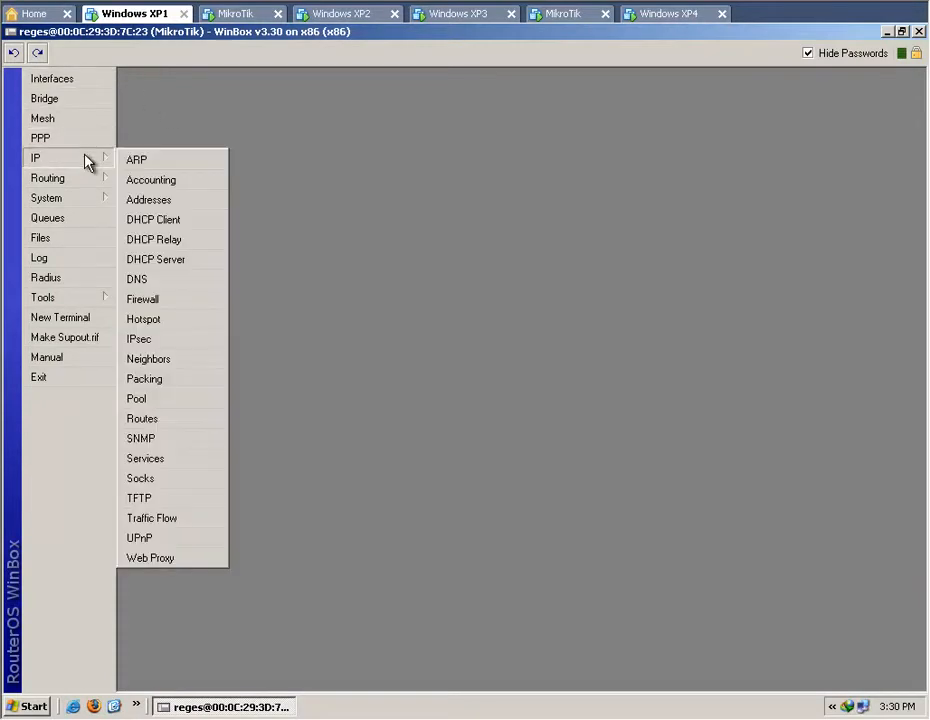
{"action": "left_click", "coordinate": [165, 200]}
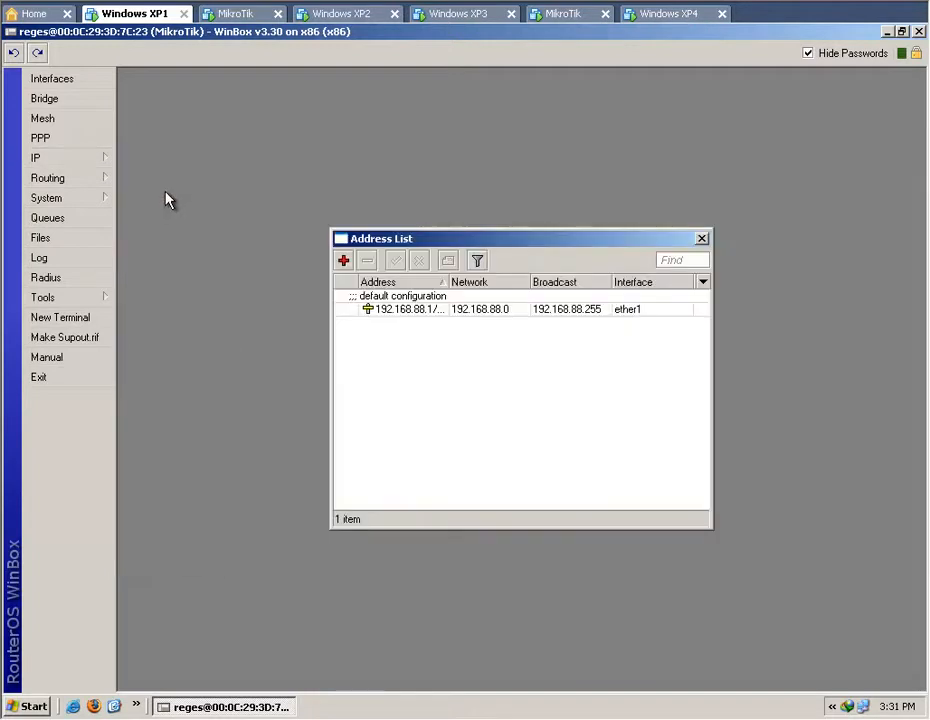
{"action": "left_click", "coordinate": [448, 312]}
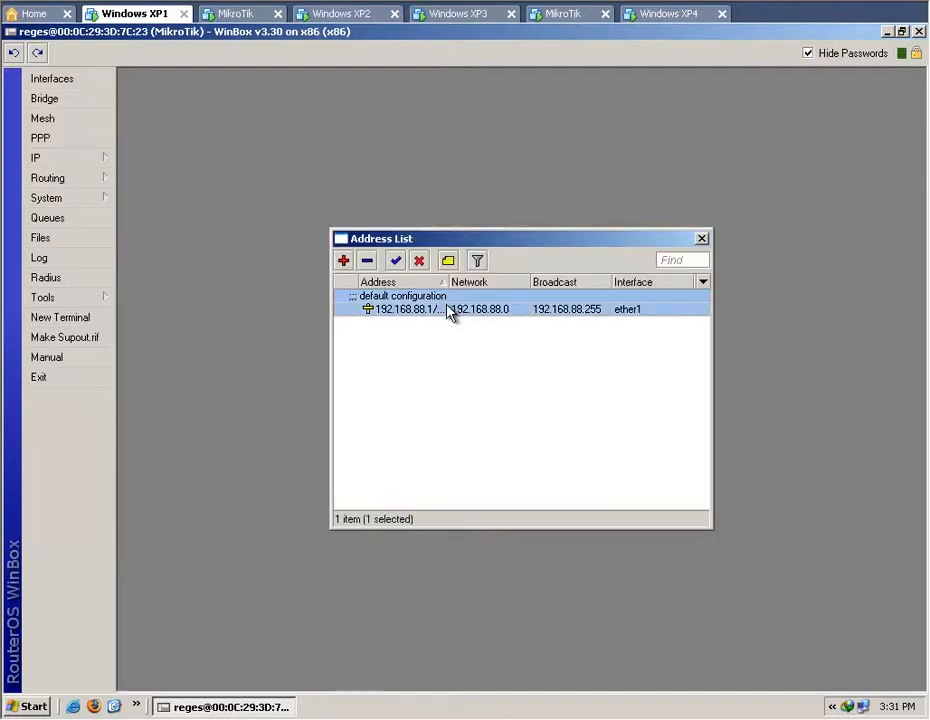
{"action": "left_click", "coordinate": [368, 261]}
Open the interface list and arrange it above the address list so both are visible.
{"action": "left_click_drag", "start_coordinate": [437, 238], "coordinate": [349, 295]}
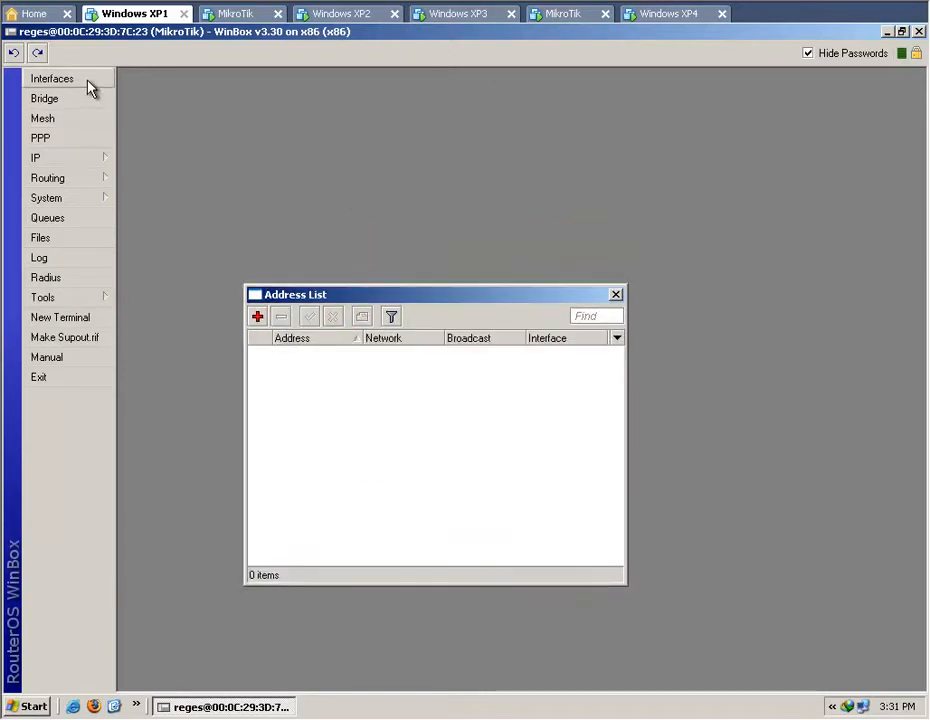
{"action": "left_click", "coordinate": [89, 88]}
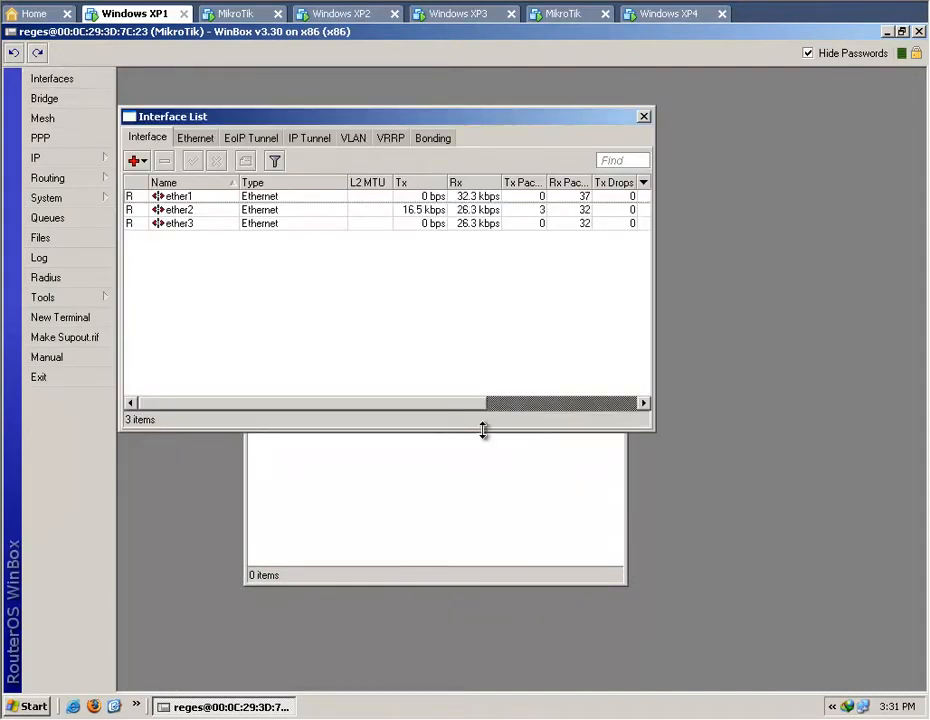
{"action": "mouse_move", "coordinate": [483, 430]}
{"action": "left_mouse_down"}
{"action": "mouse_move", "coordinate": [484, 365]}
{"action": "mouse_move", "coordinate": [484, 414]}
{"action": "left_mouse_up"}
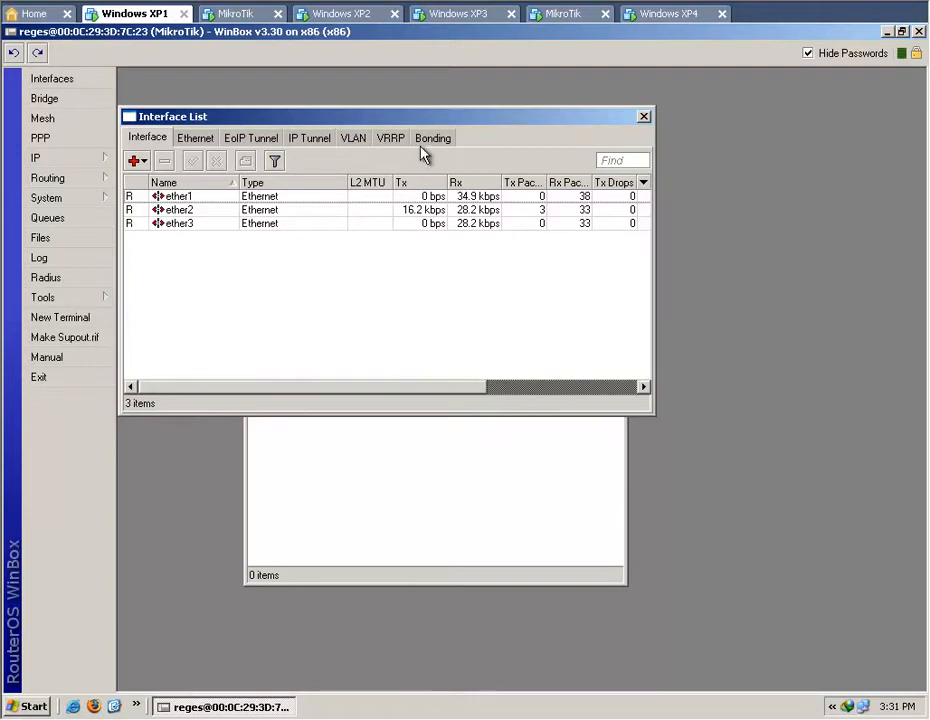
{"action": "left_click_drag", "start_coordinate": [421, 125], "coordinate": [423, 88]}
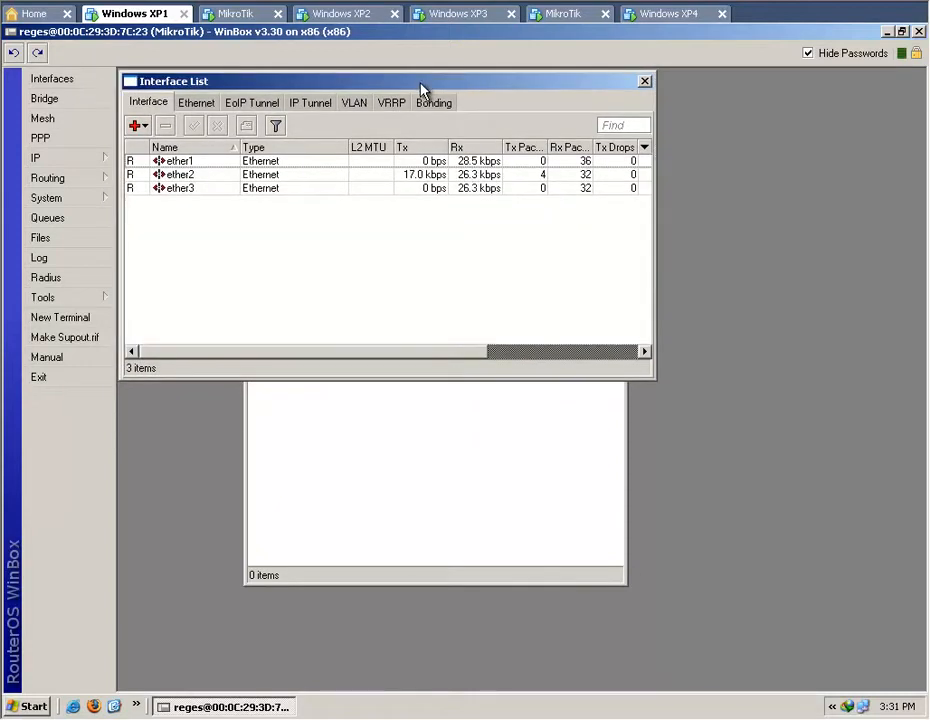
{"action": "left_click", "coordinate": [417, 438]}
{"action": "left_click_drag", "start_coordinate": [440, 301], "coordinate": [435, 408]}
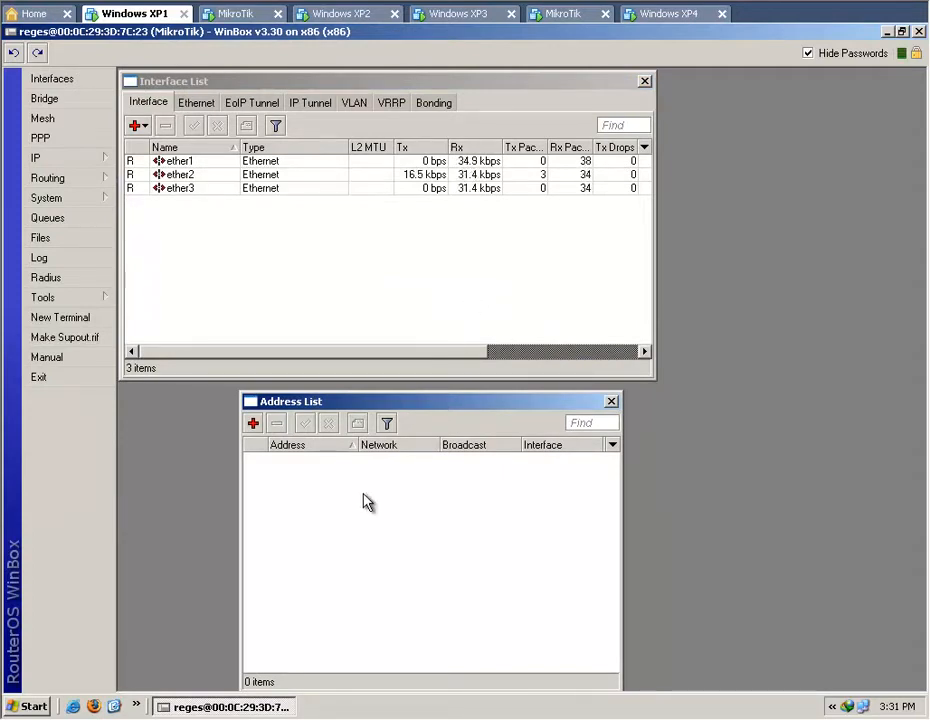
Check the computer's Local Area Connection status and the network topology diagram in the PDF, ending back in WinBox.
{"action": "left_click", "coordinate": [888, 32]}
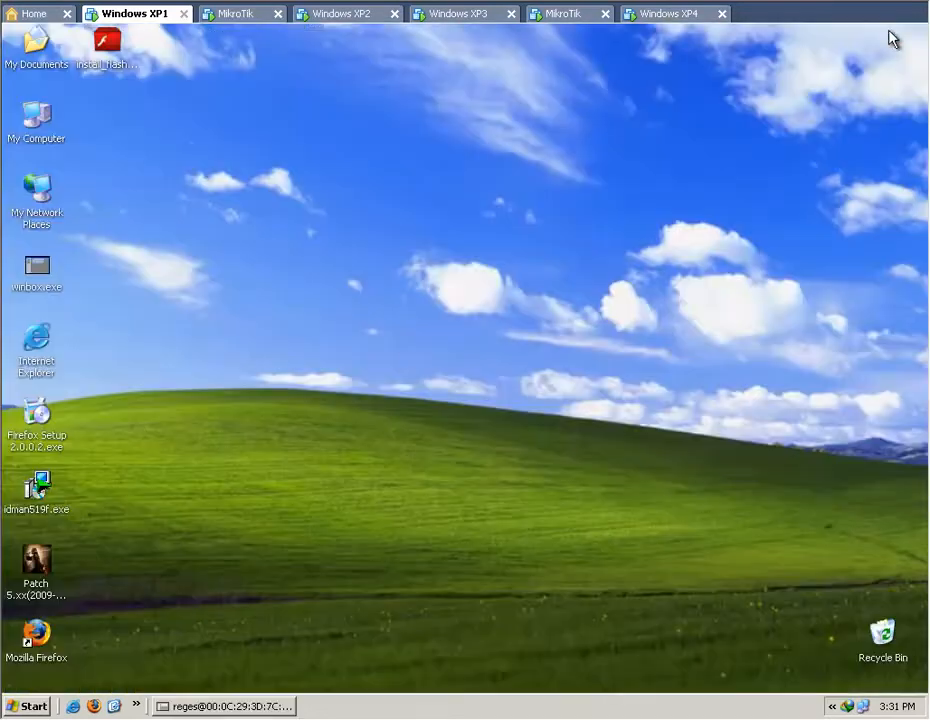
{"action": "double_click", "coordinate": [862, 706]}
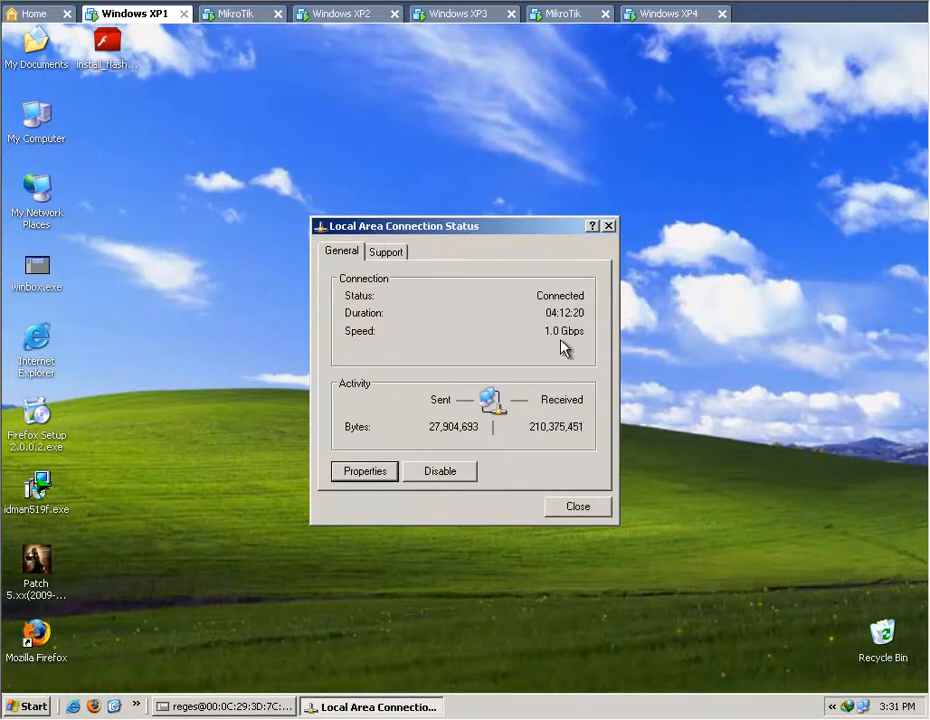
{"action": "left_click", "coordinate": [256, 709]}
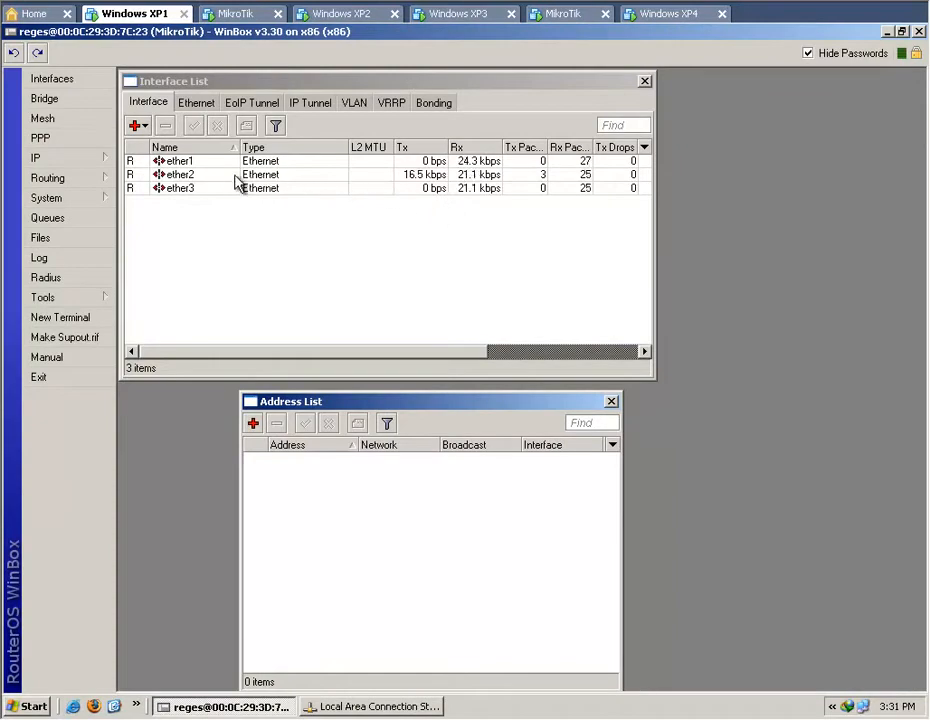
{"action": "left_click", "coordinate": [183, 175]}
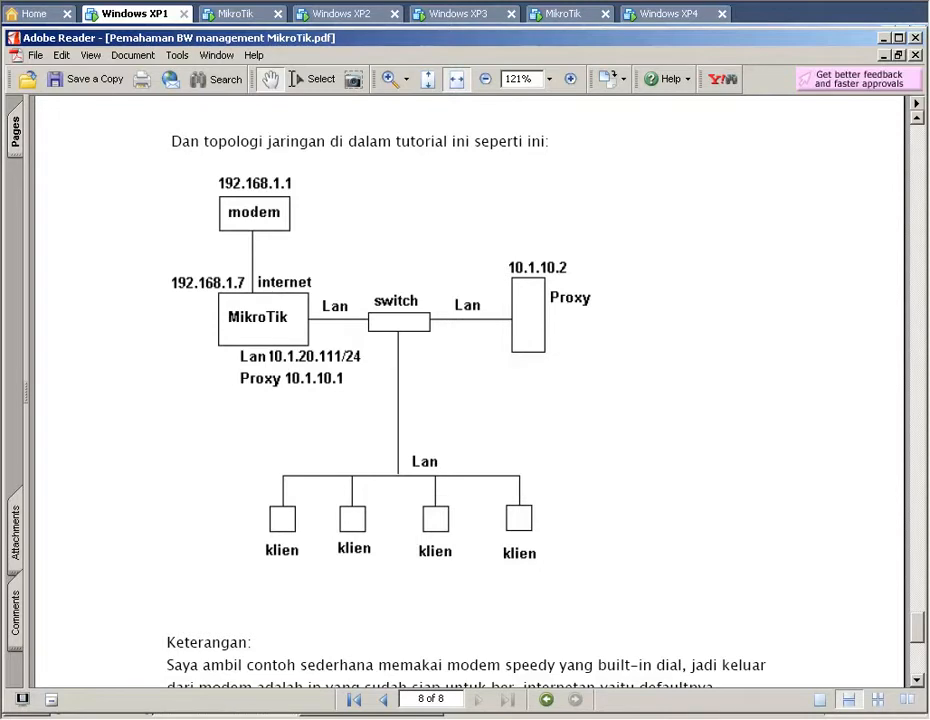
{"action": "left_click", "coordinate": [884, 37]}
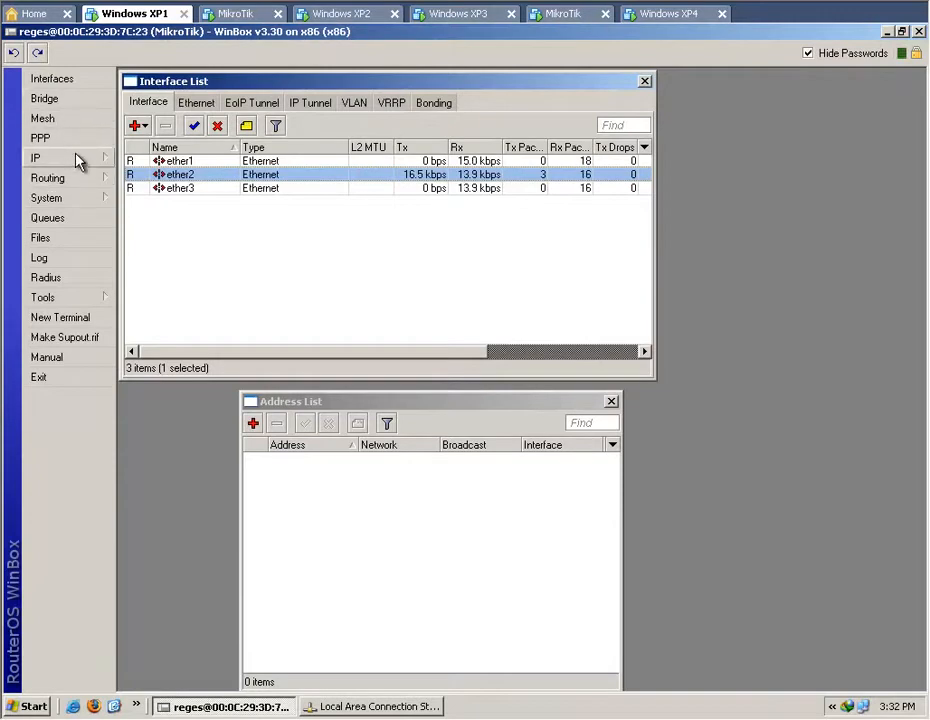
Add the IP address 192.168.1.2/24 to interface ether1.
{"action": "left_click", "coordinate": [253, 424]}
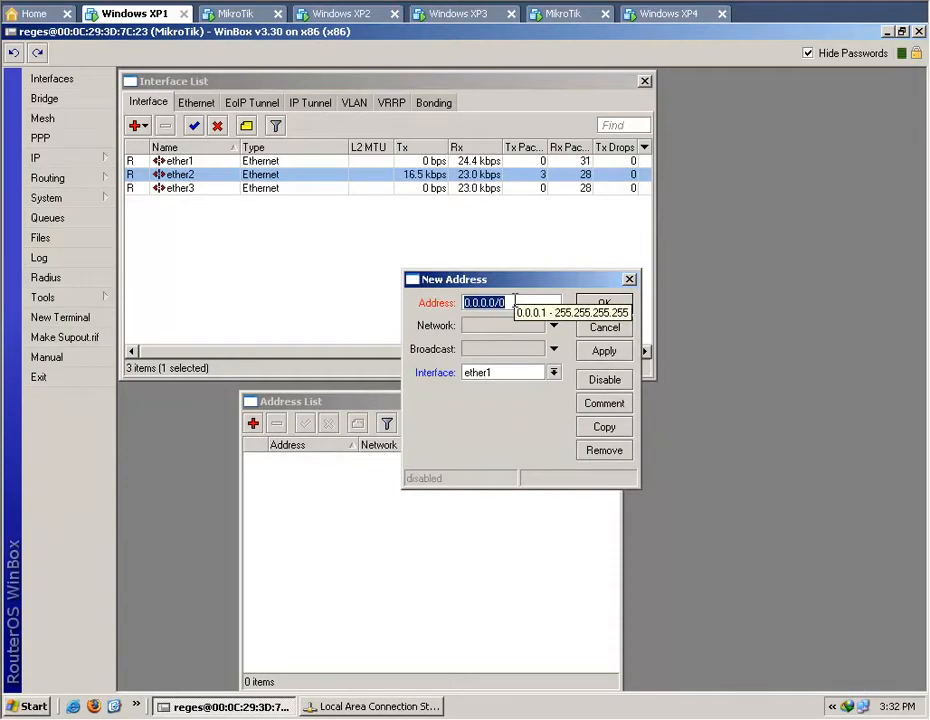
{"action": "type", "text": "192"}
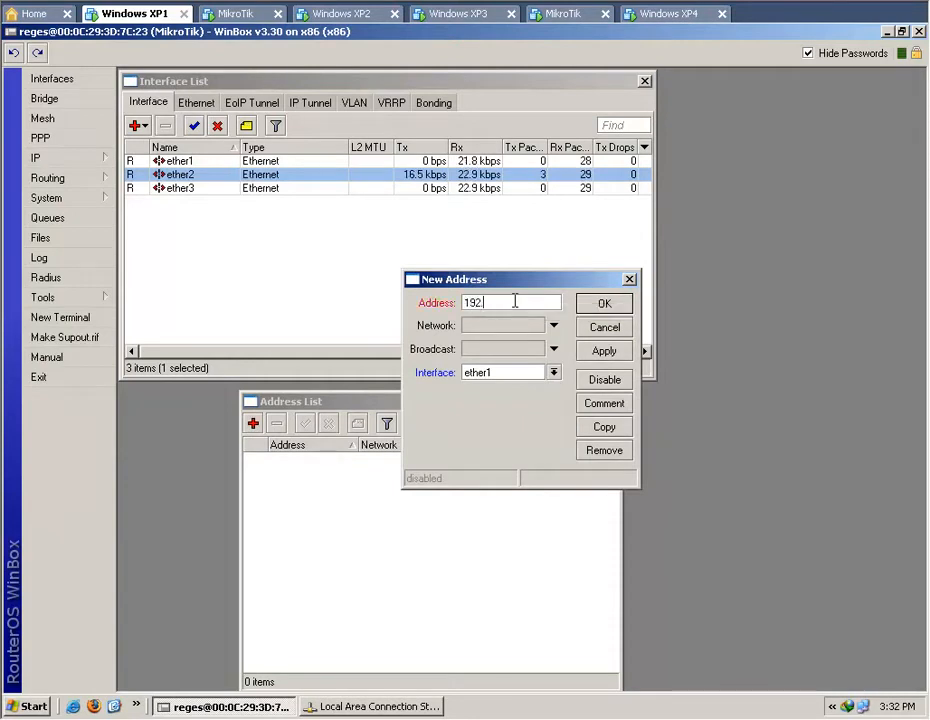
{"action": "type", "text": ".168.1"}
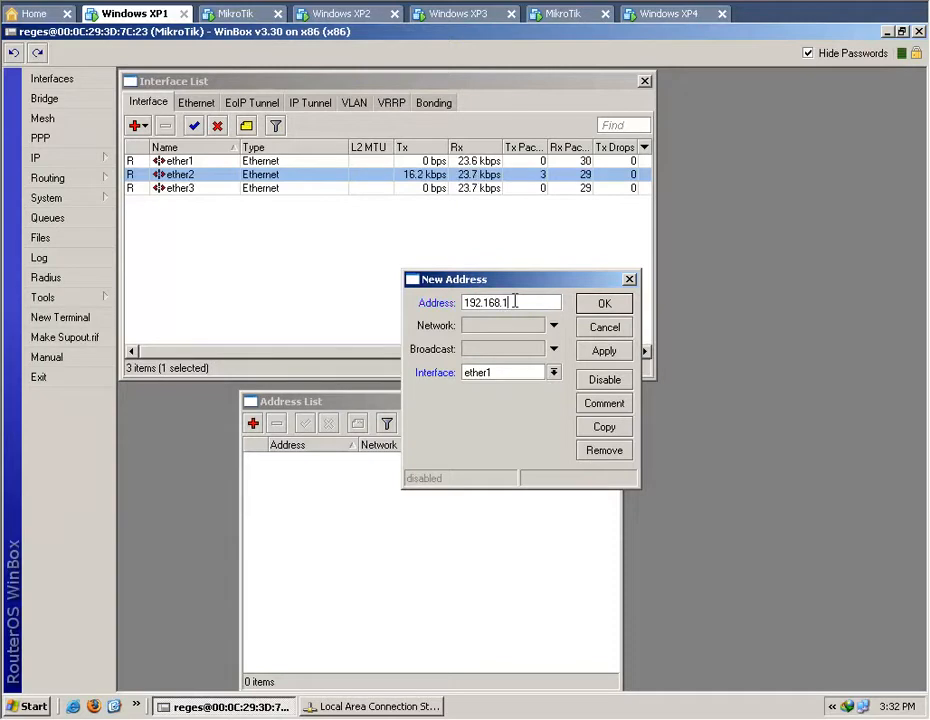
{"action": "type", "text": ".2/24"}
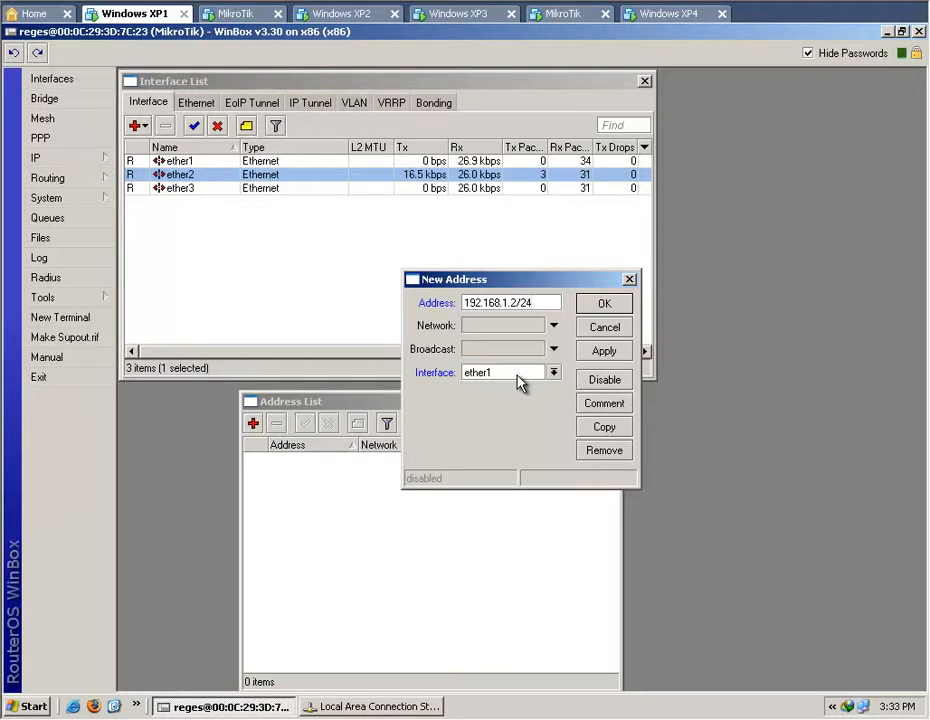
{"action": "left_click", "coordinate": [605, 354]}
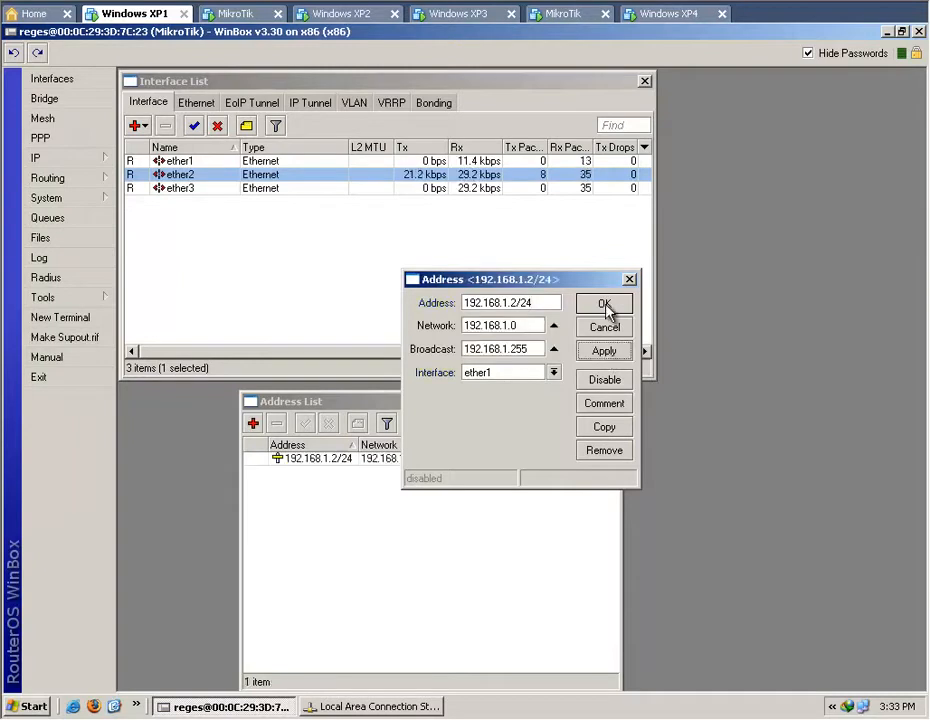
{"action": "left_click", "coordinate": [606, 305]}
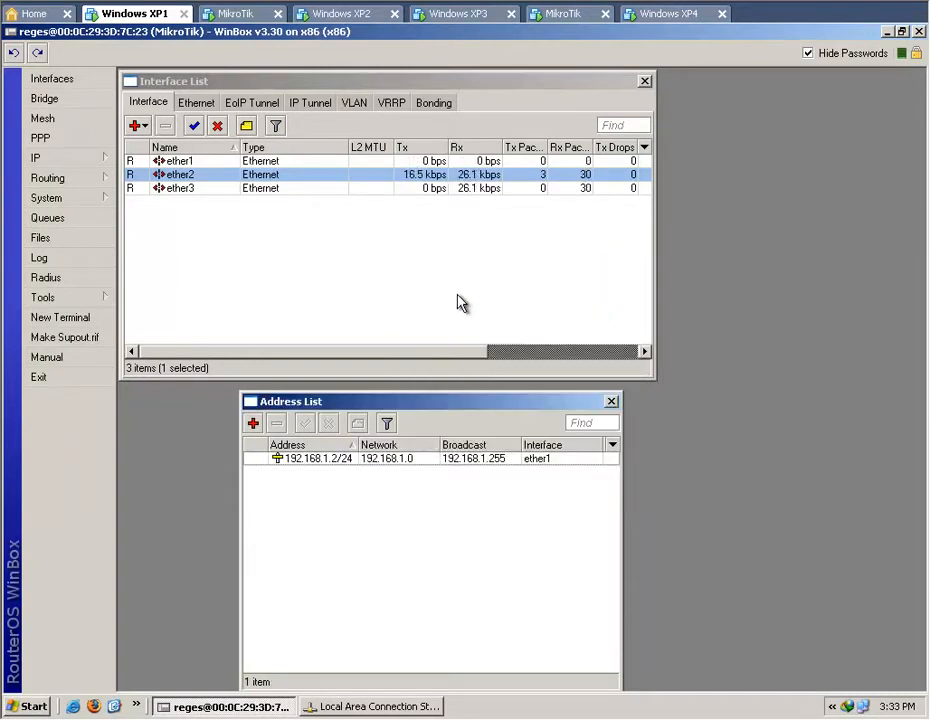
Ping the modem at 192.168.1.1 from a new router terminal, stop the ping and bring the address list to the front.
{"action": "left_click", "coordinate": [95, 327]}
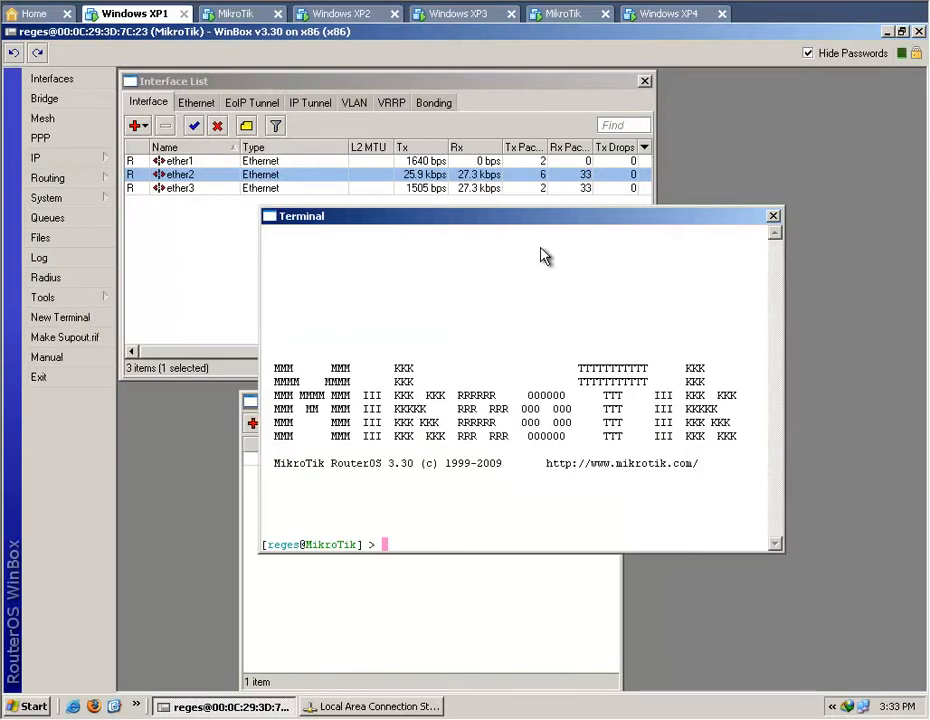
{"action": "left_click_drag", "start_coordinate": [527, 222], "coordinate": [610, 228]}
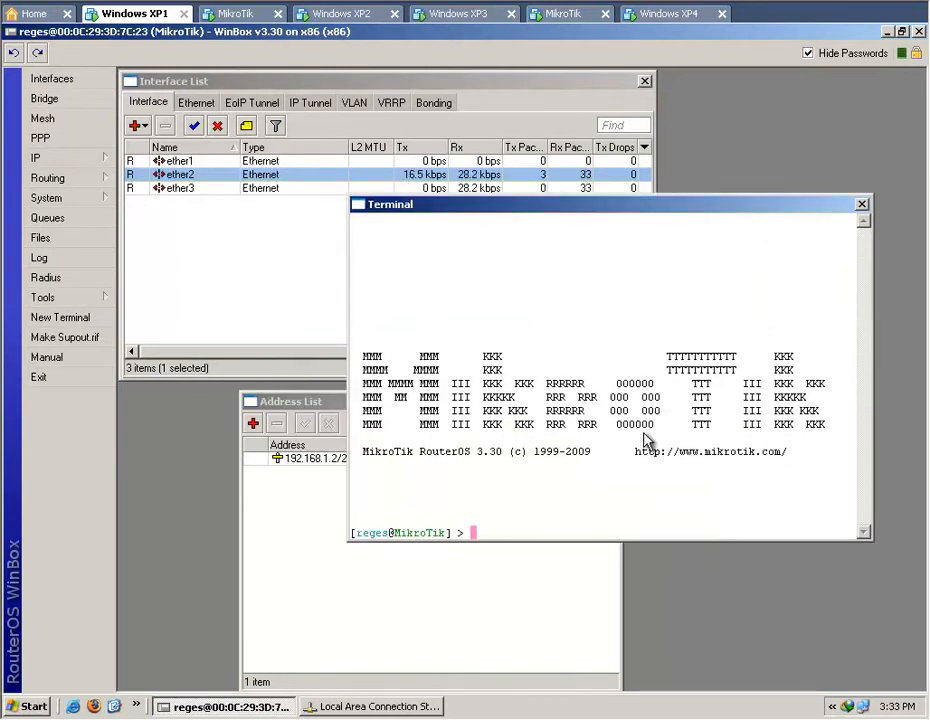
{"action": "type", "text": "ping 1"}
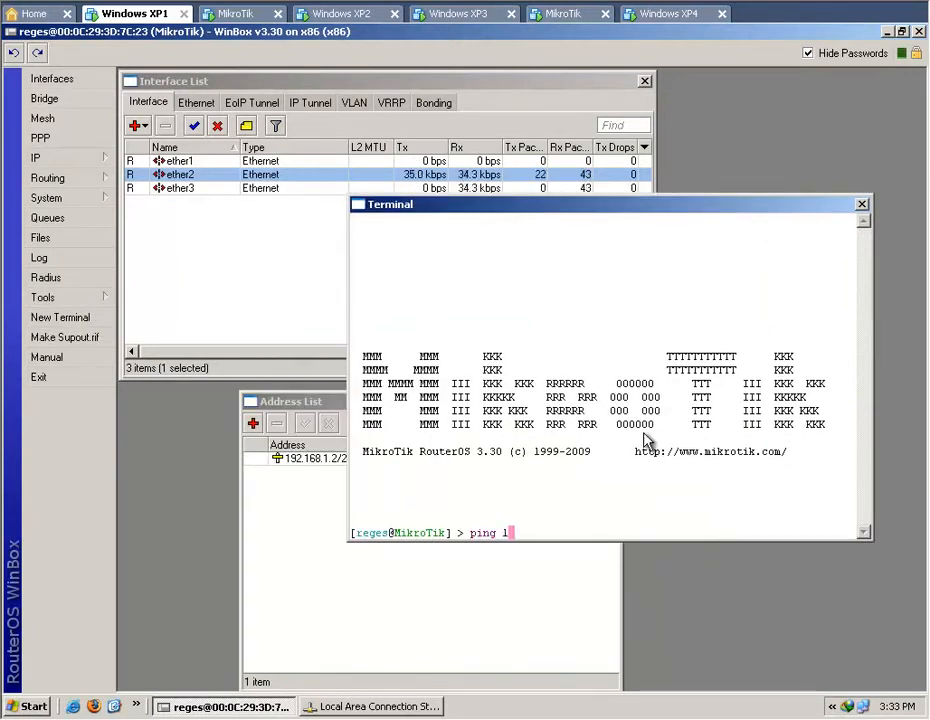
{"action": "type", "text": "92.168.1.1"}
{"action": "key", "text": "Return"}
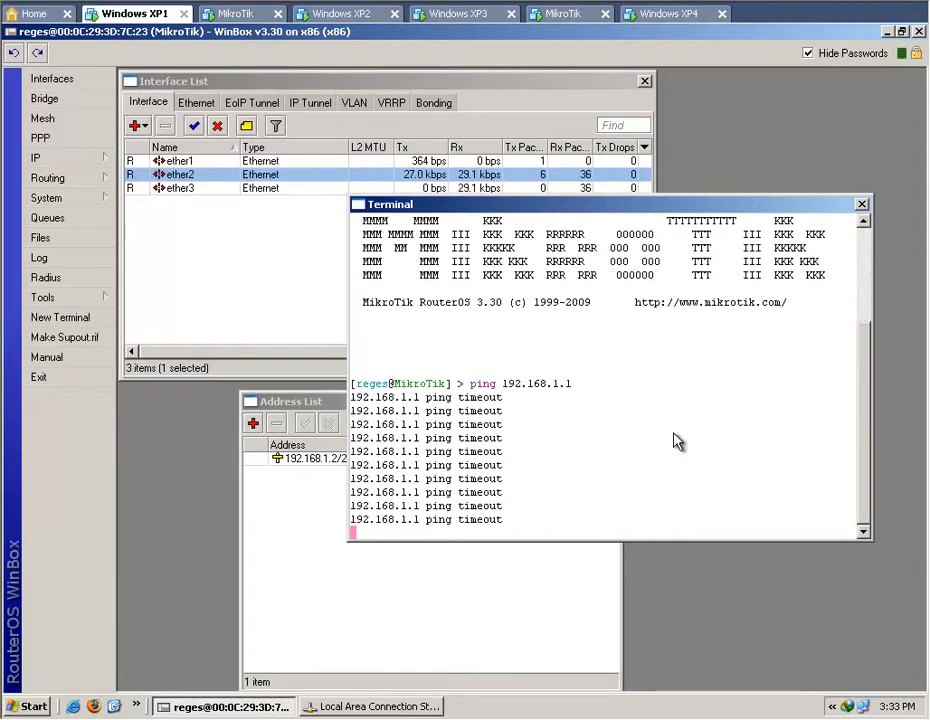
{"action": "key", "text": "ctrl+c"}
{"action": "left_click", "coordinate": [490, 594]}
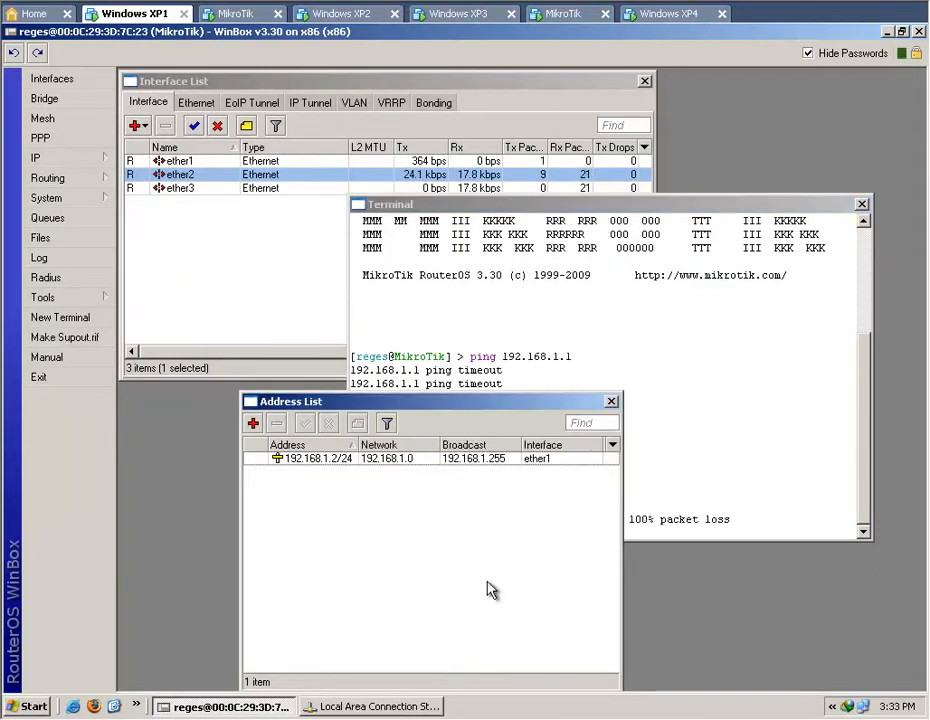
Add the IP address 10.1.20.111/24 to interface ether2 and close the address list.
{"action": "left_click", "coordinate": [290, 298]}
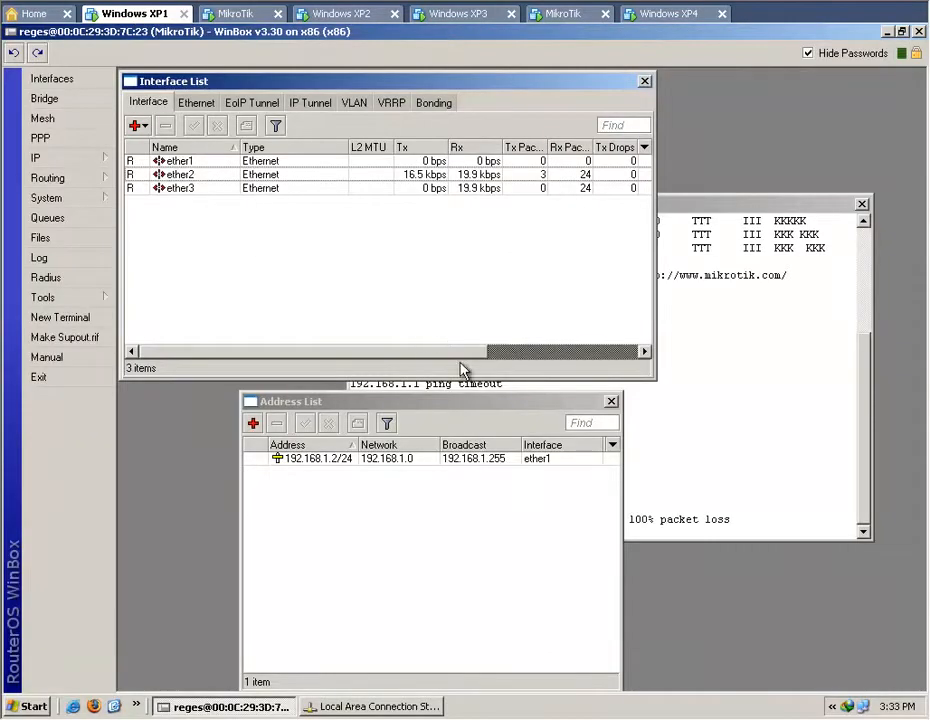
{"action": "left_click", "coordinate": [253, 423]}
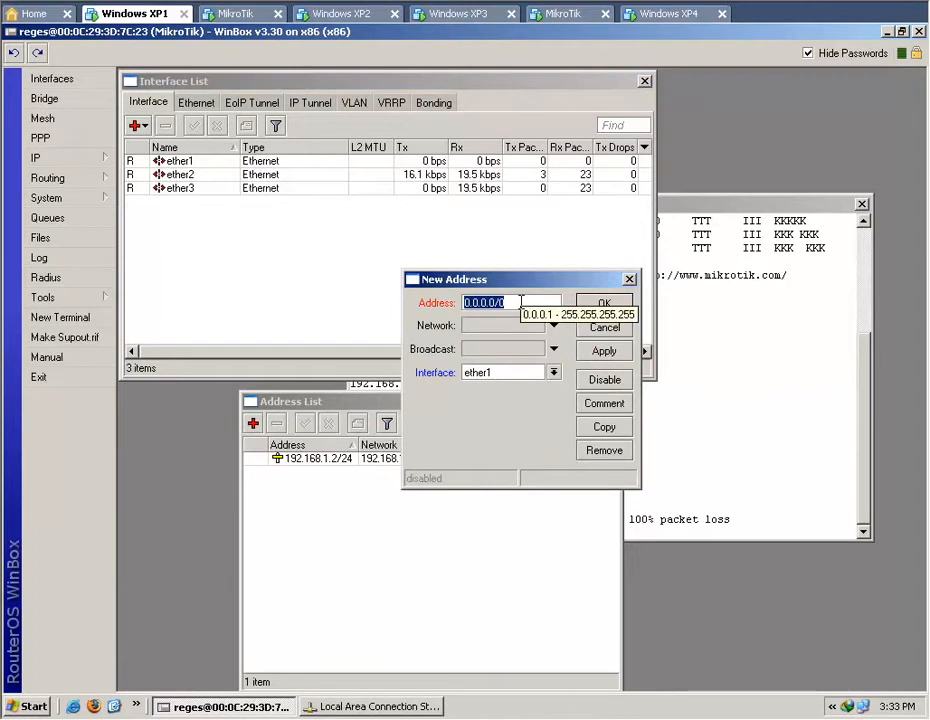
{"action": "type", "text": "10.1.20"}
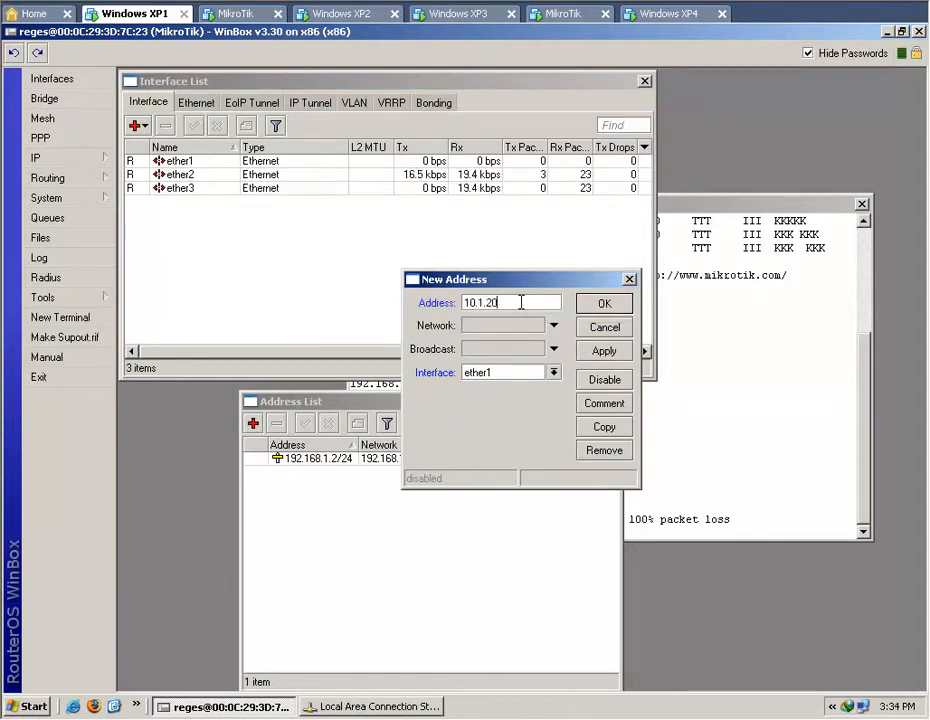
{"action": "type", "text": ".111/24"}
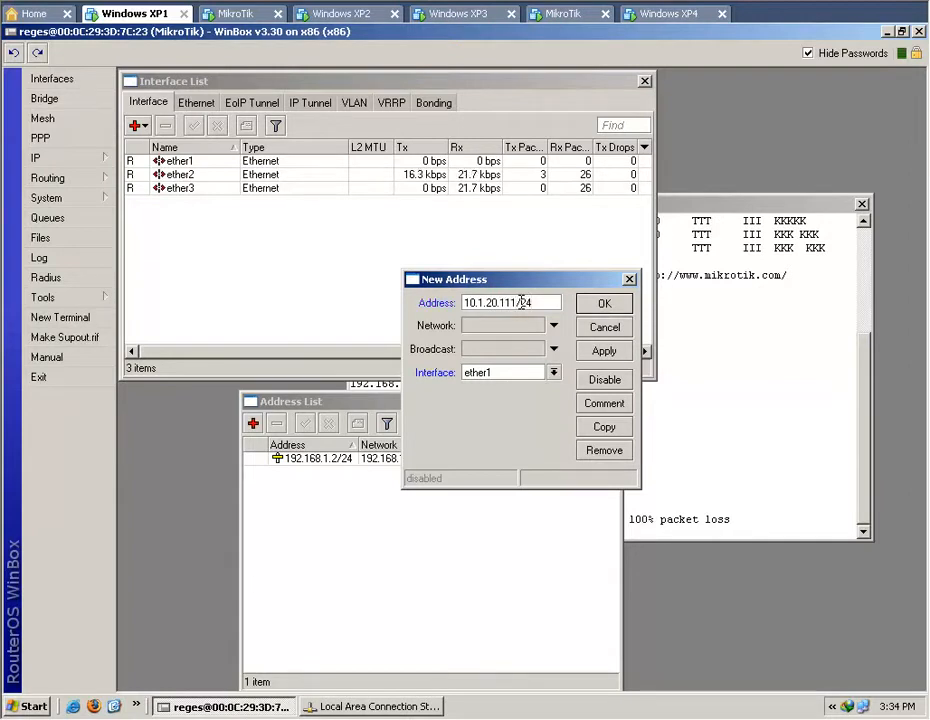
{"action": "left_click", "coordinate": [553, 372]}
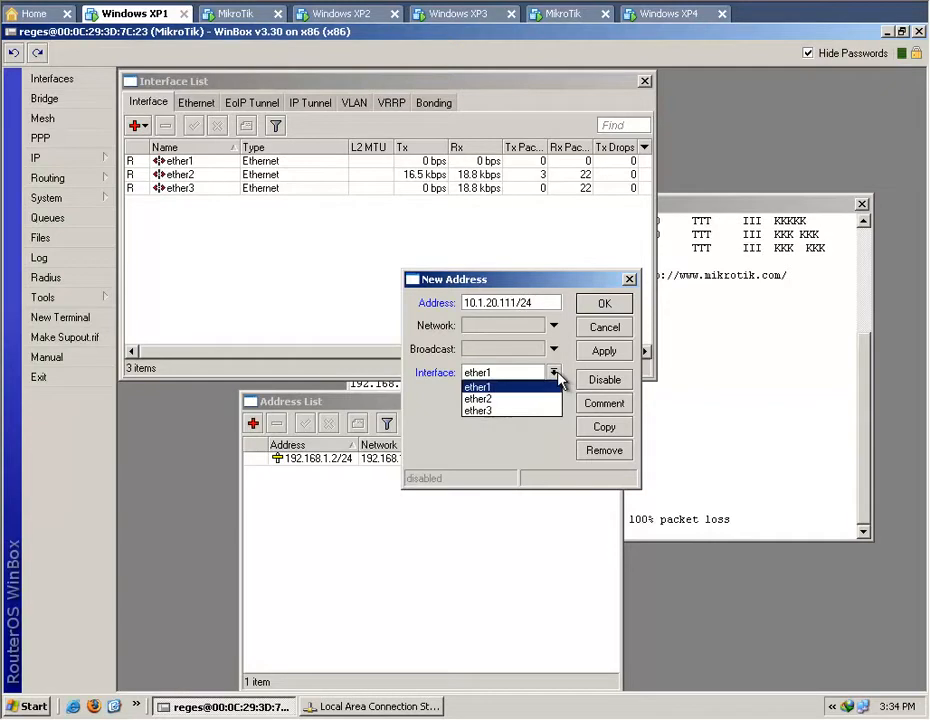
{"action": "left_click", "coordinate": [537, 400]}
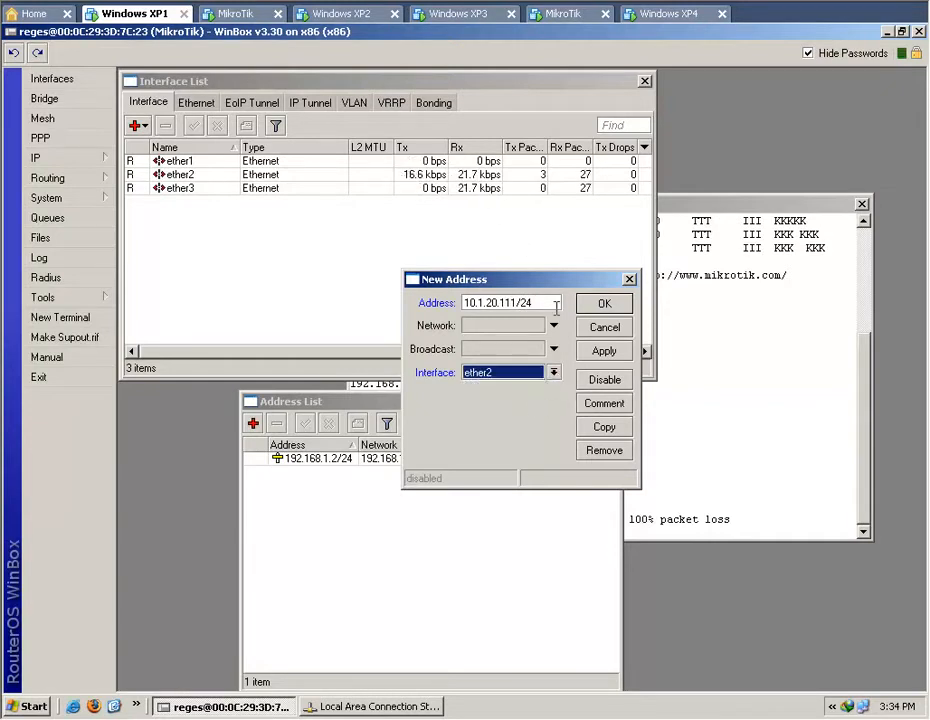
{"action": "left_click", "coordinate": [603, 355]}
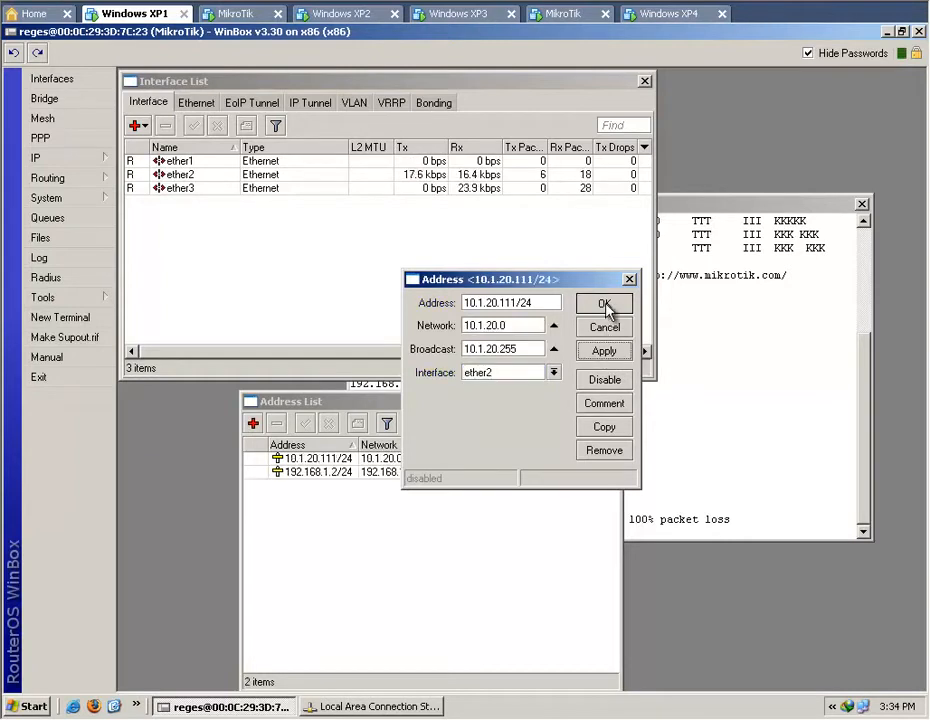
{"action": "left_click", "coordinate": [605, 305]}
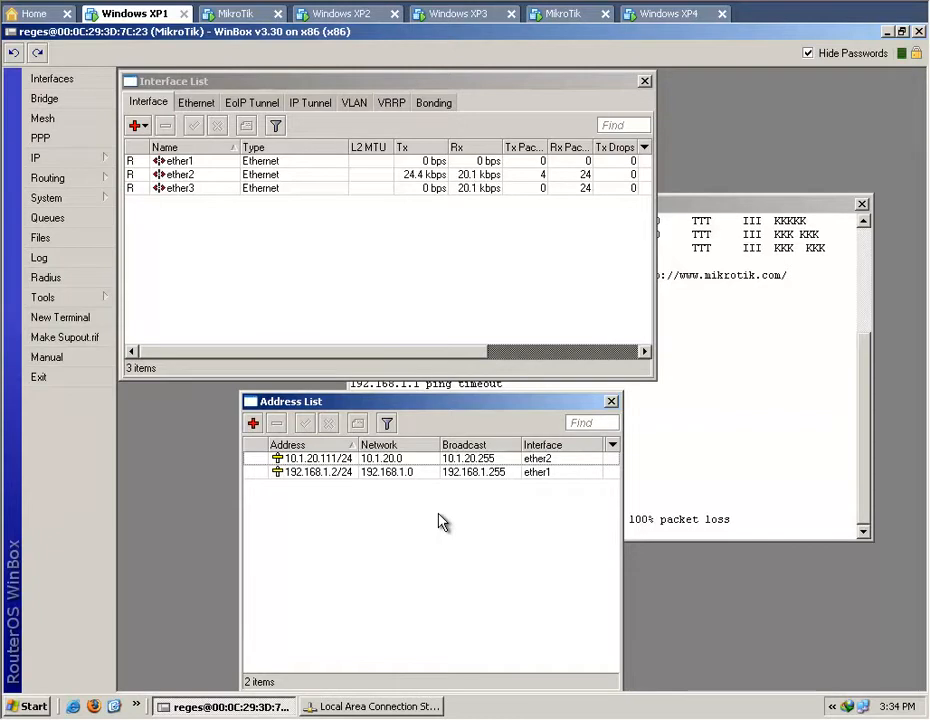
{"action": "left_click", "coordinate": [611, 401]}
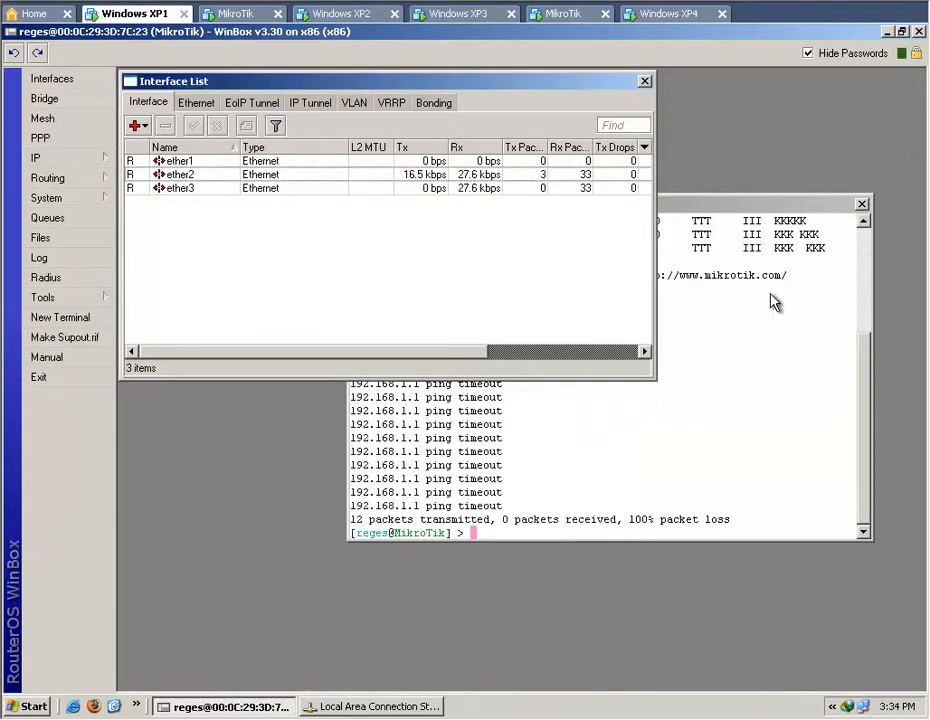
Add a default route to destination 0.0.0.0/0 through gateway 192.168.1.1.
{"action": "left_click", "coordinate": [84, 163]}
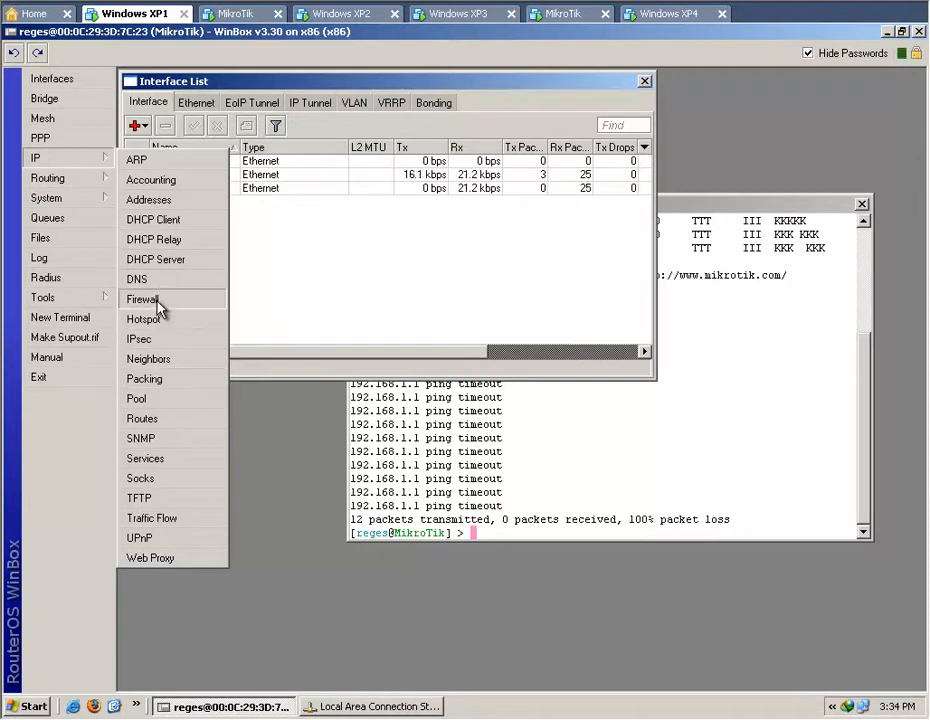
{"action": "left_click", "coordinate": [162, 421]}
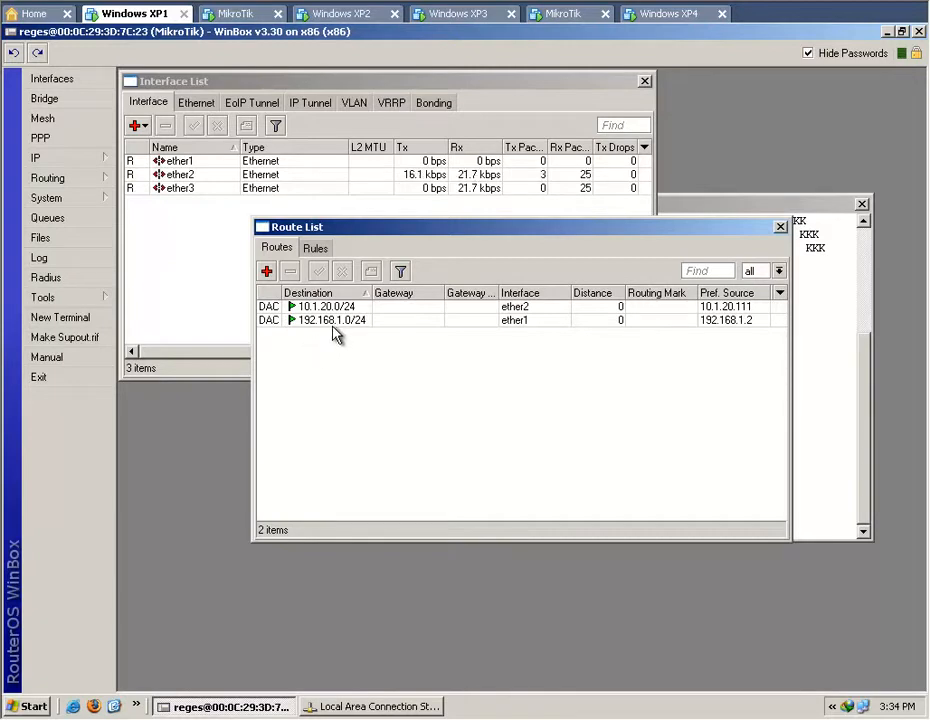
{"action": "left_click", "coordinate": [267, 272]}
{"action": "left_click", "coordinate": [612, 290]}
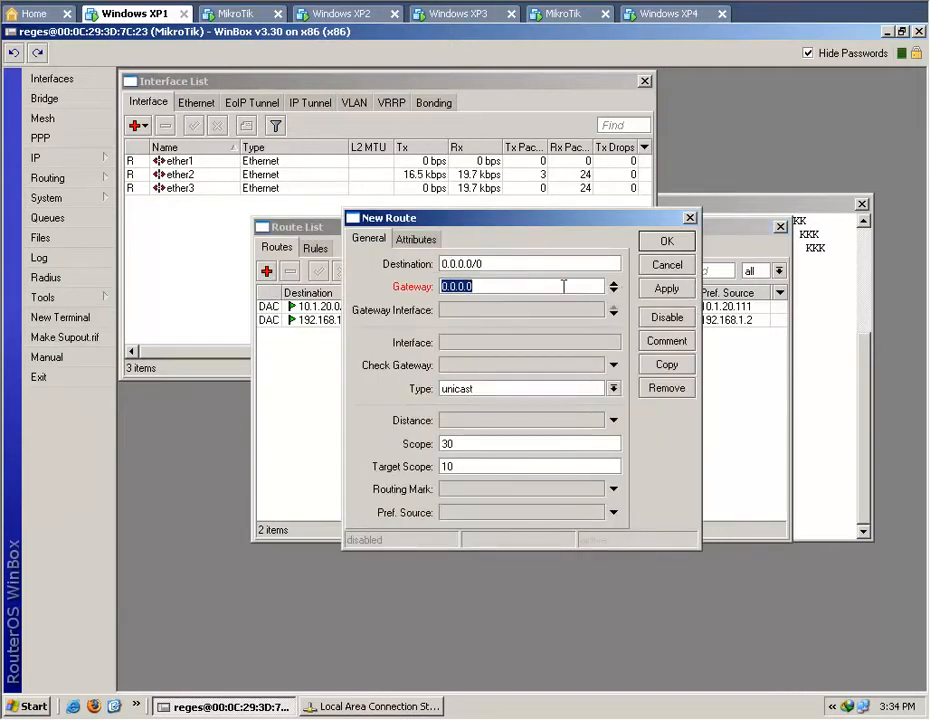
{"action": "type", "text": "192.168.1.1"}
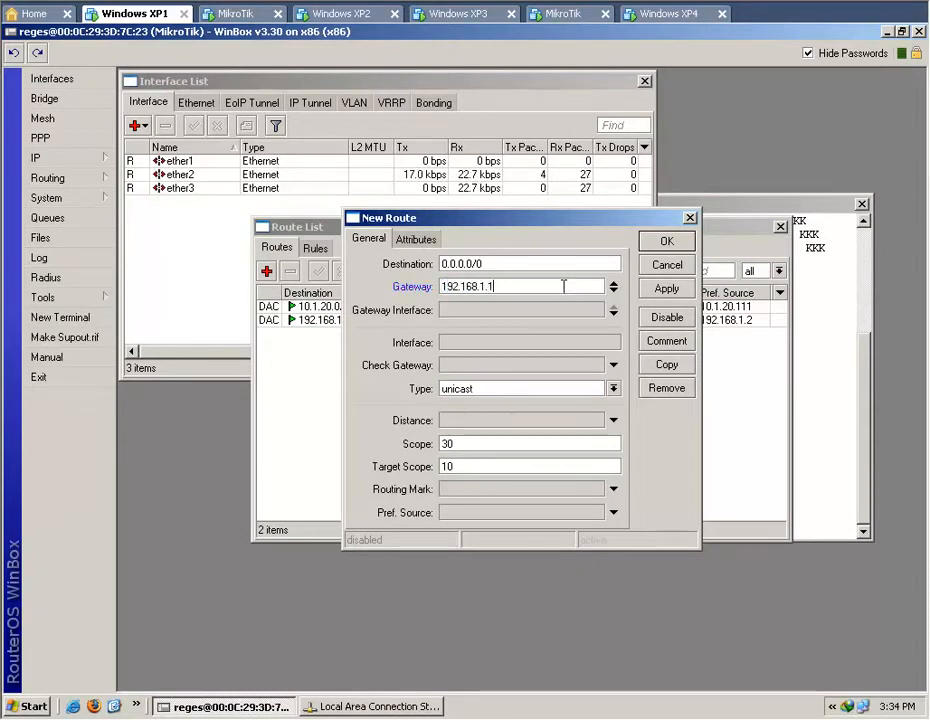
{"action": "left_click", "coordinate": [664, 291]}
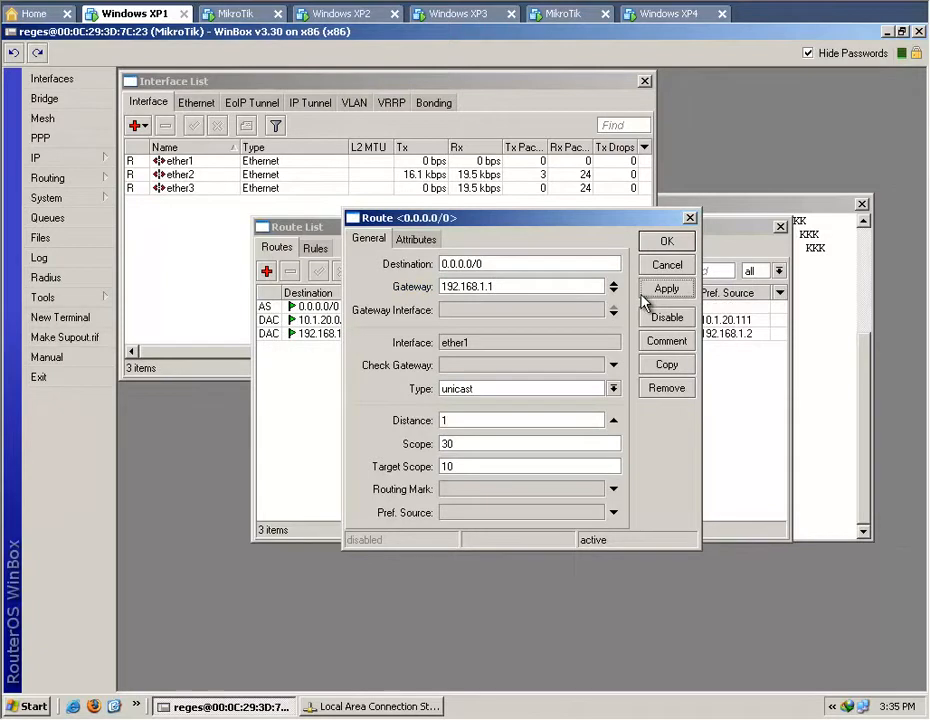
{"action": "left_click", "coordinate": [667, 243]}
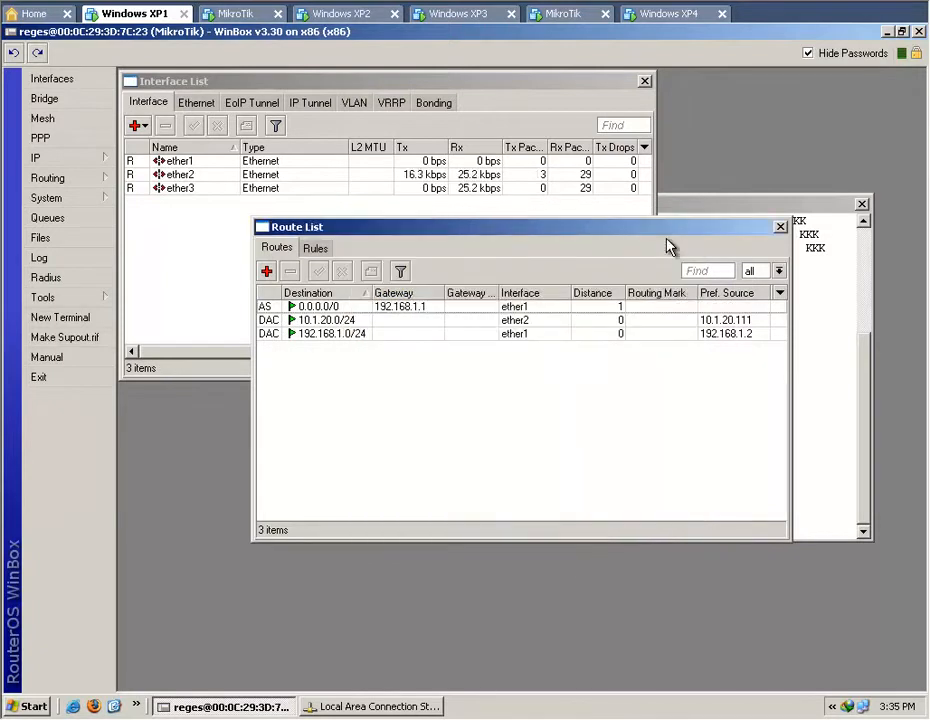
Set the primary DNS to 8.8.8.8 and the secondary to 8.8.4.4, allow remote requests, and close the DNS windows.
{"action": "left_click", "coordinate": [87, 159]}
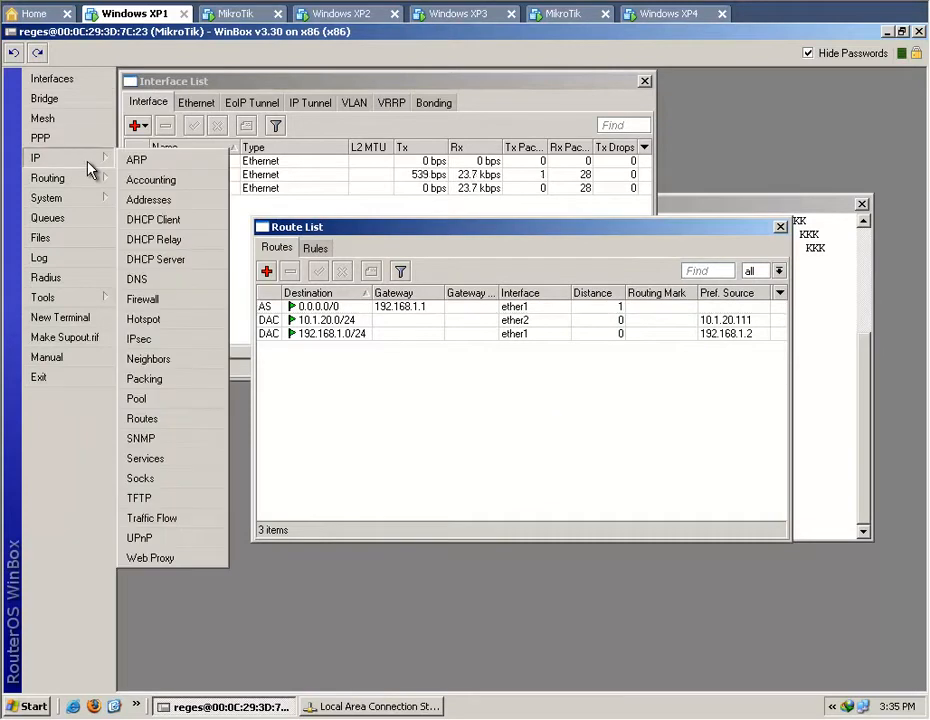
{"action": "left_click", "coordinate": [160, 284]}
{"action": "left_click", "coordinate": [463, 272]}
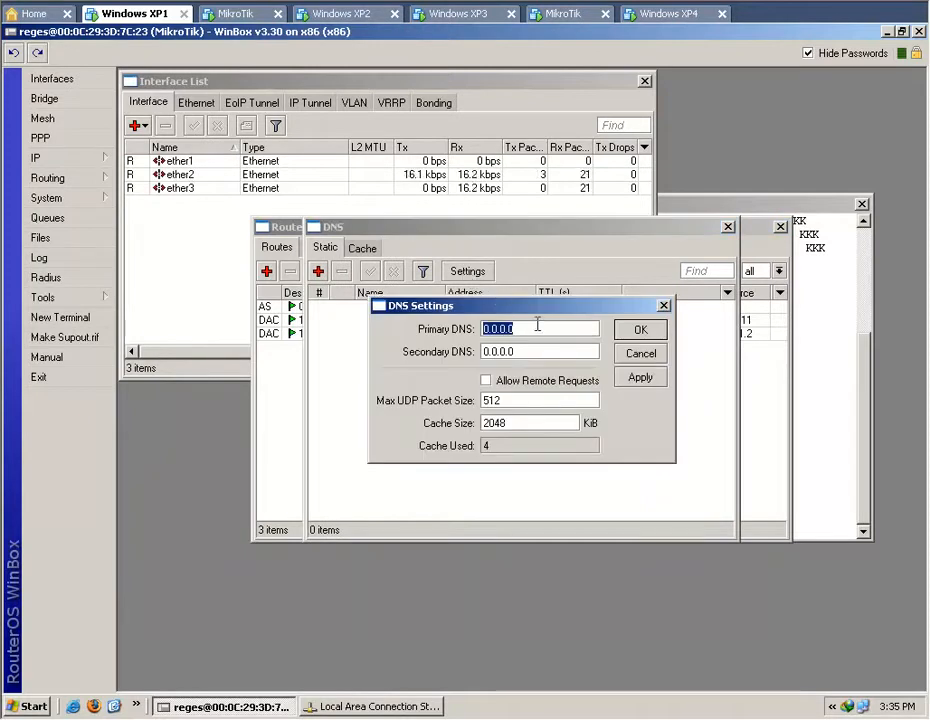
{"action": "type", "text": "8.8.8"}
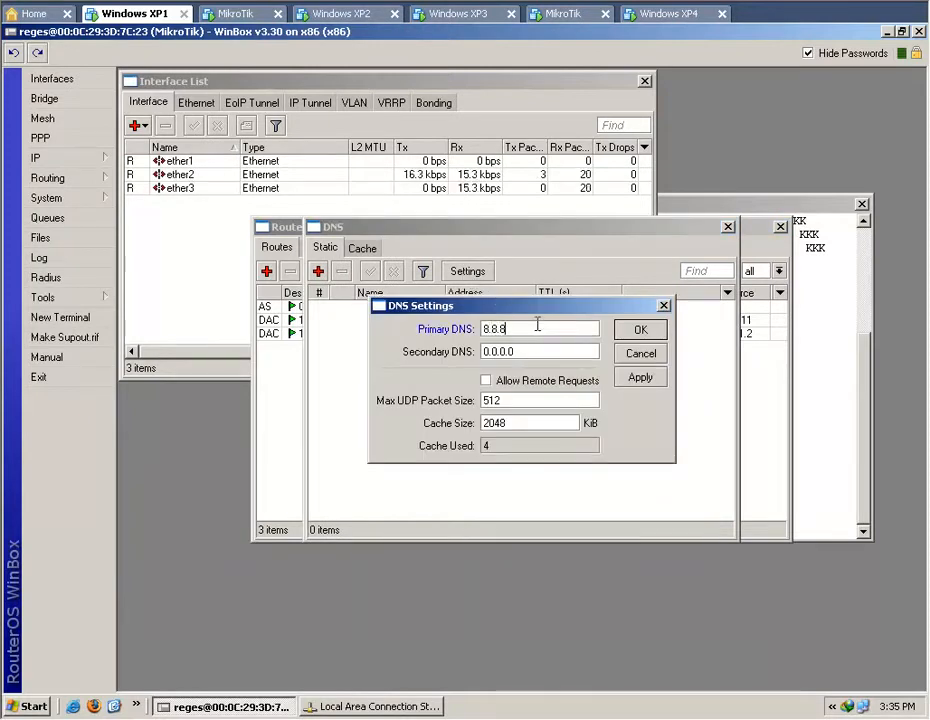
{"action": "type", "text": ".8"}
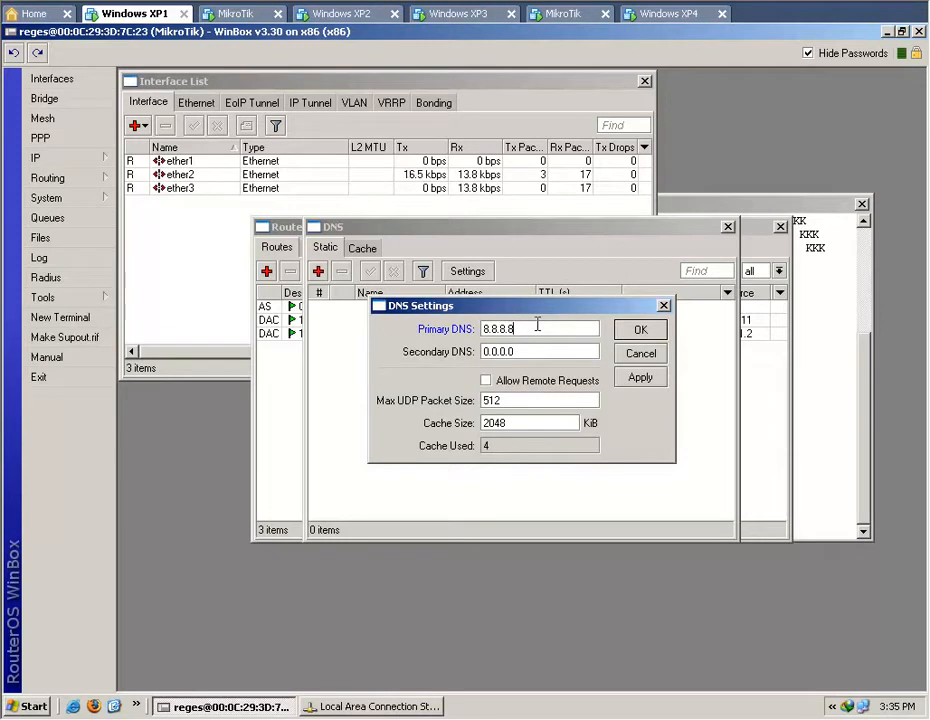
{"action": "double_click", "coordinate": [535, 353]}
{"action": "type", "text": "8.8.4.4"}
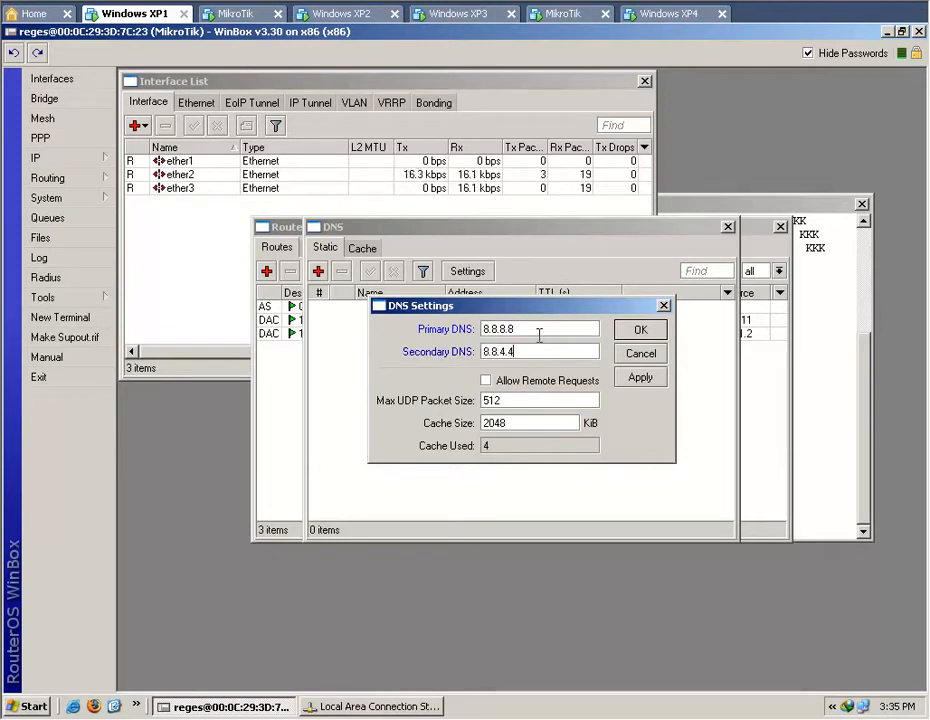
{"action": "left_click", "coordinate": [509, 381]}
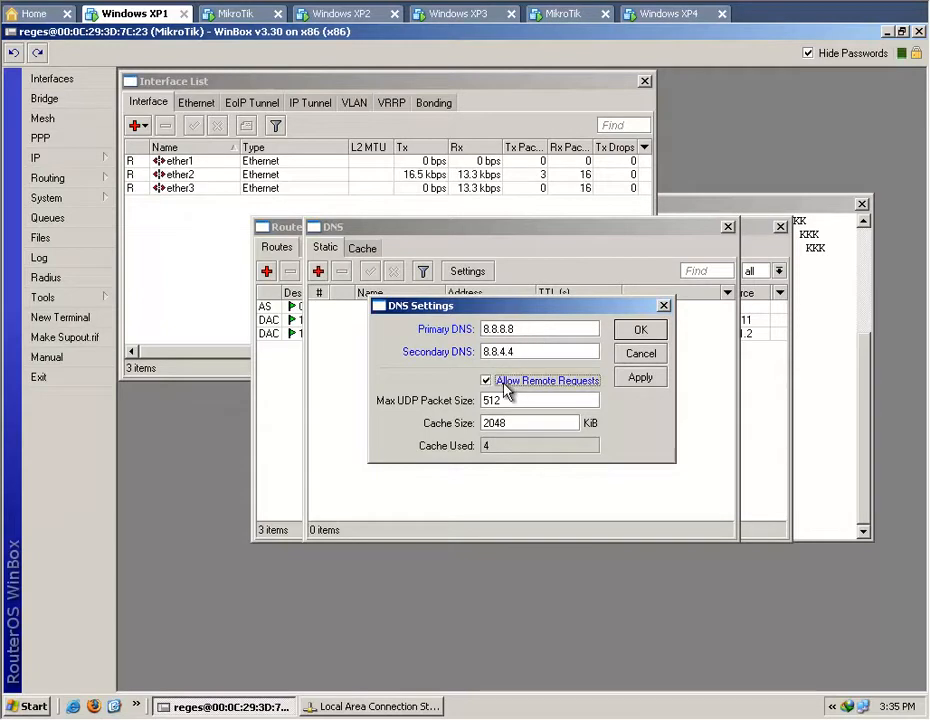
{"action": "left_click", "coordinate": [653, 383]}
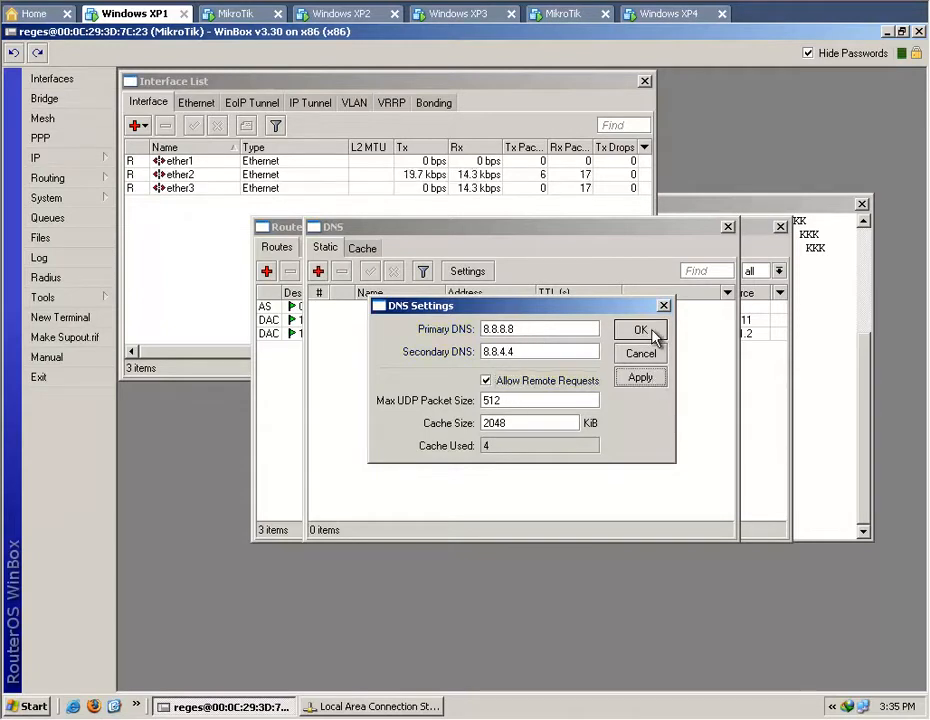
{"action": "left_click", "coordinate": [653, 333]}
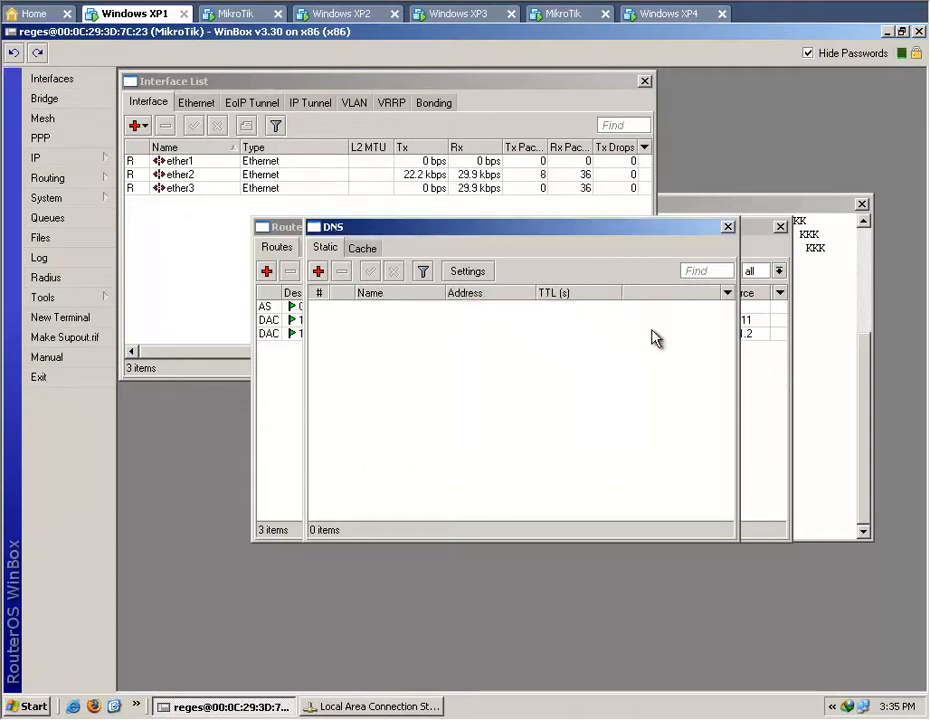
{"action": "left_click", "coordinate": [728, 227]}
Add a firewall NAT rule in the srcnat chain for source address 10.1.20.0/24 with the action masquerade.
{"action": "left_click", "coordinate": [78, 163]}
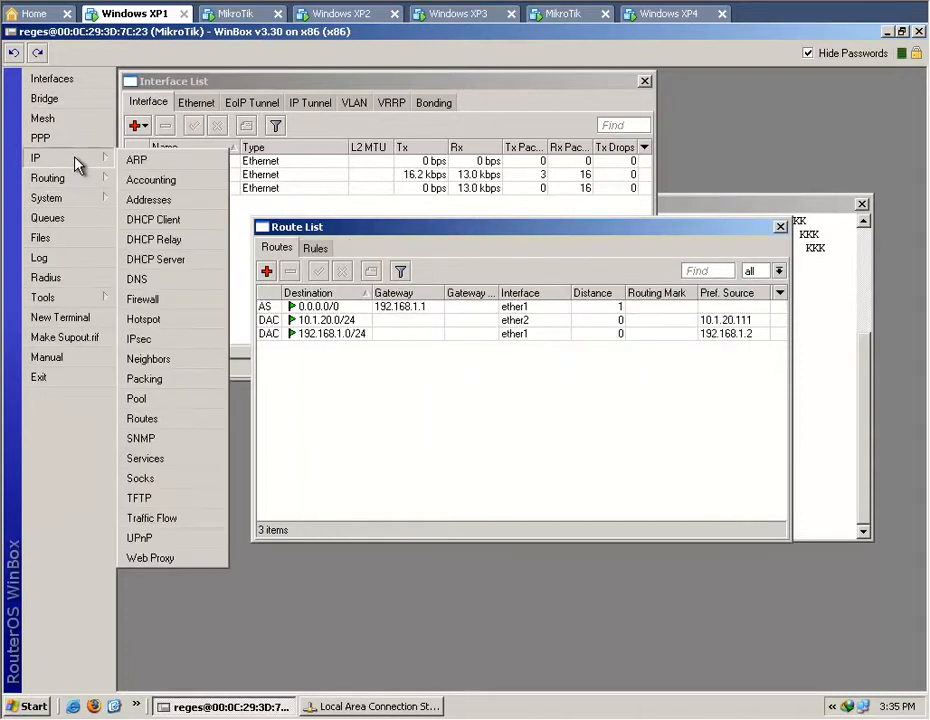
{"action": "left_click", "coordinate": [177, 302]}
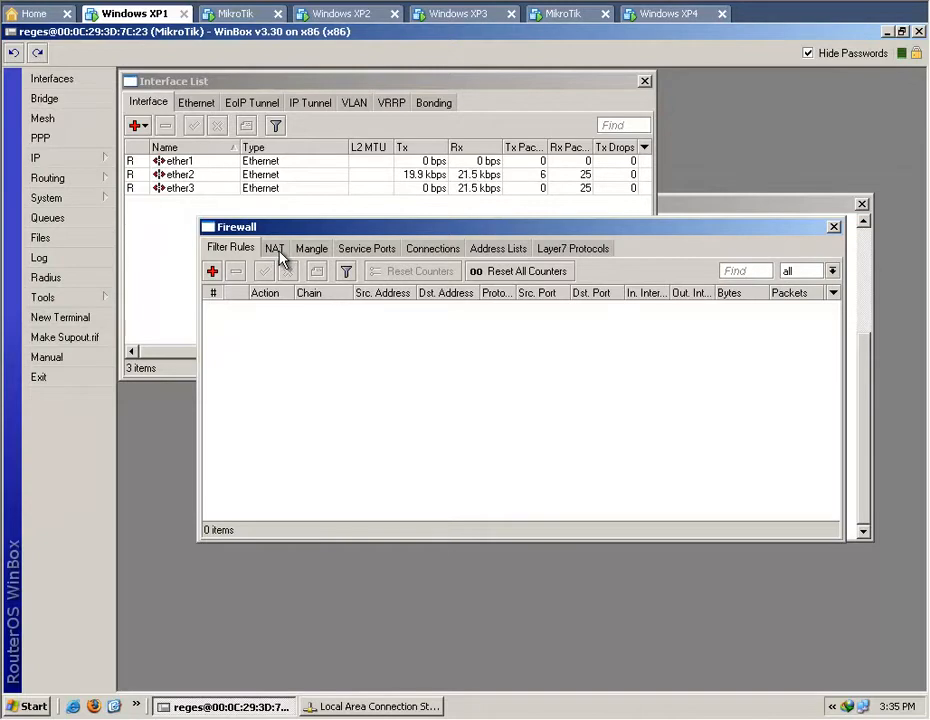
{"action": "left_click", "coordinate": [276, 249]}
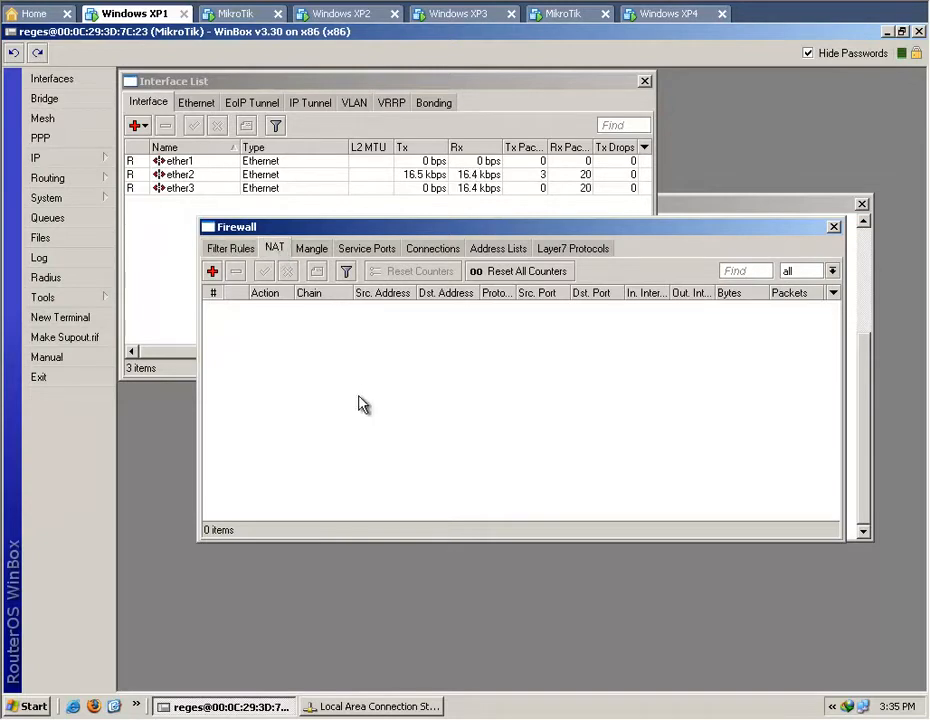
{"action": "left_click", "coordinate": [211, 271]}
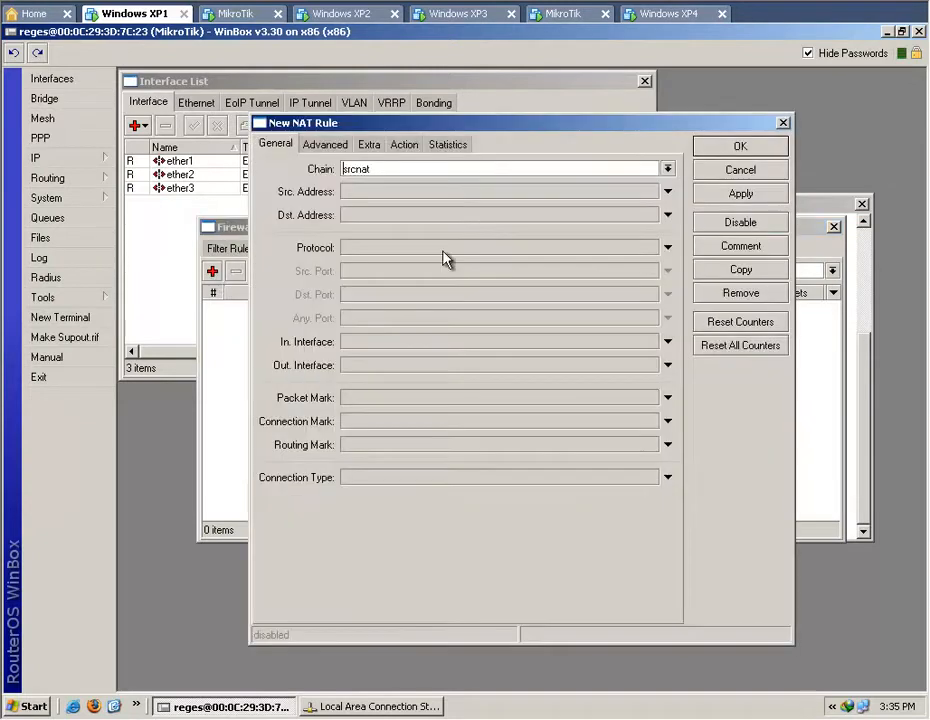
{"action": "left_click", "coordinate": [668, 192]}
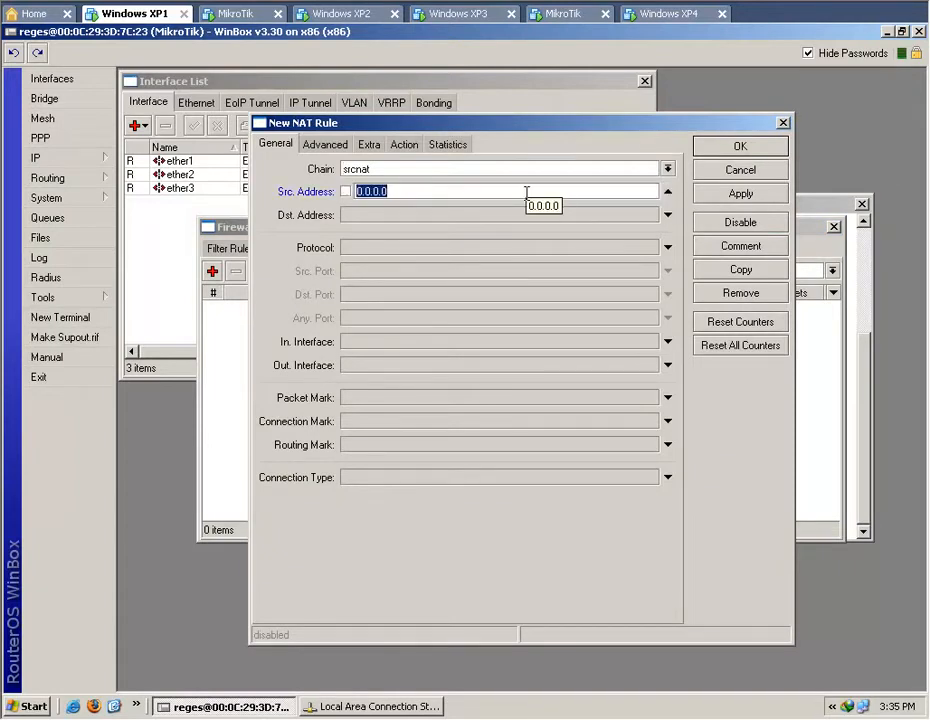
{"action": "type", "text": "10"}
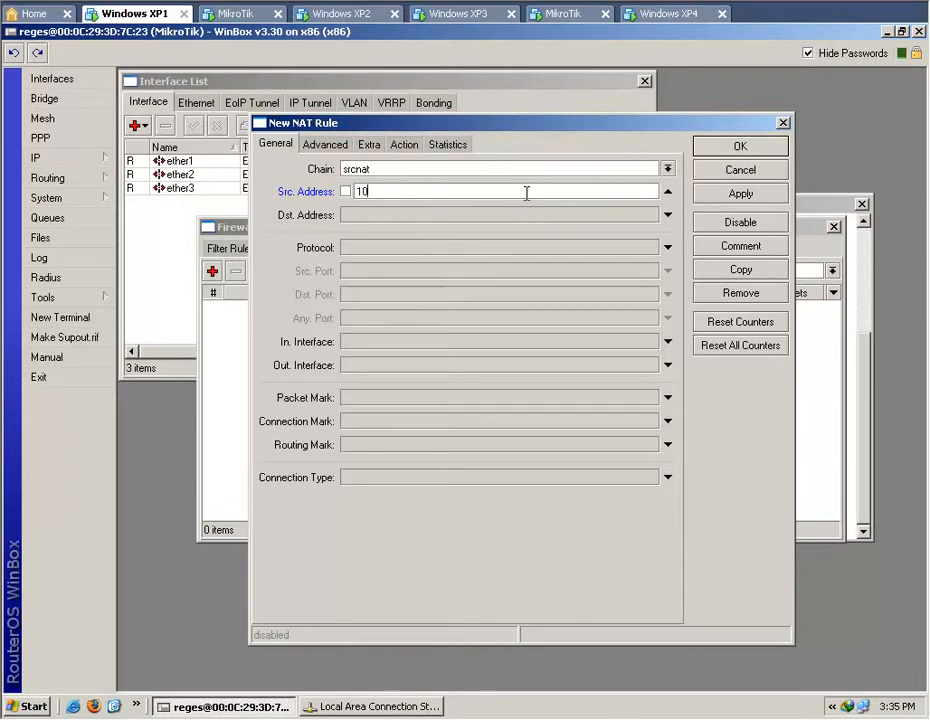
{"action": "type", "text": ".1.20.0/24"}
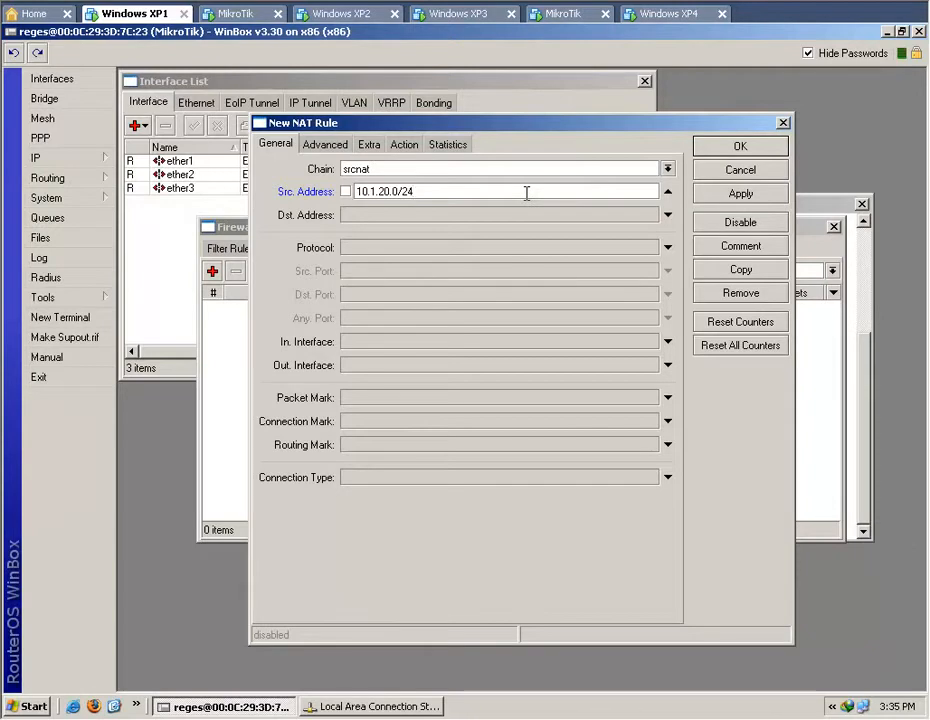
{"action": "left_click", "coordinate": [411, 147]}
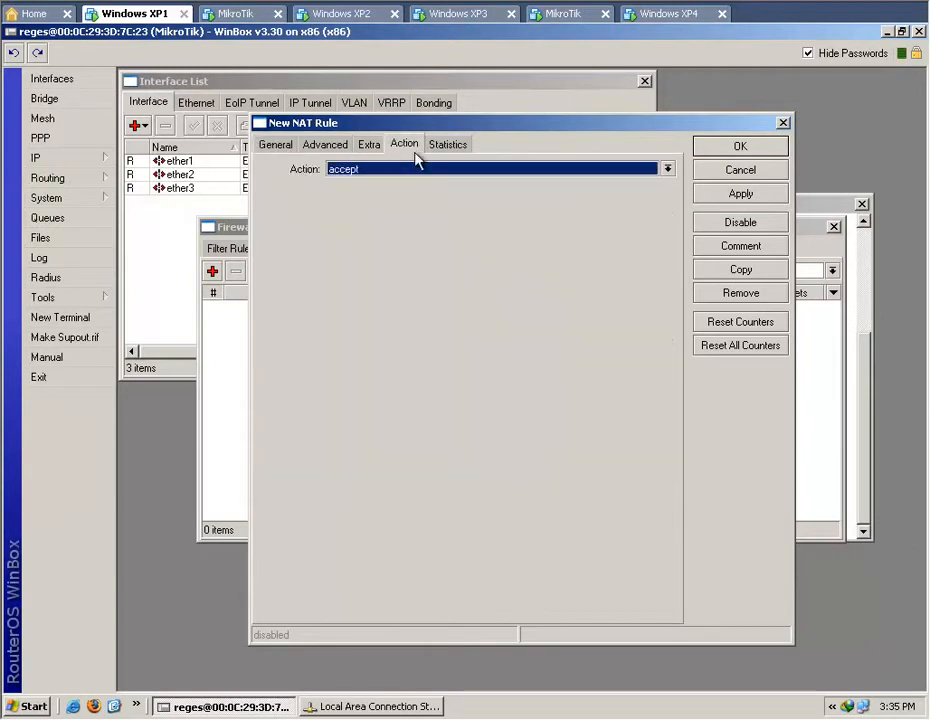
{"action": "left_click", "coordinate": [667, 169]}
{"action": "left_click", "coordinate": [636, 254]}
{"action": "left_click", "coordinate": [740, 194]}
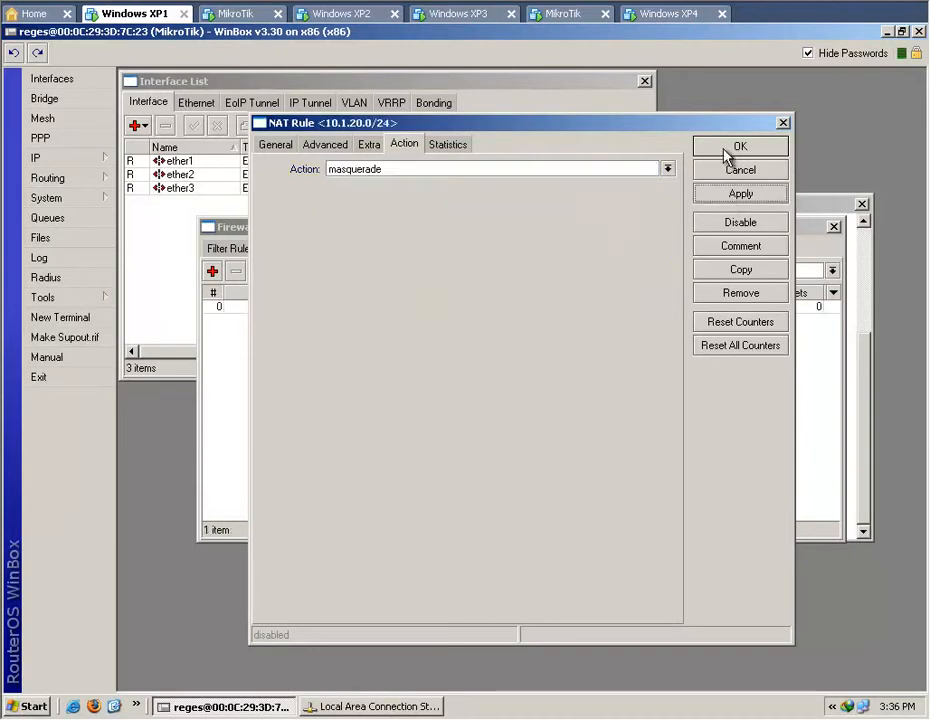
{"action": "left_click", "coordinate": [724, 150]}
Move the firewall window lower, review the route list and NAT rules, and bring the terminal to the front.
{"action": "left_click_drag", "start_coordinate": [637, 233], "coordinate": [620, 331]}
{"action": "left_click", "coordinate": [665, 237]}
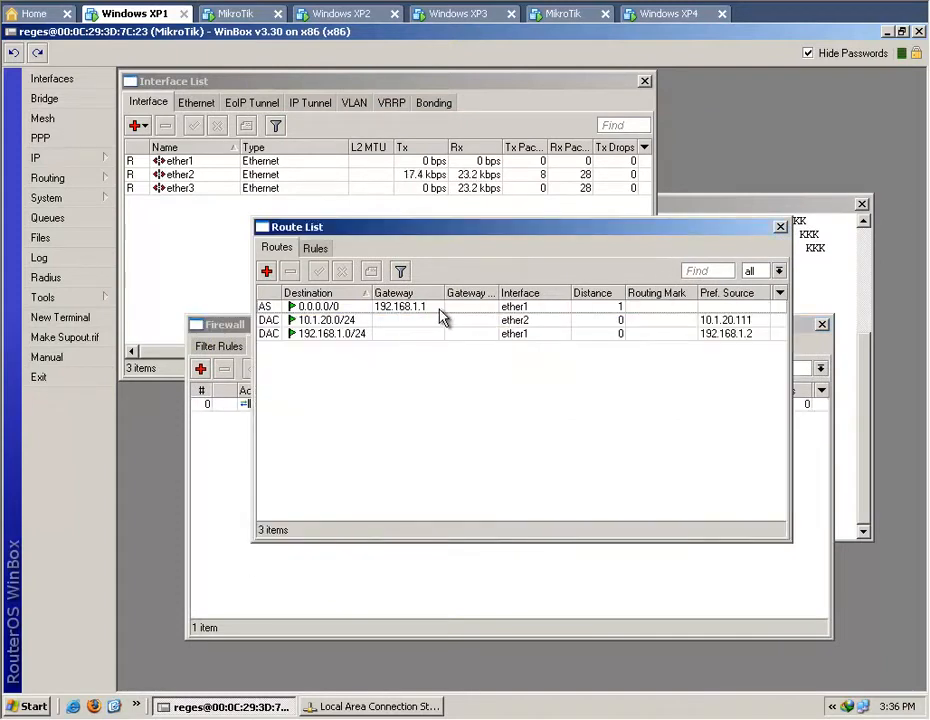
{"action": "left_click", "coordinate": [228, 455]}
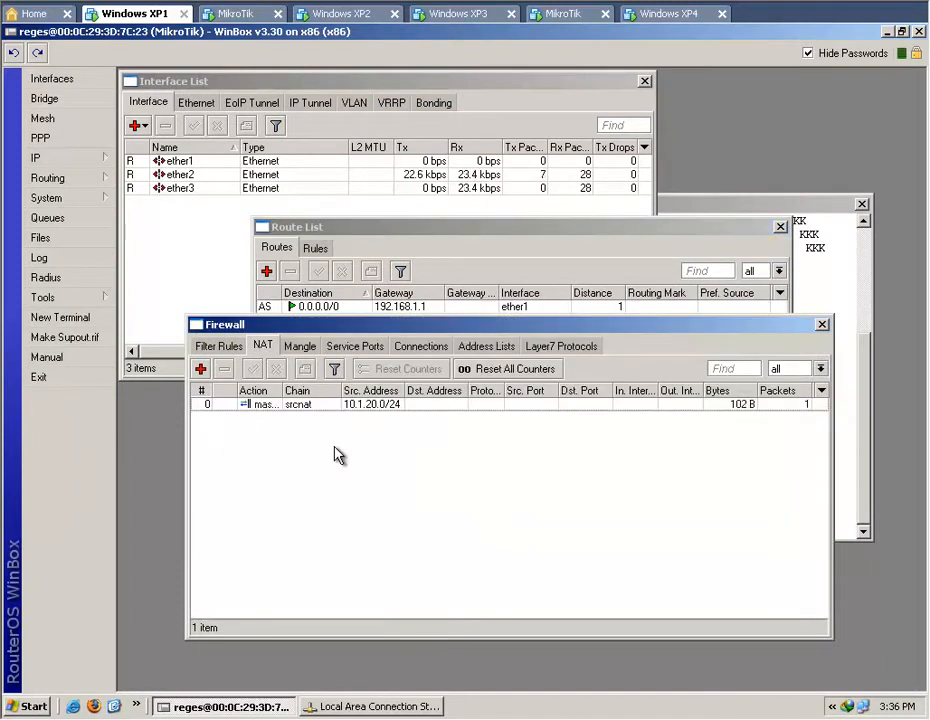
{"action": "left_click", "coordinate": [826, 240]}
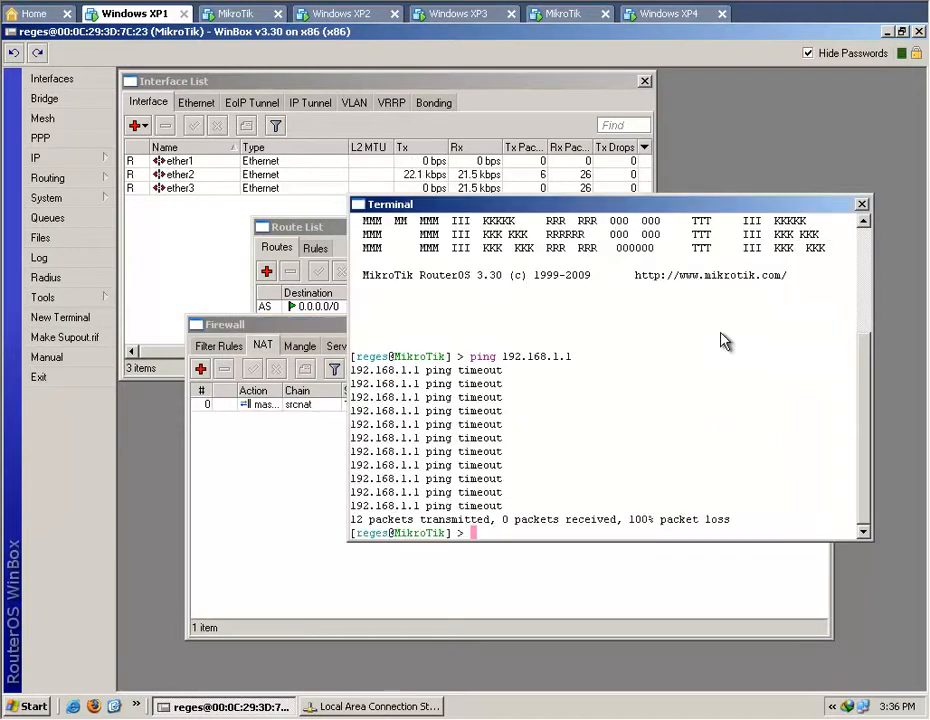
Ping the modem at 192.168.1.1 again from the router terminal, and check the NAT rule and the route list while it runs.
{"action": "key", "text": "Up"}
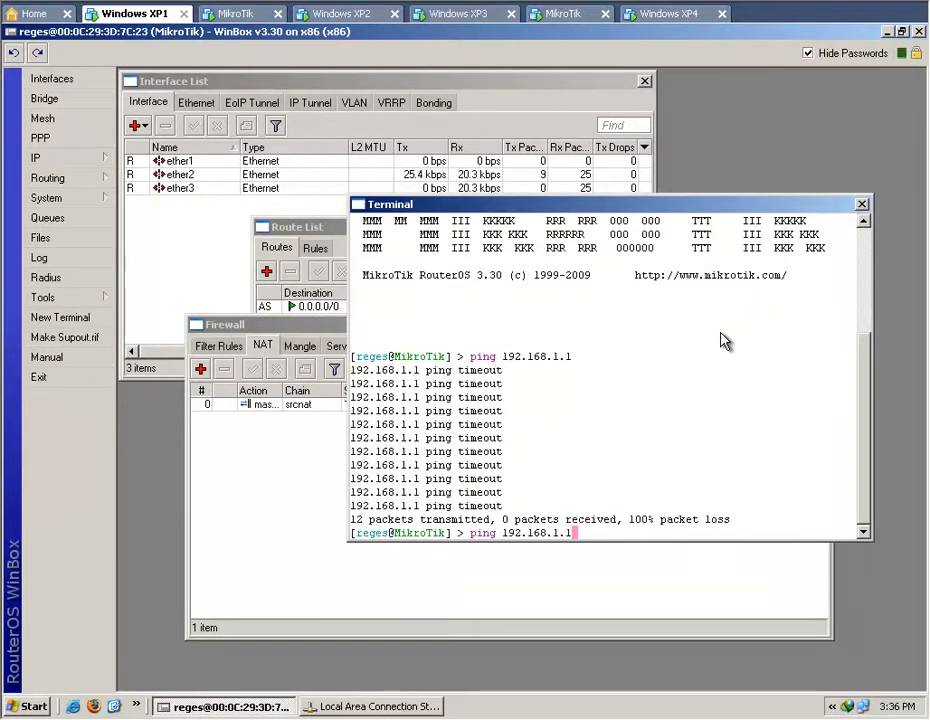
{"action": "key", "text": "Return"}
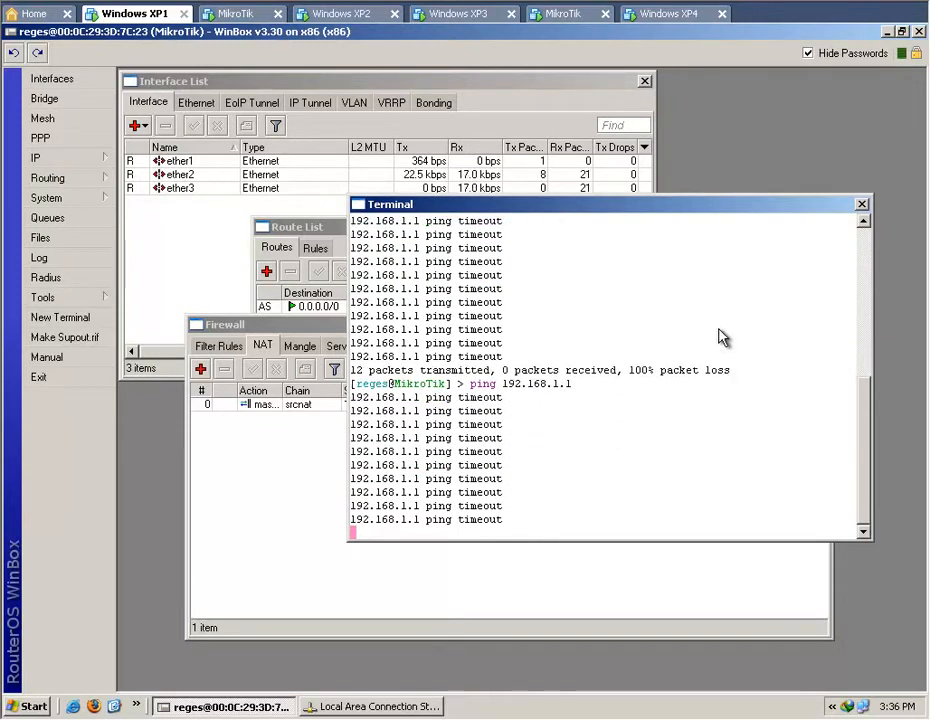
{"action": "left_click", "coordinate": [311, 485]}
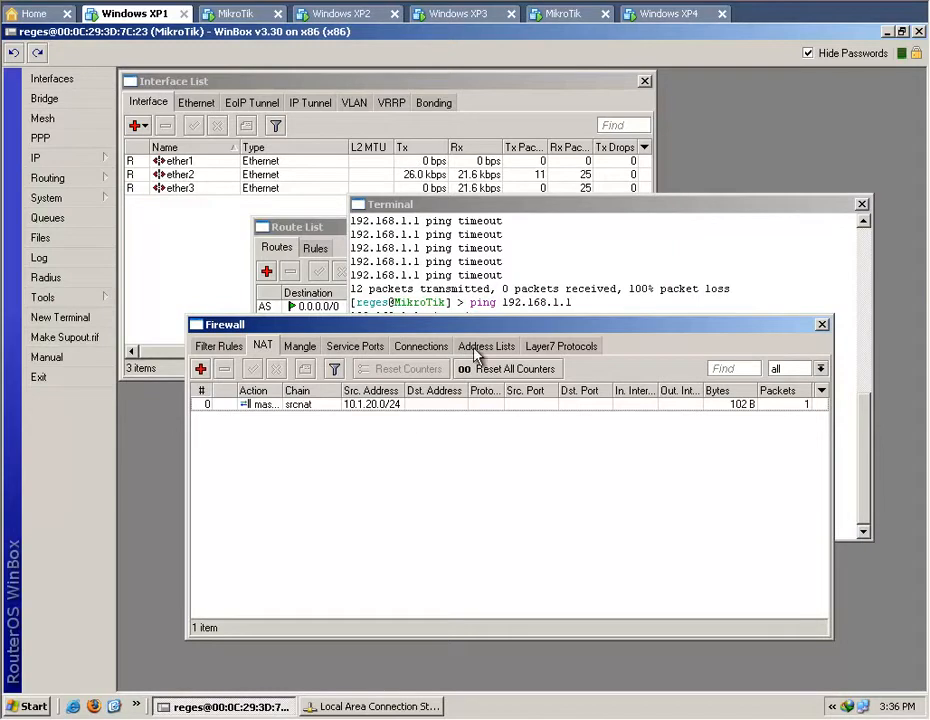
{"action": "left_click", "coordinate": [515, 273]}
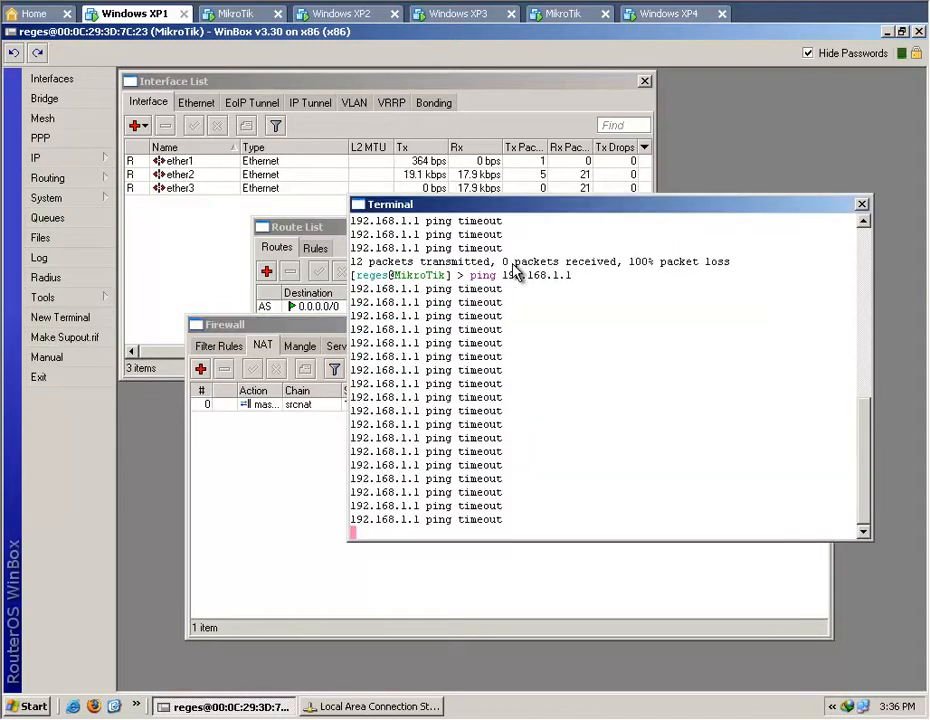
{"action": "left_click", "coordinate": [333, 231]}
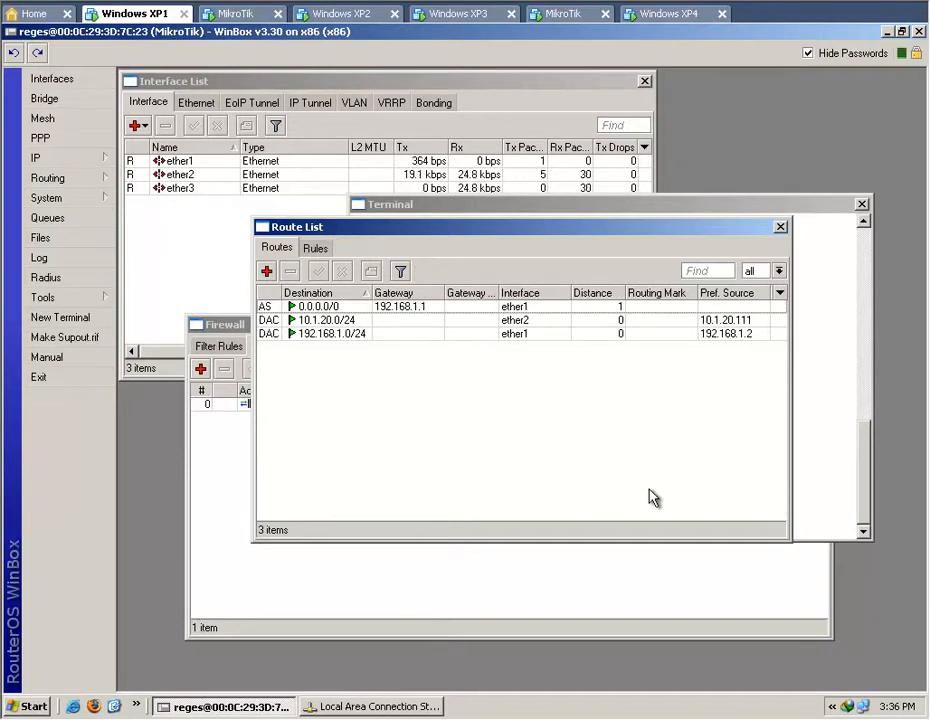
Switch to the first MikroTik virtual machine in VMware, then disconnect and reconnect its first network adapter.
{"action": "left_click", "coordinate": [238, 14]}
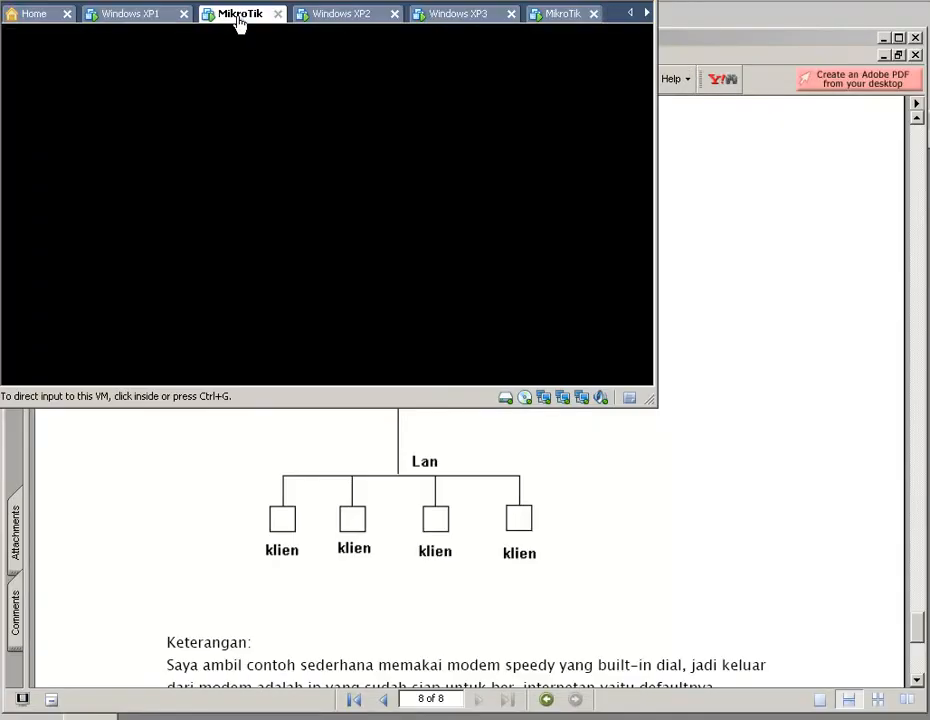
{"action": "left_click", "coordinate": [544, 398]}
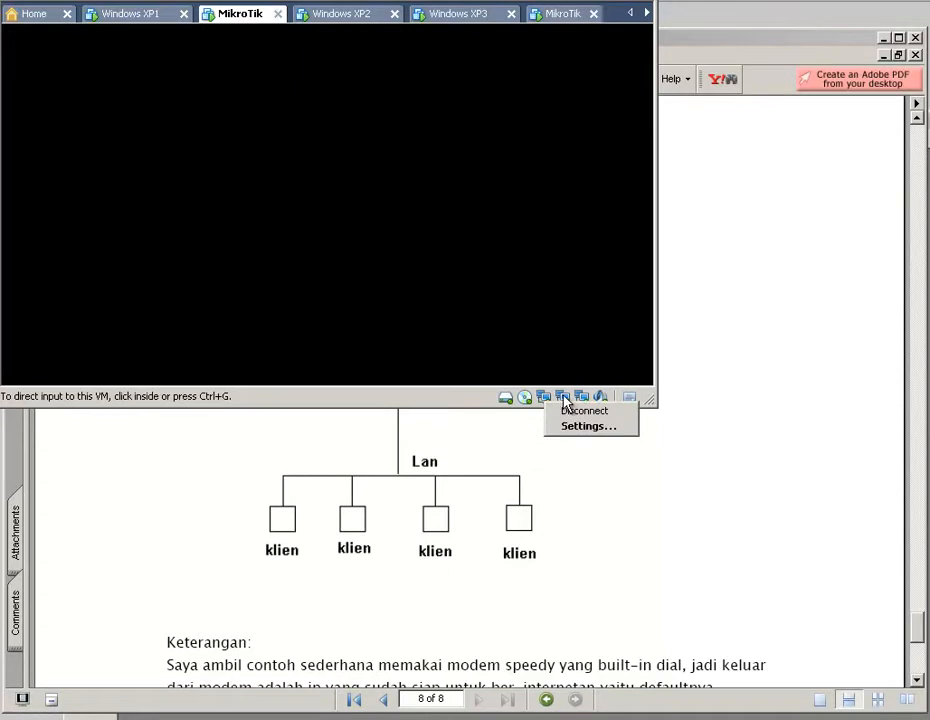
{"action": "left_click", "coordinate": [570, 411]}
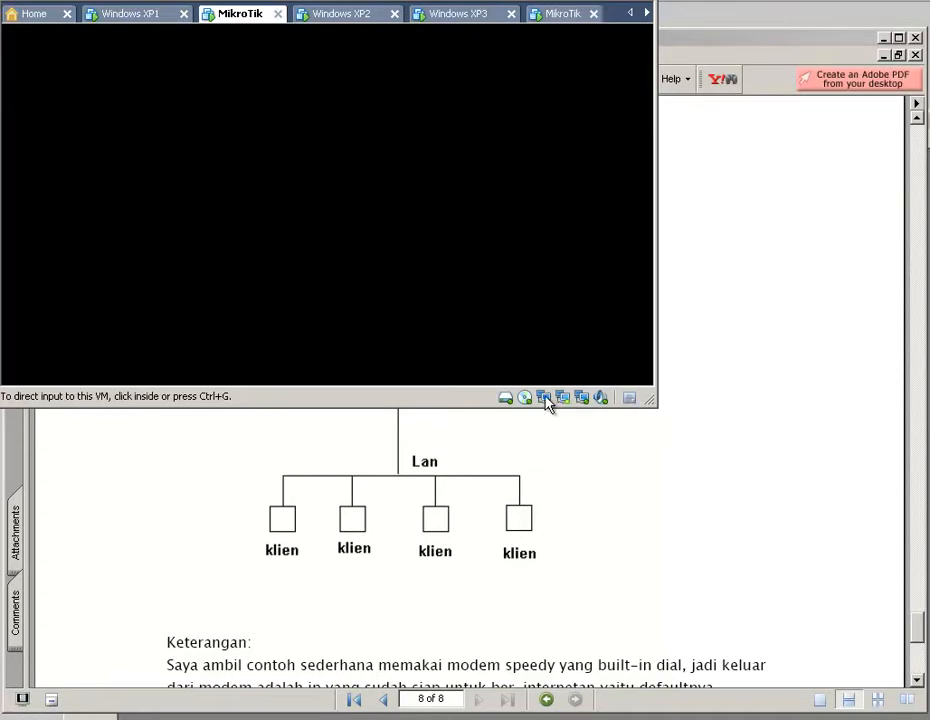
{"action": "left_click", "coordinate": [545, 397]}
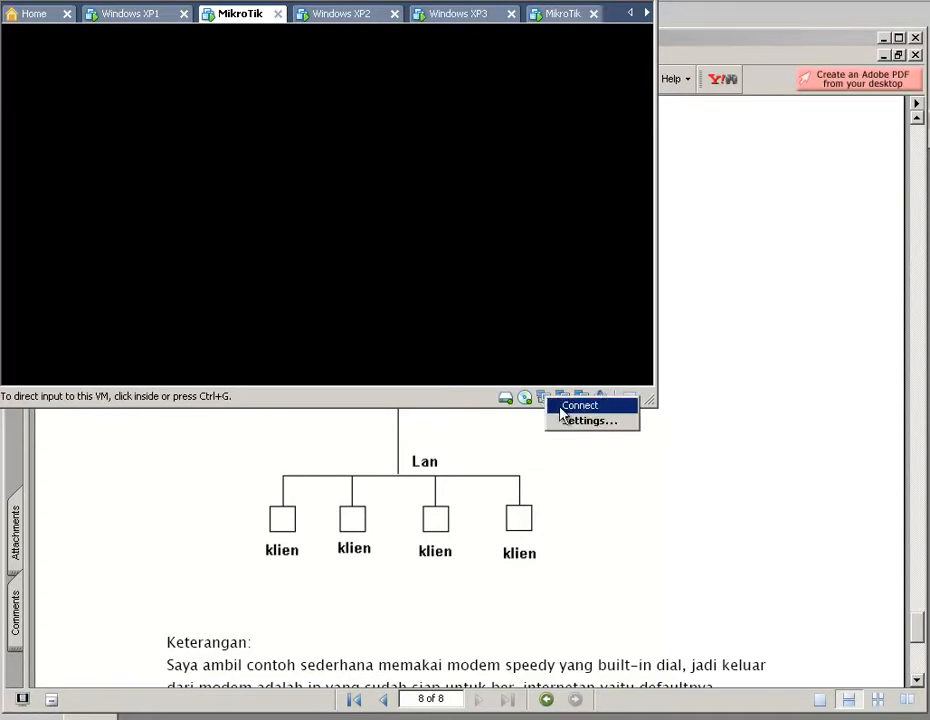
{"action": "left_click", "coordinate": [563, 410]}
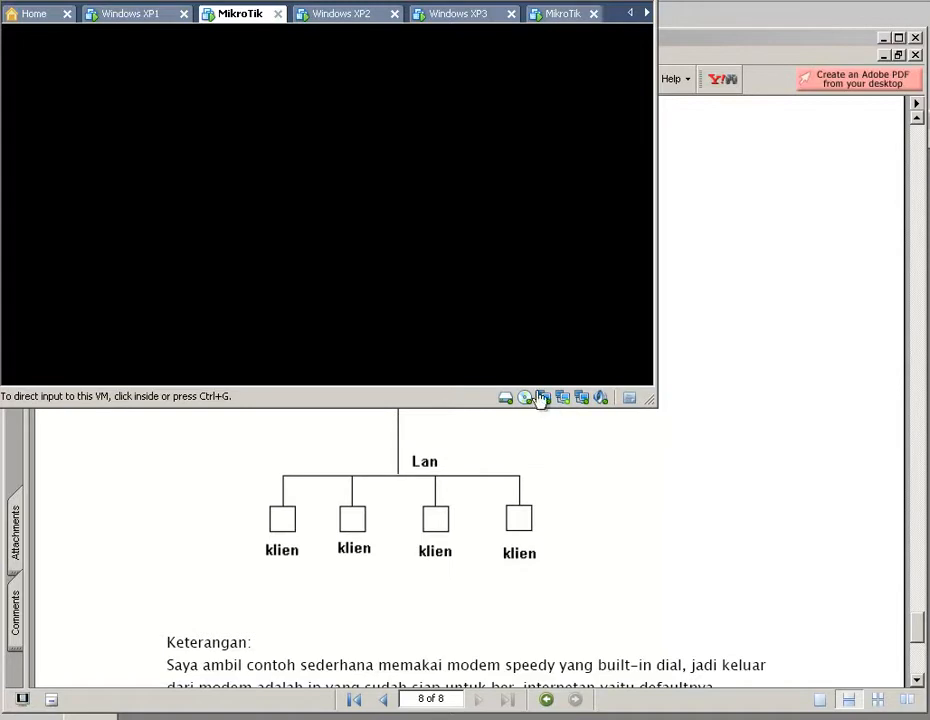
Return to the Windows XP1 machine, check the running ping to 192.168.1.1 in the WinBox terminal, and stop it.
{"action": "left_click", "coordinate": [120, 20]}
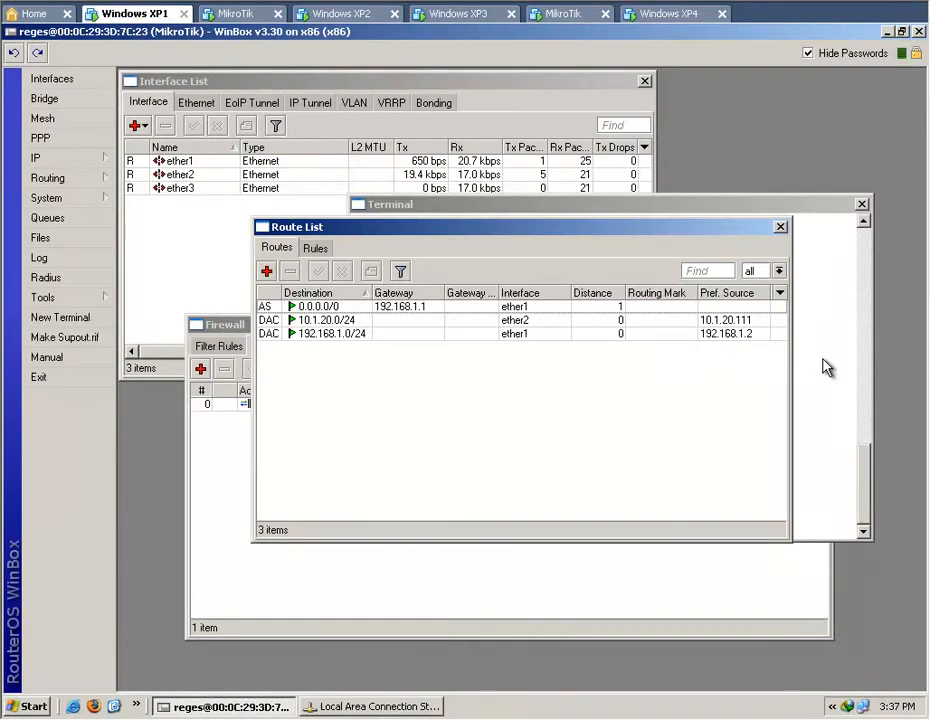
{"action": "left_click", "coordinate": [815, 368]}
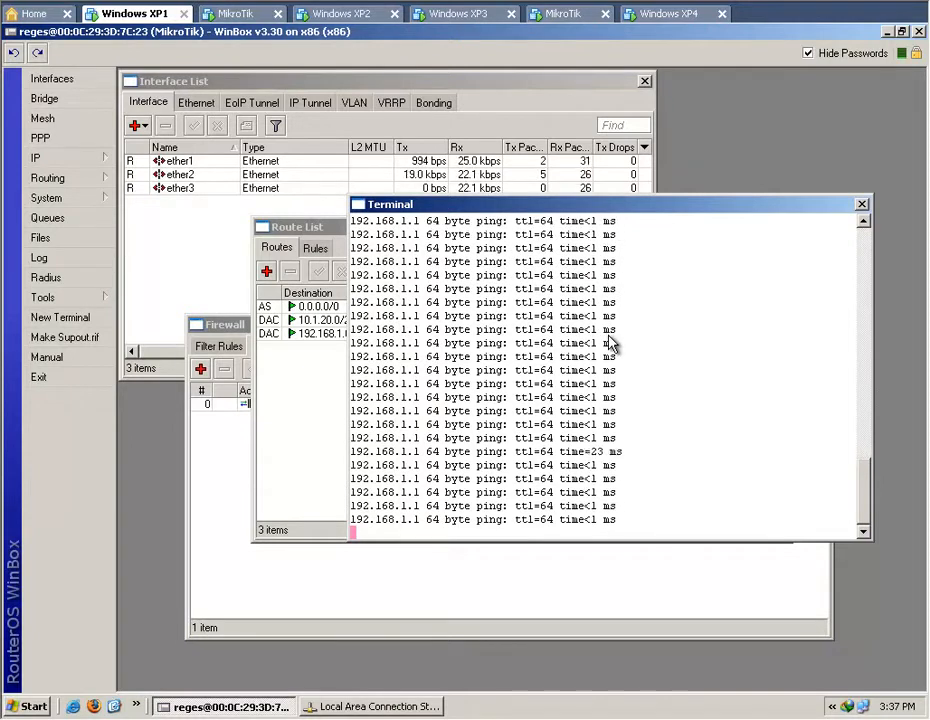
{"action": "key", "text": "ctrl+c"}
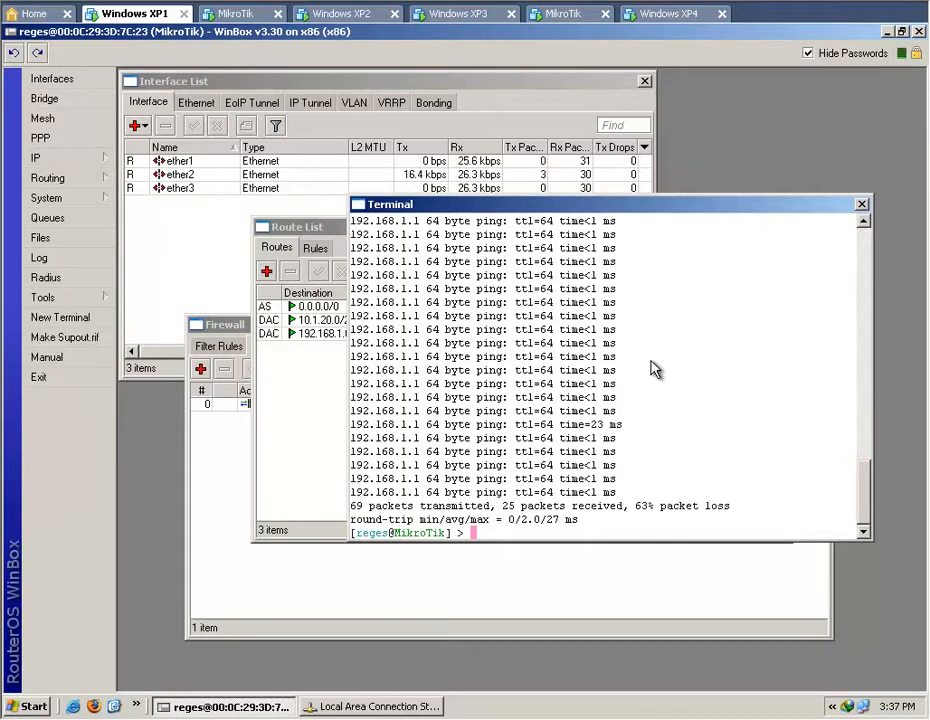
Test the router's internet connection and name resolution by pinging yahoo.com, and stop after a few replies.
{"action": "type", "text": "ping yahoo.com"}
{"action": "key", "text": "Return"}
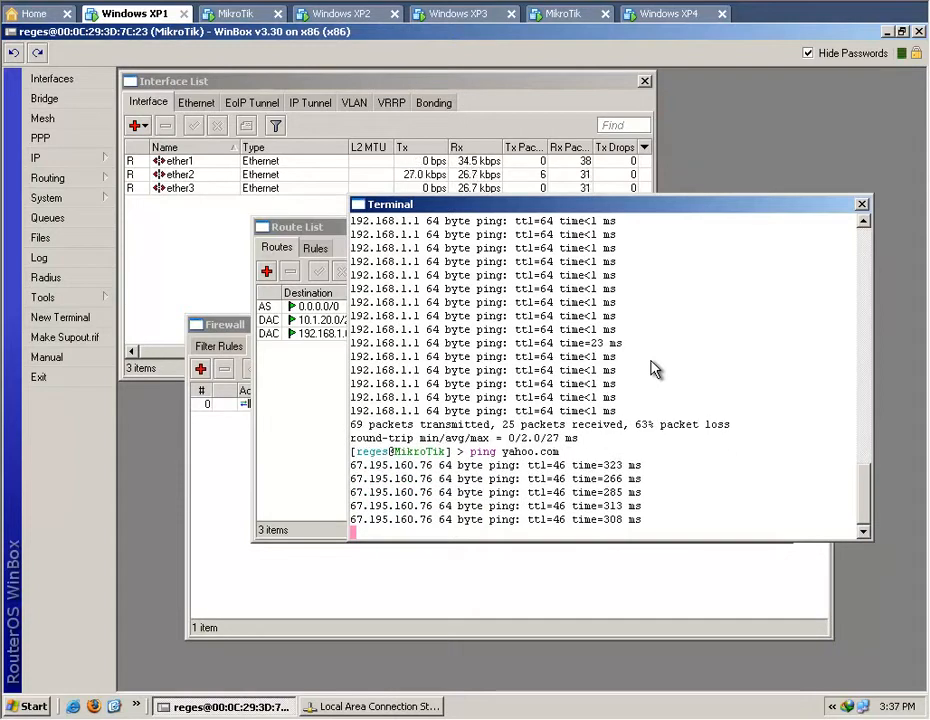
{"action": "key", "text": "ctrl+c"}
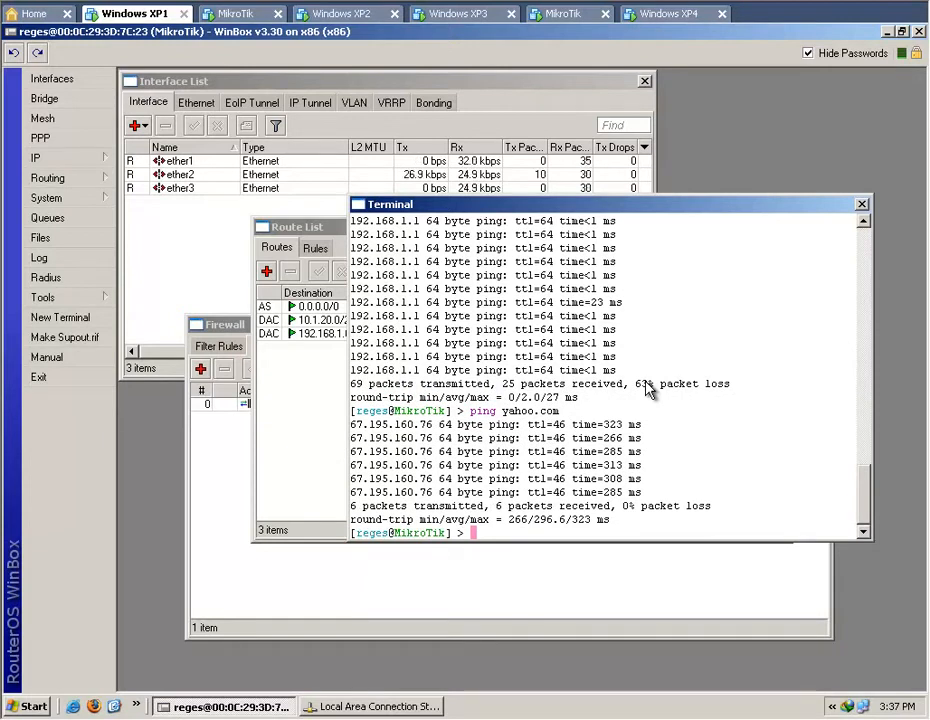
Review the TCP/IP address, gateway and DNS settings of Windows XP1's local area connection, and close its dialogs without changes.
{"action": "left_click", "coordinate": [380, 706]}
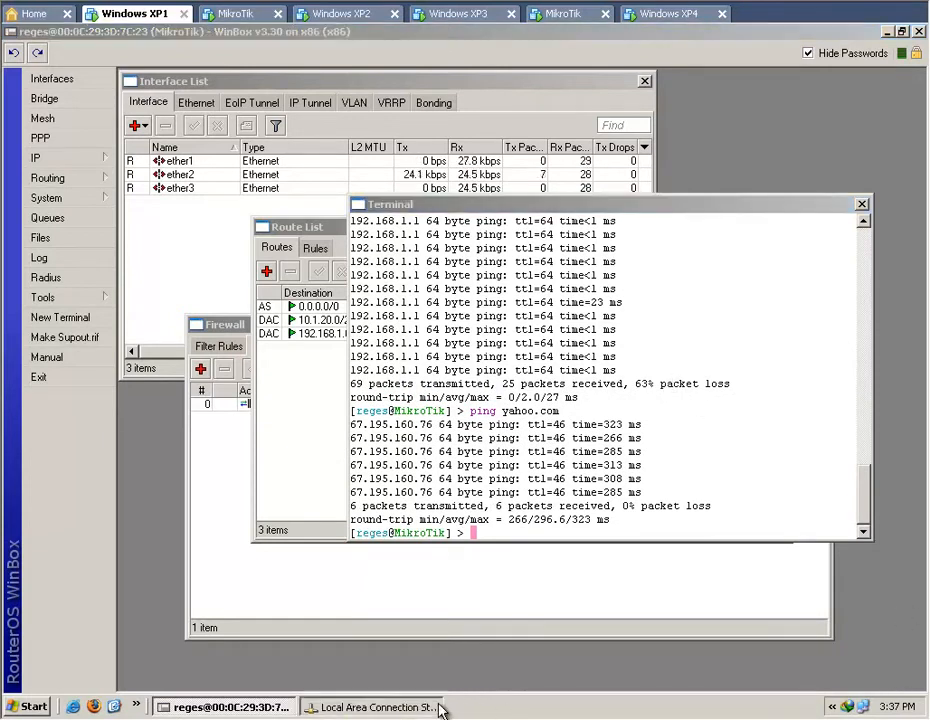
{"action": "left_click", "coordinate": [402, 252]}
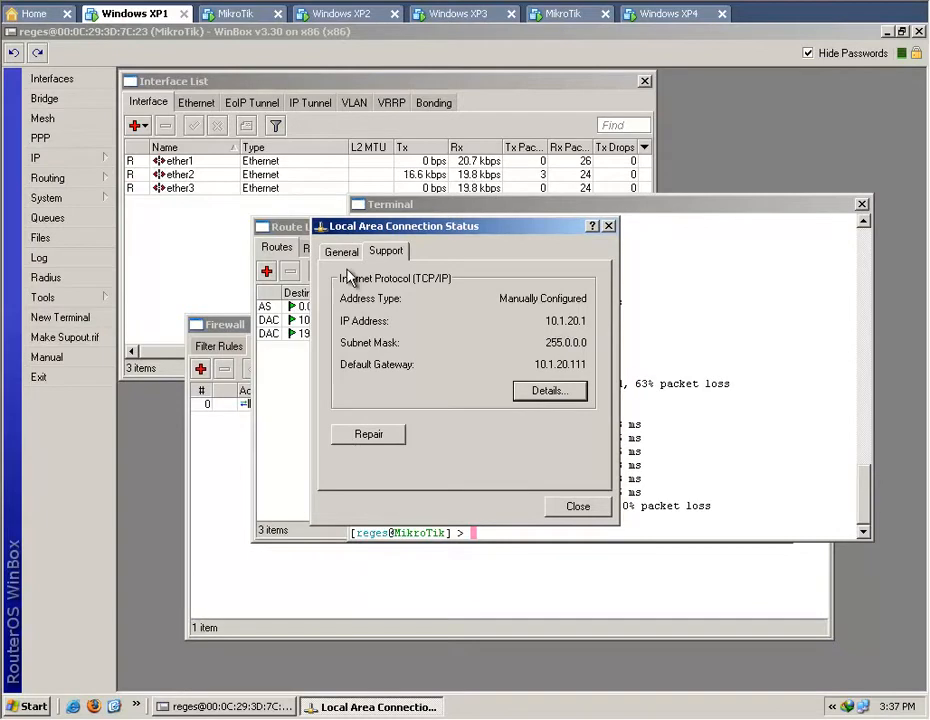
{"action": "left_click", "coordinate": [342, 252]}
{"action": "left_click", "coordinate": [378, 471]}
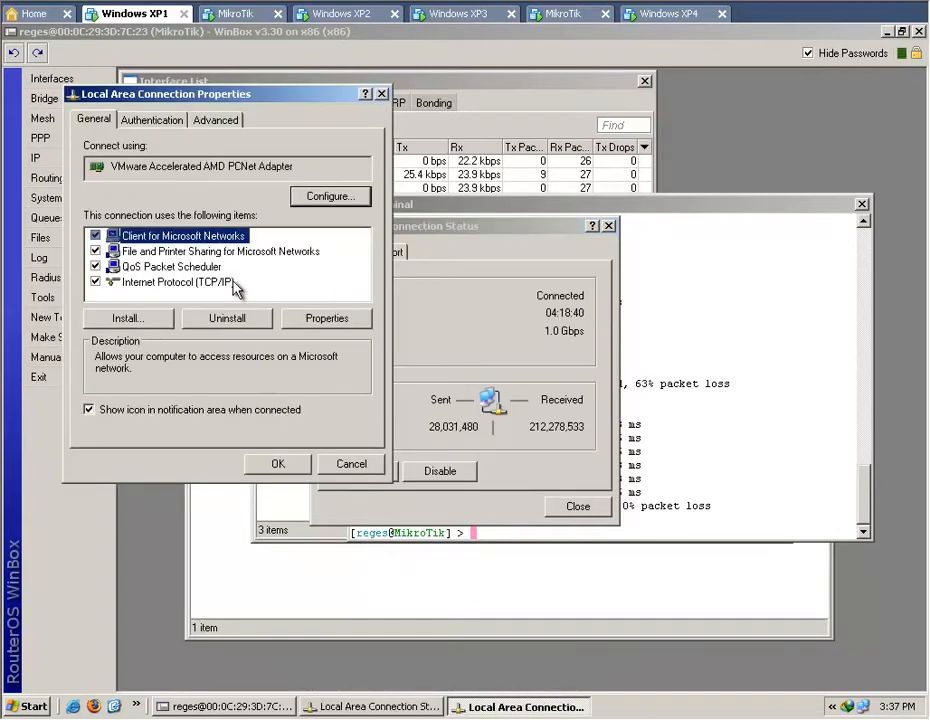
{"action": "left_click", "coordinate": [224, 290]}
{"action": "left_click", "coordinate": [320, 318]}
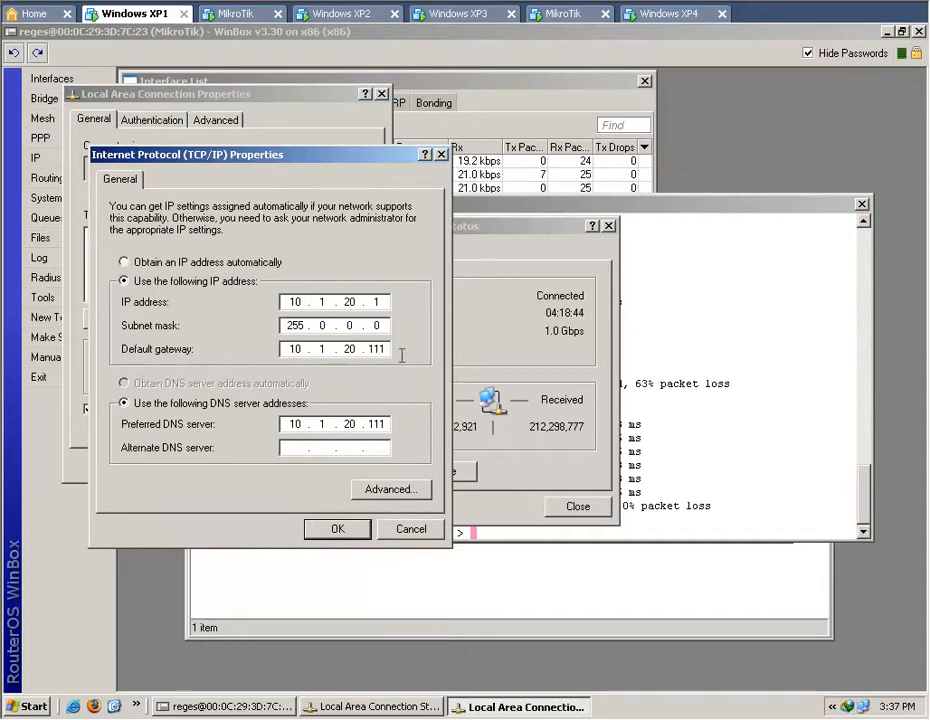
{"action": "left_click", "coordinate": [396, 533]}
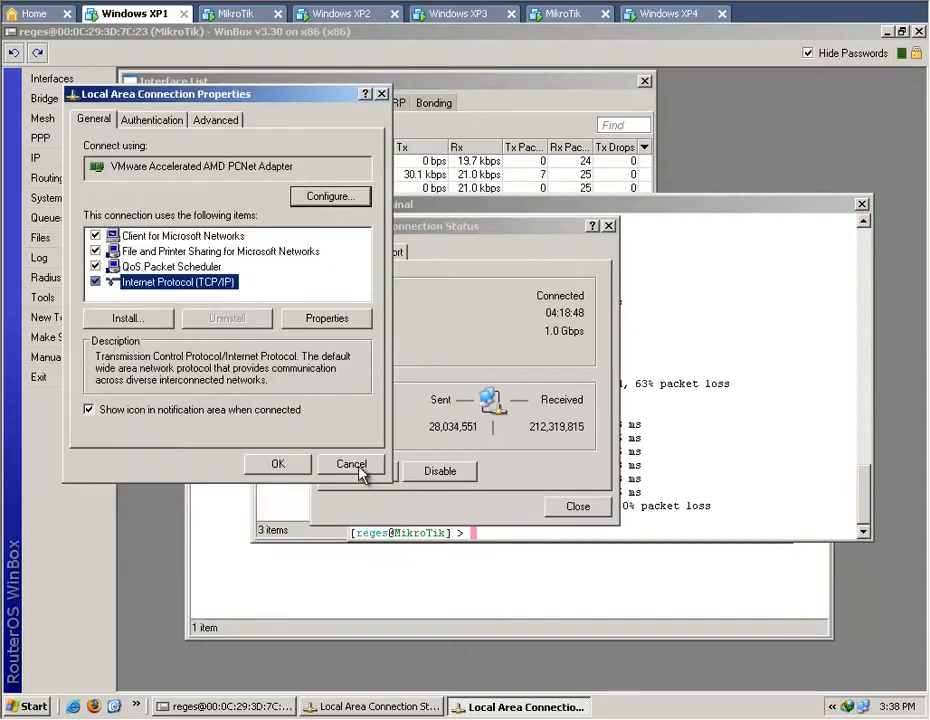
{"action": "left_click", "coordinate": [361, 469]}
{"action": "left_click", "coordinate": [570, 510]}
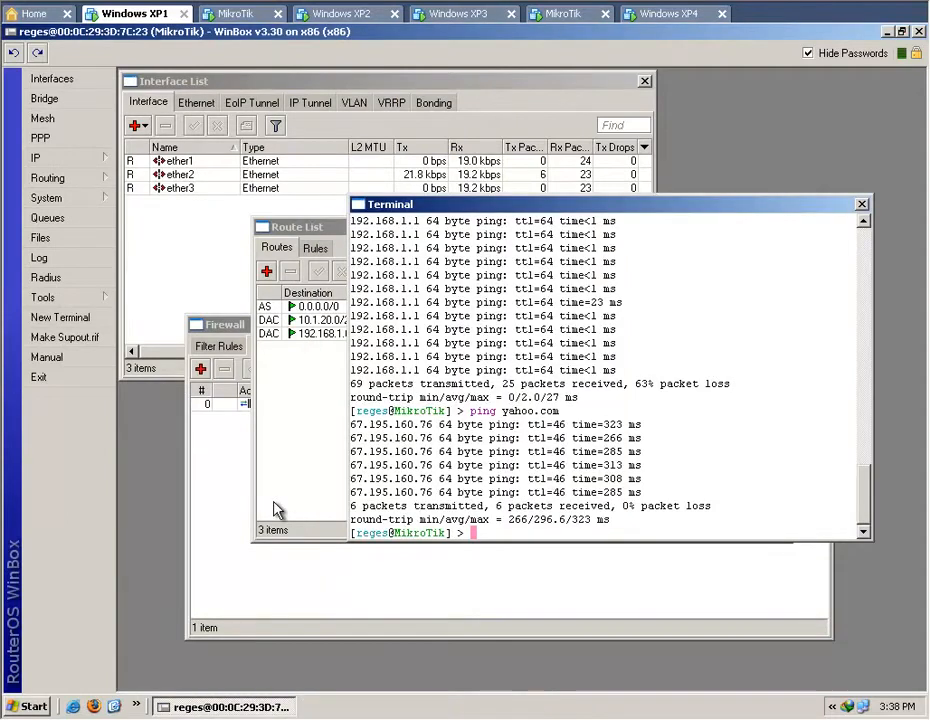
Review the router's ether2 address entry in the IP address list, and close both windows without changes.
{"action": "left_click", "coordinate": [60, 158]}
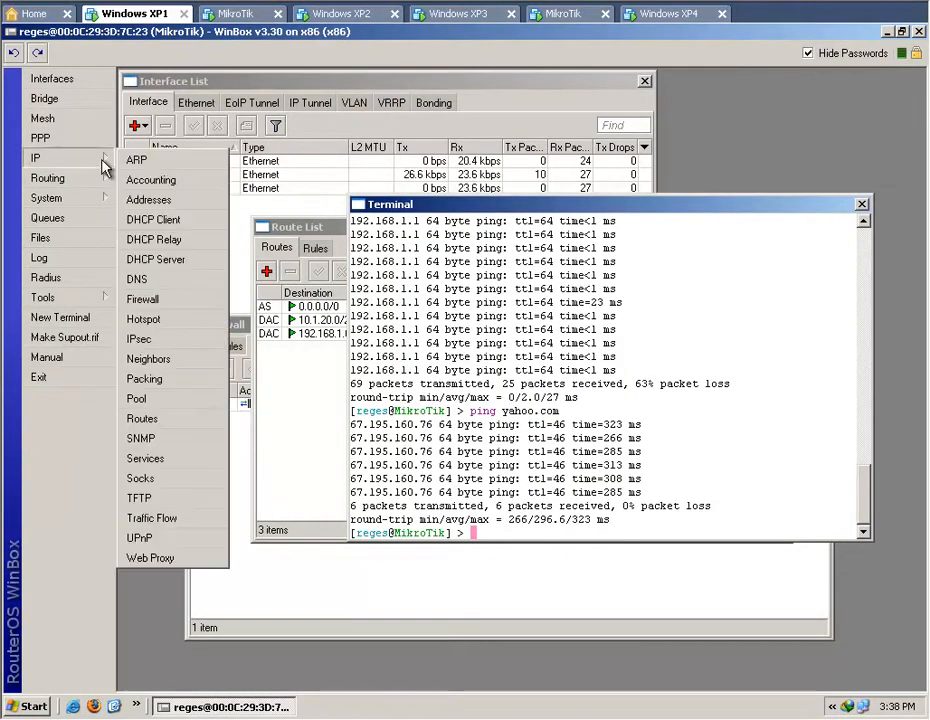
{"action": "left_click", "coordinate": [164, 200]}
{"action": "double_click", "coordinate": [282, 456]}
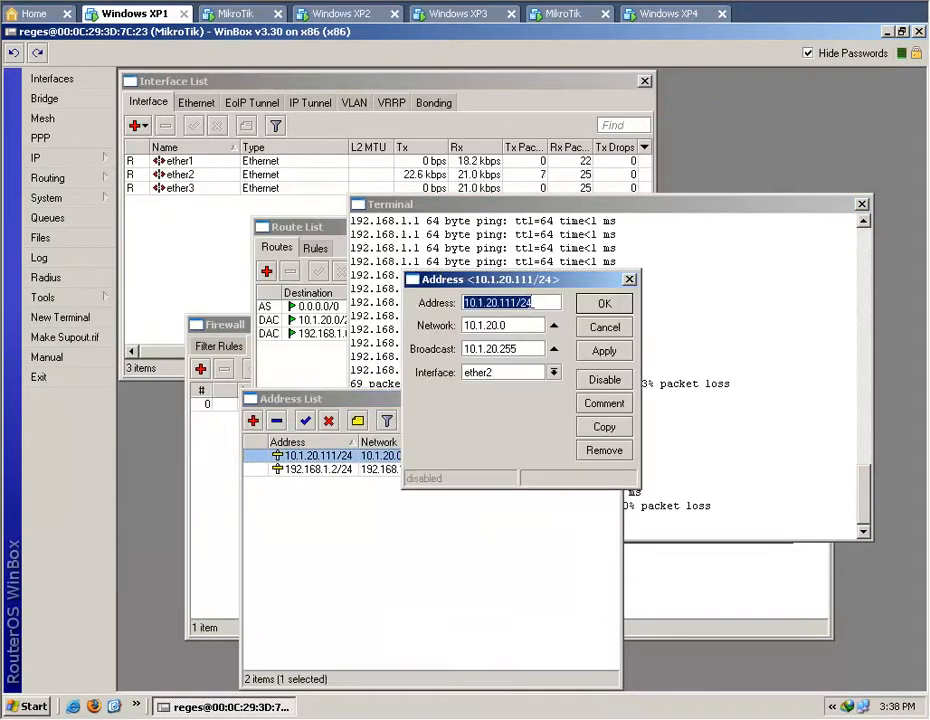
{"action": "left_click", "coordinate": [540, 303]}
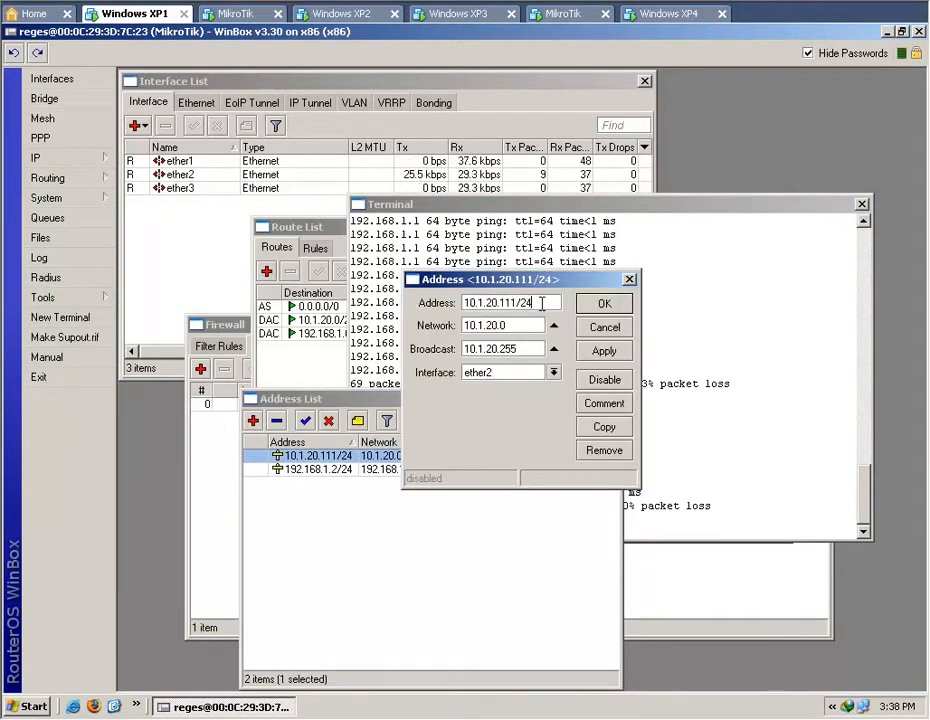
{"action": "left_click", "coordinate": [604, 328]}
{"action": "left_click", "coordinate": [613, 398]}
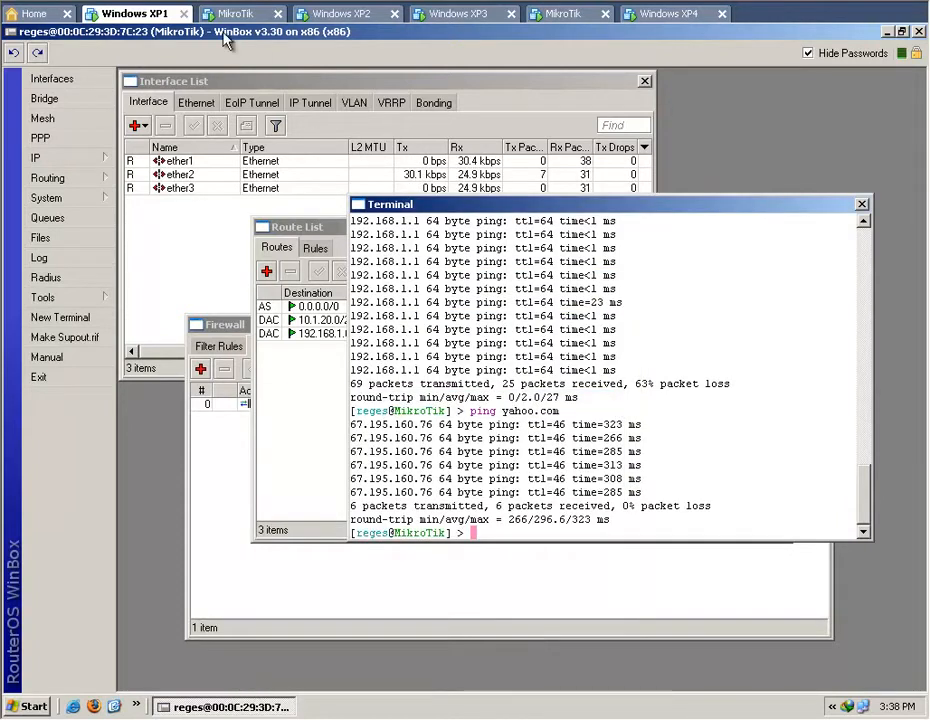
Check the IP address, subnet mask and default gateway of the local area connections on Windows XP2, XP3 and XP4.
{"action": "left_click", "coordinate": [345, 15]}
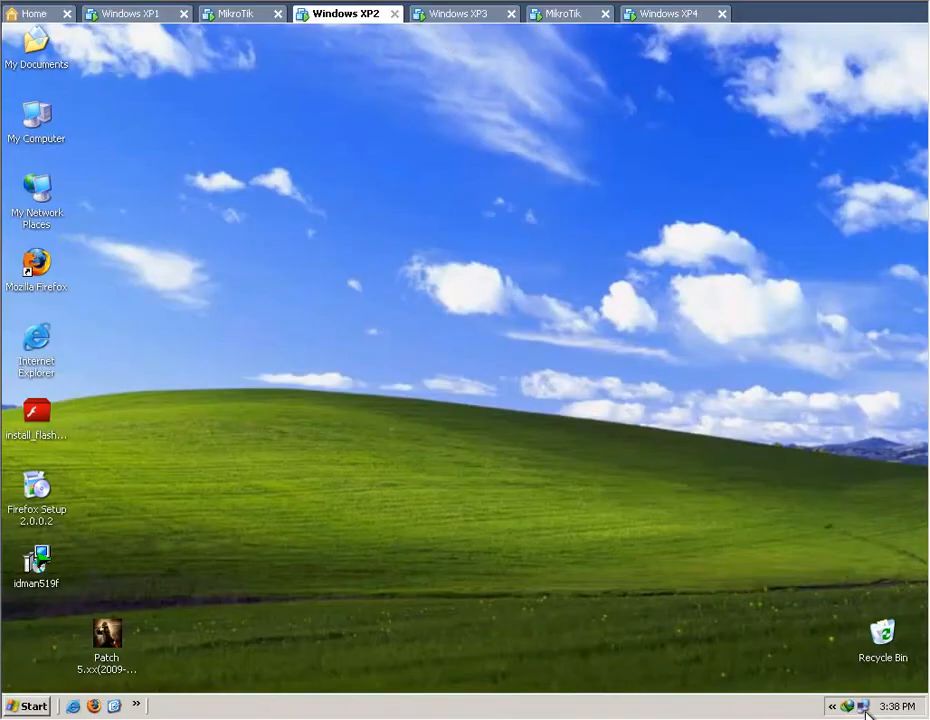
{"action": "left_click", "coordinate": [866, 708]}
{"action": "left_click", "coordinate": [385, 252]}
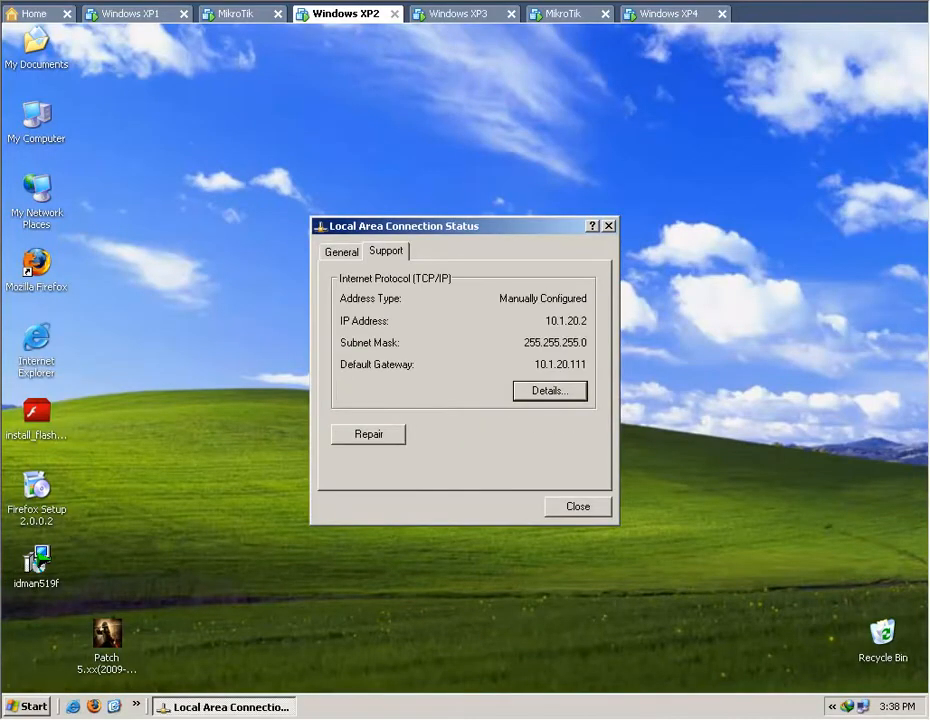
{"action": "left_click", "coordinate": [458, 16]}
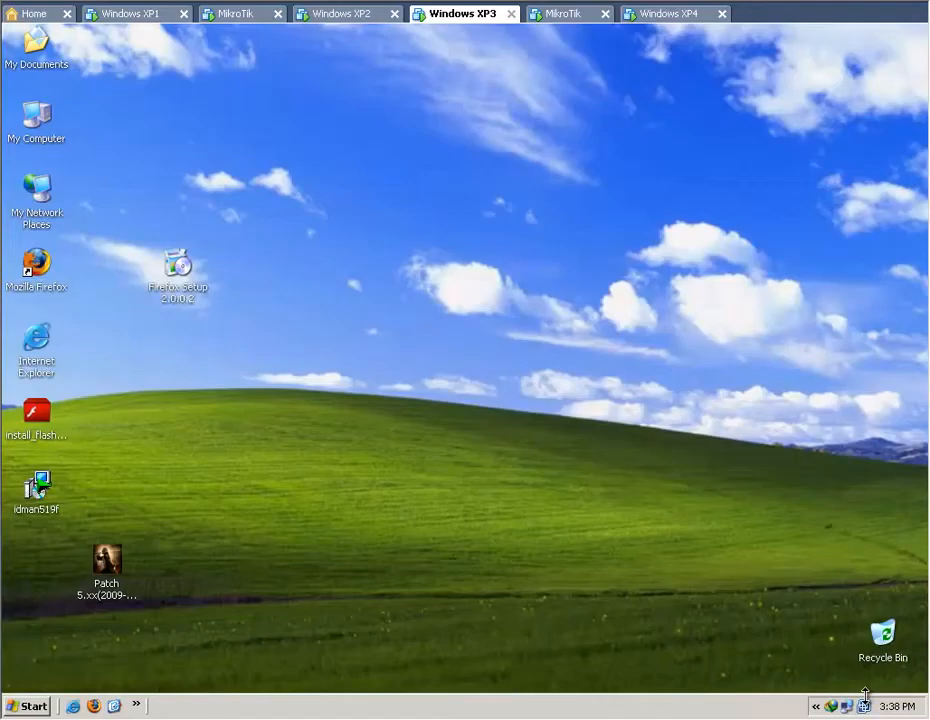
{"action": "left_click", "coordinate": [865, 705]}
{"action": "left_click", "coordinate": [386, 252]}
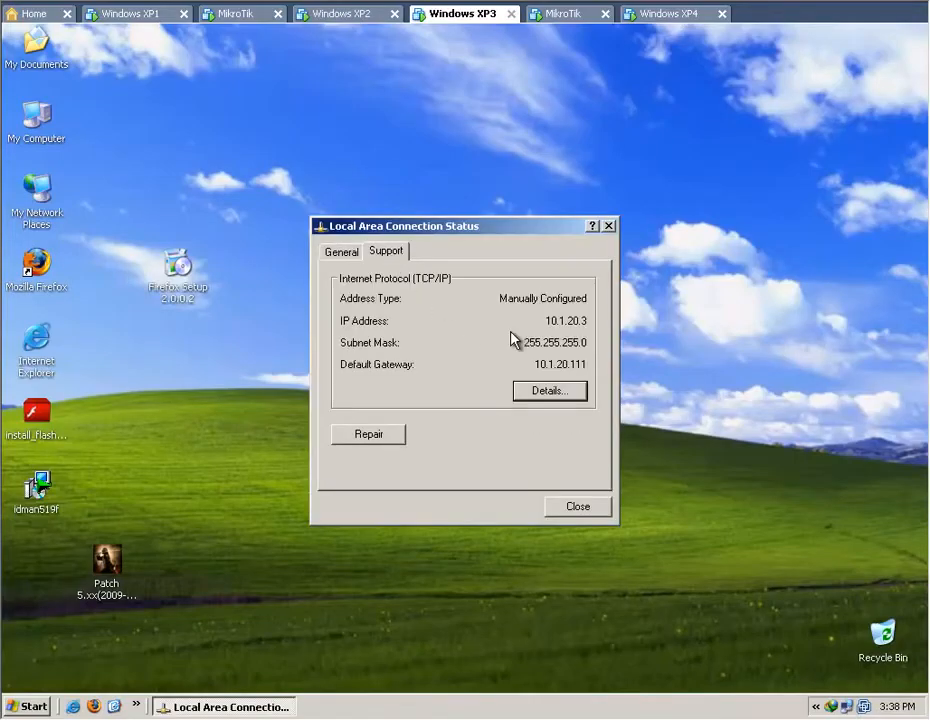
{"action": "left_click", "coordinate": [652, 13]}
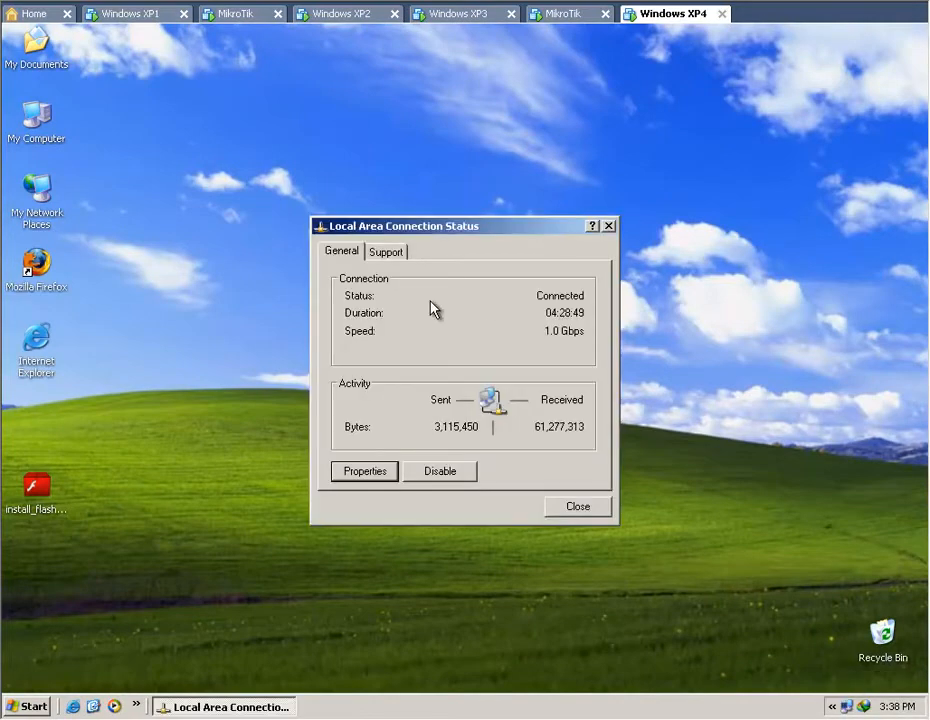
{"action": "left_click", "coordinate": [388, 253]}
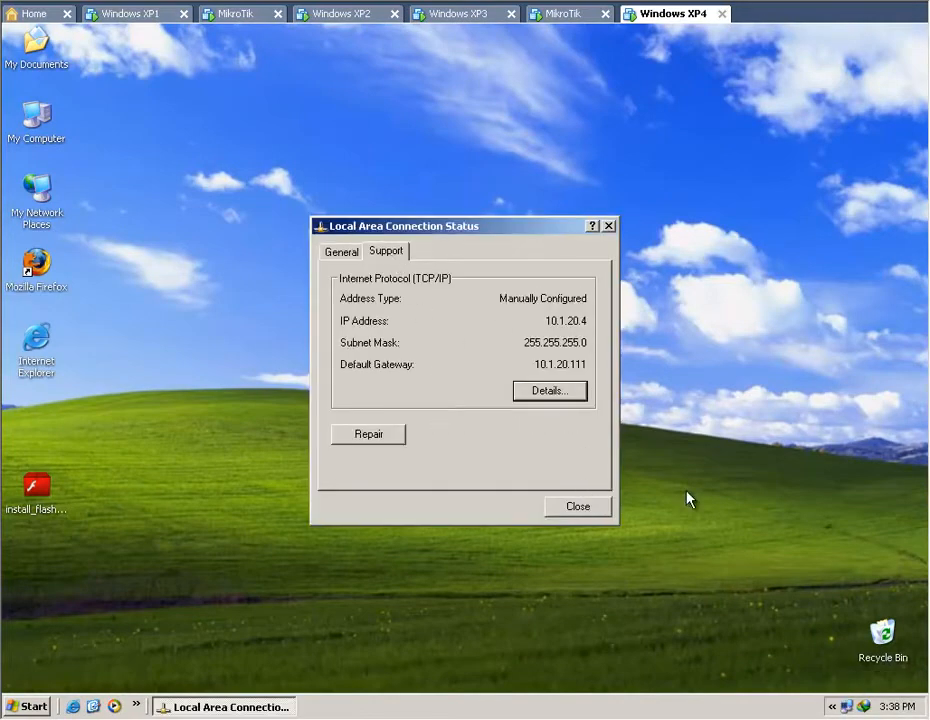
{"action": "left_click", "coordinate": [739, 431]}
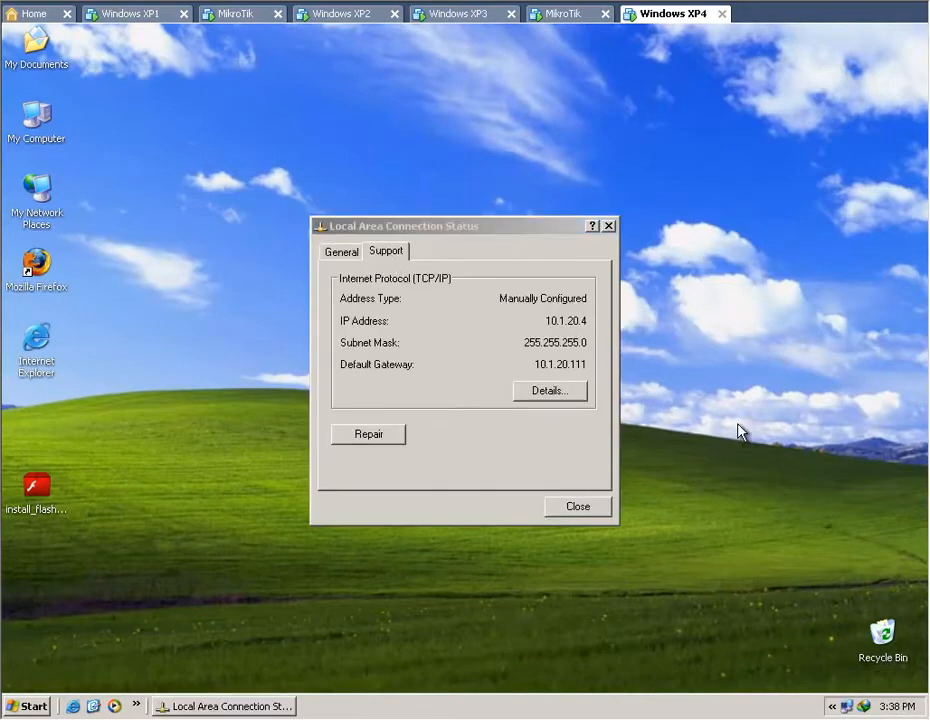
On Windows XP1, minimize WinBox and ping yahoo.com from a Windows command prompt to test the client's internet access.
{"action": "left_click", "coordinate": [121, 14]}
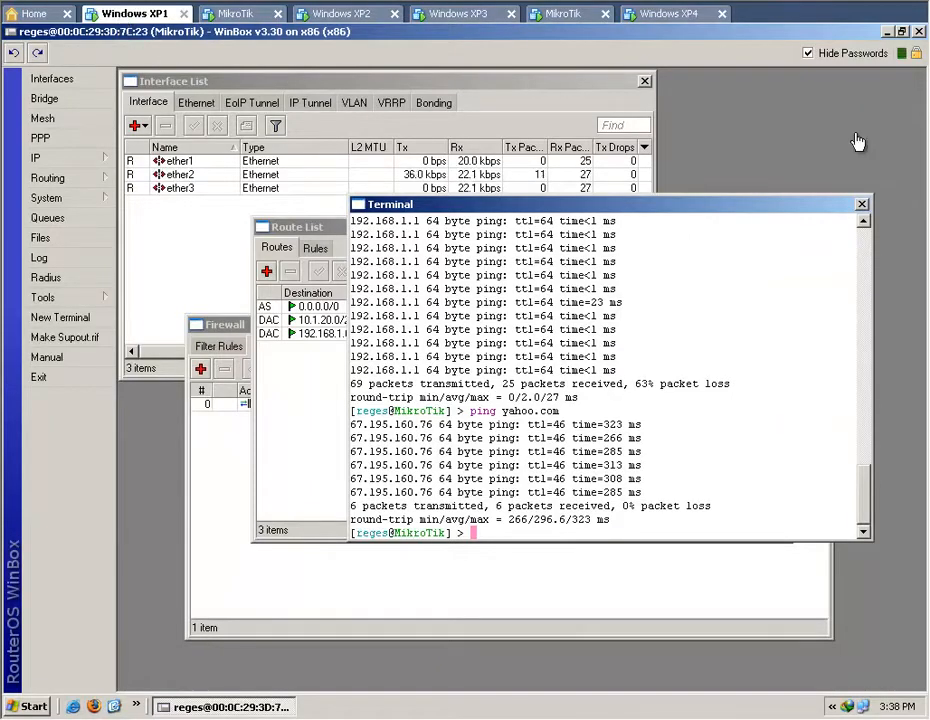
{"action": "left_click", "coordinate": [883, 31]}
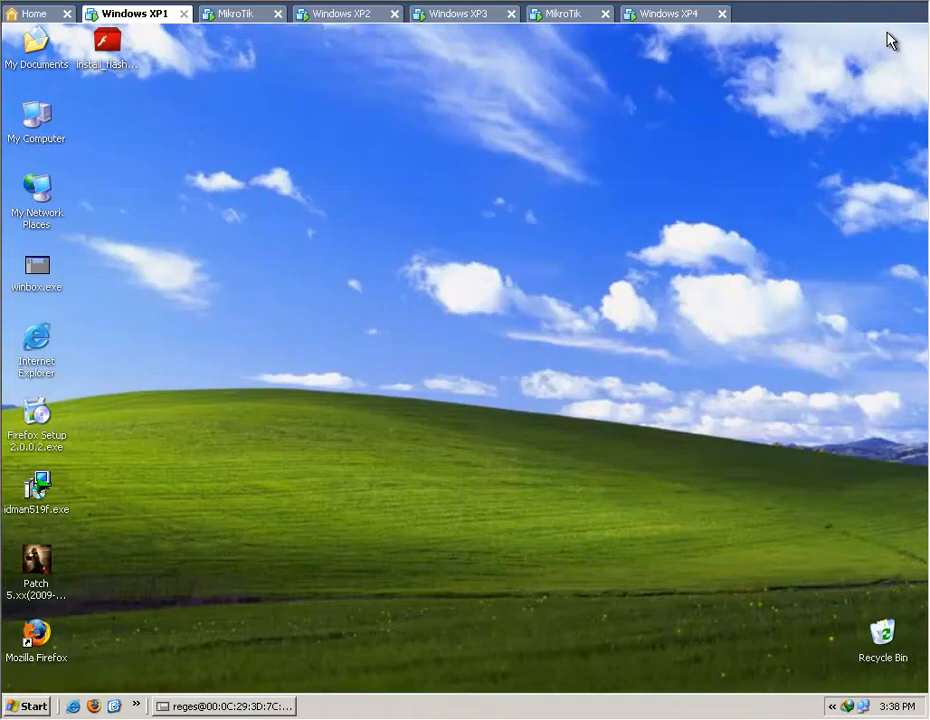
{"action": "left_click", "coordinate": [30, 706]}
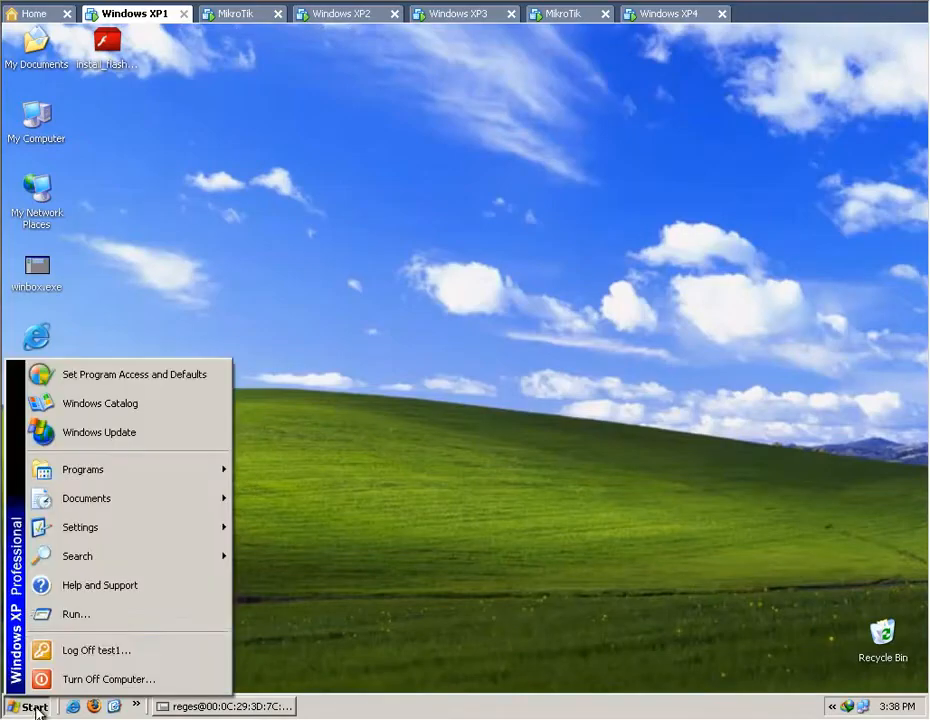
{"action": "left_click", "coordinate": [97, 616]}
{"action": "left_click", "coordinate": [120, 664]}
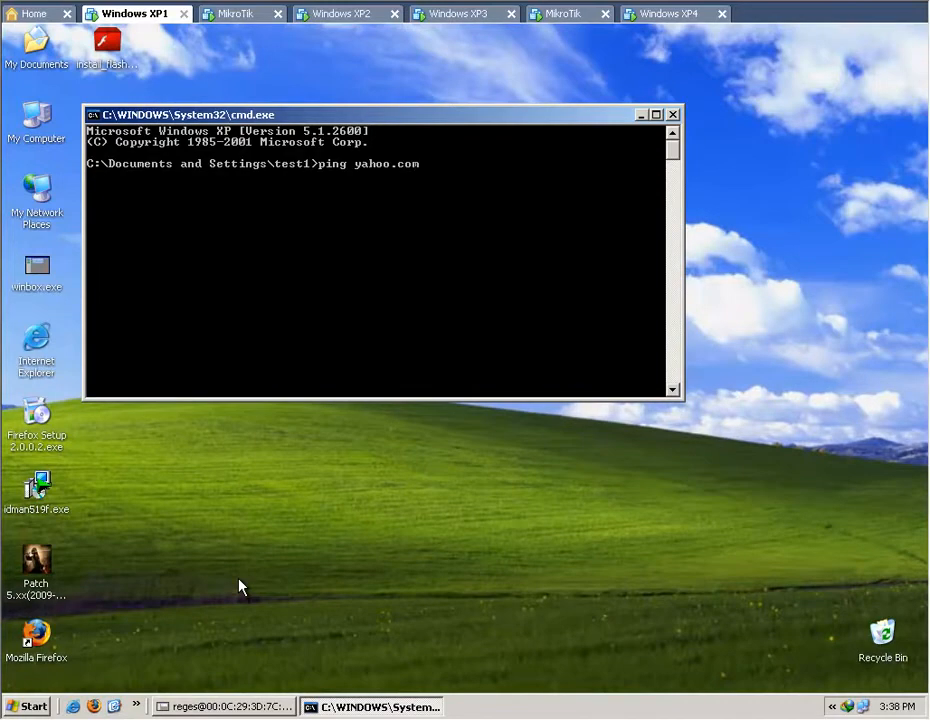
{"action": "key", "text": "Return"}
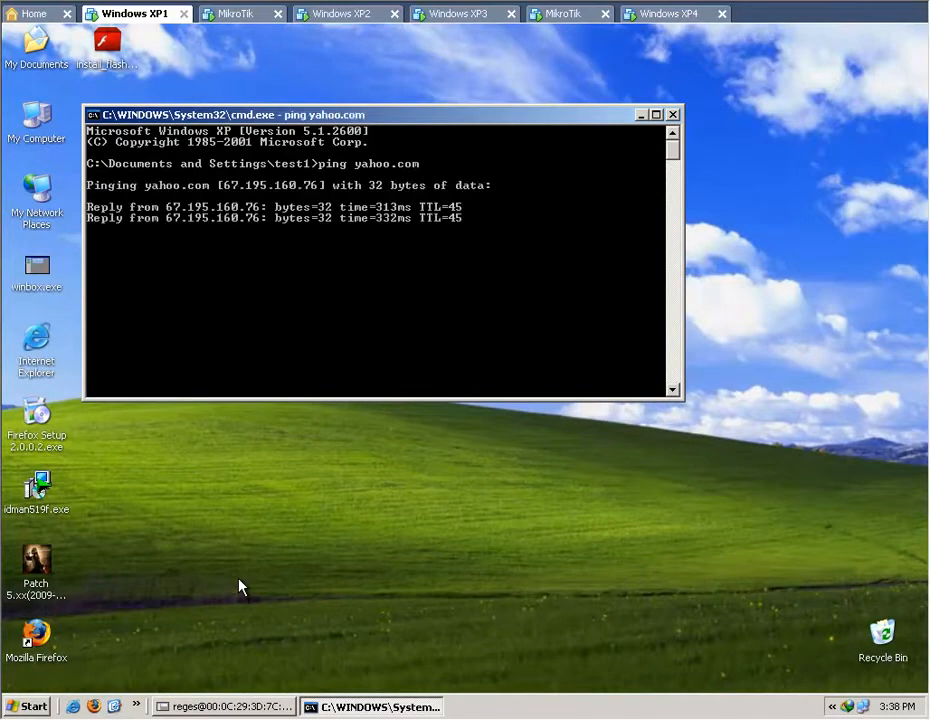
Launch Mozilla Firefox on Windows XP1 and load google.com.
{"action": "double_click", "coordinate": [36, 635]}
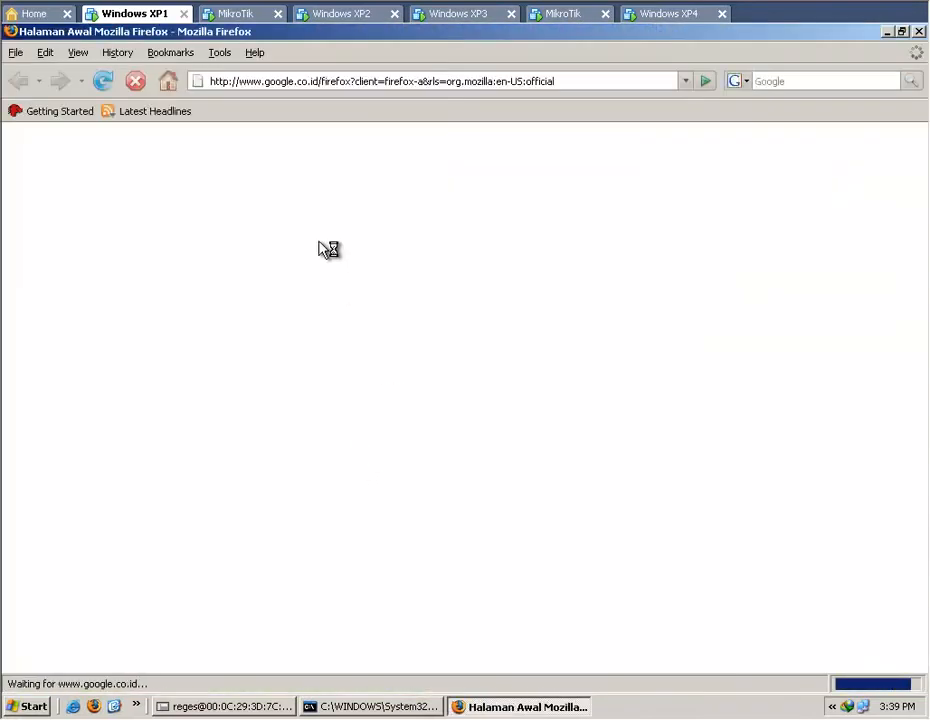
{"action": "left_click", "coordinate": [323, 82]}
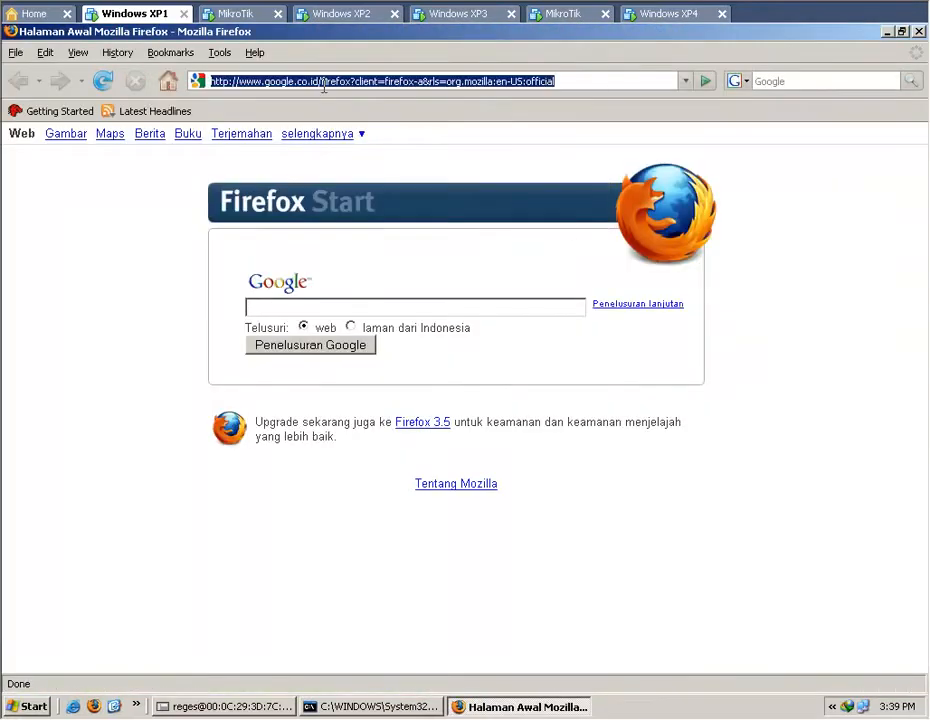
{"action": "type", "text": "goo"}
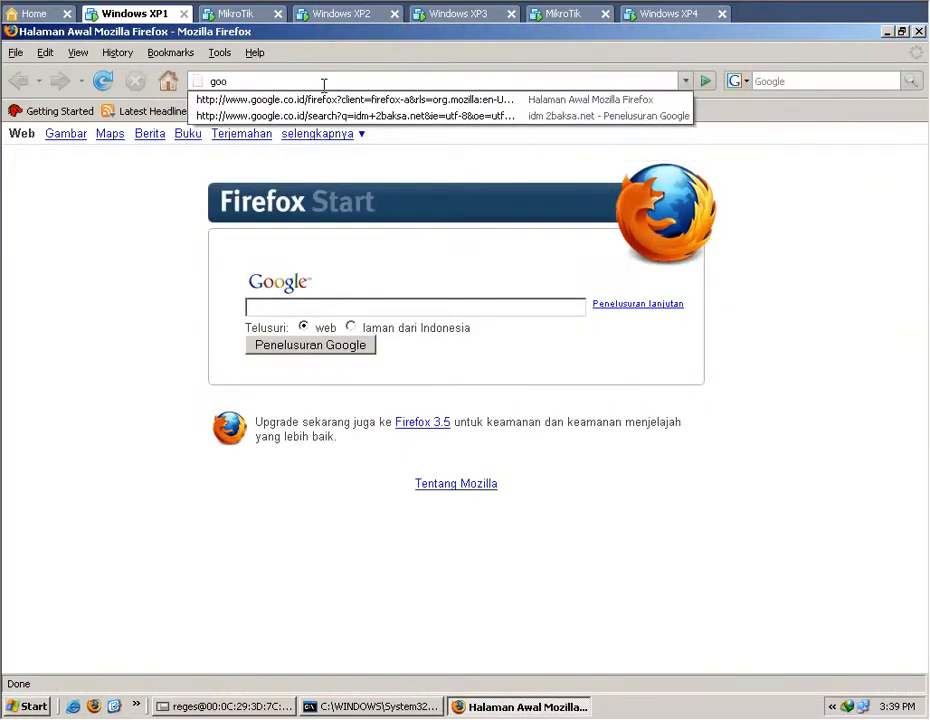
{"action": "type", "text": "gle.com"}
{"action": "key", "text": "Return"}
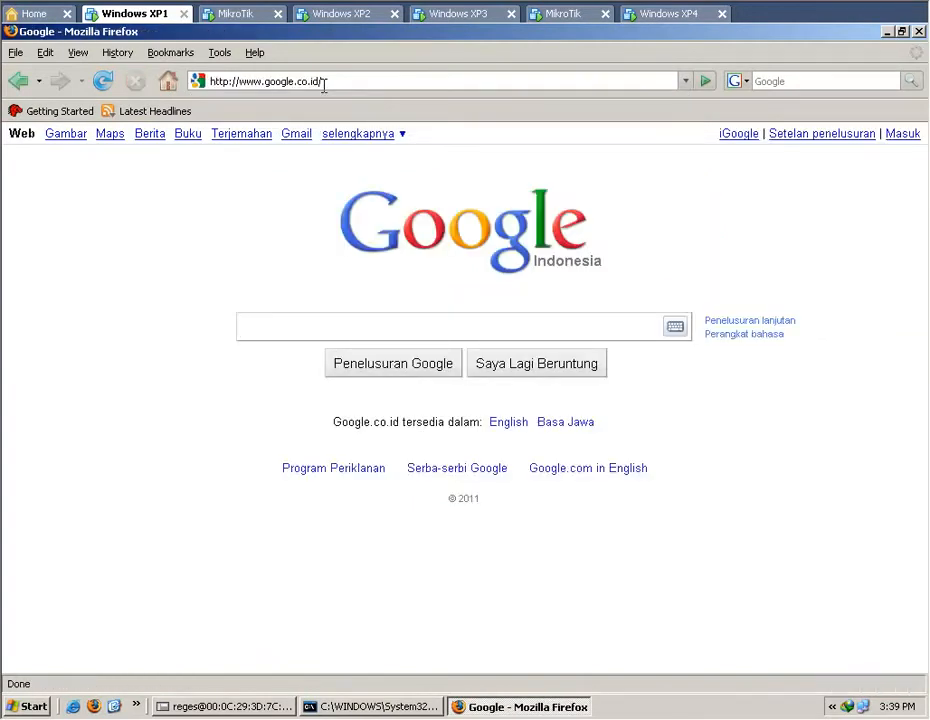
Load kaskus.us in the browser and look through its home page to test web browsing.
{"action": "left_click", "coordinate": [328, 80]}
{"action": "type", "text": "ka"}
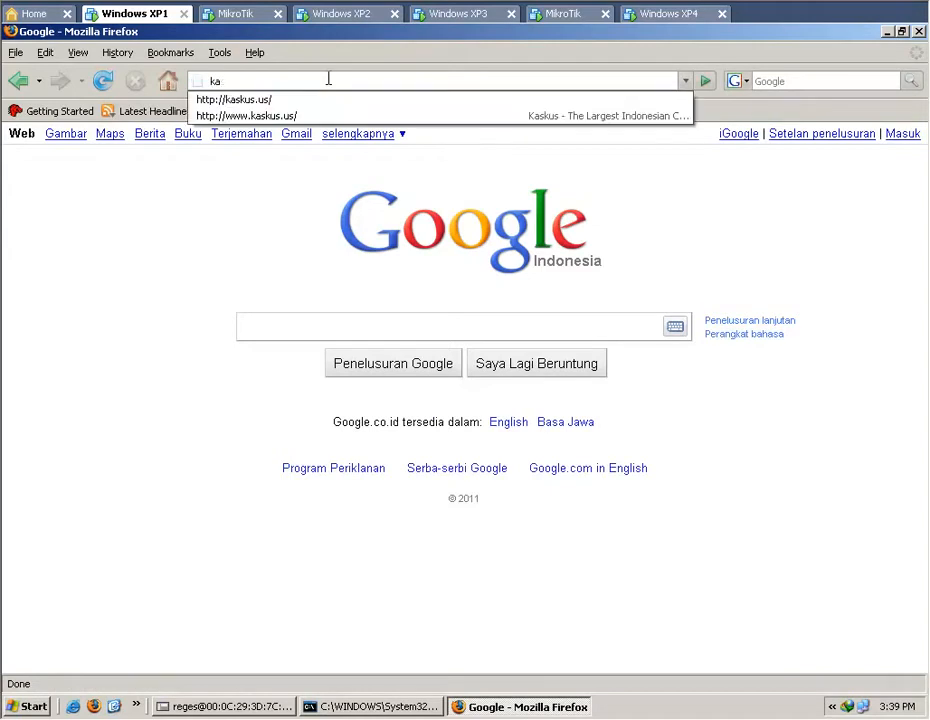
{"action": "type", "text": "skus.us"}
{"action": "key", "text": "Return"}
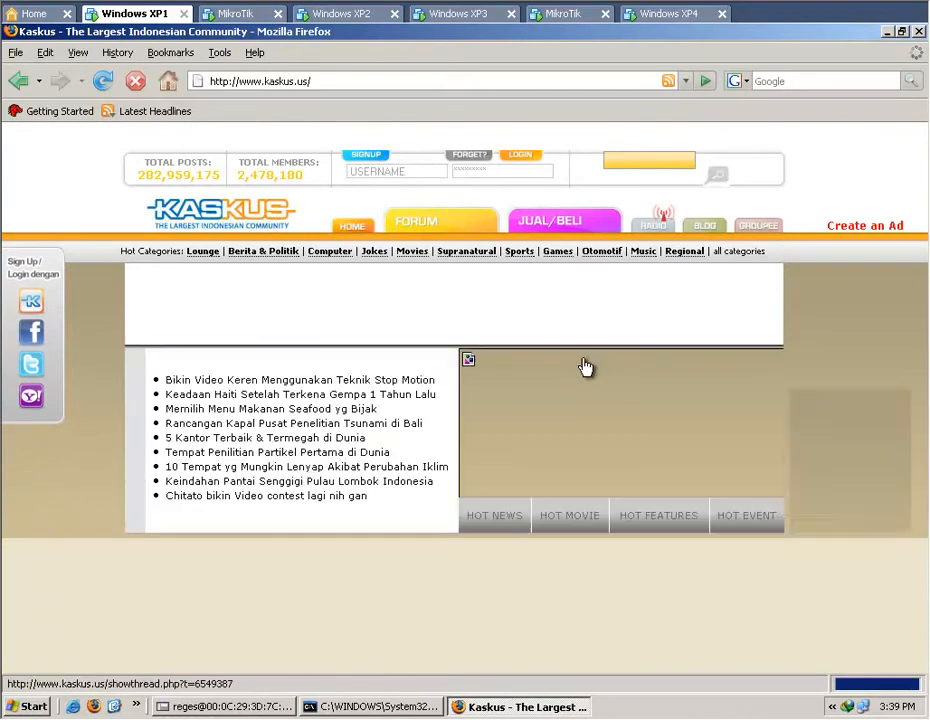
{"action": "scroll", "coordinate": [685, 381], "scroll_direction": "down", "scroll_amount": 3}
{"action": "scroll", "coordinate": [692, 386], "scroll_direction": "down", "scroll_amount": 9}
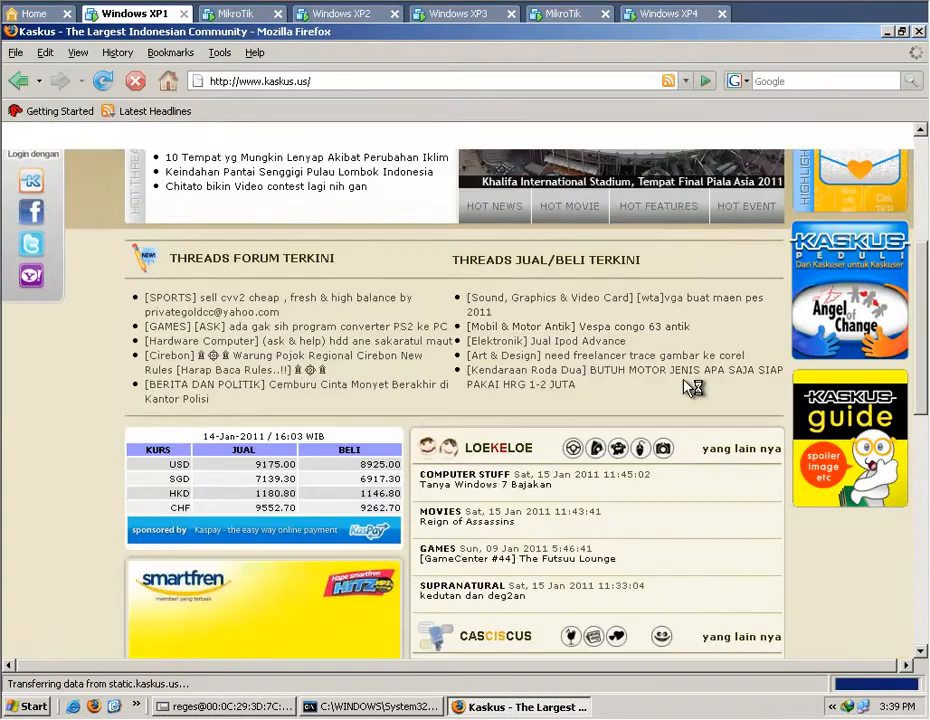
{"action": "scroll", "coordinate": [690, 385], "scroll_direction": "up", "scroll_amount": 4}
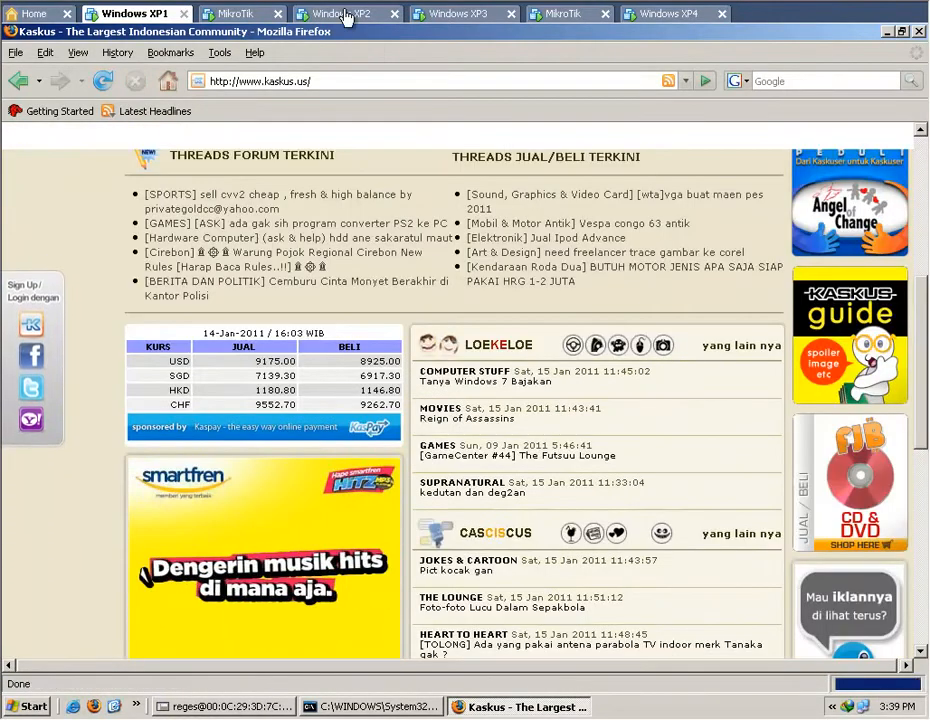
On Windows XP2, open a command prompt and ping yahoo.com to test its internet access.
{"action": "left_click", "coordinate": [343, 14]}
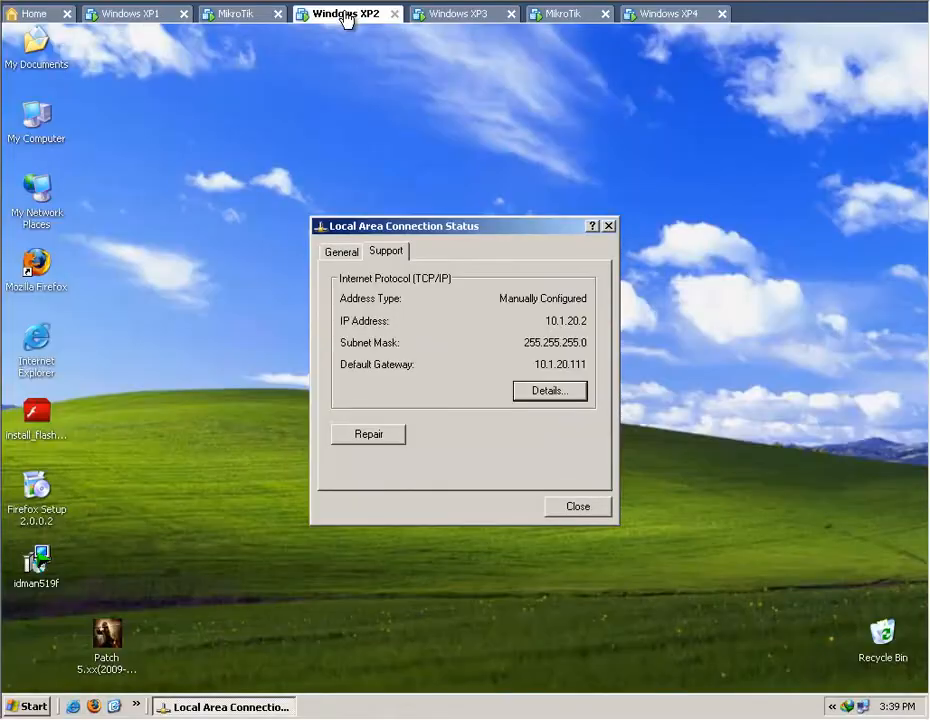
{"action": "left_click", "coordinate": [30, 707]}
{"action": "left_click", "coordinate": [104, 617]}
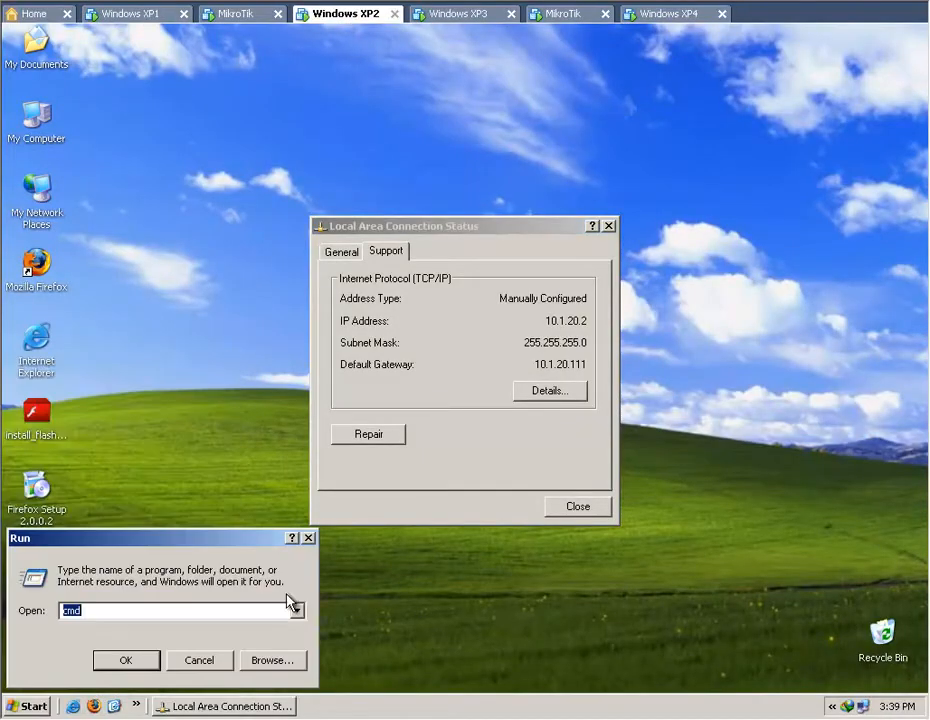
{"action": "left_click", "coordinate": [126, 660]}
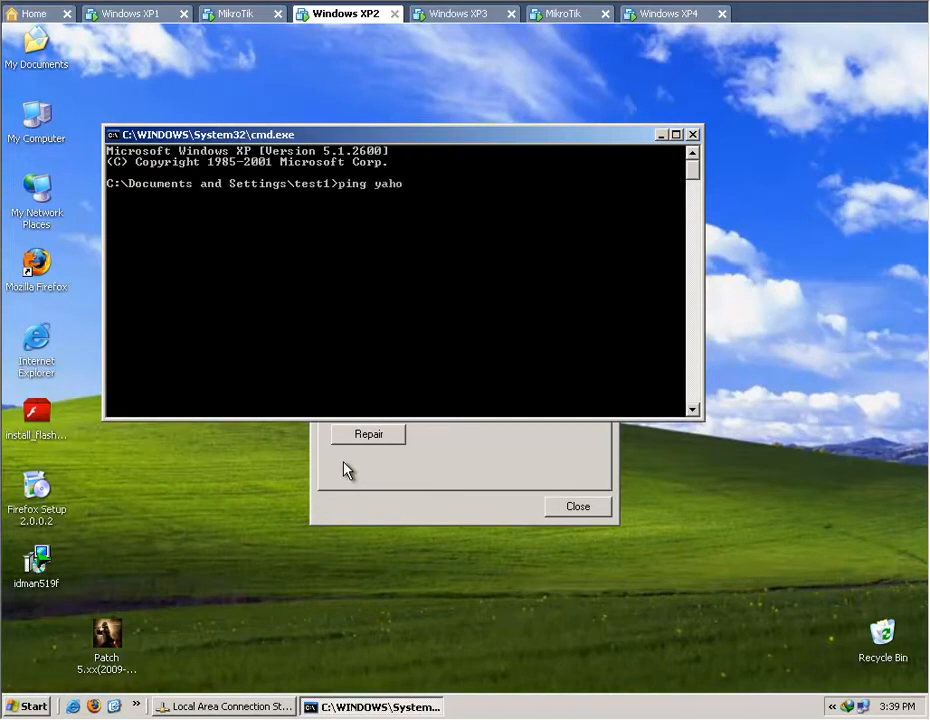
{"action": "type", "text": "ping yahoo.com"}
{"action": "key", "text": "Return"}
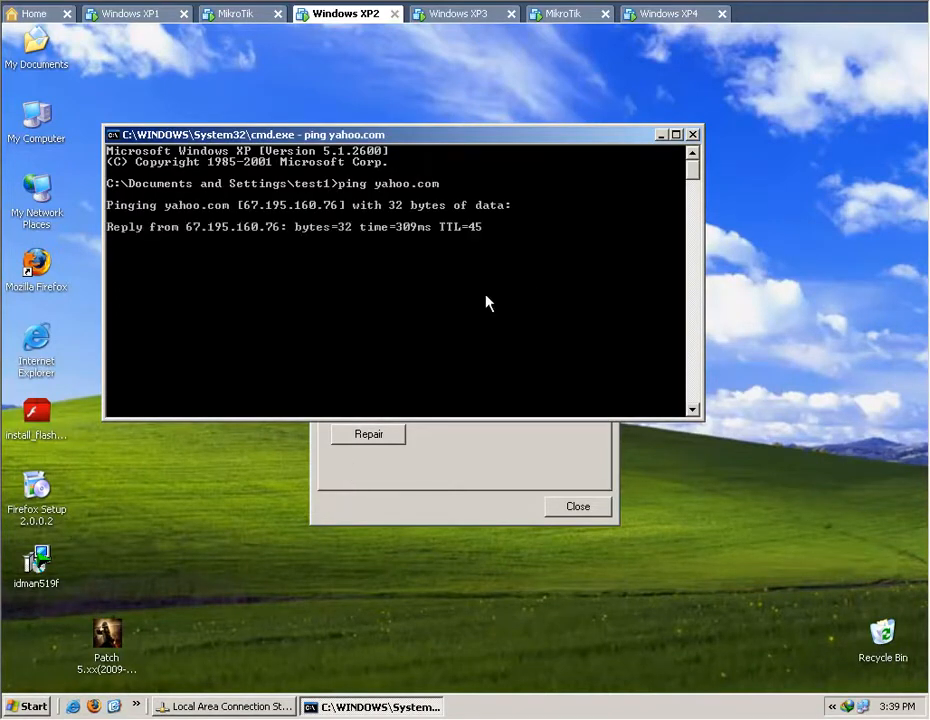
On Windows XP3, ping yahoo.com from a command prompt, and close the prompt once the ping has completed.
{"action": "left_click", "coordinate": [461, 14]}
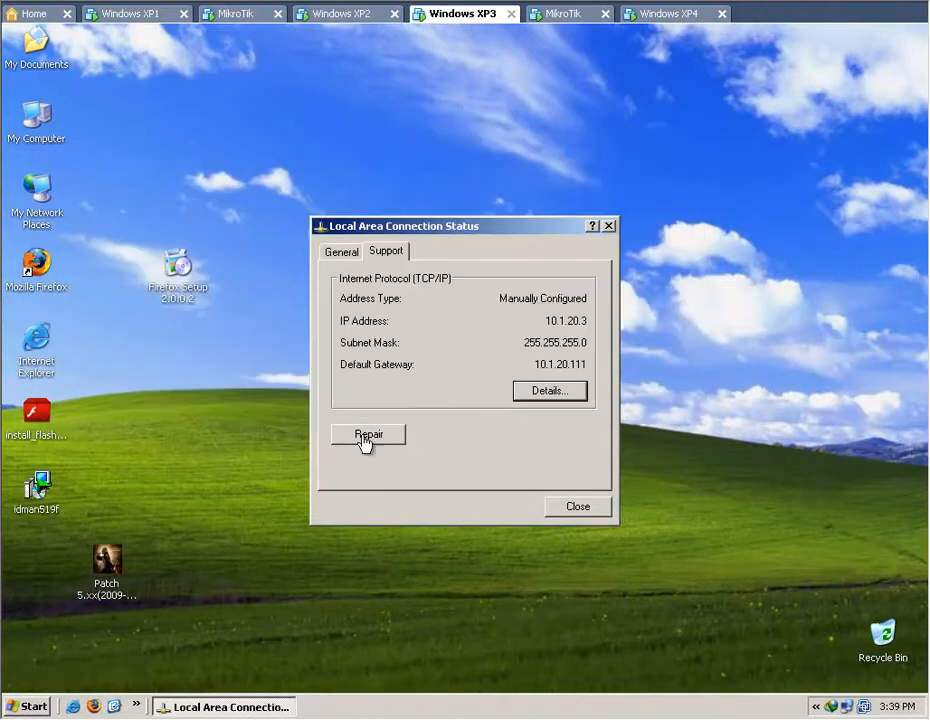
{"action": "left_click", "coordinate": [44, 705]}
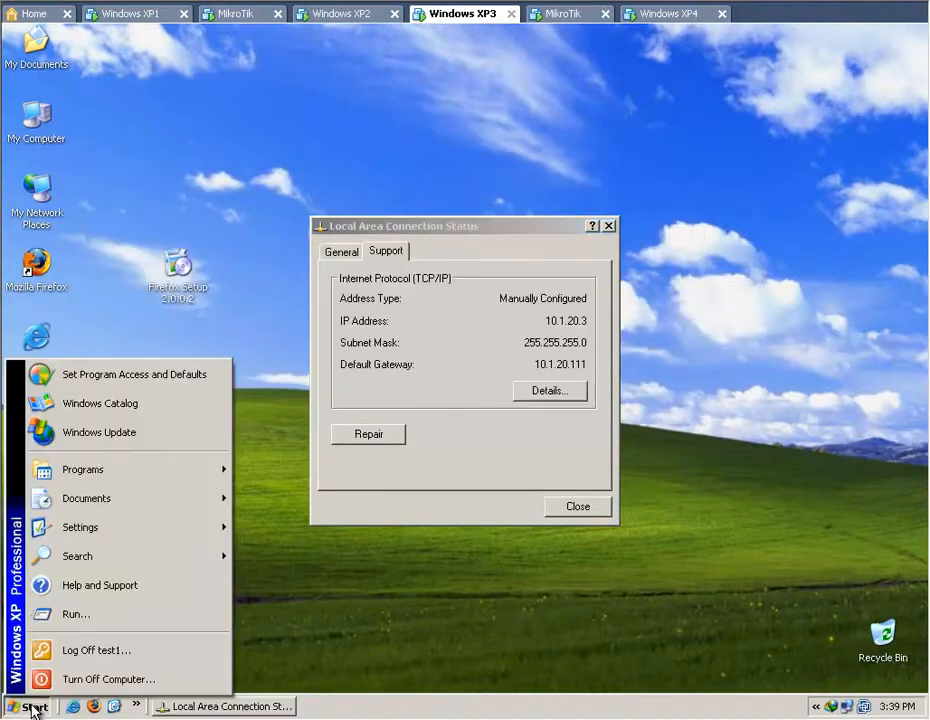
{"action": "left_click", "coordinate": [72, 612]}
{"action": "left_click", "coordinate": [139, 660]}
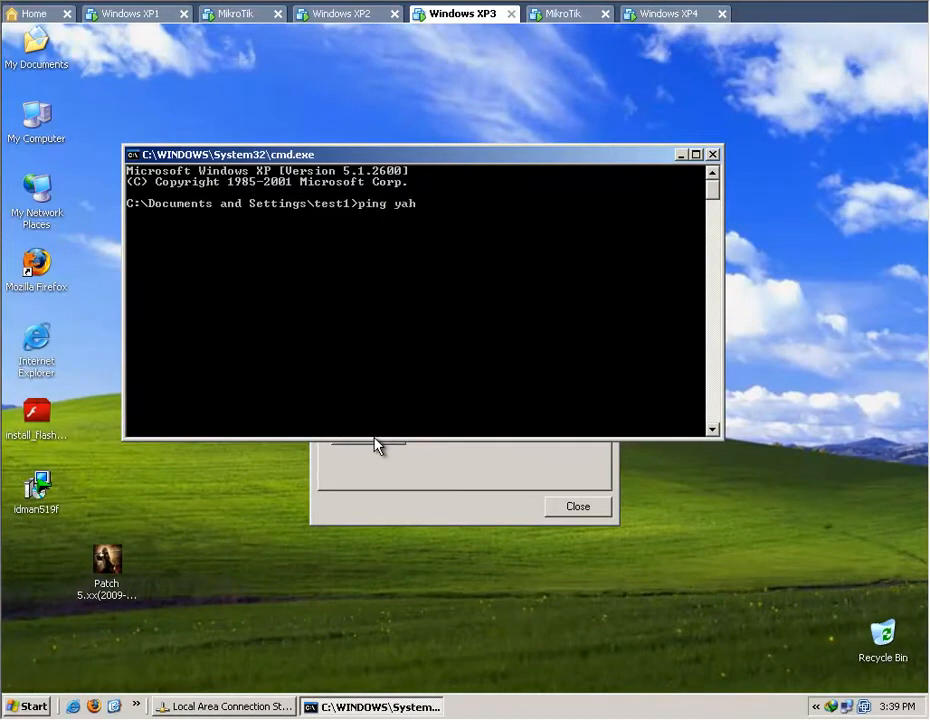
{"action": "type", "text": "ping yahoo.com"}
{"action": "key", "text": "Return"}
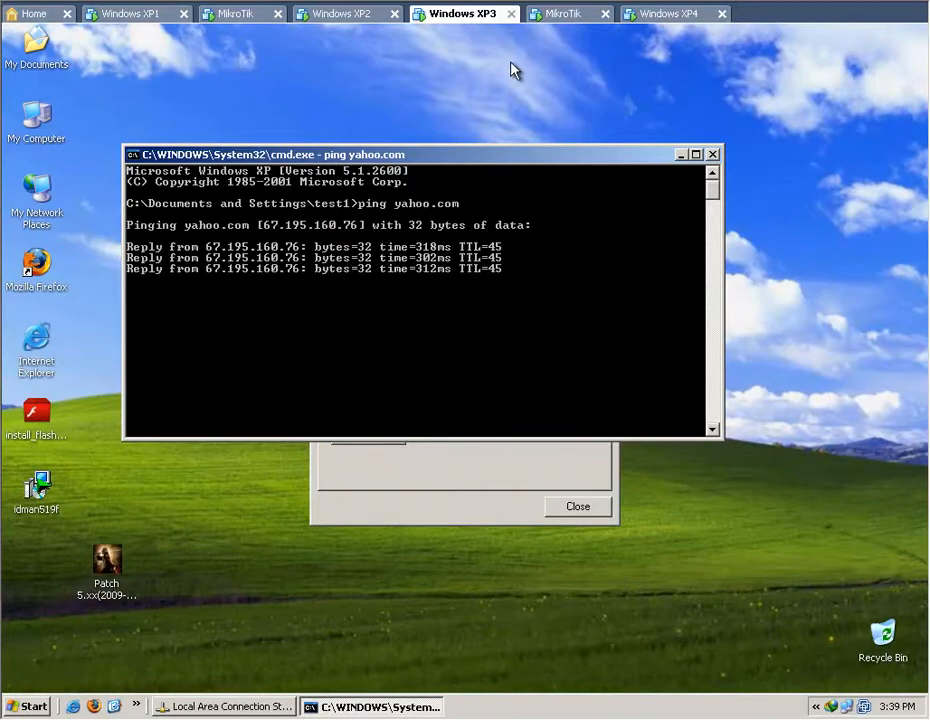
{"action": "left_click", "coordinate": [713, 155]}
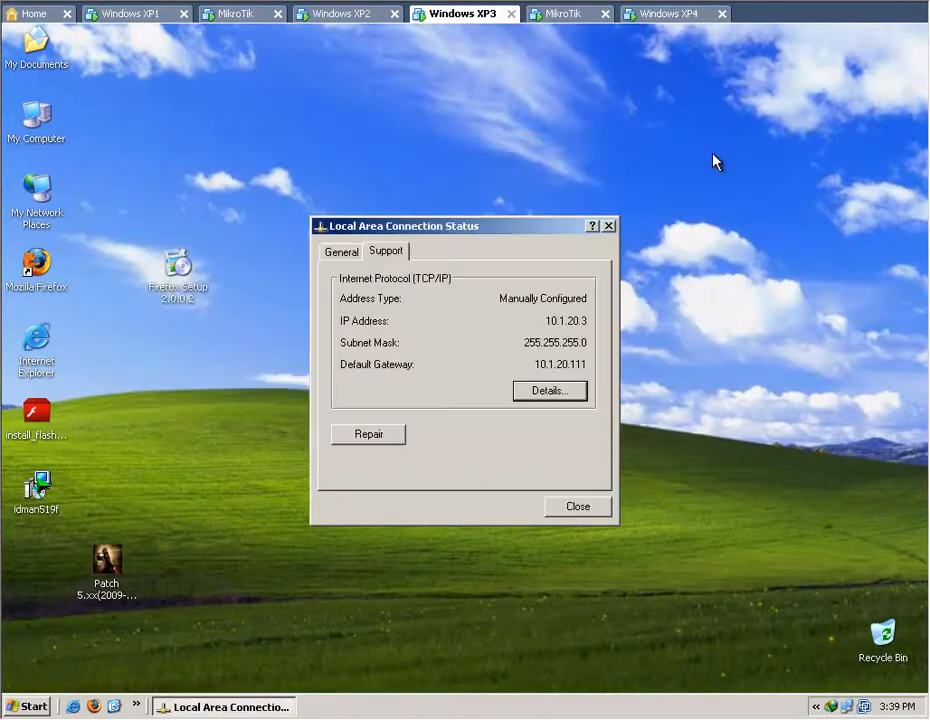
Go back to Windows XP1 and review the ping results in its command prompt and in the WinBox terminal.
{"action": "left_click", "coordinate": [84, 14]}
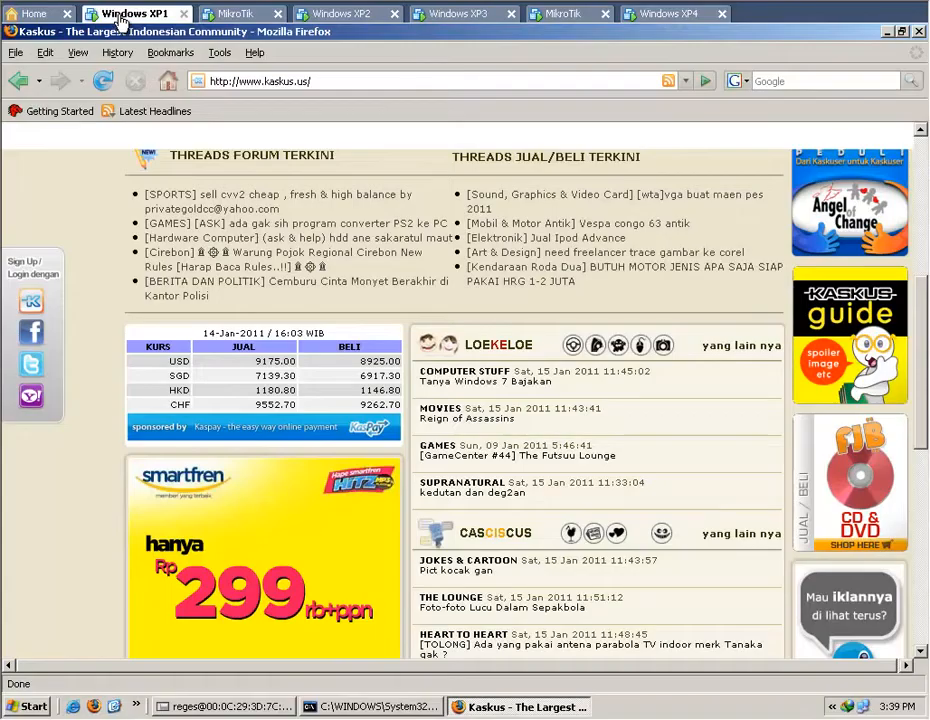
{"action": "left_click", "coordinate": [886, 31]}
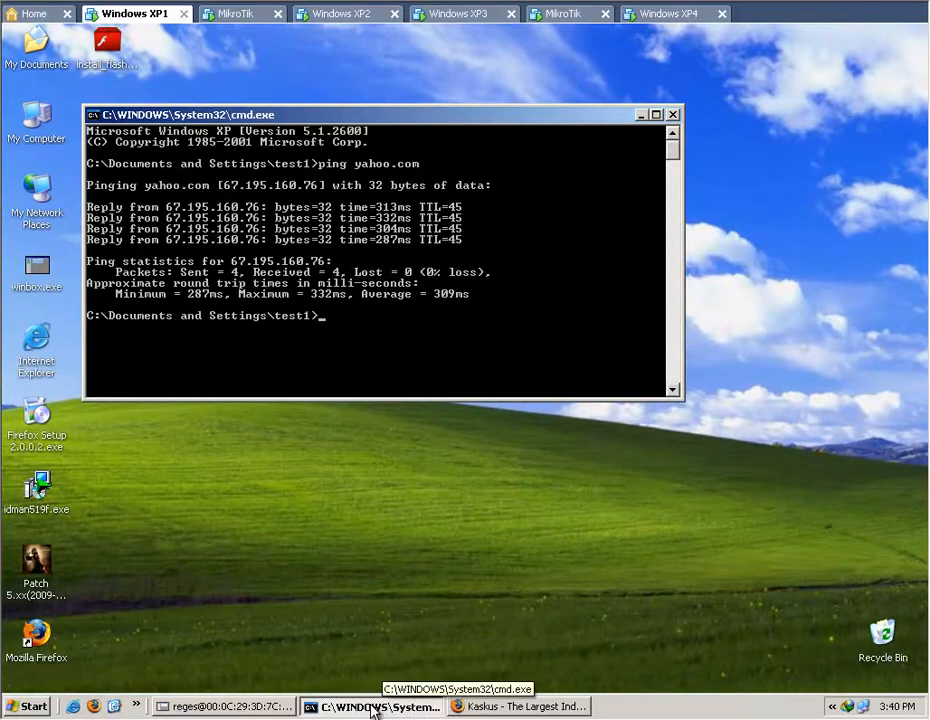
{"action": "left_click", "coordinate": [230, 707]}
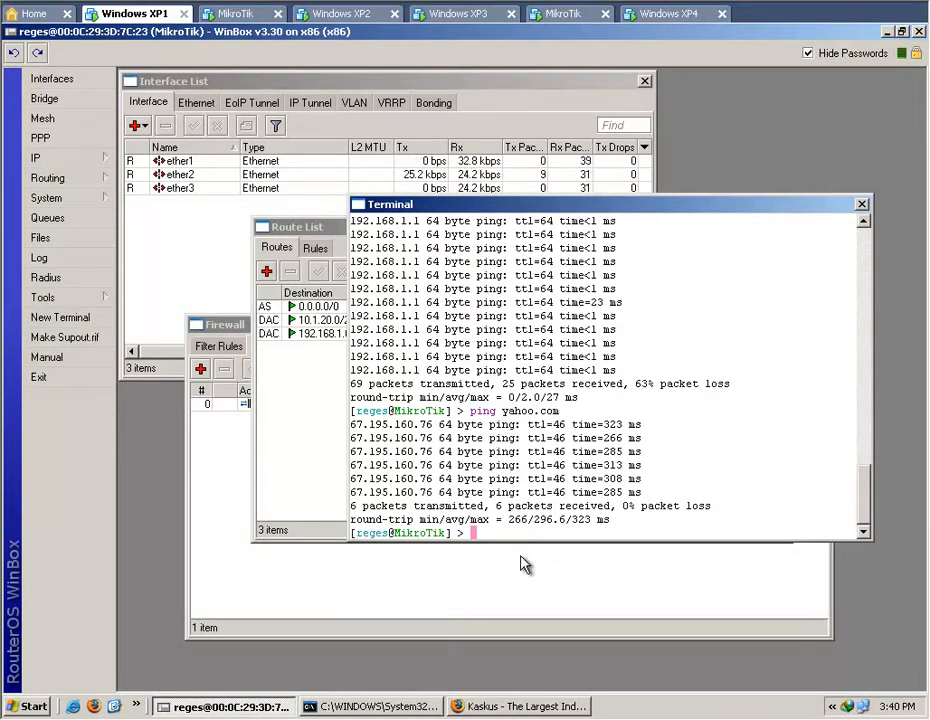
Return to Firefox, load mikrotik.co.id and open the MikroTik RouterOS V3.0 Reference Manual from its Manual & Dokumentasi section.
{"action": "left_click", "coordinate": [521, 707]}
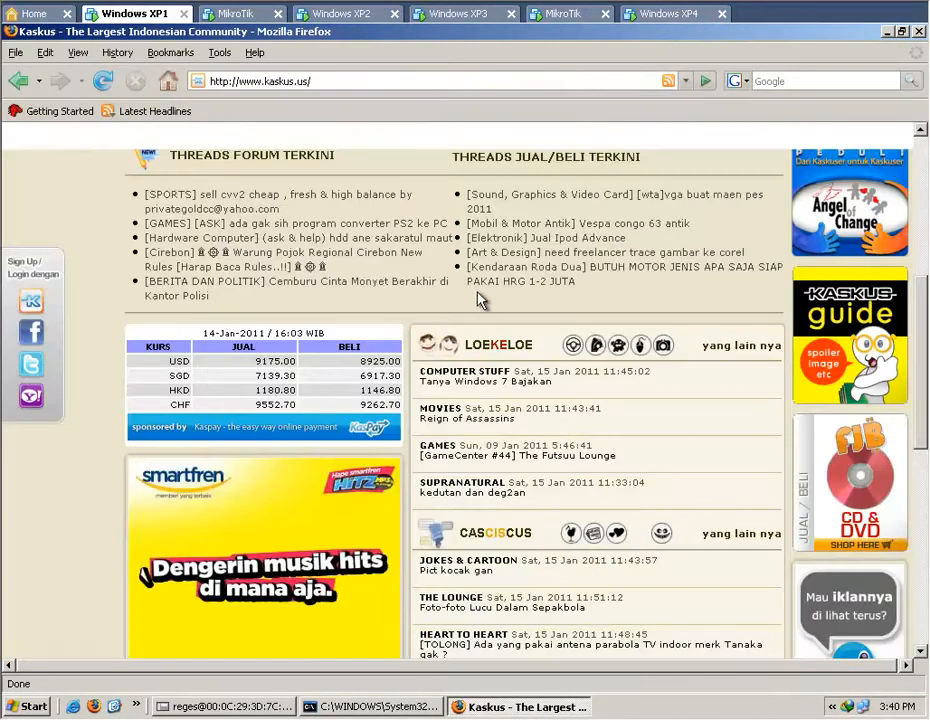
{"action": "left_click", "coordinate": [420, 81]}
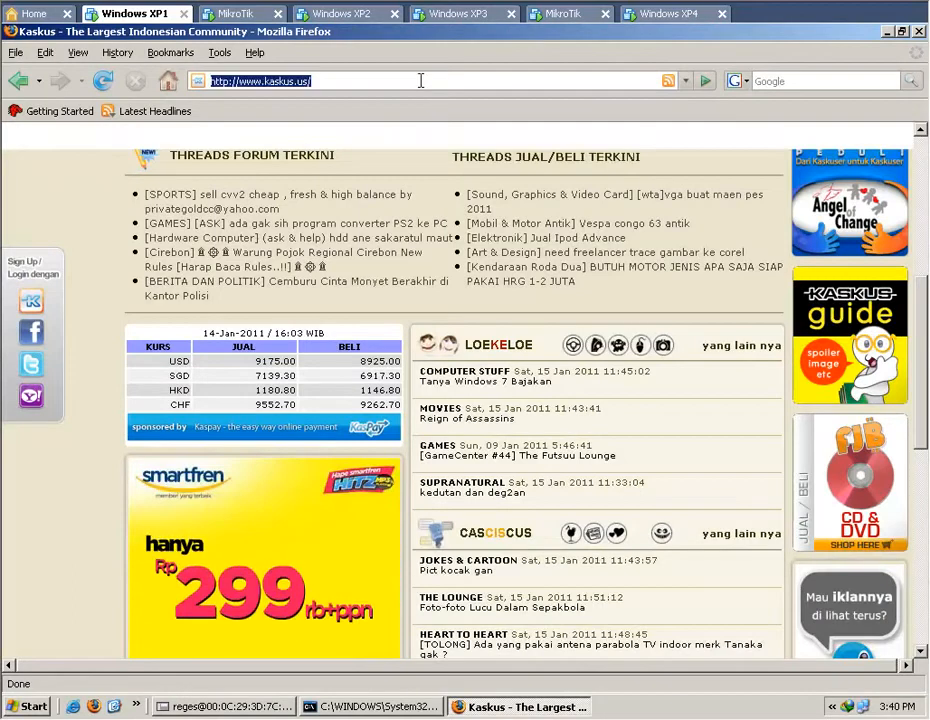
{"action": "type", "text": "mikrotik.co.id"}
{"action": "key", "text": "Return"}
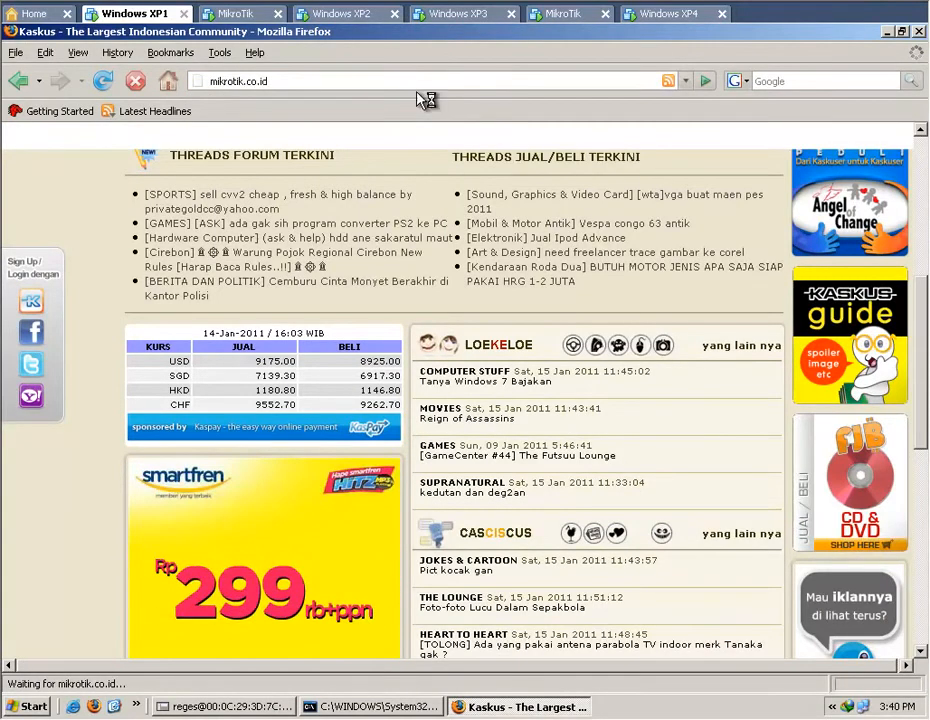
{"action": "scroll", "coordinate": [630, 305], "scroll_direction": "down", "scroll_amount": 2}
{"action": "scroll", "coordinate": [890, 384], "scroll_direction": "down", "scroll_amount": 7}
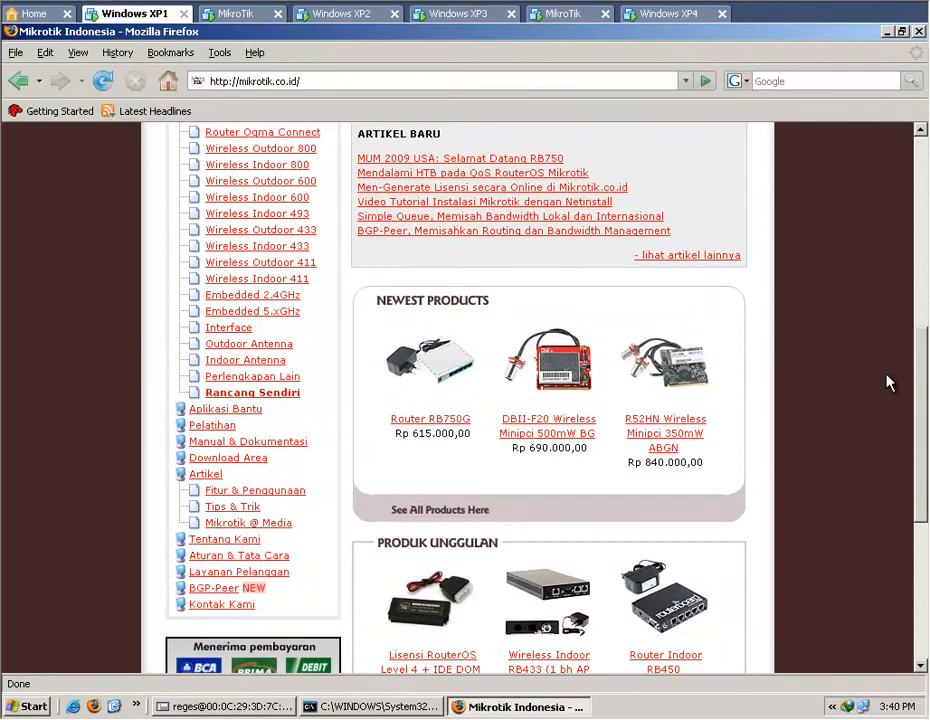
{"action": "left_click", "coordinate": [232, 442]}
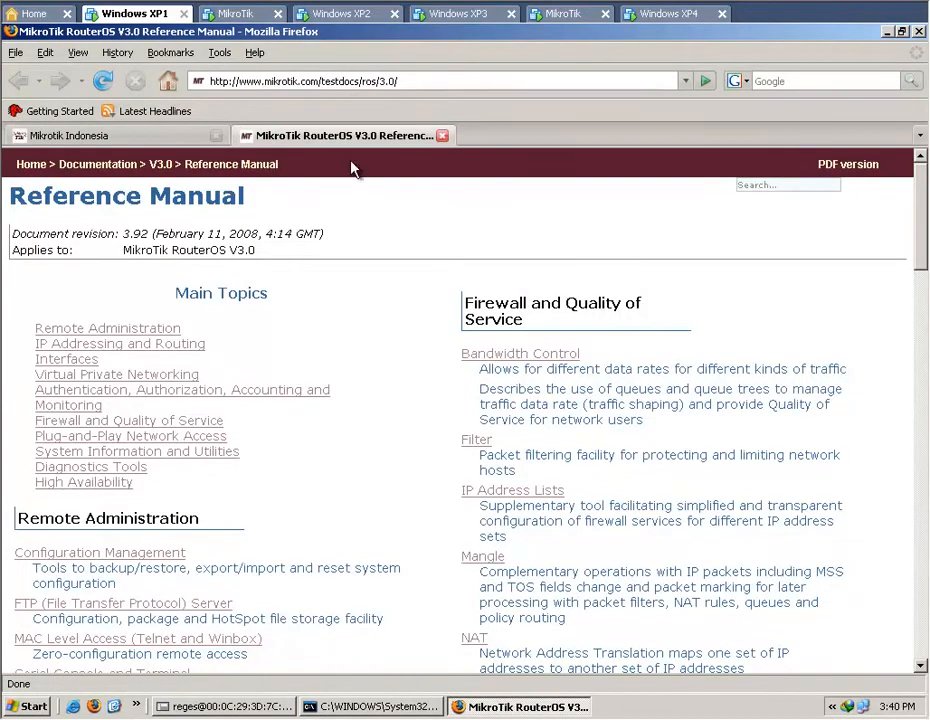
Load reges007.wordpress.com and open the article "Sample code HTB pada QoS RouterOS Mikrotik" to view its mangle and queue tree code.
{"action": "left_click", "coordinate": [272, 81]}
{"action": "type", "text": "reges007.wordpress.com"}
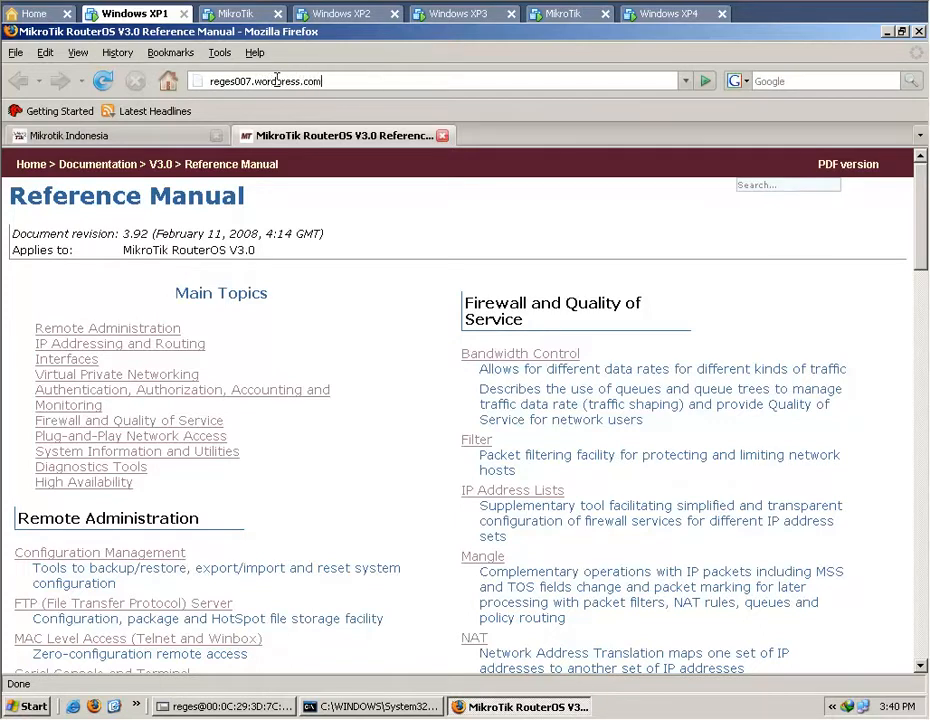
{"action": "key", "text": "Return"}
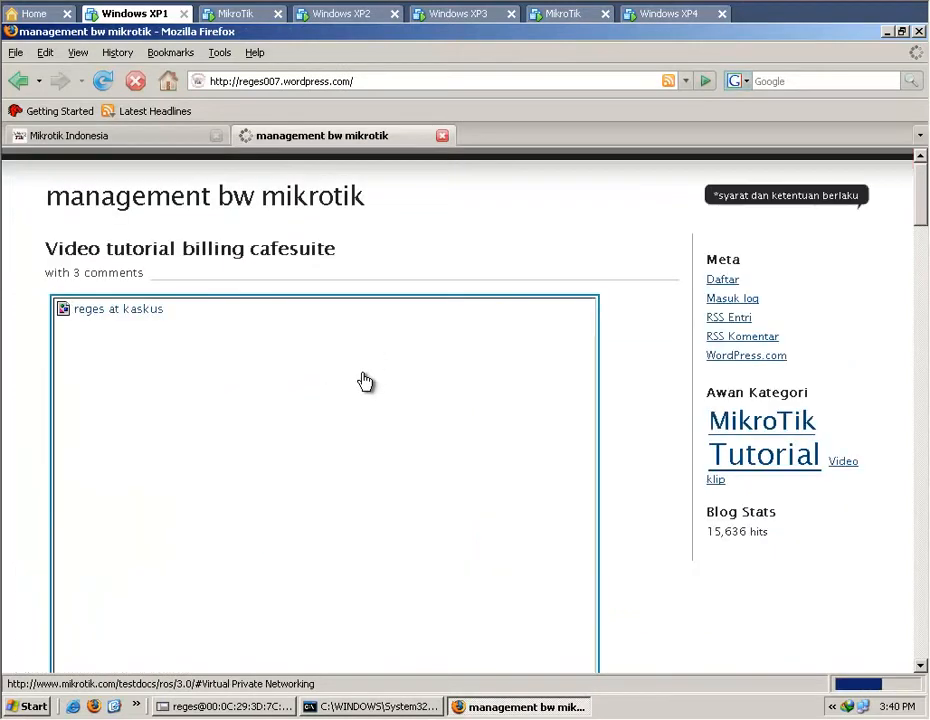
{"action": "scroll", "coordinate": [365, 381], "scroll_direction": "down", "scroll_amount": 4}
{"action": "scroll", "coordinate": [365, 381], "scroll_direction": "down", "scroll_amount": 6}
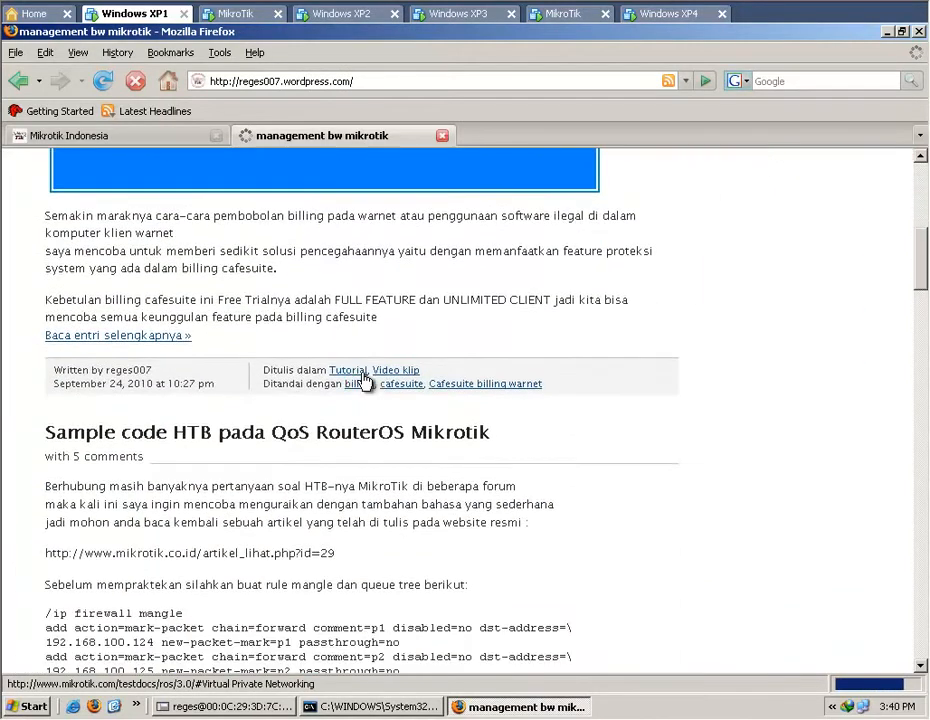
{"action": "left_click", "coordinate": [380, 432]}
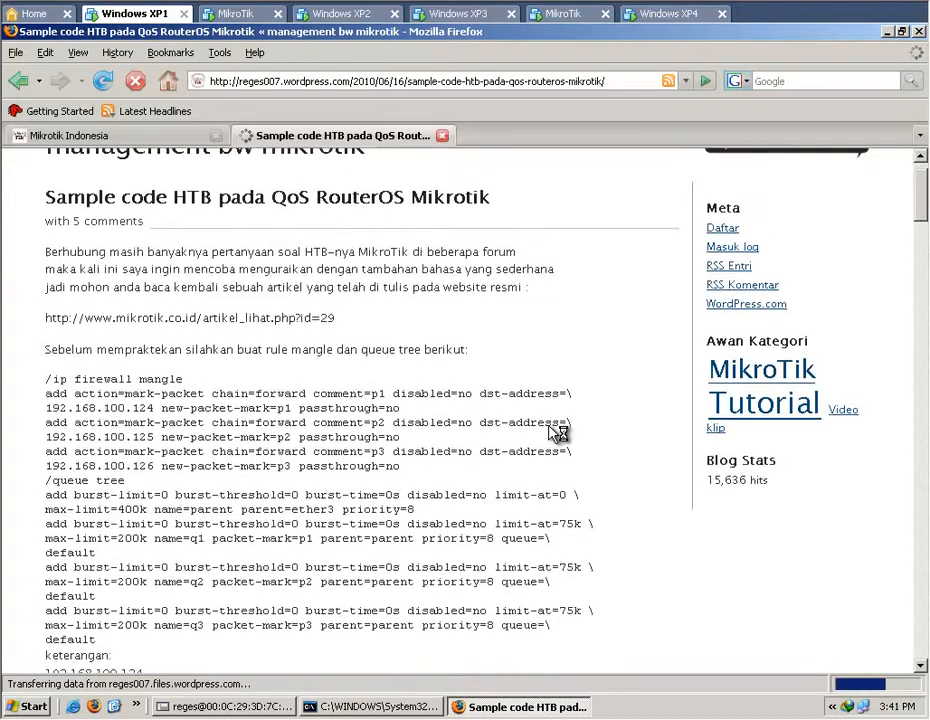
{"action": "scroll", "coordinate": [556, 432], "scroll_direction": "down", "scroll_amount": 2}
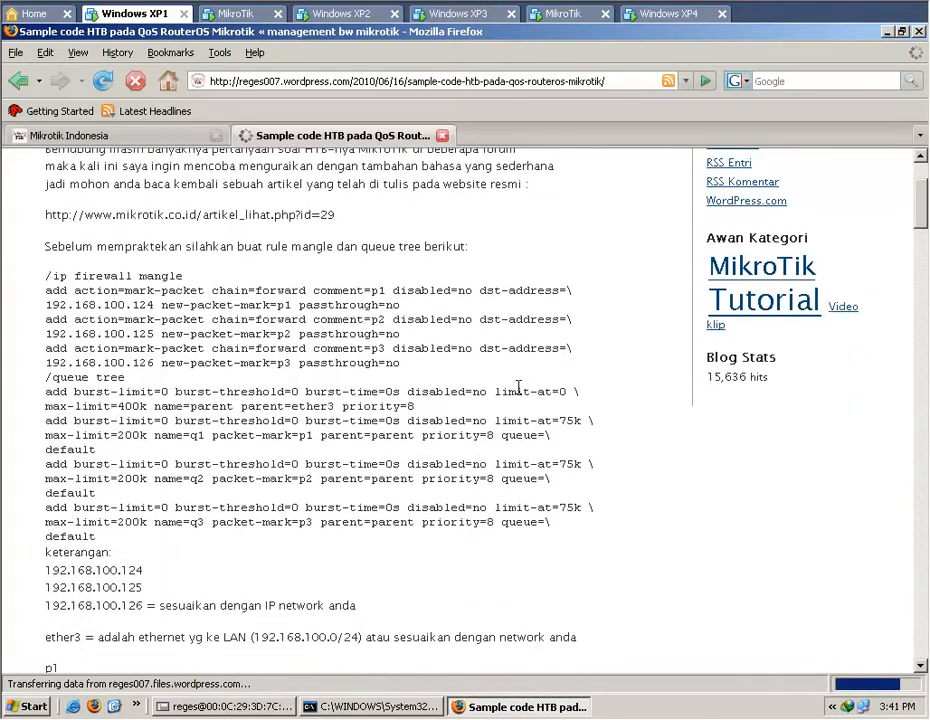
Look over the HTB article's mangle and queue tree code, and check the Mikrotik Indonesia page before returning to the article.
{"action": "scroll", "coordinate": [520, 390], "scroll_direction": "down", "scroll_amount": 4}
{"action": "scroll", "coordinate": [527, 396], "scroll_direction": "up", "scroll_amount": 4}
{"action": "scroll", "coordinate": [292, 217], "scroll_direction": "up", "scroll_amount": 1}
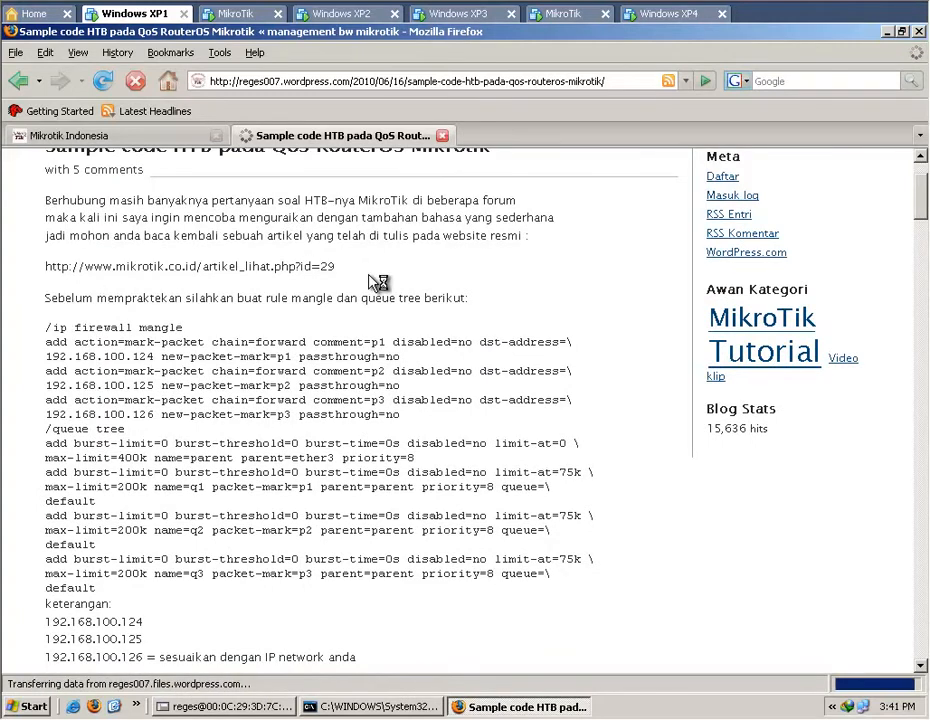
{"action": "left_click", "coordinate": [165, 139]}
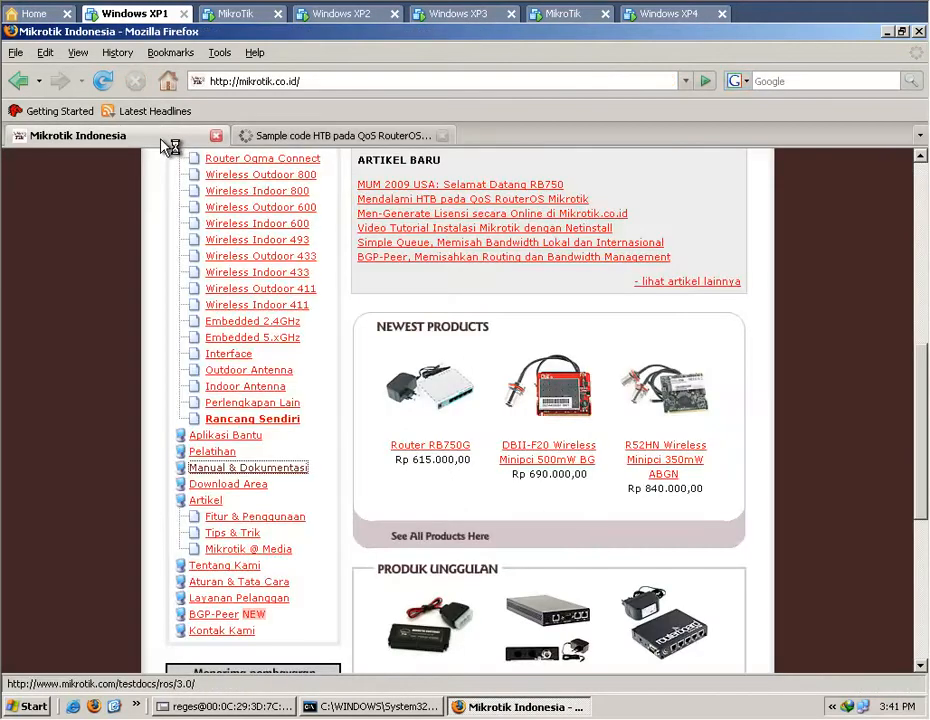
{"action": "left_click", "coordinate": [390, 141]}
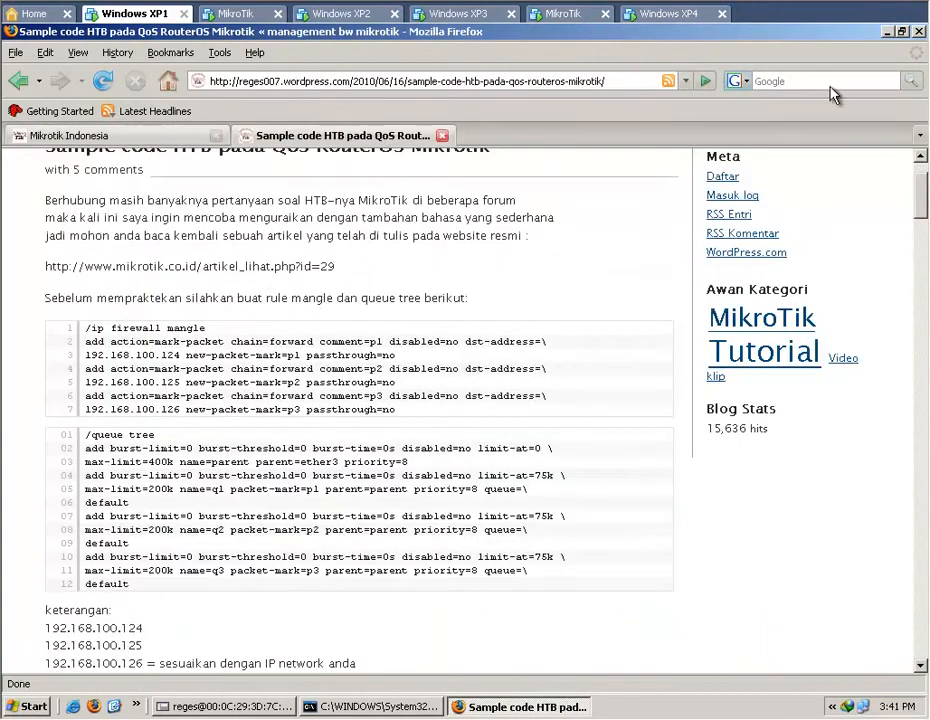
Switch to WinBox and bring the Firewall window forward to view the srcnat masquerade rule's traffic counters.
{"action": "left_click", "coordinate": [885, 31]}
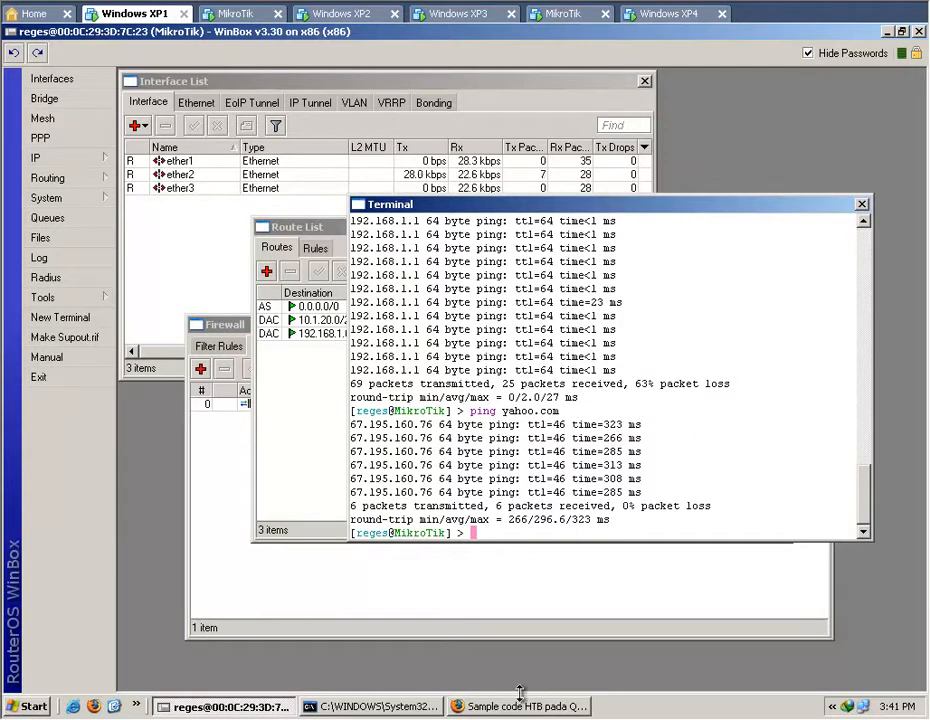
{"action": "left_click", "coordinate": [308, 470]}
{"action": "left_click", "coordinate": [390, 598]}
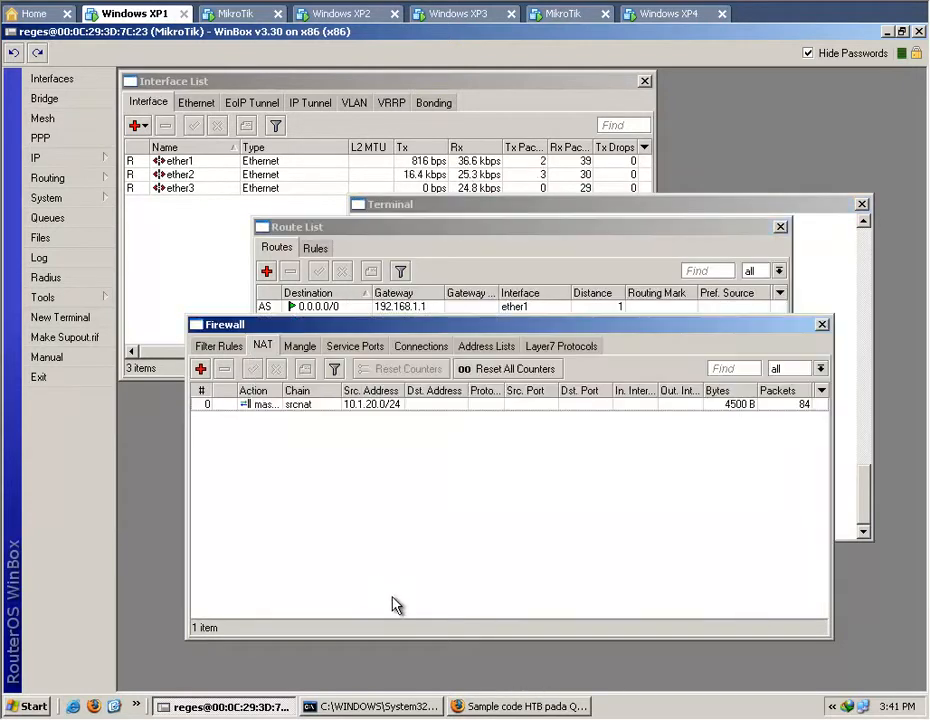
Return to Firefox, load speedtest.net in place of the article, and run a connection speed test.
{"action": "left_click", "coordinate": [515, 706]}
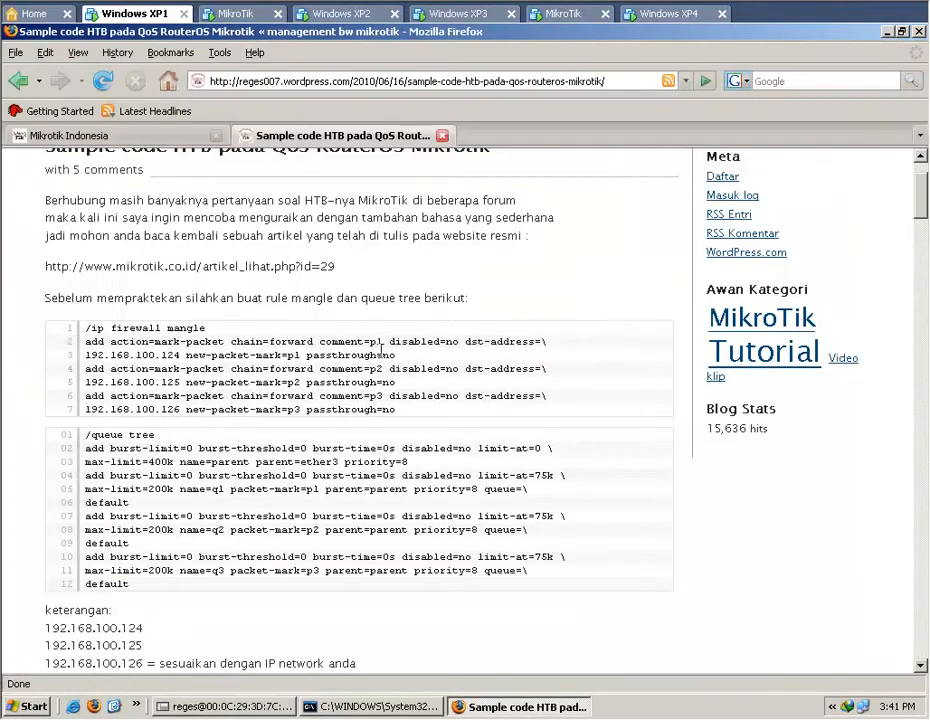
{"action": "left_click", "coordinate": [375, 79]}
{"action": "type", "text": "sp"}
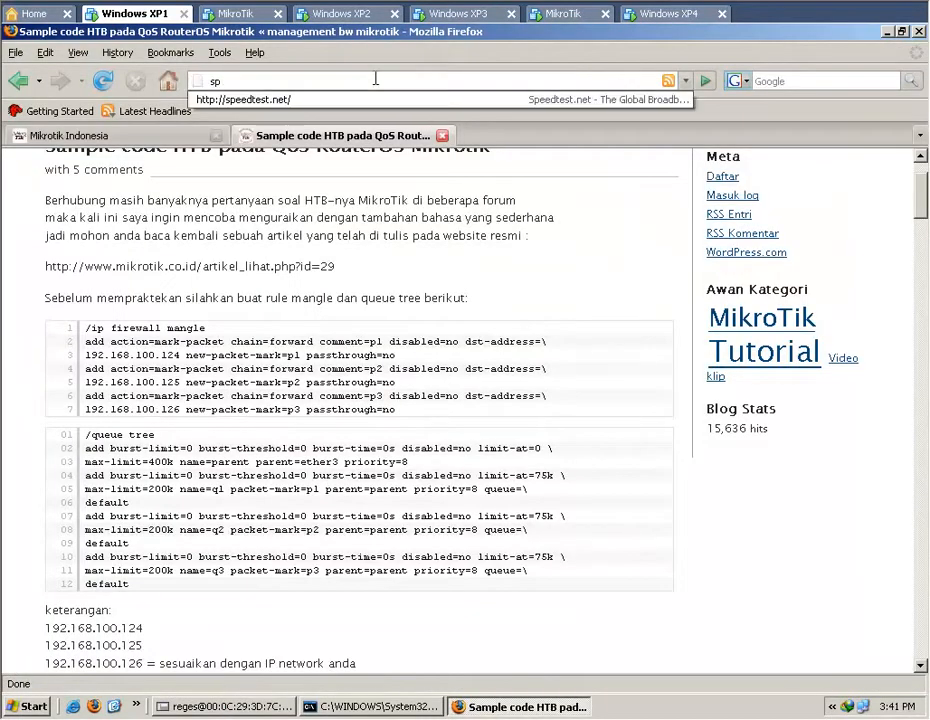
{"action": "key", "text": "Down"}
{"action": "key", "text": "Return"}
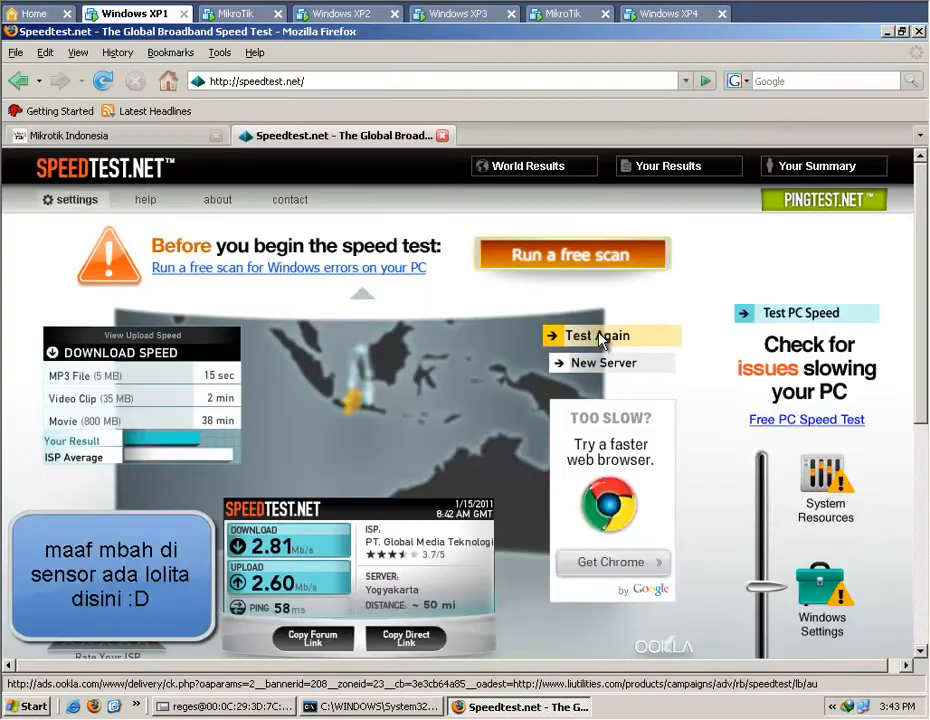
{"action": "left_click", "coordinate": [560, 334]}
{"action": "left_click", "coordinate": [600, 352]}
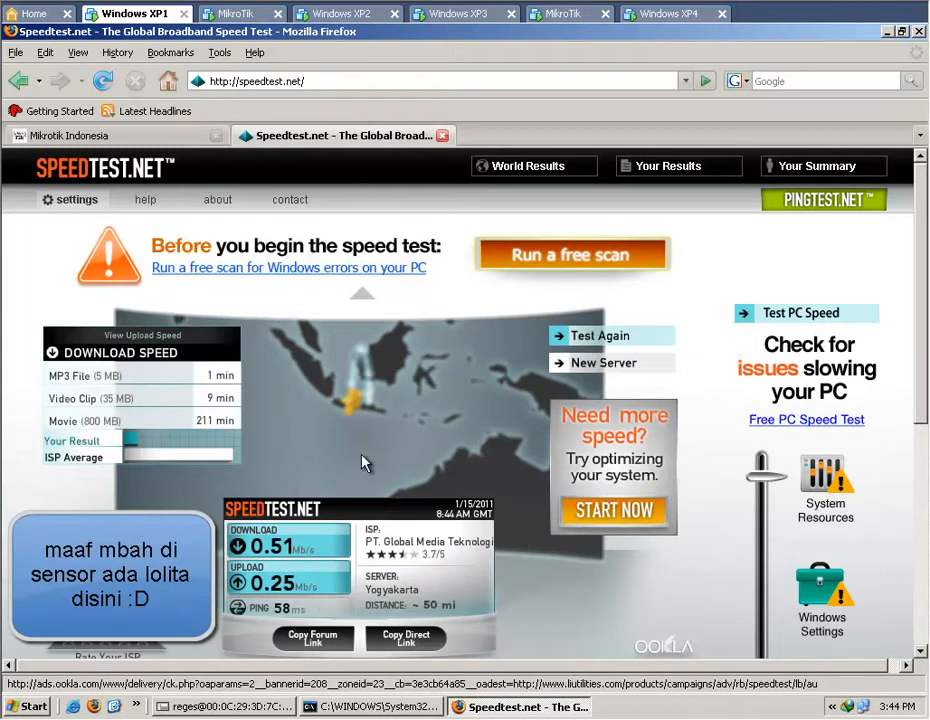
Back in WinBox, start a new firewall mangle rule and move its dialog lower to show the chain setting.
{"action": "left_click", "coordinate": [270, 707]}
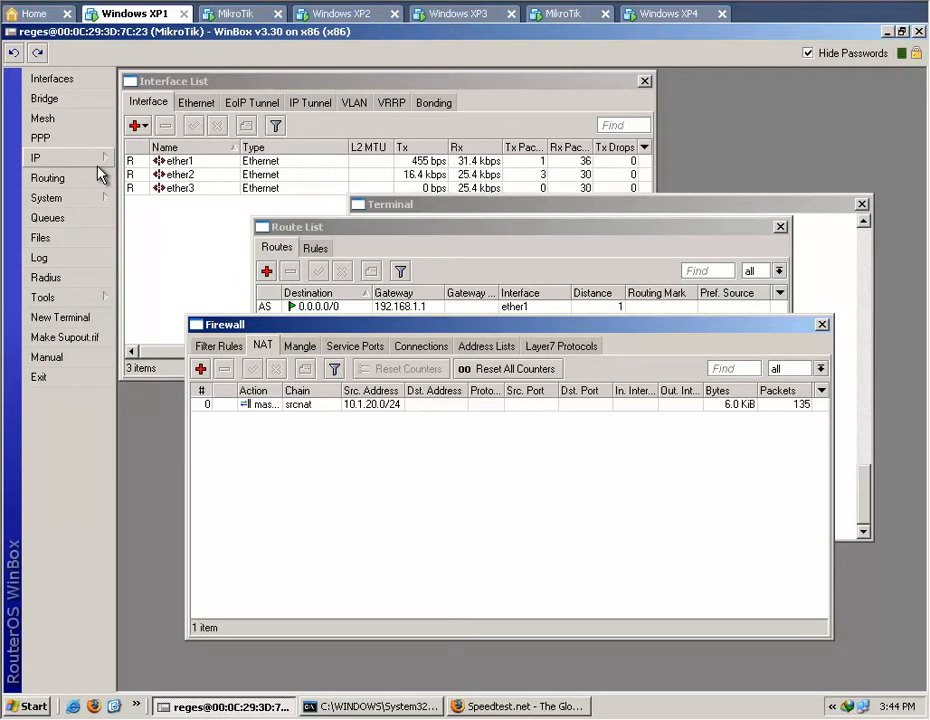
{"action": "left_click", "coordinate": [301, 347]}
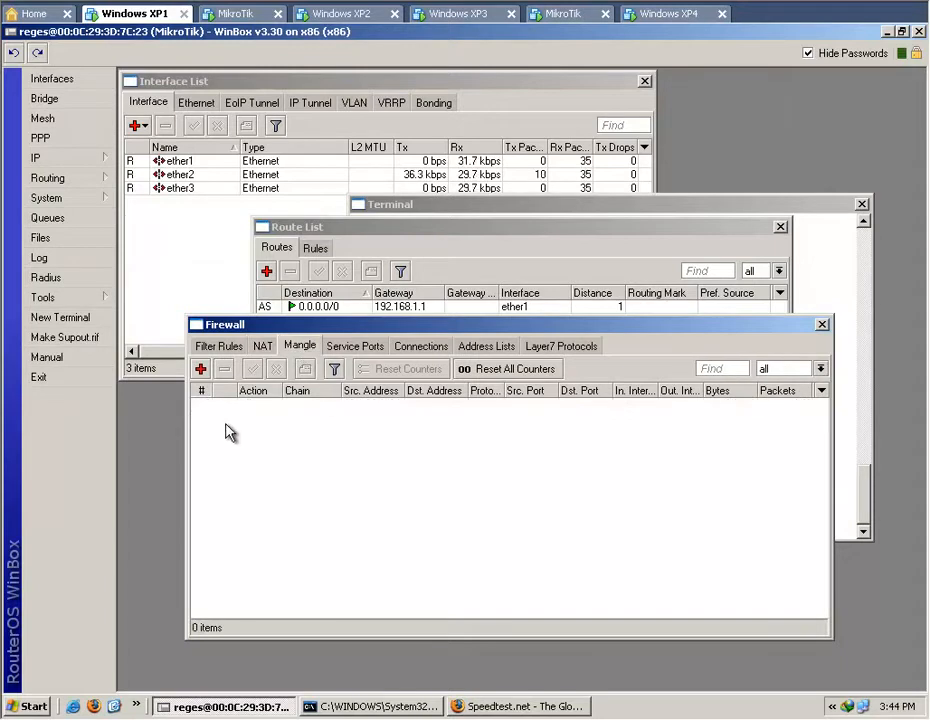
{"action": "left_click", "coordinate": [201, 369]}
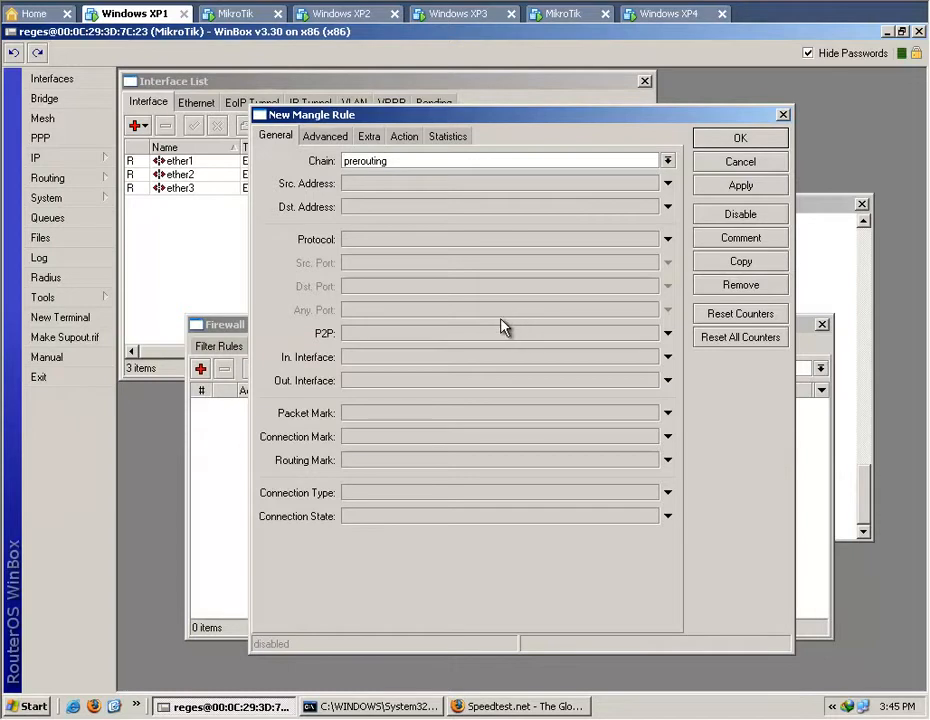
{"action": "left_click_drag", "start_coordinate": [492, 120], "coordinate": [545, 186]}
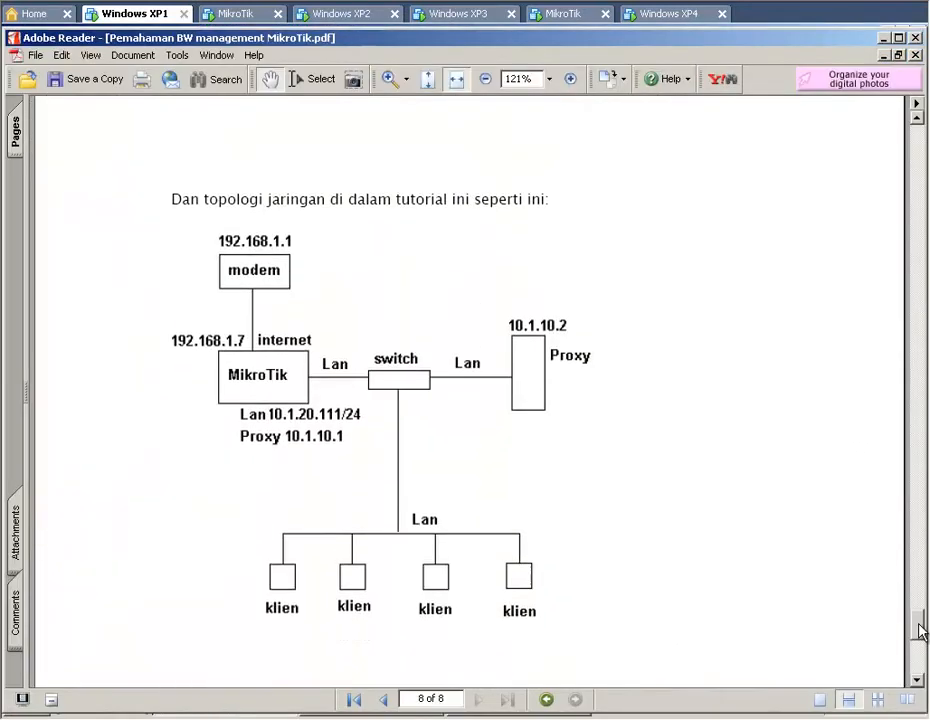
In Adobe Reader, go to the mangle flow diagram on page 6 of Pemahaman BW management MikroTik.pdf.
{"action": "left_click_drag", "start_coordinate": [920, 630], "coordinate": [920, 495]}
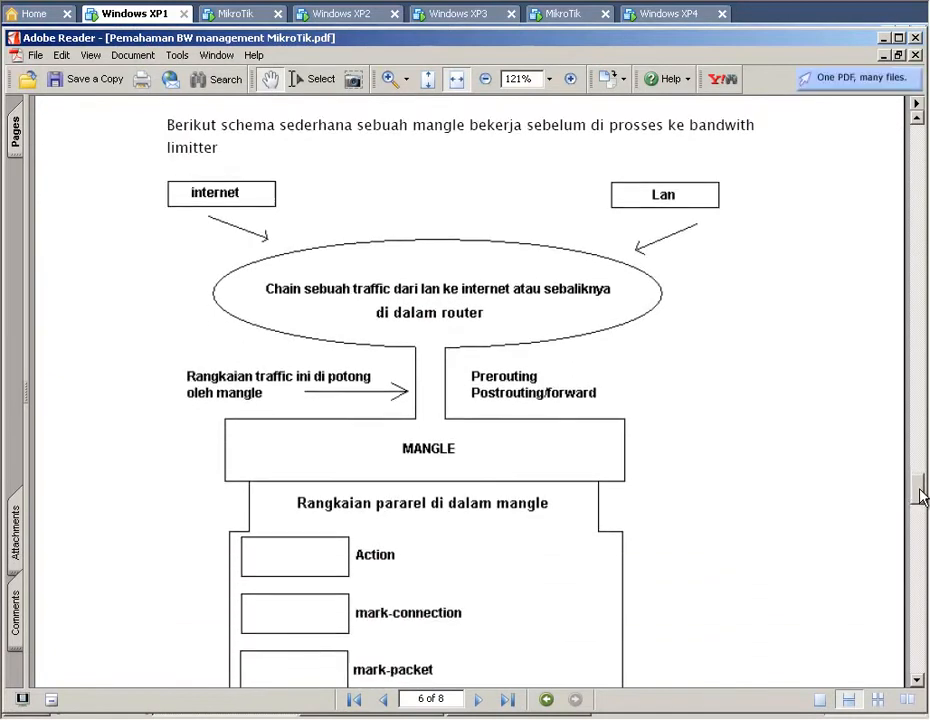
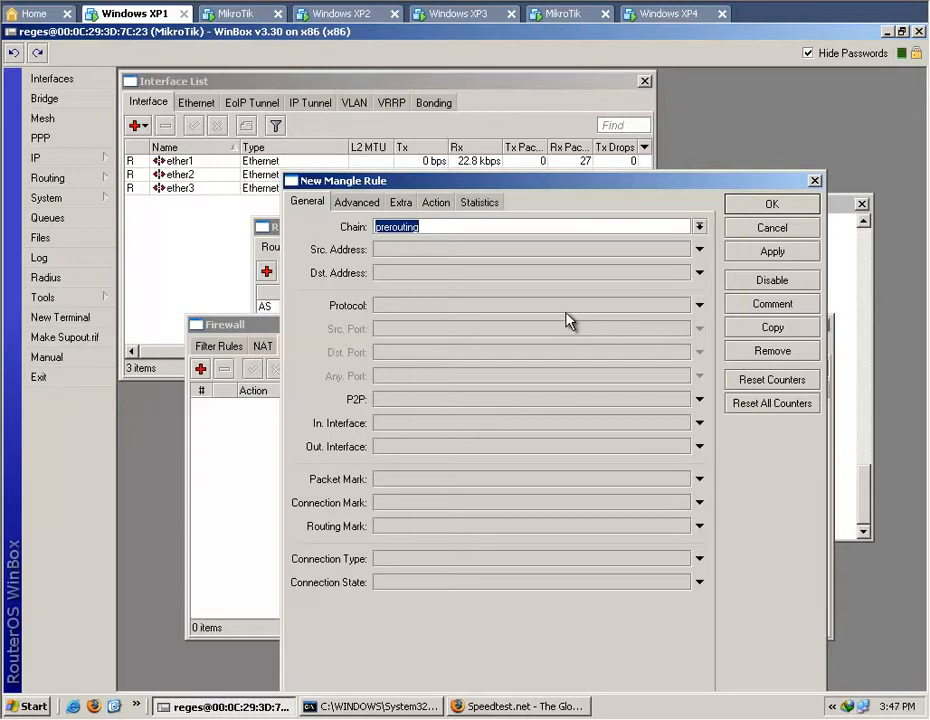
Set the new prerouting mangle rule's source address to 10.1.20.0/24.
{"action": "left_click", "coordinate": [701, 249]}
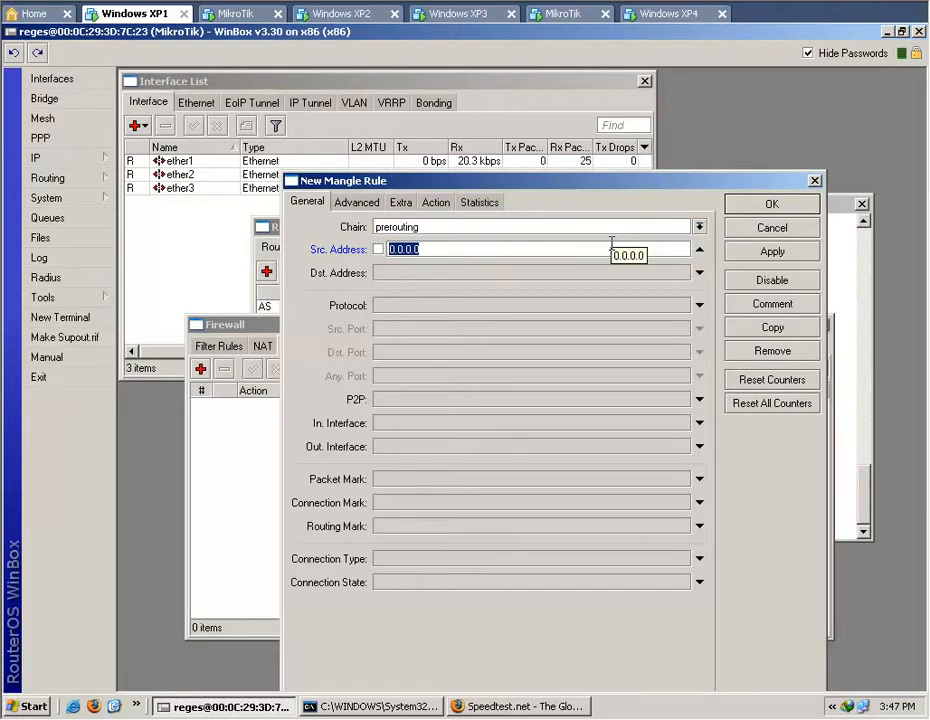
{"action": "type", "text": "10.1.20.0/24"}
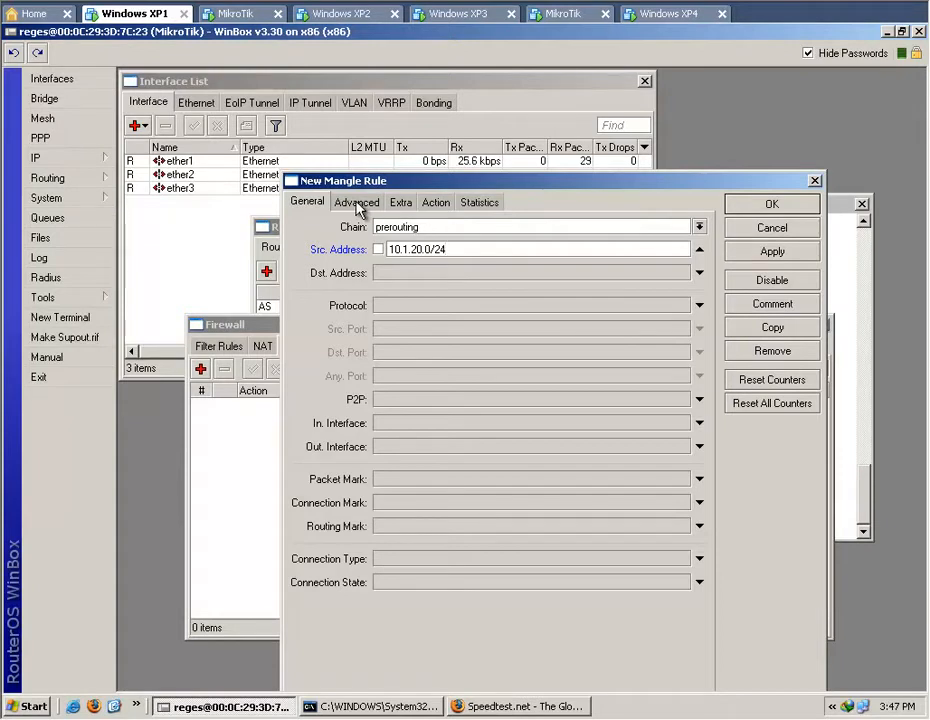
Set the rule's action to mark connection with new connection mark all.cn.pre, keeping passthrough enabled, and save the rule.
{"action": "left_click", "coordinate": [438, 204]}
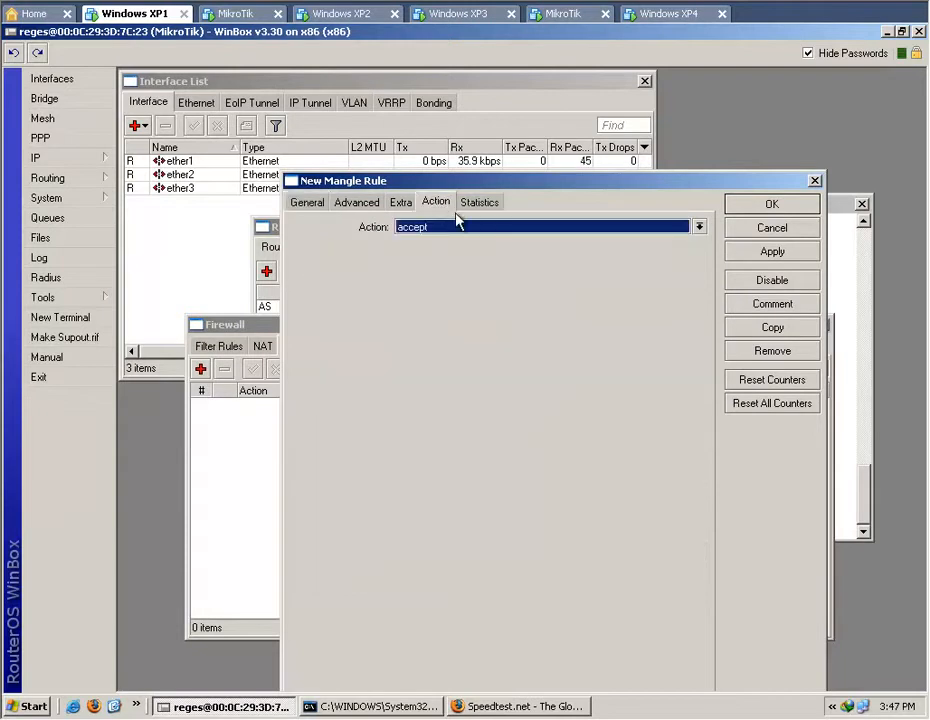
{"action": "left_click", "coordinate": [699, 227]}
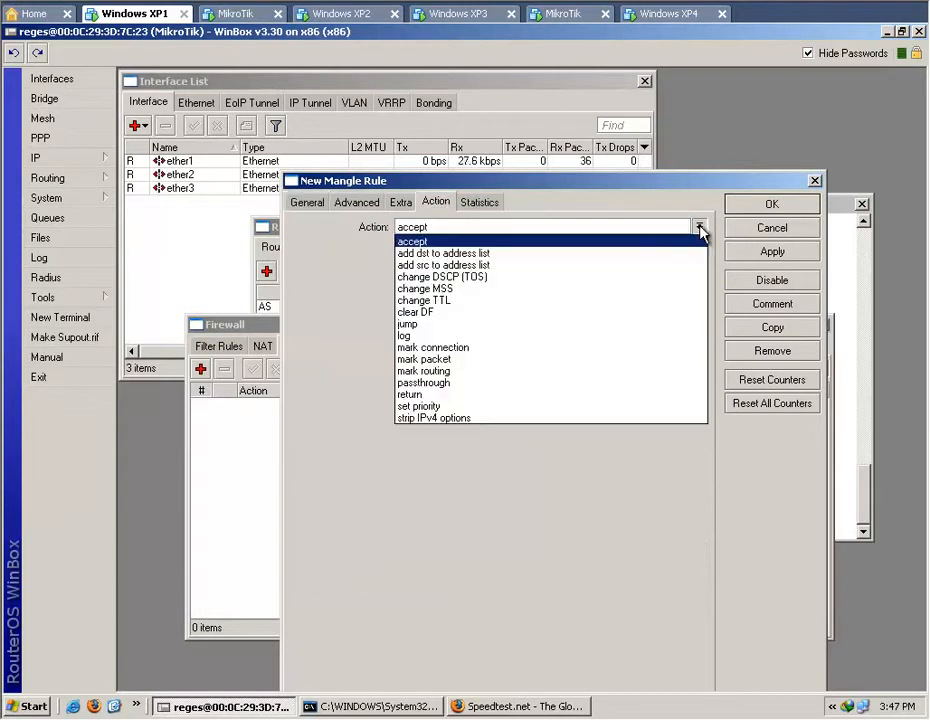
{"action": "left_click", "coordinate": [658, 347]}
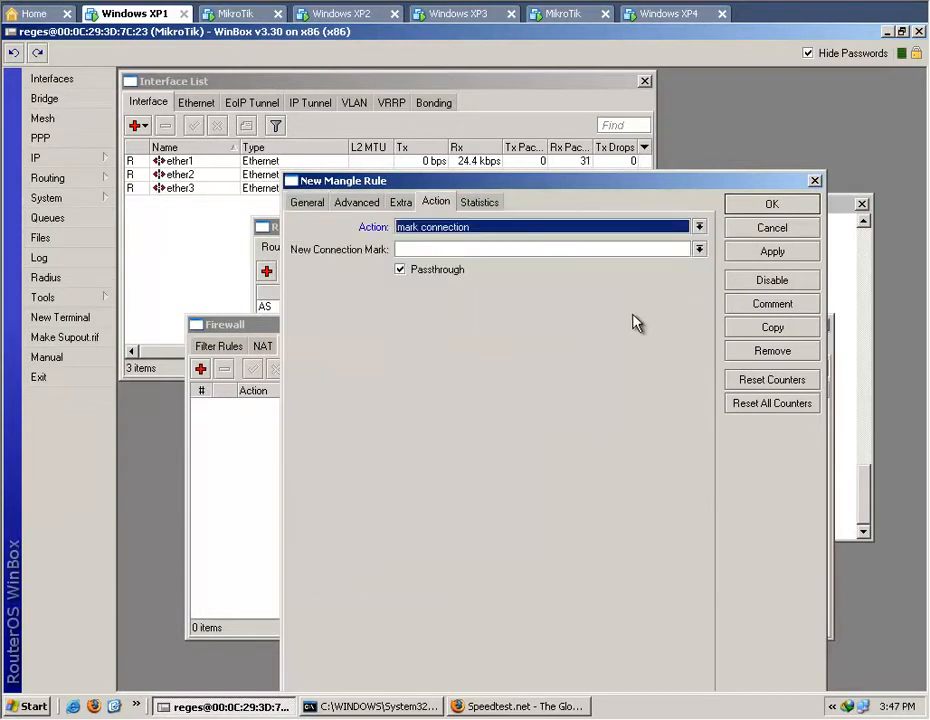
{"action": "left_click", "coordinate": [607, 249]}
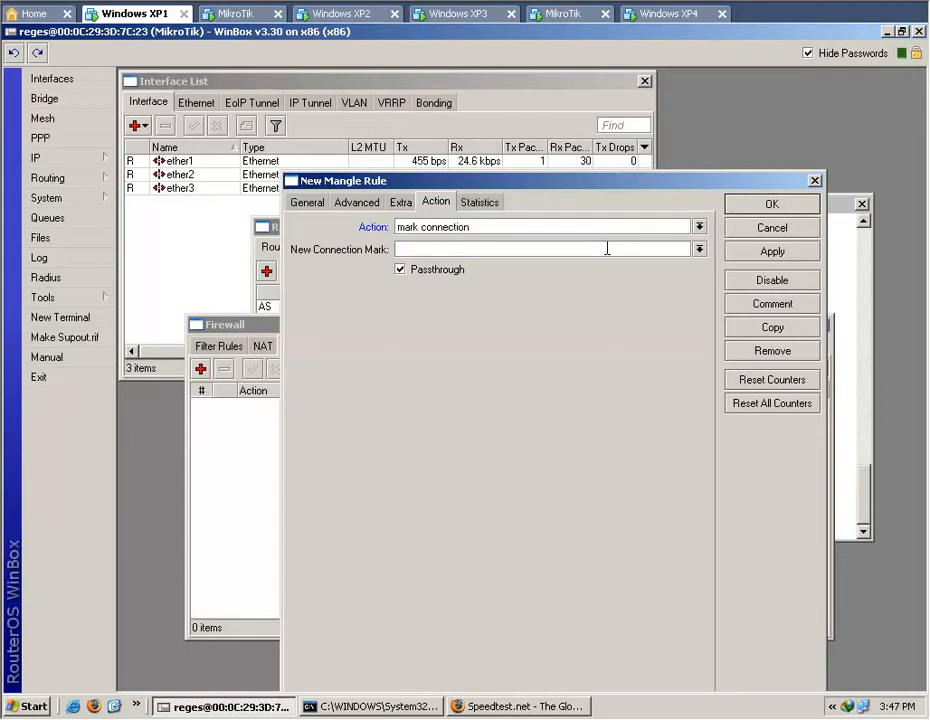
{"action": "type", "text": "all.cn"}
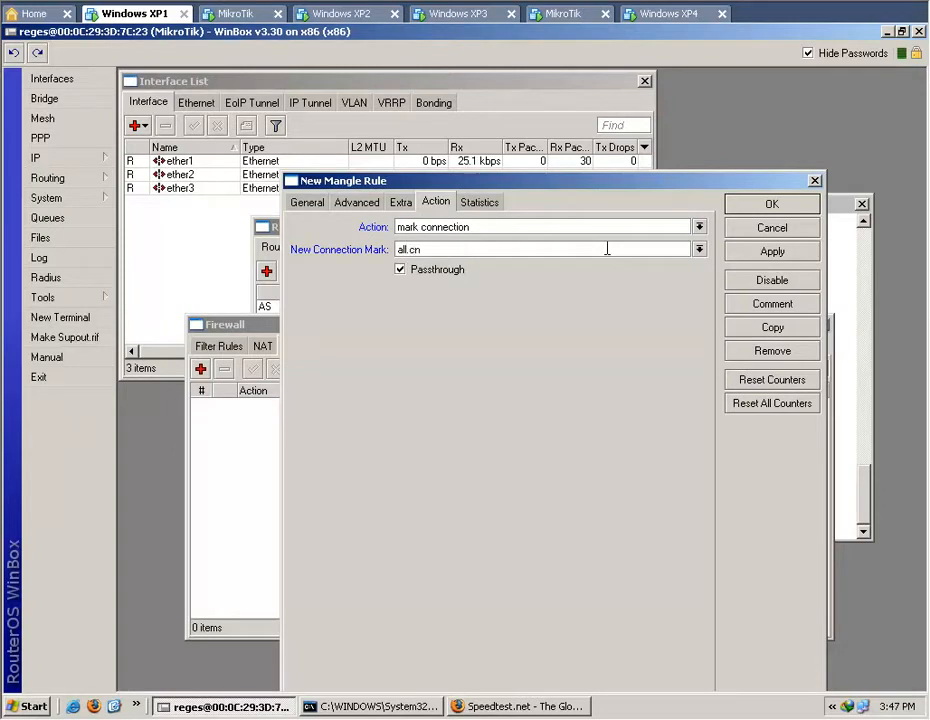
{"action": "type", "text": ".pre"}
{"action": "left_click", "coordinate": [771, 252]}
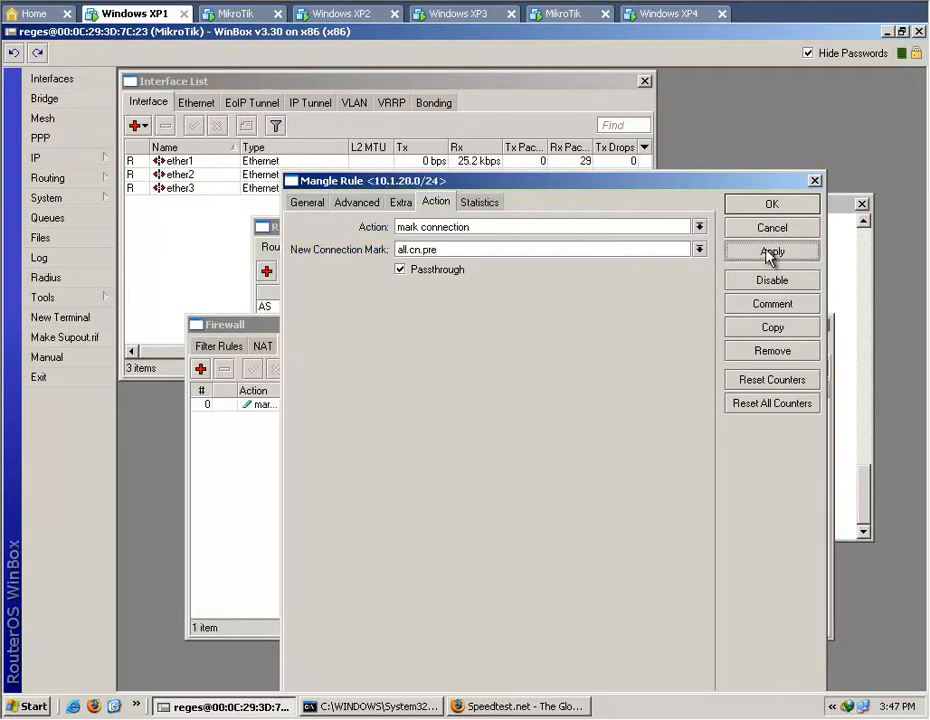
{"action": "left_click", "coordinate": [760, 210]}
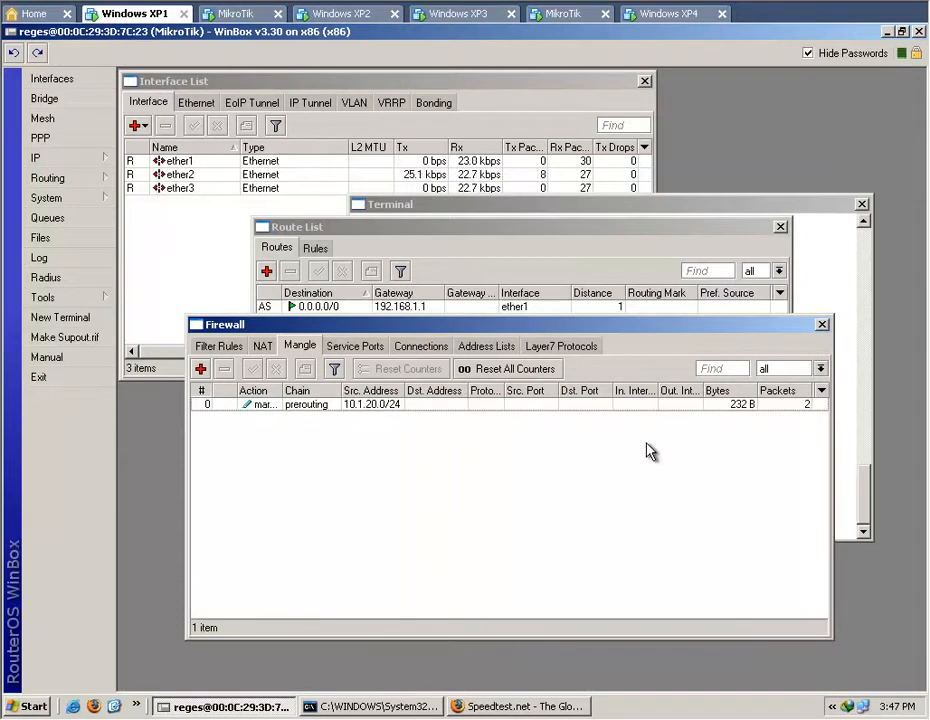
Open the prerouting mangle rule to view its traffic statistics, and close it without changes.
{"action": "double_click", "coordinate": [464, 407]}
{"action": "left_click", "coordinate": [478, 171]}
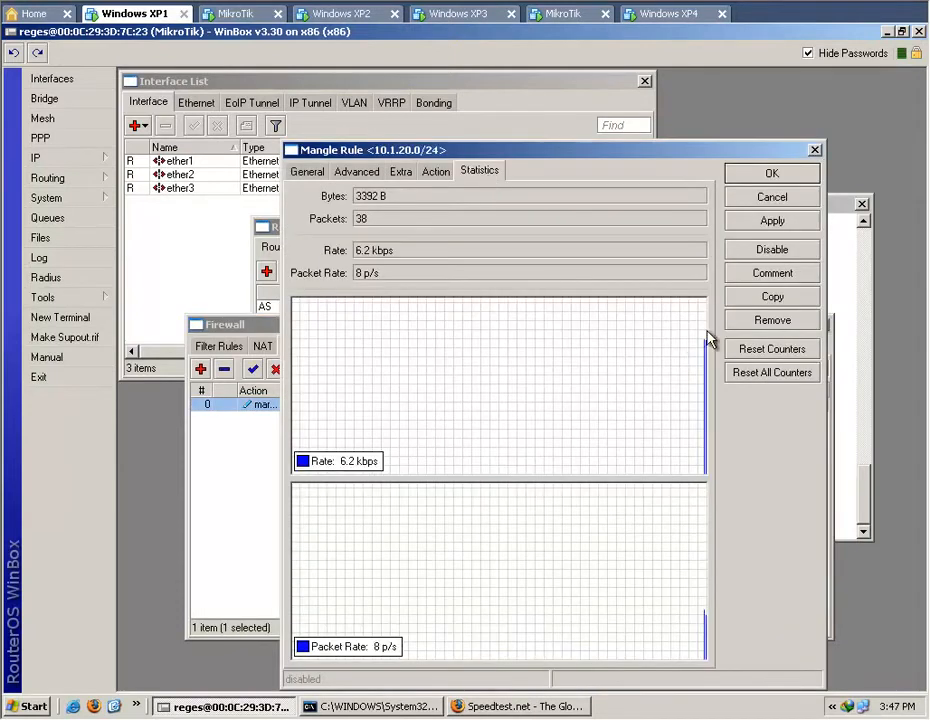
{"action": "left_click", "coordinate": [766, 199]}
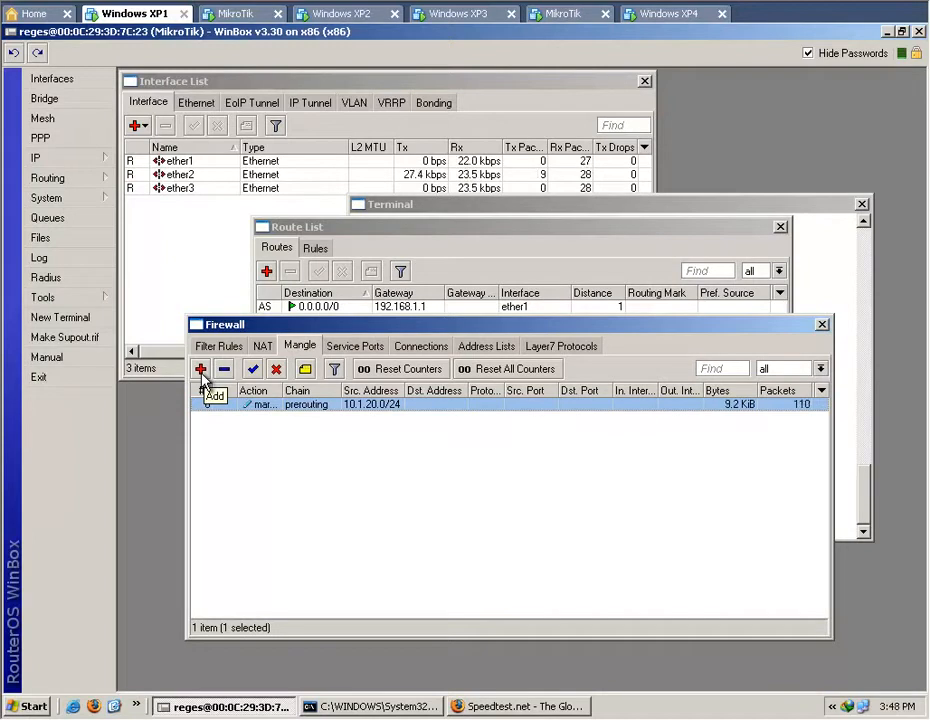
Start a second mangle rule on the postrouting chain with destination address 10.1.20.0/24.
{"action": "left_click", "coordinate": [200, 369]}
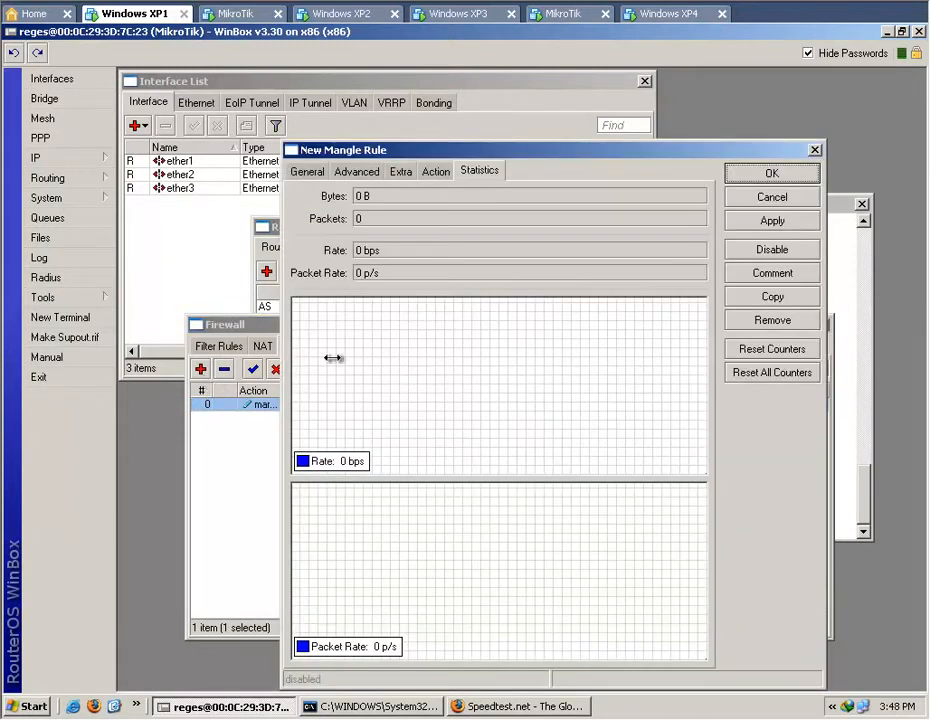
{"action": "left_click", "coordinate": [307, 171]}
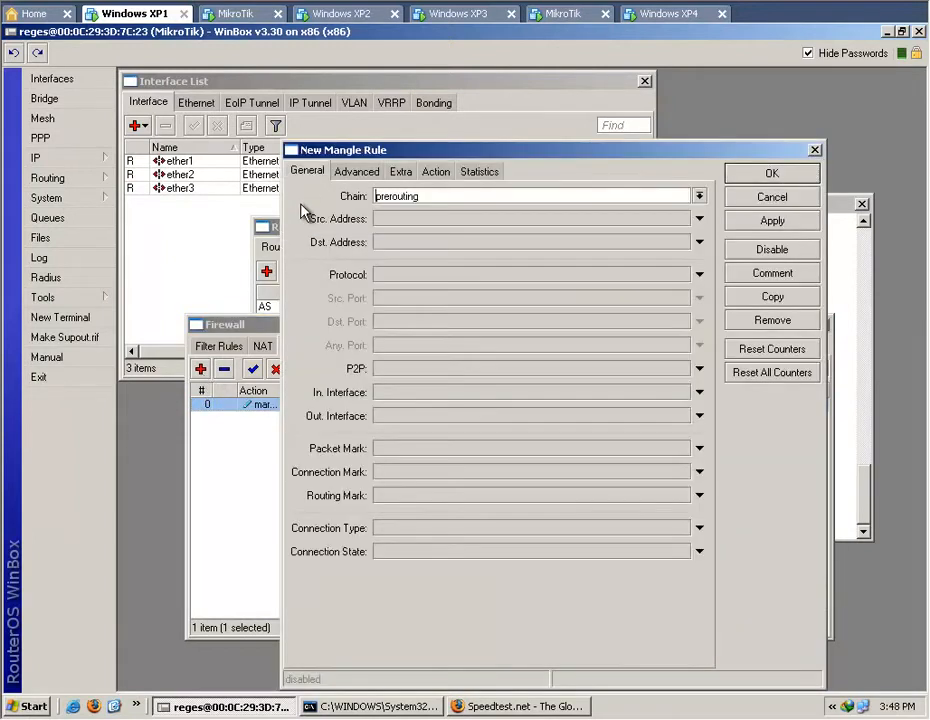
{"action": "left_click", "coordinate": [699, 196]}
{"action": "left_click", "coordinate": [670, 247]}
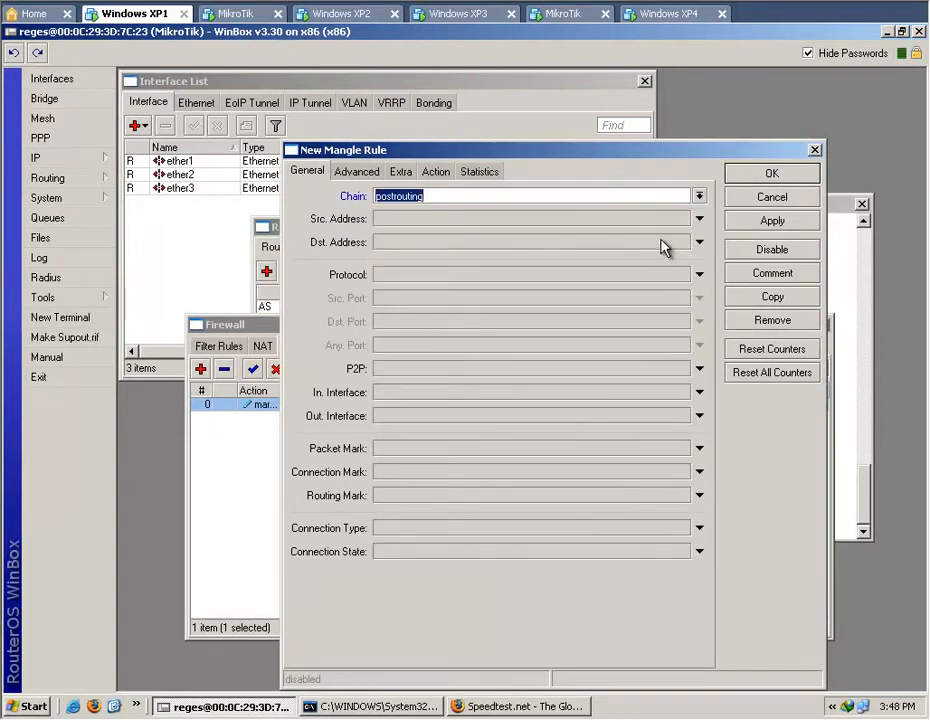
{"action": "left_click", "coordinate": [638, 196]}
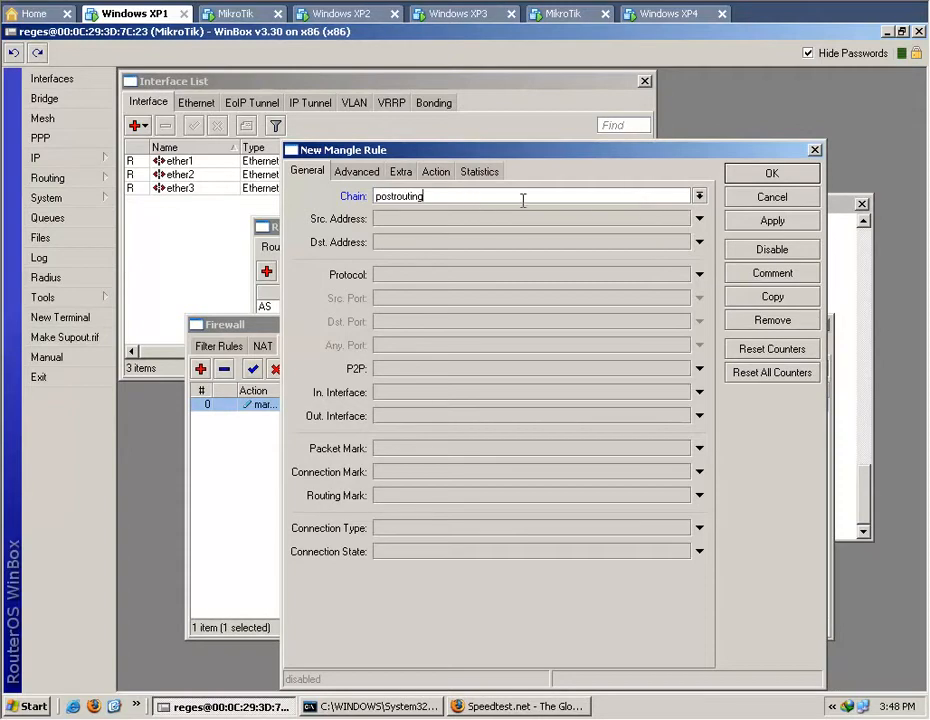
{"action": "left_click", "coordinate": [699, 242]}
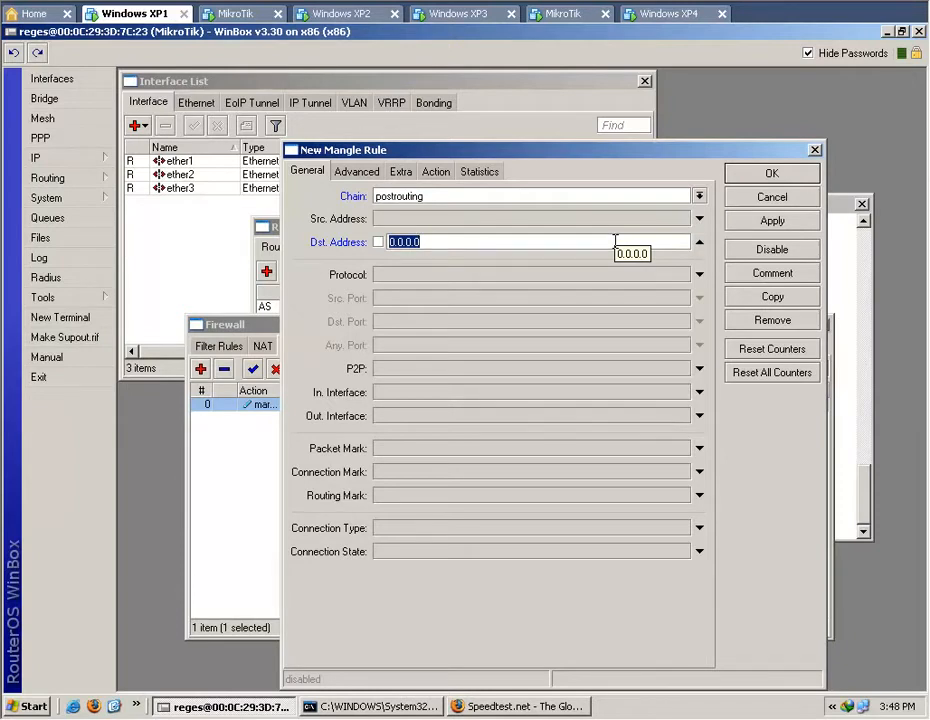
{"action": "type", "text": "10.1.20.04"}
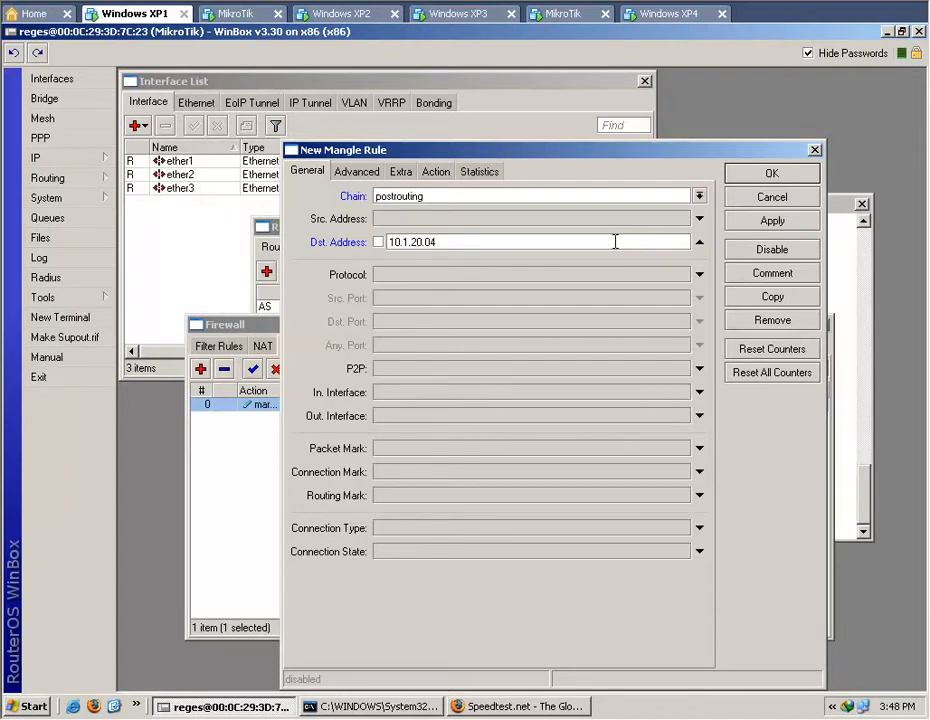
{"action": "key", "text": "BackSpace"}
{"action": "type", "text": "/24"}
Make the postrouting rule mark connections with the new connection mark all.cn.post, passthrough enabled, and save it.
{"action": "left_click", "coordinate": [437, 176]}
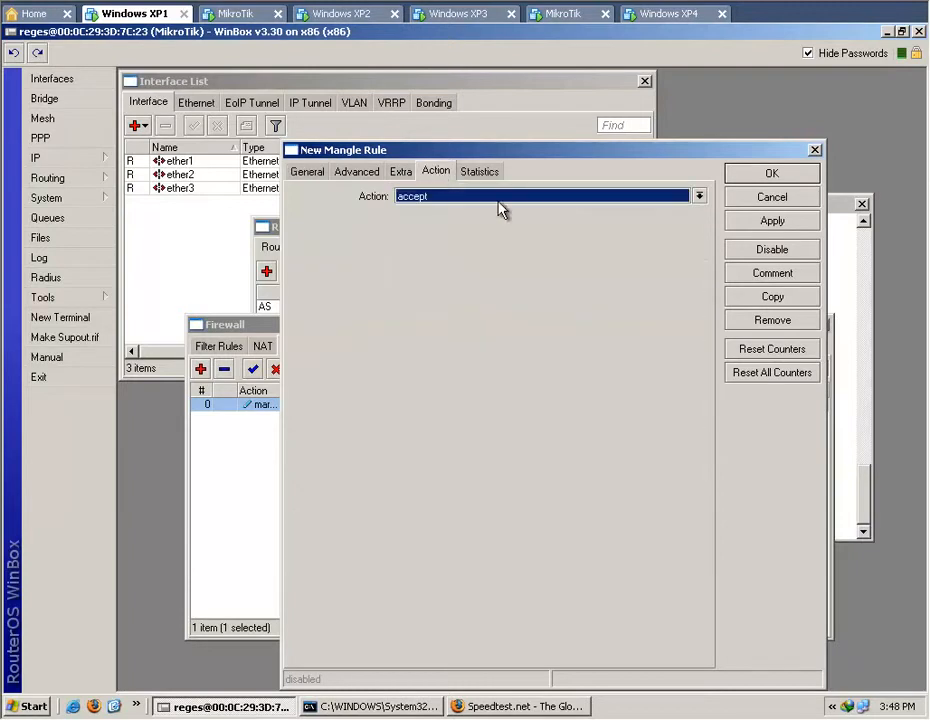
{"action": "left_click", "coordinate": [675, 198]}
{"action": "left_click", "coordinate": [618, 317]}
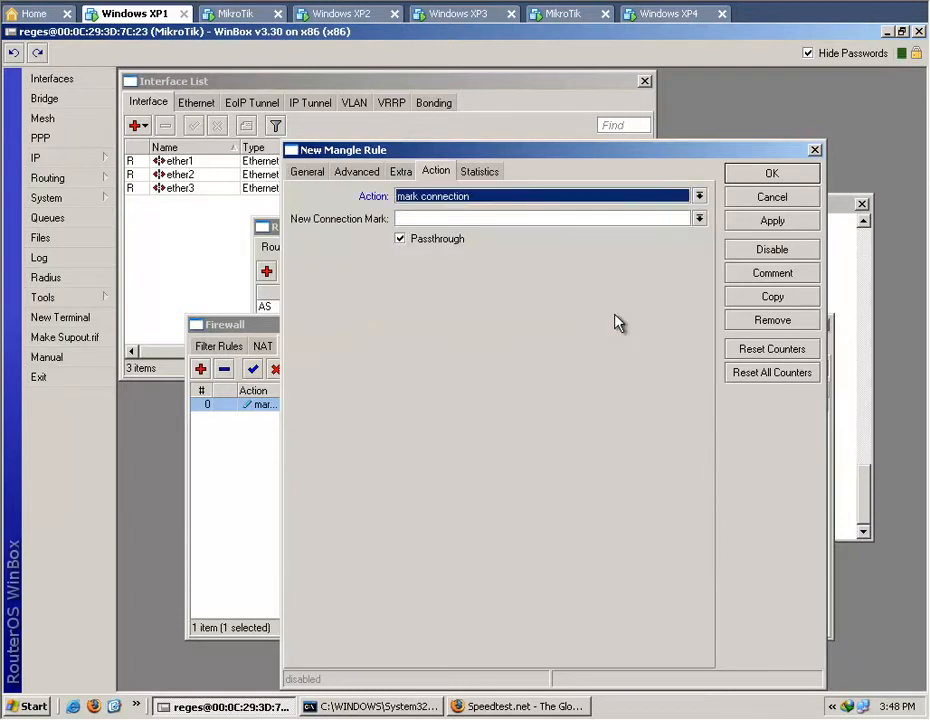
{"action": "left_click", "coordinate": [611, 216]}
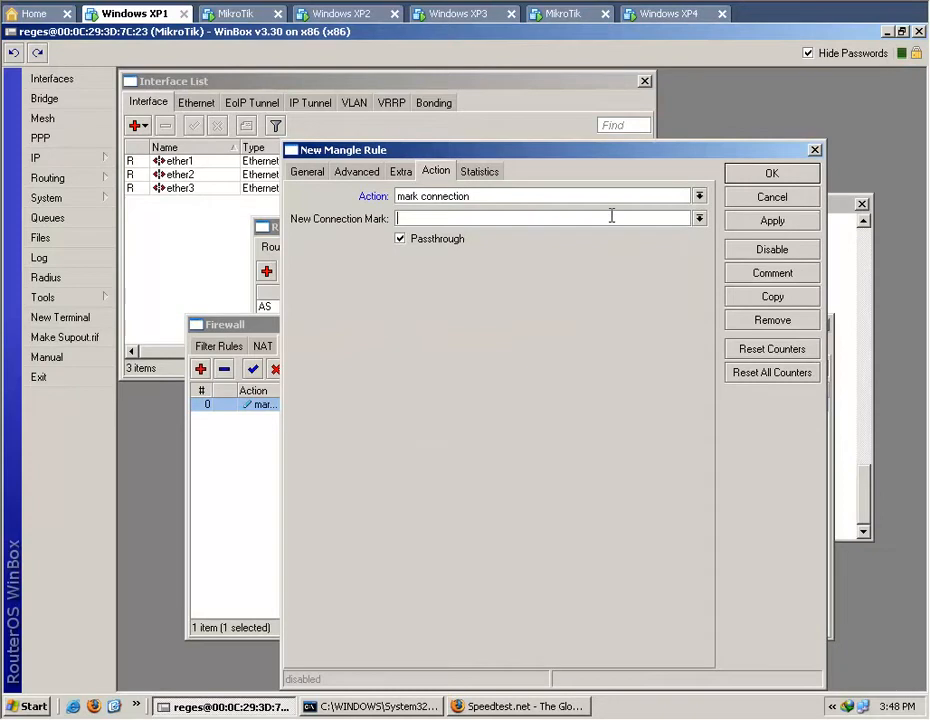
{"action": "type", "text": "all.cn.post"}
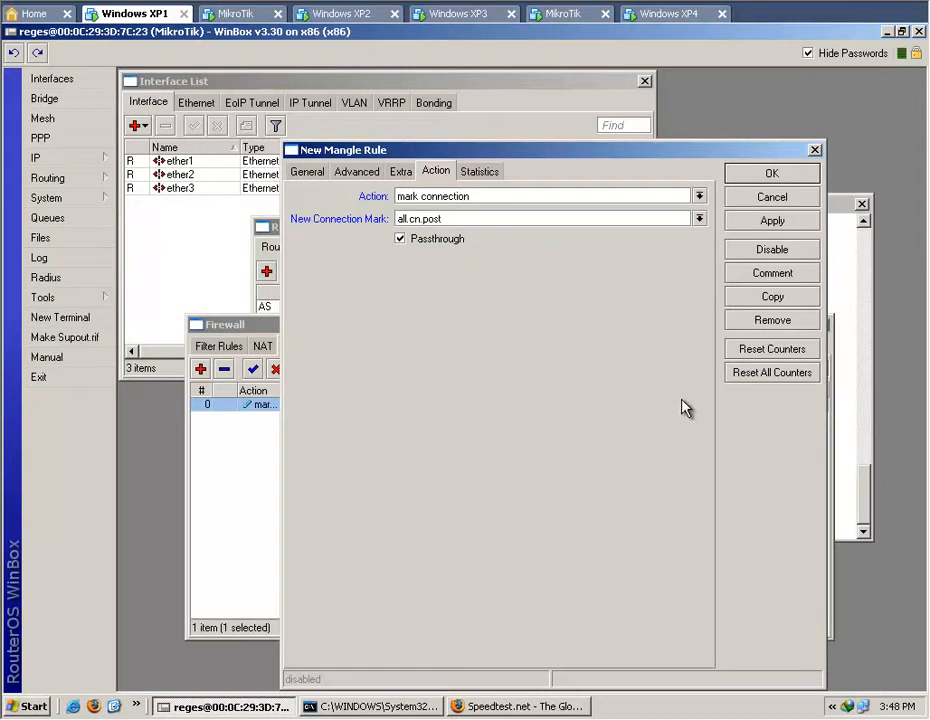
{"action": "left_click", "coordinate": [756, 222]}
{"action": "left_click", "coordinate": [760, 178]}
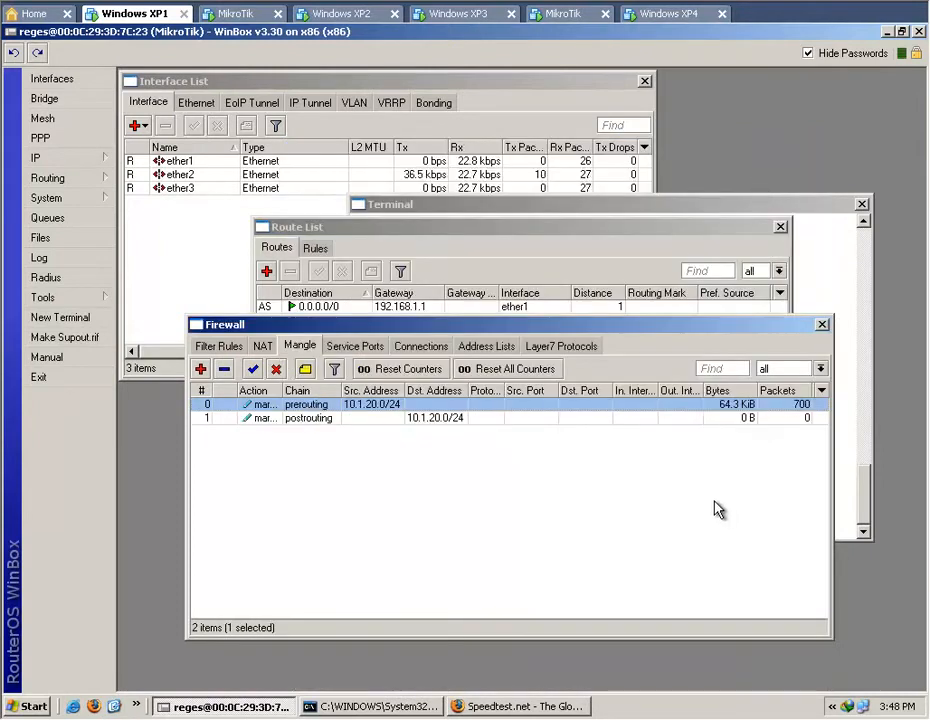
Load the Mikrotik Indonesia page in Firefox to generate traffic, and return to WinBox to view the postrouting mangle rule's statistics.
{"action": "left_click", "coordinate": [475, 419]}
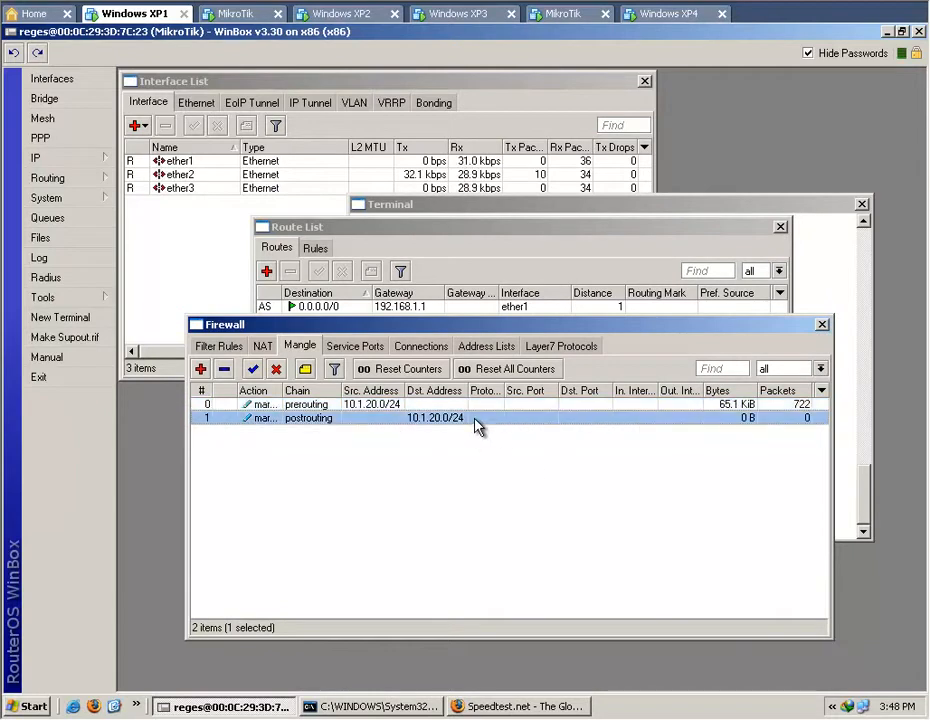
{"action": "left_click", "coordinate": [530, 706]}
{"action": "left_click", "coordinate": [255, 708]}
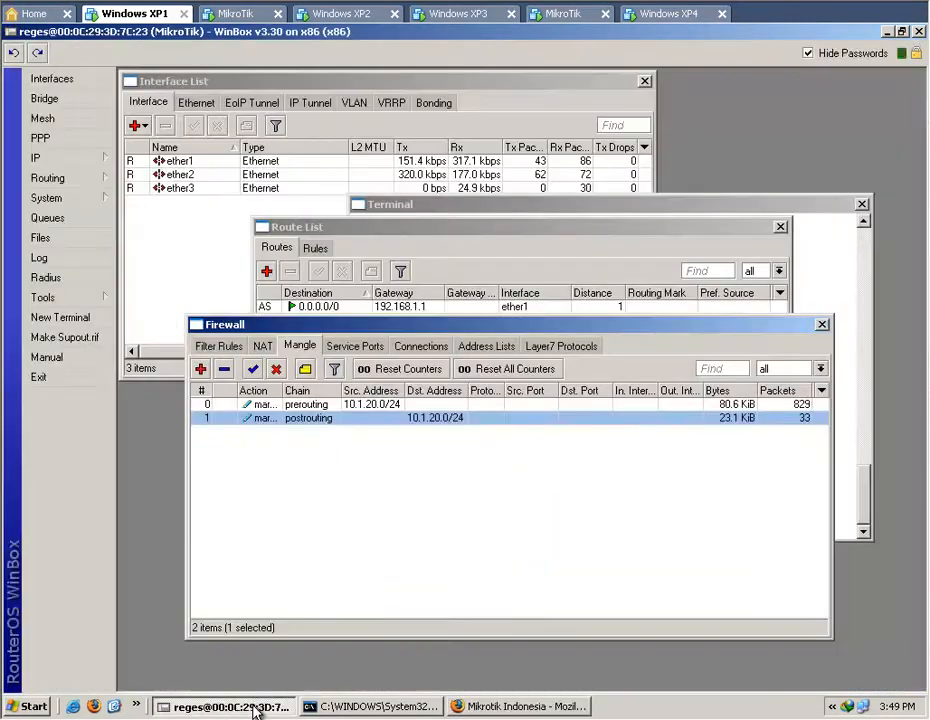
{"action": "double_click", "coordinate": [731, 418]}
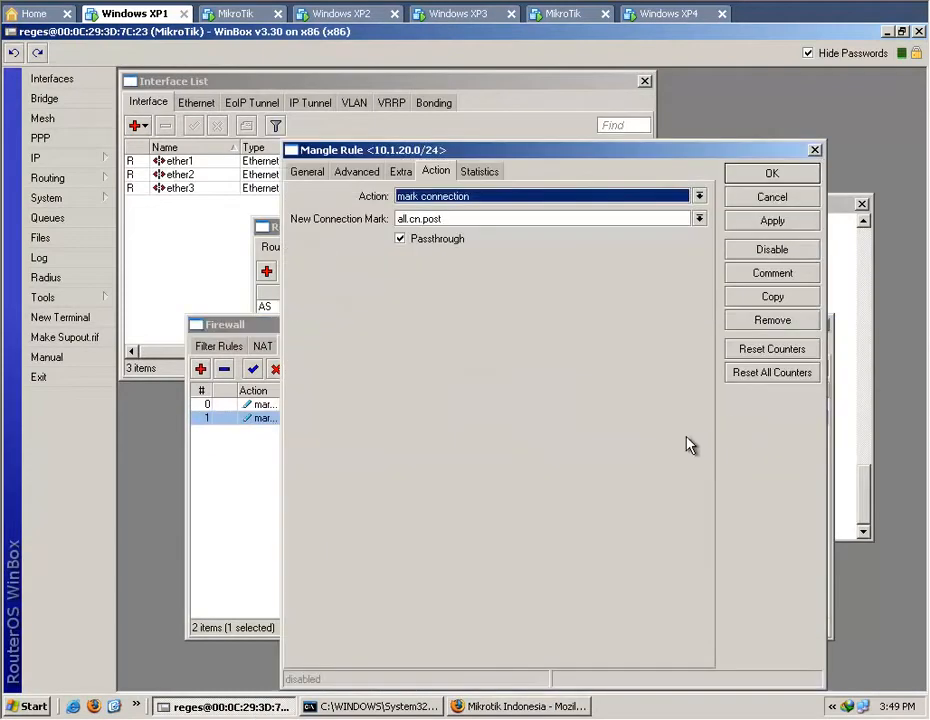
{"action": "left_click", "coordinate": [481, 172]}
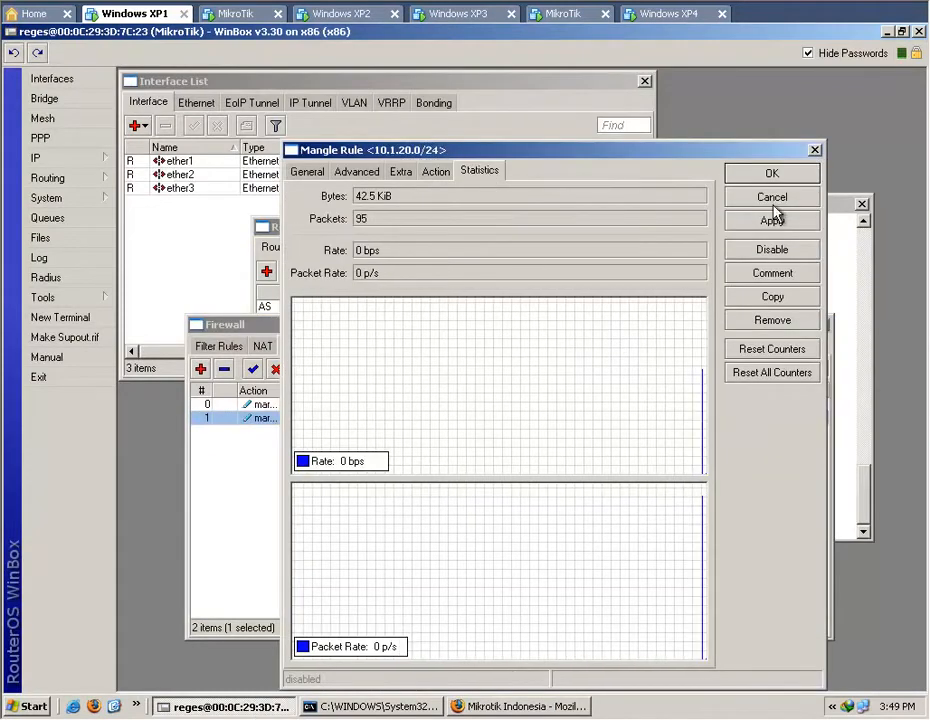
{"action": "left_click", "coordinate": [773, 199]}
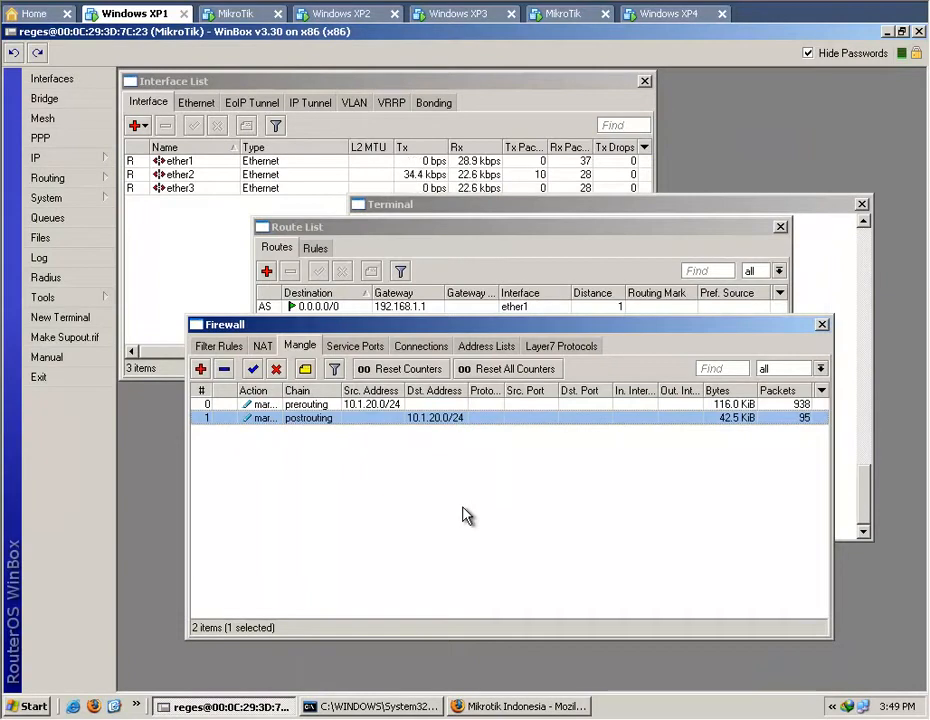
{"action": "left_click", "coordinate": [435, 529]}
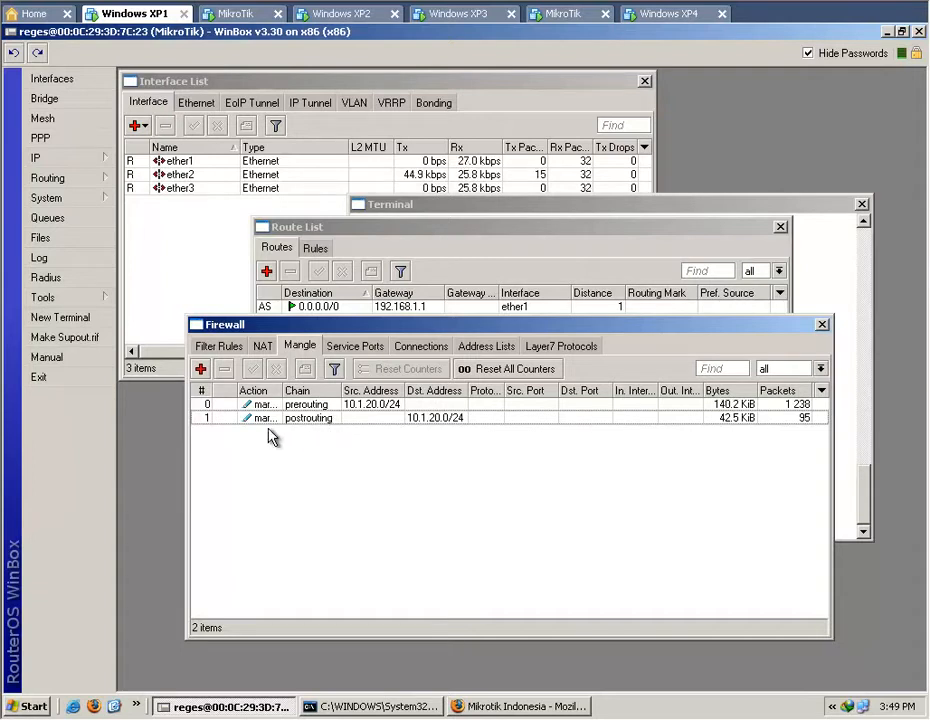
Start a third mangle rule on the prerouting chain with source address 10.1.20.0/24.
{"action": "left_click", "coordinate": [200, 369]}
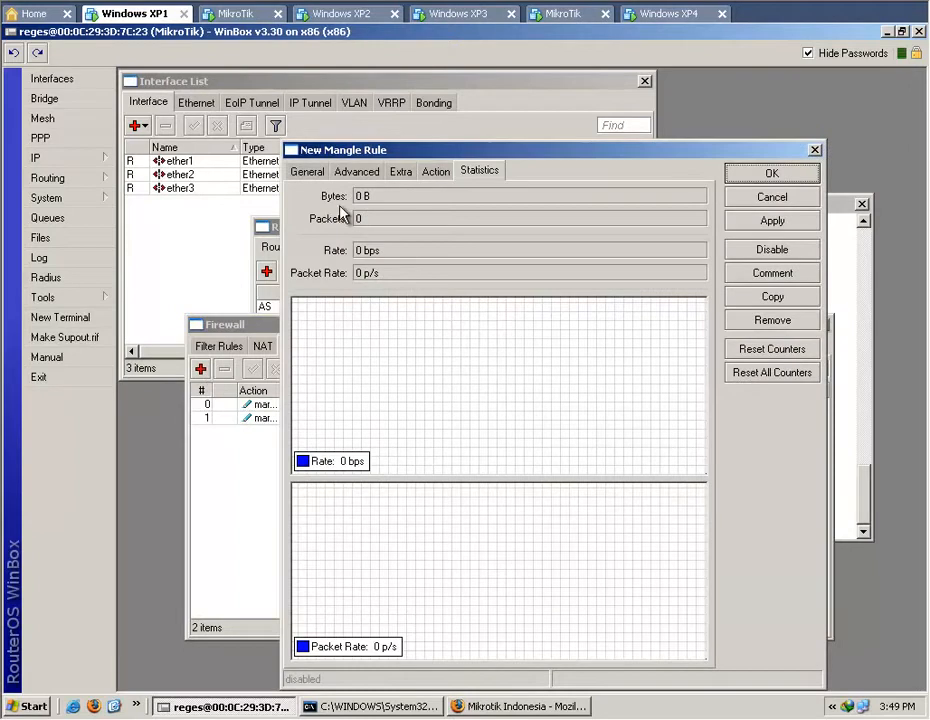
{"action": "left_click", "coordinate": [307, 172]}
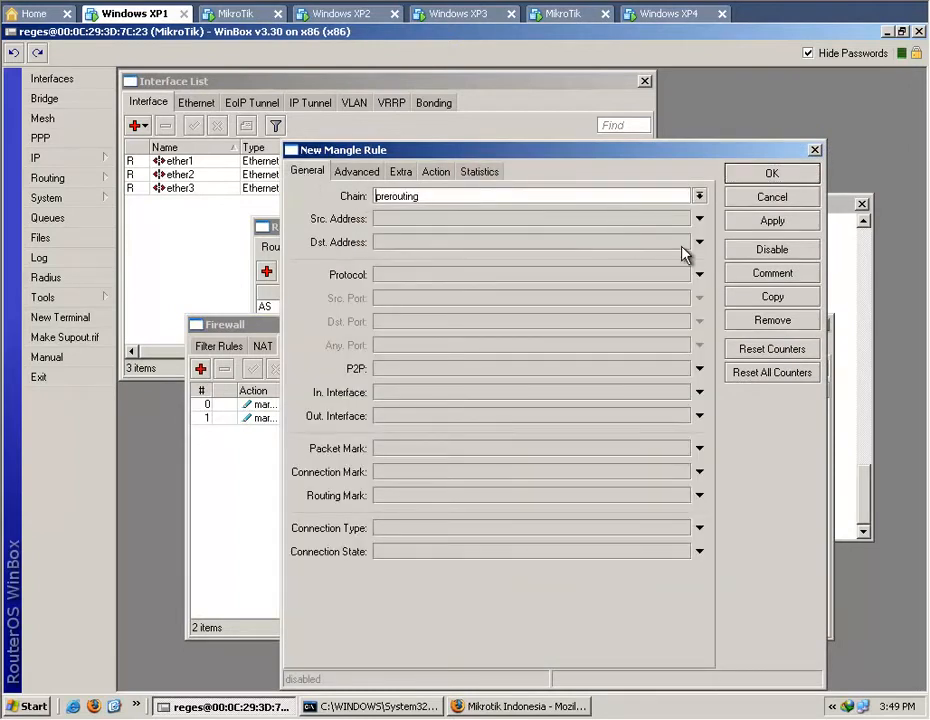
{"action": "left_click", "coordinate": [699, 219]}
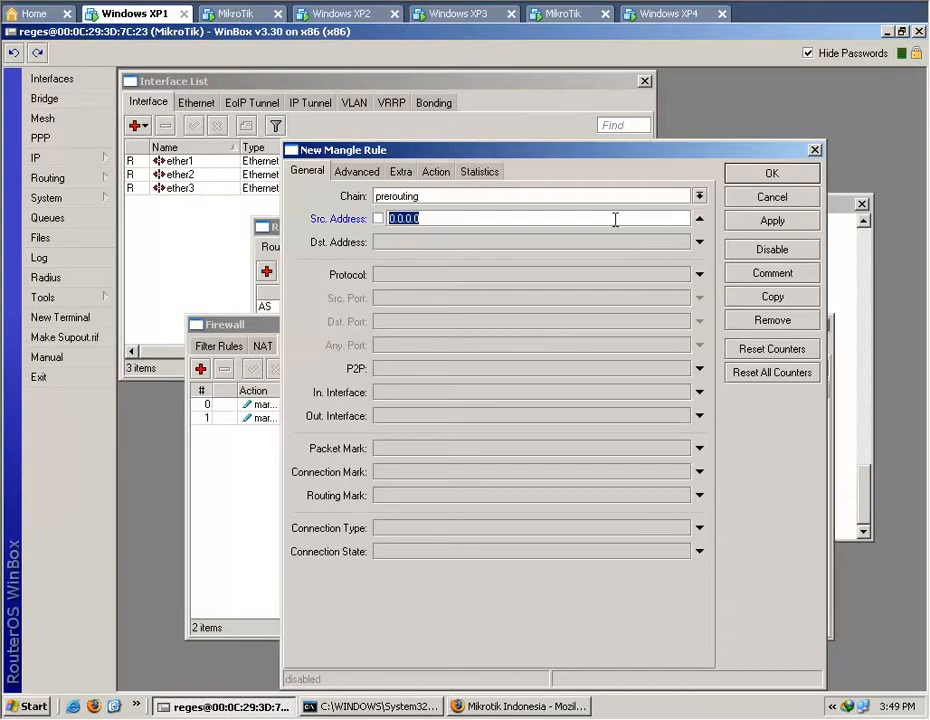
{"action": "type", "text": "10.1.20.0/24"}
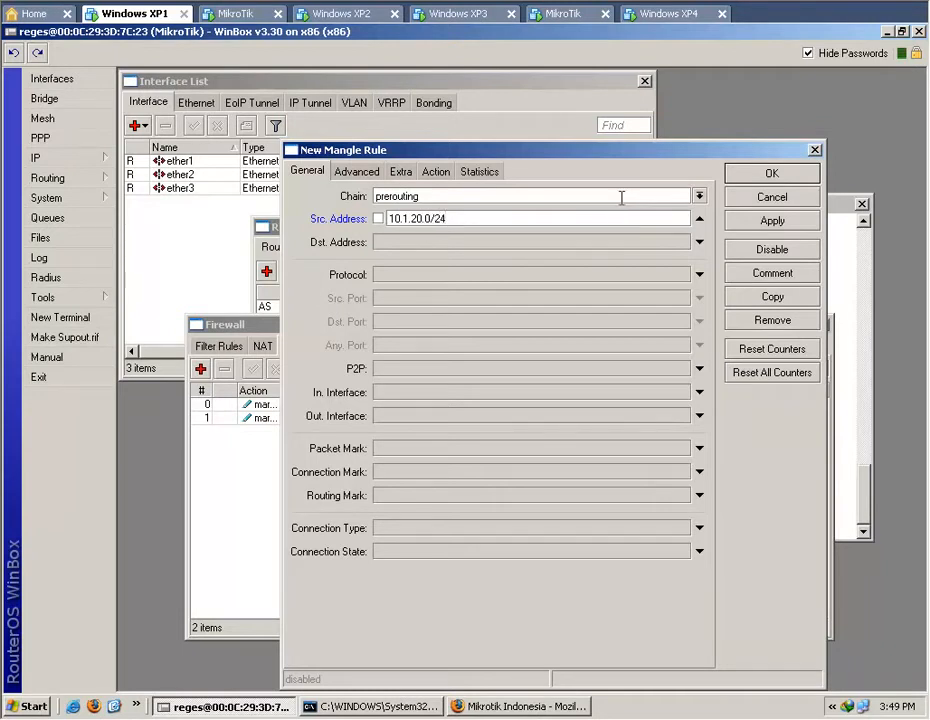
Copy the 10.1.20.0/24 source address to the clipboard and move the new rule's dialog higher to show all its fields.
{"action": "double_click", "coordinate": [614, 217]}
{"action": "right_click", "coordinate": [617, 220]}
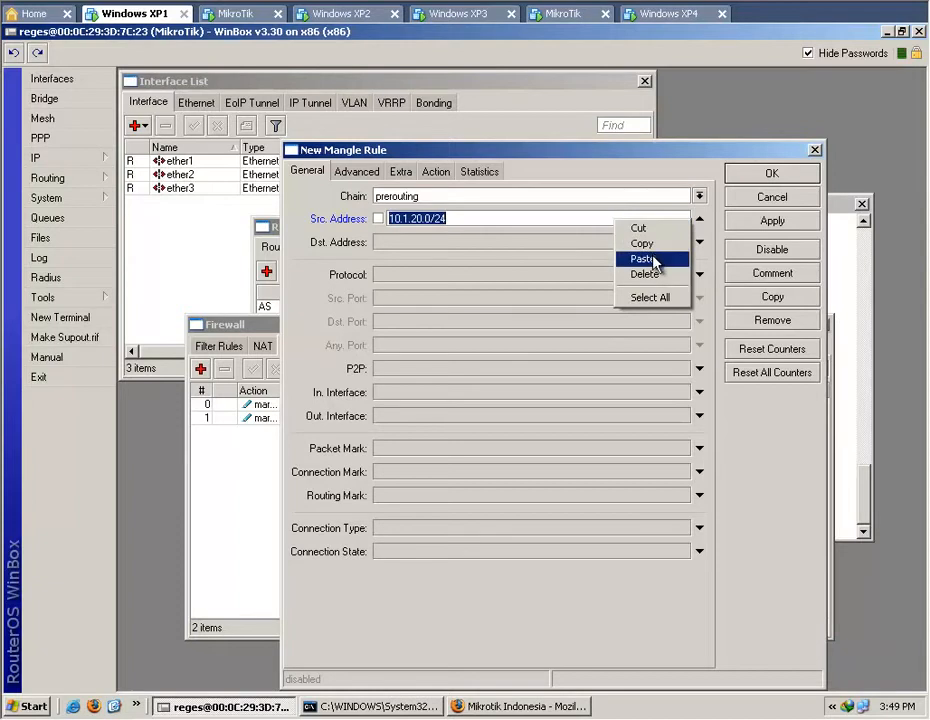
{"action": "left_click", "coordinate": [652, 244]}
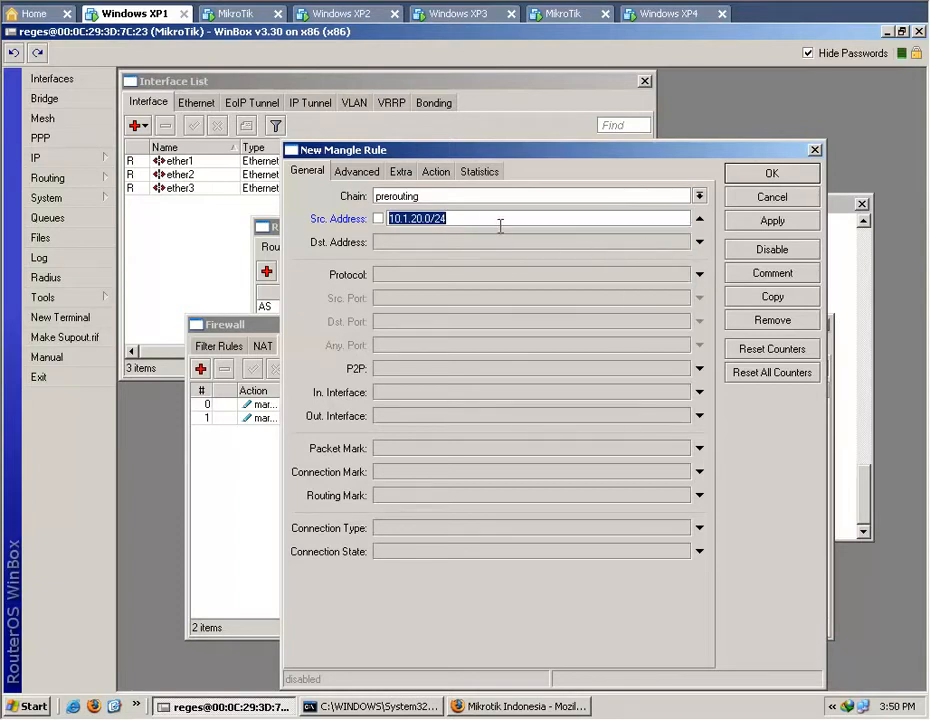
{"action": "left_click_drag", "start_coordinate": [532, 151], "coordinate": [510, 121]}
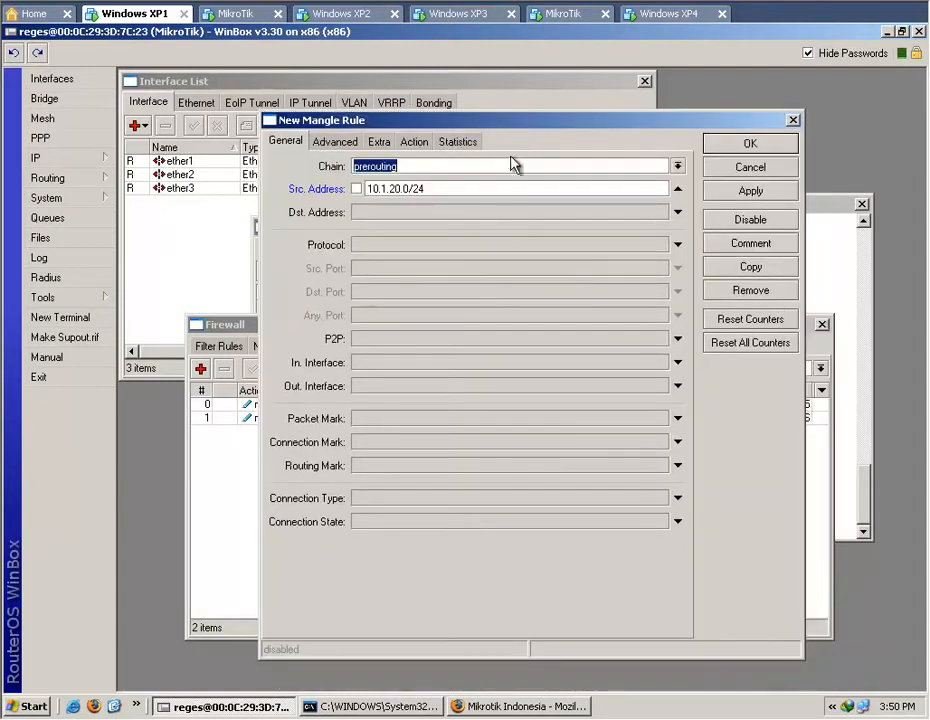
Restrict the new prerouting mangle rule to traffic with the connection mark all.cn.pre.
{"action": "left_click", "coordinate": [678, 442]}
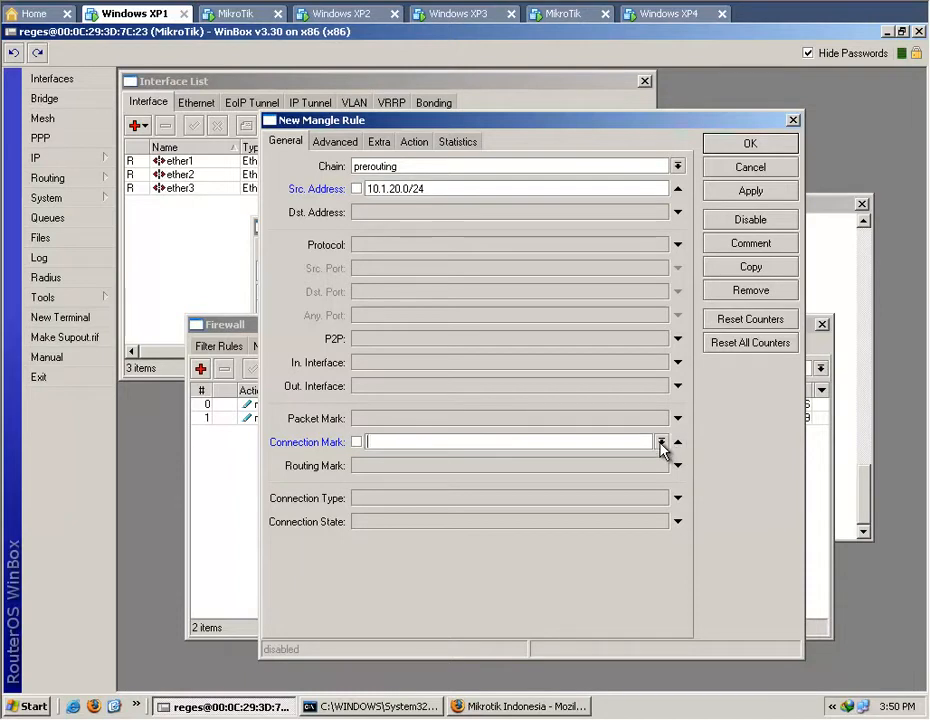
{"action": "left_click", "coordinate": [660, 442]}
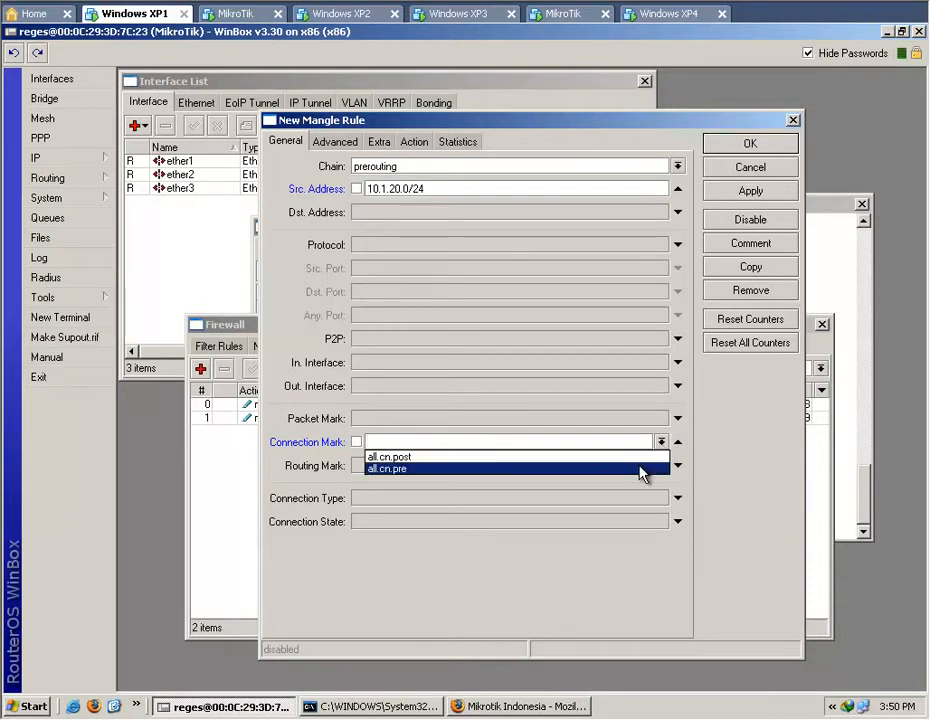
{"action": "left_click", "coordinate": [640, 468]}
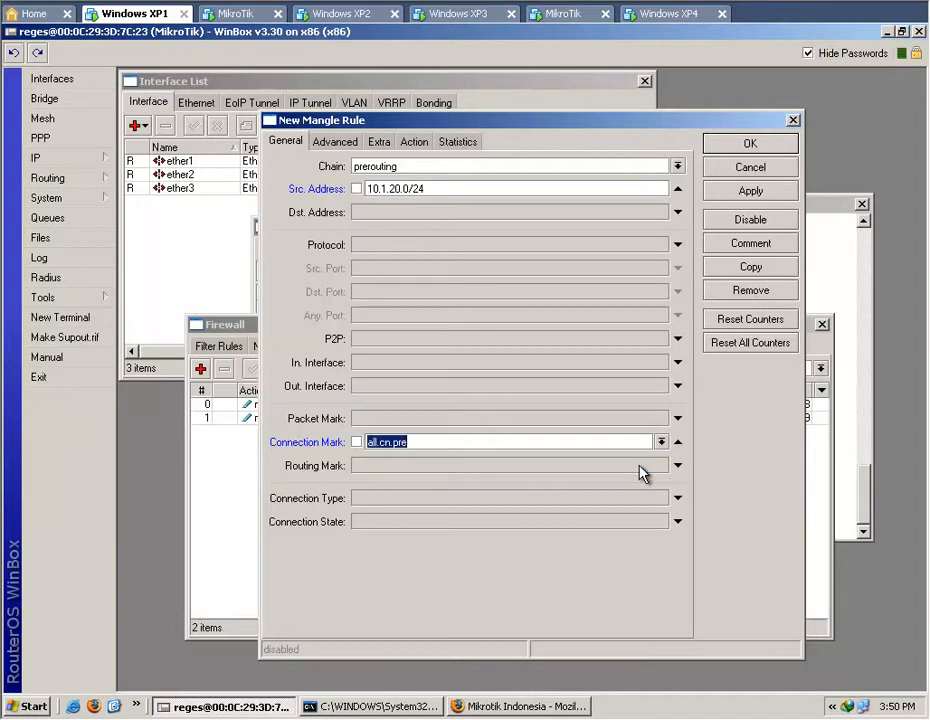
Make the prerouting rule mark packets with the new packet mark all.packet.pre, review its match conditions, and save it.
{"action": "left_click", "coordinate": [413, 142]}
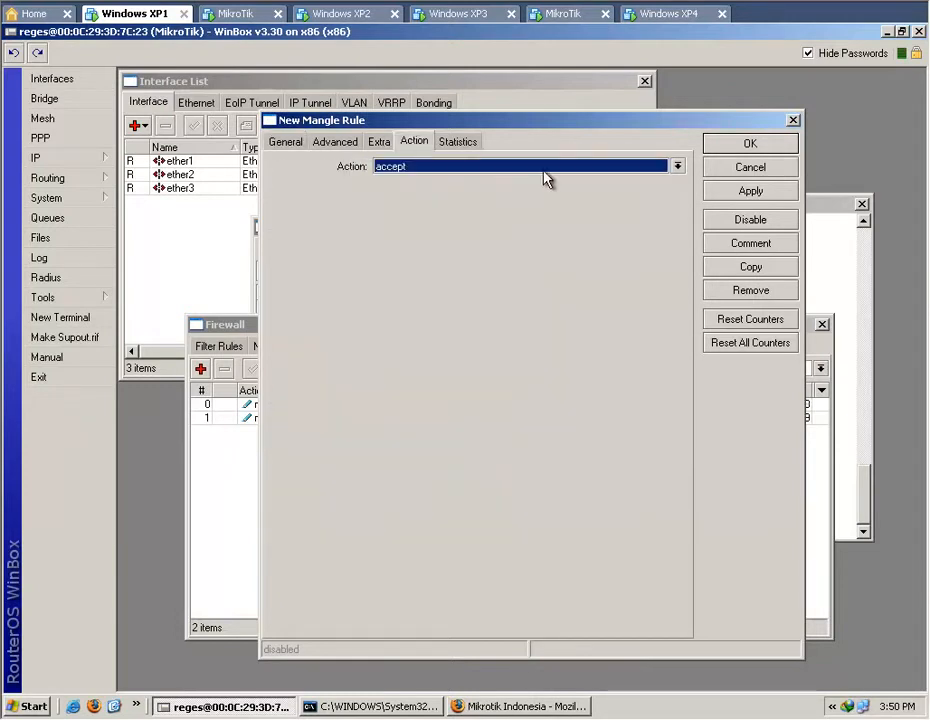
{"action": "left_click", "coordinate": [677, 167]}
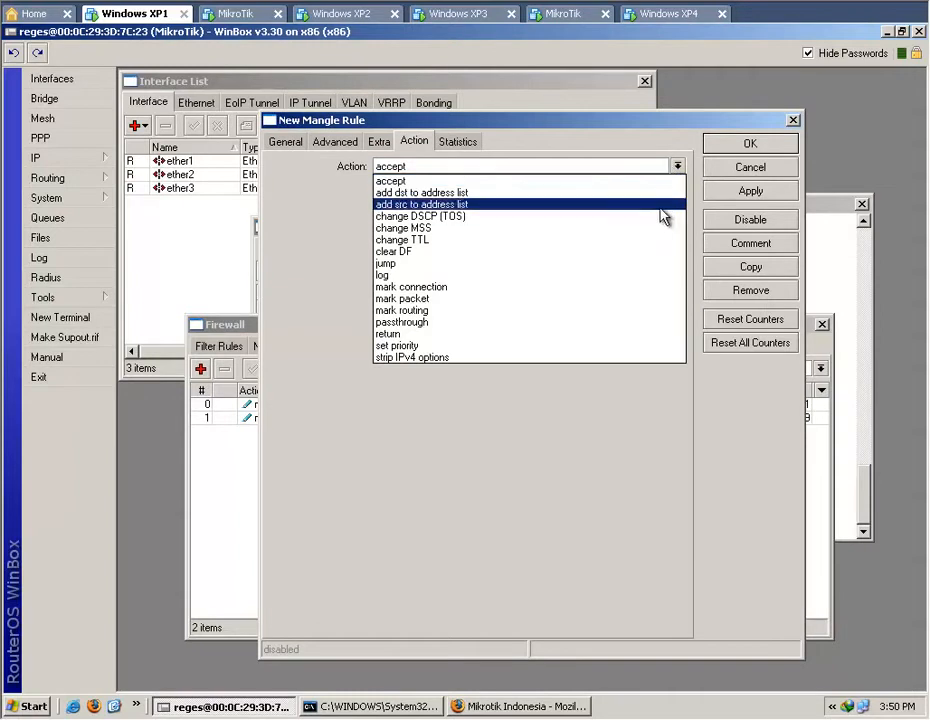
{"action": "left_click", "coordinate": [618, 299]}
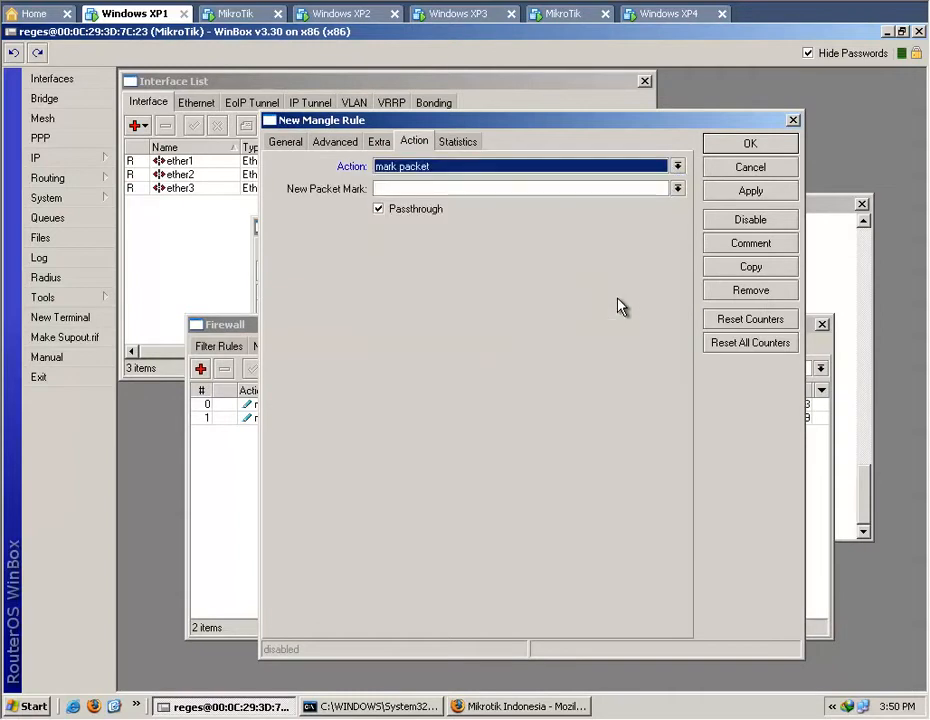
{"action": "left_click", "coordinate": [586, 188]}
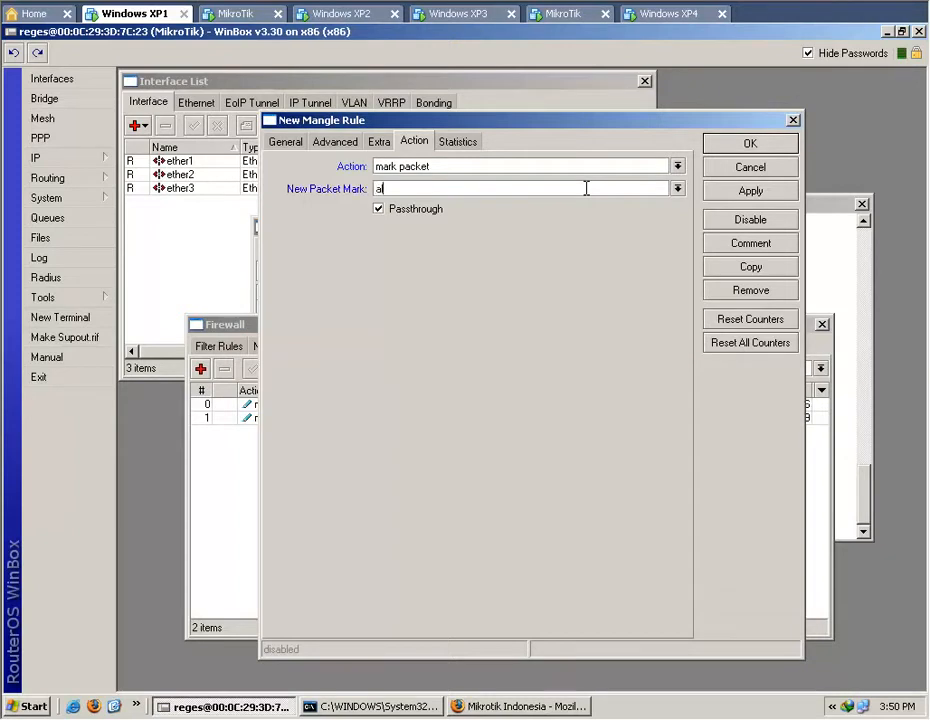
{"action": "type", "text": "packet.pre"}
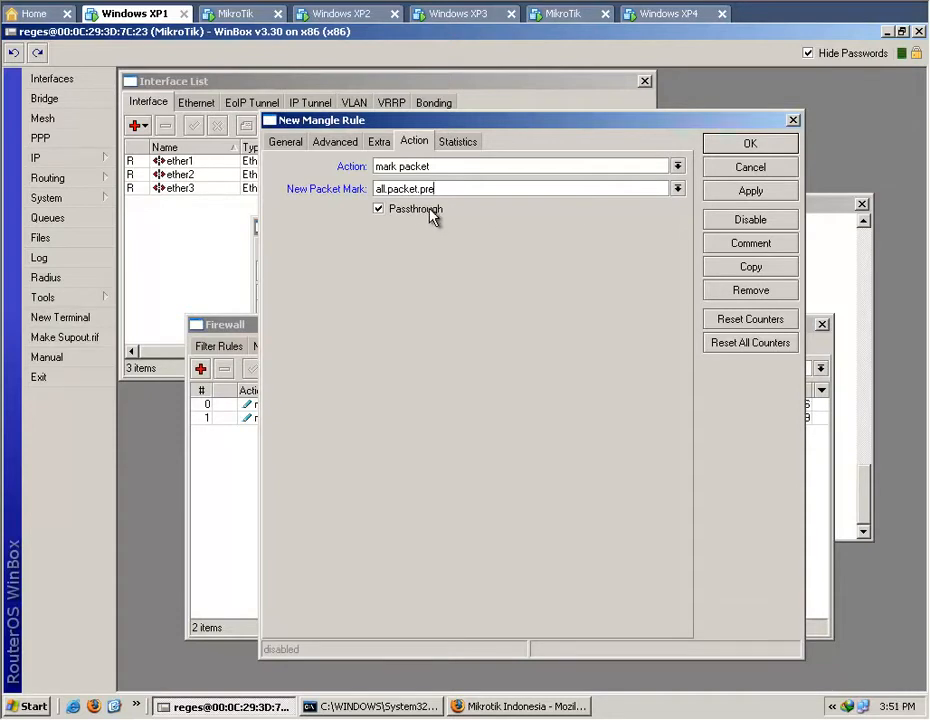
{"action": "left_click", "coordinate": [289, 142]}
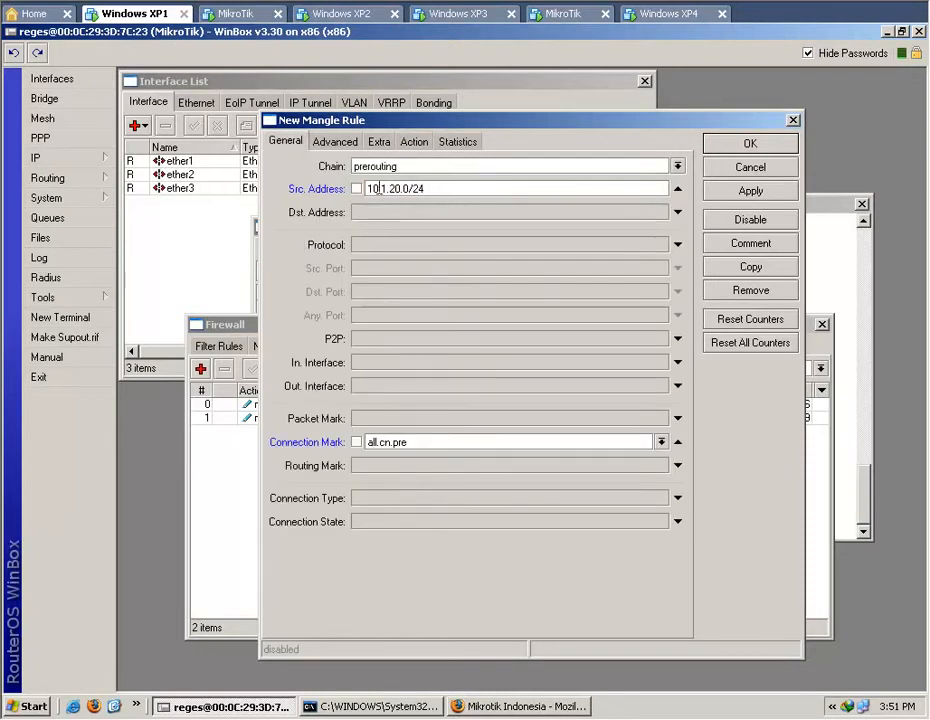
{"action": "left_click", "coordinate": [418, 143]}
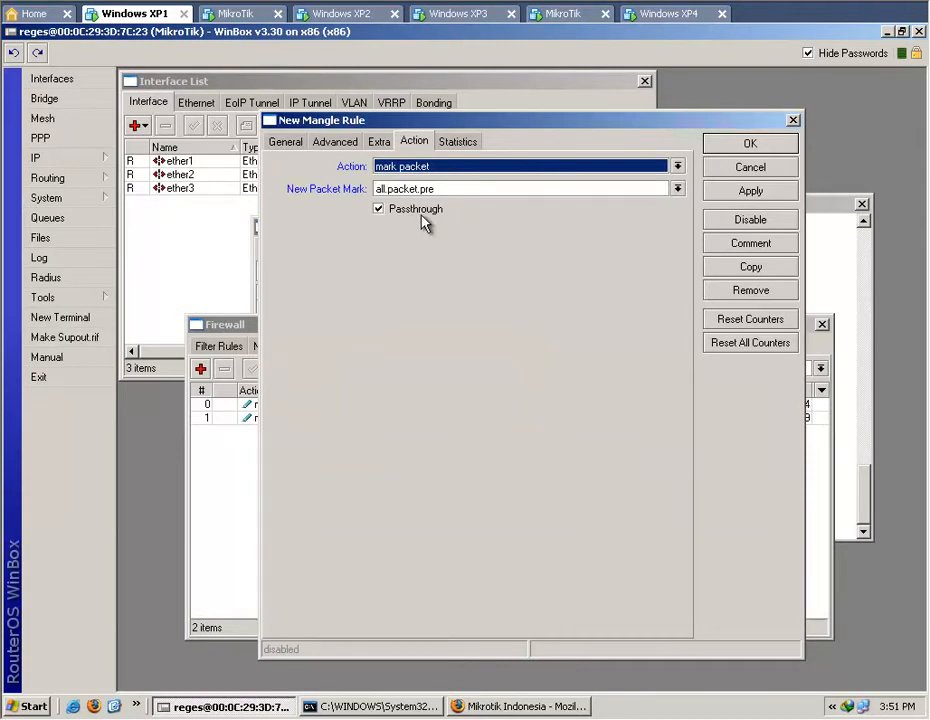
{"action": "left_click", "coordinate": [741, 188]}
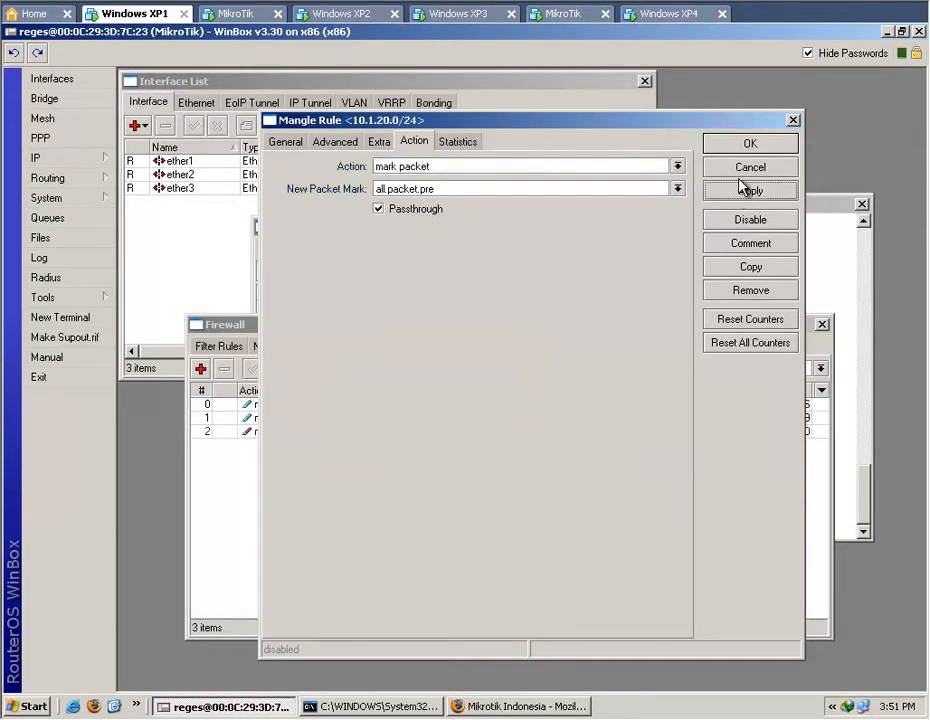
{"action": "left_click", "coordinate": [752, 144]}
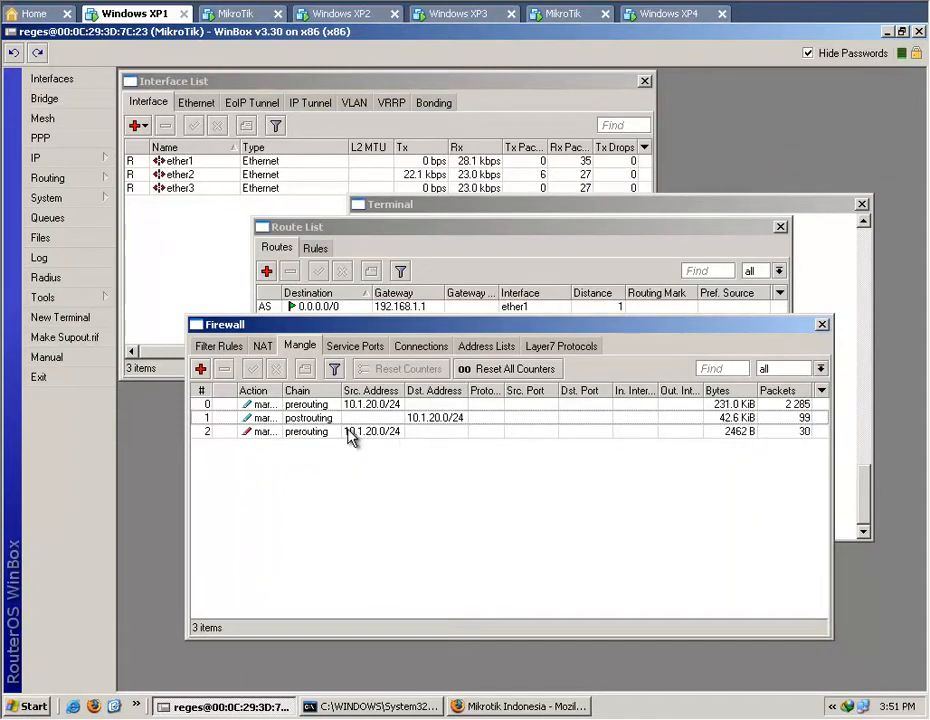
Start a fourth mangle rule on the postrouting chain with destination address 10.1.20.0/24, pasted from the clipboard.
{"action": "left_click", "coordinate": [200, 369]}
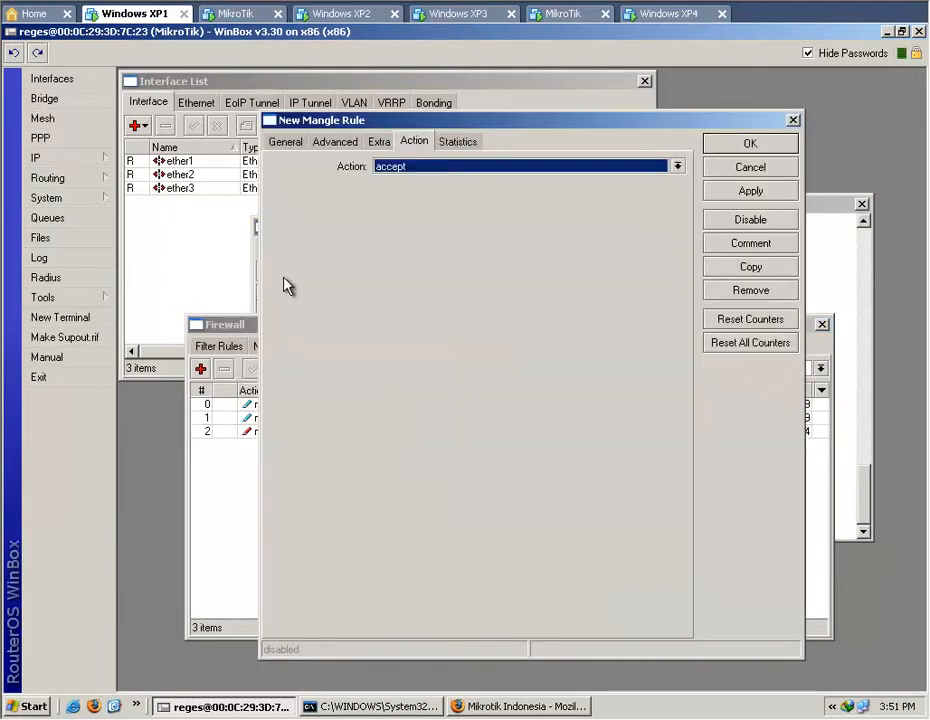
{"action": "left_click", "coordinate": [286, 142]}
{"action": "left_click", "coordinate": [677, 166]}
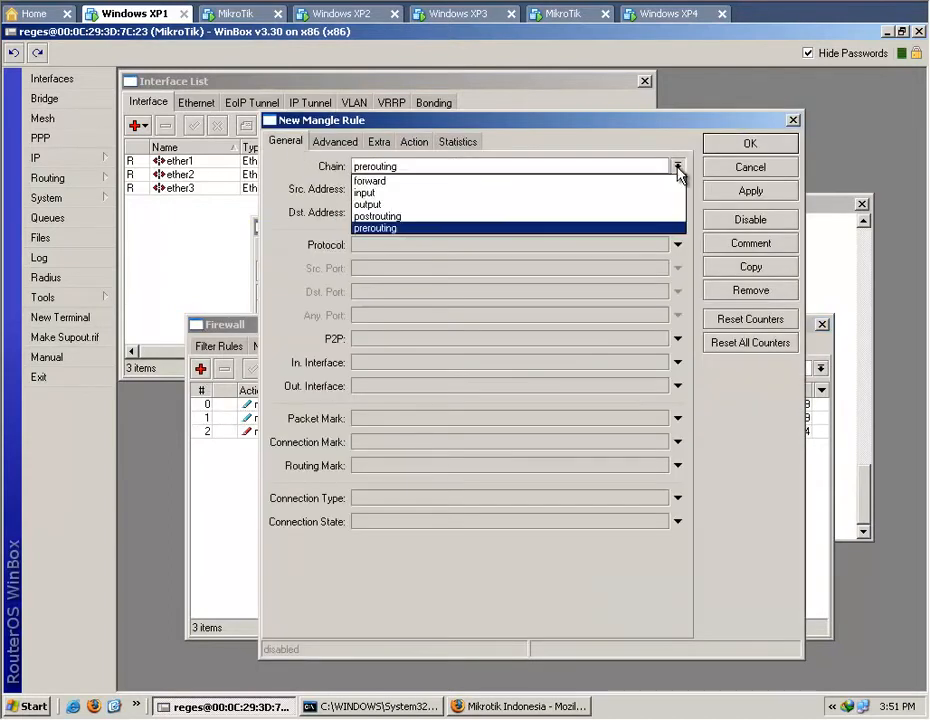
{"action": "left_click", "coordinate": [648, 218]}
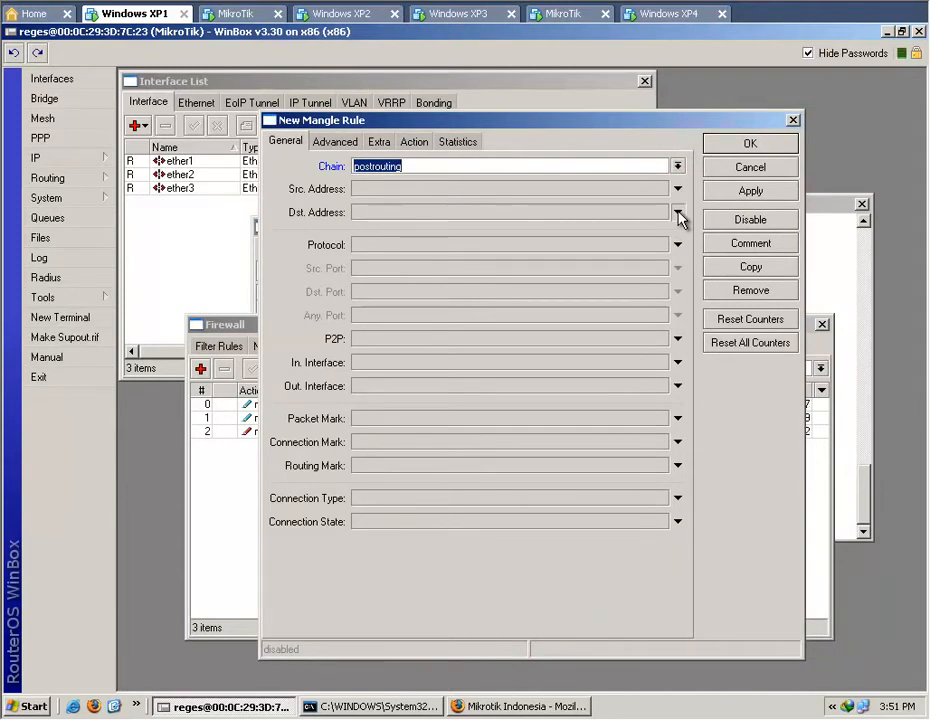
{"action": "left_click", "coordinate": [679, 215]}
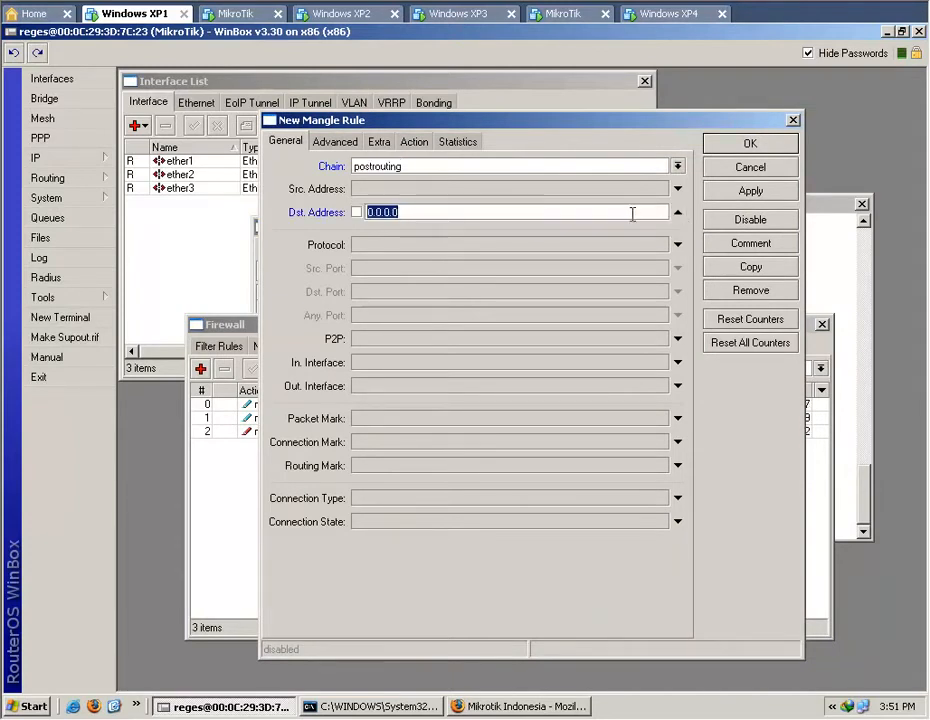
{"action": "right_click", "coordinate": [634, 212]}
{"action": "left_click", "coordinate": [663, 252]}
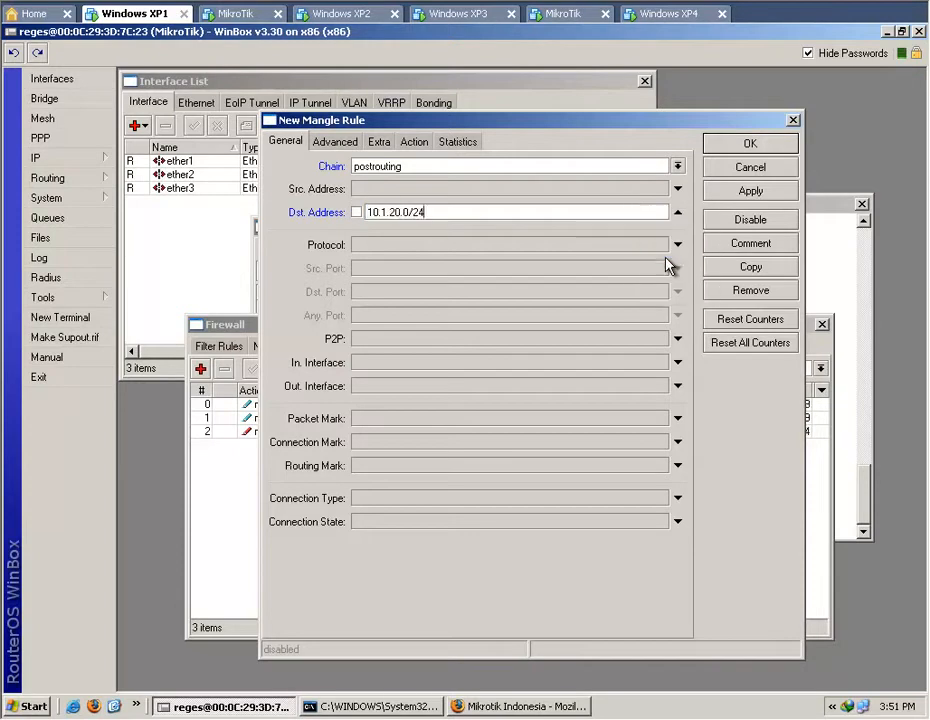
Restrict the new postrouting mangle rule to traffic with the connection mark all.cn.post.
{"action": "left_click", "coordinate": [676, 442]}
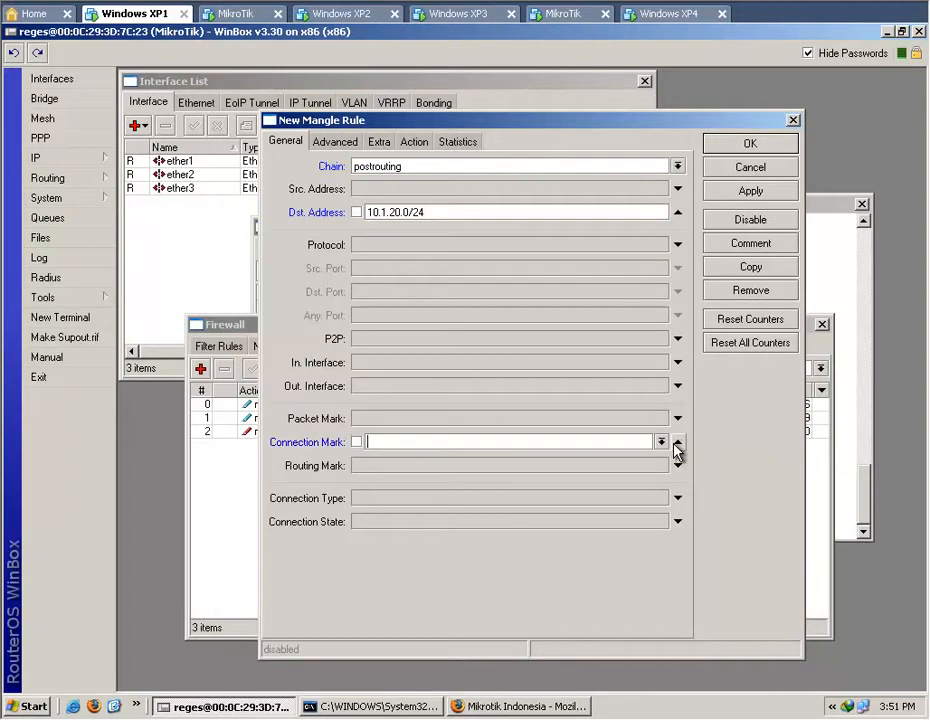
{"action": "left_click", "coordinate": [660, 442]}
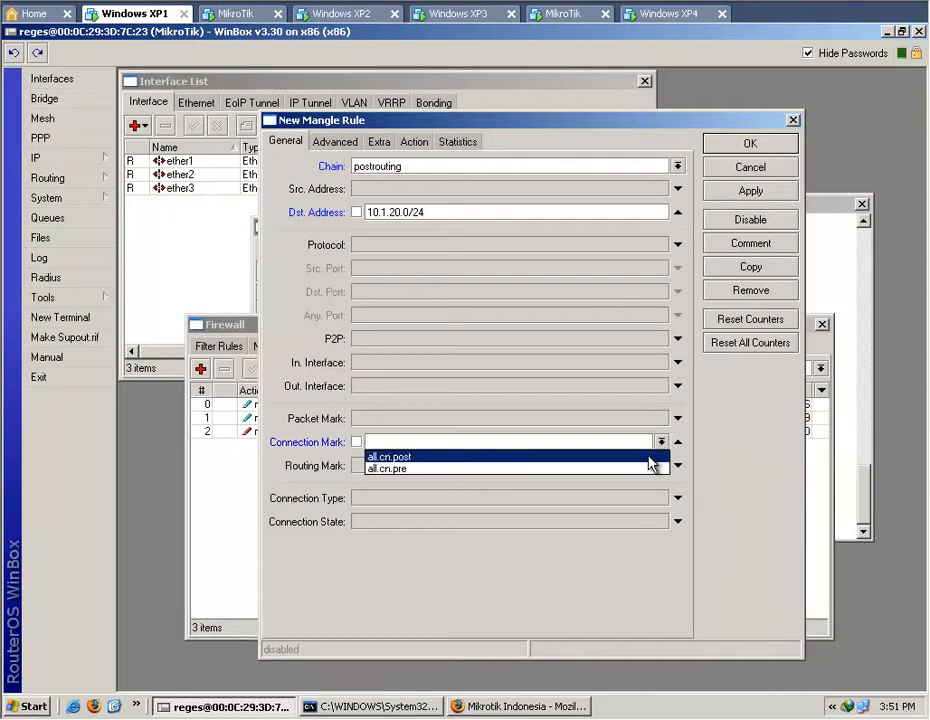
{"action": "left_click", "coordinate": [650, 457]}
{"action": "left_click", "coordinate": [587, 440]}
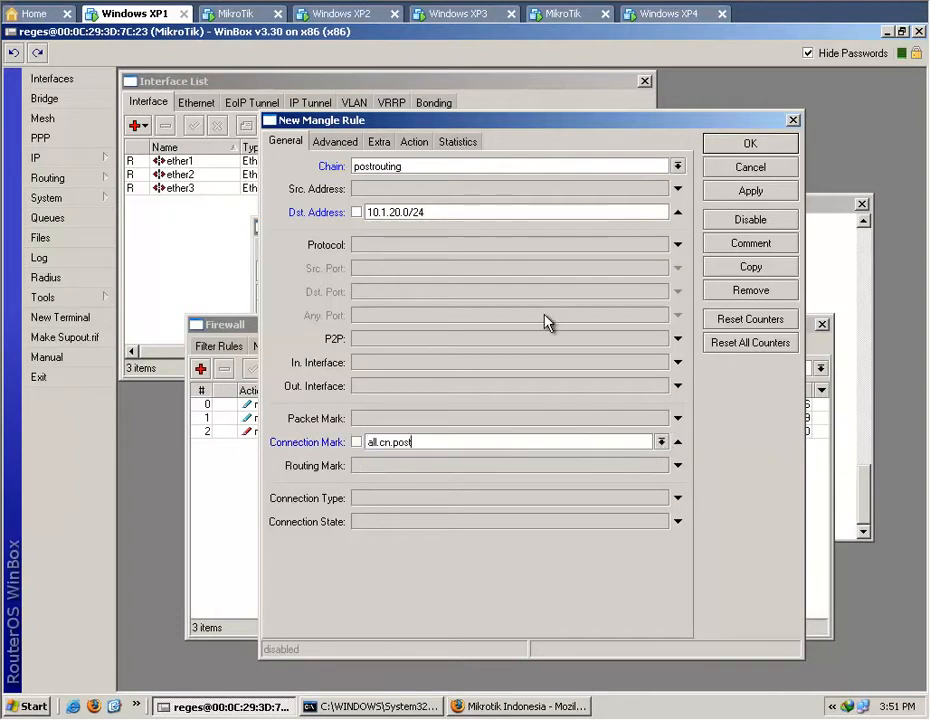
Make the postrouting rule mark packets with the new packet mark all.packet.post and save it.
{"action": "left_click", "coordinate": [417, 143]}
{"action": "left_click", "coordinate": [678, 166]}
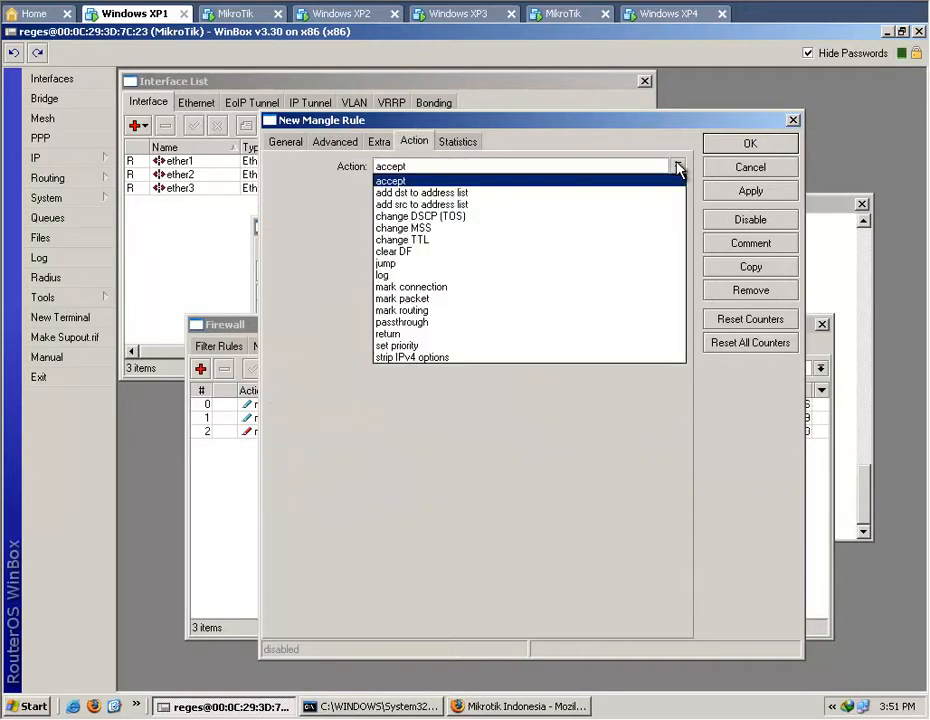
{"action": "left_click", "coordinate": [619, 298]}
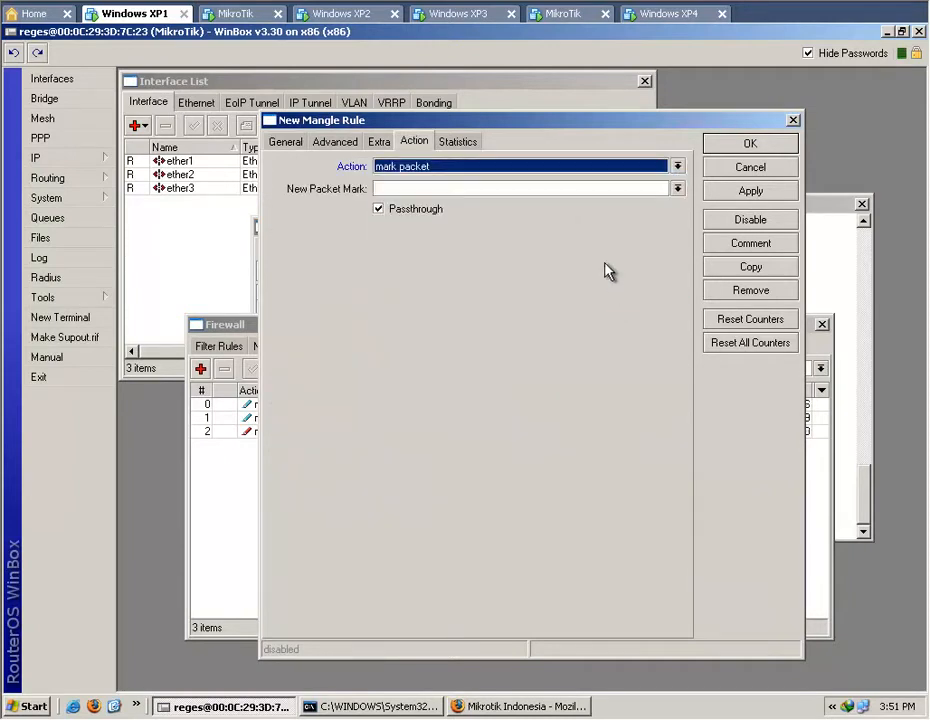
{"action": "left_click", "coordinate": [565, 188]}
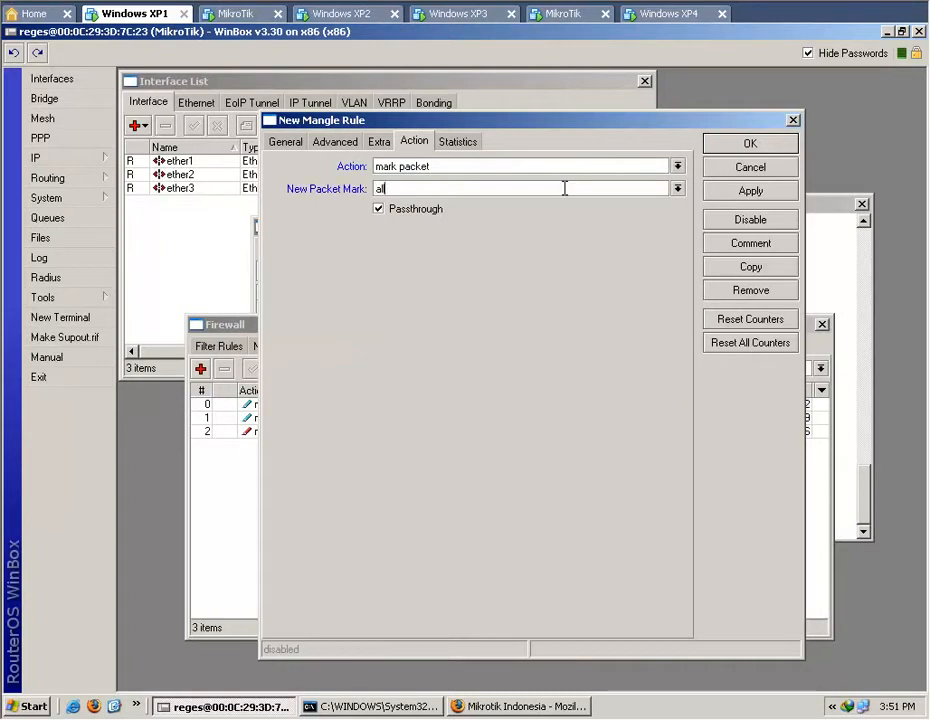
{"action": "type", "text": "all.packet.post"}
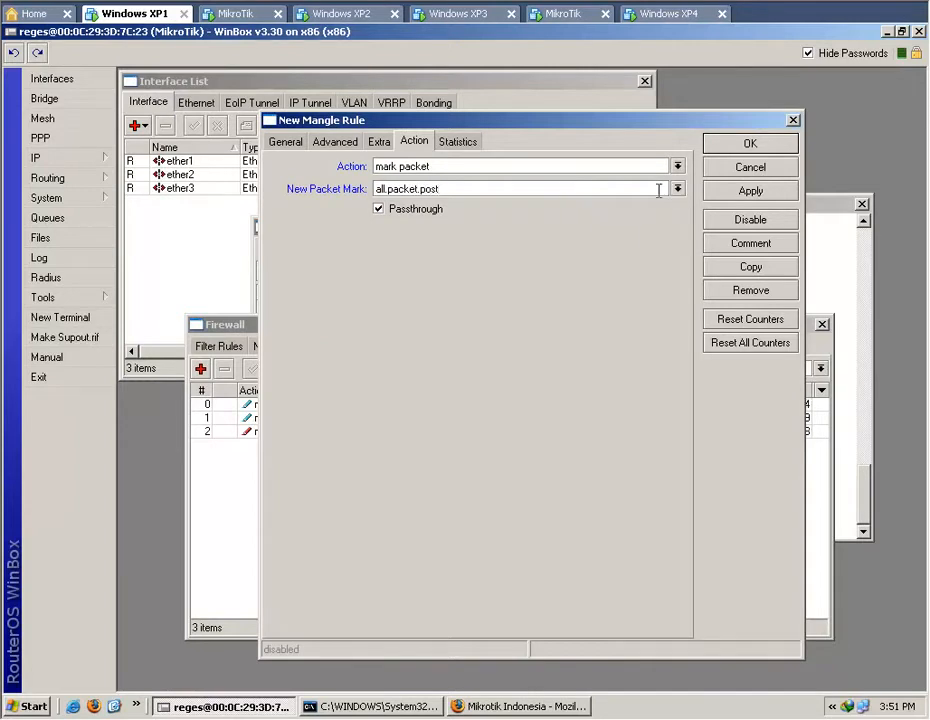
{"action": "left_click", "coordinate": [727, 193]}
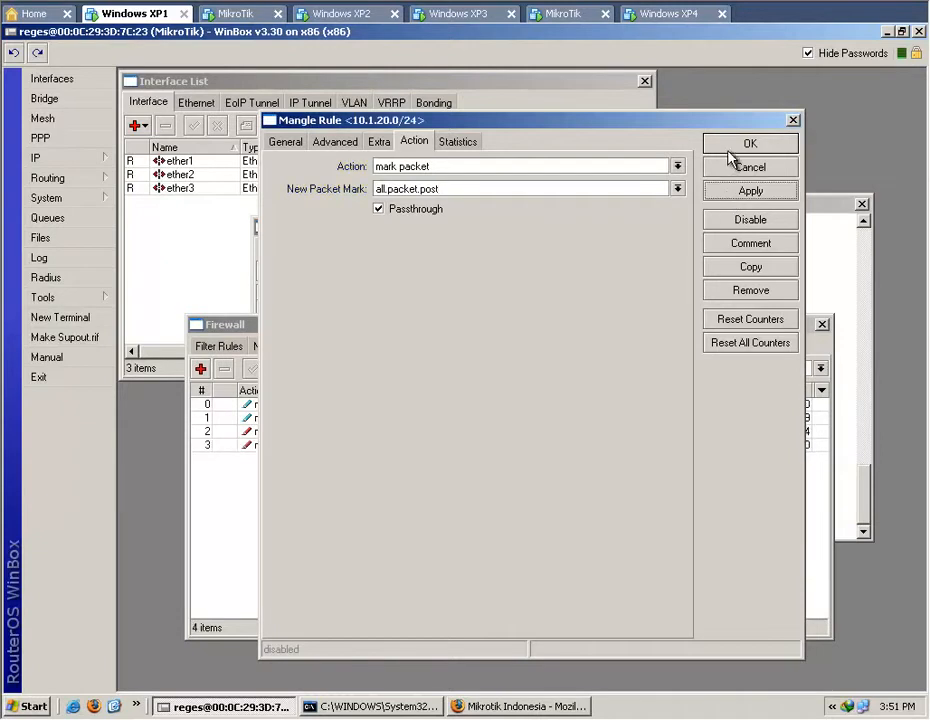
{"action": "left_click", "coordinate": [730, 147]}
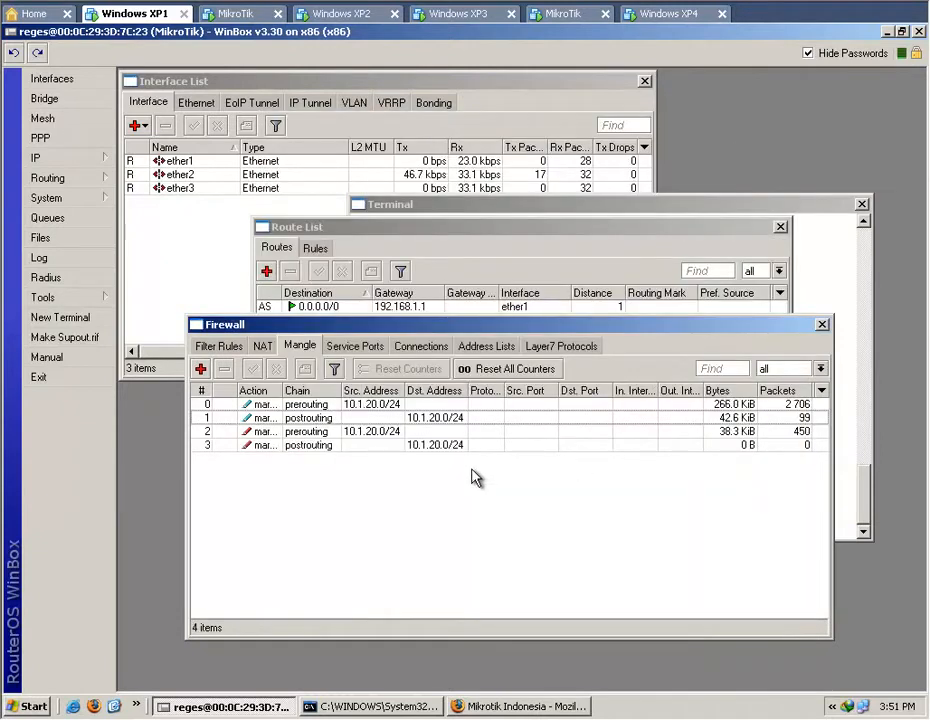
Add the comment ALL.CN to the prerouting rule that marks connections and save it.
{"action": "double_click", "coordinate": [373, 405]}
{"action": "left_click", "coordinate": [740, 246]}
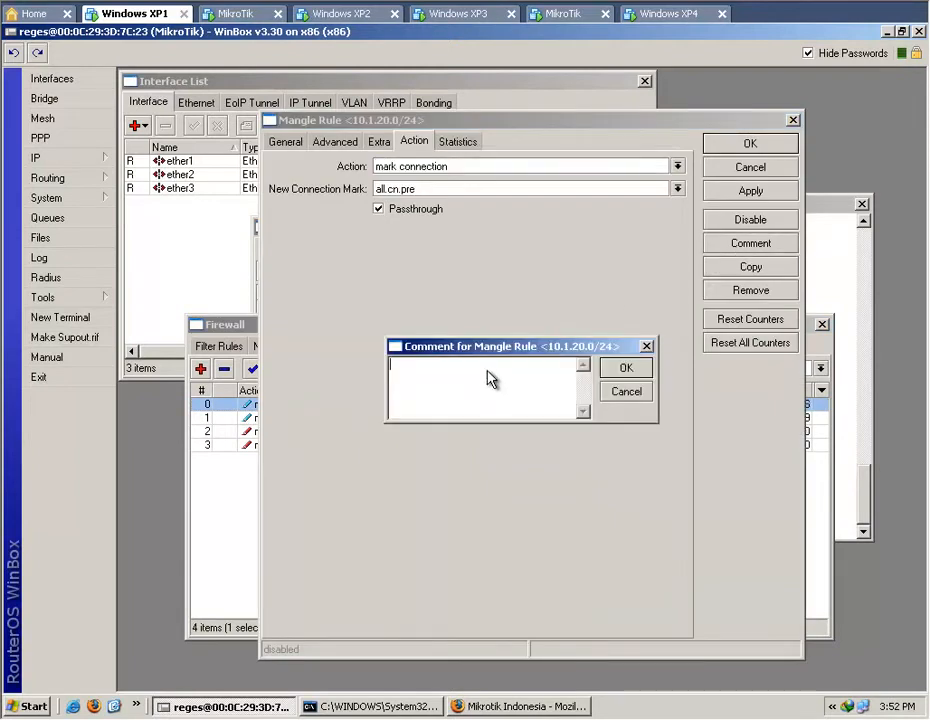
{"action": "type", "text": "ALL"}
{"action": "type", "text": ".CN"}
{"action": "left_click", "coordinate": [627, 370]}
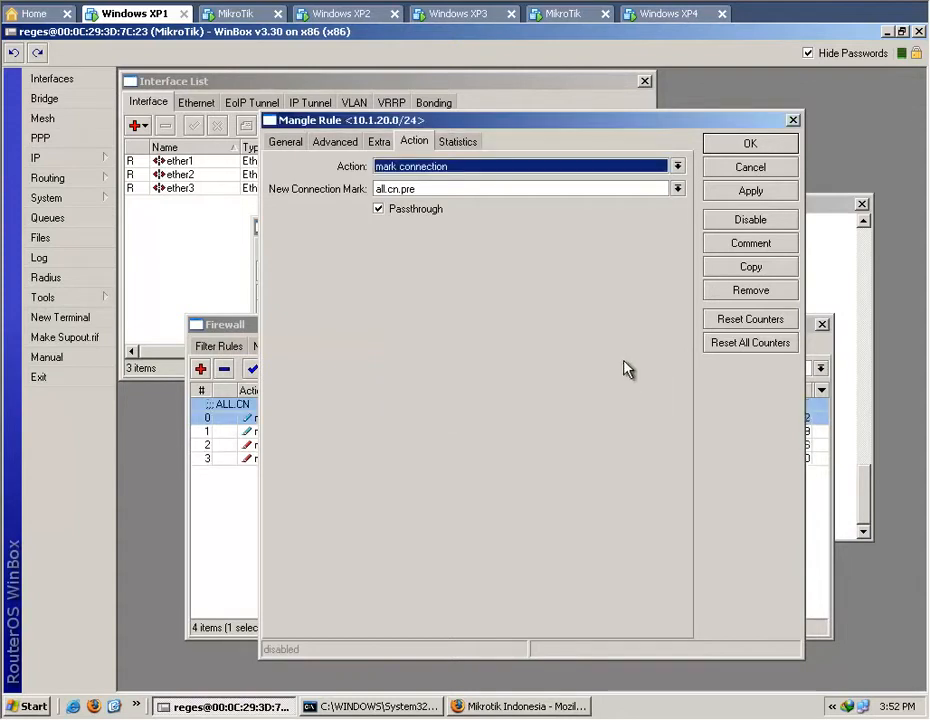
{"action": "left_click", "coordinate": [765, 148]}
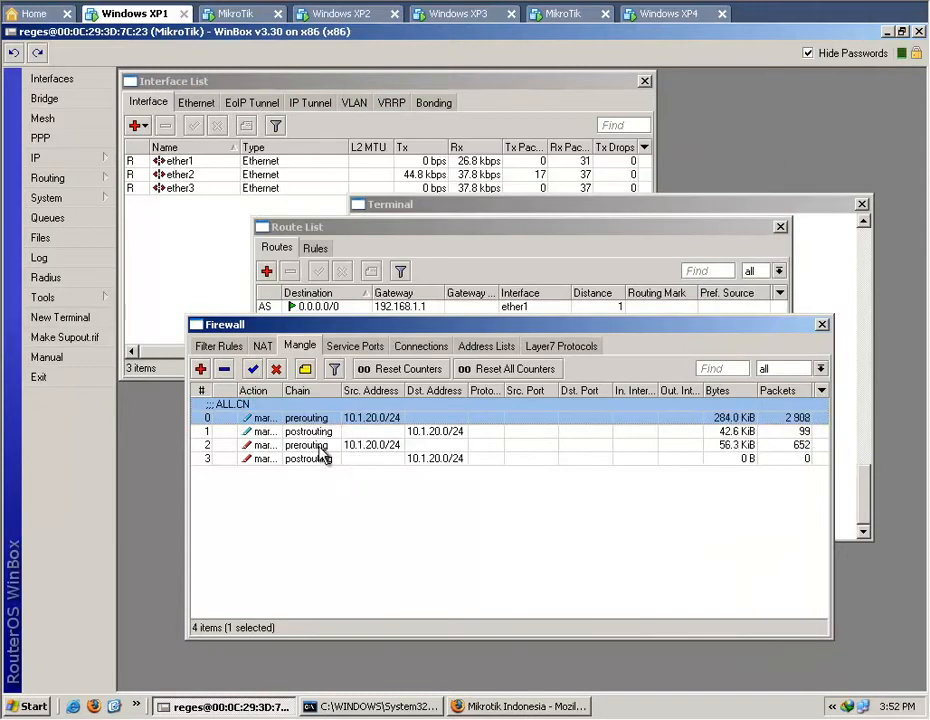
Add the comment ALL.PACKET to the prerouting rule that marks packets and save it.
{"action": "double_click", "coordinate": [322, 446]}
{"action": "left_click", "coordinate": [748, 243]}
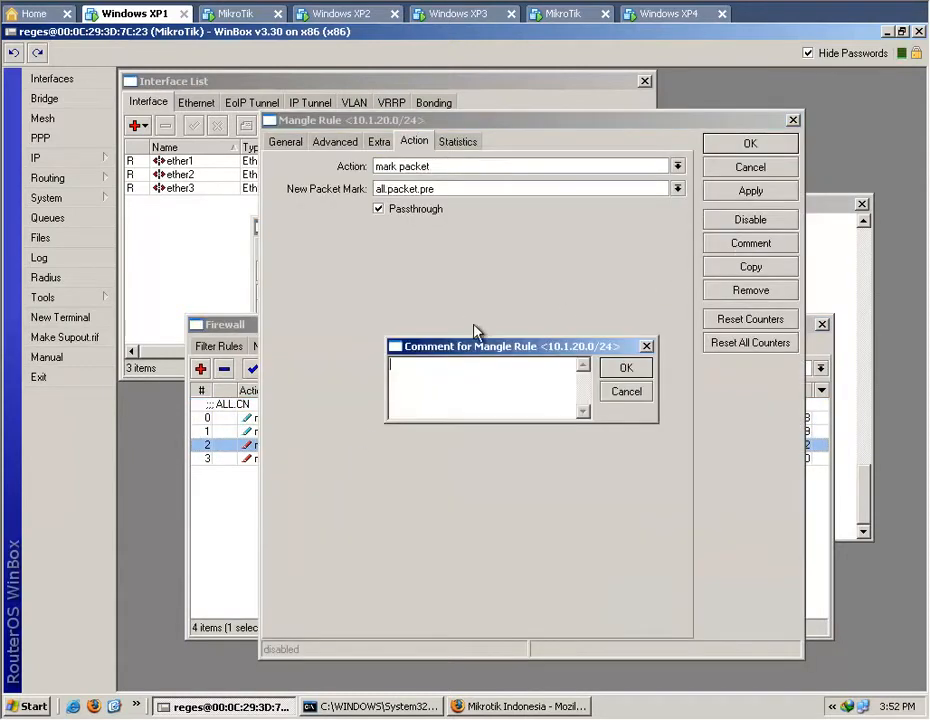
{"action": "type", "text": "ALL.PACKET"}
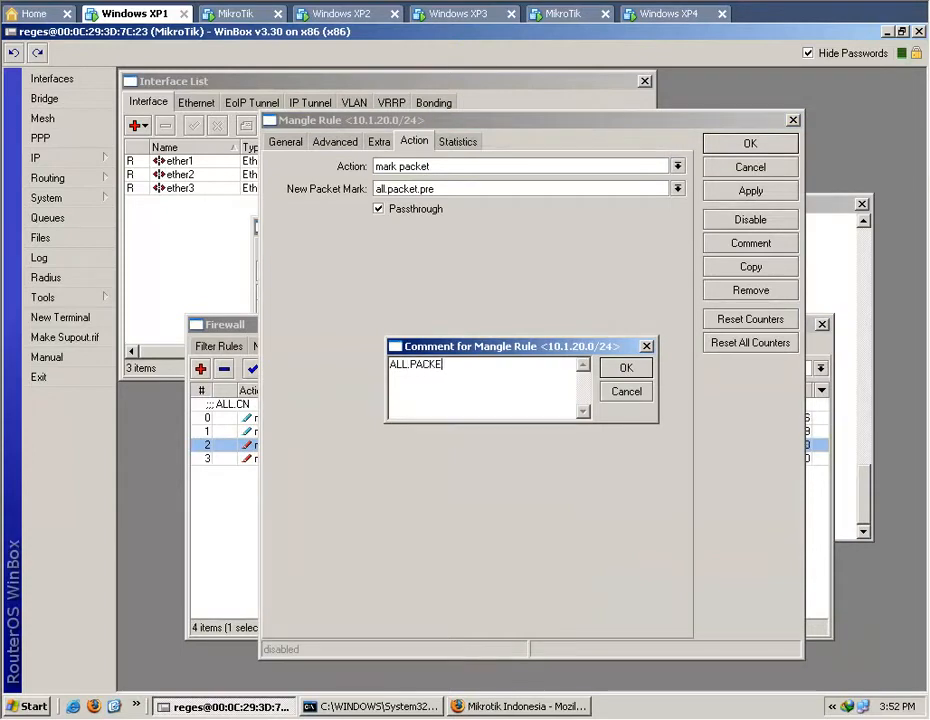
{"action": "left_click", "coordinate": [648, 368]}
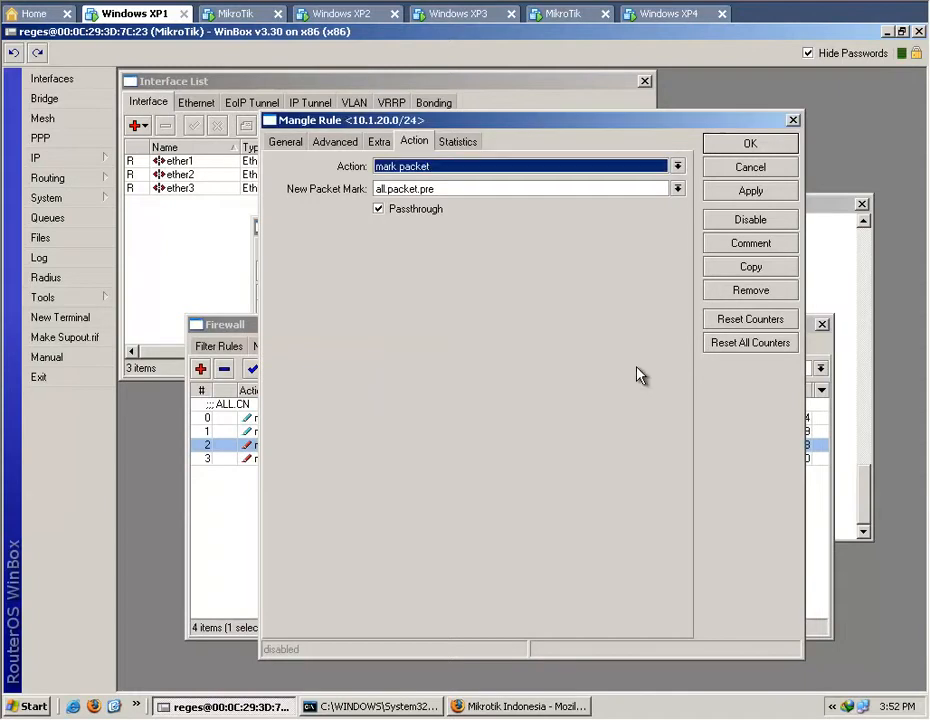
{"action": "left_click", "coordinate": [745, 145]}
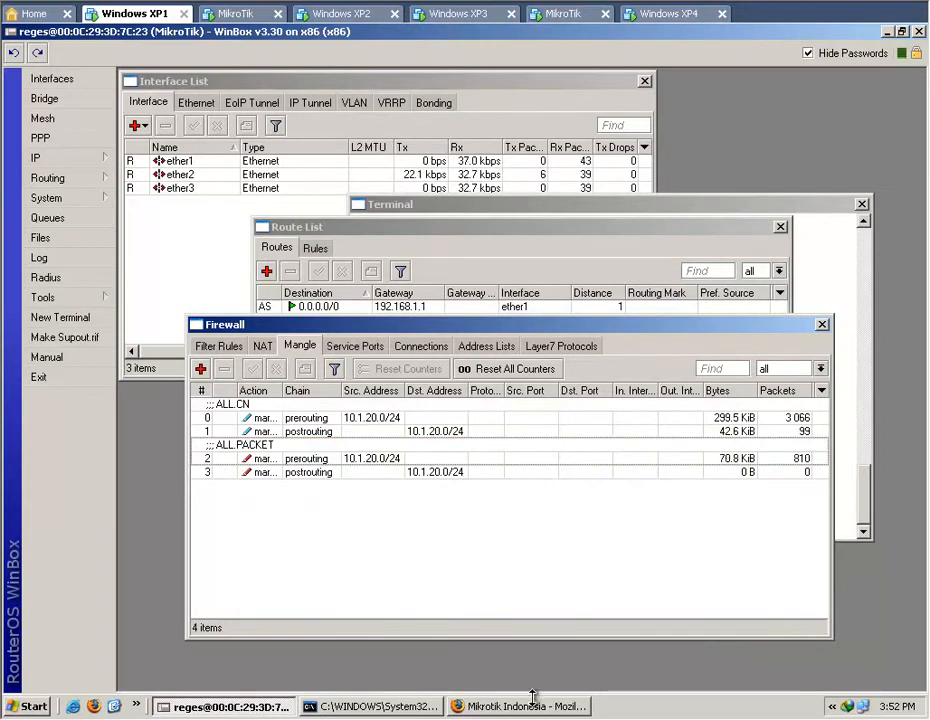
Load shelter-games.com in Firefox and check the traffic in the WinBox statistics of the postrouting packet-marking rule.
{"action": "double_click", "coordinate": [467, 474]}
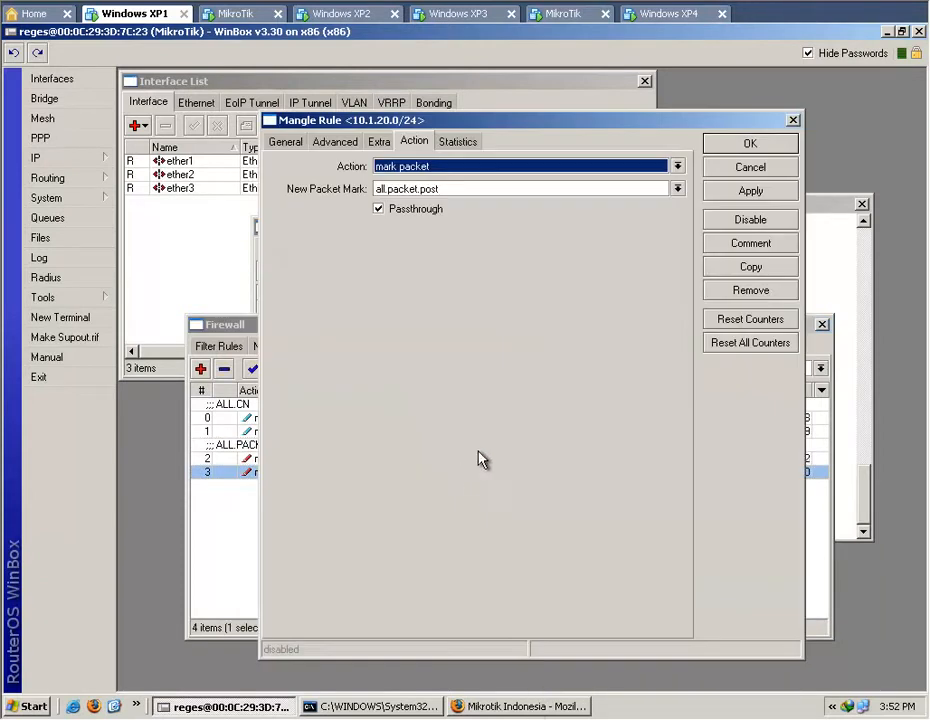
{"action": "left_click", "coordinate": [459, 142]}
{"action": "left_click", "coordinate": [519, 707]}
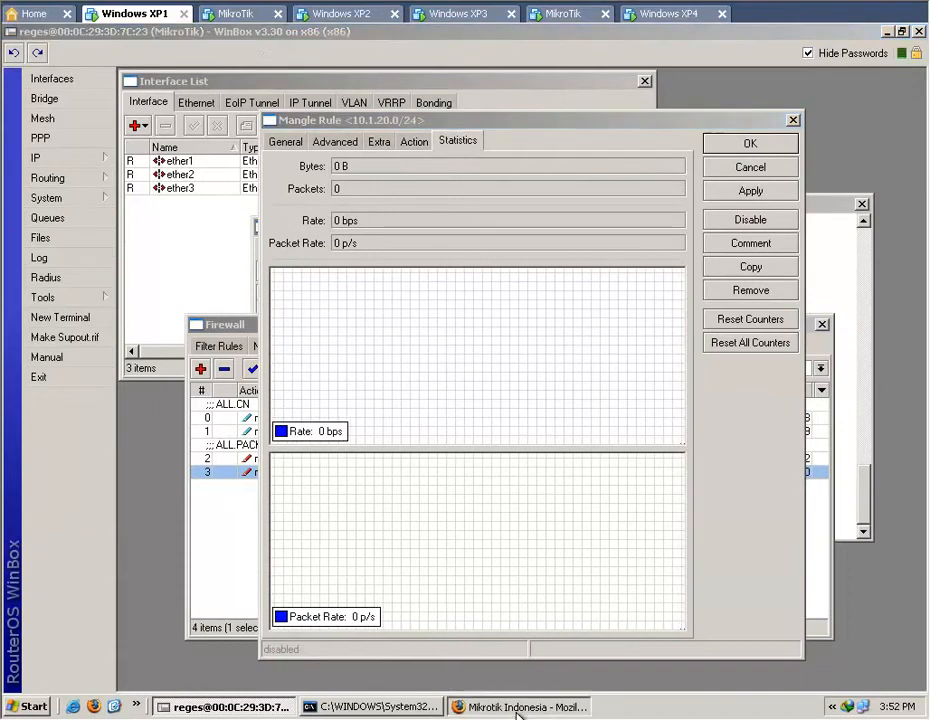
{"action": "left_click", "coordinate": [326, 81]}
{"action": "type", "text": "shelter-games.com"}
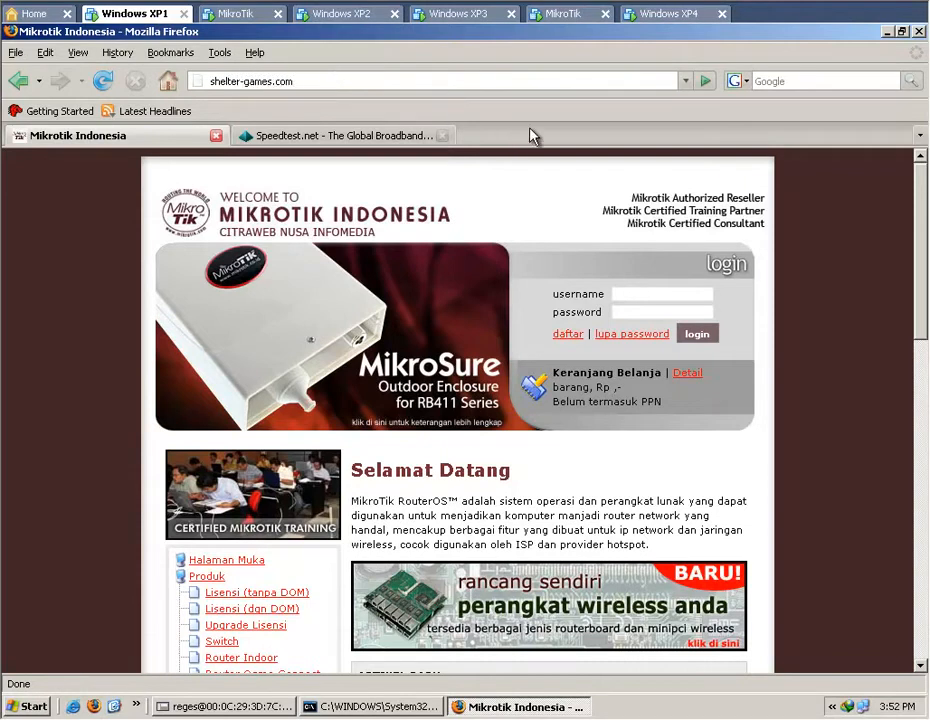
{"action": "key", "text": "Return"}
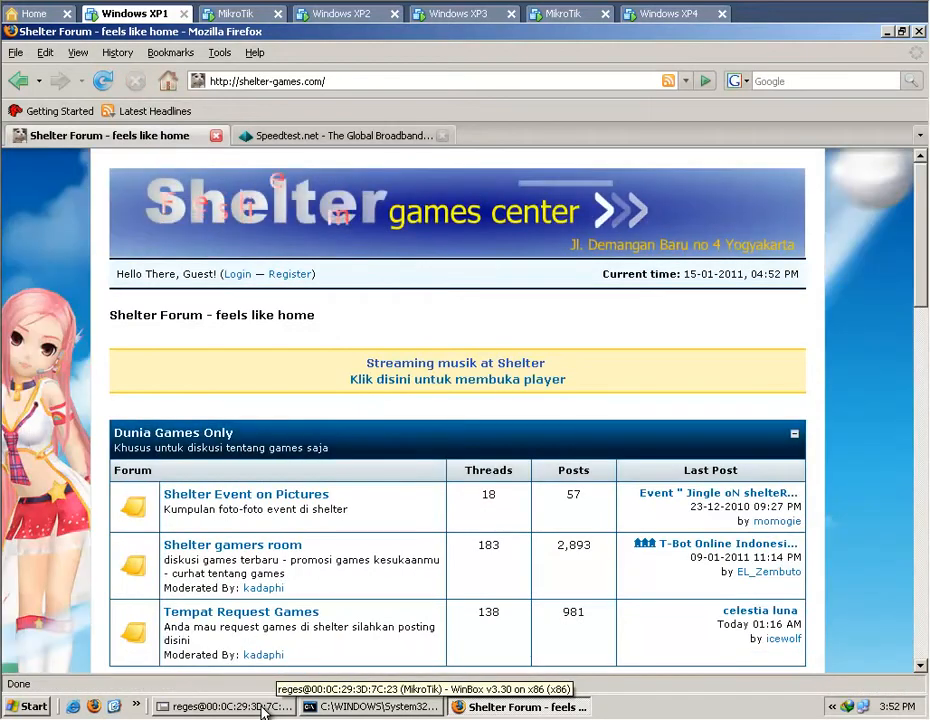
{"action": "left_click", "coordinate": [263, 710]}
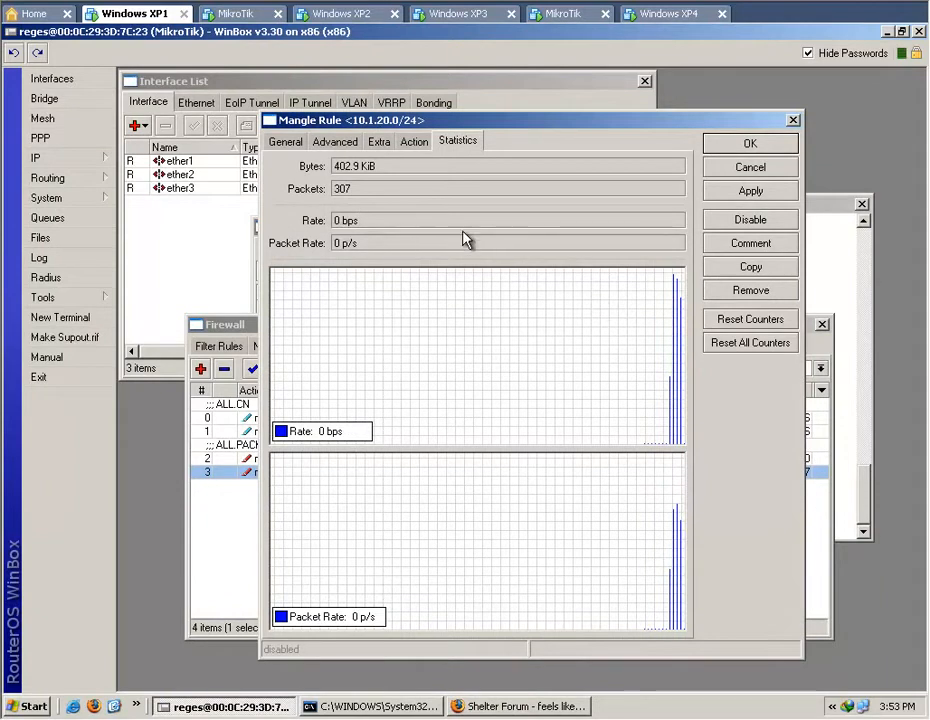
Run the Speedtest.net test again in Firefox and return to the postrouting rule's statistics in WinBox.
{"action": "left_click", "coordinate": [487, 708]}
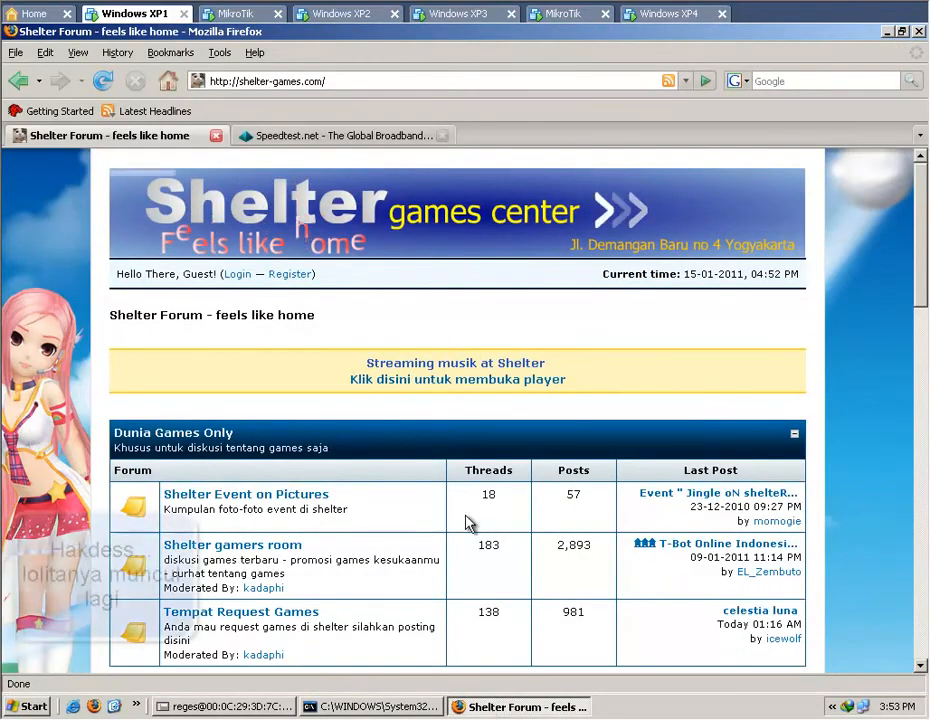
{"action": "left_click", "coordinate": [343, 140]}
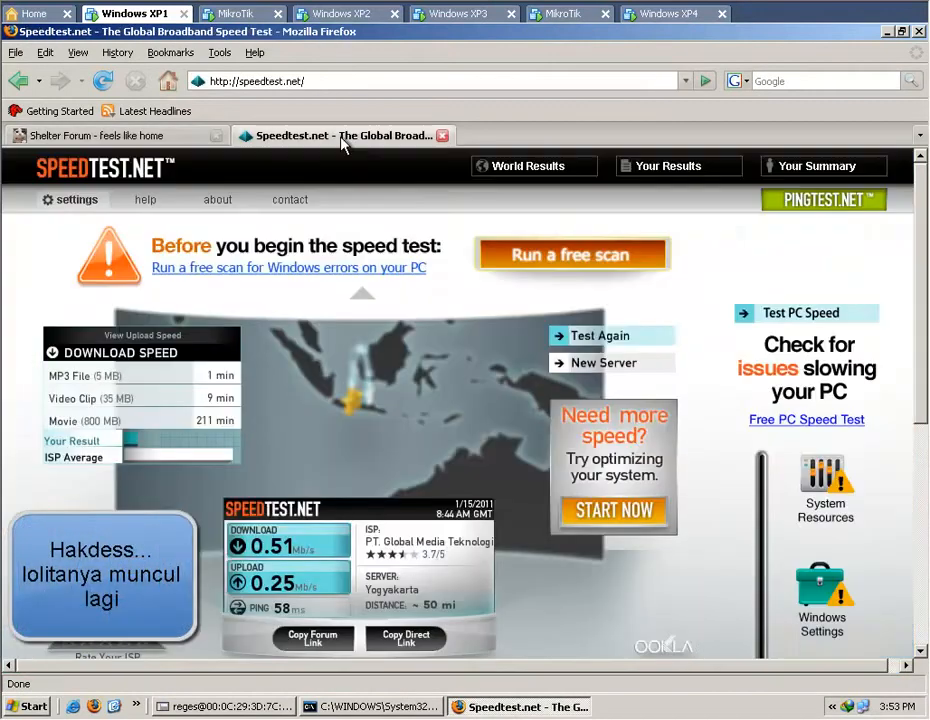
{"action": "left_click", "coordinate": [596, 340]}
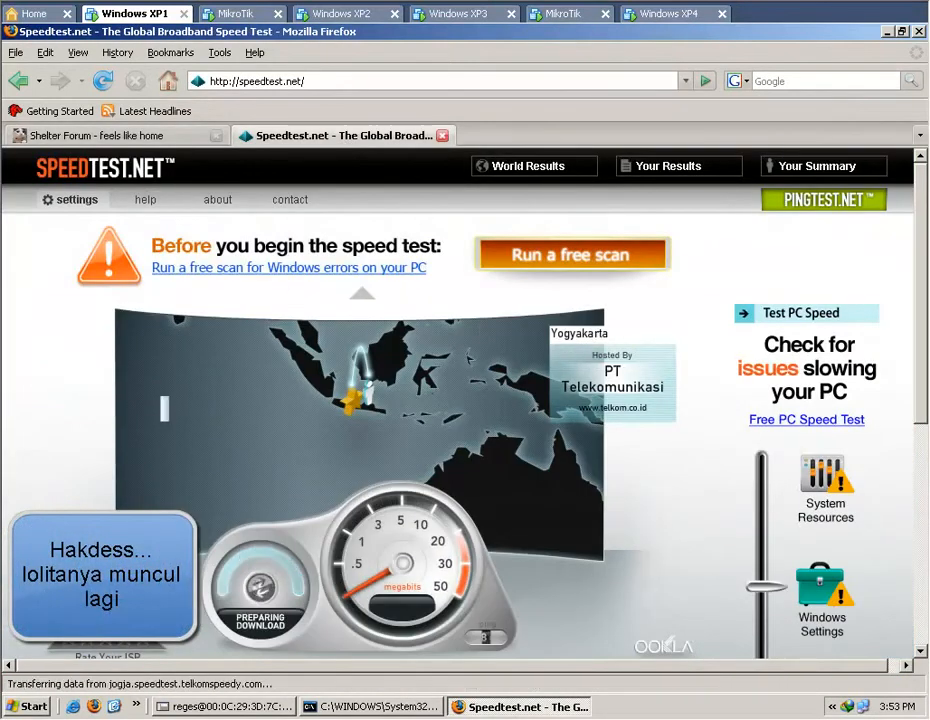
{"action": "left_click", "coordinate": [236, 708]}
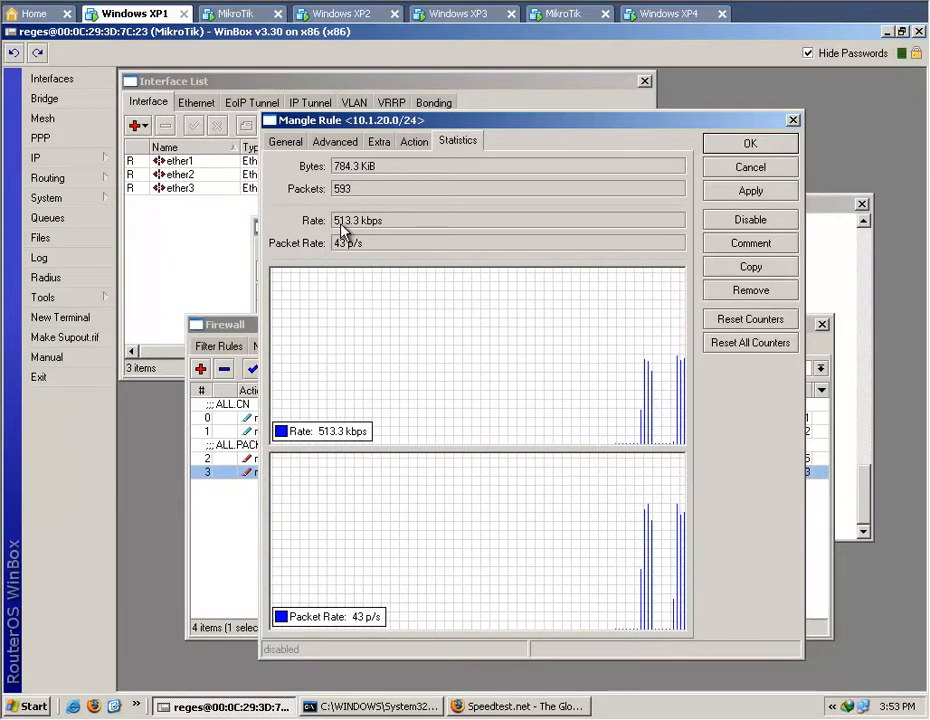
Show the statistics of the prerouting packet-marking rule alongside those of the postrouting rule.
{"action": "left_click_drag", "start_coordinate": [546, 120], "coordinate": [680, 72]}
{"action": "left_click", "coordinate": [376, 486]}
{"action": "double_click", "coordinate": [372, 458]}
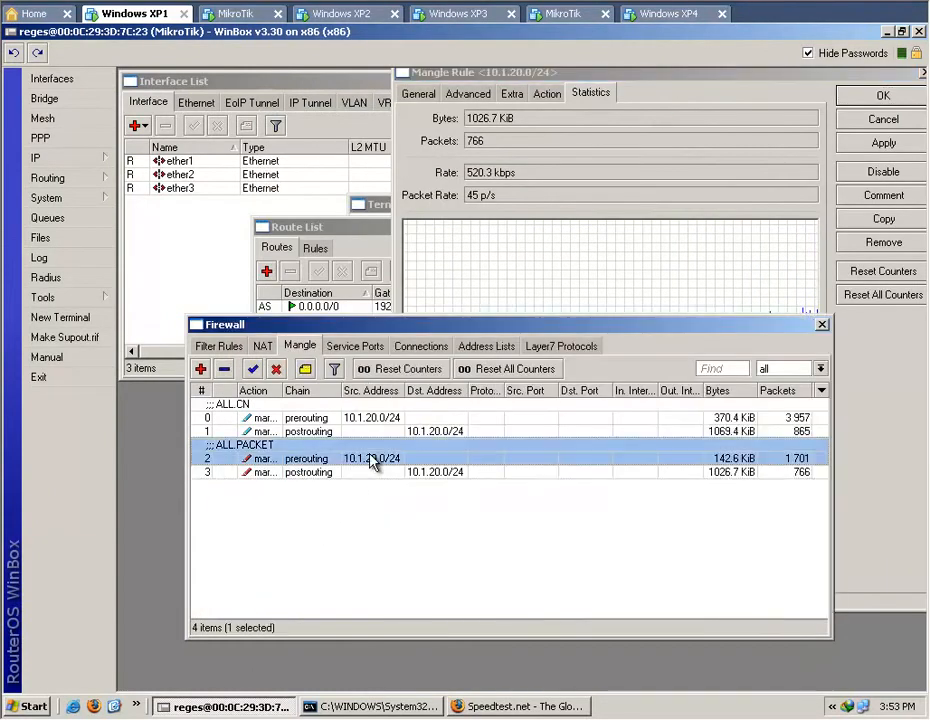
{"action": "left_click", "coordinate": [458, 142]}
{"action": "left_click_drag", "start_coordinate": [531, 131], "coordinate": [437, 126]}
{"action": "left_click", "coordinate": [885, 478]}
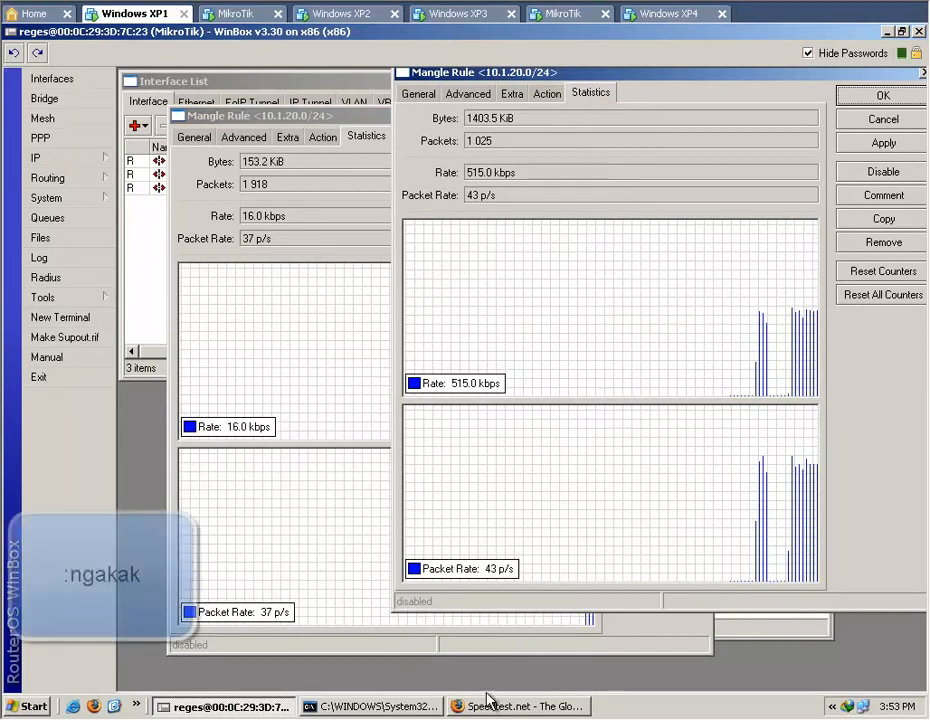
Compare the speed test in Firefox with the statistics of both packet-marking rules in WinBox, and close both rules.
{"action": "left_click", "coordinate": [513, 707]}
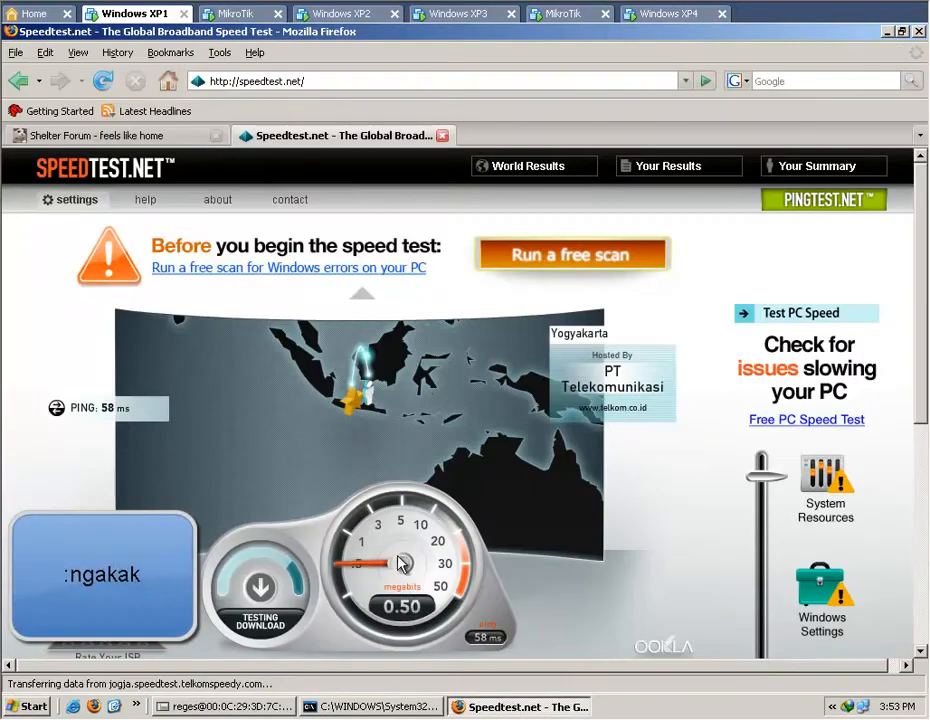
{"action": "left_click", "coordinate": [239, 711]}
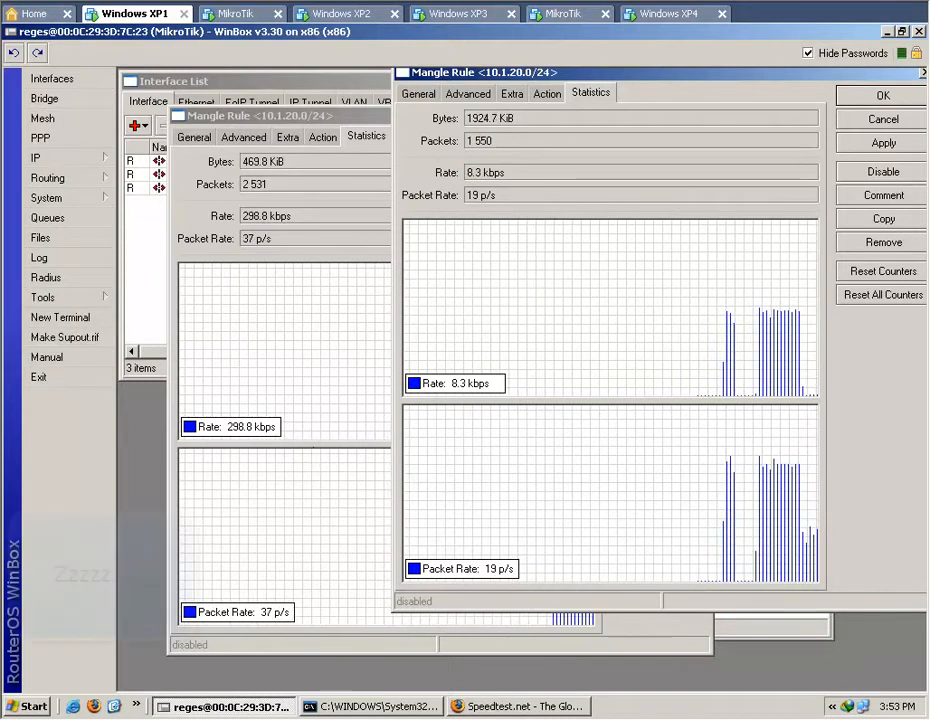
{"action": "left_click", "coordinate": [492, 709]}
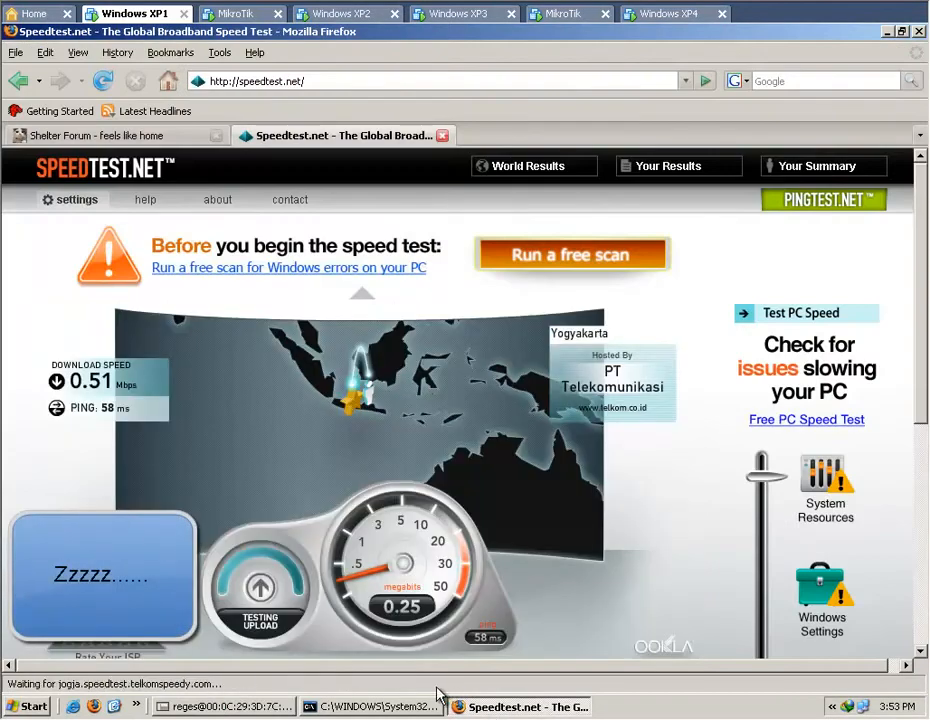
{"action": "left_click", "coordinate": [232, 708]}
{"action": "left_click", "coordinate": [385, 311]}
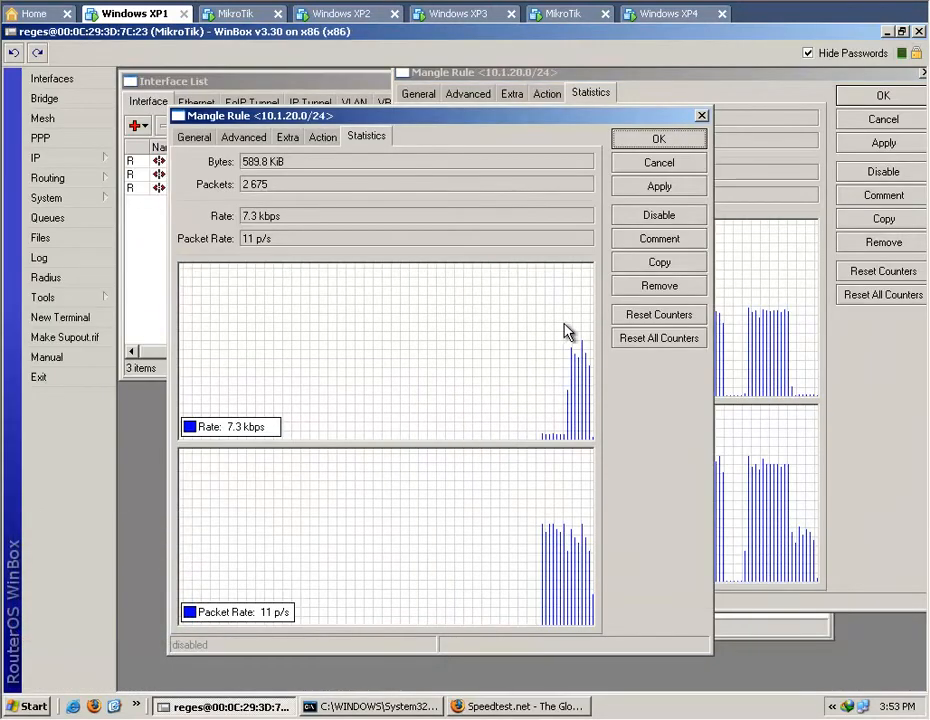
{"action": "left_click", "coordinate": [703, 116]}
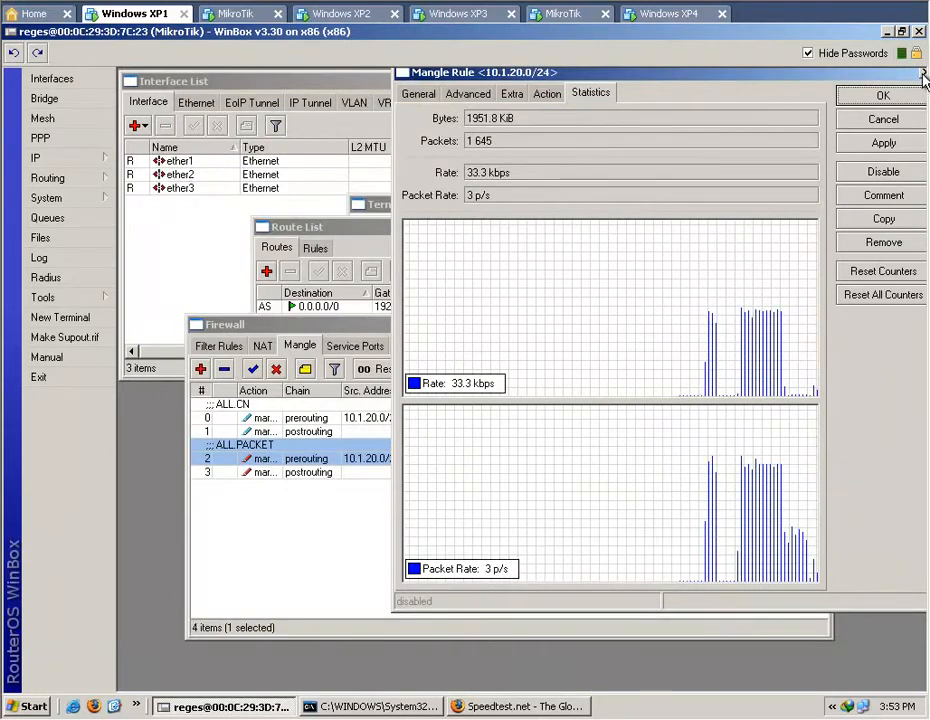
{"action": "left_click", "coordinate": [923, 90]}
{"action": "left_click", "coordinate": [512, 523]}
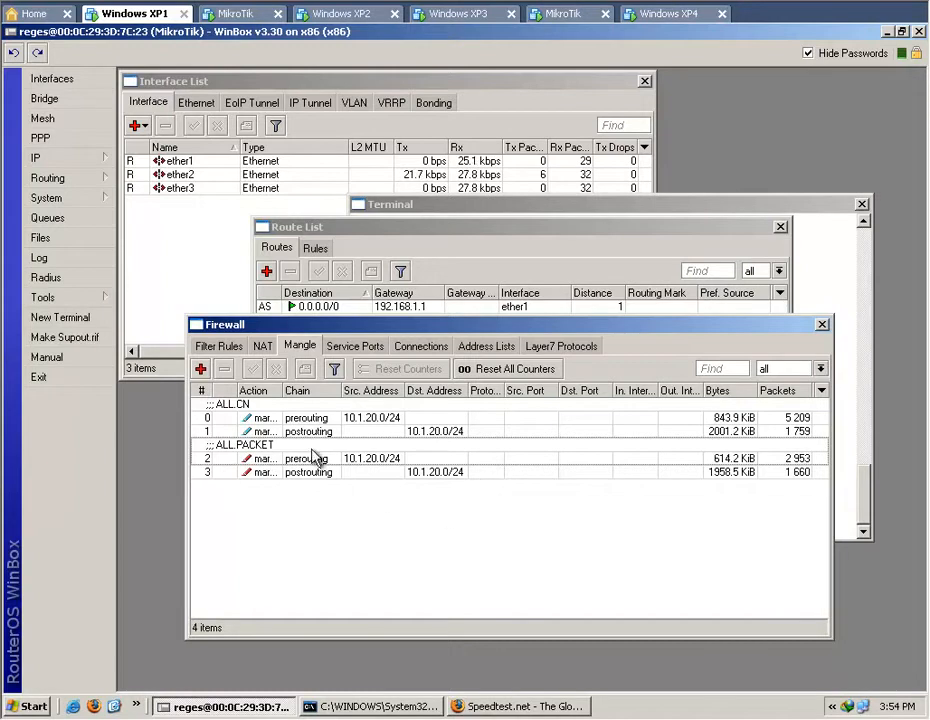
Start a new prerouting mangle rule with source address 10.1.20.1 and copy that address.
{"action": "left_click", "coordinate": [201, 372]}
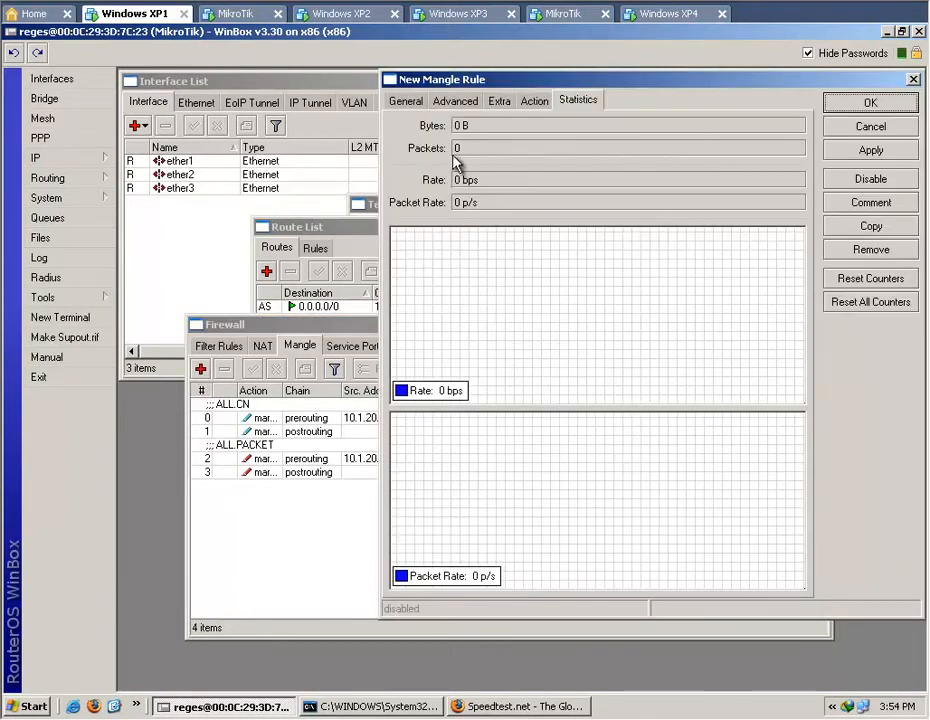
{"action": "left_click", "coordinate": [405, 100]}
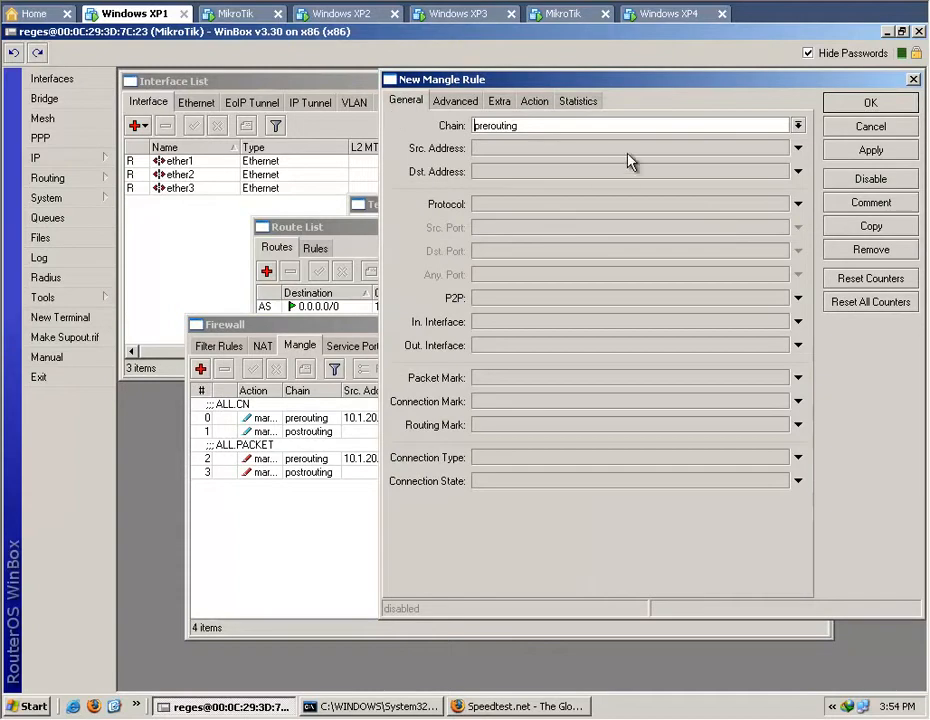
{"action": "left_click", "coordinate": [798, 148]}
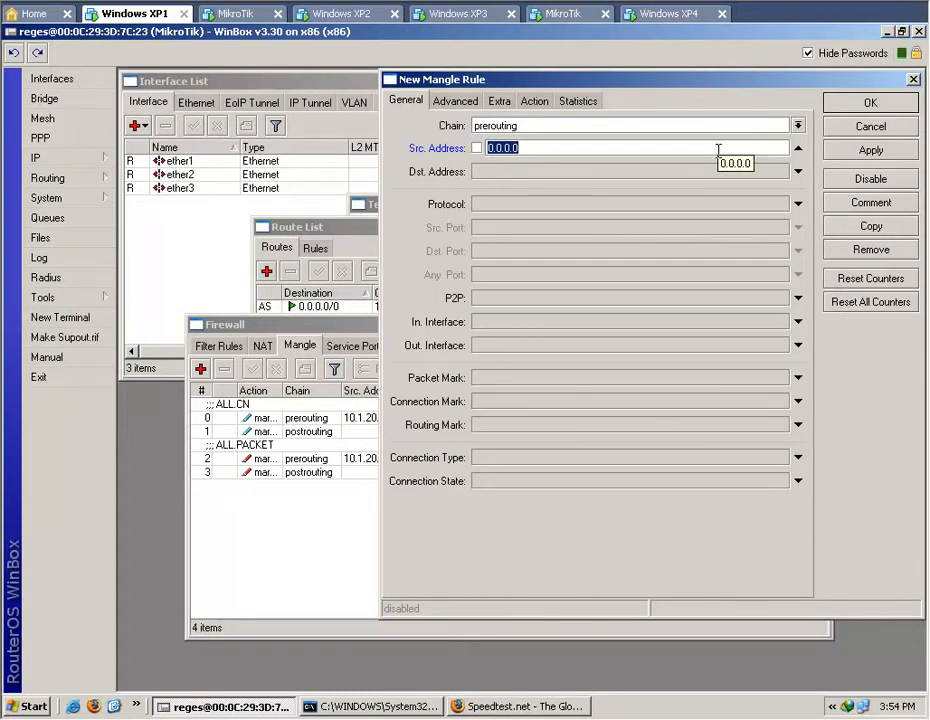
{"action": "type", "text": "100"}
{"action": "key", "text": "BackSpace"}
{"action": "right_click", "coordinate": [718, 150]}
{"action": "left_click", "coordinate": [716, 145]}
{"action": "double_click", "coordinate": [716, 145]}
{"action": "right_click", "coordinate": [716, 145]}
{"action": "left_click", "coordinate": [750, 200]}
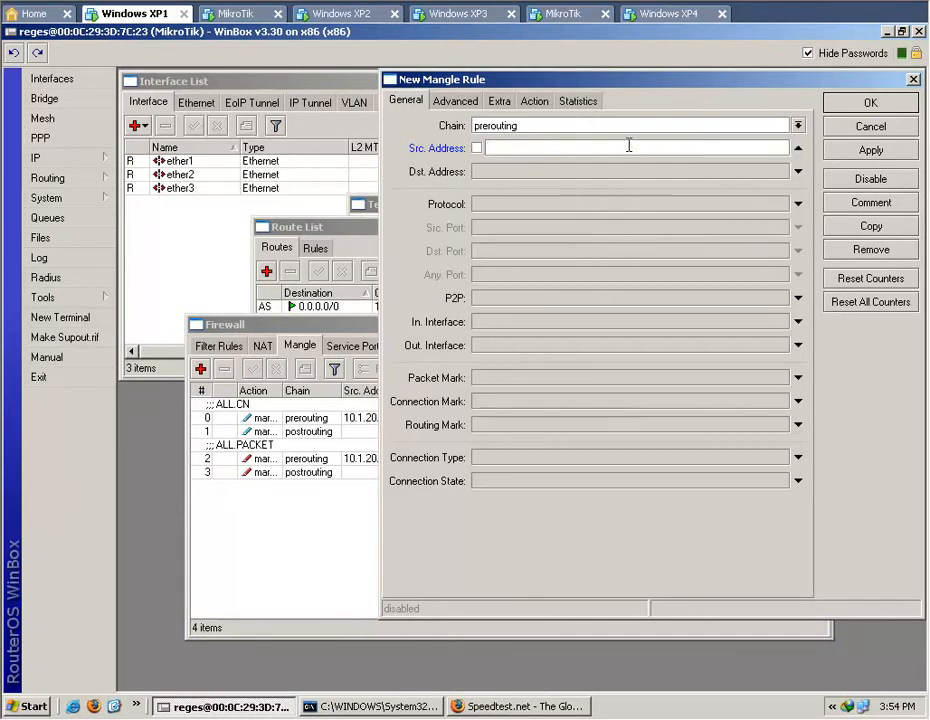
{"action": "type", "text": "10.1.20"}
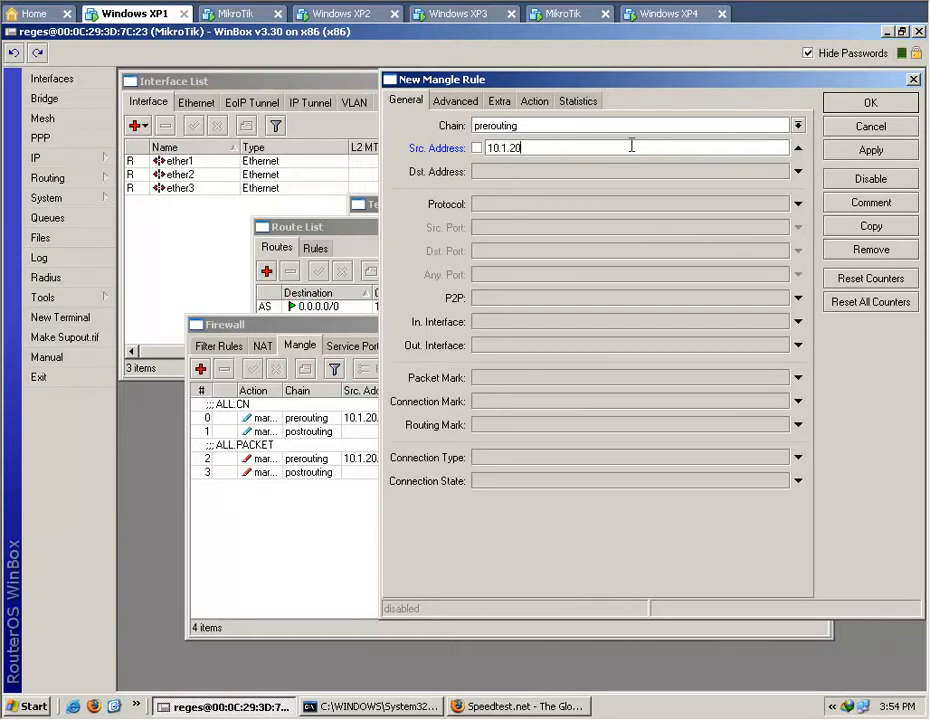
{"action": "type", "text": ".1"}
{"action": "double_click", "coordinate": [631, 146]}
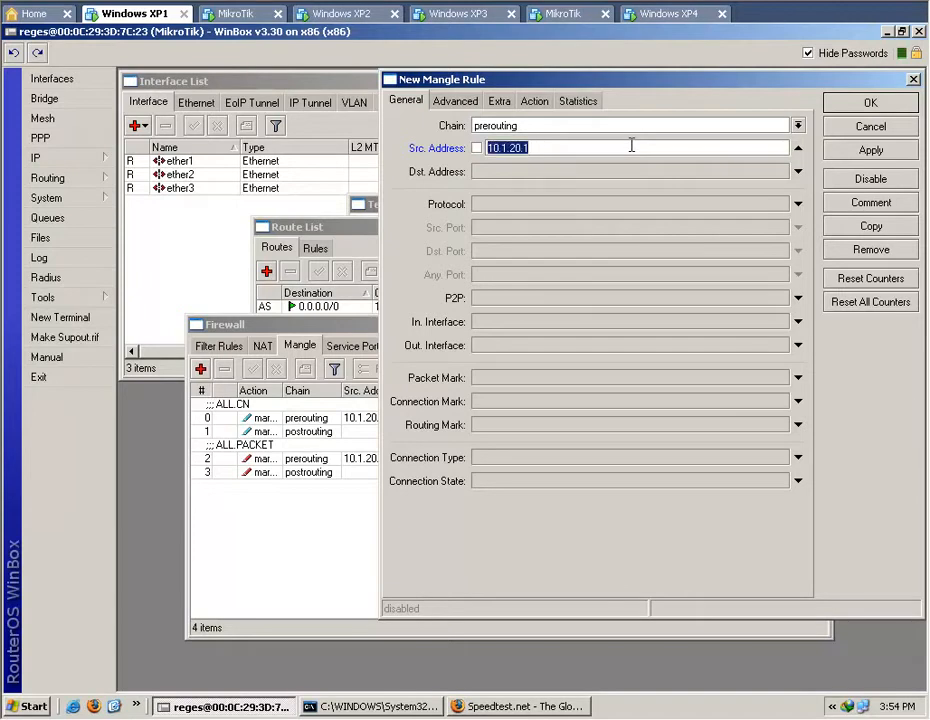
{"action": "right_click", "coordinate": [632, 146]}
{"action": "left_click", "coordinate": [660, 171]}
{"action": "left_click", "coordinate": [596, 148]}
Restrict the new prerouting rule to traffic with the connection mark all.cn.pre.
{"action": "left_click", "coordinate": [797, 404]}
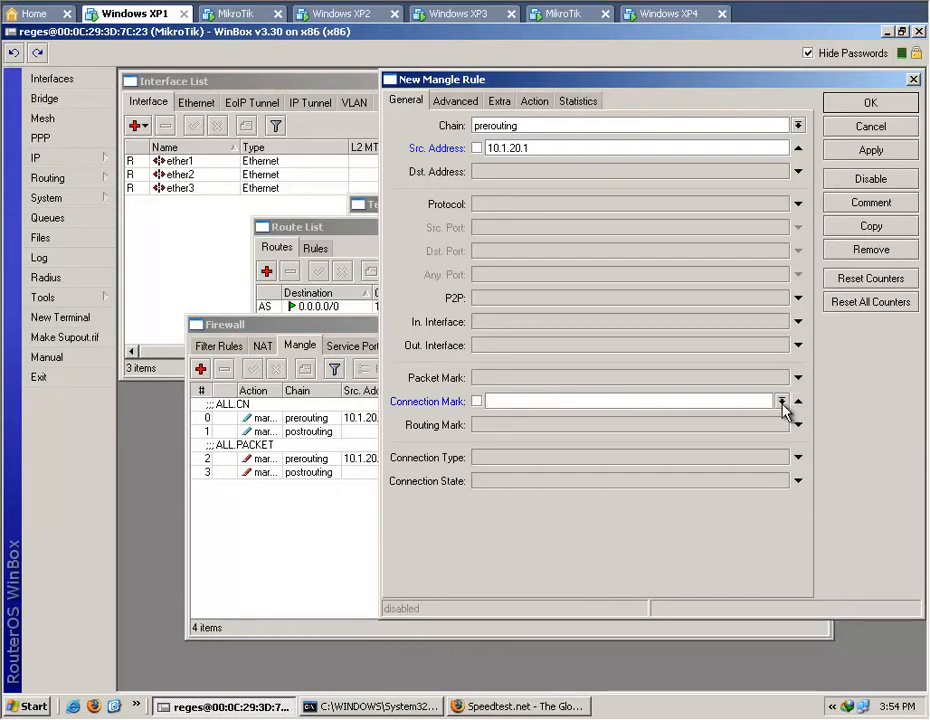
{"action": "left_click", "coordinate": [782, 402]}
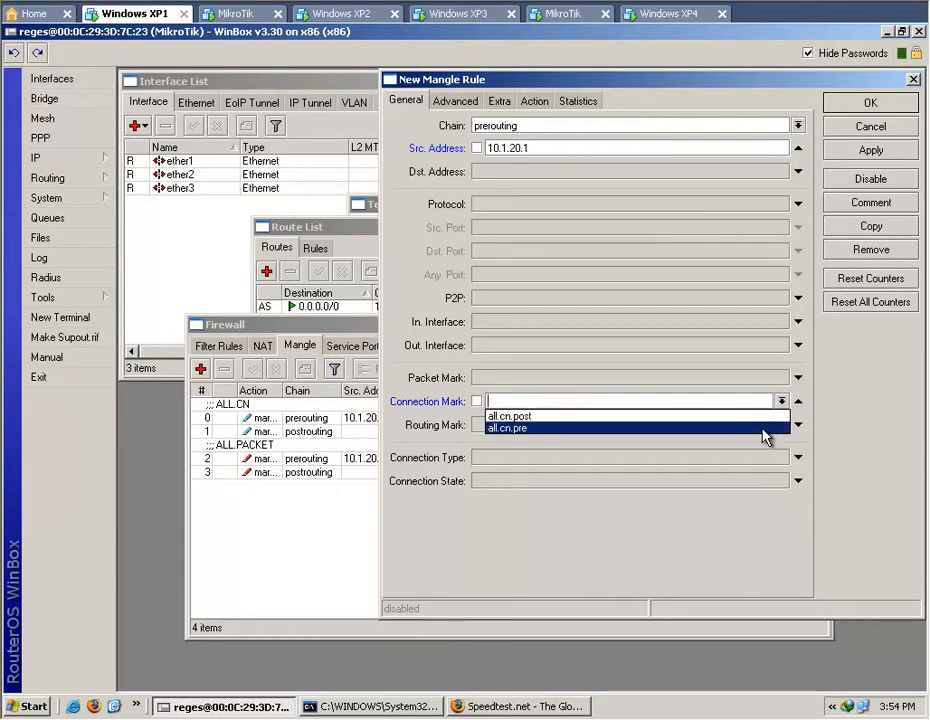
{"action": "left_click", "coordinate": [763, 428]}
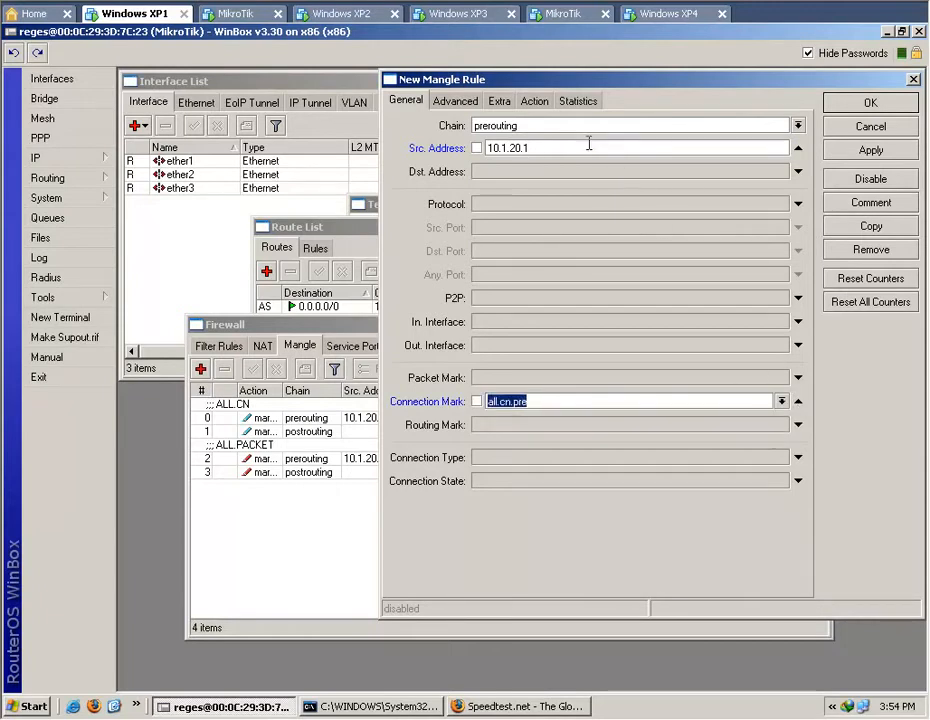
Make the rule for 10.1.20.1 mark packets with the new packet mark klien-001-up.
{"action": "left_click", "coordinate": [536, 102]}
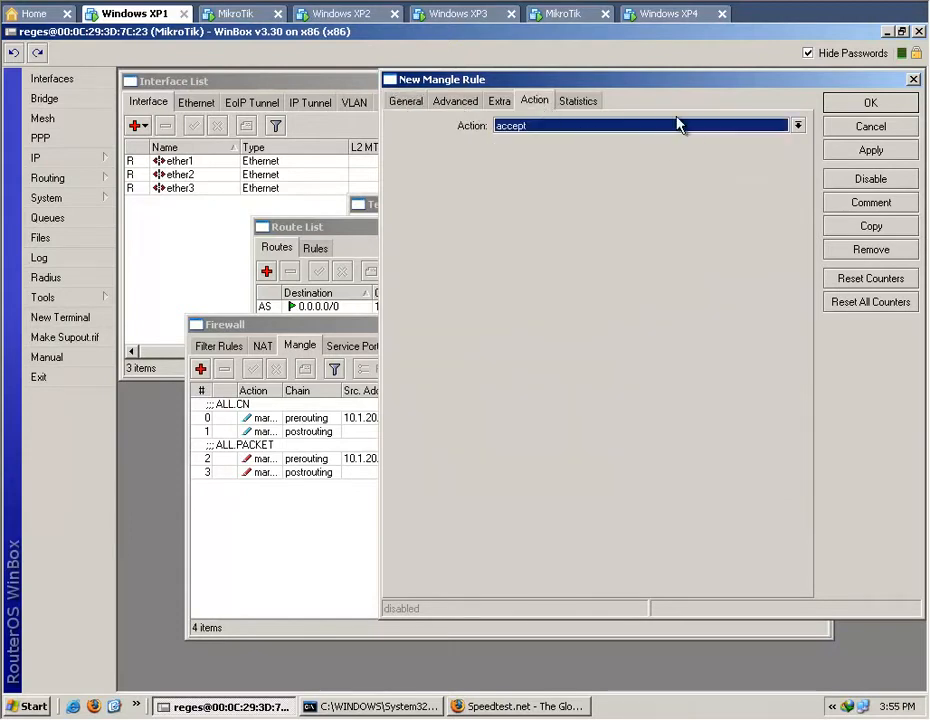
{"action": "left_click", "coordinate": [799, 127]}
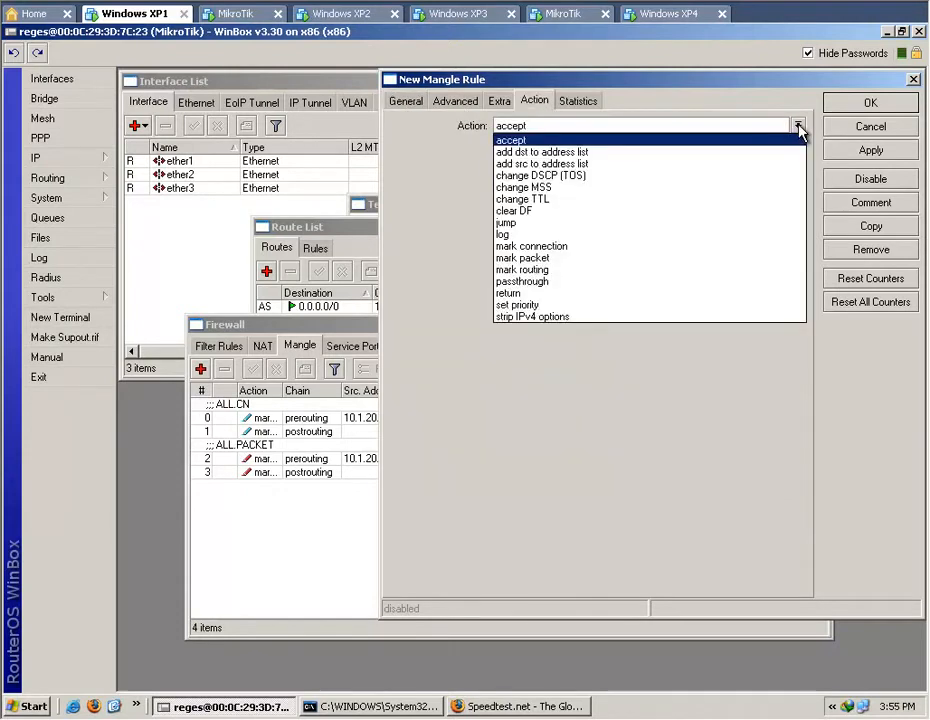
{"action": "left_click", "coordinate": [760, 258]}
{"action": "left_click", "coordinate": [652, 147]}
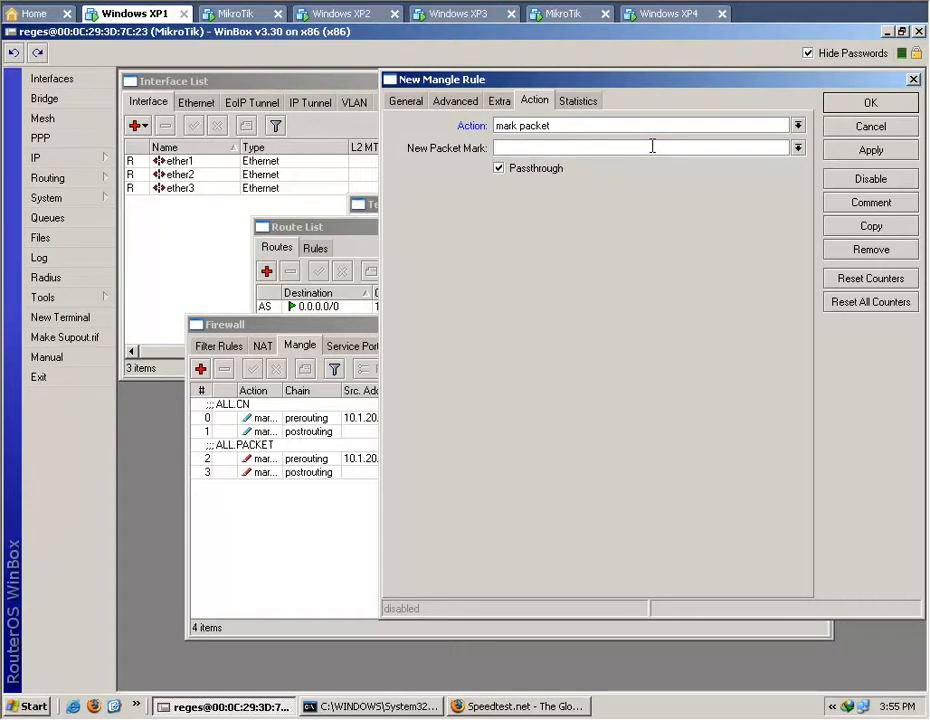
{"action": "type", "text": "klien-001-"}
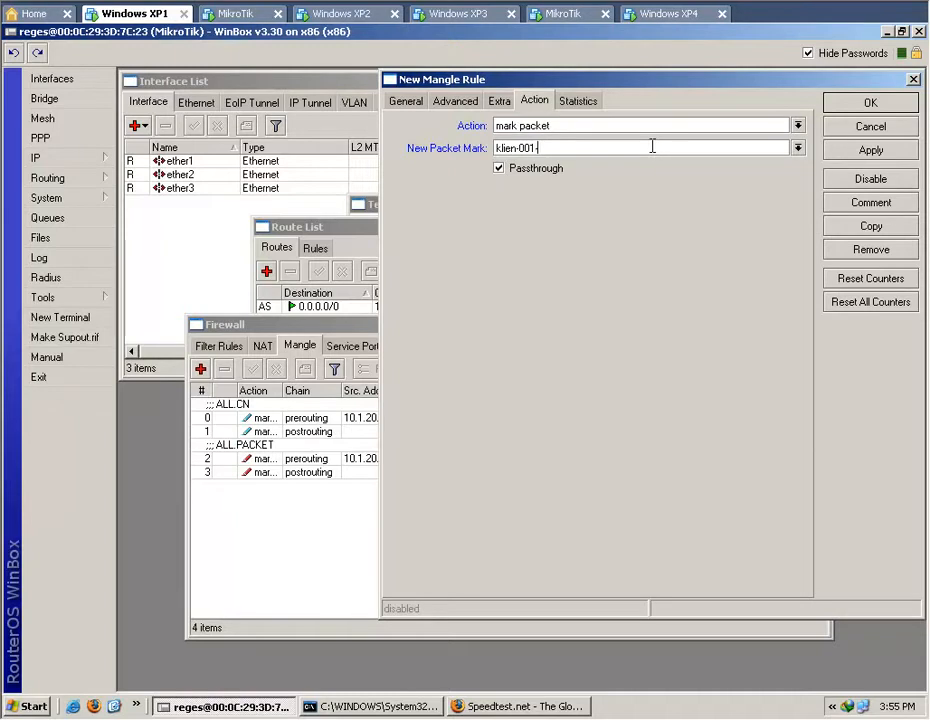
{"action": "type", "text": "up"}
Turn off passthrough for the klien-001-up rule, review its source address and connection mark, and apply the rule.
{"action": "left_click", "coordinate": [407, 103]}
{"action": "left_click", "coordinate": [562, 149]}
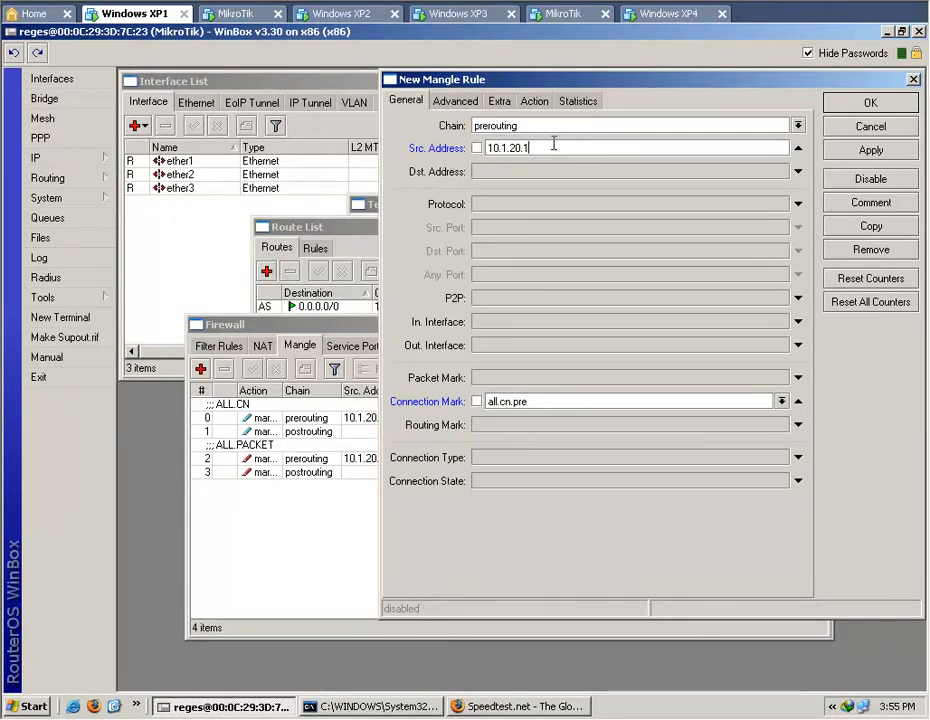
{"action": "left_click", "coordinate": [536, 103]}
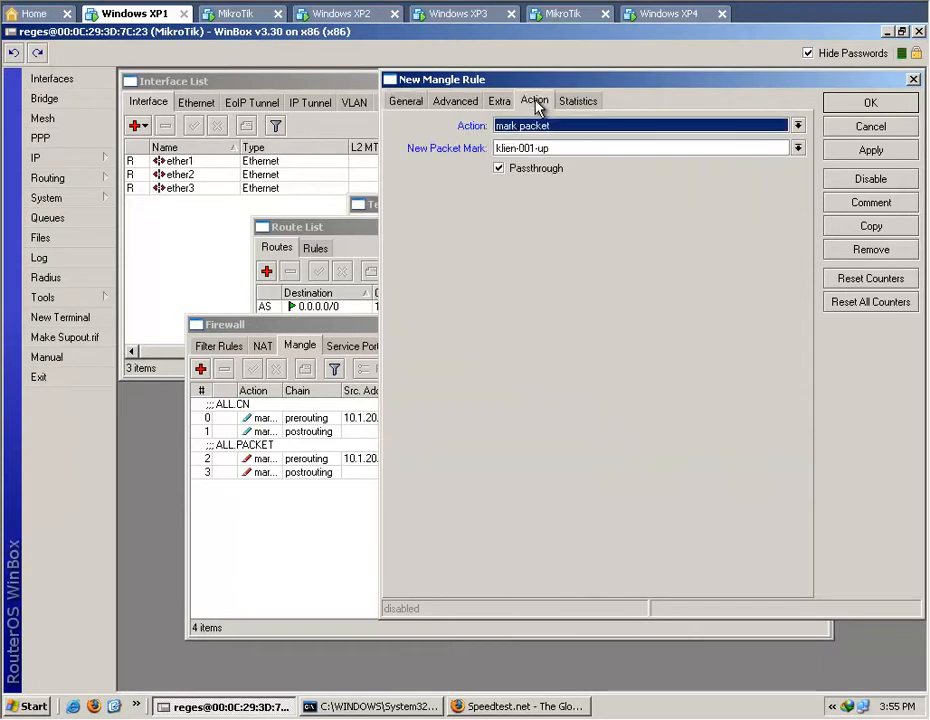
{"action": "left_click", "coordinate": [501, 170]}
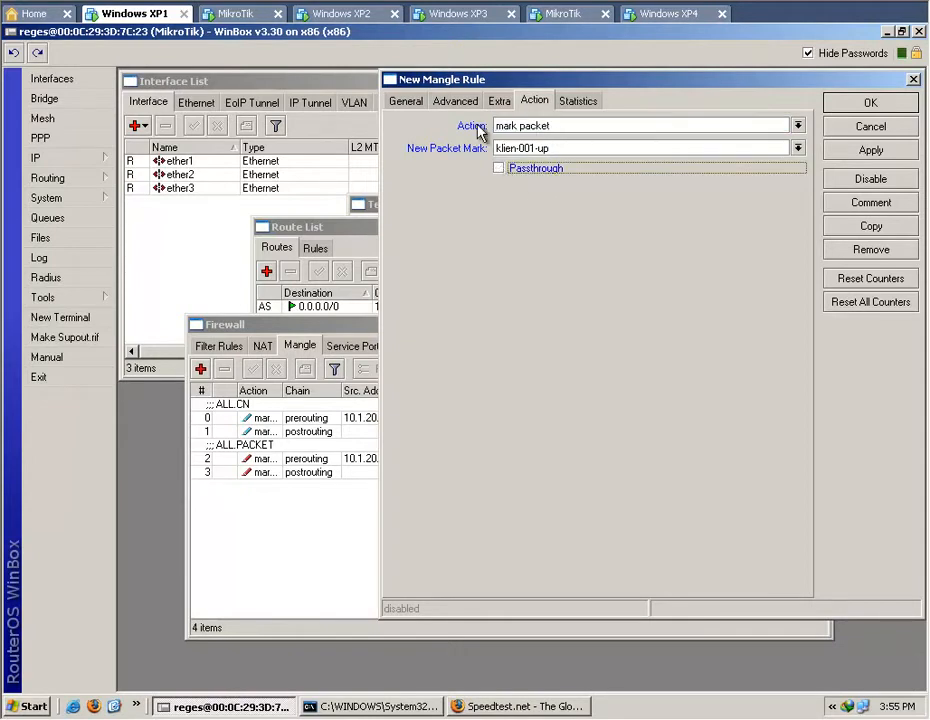
{"action": "left_click", "coordinate": [406, 101]}
{"action": "left_click", "coordinate": [539, 146]}
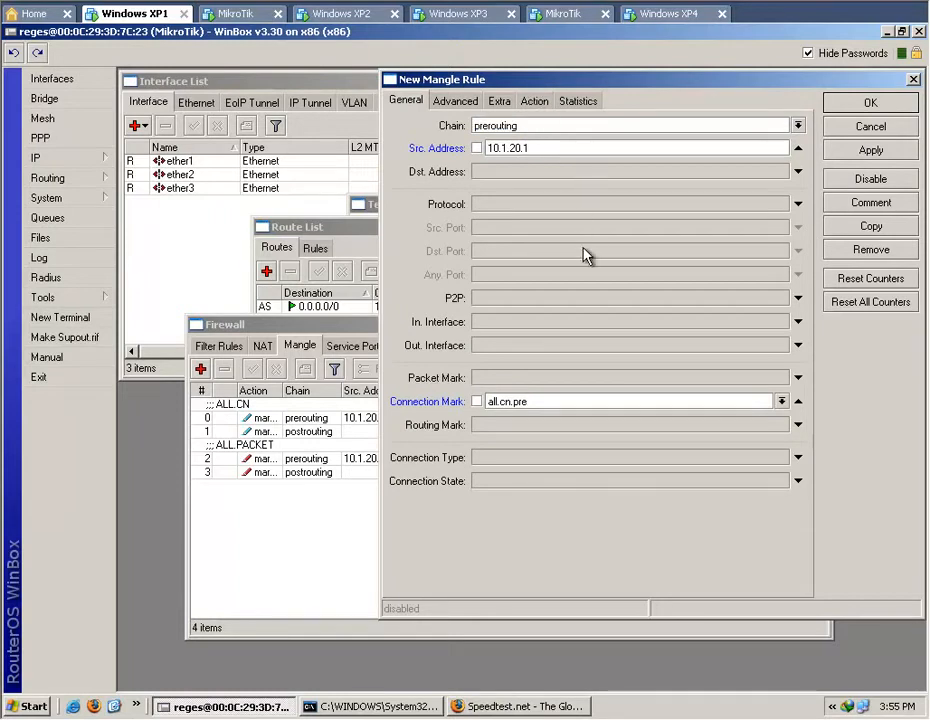
{"action": "left_click", "coordinate": [537, 102]}
{"action": "left_click", "coordinate": [858, 152]}
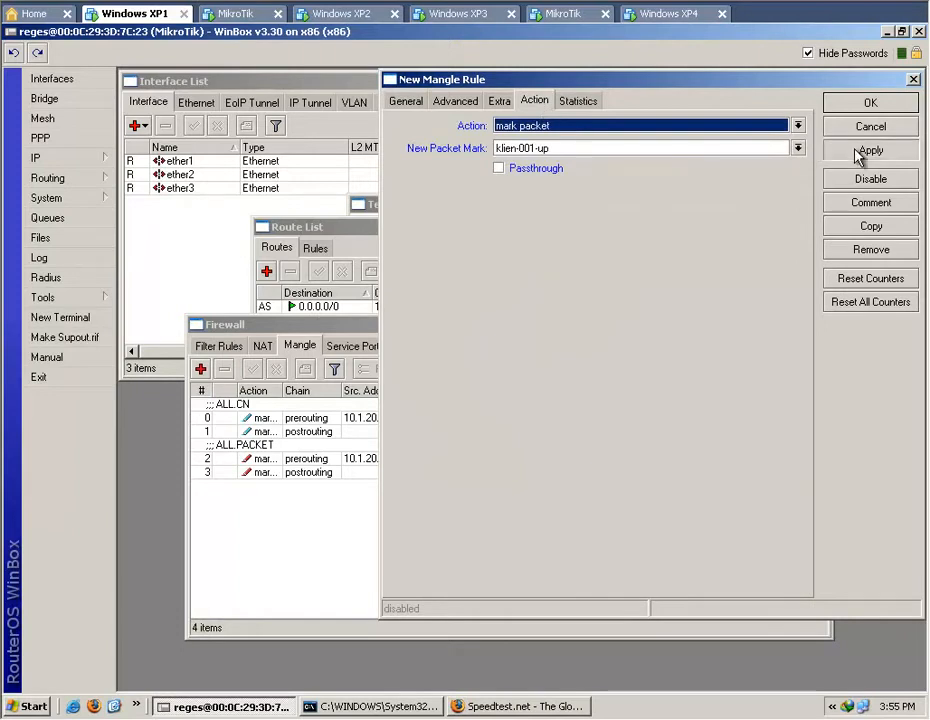
Save the new 10.1.20.1 prerouting rule and give it the comment KLIEN-001-UP.
{"action": "left_click", "coordinate": [862, 104]}
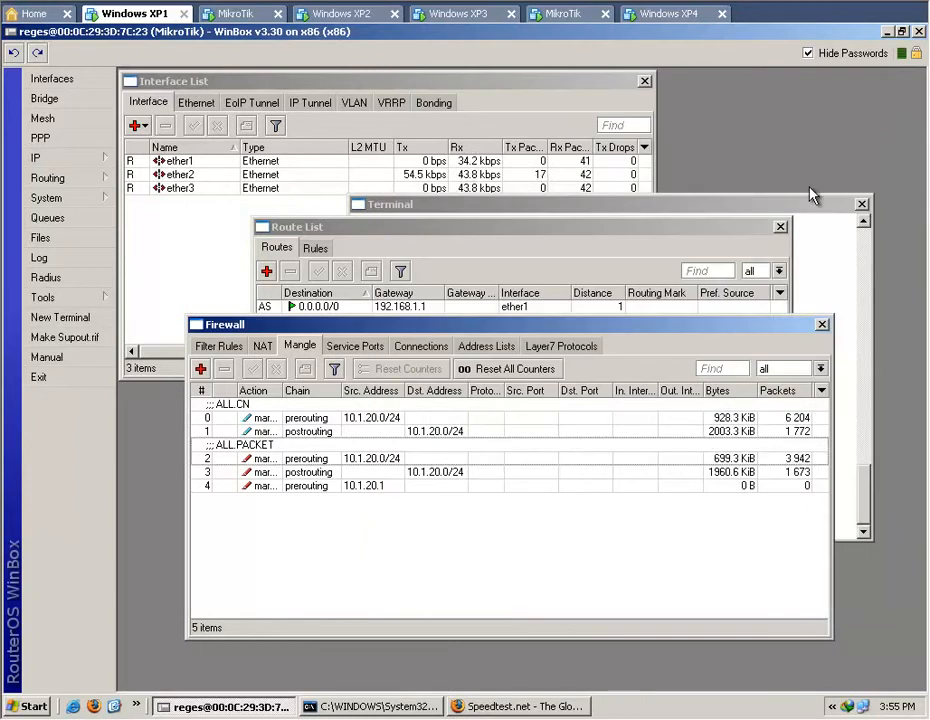
{"action": "double_click", "coordinate": [320, 488]}
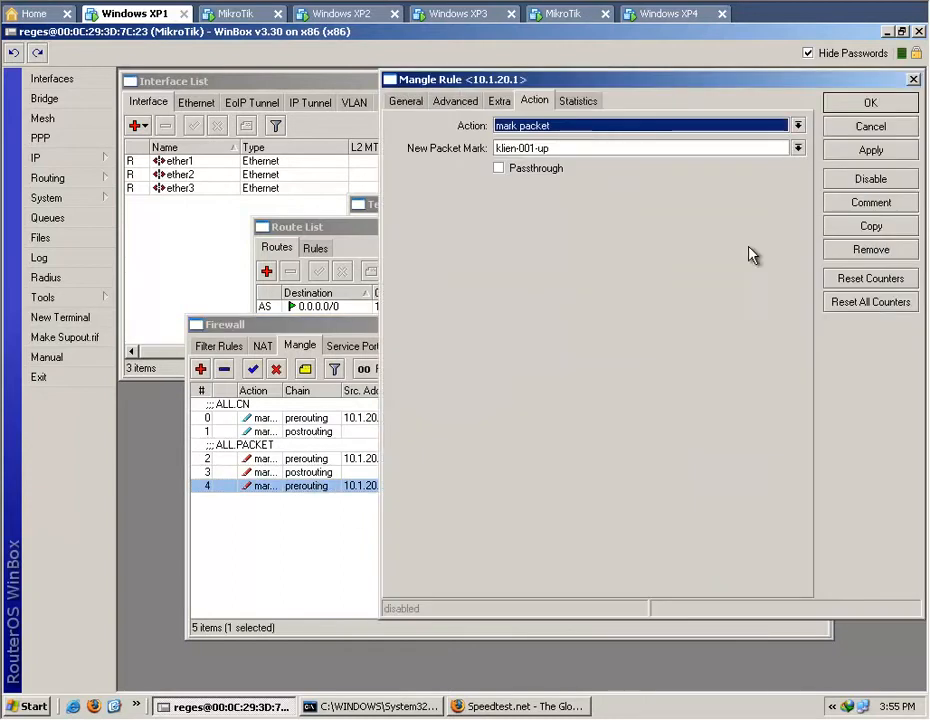
{"action": "left_click", "coordinate": [869, 204]}
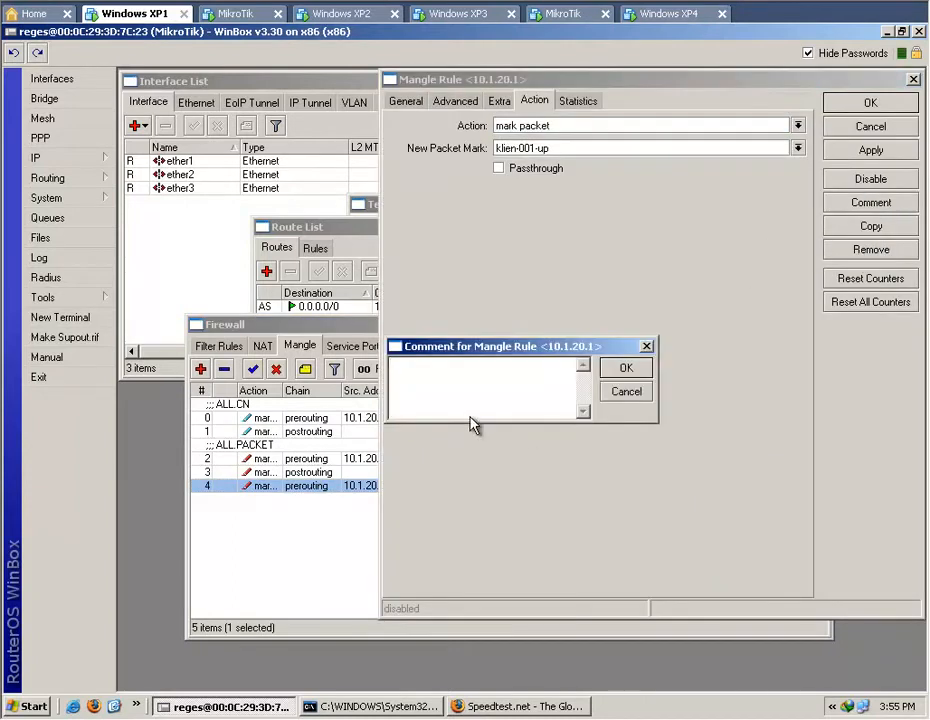
{"action": "type", "text": "KLIEN-001-UP"}
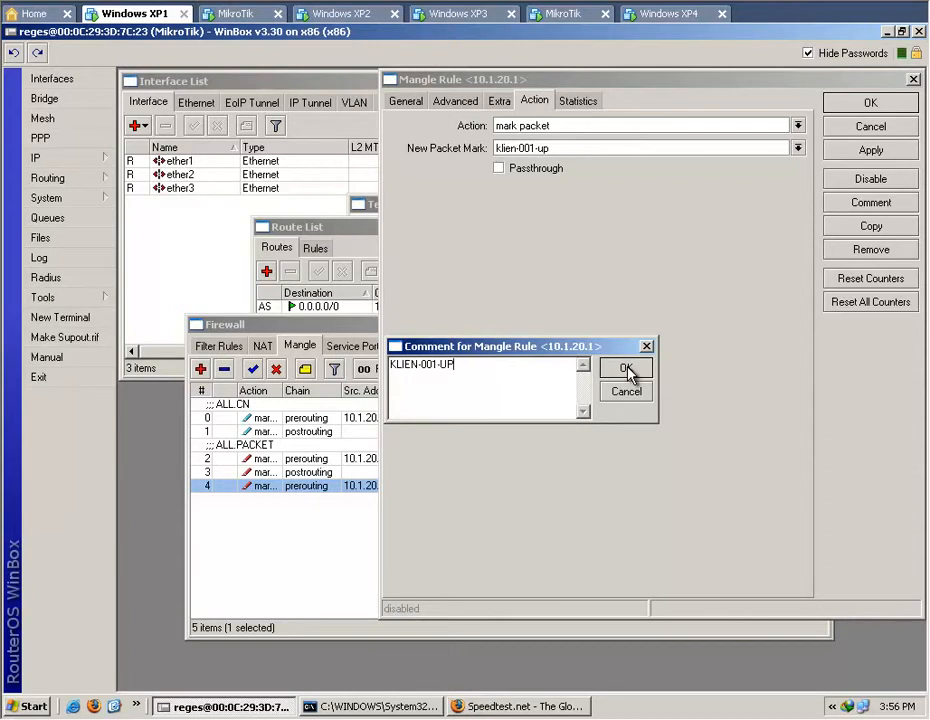
{"action": "left_click", "coordinate": [626, 369]}
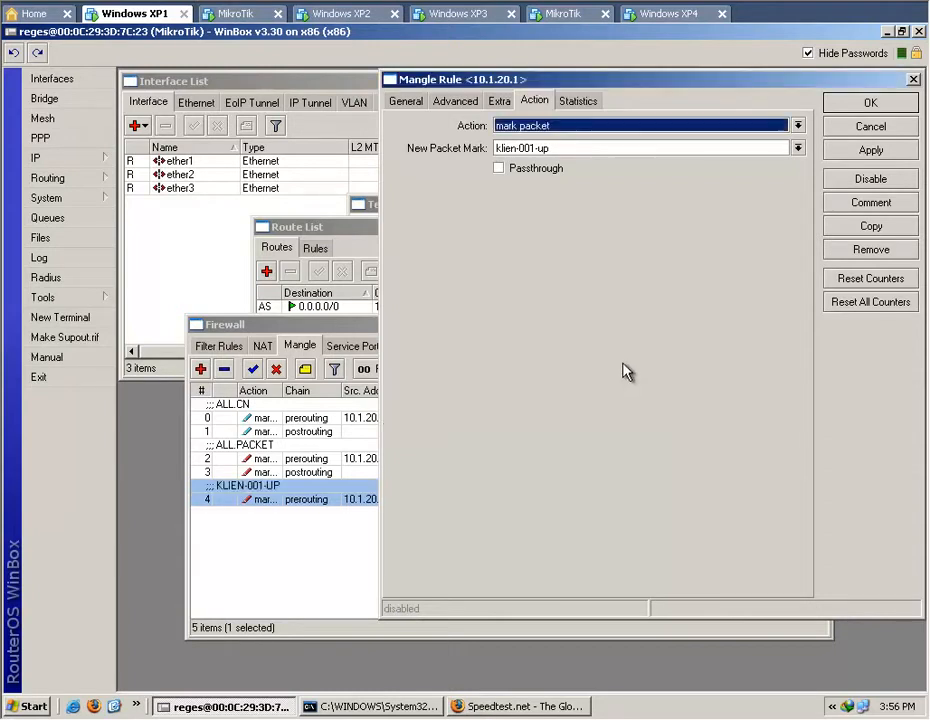
{"action": "left_click", "coordinate": [905, 104]}
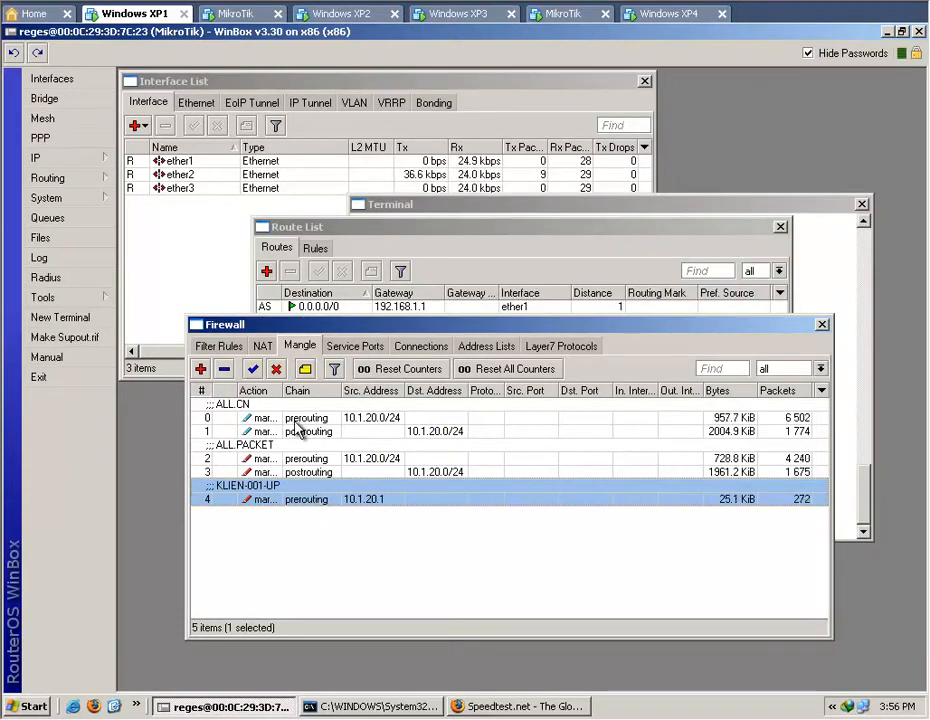
Resize the mangle list columns: widen Action and Src. Address, and narrow Dst. Port.
{"action": "left_click_drag", "start_coordinate": [287, 390], "coordinate": [354, 390]}
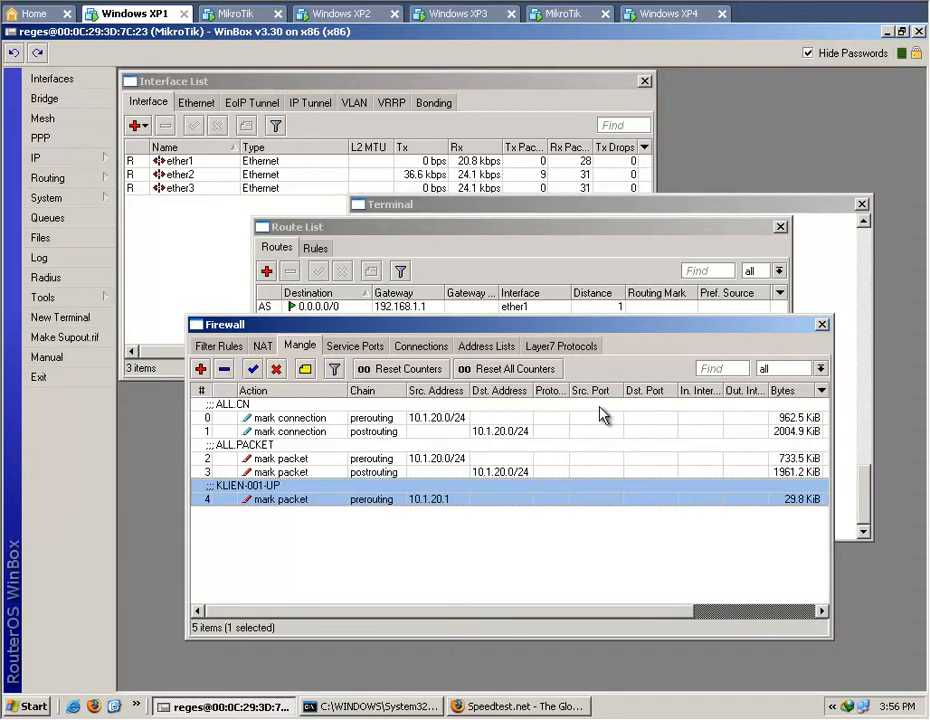
{"action": "left_click_drag", "start_coordinate": [678, 390], "coordinate": [659, 389]}
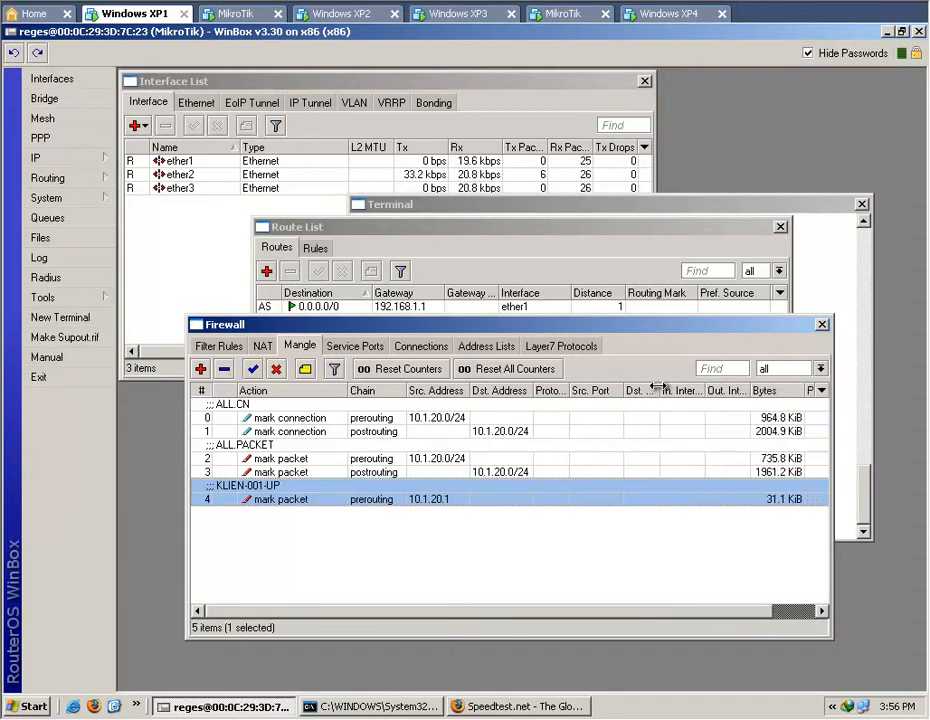
{"action": "left_click_drag", "start_coordinate": [471, 391], "coordinate": [477, 392]}
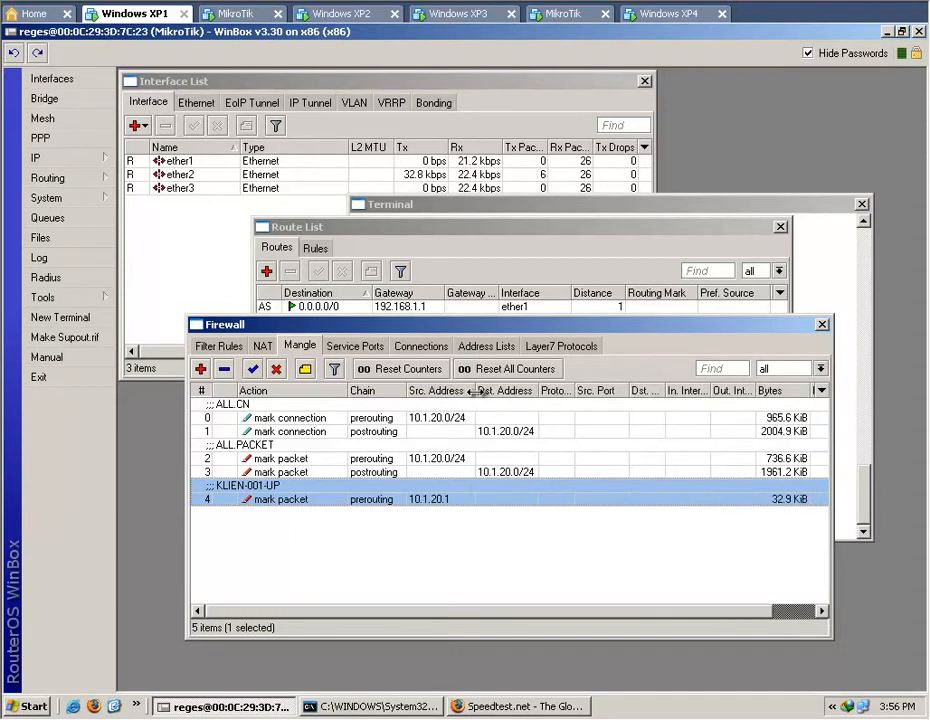
Change the comment of the 10.1.20.1 prerouting rule to KLIEN-001 and save it.
{"action": "double_click", "coordinate": [318, 505]}
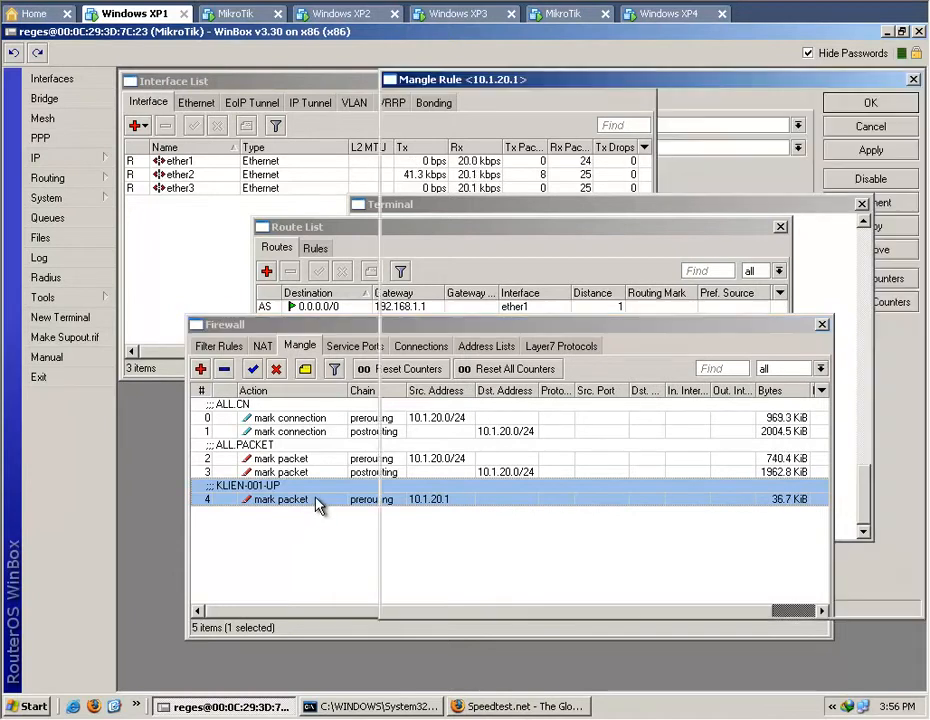
{"action": "left_click", "coordinate": [869, 205]}
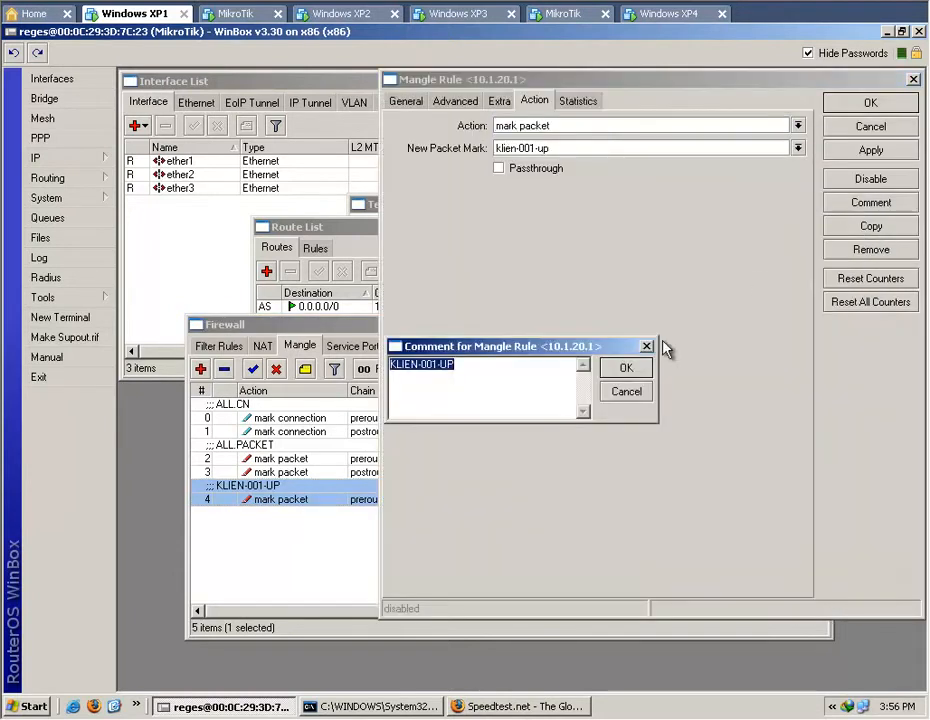
{"action": "left_click", "coordinate": [536, 376]}
{"action": "key", "text": "BackSpace"}
{"action": "key", "text": "BackSpace"}
{"action": "key", "text": "BackSpace"}
{"action": "key", "text": "BackSpace"}
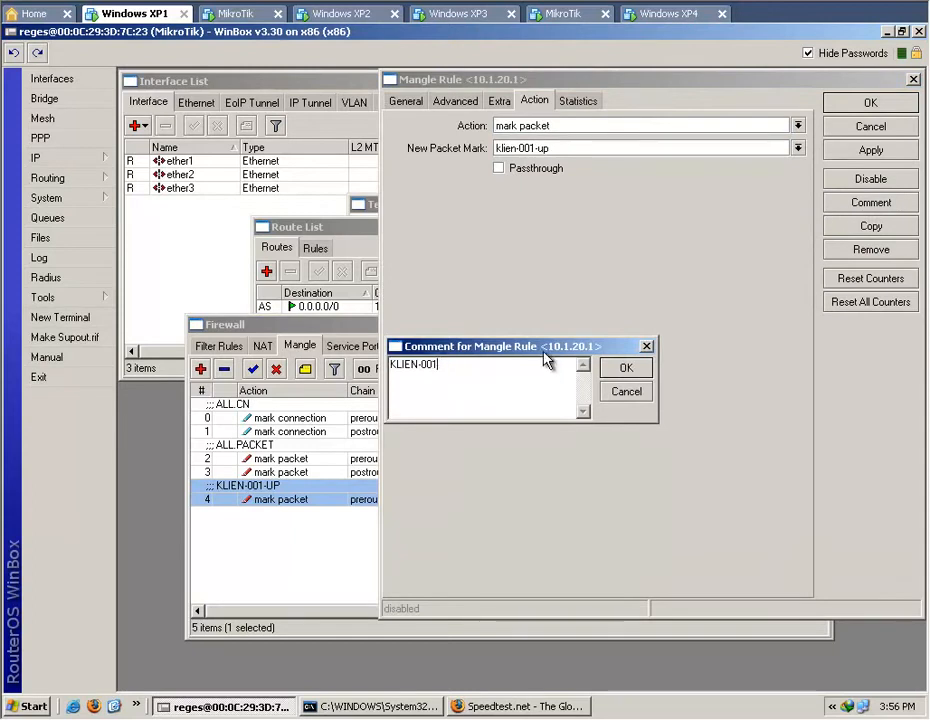
{"action": "type", "text": "1"}
{"action": "left_click", "coordinate": [626, 368]}
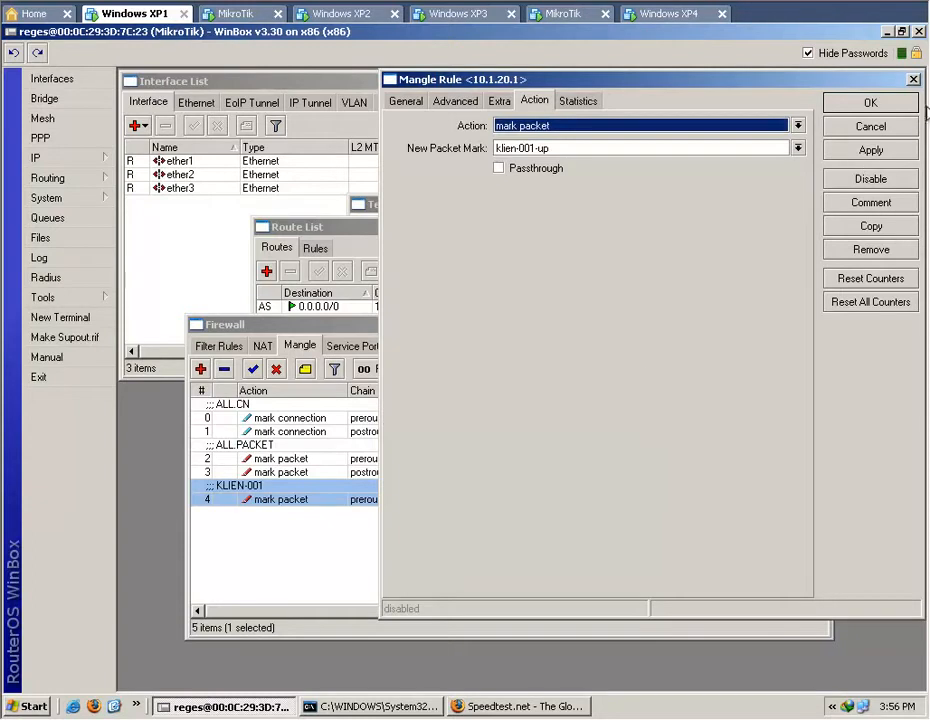
{"action": "left_click", "coordinate": [882, 107]}
{"action": "left_click", "coordinate": [473, 569]}
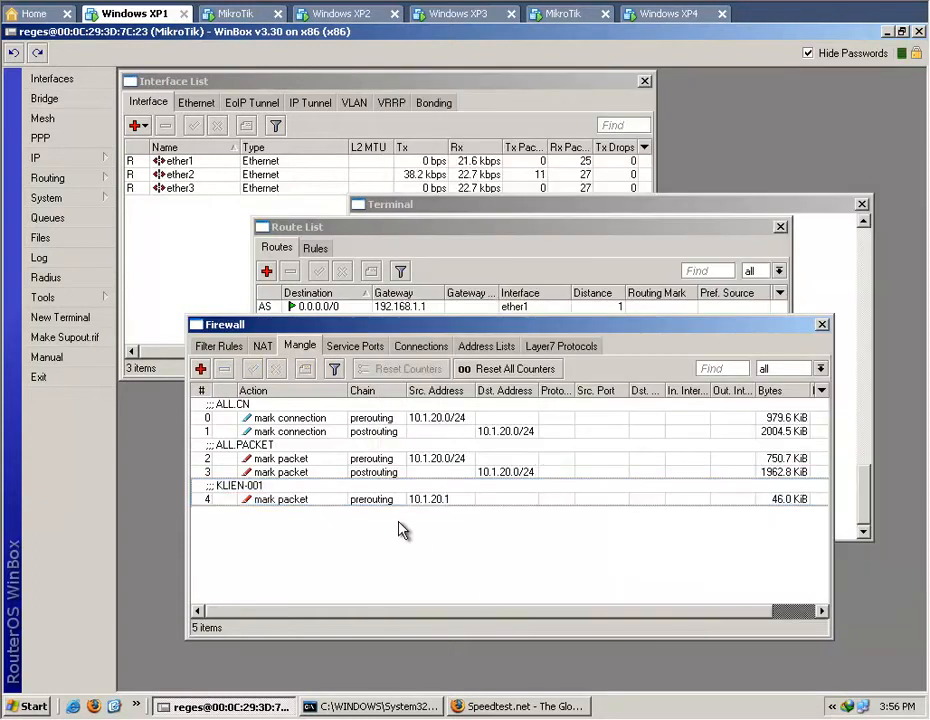
Start a new mangle rule that marks packets with the new packet mark klien-001-dn, with passthrough off.
{"action": "left_click", "coordinate": [201, 369]}
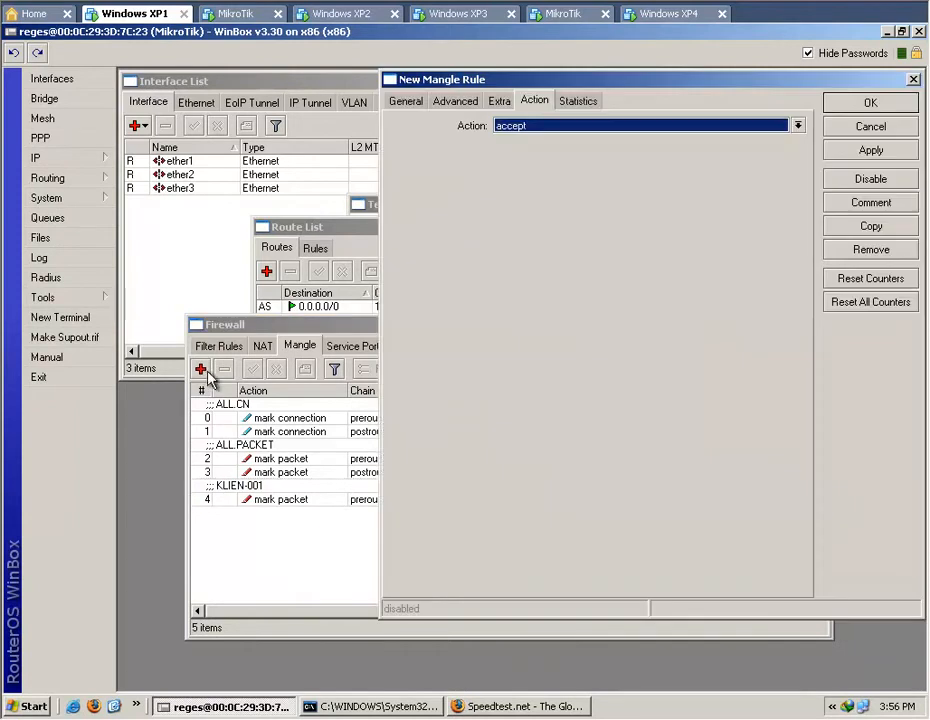
{"action": "left_click", "coordinate": [797, 125]}
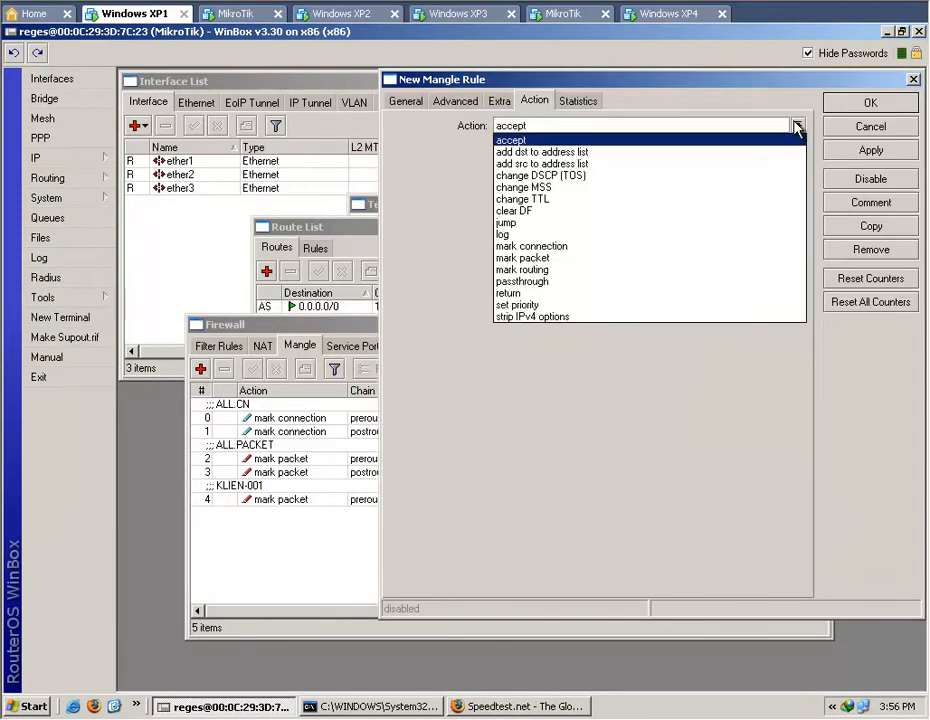
{"action": "left_click", "coordinate": [685, 263]}
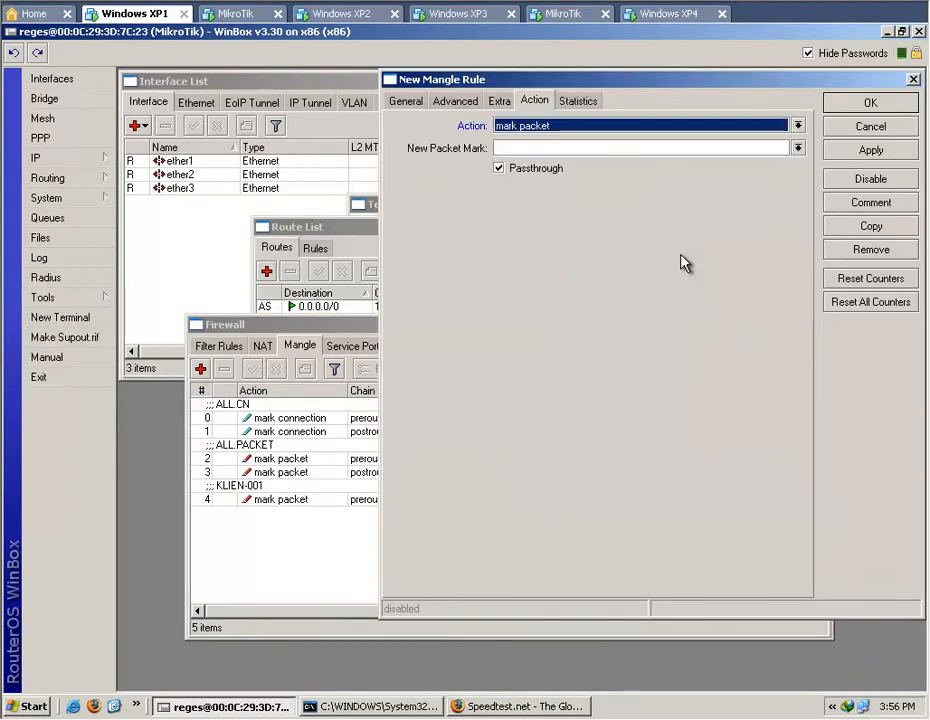
{"action": "left_click", "coordinate": [671, 150]}
{"action": "type", "text": "klien"}
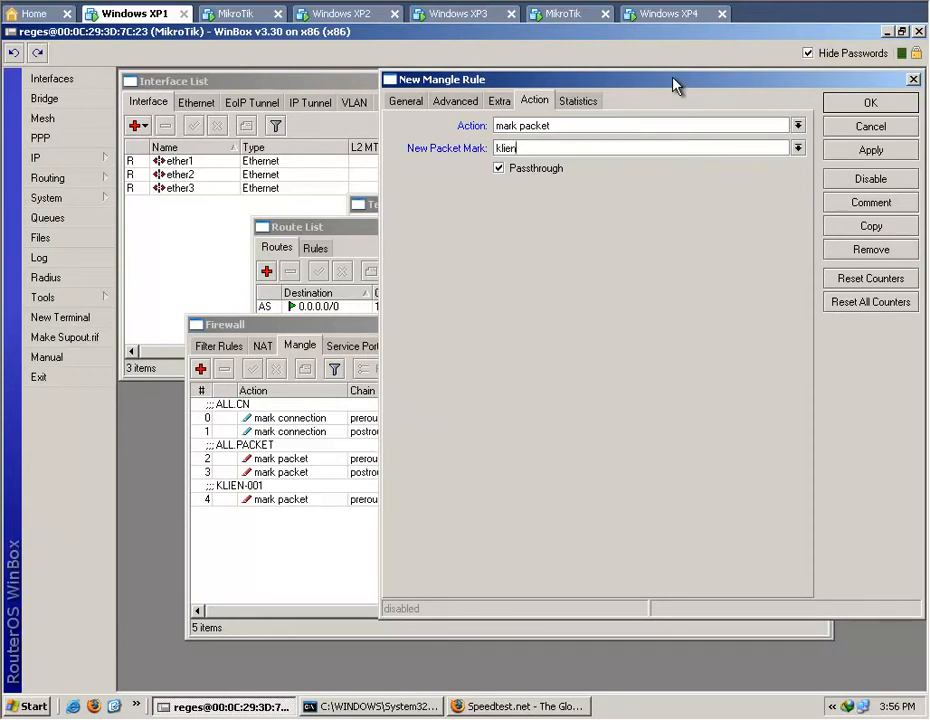
{"action": "type", "text": "-001-dn"}
{"action": "left_click", "coordinate": [536, 170]}
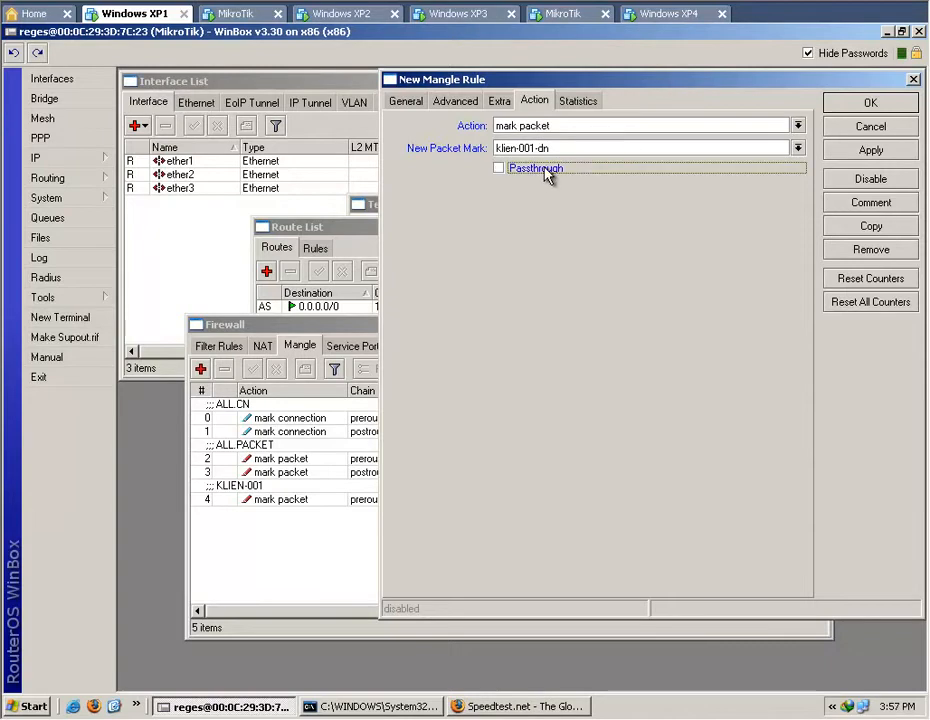
Set the klien-001-dn rule's chain to postrouting and paste 10.1.20.1 as its destination address.
{"action": "left_click", "coordinate": [798, 125]}
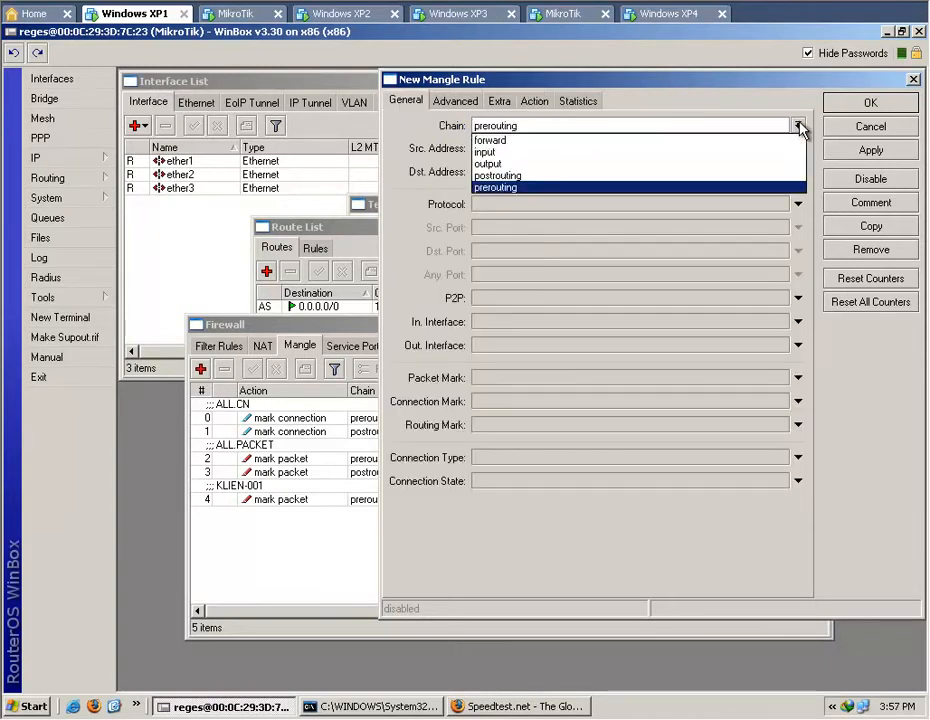
{"action": "left_click", "coordinate": [769, 176]}
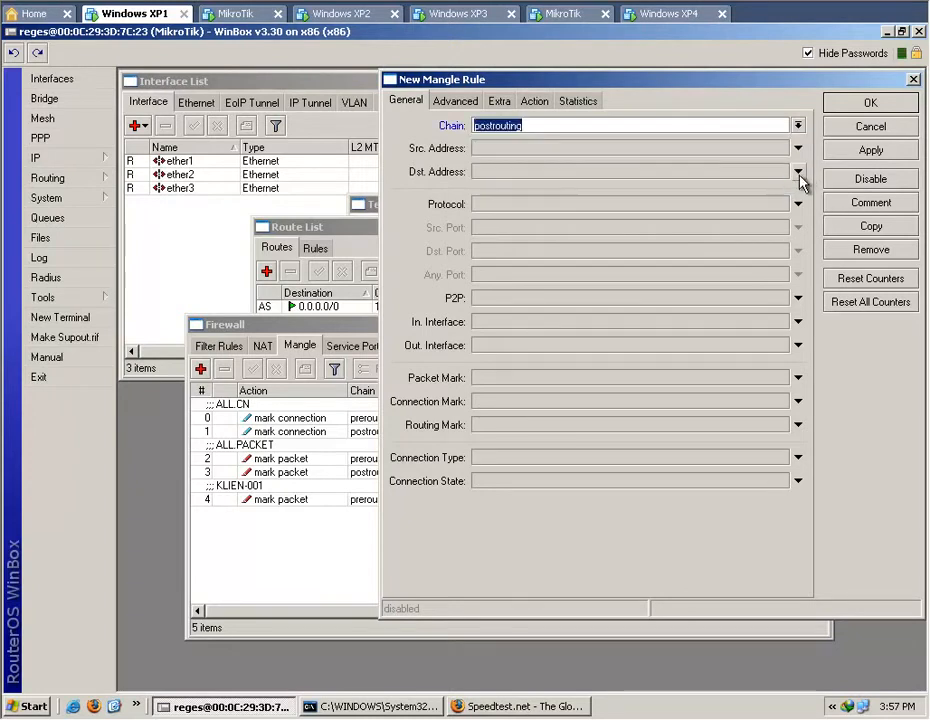
{"action": "left_click", "coordinate": [799, 174]}
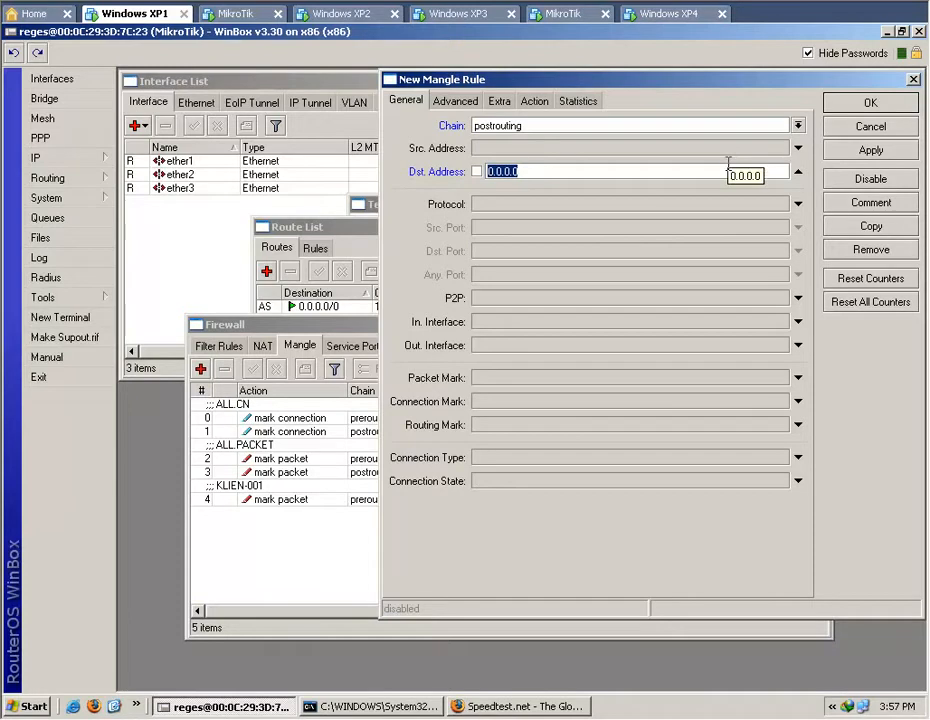
{"action": "right_click", "coordinate": [681, 171]}
{"action": "left_click", "coordinate": [709, 209]}
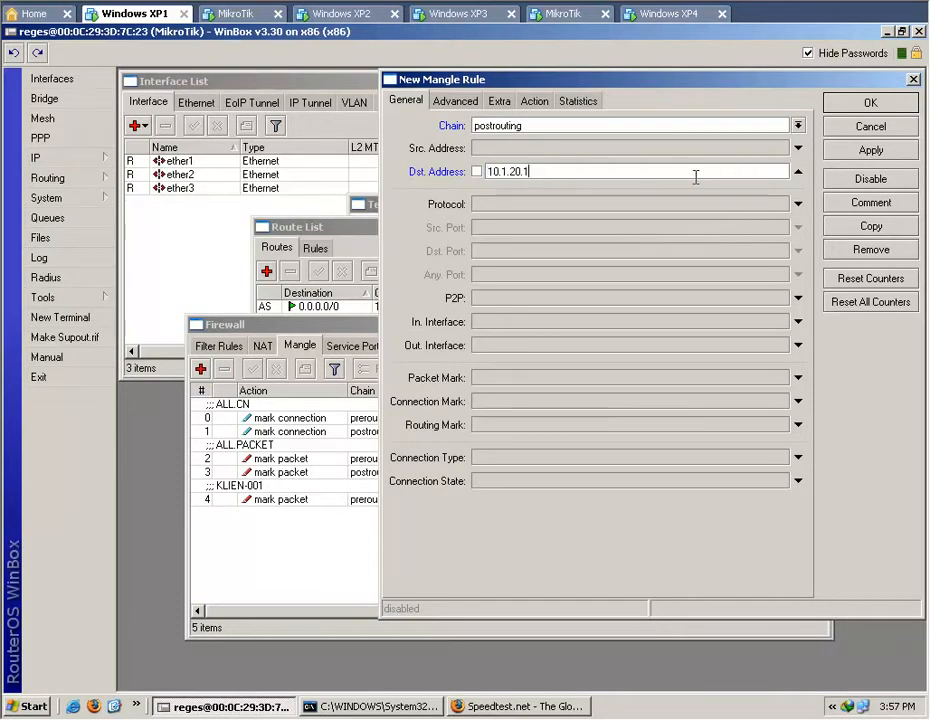
Restrict the klien-001-dn rule to the connection mark all.cn.post, check its action settings, and save the rule.
{"action": "left_click", "coordinate": [799, 402]}
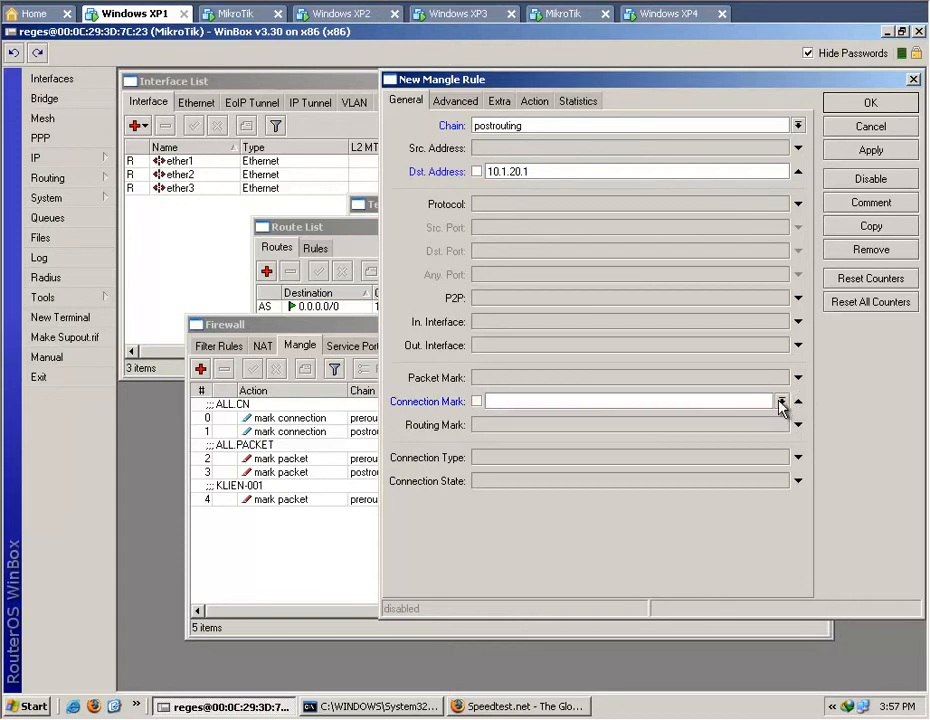
{"action": "left_click", "coordinate": [781, 401]}
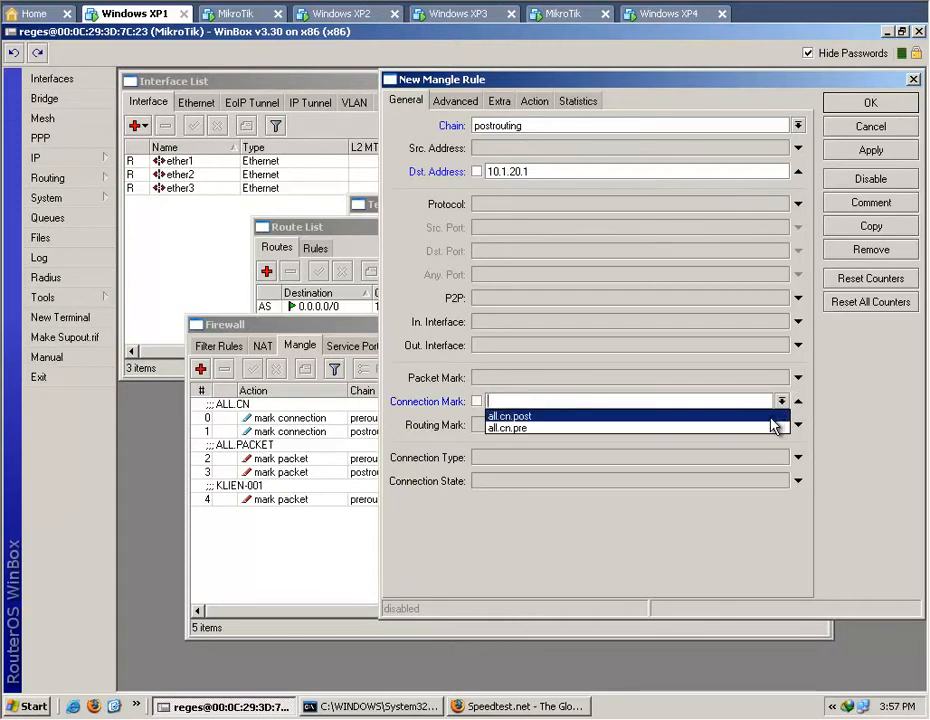
{"action": "left_click", "coordinate": [771, 418]}
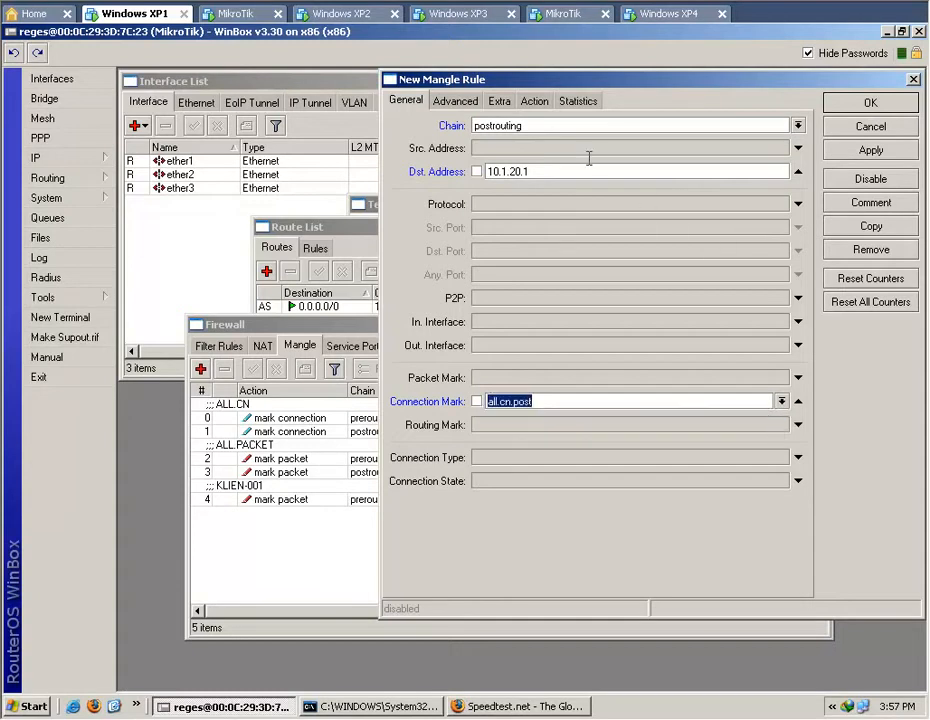
{"action": "left_click", "coordinate": [538, 104]}
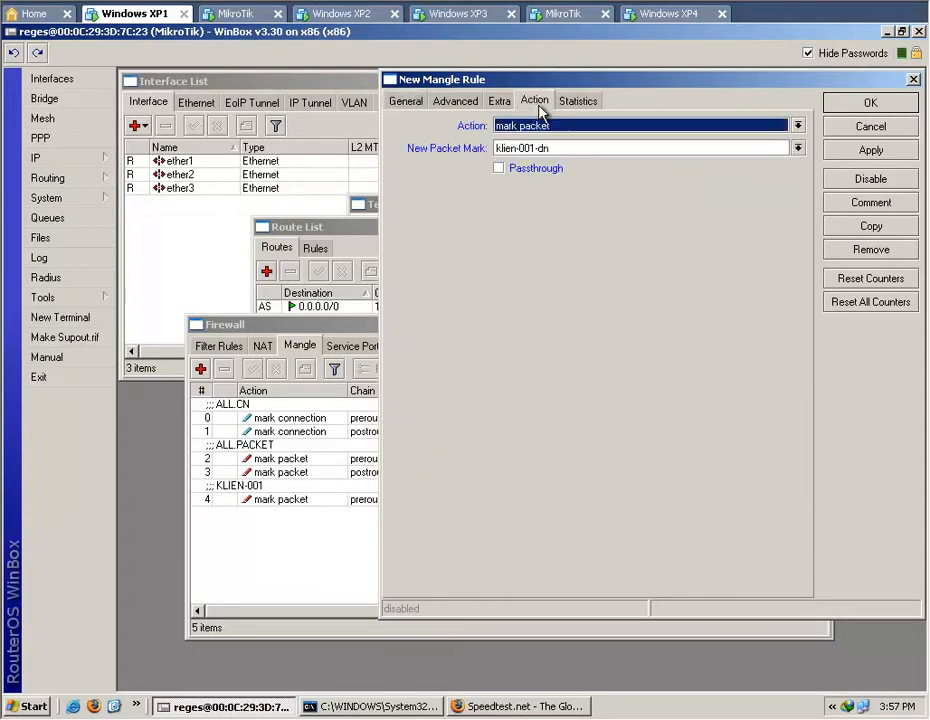
{"action": "left_click", "coordinate": [871, 152]}
{"action": "left_click", "coordinate": [871, 104]}
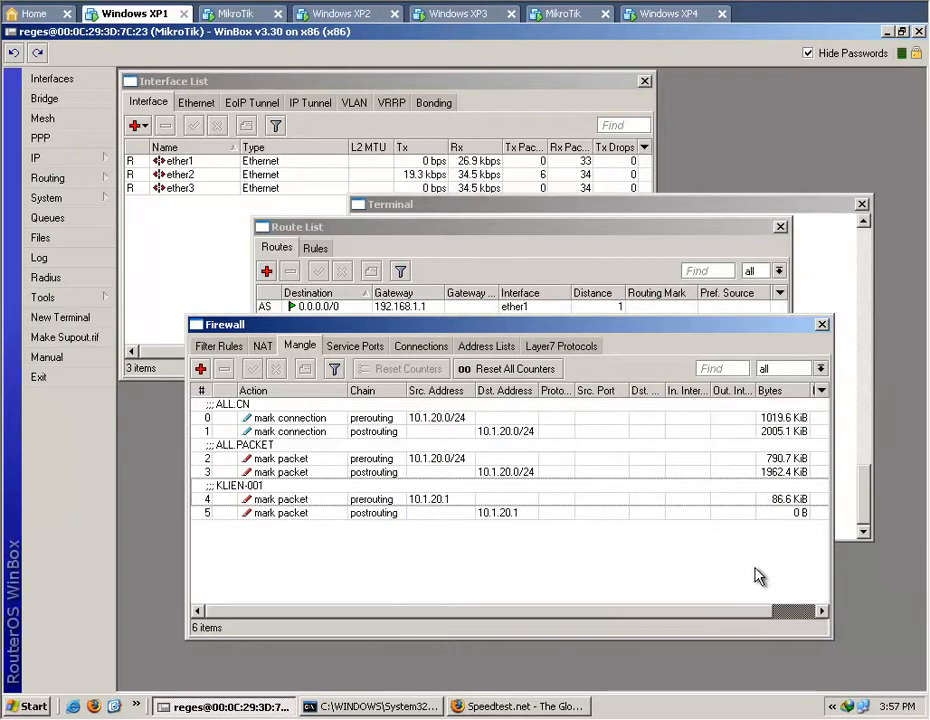
Switch to Firefox, rerun the Speedtest.net test to generate client traffic, and return to WinBox with the 10.1.20.1 postrouting rule selected.
{"action": "left_click", "coordinate": [499, 514]}
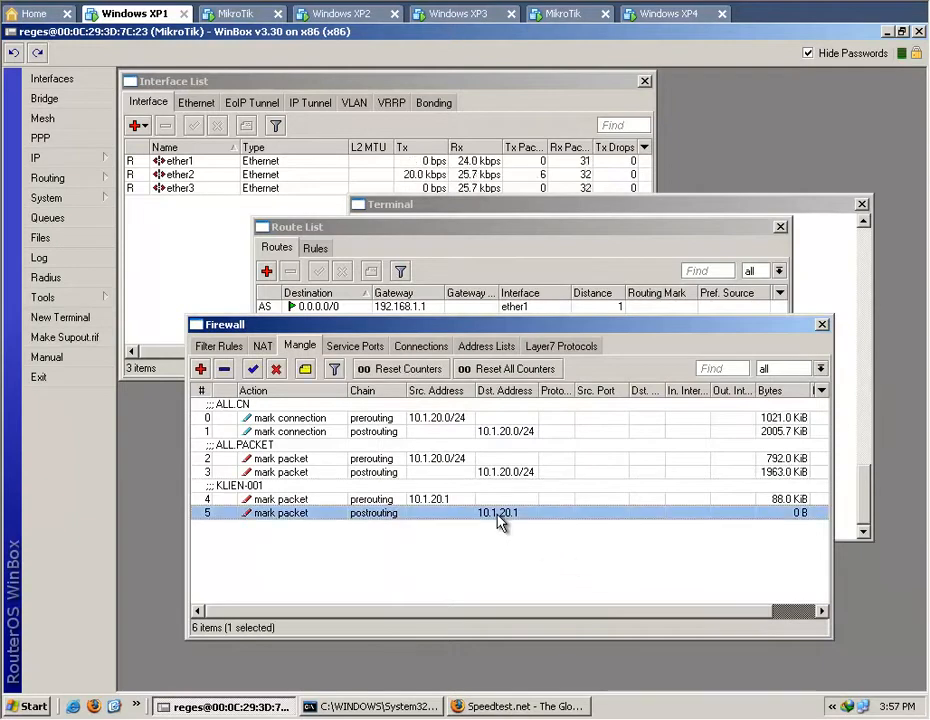
{"action": "left_click", "coordinate": [527, 708]}
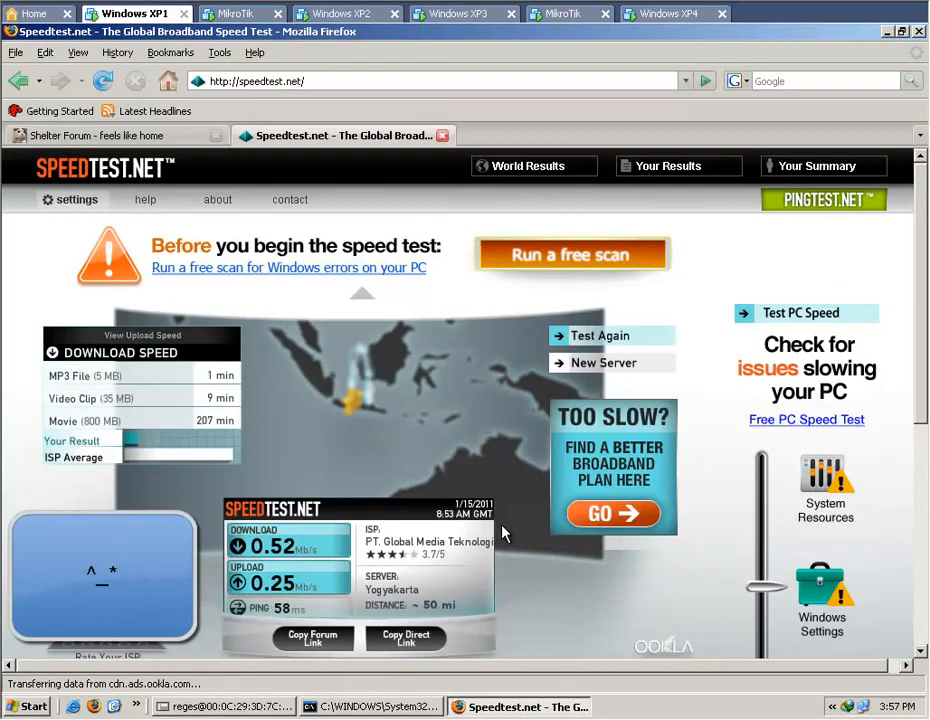
{"action": "left_click", "coordinate": [585, 338]}
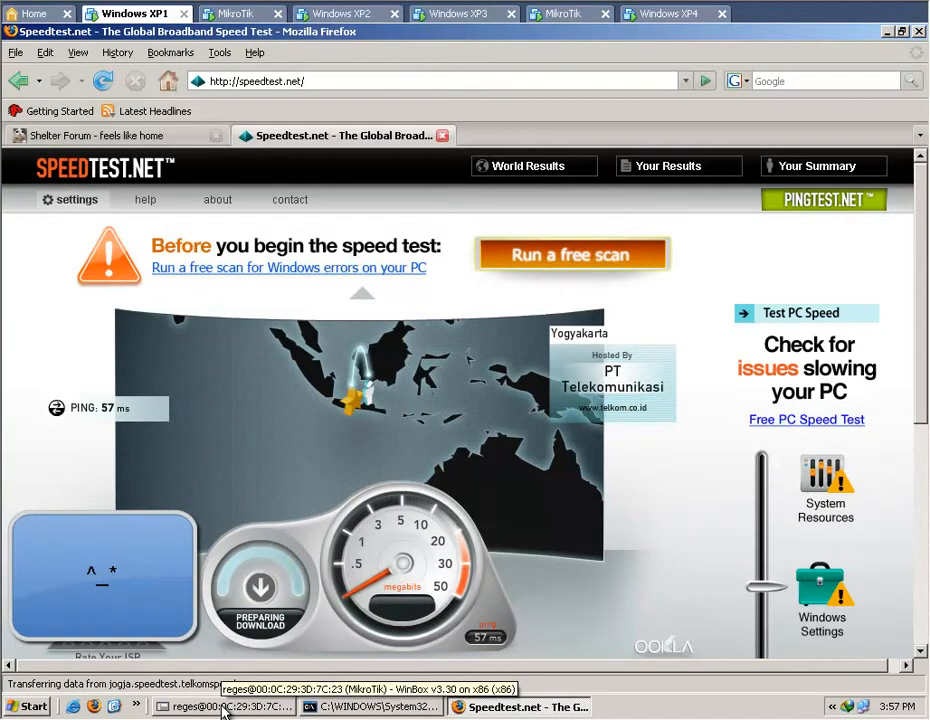
{"action": "left_click", "coordinate": [224, 707]}
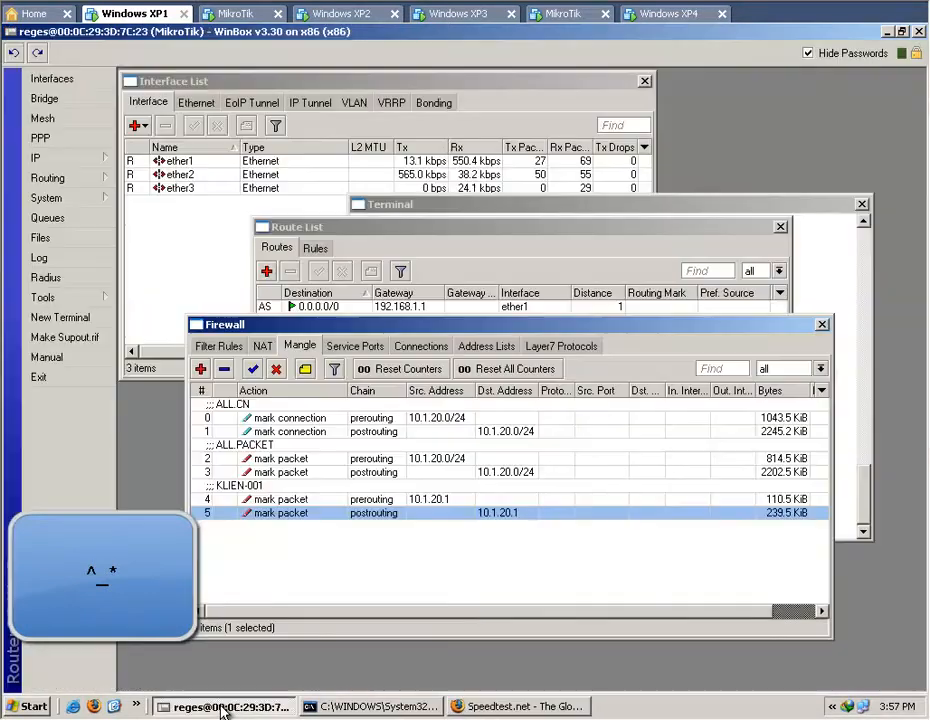
Examine the traffic statistics of the 10.1.20.1 postrouting rule and close it without changes.
{"action": "double_click", "coordinate": [502, 517]}
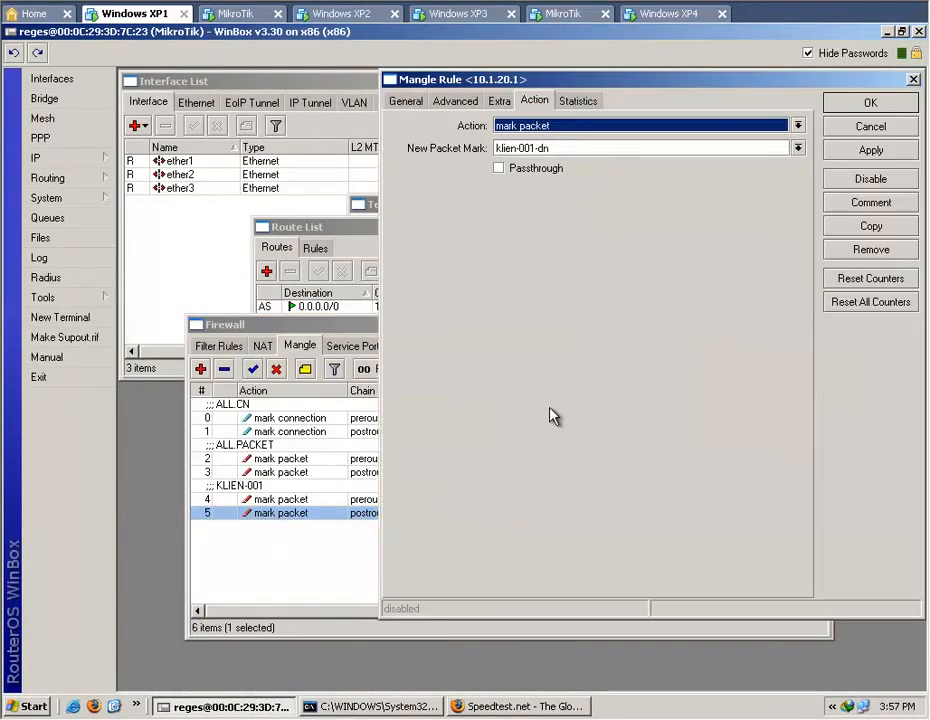
{"action": "left_click", "coordinate": [594, 104]}
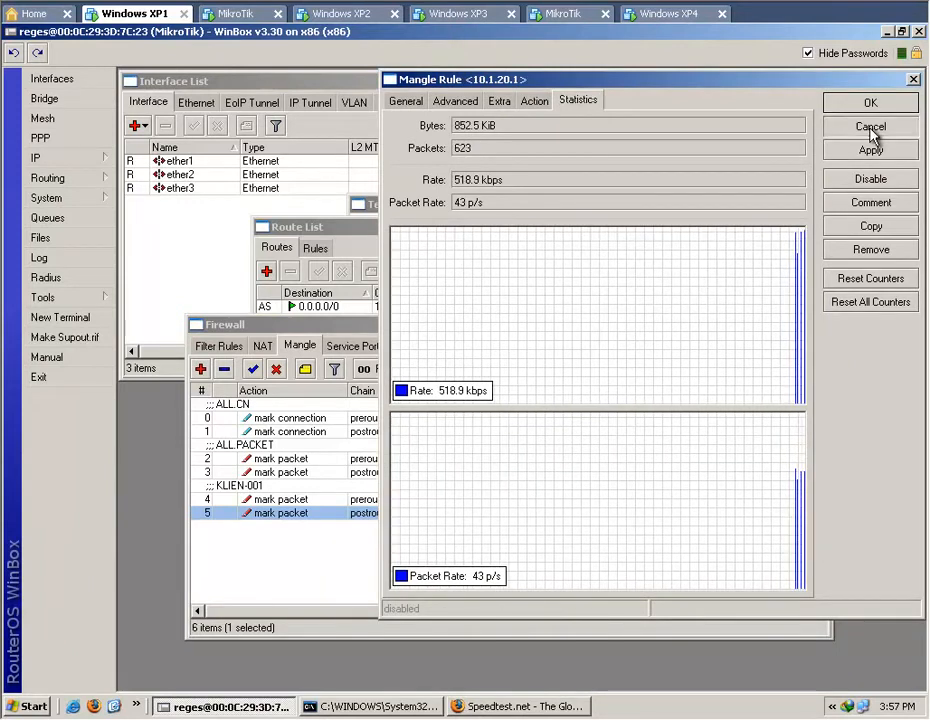
{"action": "left_click", "coordinate": [870, 128]}
{"action": "left_click", "coordinate": [540, 571]}
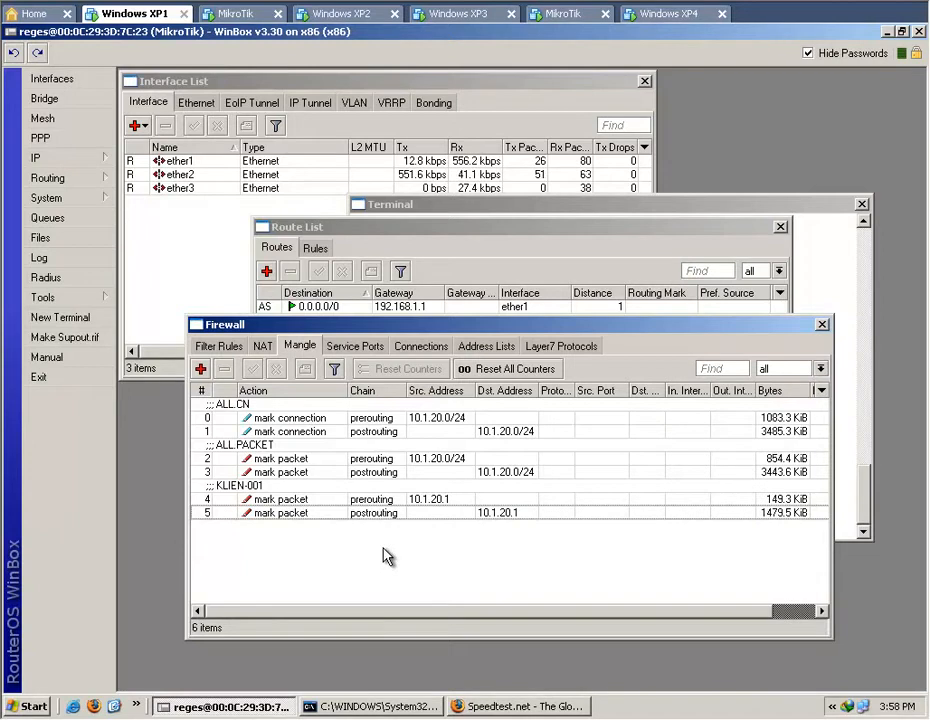
Review the 10.1.20.1 prerouting mangle rule, duplicate it, and set the copy's comment to KLIEN-002.
{"action": "double_click", "coordinate": [291, 498]}
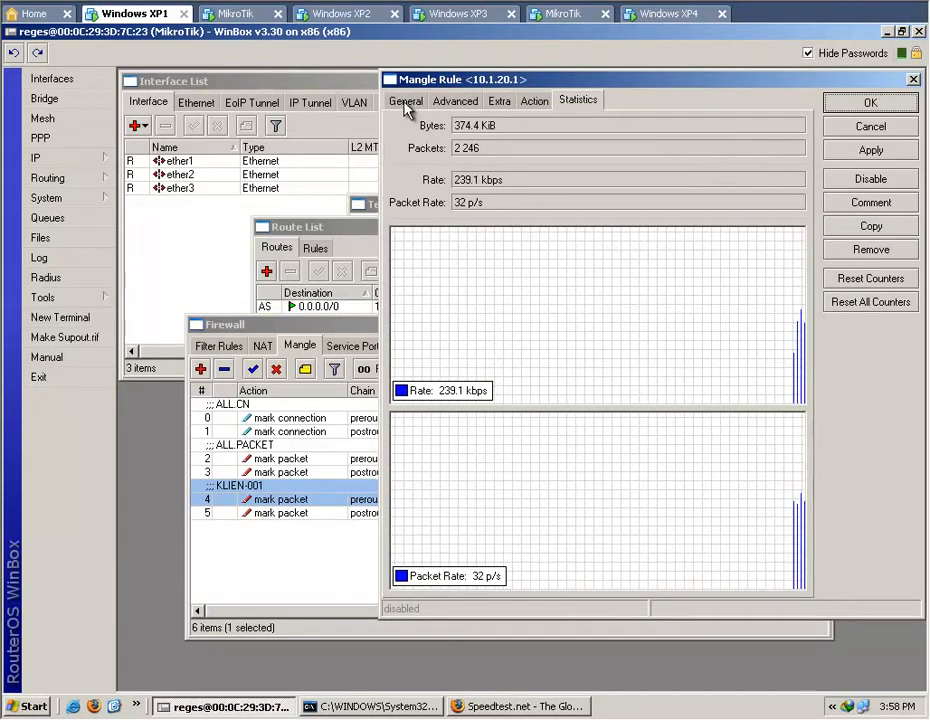
{"action": "left_click", "coordinate": [406, 101]}
{"action": "left_click", "coordinate": [537, 102]}
{"action": "left_click", "coordinate": [580, 101]}
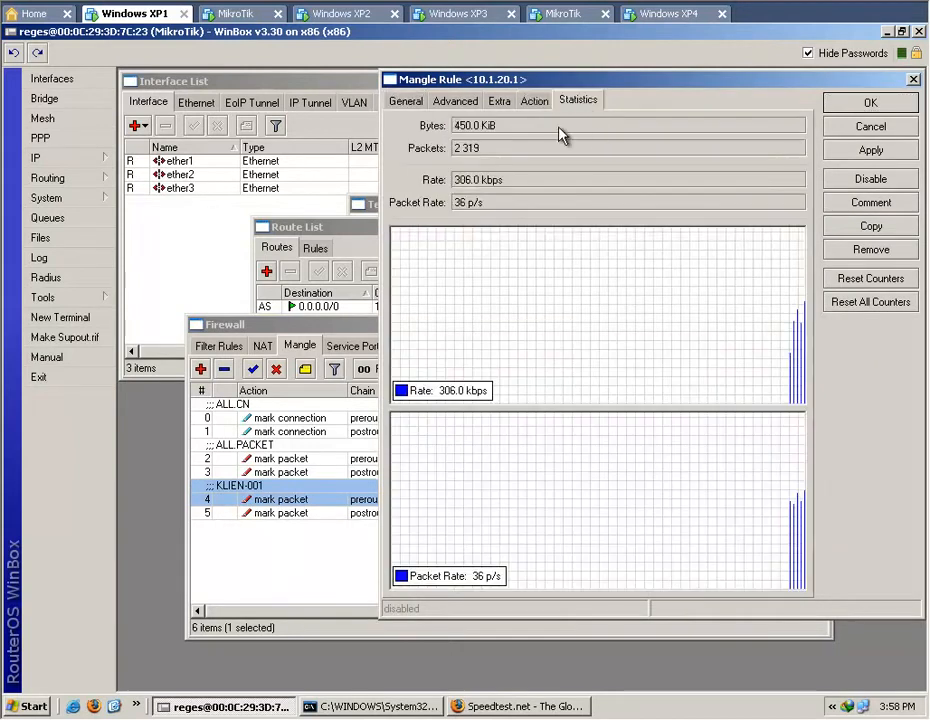
{"action": "left_click", "coordinate": [870, 228]}
{"action": "left_click_drag", "start_coordinate": [430, 96], "coordinate": [660, 101]}
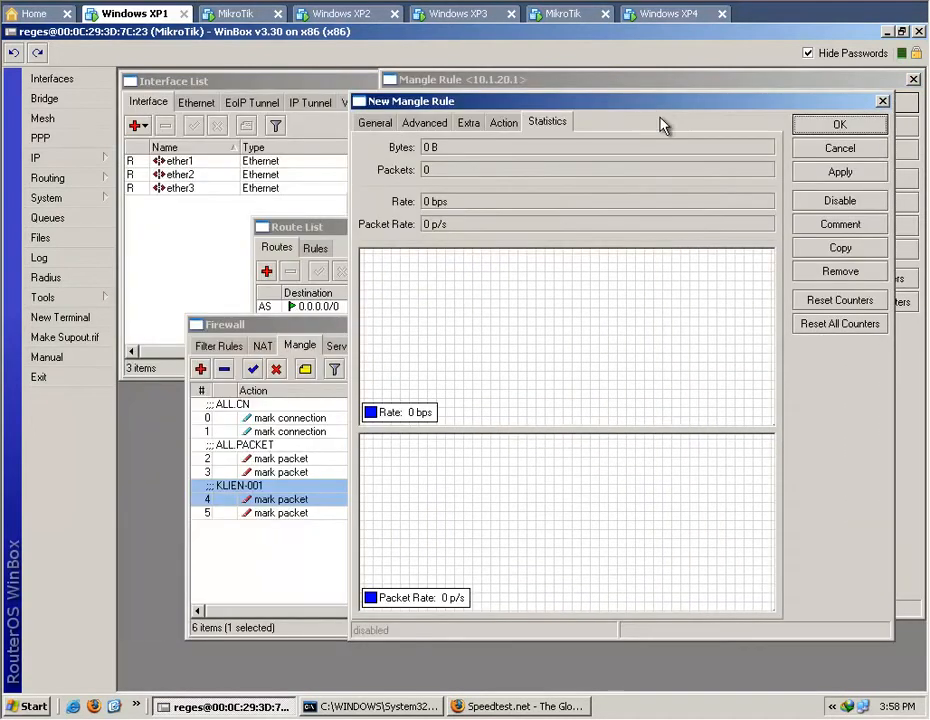
{"action": "left_click", "coordinate": [840, 224]}
{"action": "left_click", "coordinate": [578, 369]}
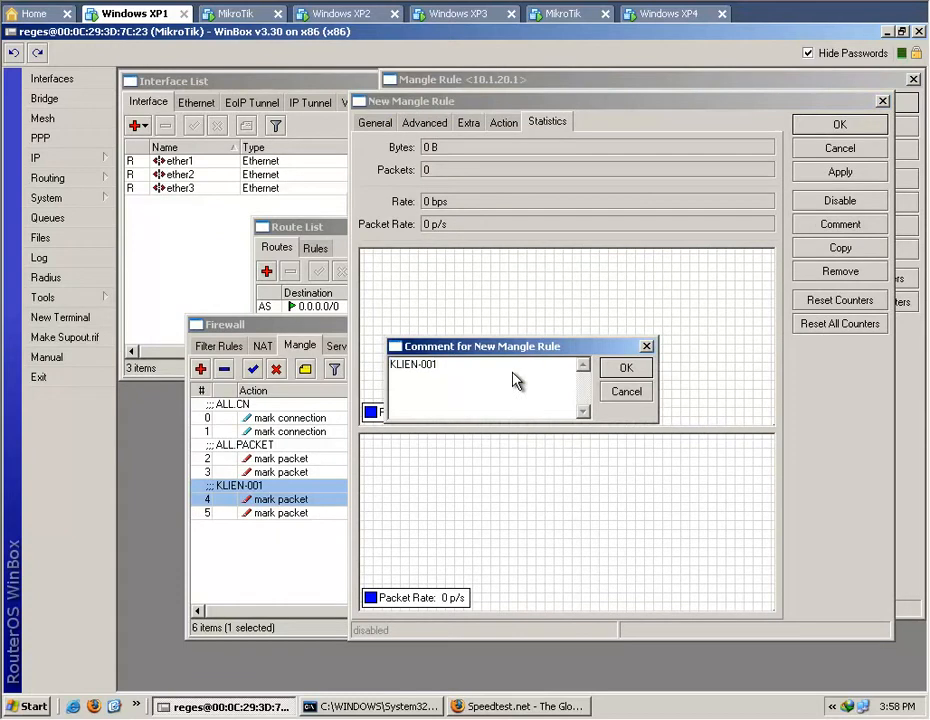
{"action": "type", "text": "2"}
{"action": "left_click", "coordinate": [624, 368]}
Set the KLIEN-002 copy's source address to 10.1.20.2 and its new packet mark to klien-002-up, and save it.
{"action": "left_click", "coordinate": [378, 122]}
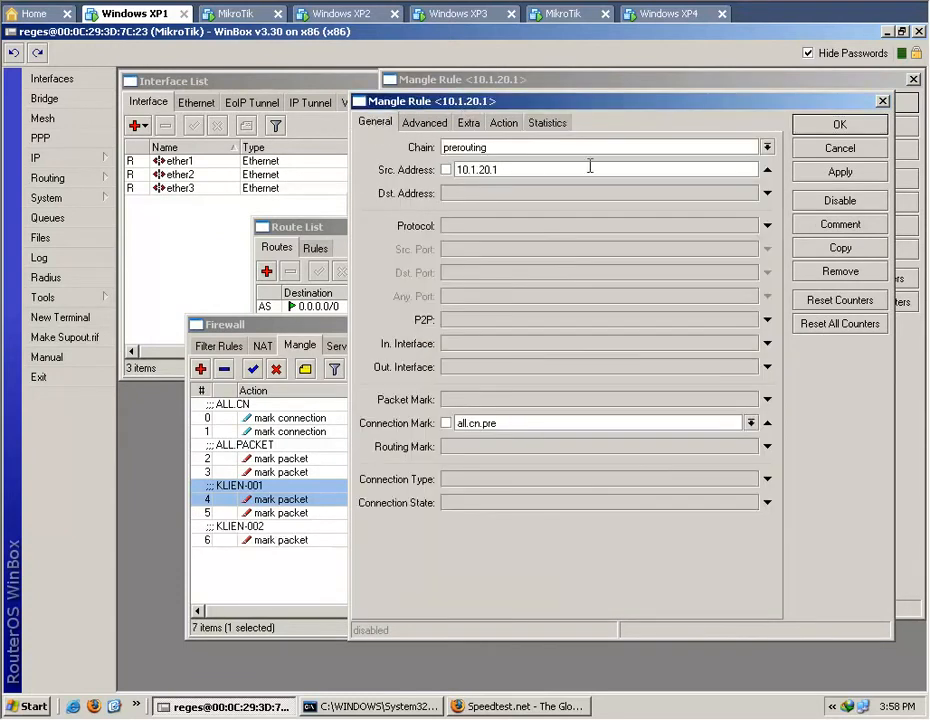
{"action": "key", "text": "BackSpace"}
{"action": "left_click", "coordinate": [504, 123]}
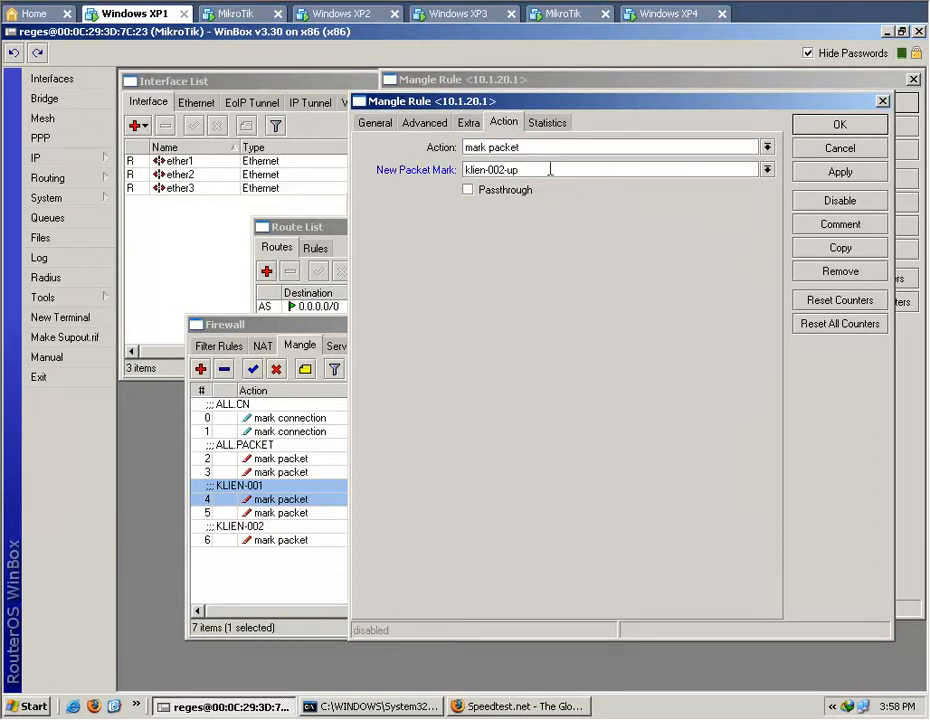
{"action": "left_click", "coordinate": [808, 172]}
{"action": "left_click", "coordinate": [829, 126]}
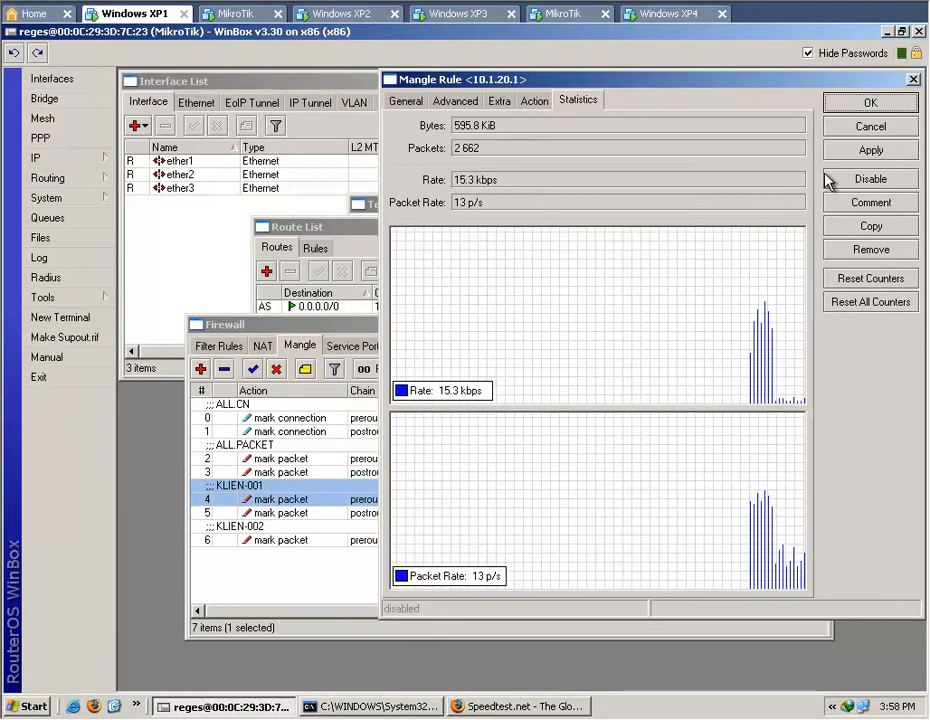
{"action": "left_click", "coordinate": [872, 124]}
{"action": "left_click", "coordinate": [370, 546]}
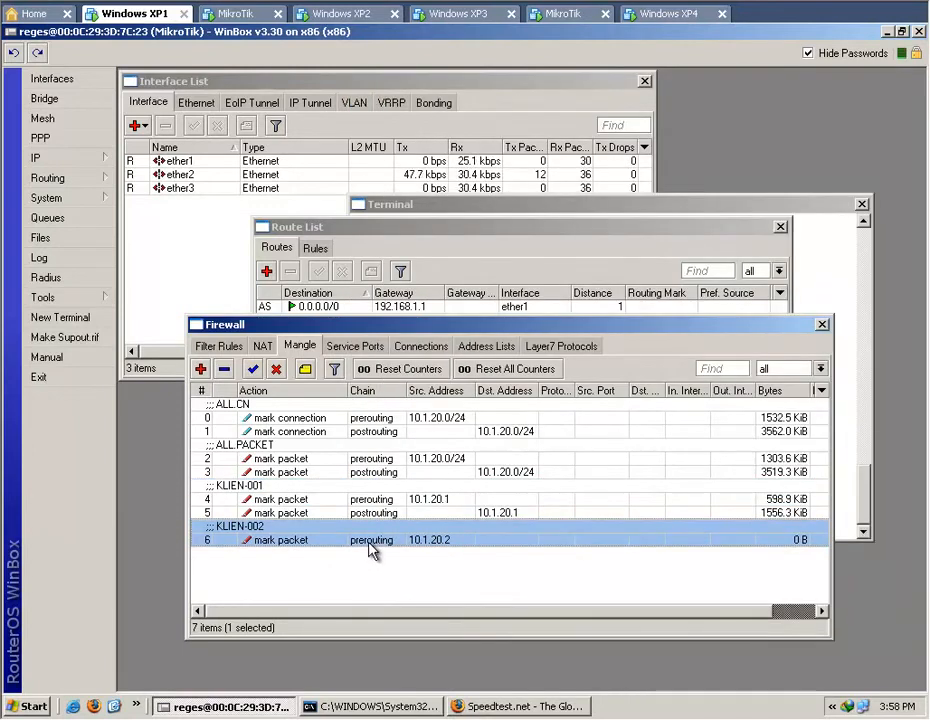
Duplicate the 10.1.20.1 postrouting rule and set the copy's destination address to 10.1.20.2.
{"action": "double_click", "coordinate": [376, 516]}
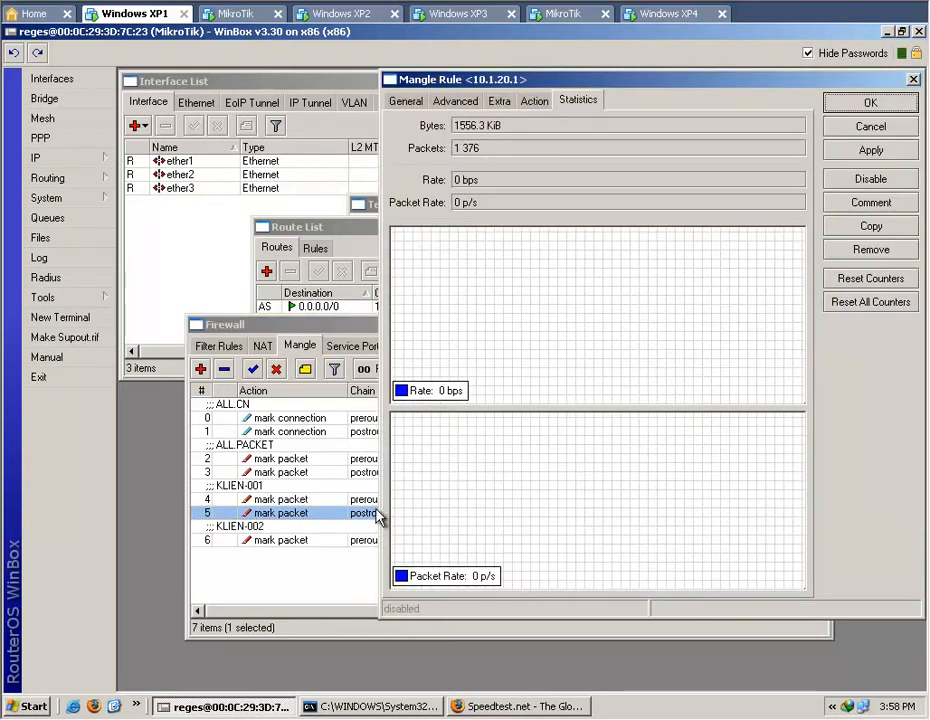
{"action": "left_click", "coordinate": [866, 226]}
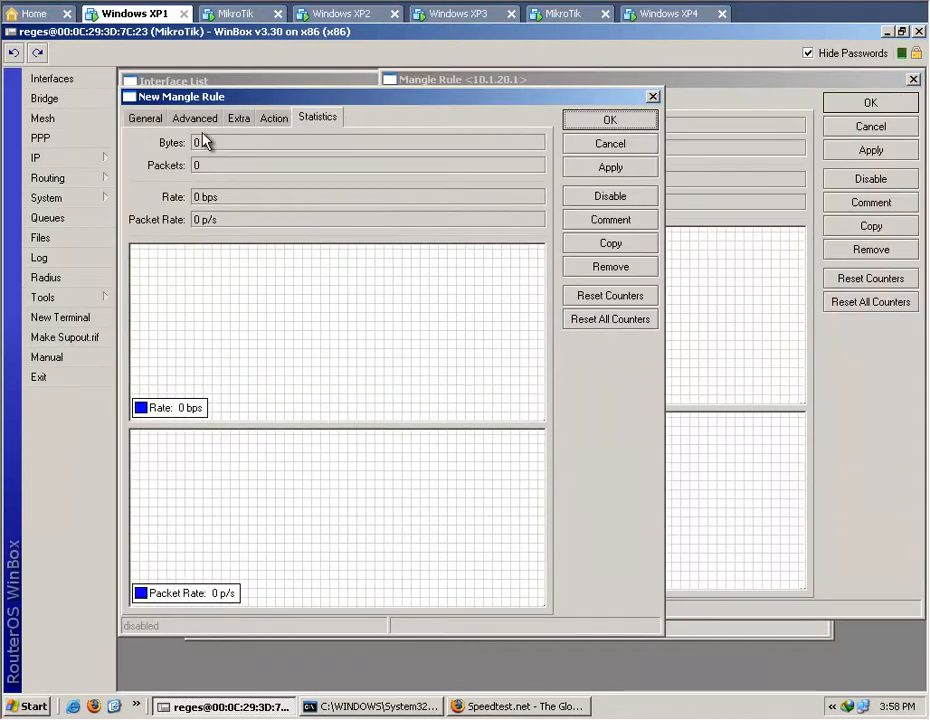
{"action": "left_click", "coordinate": [145, 118]}
{"action": "left_click", "coordinate": [285, 185]}
{"action": "key", "text": "BackSpace"}
{"action": "type", "text": "20.2"}
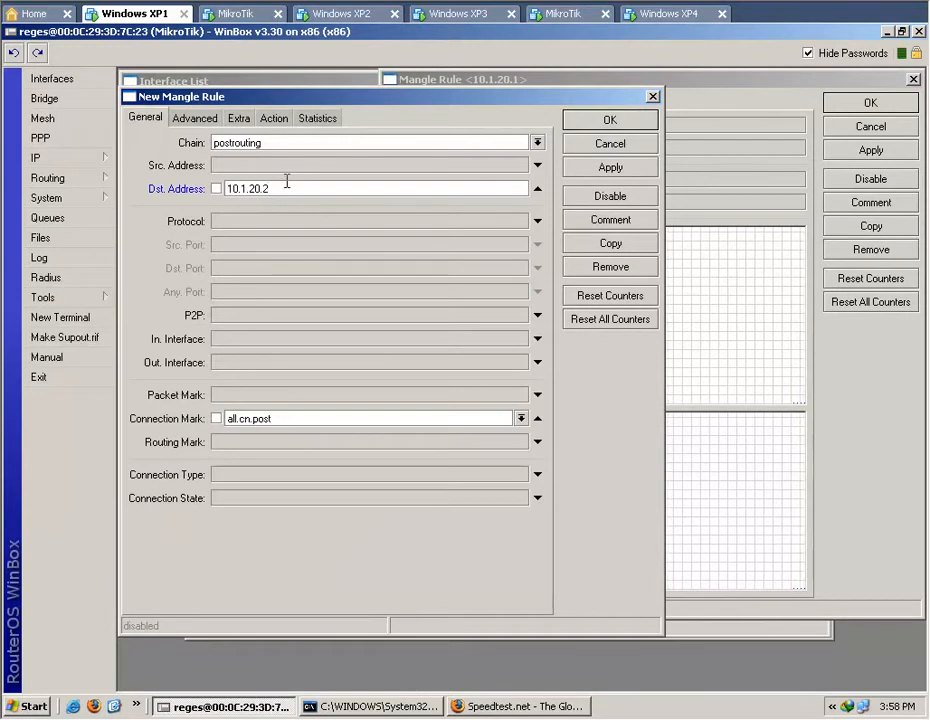
Set the postrouting copy's new packet mark to klien-002-dn, save it, and close the original rule.
{"action": "left_click", "coordinate": [274, 119]}
{"action": "left_click", "coordinate": [325, 162]}
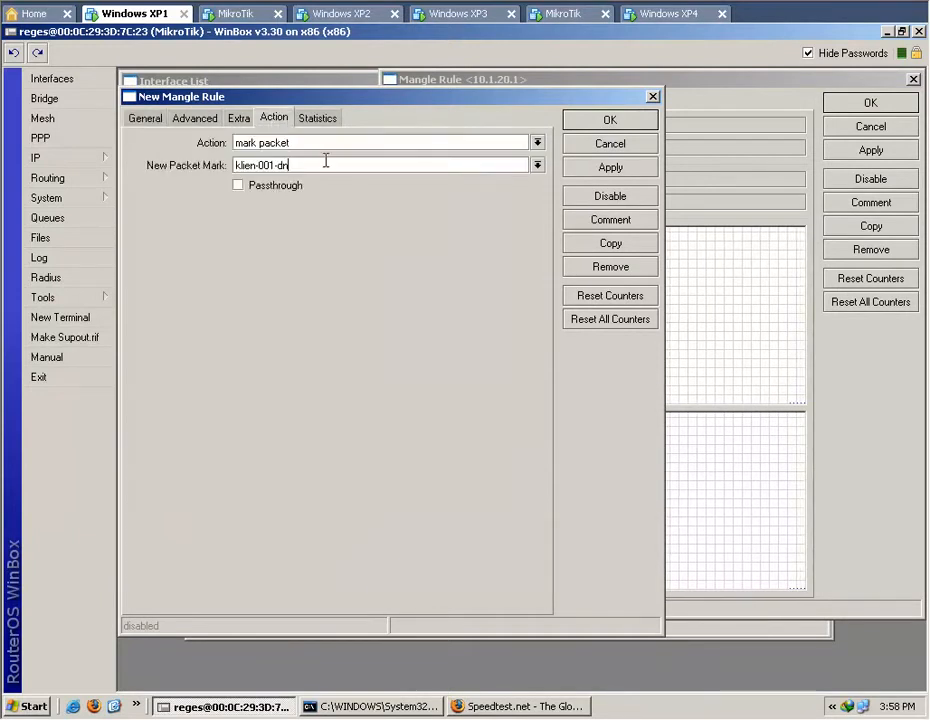
{"action": "key", "text": "BackSpace"}
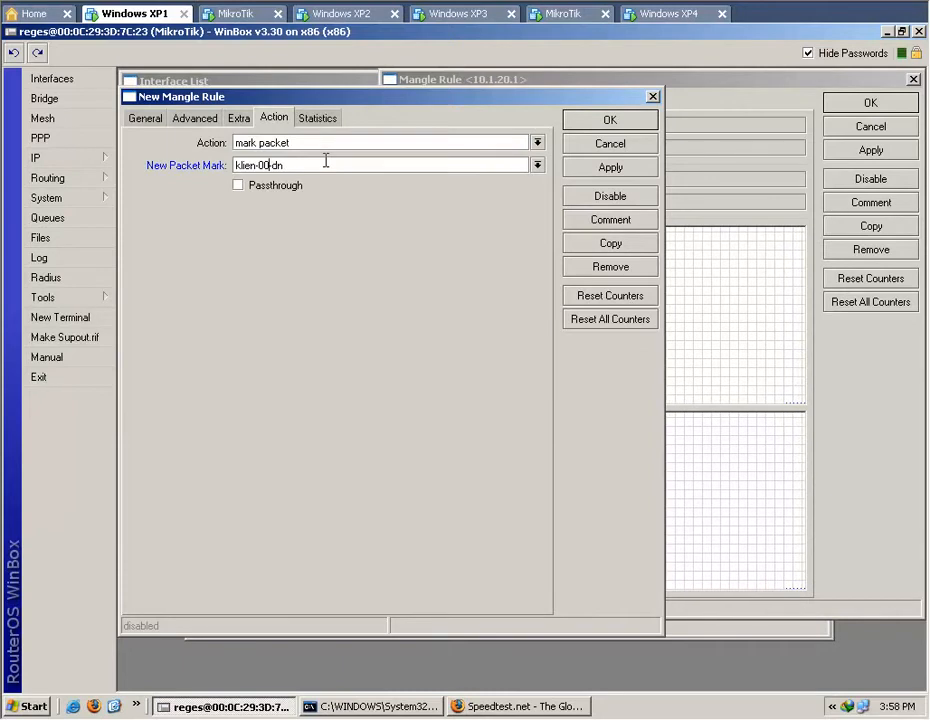
{"action": "left_click", "coordinate": [622, 124]}
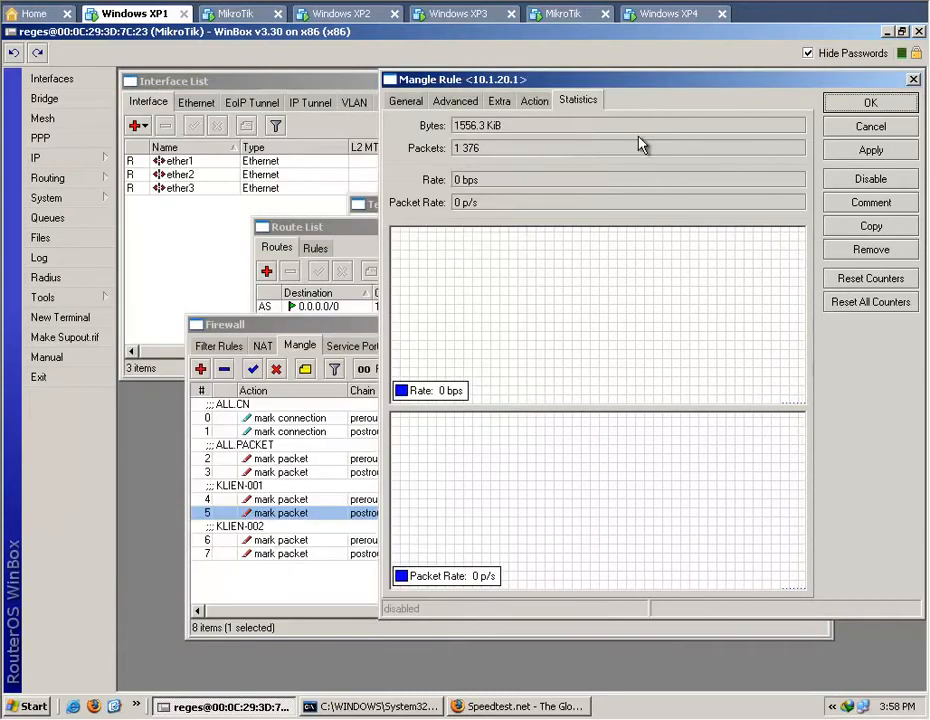
{"action": "left_click", "coordinate": [878, 107]}
{"action": "left_click", "coordinate": [606, 580]}
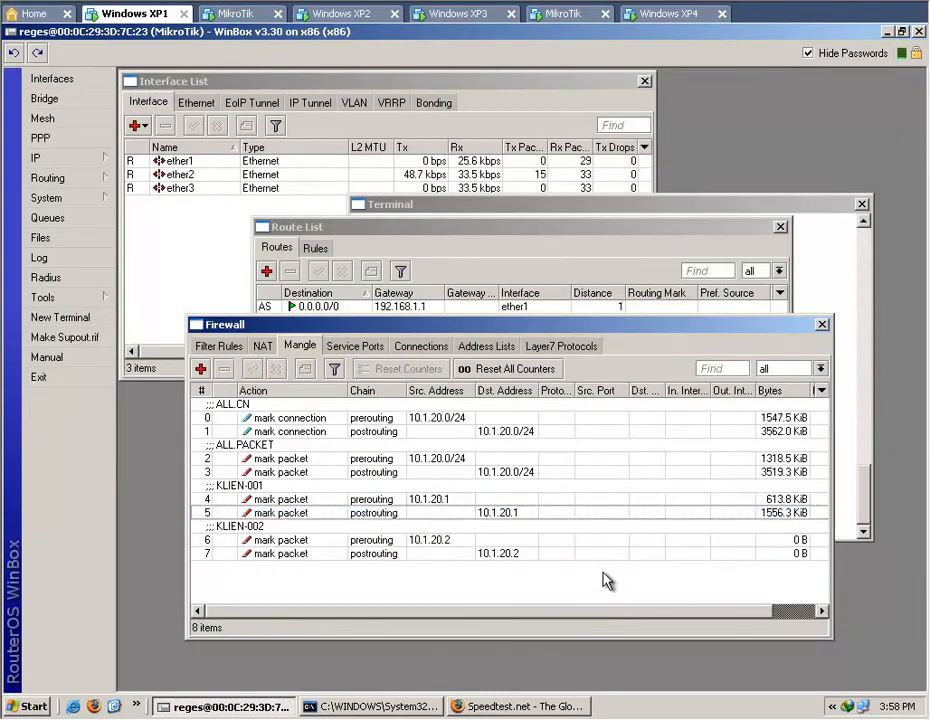
Duplicate the 10.1.20.2 prerouting rule and set the copy's source address to 10.1.20.3.
{"action": "double_click", "coordinate": [262, 539]}
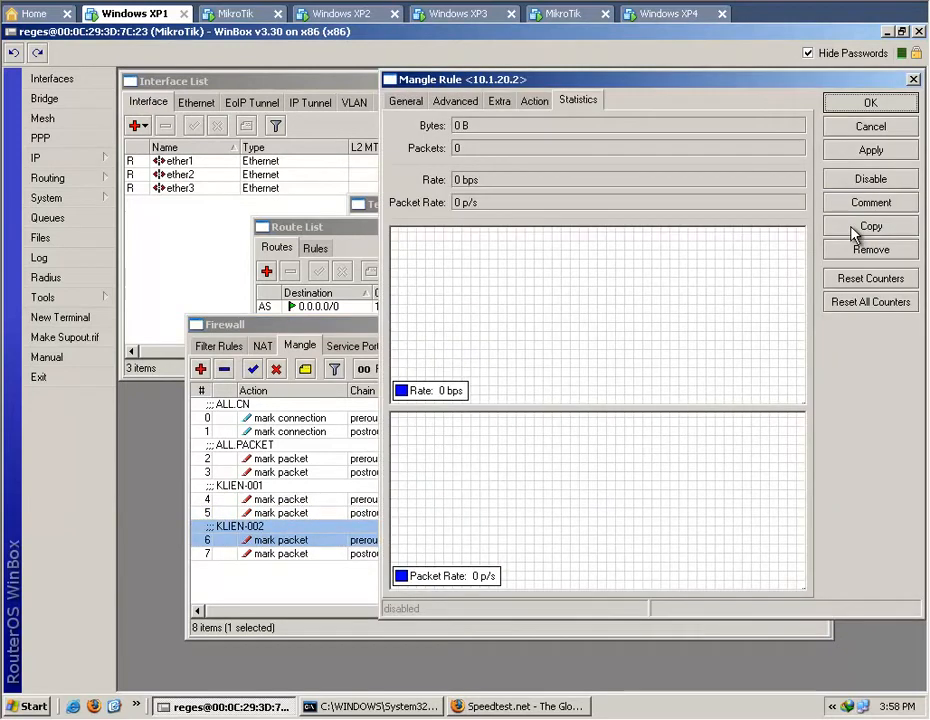
{"action": "left_click", "coordinate": [855, 228]}
{"action": "left_click", "coordinate": [885, 101]}
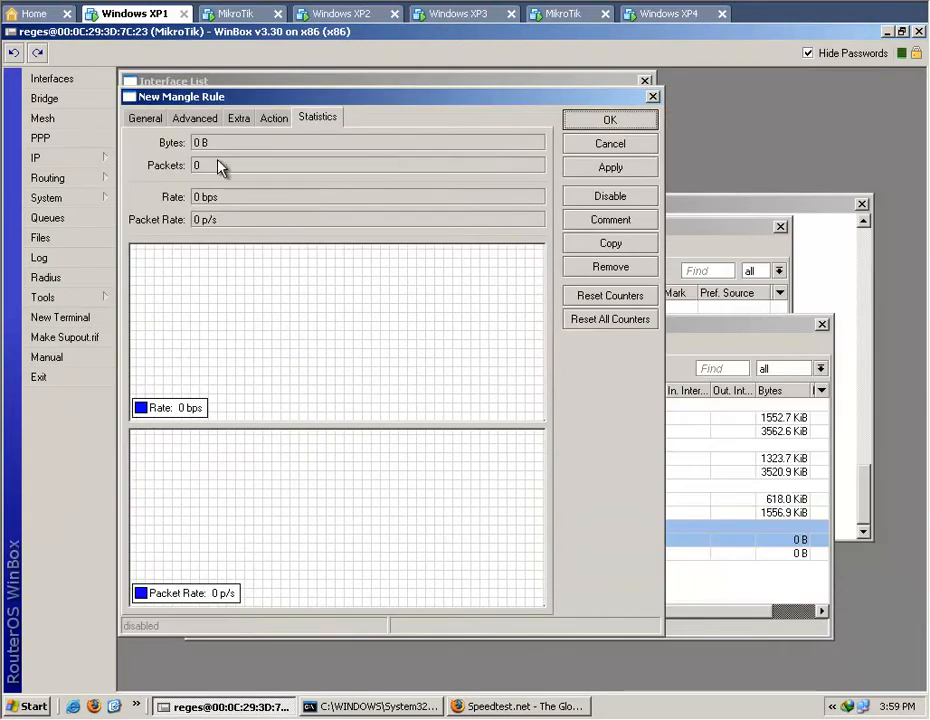
{"action": "left_click", "coordinate": [145, 118]}
{"action": "key", "text": "BackSpace"}
{"action": "type", "text": "3"}
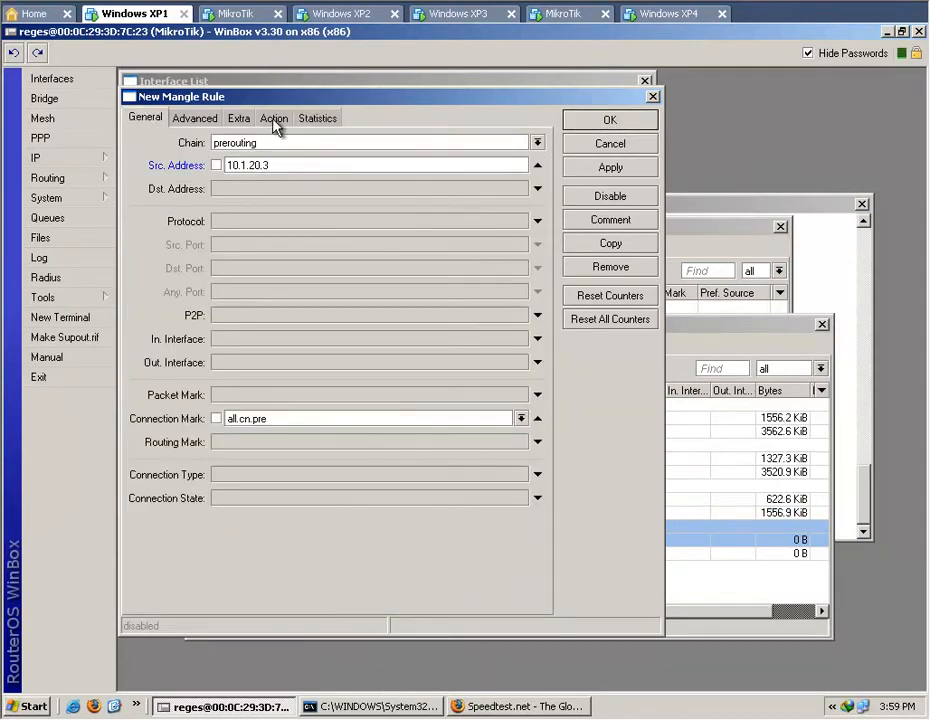
Give the 10.1.20.3 prerouting copy the new packet mark klien-003-up and the comment KLIEN-003, and save it.
{"action": "left_click", "coordinate": [274, 118]}
{"action": "left_click", "coordinate": [310, 164]}
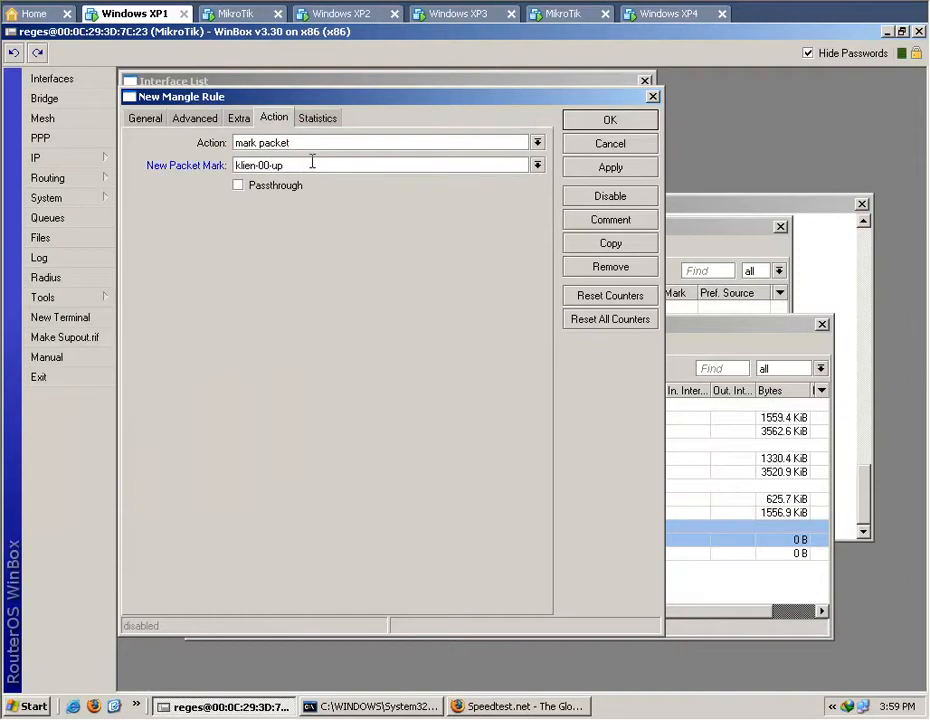
{"action": "left_click", "coordinate": [598, 222]}
{"action": "left_click", "coordinate": [492, 359]}
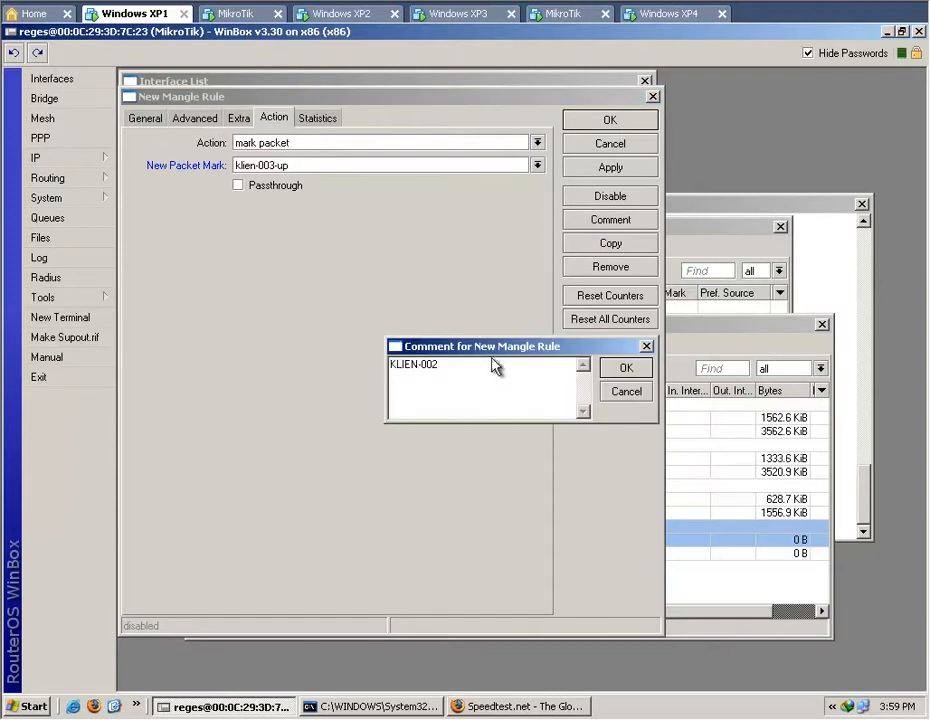
{"action": "key", "text": "BackSpace"}
{"action": "type", "text": "3"}
{"action": "left_click", "coordinate": [619, 369]}
{"action": "left_click", "coordinate": [603, 120]}
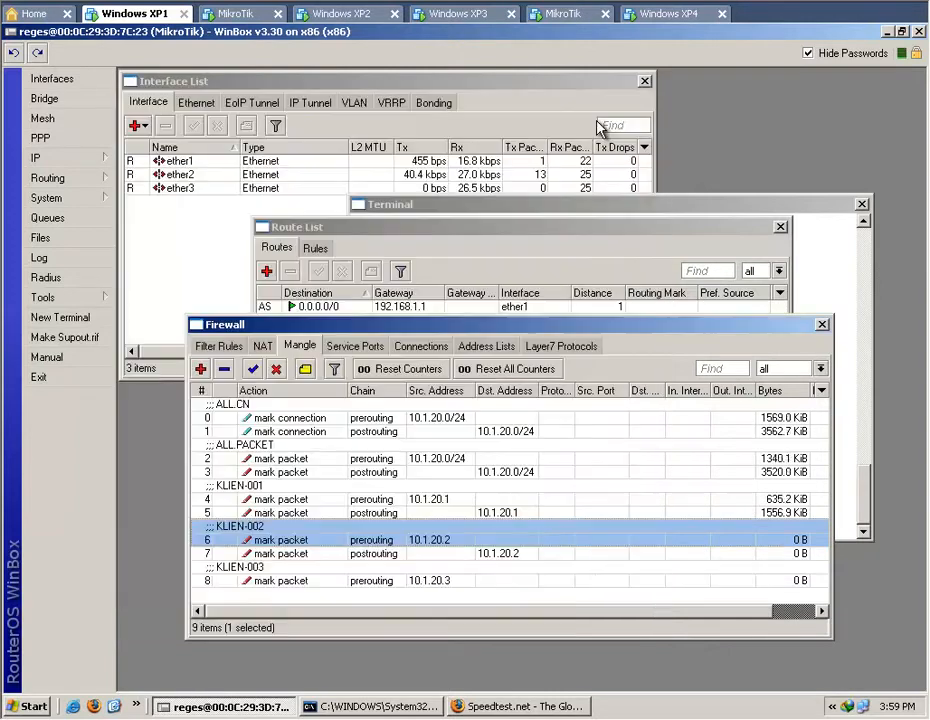
{"action": "double_click", "coordinate": [275, 556]}
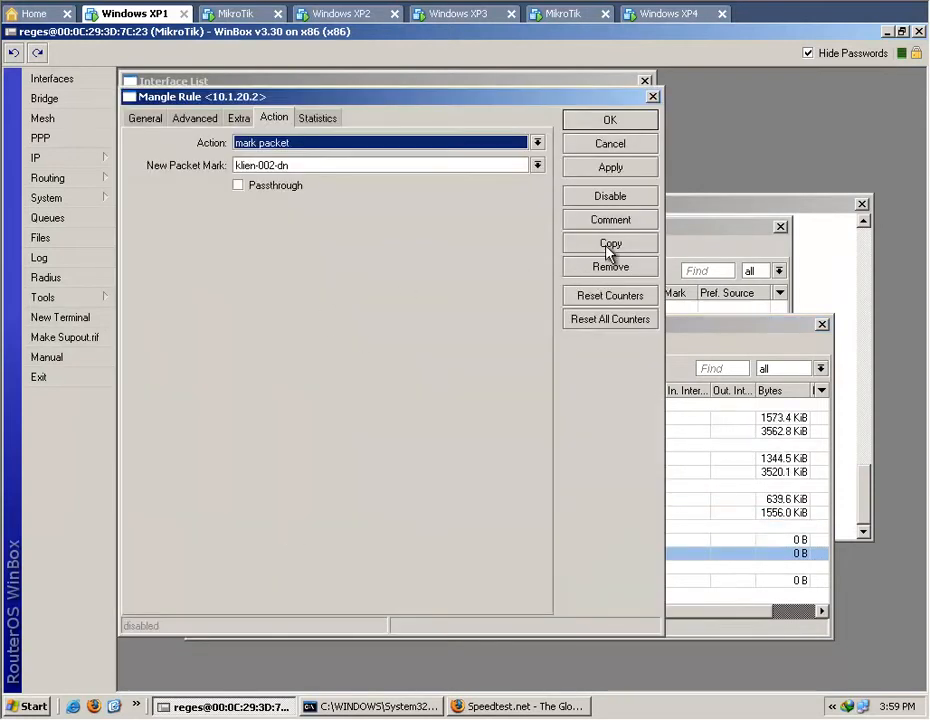
{"action": "left_click", "coordinate": [607, 247]}
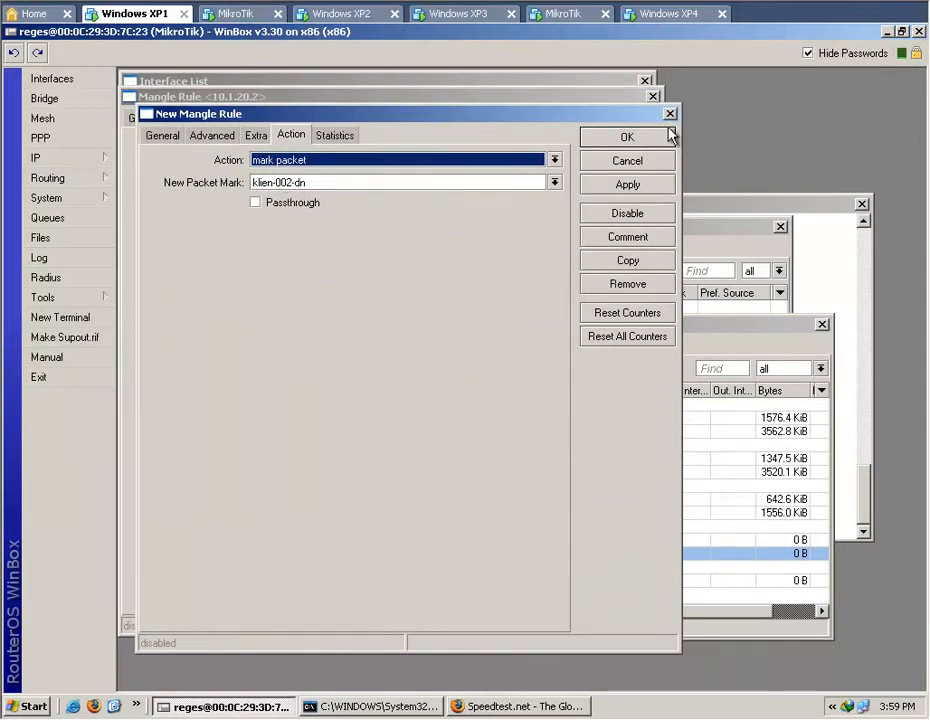
{"action": "left_click", "coordinate": [240, 707]}
{"action": "left_click", "coordinate": [240, 707]}
{"action": "left_click", "coordinate": [671, 116]}
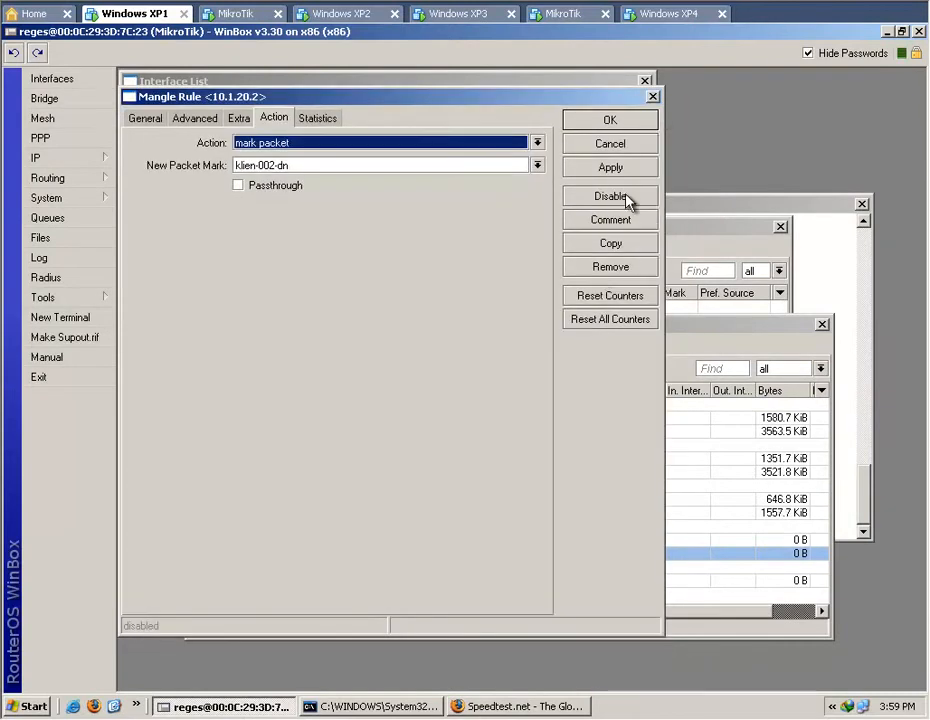
{"action": "left_click", "coordinate": [632, 146]}
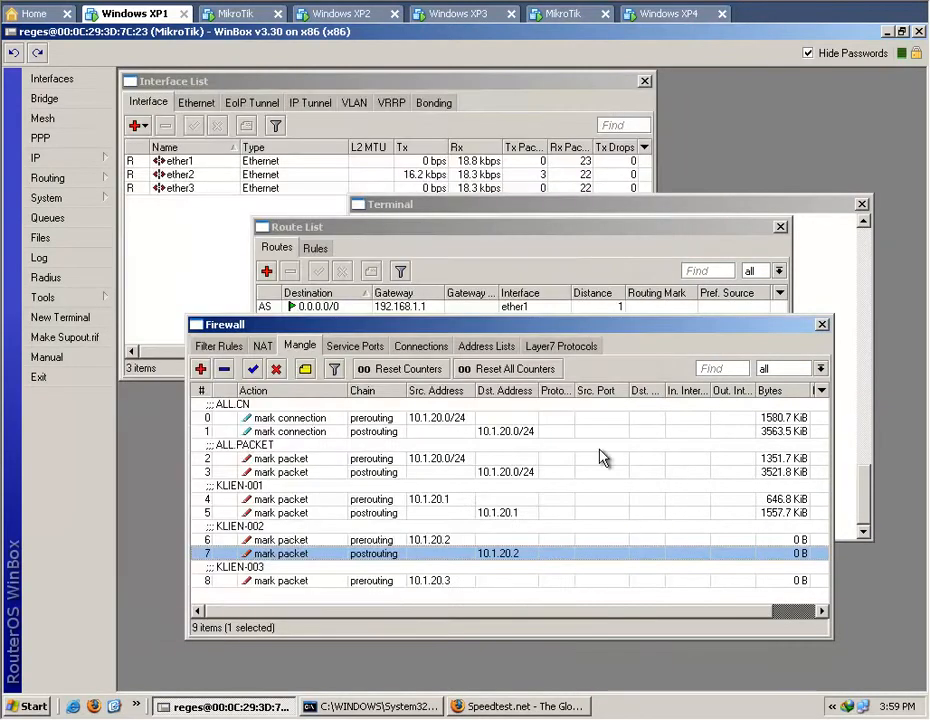
Duplicate the 10.1.20.2 postrouting rule and set the copy's new packet mark to klien-003-dn.
{"action": "double_click", "coordinate": [465, 560]}
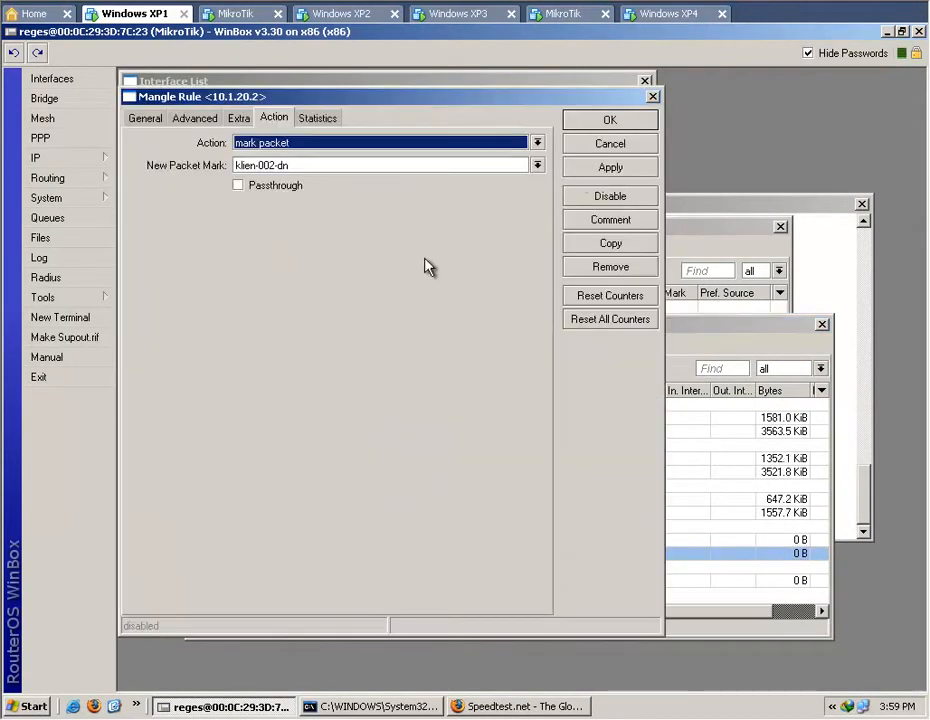
{"action": "left_click", "coordinate": [608, 246]}
{"action": "left_click", "coordinate": [653, 96]}
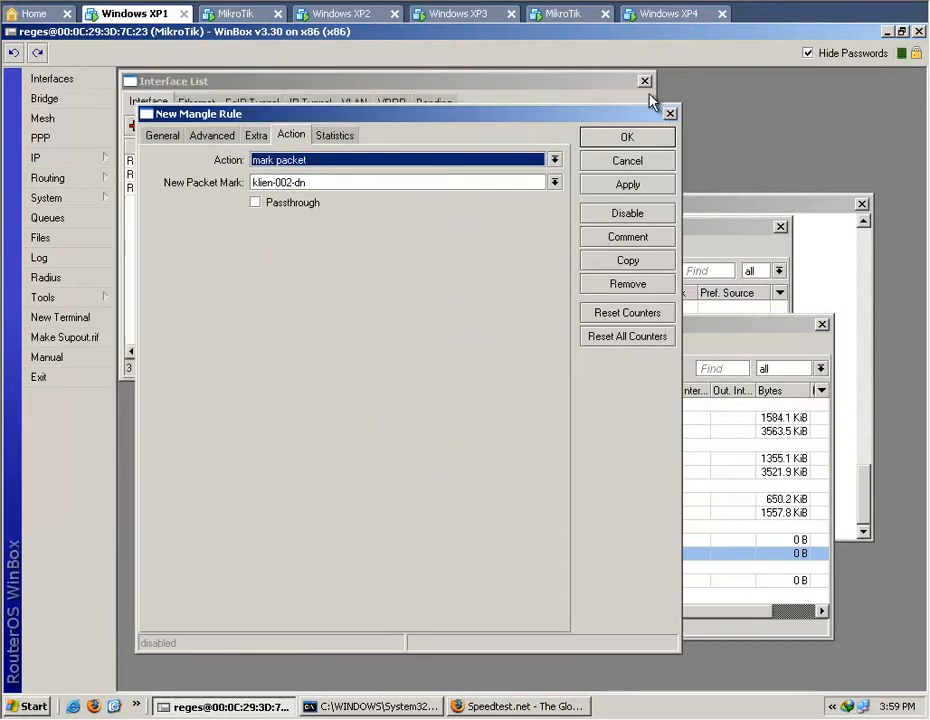
{"action": "left_click", "coordinate": [347, 183]}
{"action": "key", "text": "BackSpace"}
{"action": "type", "text": "3"}
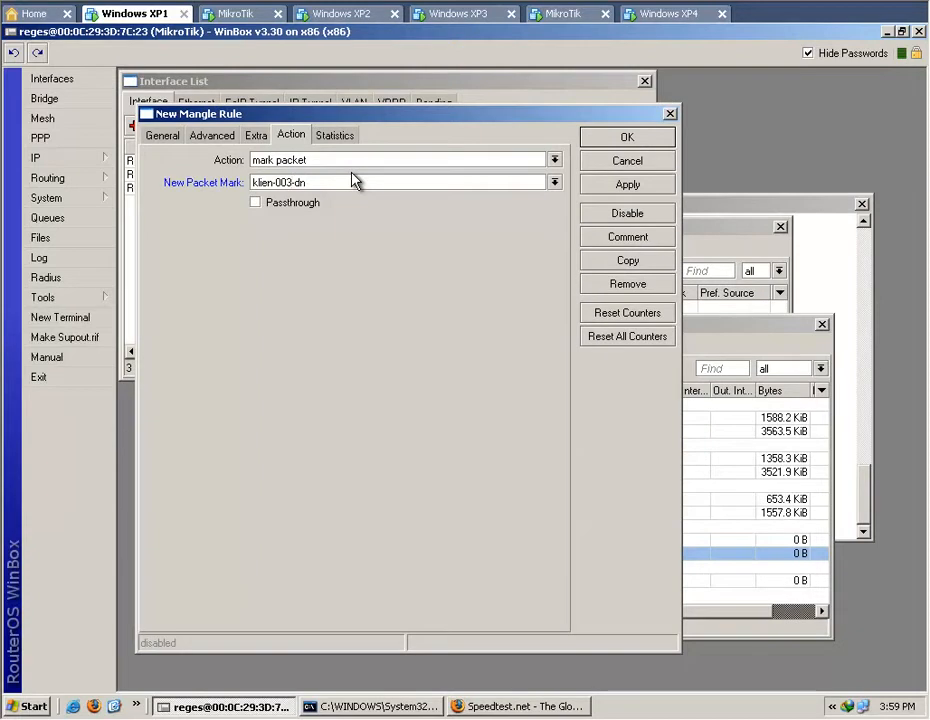
Set the klien-003-dn copy's destination address to 10.1.20.3, check its action settings, and save the rule.
{"action": "left_click", "coordinate": [175, 138]}
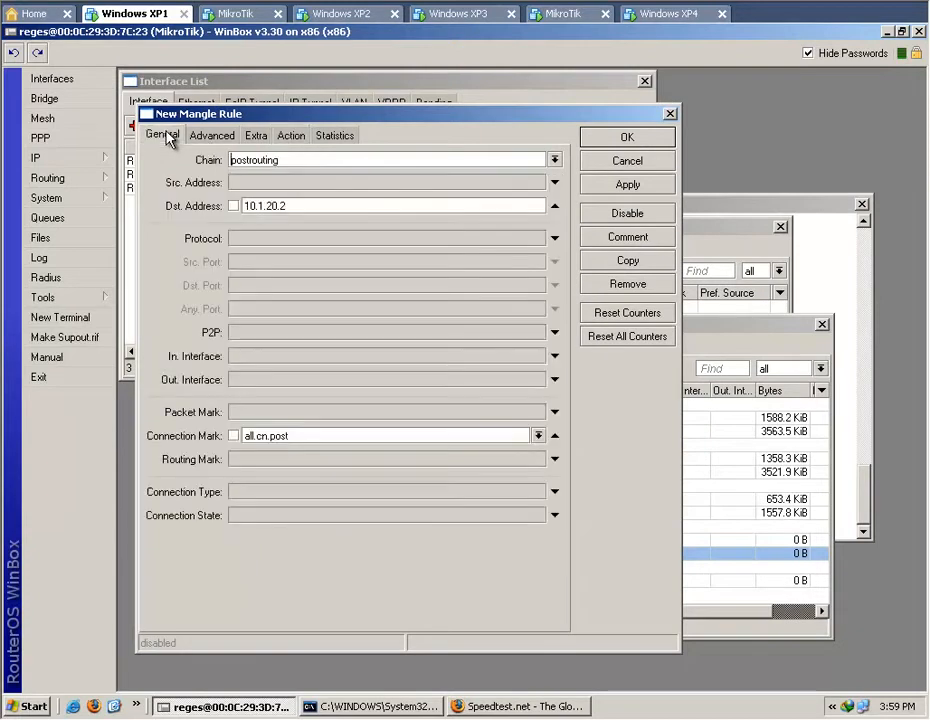
{"action": "left_click", "coordinate": [320, 204]}
{"action": "key", "text": "BackSpace"}
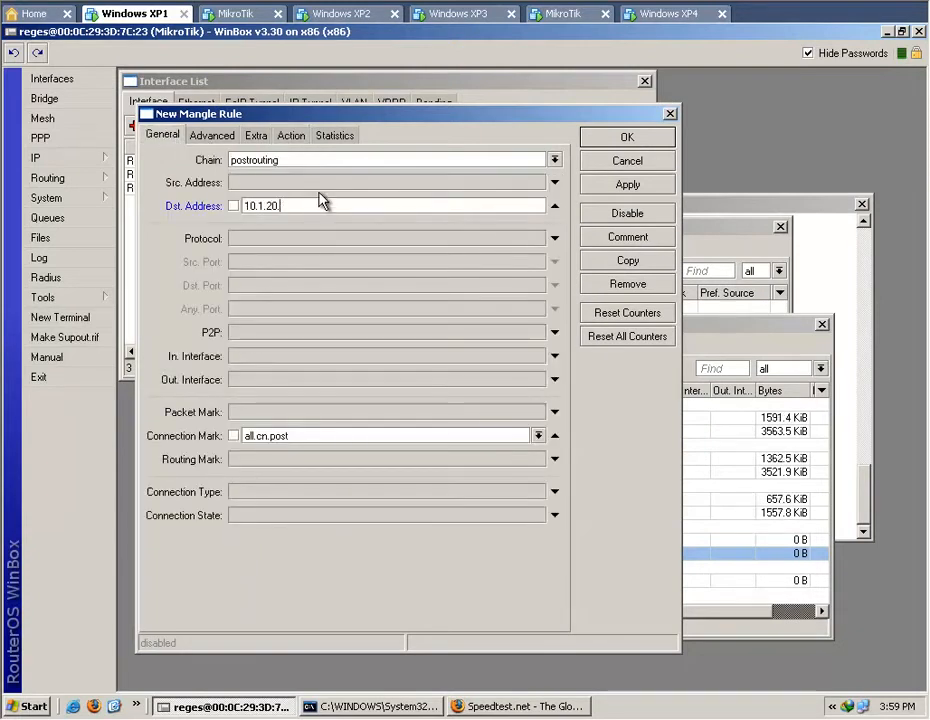
{"action": "type", "text": "3"}
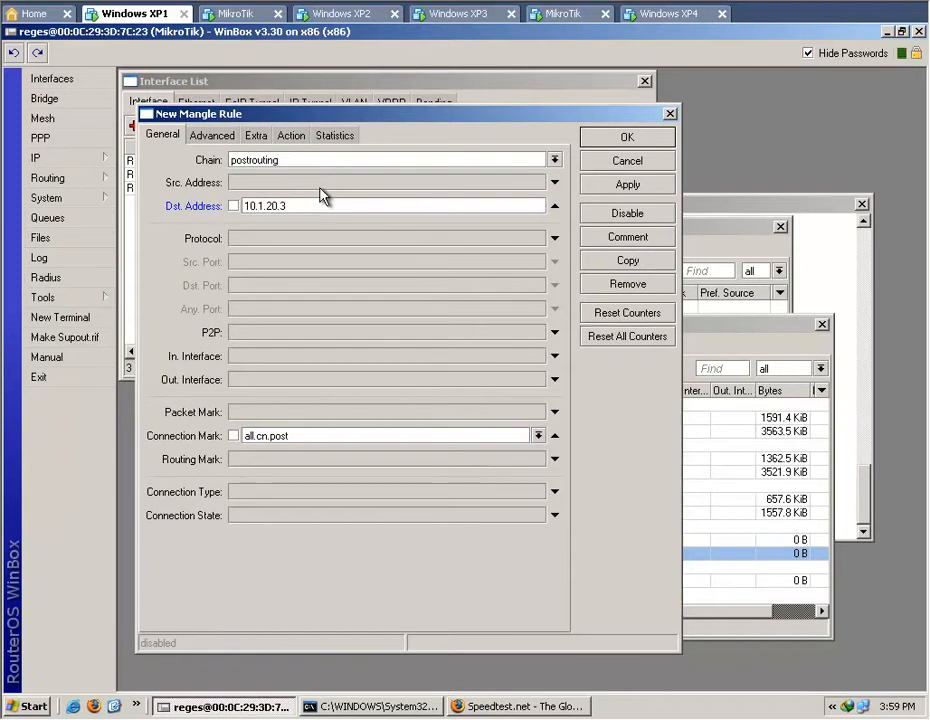
{"action": "left_click", "coordinate": [291, 136]}
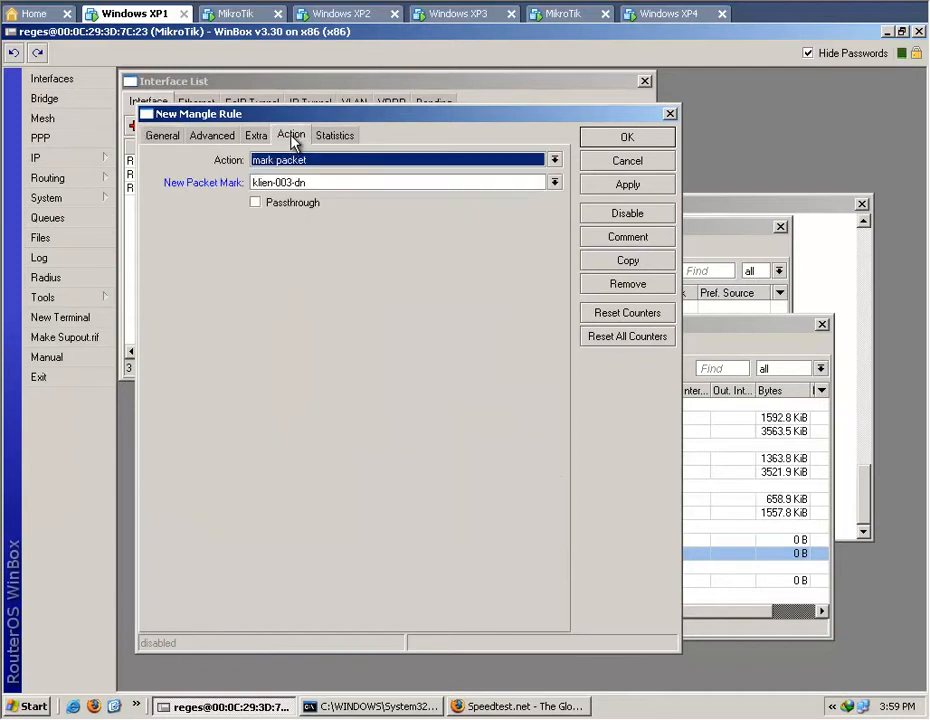
{"action": "left_click", "coordinate": [163, 137]}
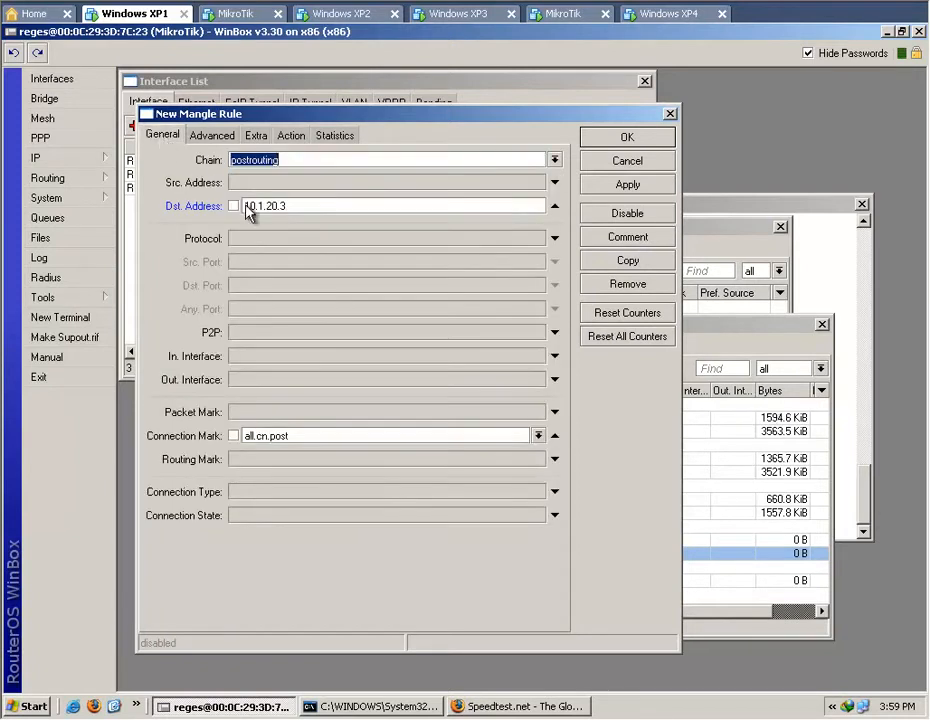
{"action": "left_click", "coordinate": [628, 186]}
{"action": "left_click", "coordinate": [627, 140]}
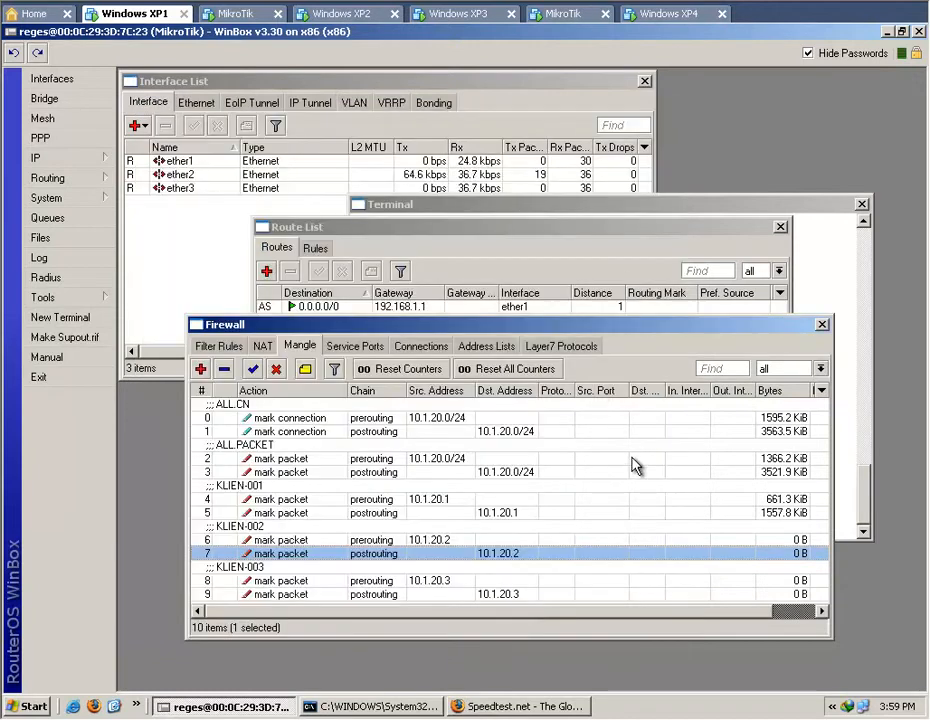
Duplicate the 10.1.20.3 prerouting rule and set the copy's source address to 10.1.20.4.
{"action": "left_click_drag", "start_coordinate": [704, 317], "coordinate": [713, 207]}
{"action": "double_click", "coordinate": [275, 471]}
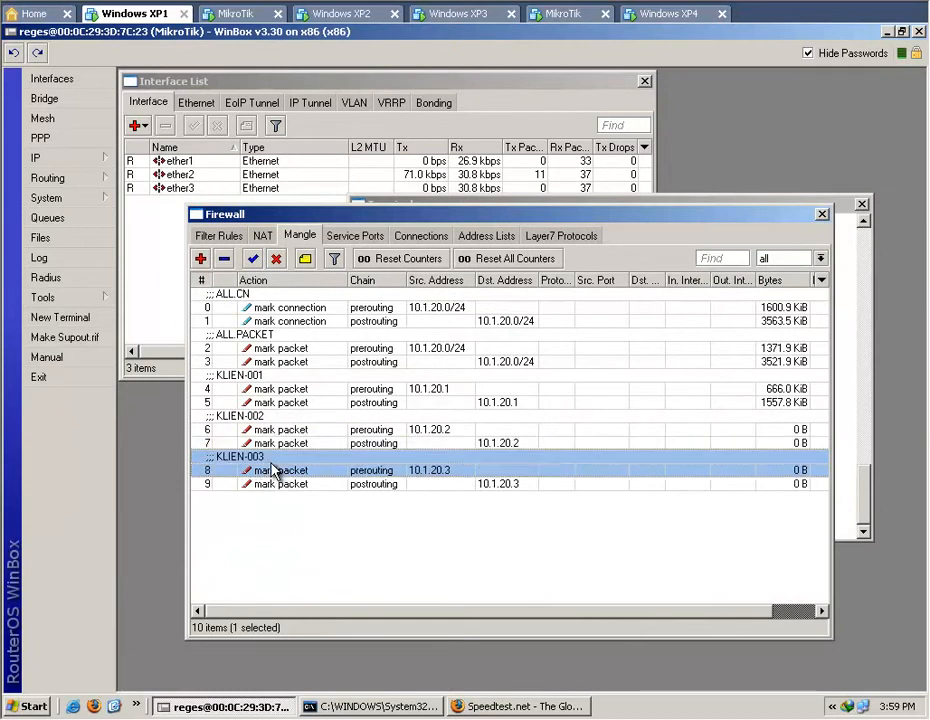
{"action": "left_click", "coordinate": [630, 260]}
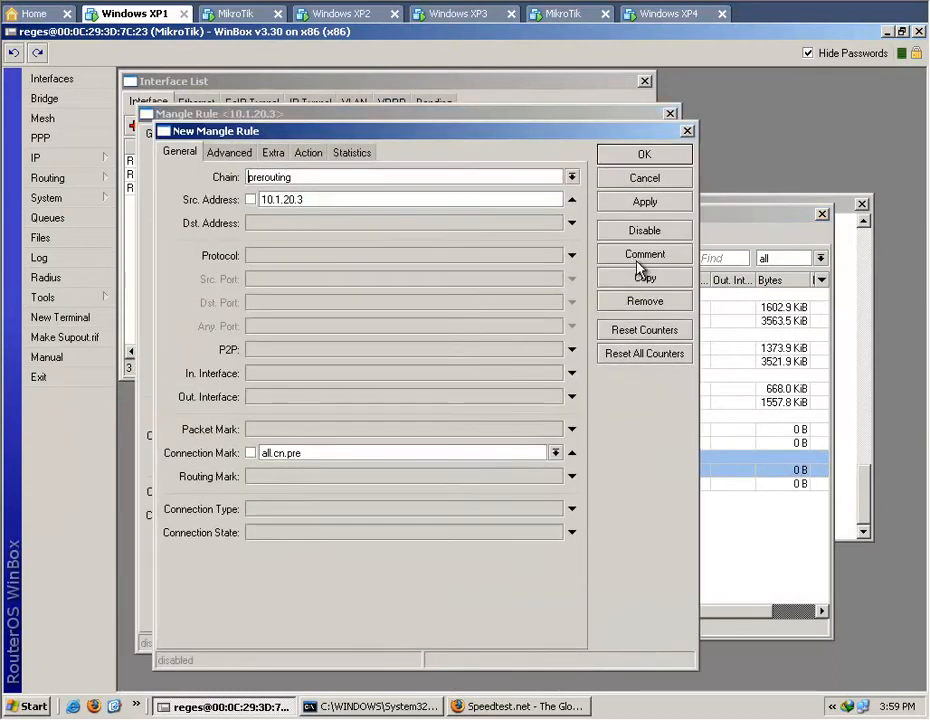
{"action": "left_click", "coordinate": [670, 113]}
{"action": "key", "text": "BackSpace"}
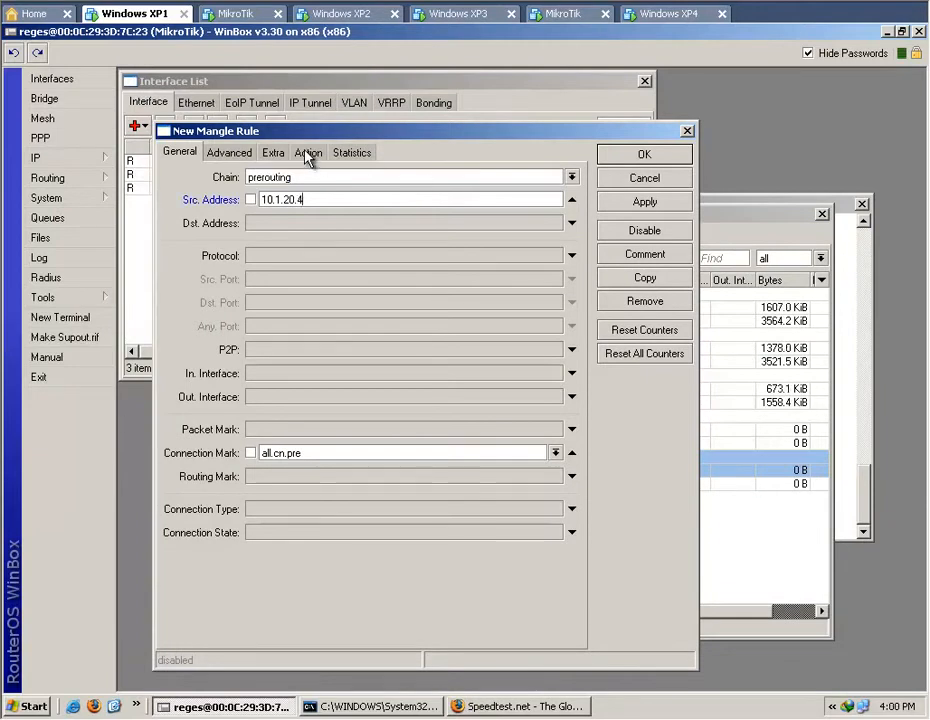
Give the 10.1.20.4 prerouting copy the new packet mark klien-004-up and the comment KLIEN-004, and save it.
{"action": "left_click", "coordinate": [308, 152]}
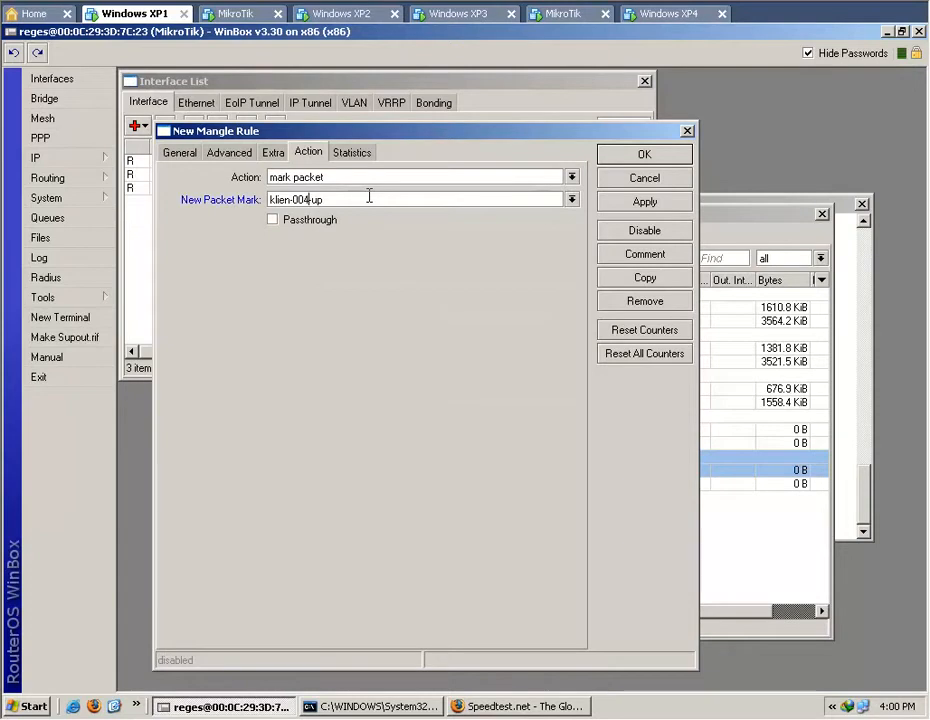
{"action": "left_click", "coordinate": [644, 256]}
{"action": "left_click", "coordinate": [485, 368]}
{"action": "key", "text": "BackSpace"}
{"action": "type", "text": "4"}
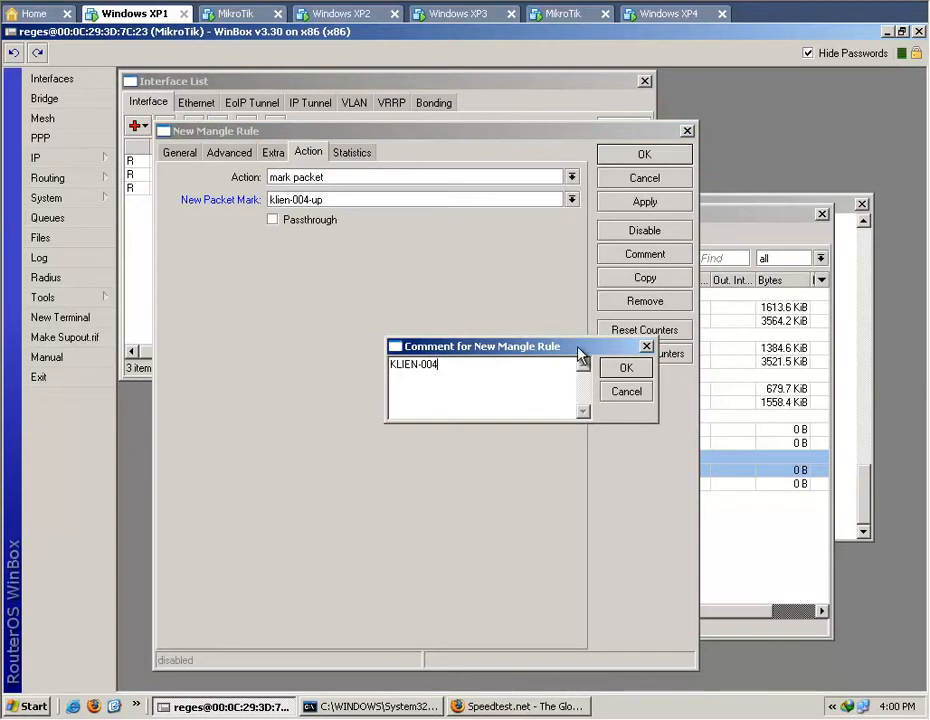
{"action": "left_click", "coordinate": [626, 368]}
{"action": "left_click", "coordinate": [645, 157]}
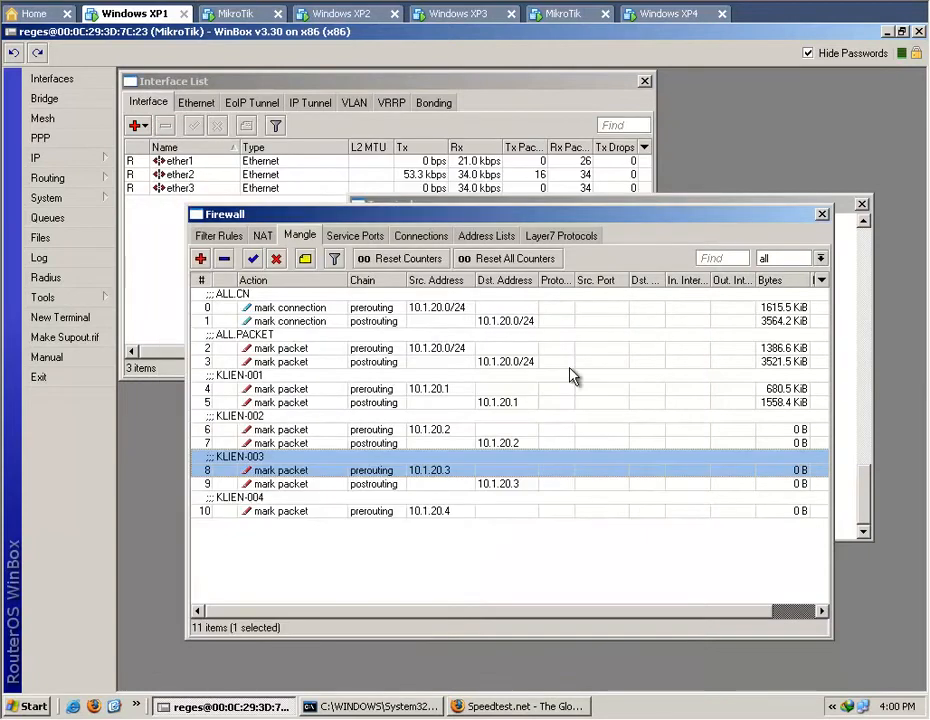
Duplicate the 10.1.20.3 postrouting rule and set the copy's new packet mark to klien-004-dn.
{"action": "left_click", "coordinate": [392, 485]}
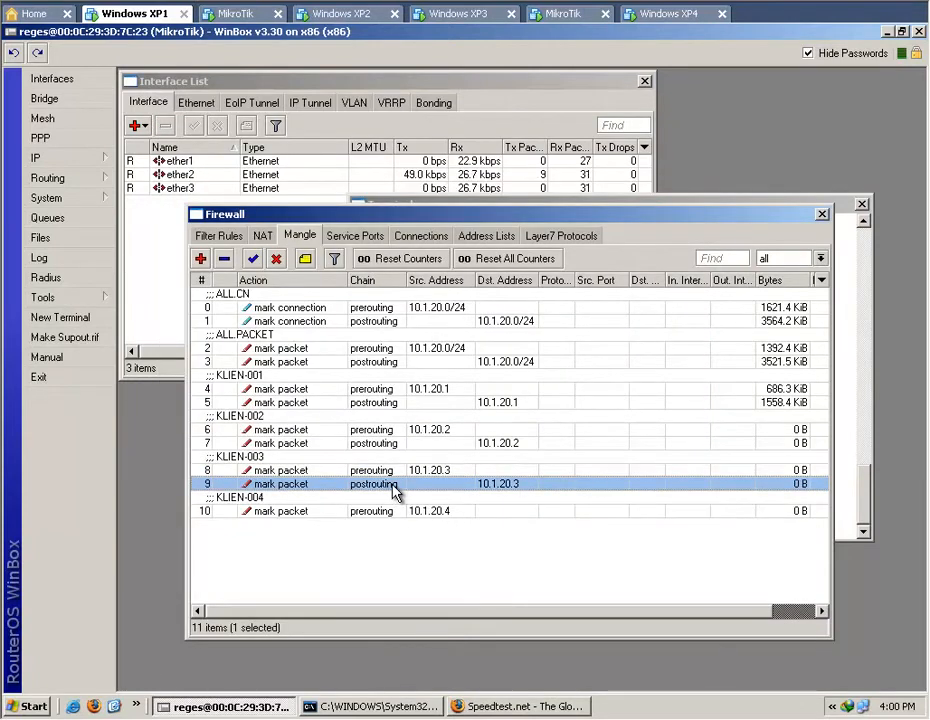
{"action": "double_click", "coordinate": [392, 485]}
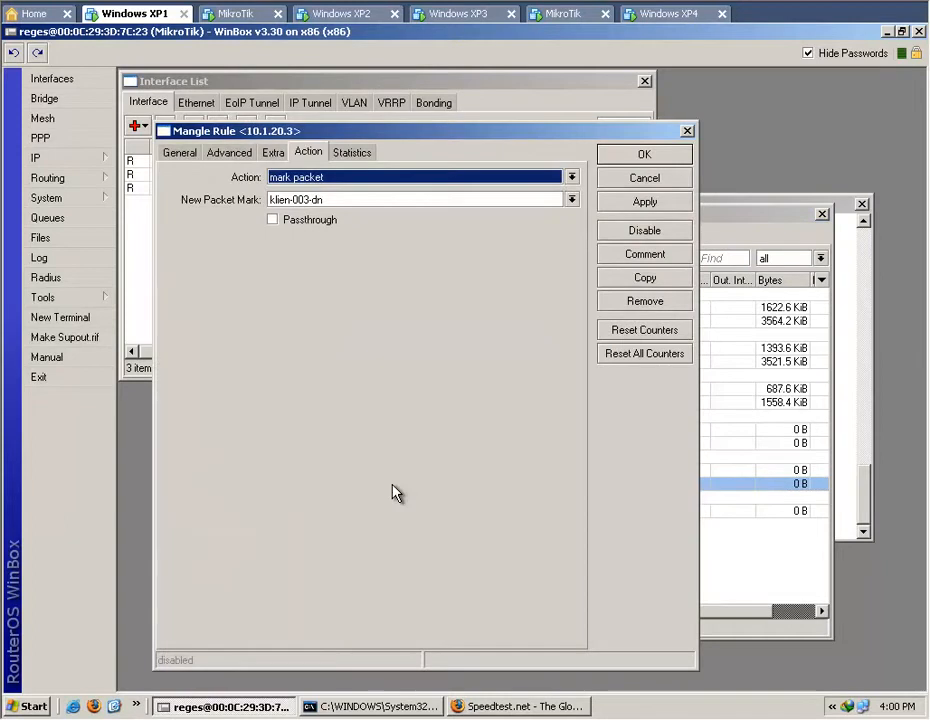
{"action": "left_click", "coordinate": [673, 293]}
{"action": "left_click", "coordinate": [688, 131]}
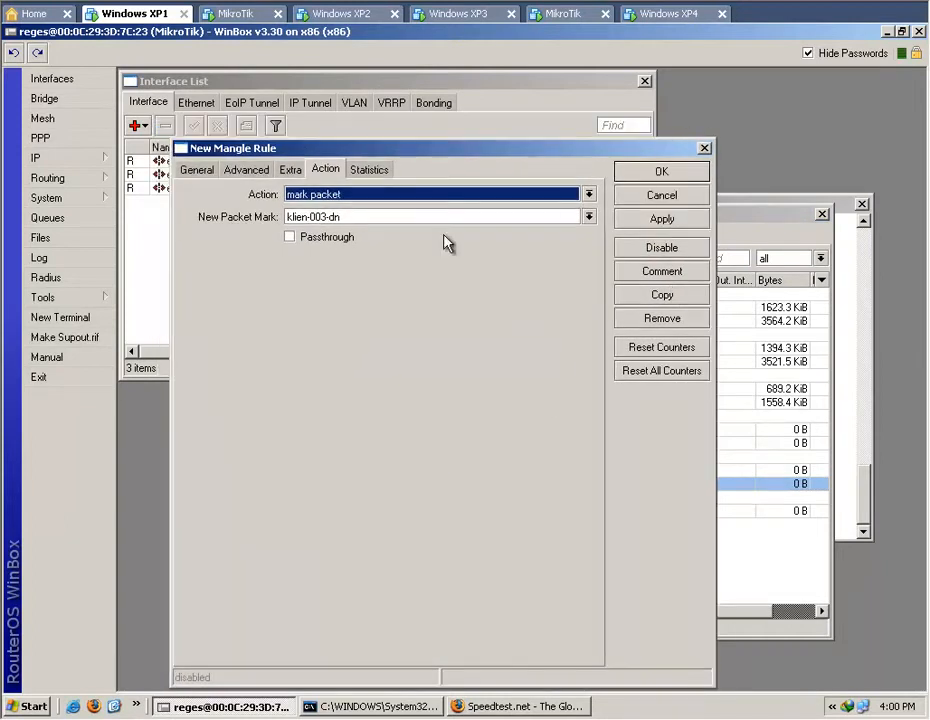
{"action": "left_click", "coordinate": [373, 217]}
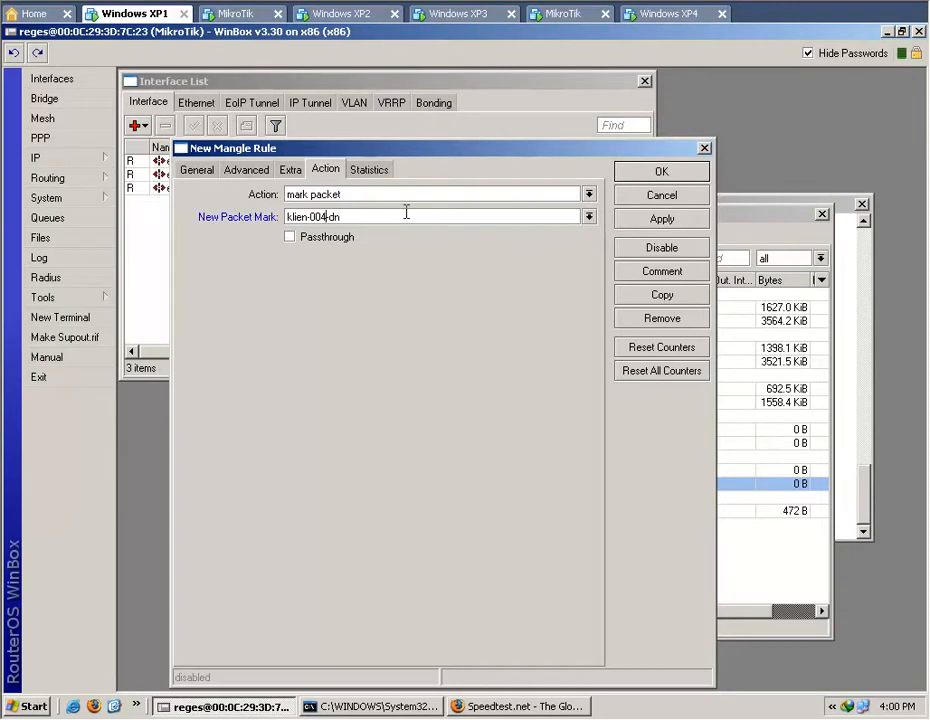
Set the klien-004-dn copy's destination address to 10.1.20.4 and save the rule without a comment.
{"action": "left_click", "coordinate": [199, 170]}
{"action": "key", "text": "BackSpace"}
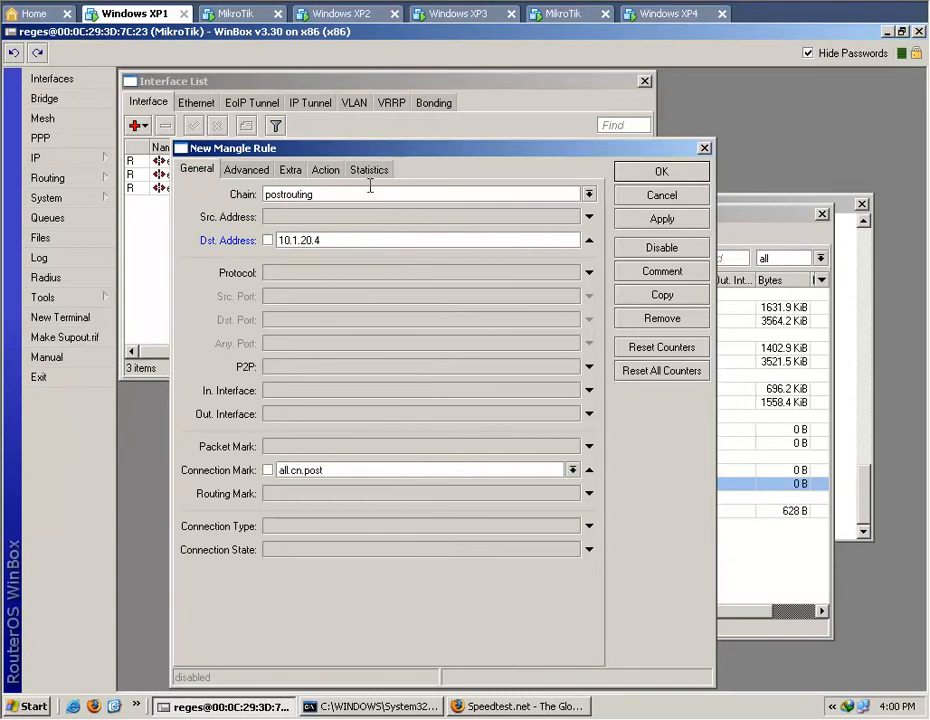
{"action": "left_click", "coordinate": [667, 280]}
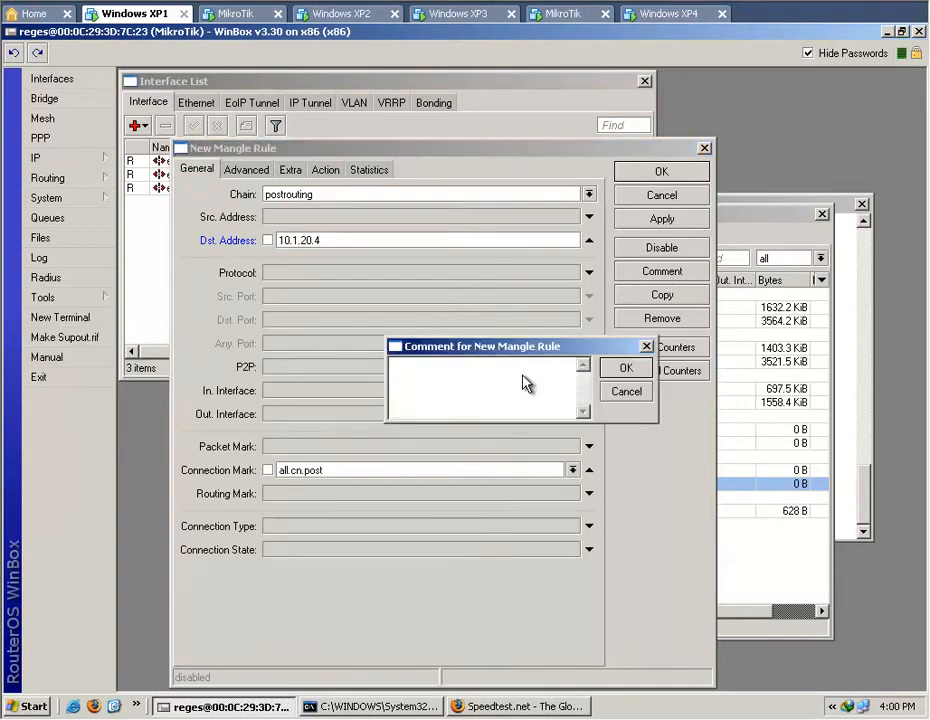
{"action": "left_click", "coordinate": [643, 390]}
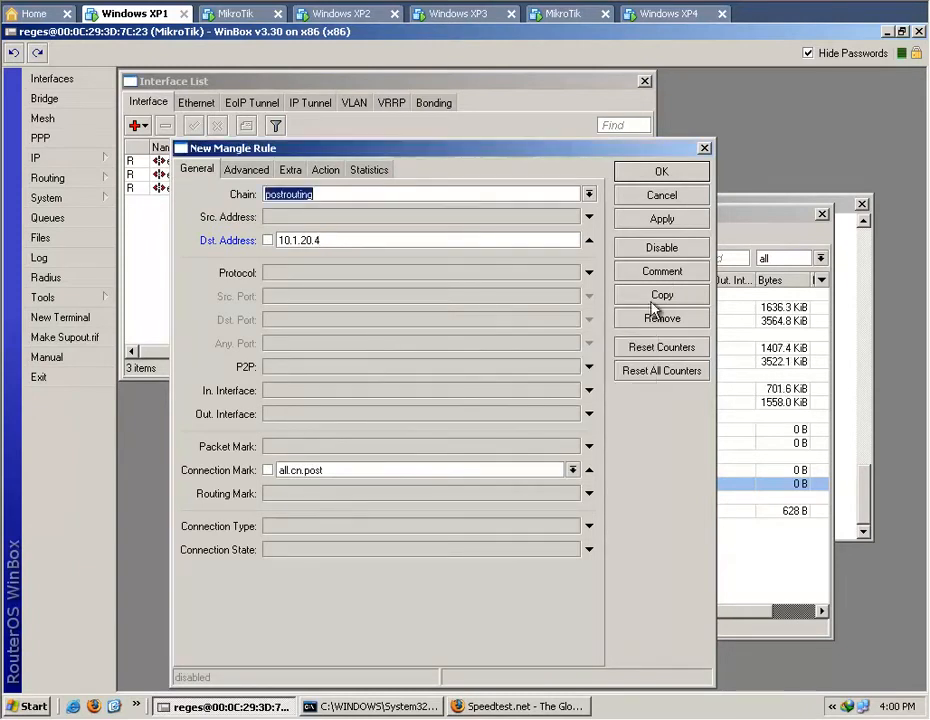
{"action": "left_click", "coordinate": [651, 174]}
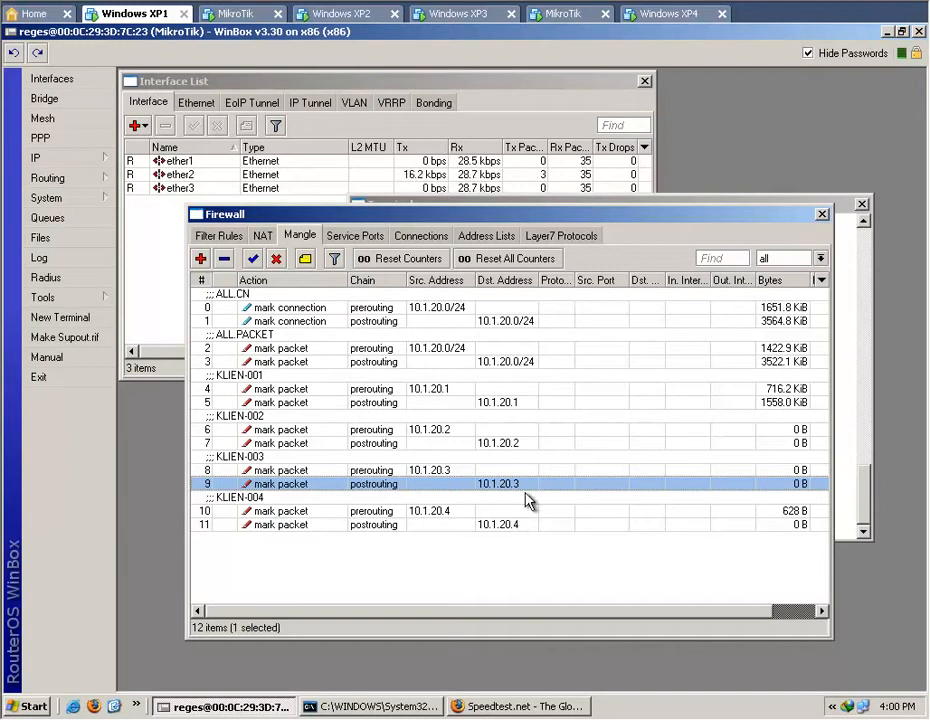
Examine the KLIEN-002 prerouting and postrouting mangle rules and their byte counters.
{"action": "left_click", "coordinate": [453, 425]}
{"action": "left_click", "coordinate": [468, 455]}
{"action": "left_click", "coordinate": [466, 430]}
{"action": "left_click", "coordinate": [466, 445]}
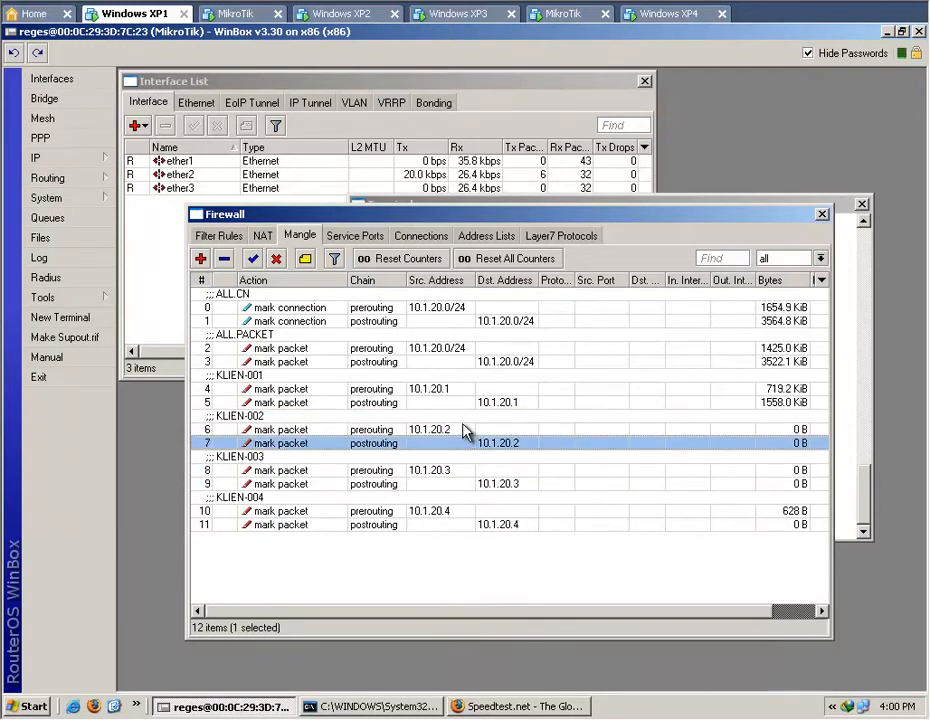
{"action": "left_click", "coordinate": [465, 433]}
{"action": "left_click", "coordinate": [461, 444]}
{"action": "left_click", "coordinate": [461, 429]}
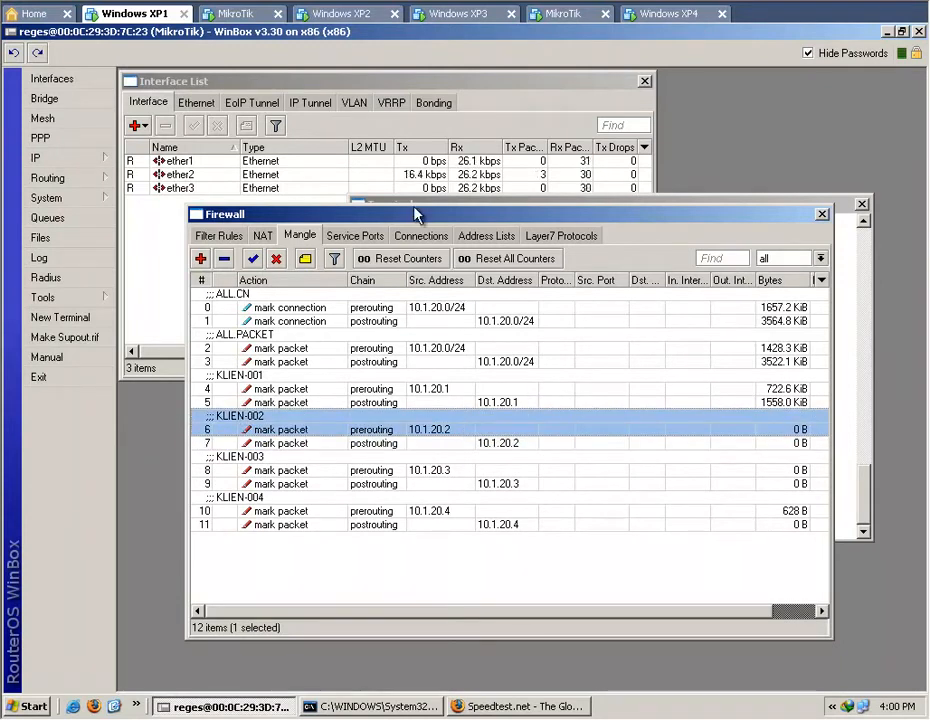
Switch to the Windows XP2 client, ping yahoo.com and open Mozilla Firefox to generate traffic.
{"action": "left_click", "coordinate": [355, 14]}
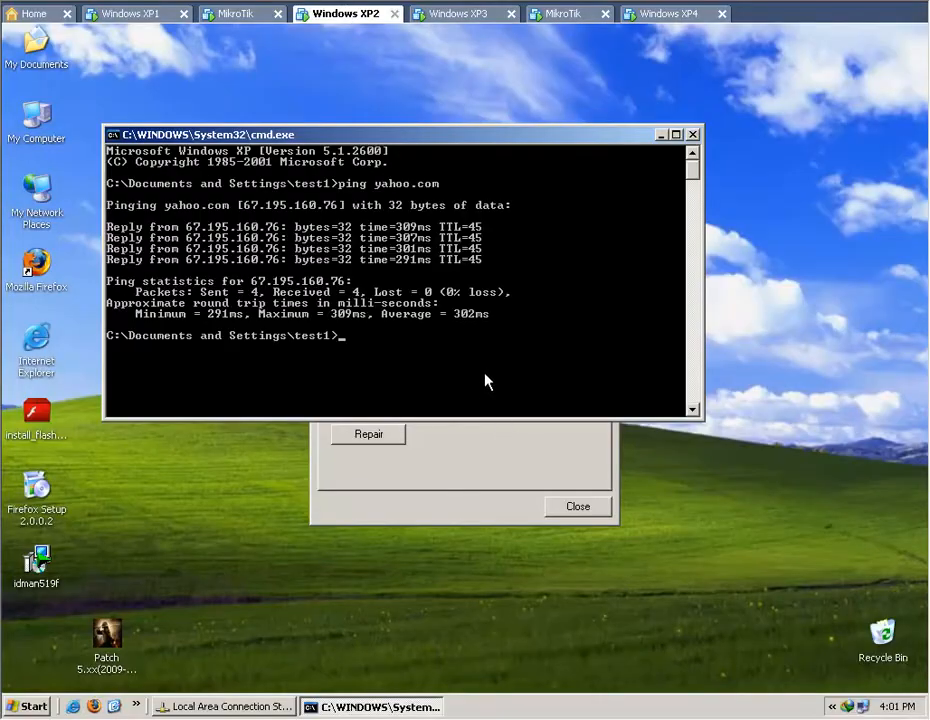
{"action": "key", "text": "Up"}
{"action": "key", "text": "Return"}
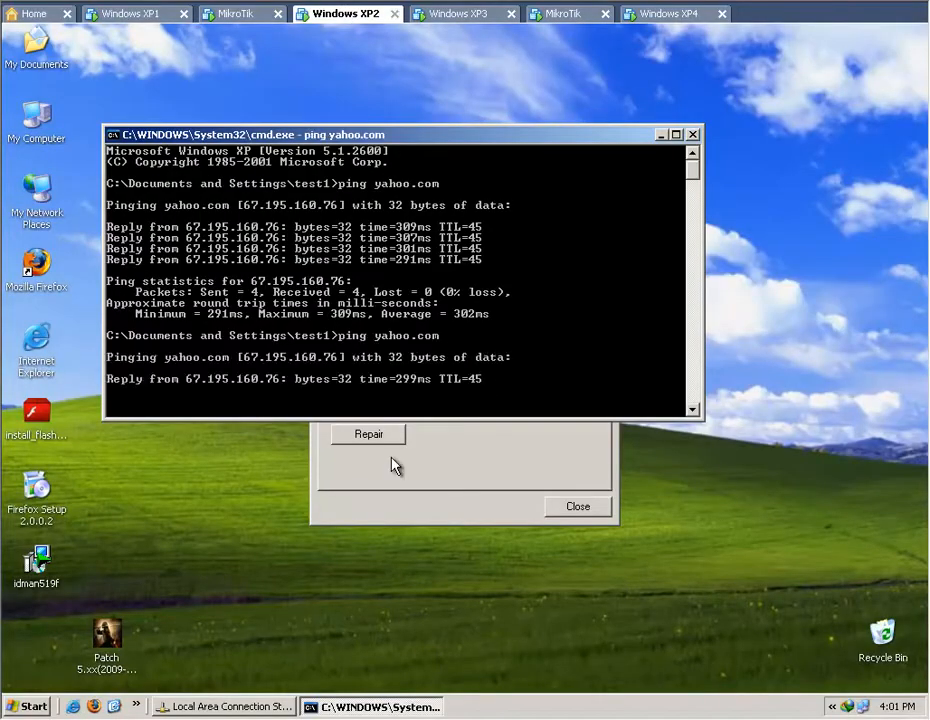
{"action": "double_click", "coordinate": [34, 261]}
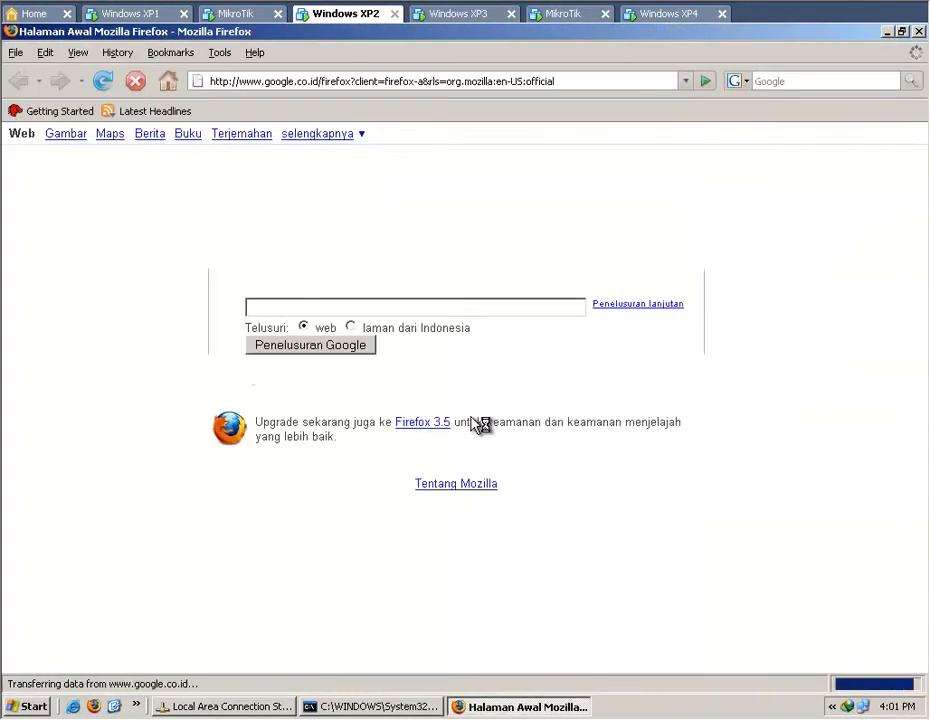
Return to WinBox on Windows XP1 and check the byte counters of both KLIEN-002 rules.
{"action": "left_click", "coordinate": [92, 14]}
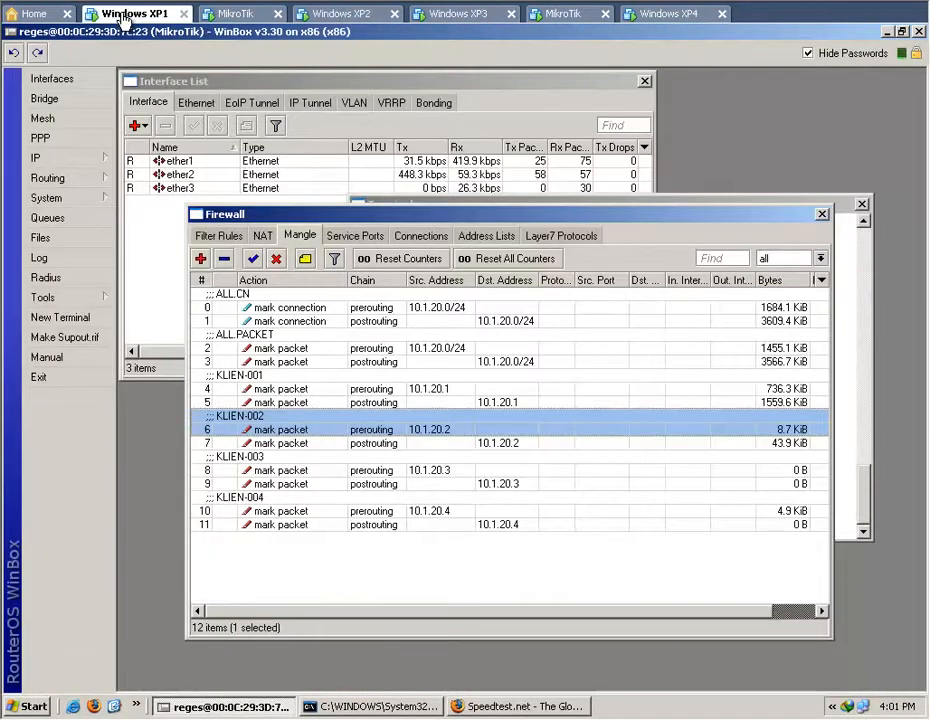
{"action": "left_click", "coordinate": [527, 444]}
{"action": "left_click", "coordinate": [592, 430]}
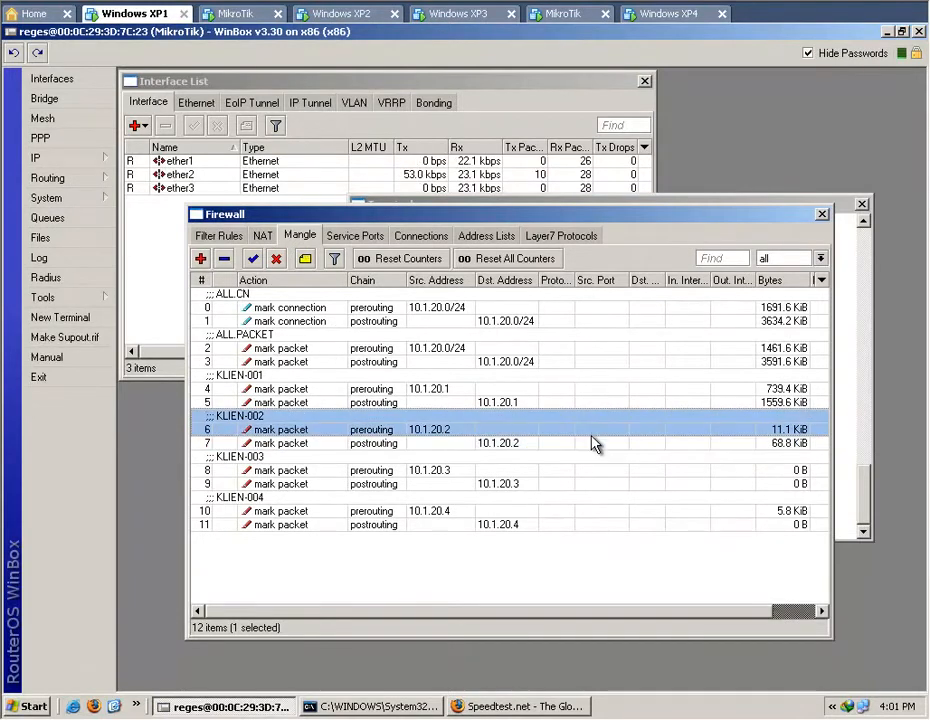
{"action": "left_click", "coordinate": [565, 442]}
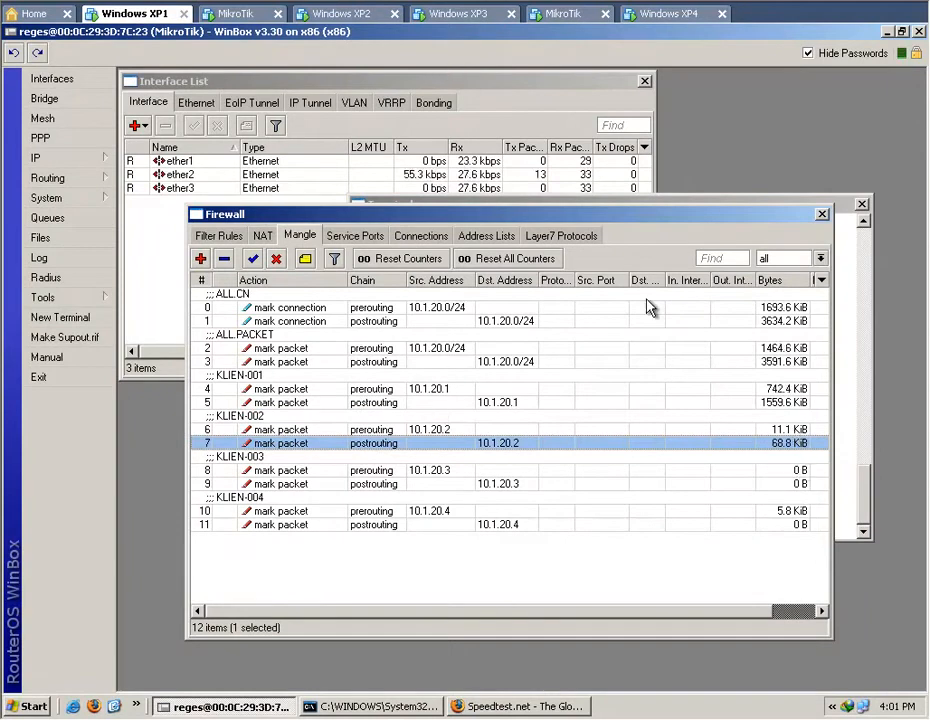
Open Mozilla Firefox on the Windows XP3 client and check the KLIEN-003 byte counters in WinBox on Windows XP1.
{"action": "left_click", "coordinate": [455, 15]}
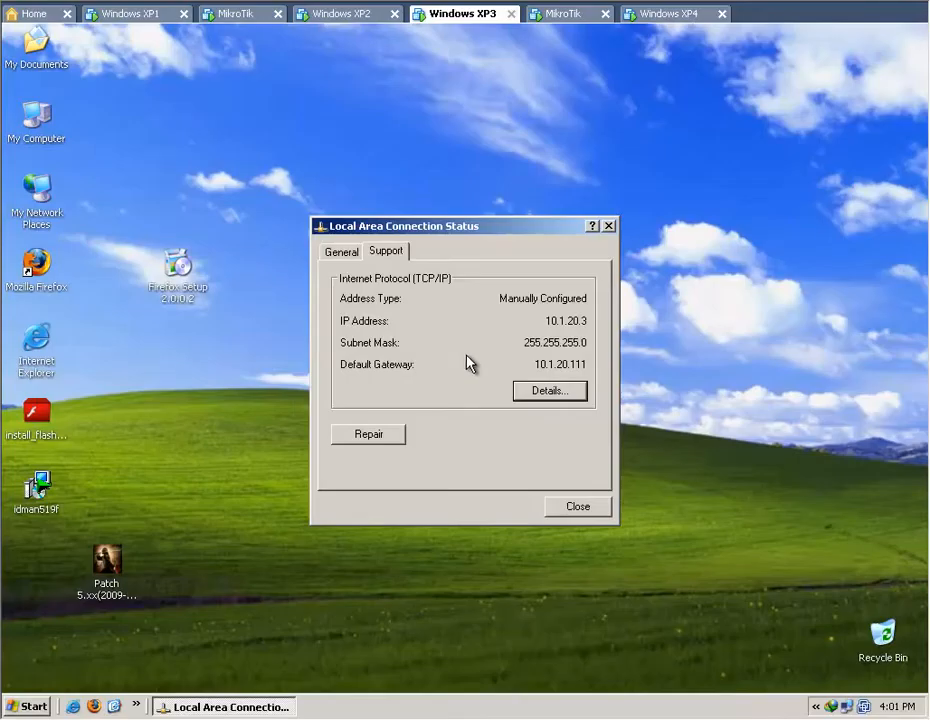
{"action": "left_click", "coordinate": [574, 507]}
{"action": "double_click", "coordinate": [44, 283]}
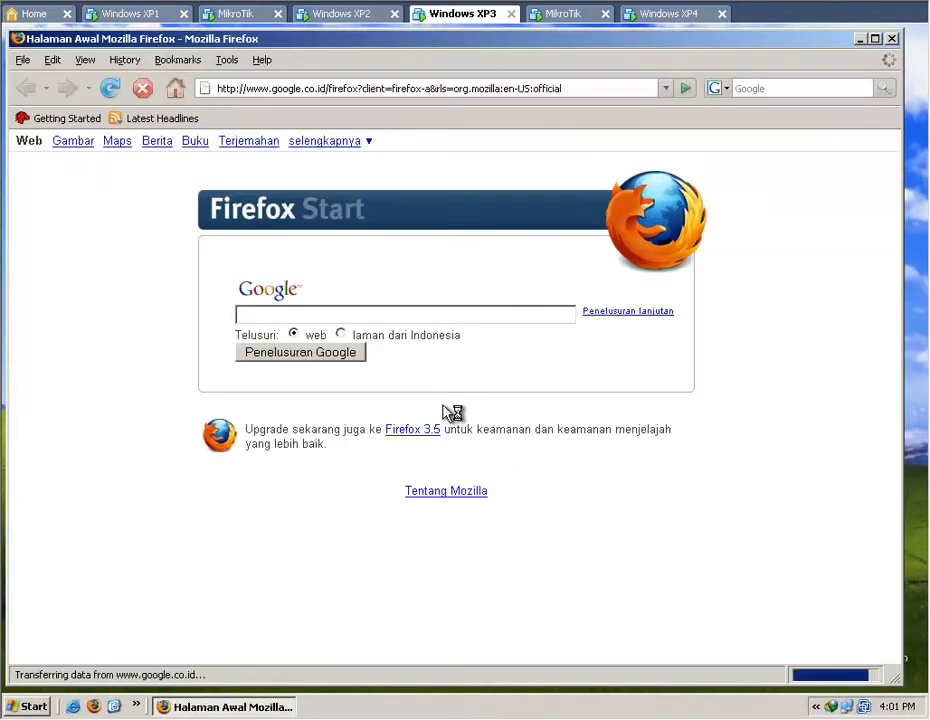
{"action": "left_click", "coordinate": [140, 13]}
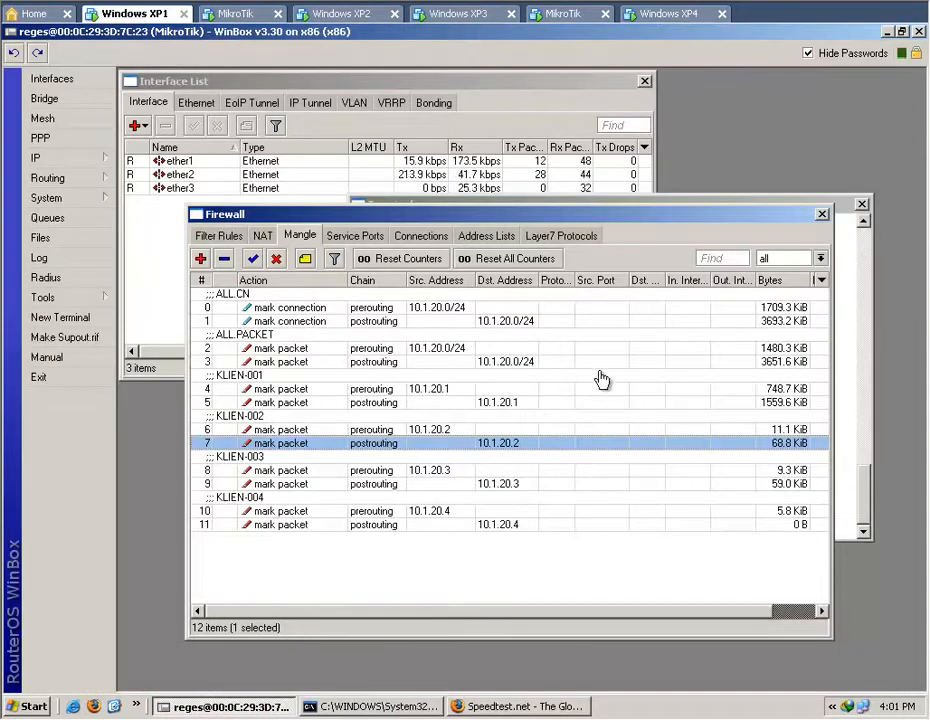
{"action": "left_click", "coordinate": [710, 484]}
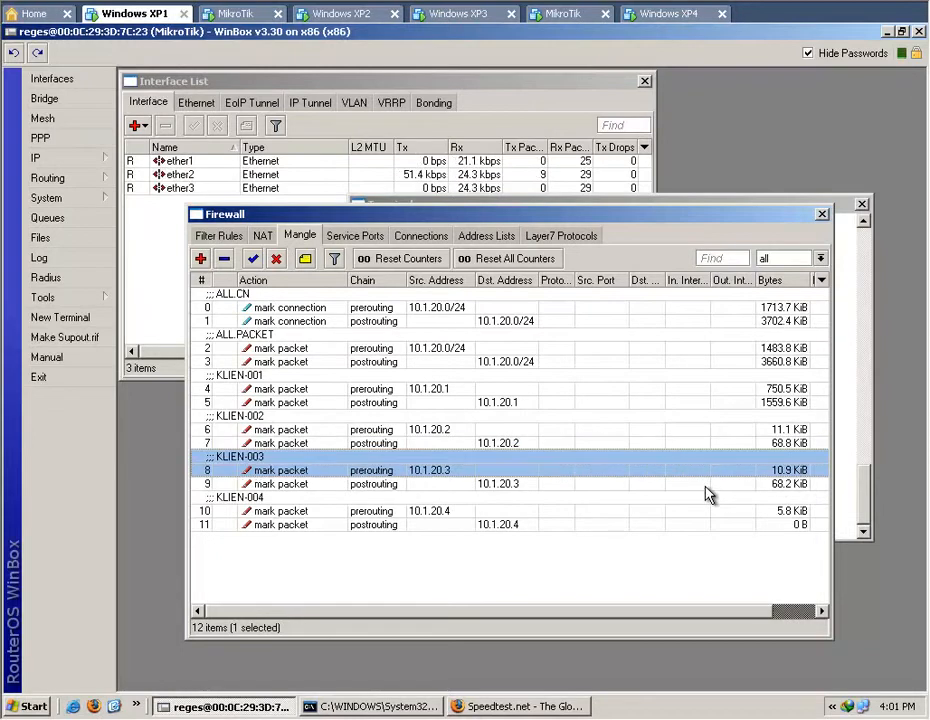
Open Mozilla Firefox on the Windows XP4 client and check the KLIEN-004 byte counters in WinBox on Windows XP1.
{"action": "left_click", "coordinate": [664, 14]}
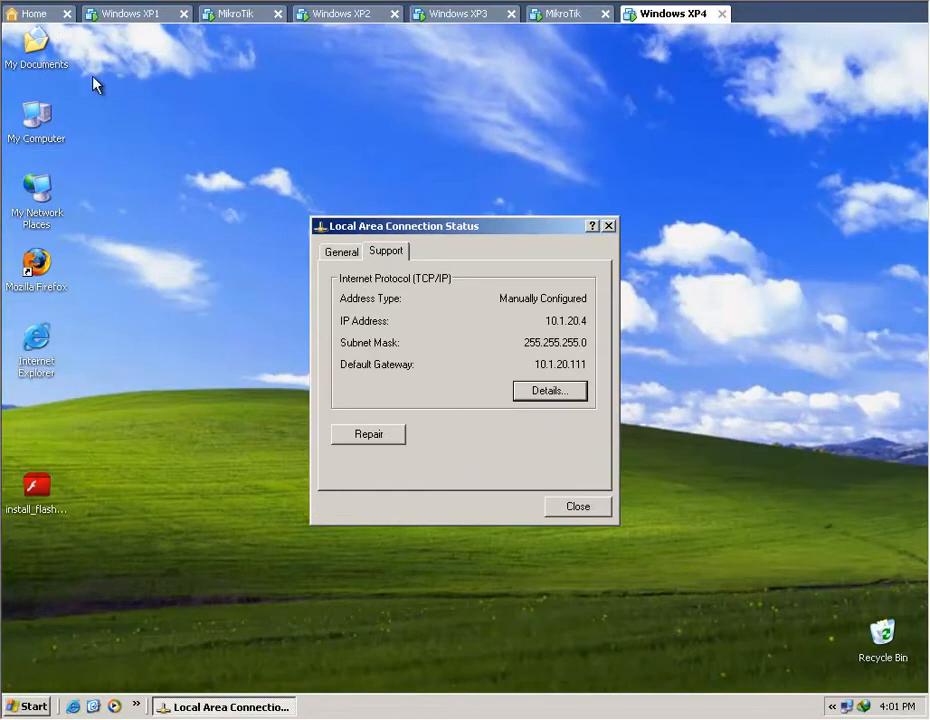
{"action": "left_click", "coordinate": [48, 280]}
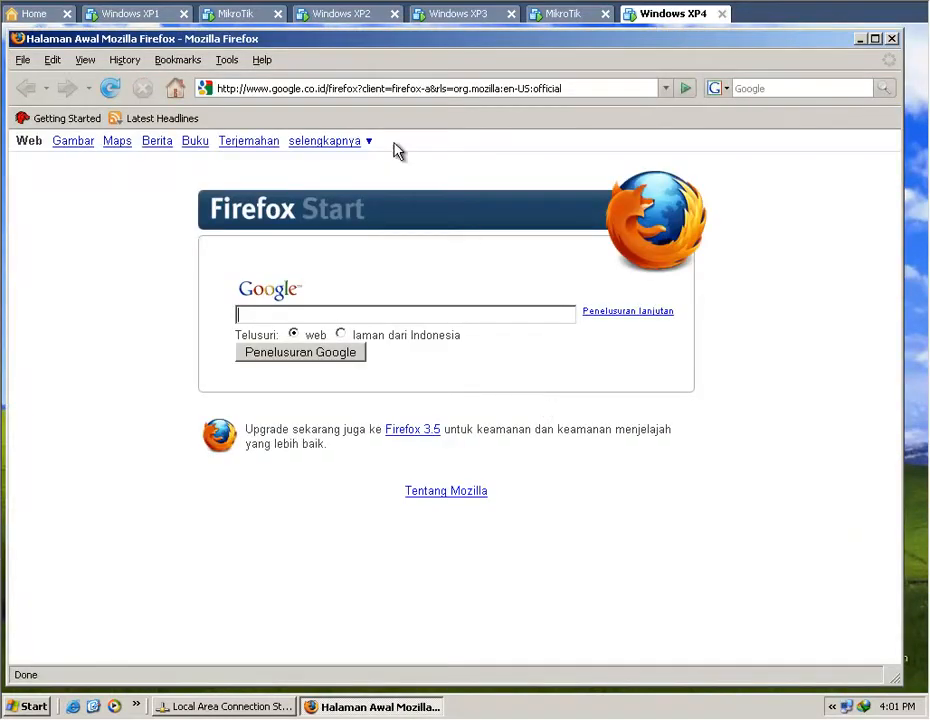
{"action": "left_click", "coordinate": [125, 15]}
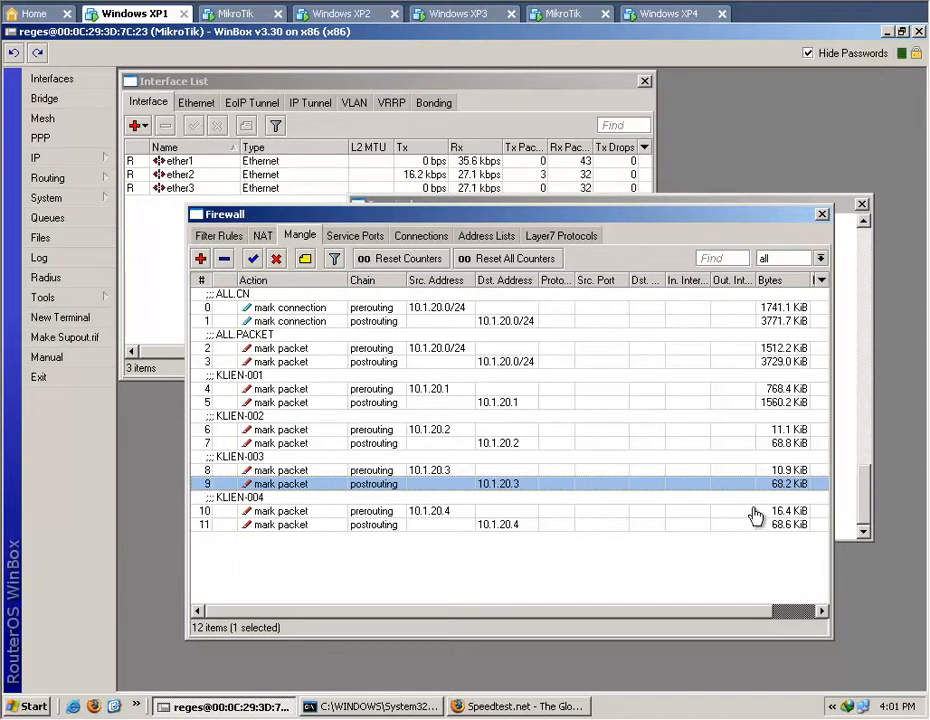
{"action": "left_click", "coordinate": [636, 558]}
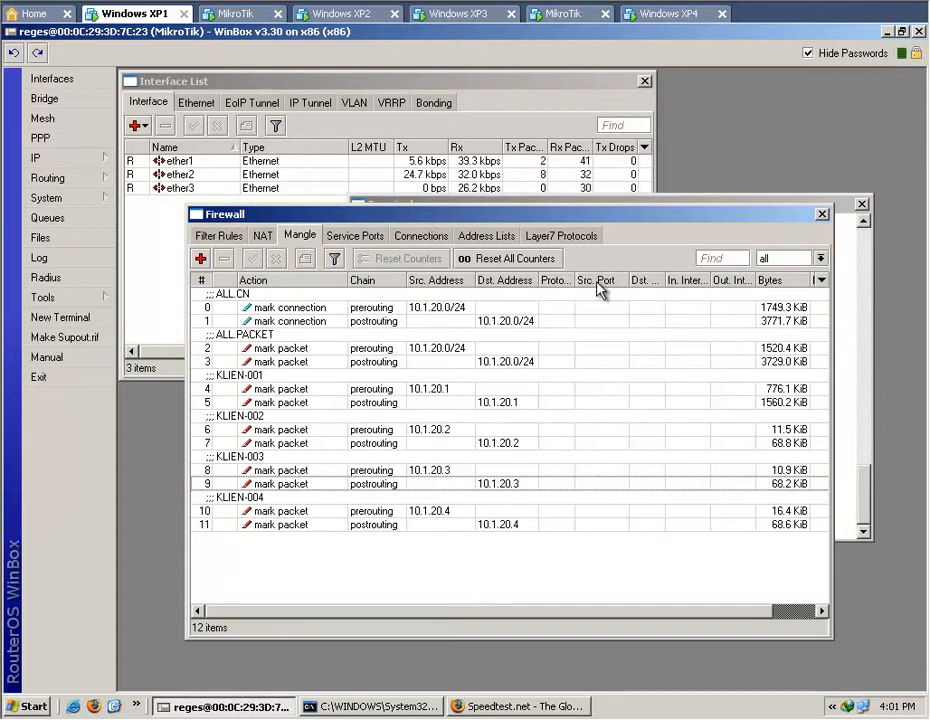
Close the Terminal window, reposition the Firewall window, and open the Queue Tree list.
{"action": "left_click_drag", "start_coordinate": [612, 216], "coordinate": [633, 233]}
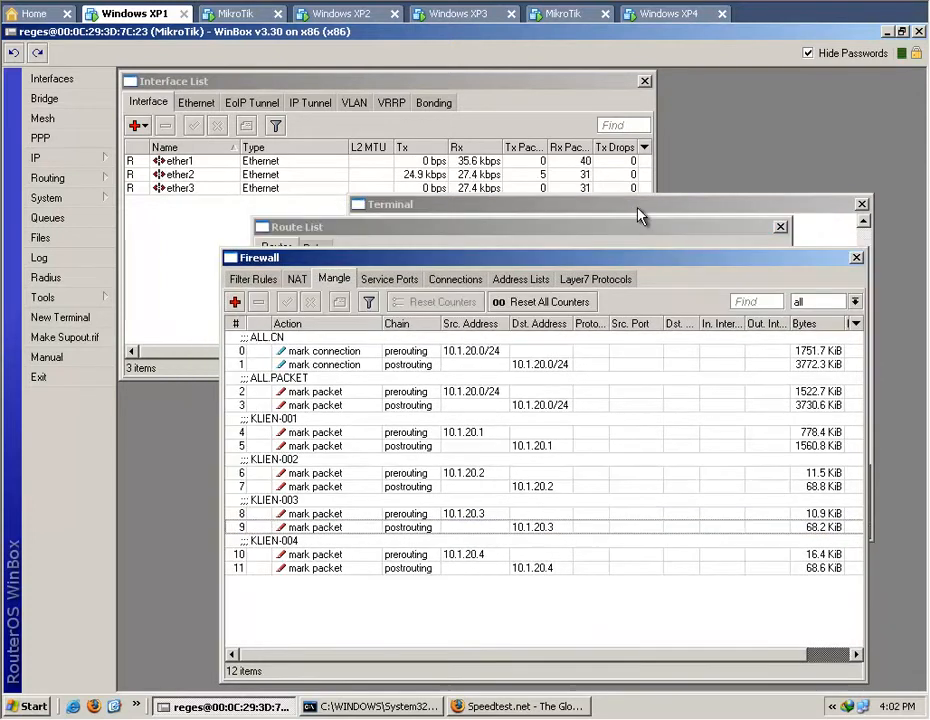
{"action": "left_click", "coordinate": [638, 214]}
{"action": "left_click", "coordinate": [861, 206]}
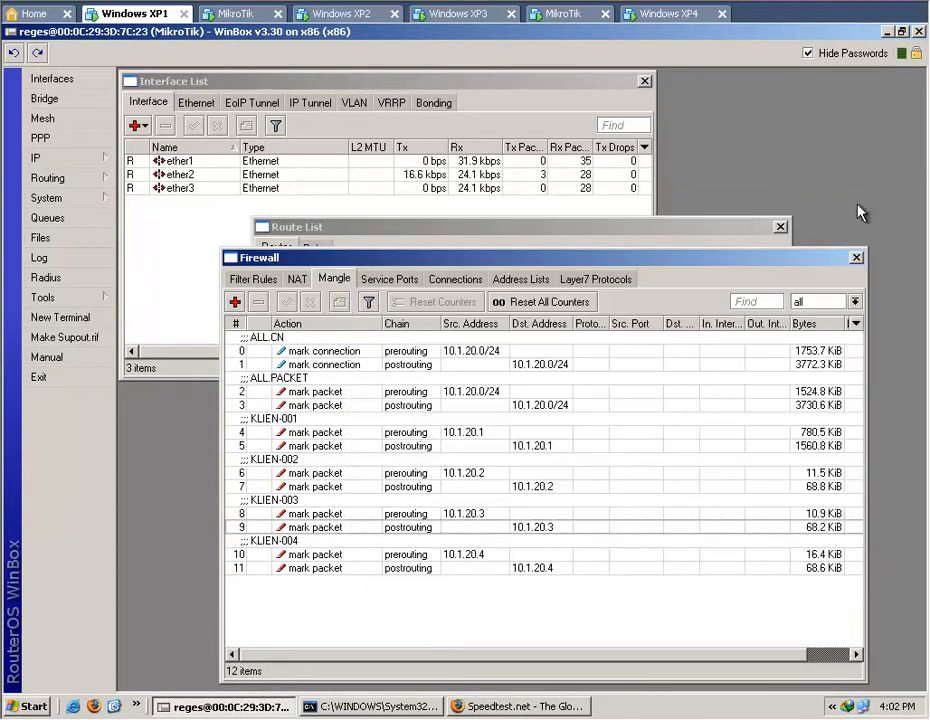
{"action": "left_click_drag", "start_coordinate": [426, 262], "coordinate": [420, 168]}
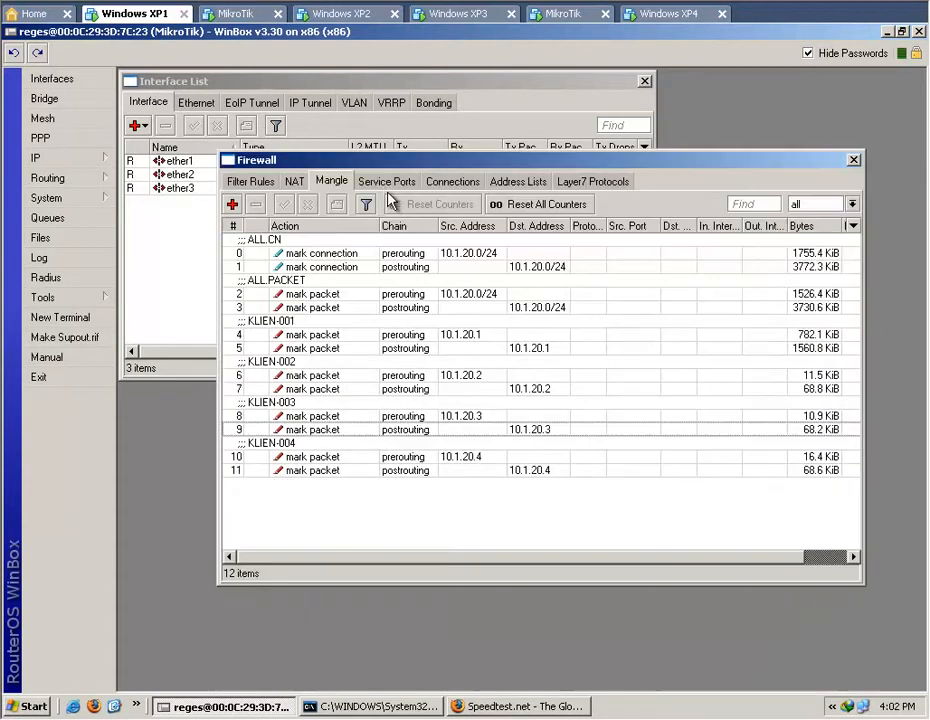
{"action": "left_click", "coordinate": [64, 218]}
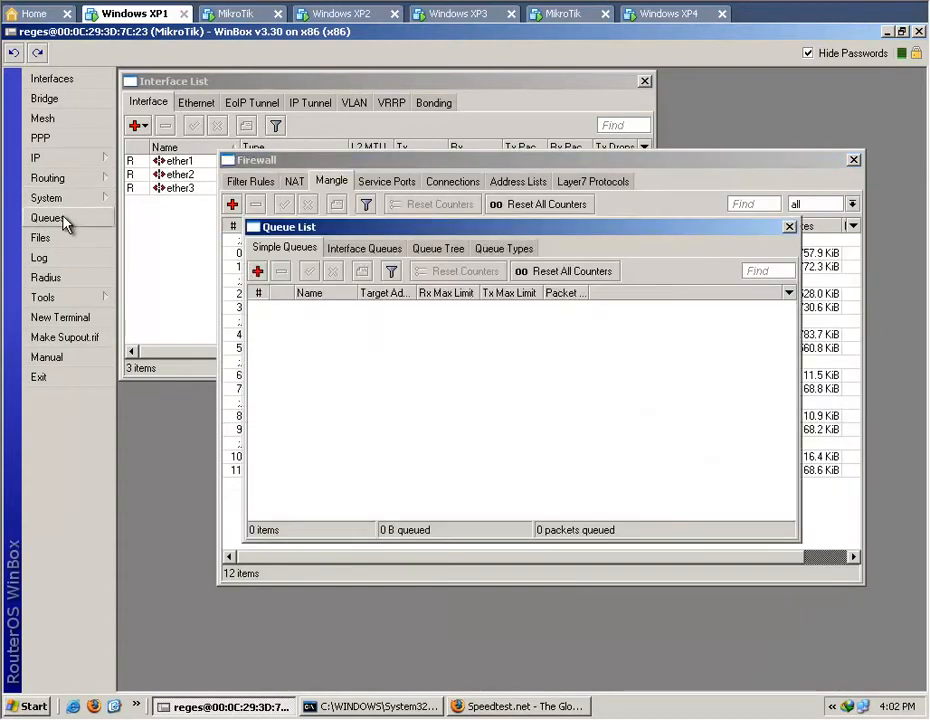
{"action": "left_click", "coordinate": [444, 248]}
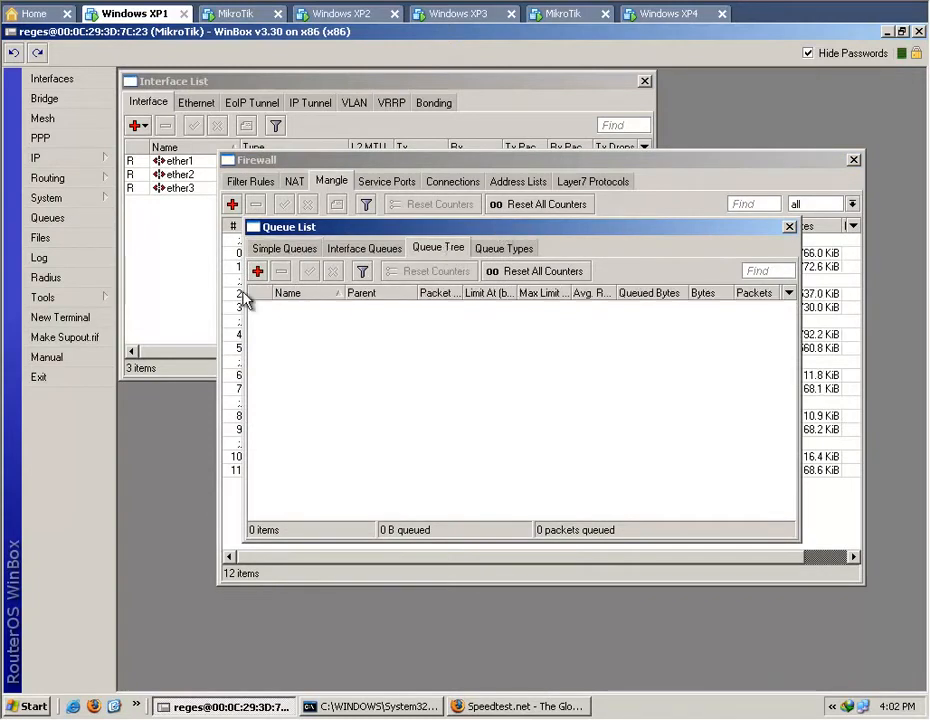
Create a queue named ALL-DN with parent global-out and packet mark all.packet.post.
{"action": "left_click", "coordinate": [257, 271]}
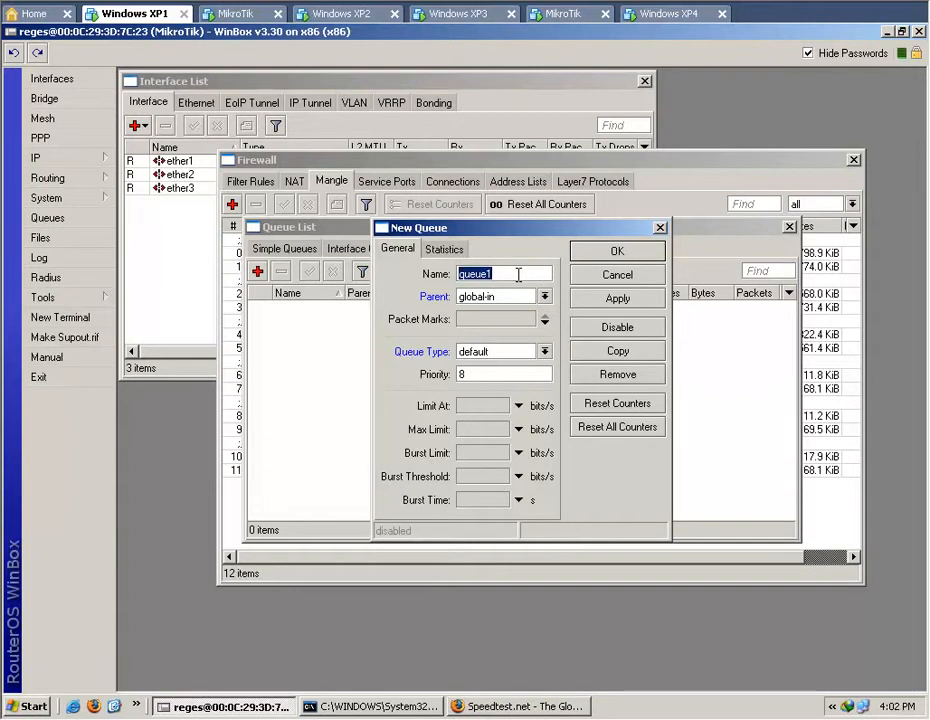
{"action": "type", "text": "ALL-DN"}
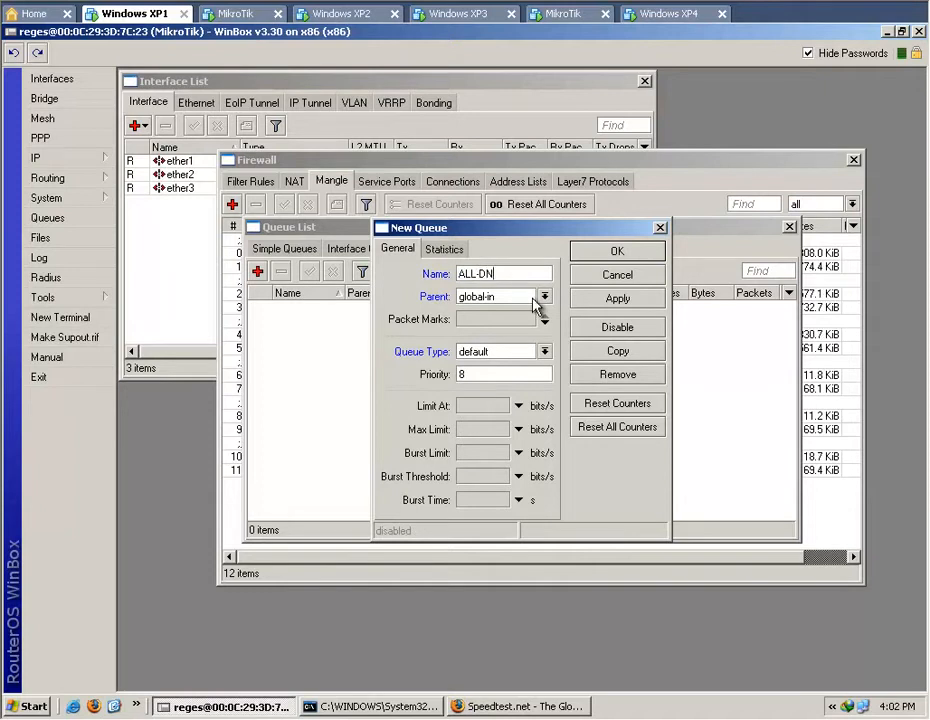
{"action": "left_click", "coordinate": [545, 297]}
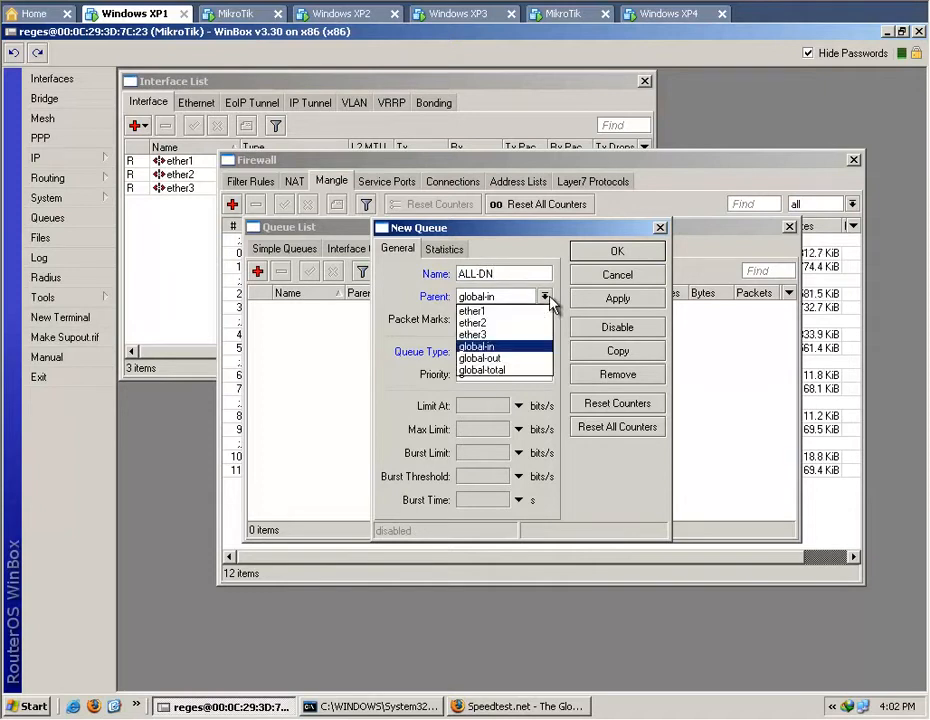
{"action": "left_click", "coordinate": [521, 366]}
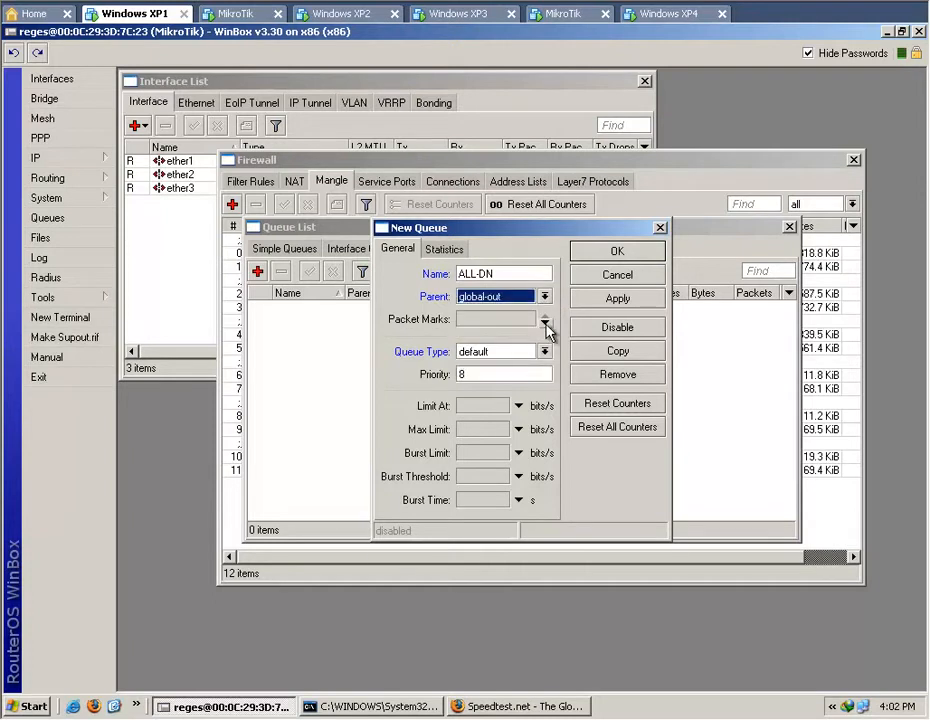
{"action": "left_click", "coordinate": [545, 322]}
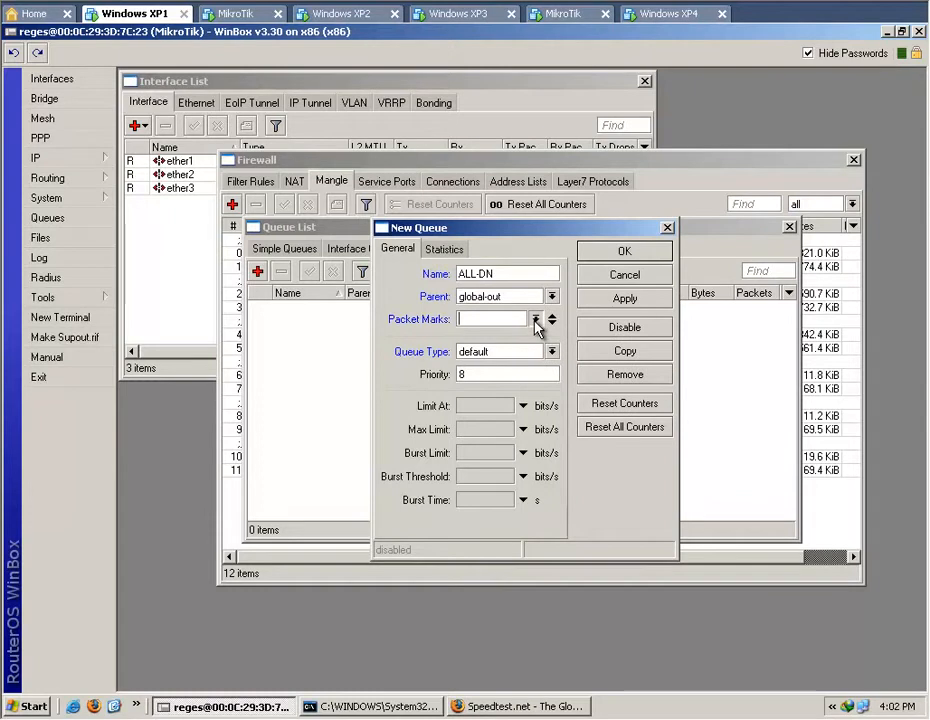
{"action": "left_click", "coordinate": [535, 319]}
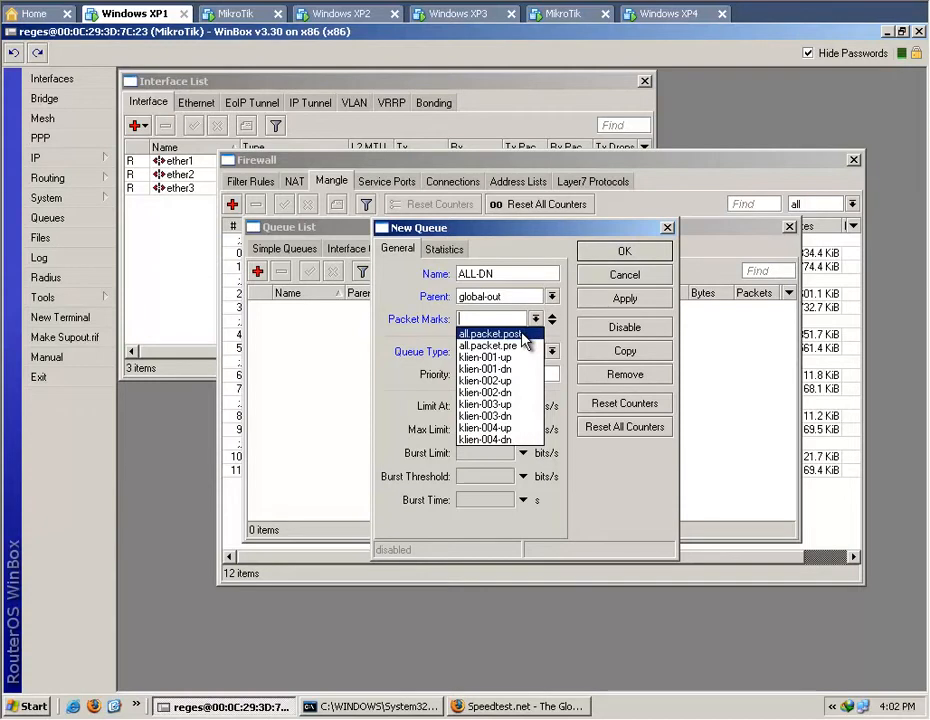
{"action": "left_click", "coordinate": [521, 334]}
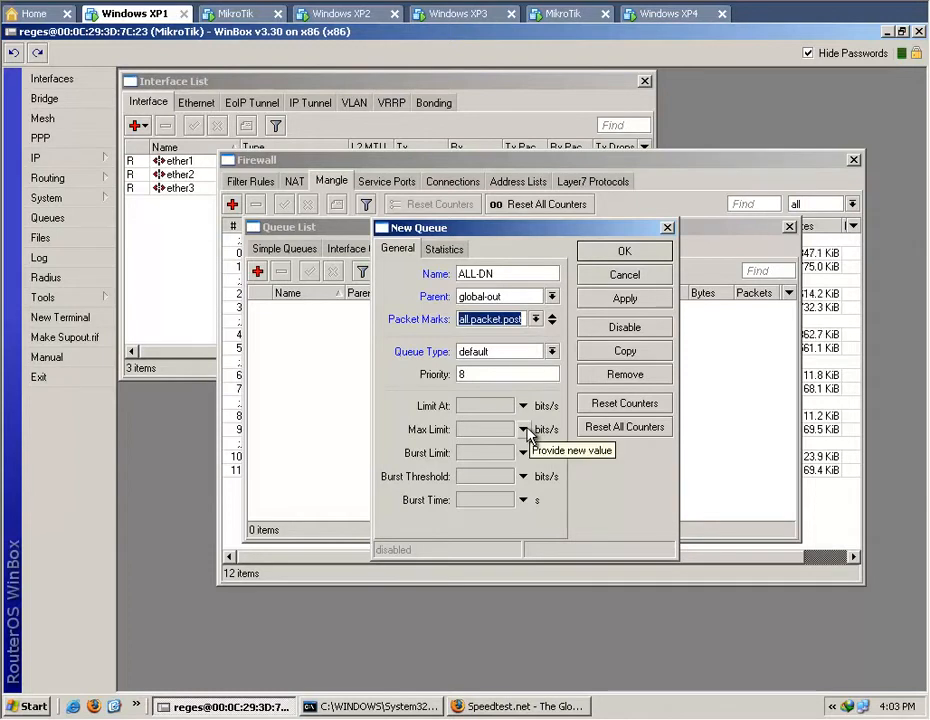
Set the ALL-DN queue's Max Limit to 512k and save the queue.
{"action": "double_click", "coordinate": [518, 706]}
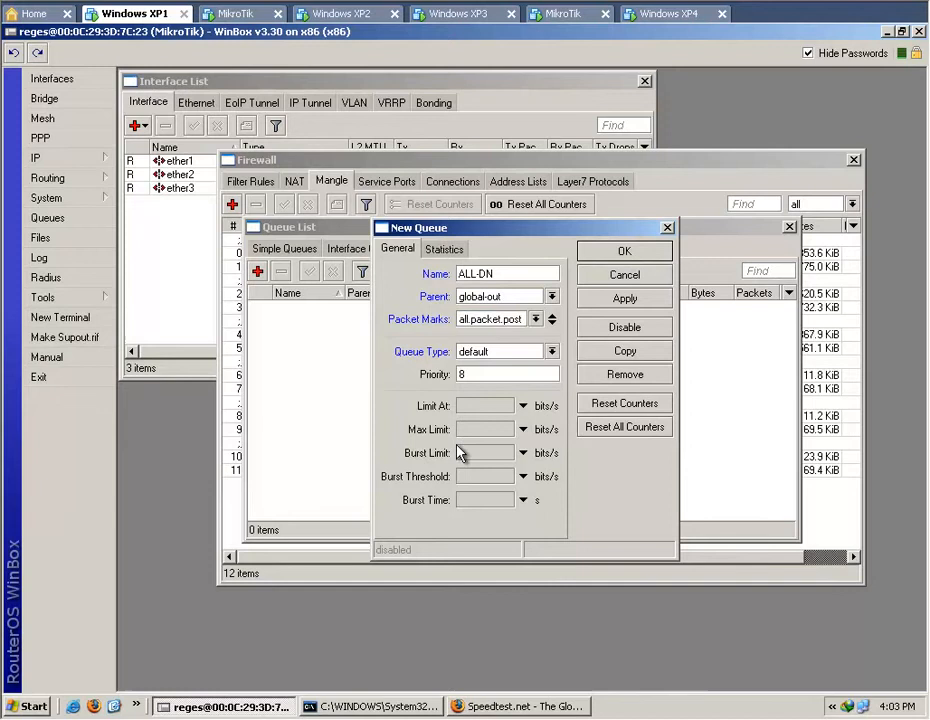
{"action": "left_click", "coordinate": [524, 430]}
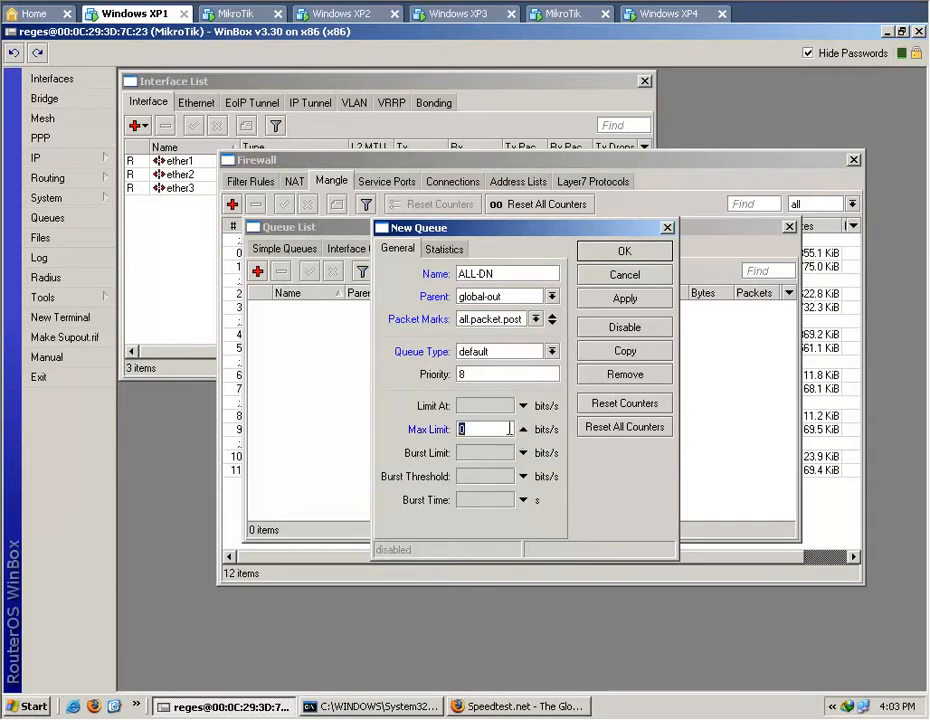
{"action": "type", "text": "512k"}
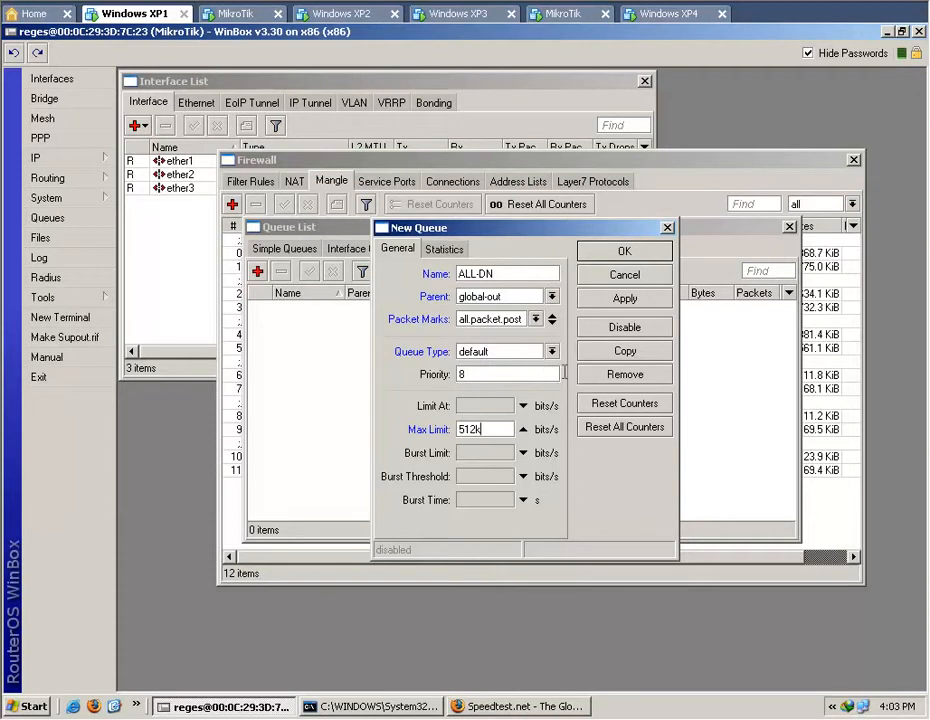
{"action": "left_click", "coordinate": [618, 300]}
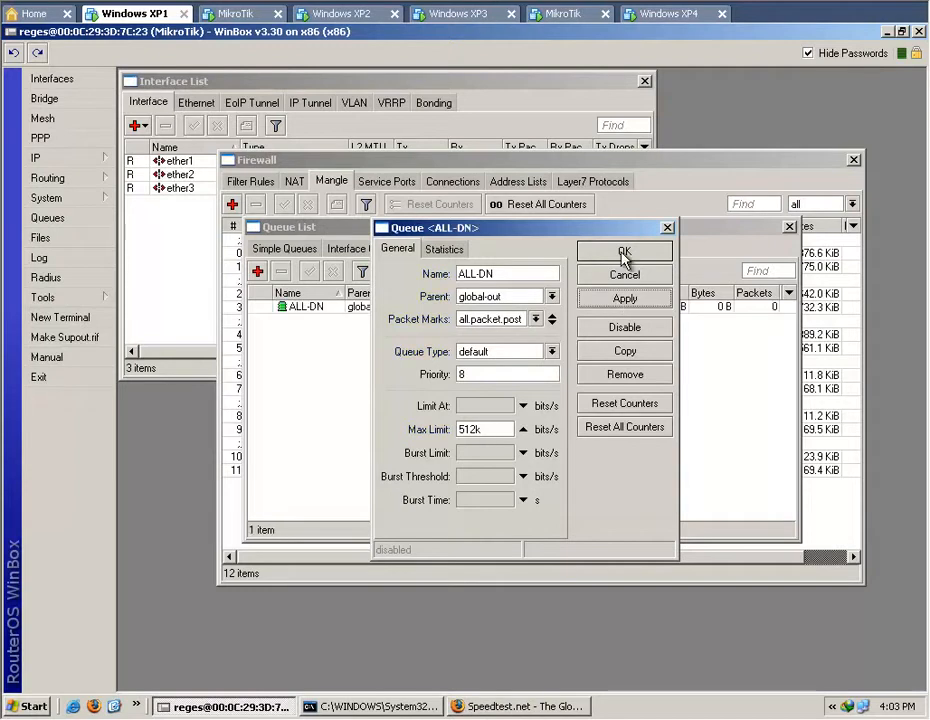
{"action": "left_click", "coordinate": [623, 255]}
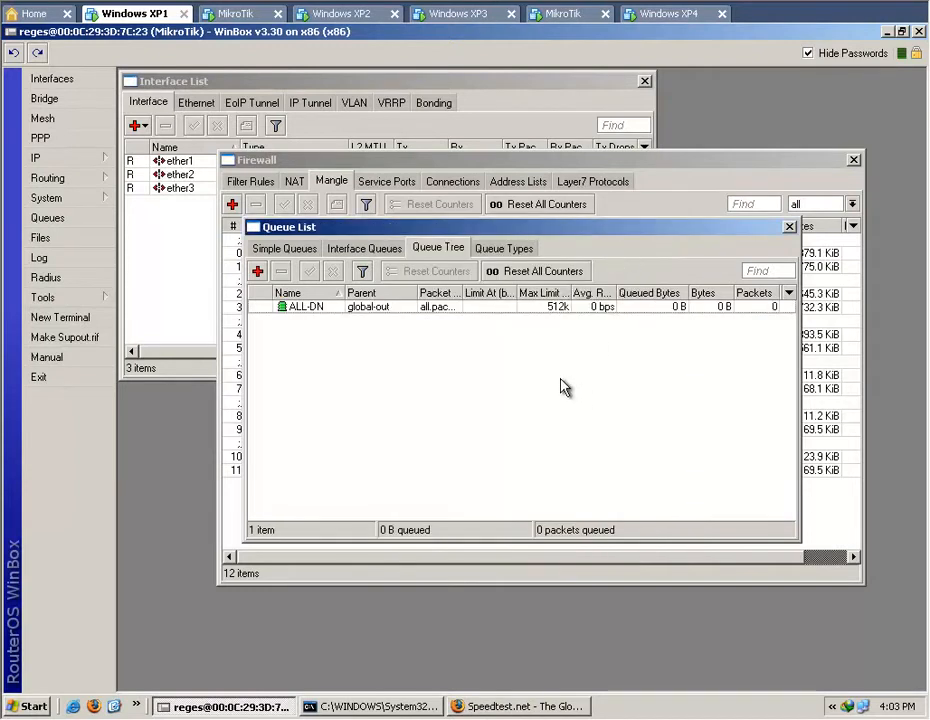
Widen the Avg. Rate and Packet Marks columns of the queue tree and select the ALL-DN queue.
{"action": "left_click_drag", "start_coordinate": [616, 292], "coordinate": [626, 292]}
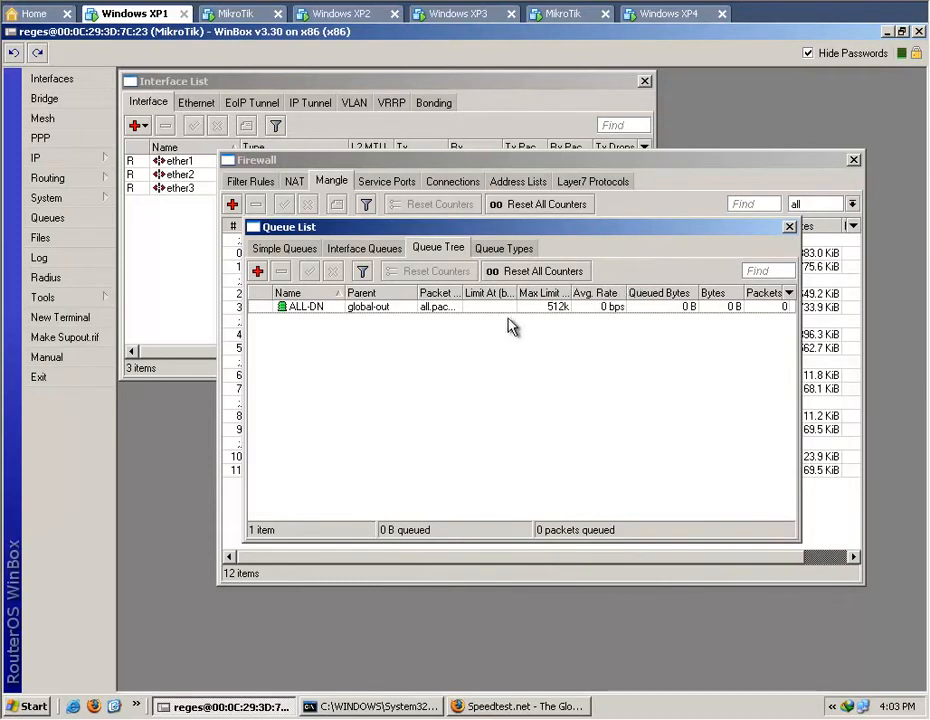
{"action": "left_click_drag", "start_coordinate": [462, 292], "coordinate": [493, 292]}
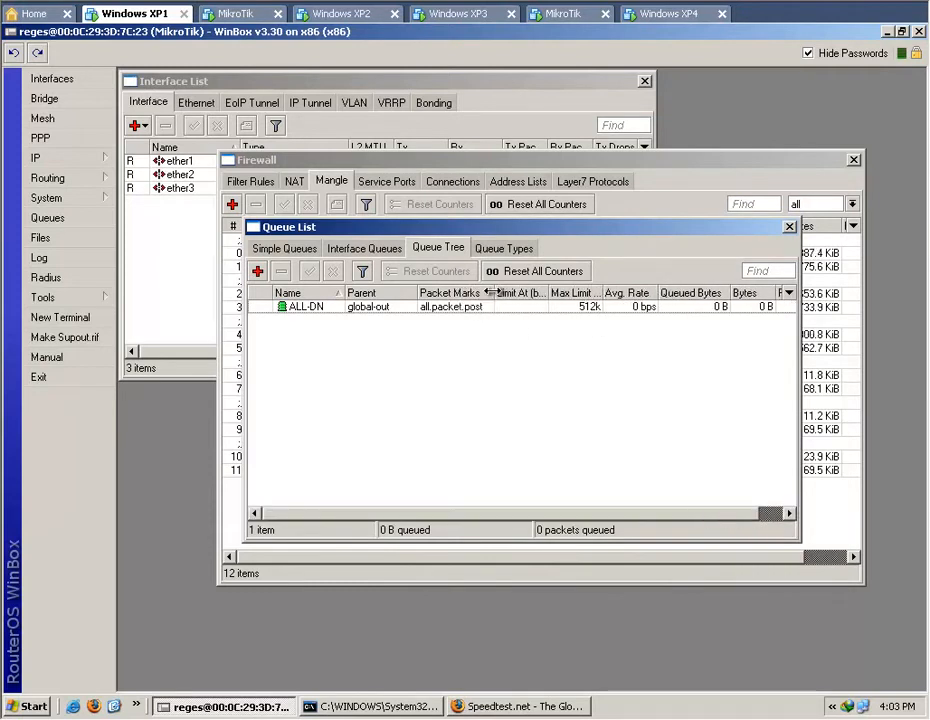
{"action": "left_click", "coordinate": [458, 308]}
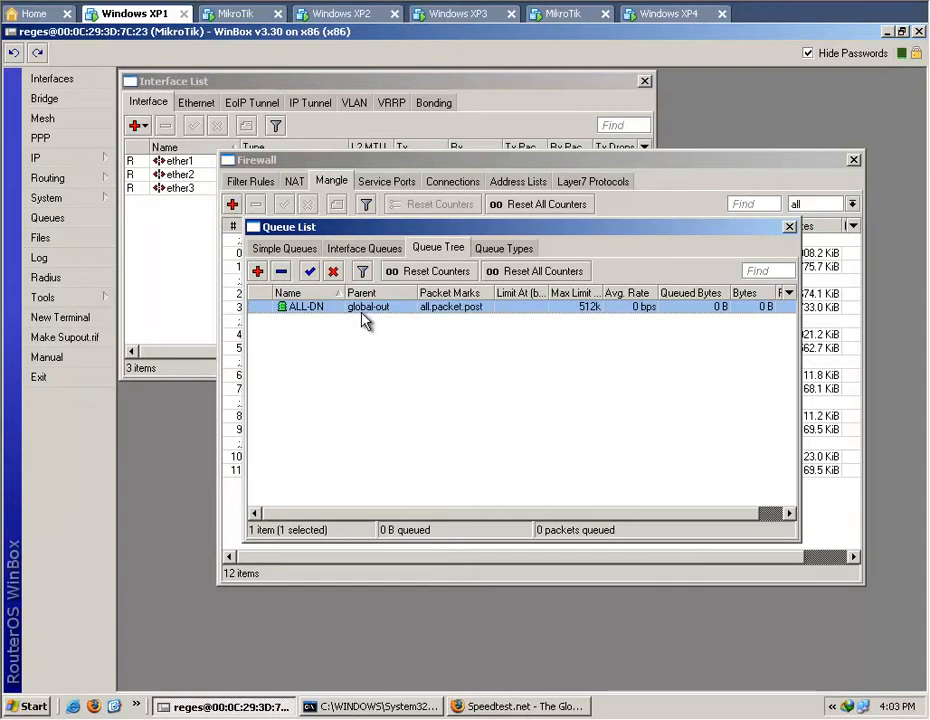
Start a new queue named KLIEN-001 with parent ALL-DN and packet mark klien-001-dn.
{"action": "left_click", "coordinate": [258, 272]}
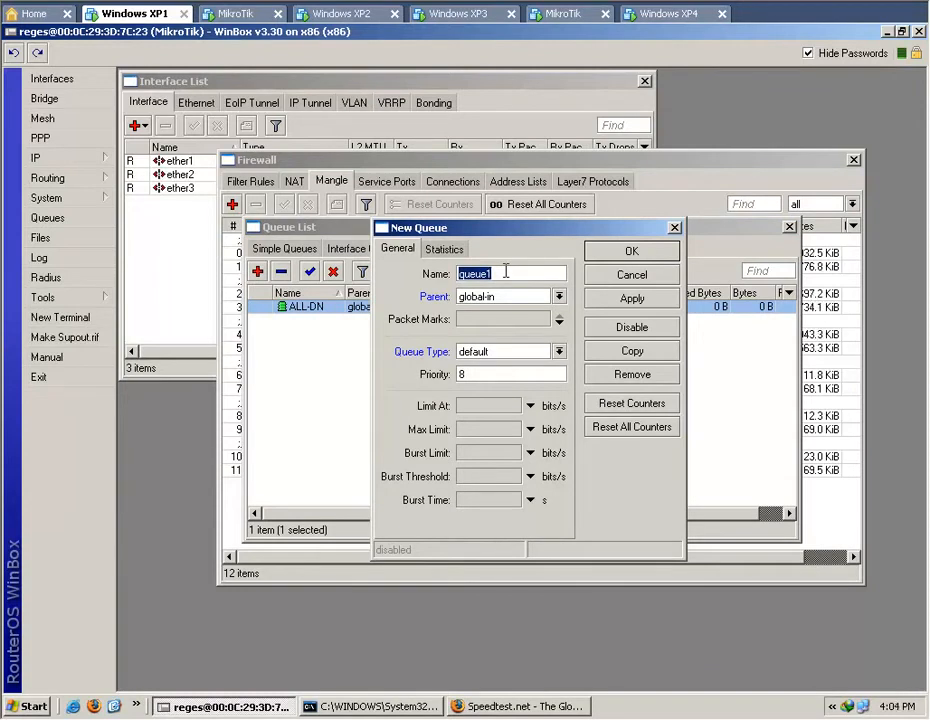
{"action": "type", "text": "K"}
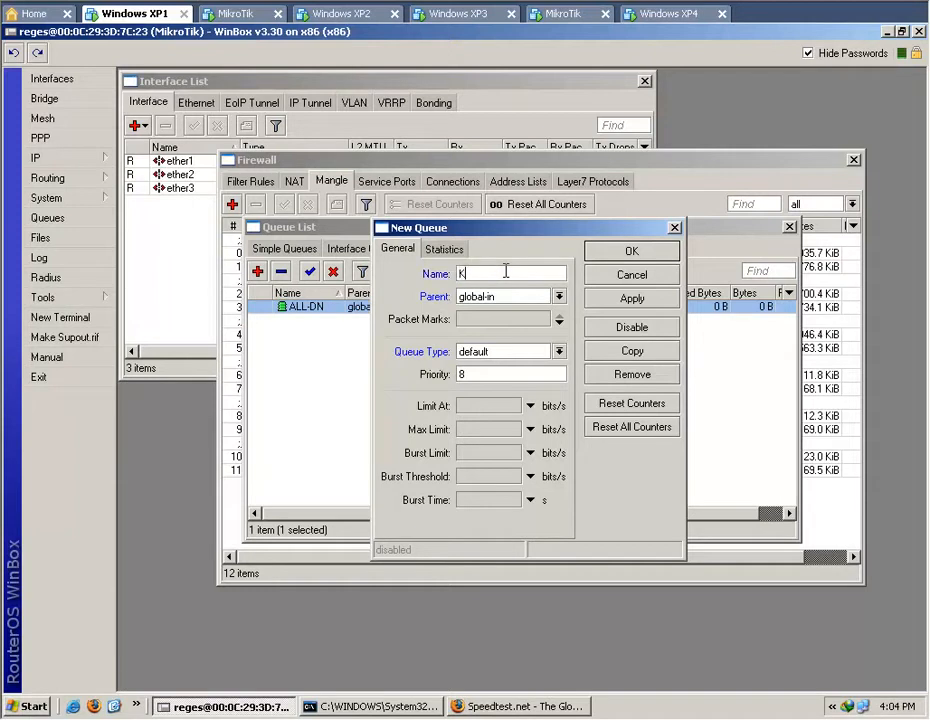
{"action": "type", "text": "LIEN-001"}
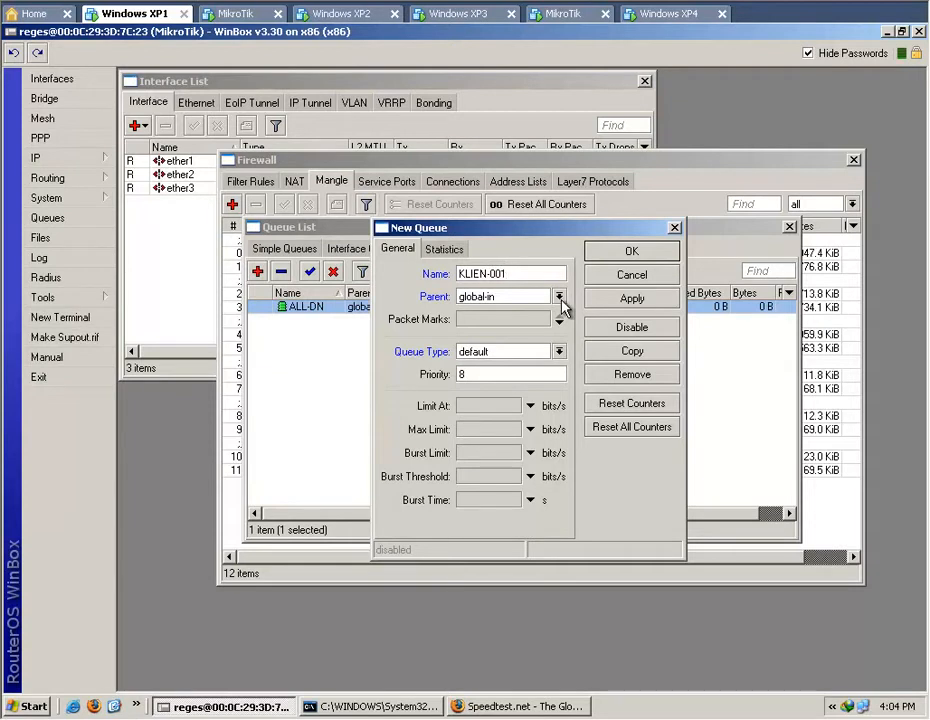
{"action": "left_click", "coordinate": [560, 298]}
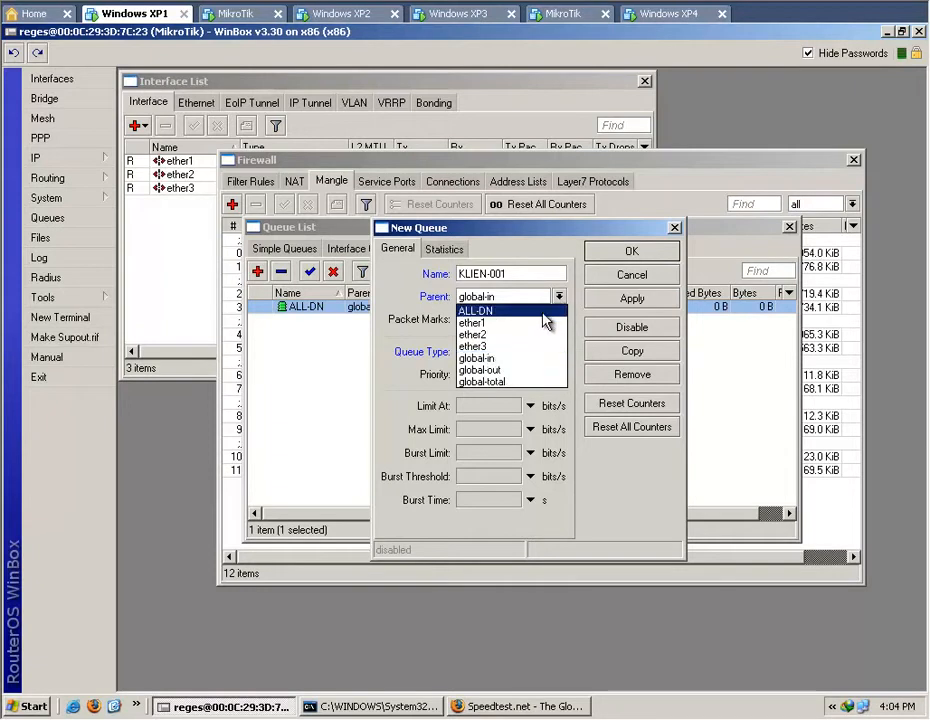
{"action": "left_click", "coordinate": [545, 311]}
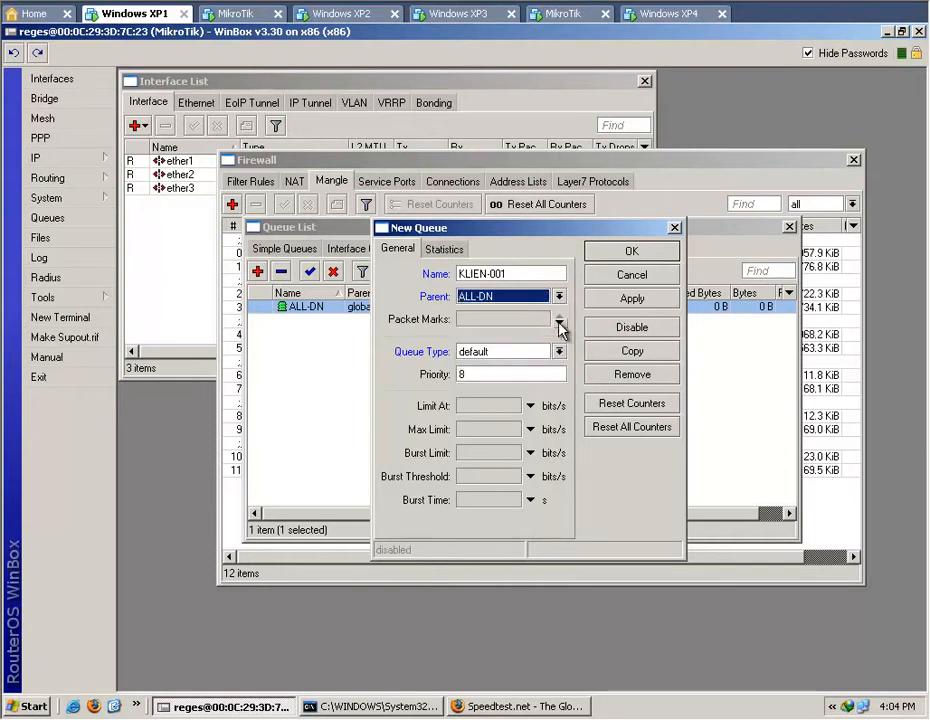
{"action": "left_click", "coordinate": [559, 319]}
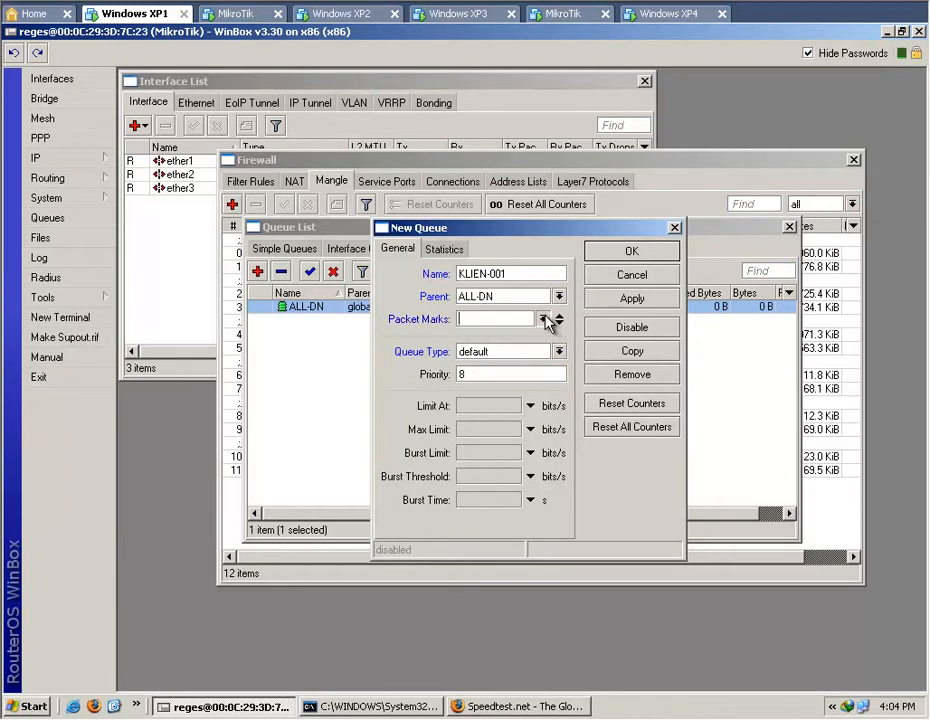
{"action": "left_click", "coordinate": [546, 318]}
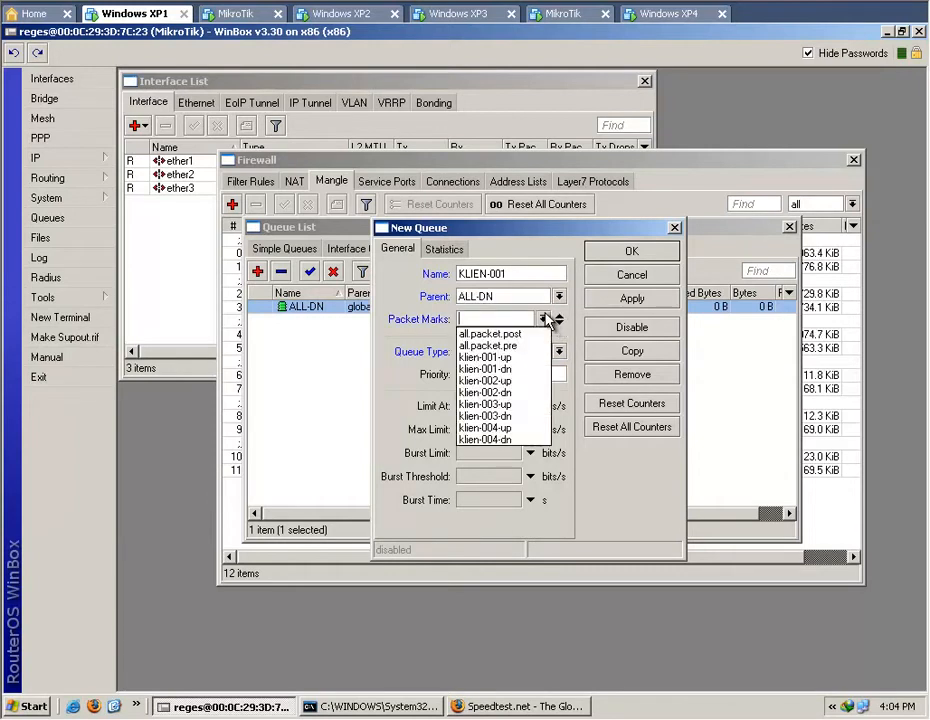
{"action": "left_click", "coordinate": [520, 369]}
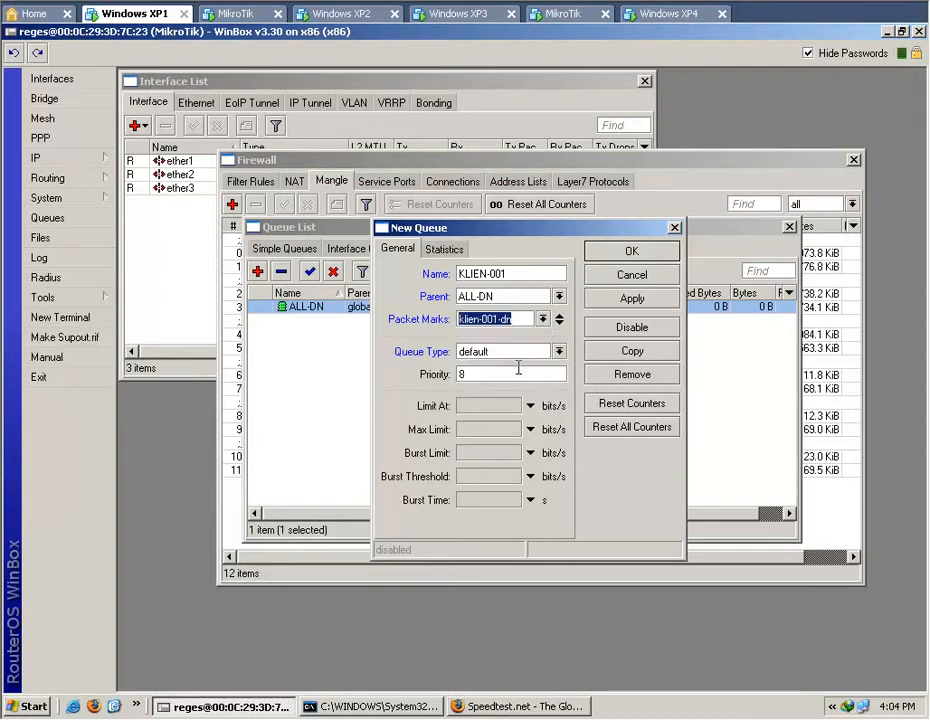
Bring up the Calculator, clear its entry, and reposition it and the New Queue dialog so both can be used.
{"action": "left_click_drag", "start_coordinate": [553, 235], "coordinate": [601, 358]}
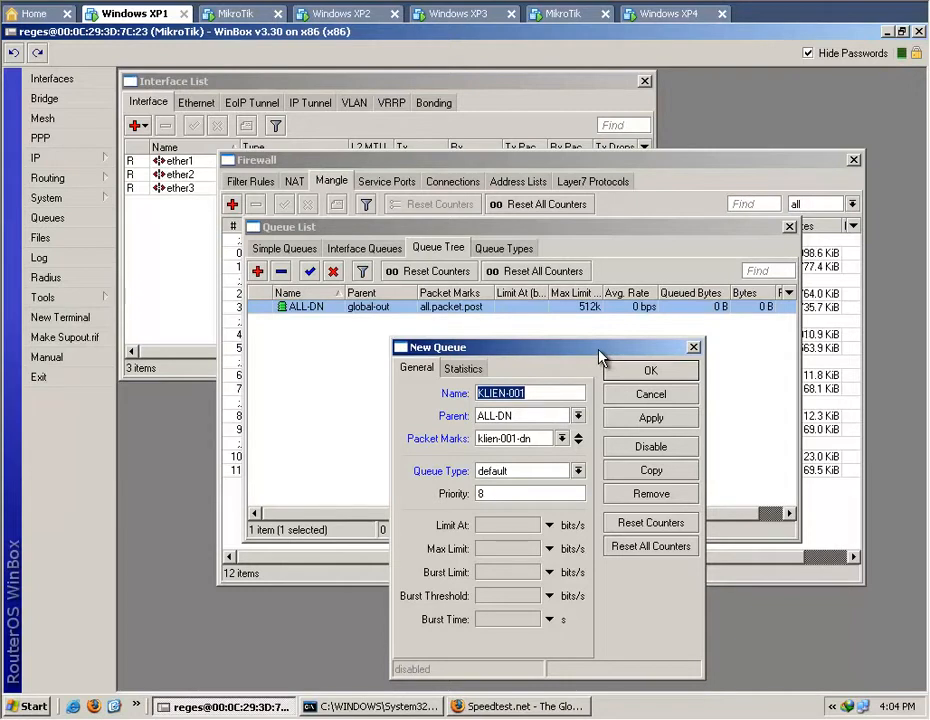
{"action": "left_click", "coordinate": [525, 719]}
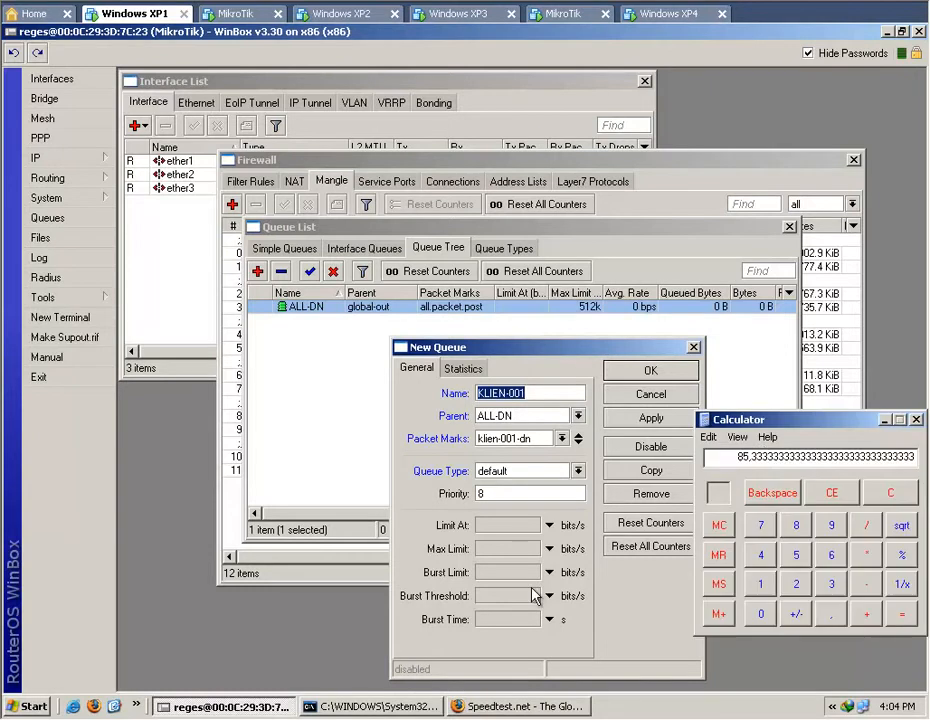
{"action": "left_click_drag", "start_coordinate": [845, 419], "coordinate": [459, 286]}
{"action": "left_click", "coordinate": [443, 362]}
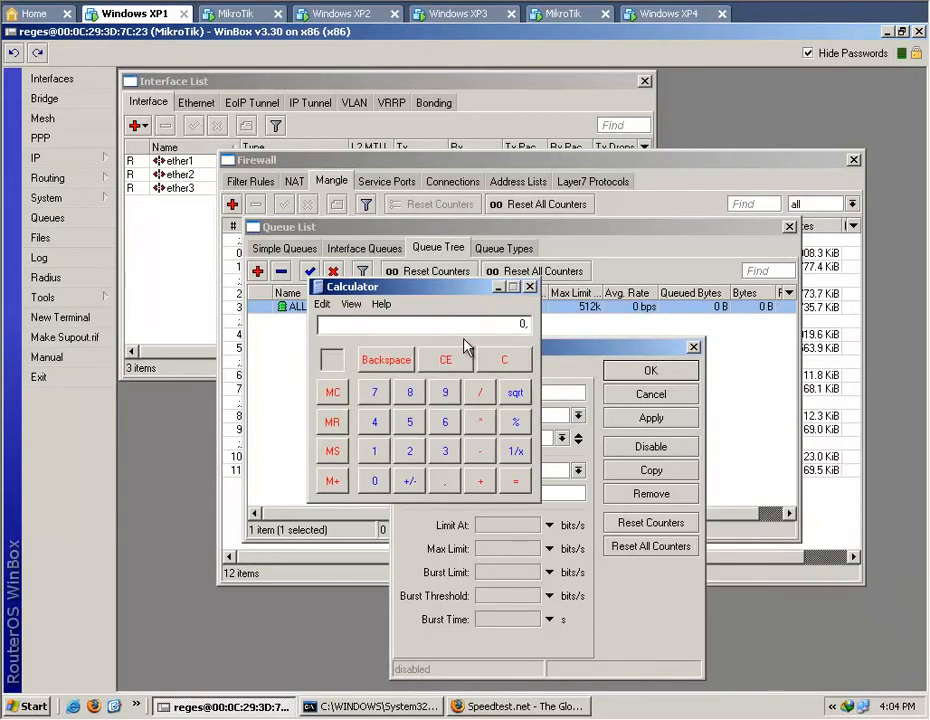
{"action": "left_click_drag", "start_coordinate": [459, 287], "coordinate": [668, 150]}
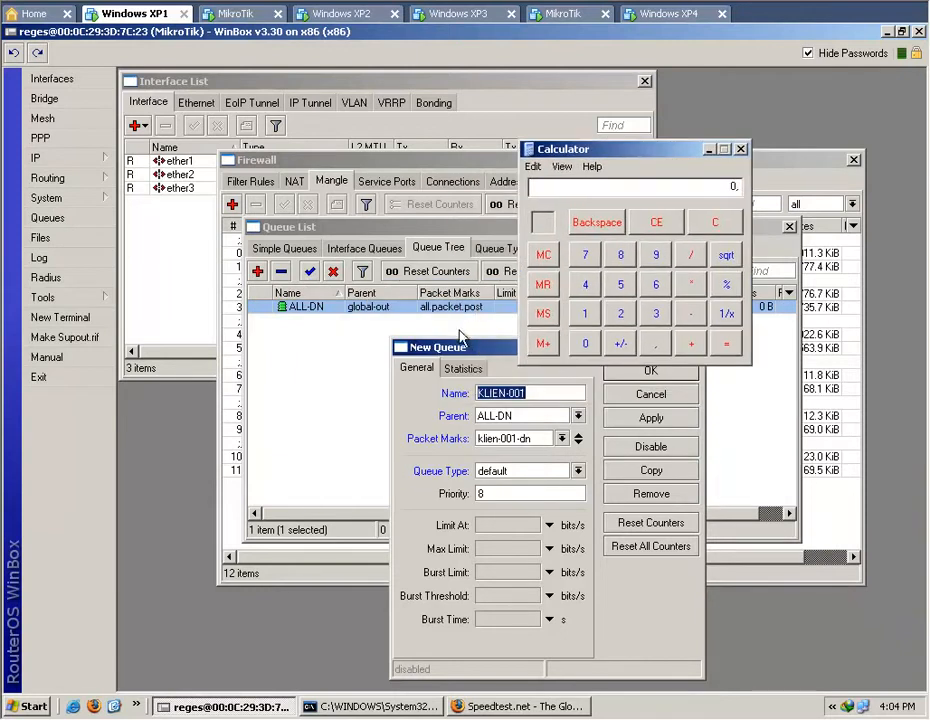
{"action": "left_click_drag", "start_coordinate": [430, 346], "coordinate": [364, 318]}
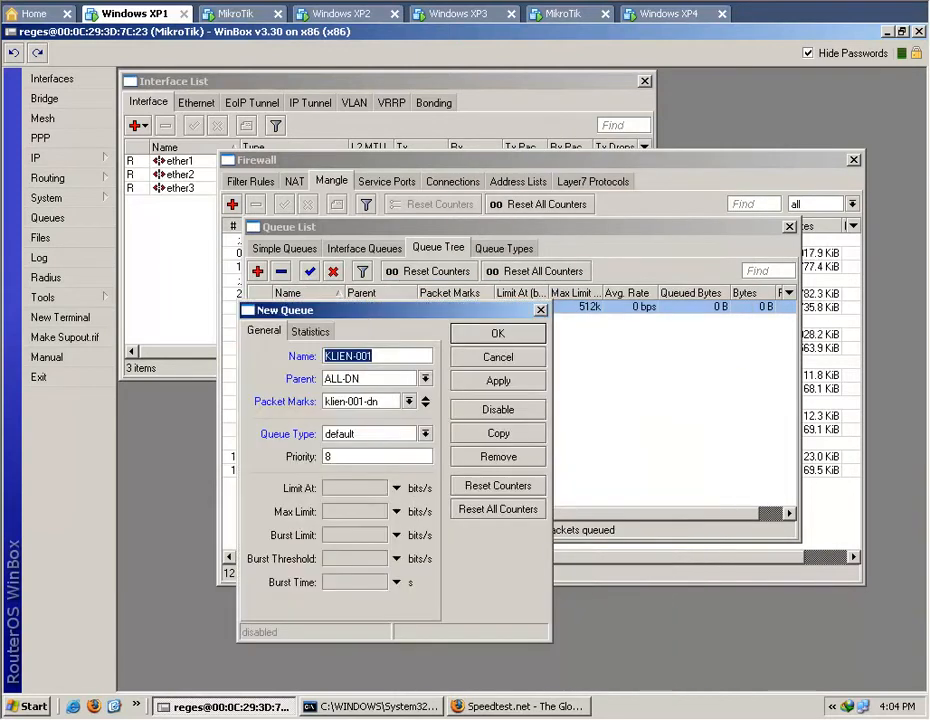
Enable the Limit At and Max Limit values for the KLIEN-001 queue.
{"action": "key", "text": "alt+Tab"}
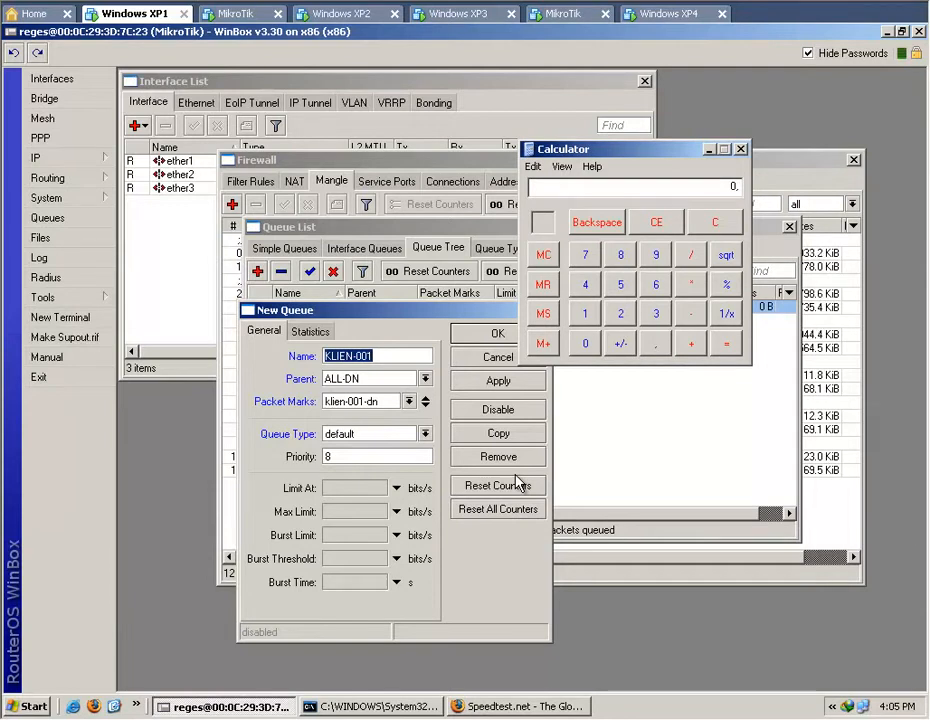
{"action": "left_click", "coordinate": [398, 488]}
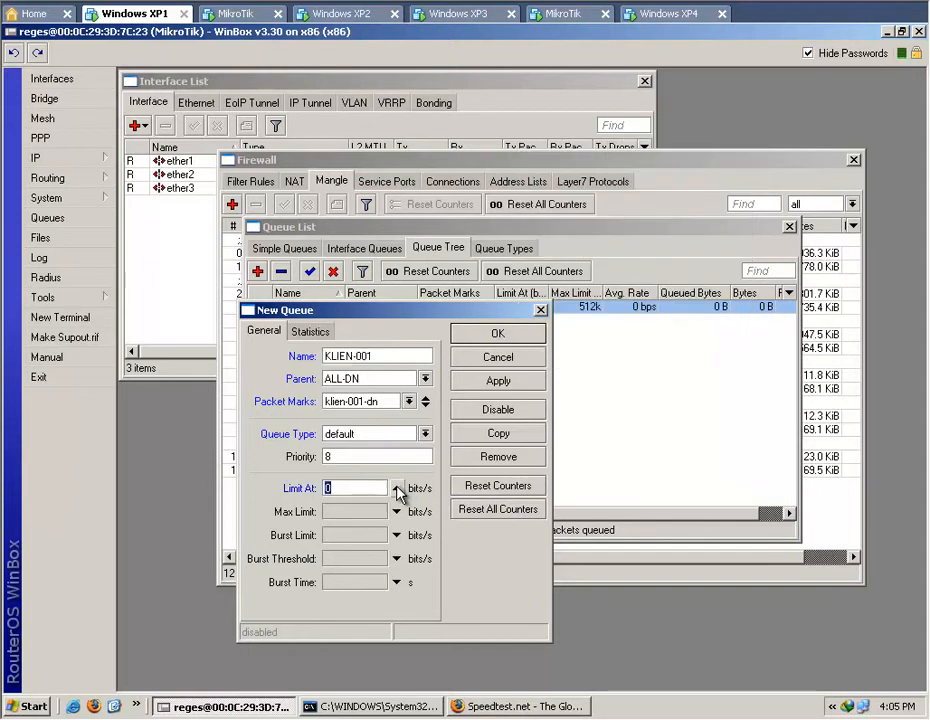
{"action": "left_click", "coordinate": [396, 512]}
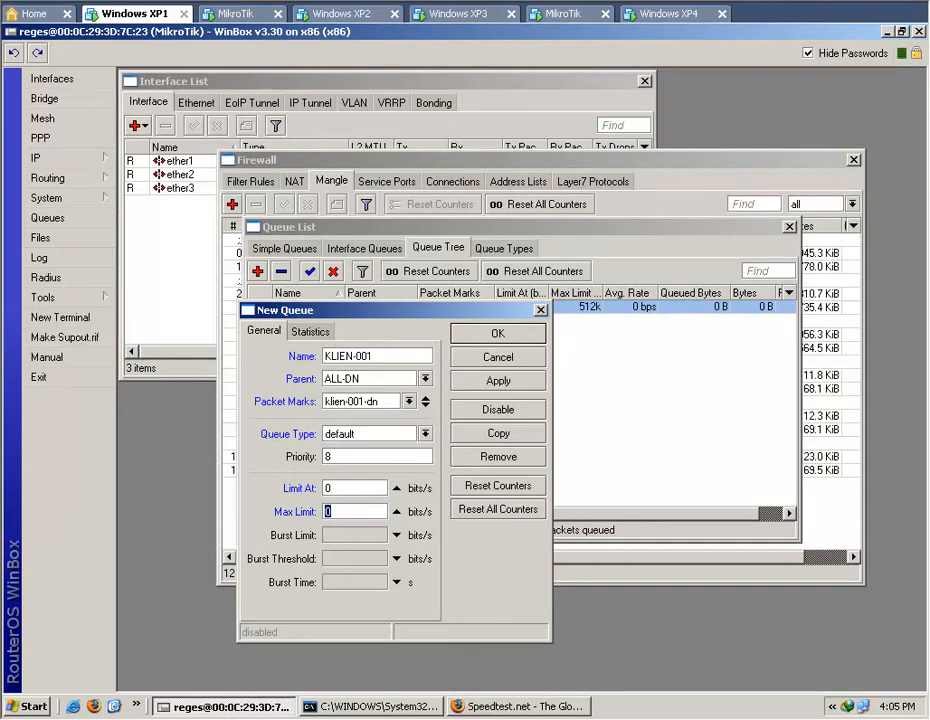
Switch to the Calculator and divide 512 by 4 to work out each client's share of the bandwidth.
{"action": "key", "text": "alt+Tab"}
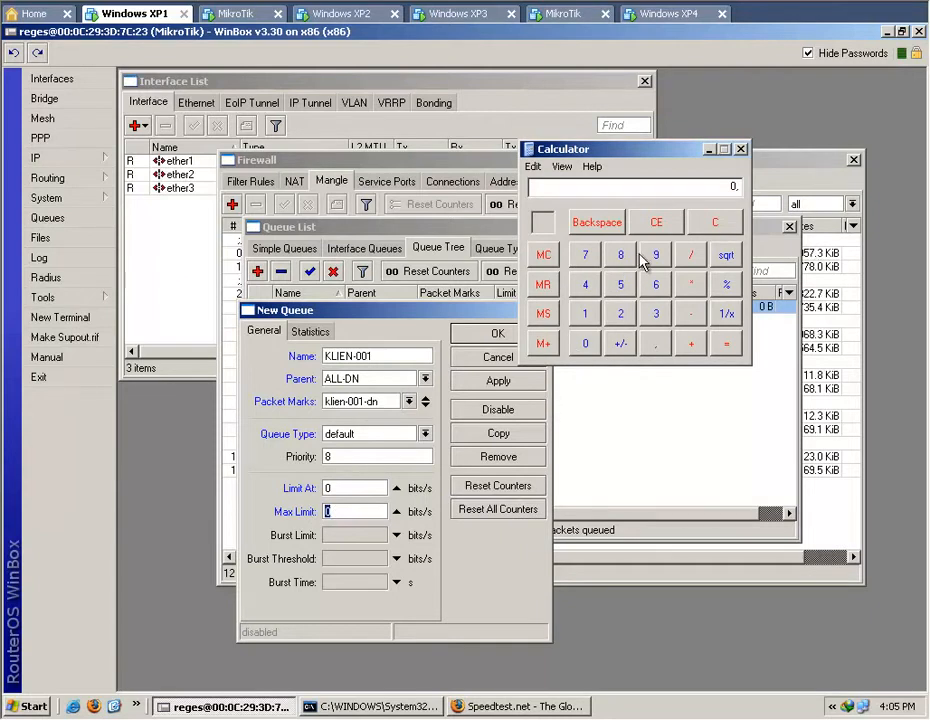
{"action": "left_click", "coordinate": [620, 286]}
{"action": "left_click", "coordinate": [587, 316]}
{"action": "left_click", "coordinate": [620, 315]}
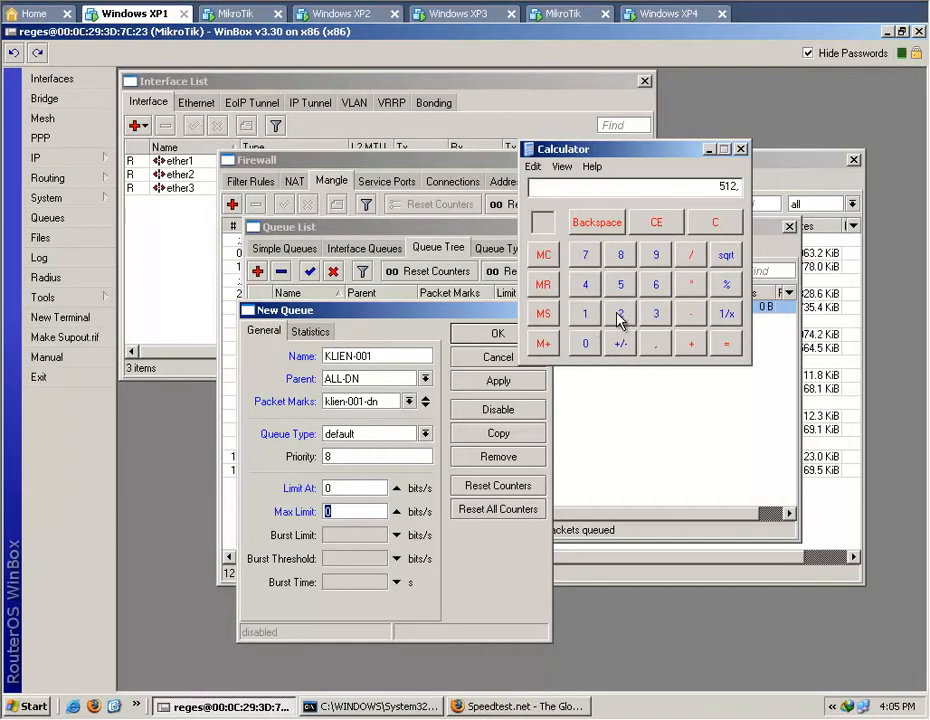
{"action": "left_click", "coordinate": [690, 256]}
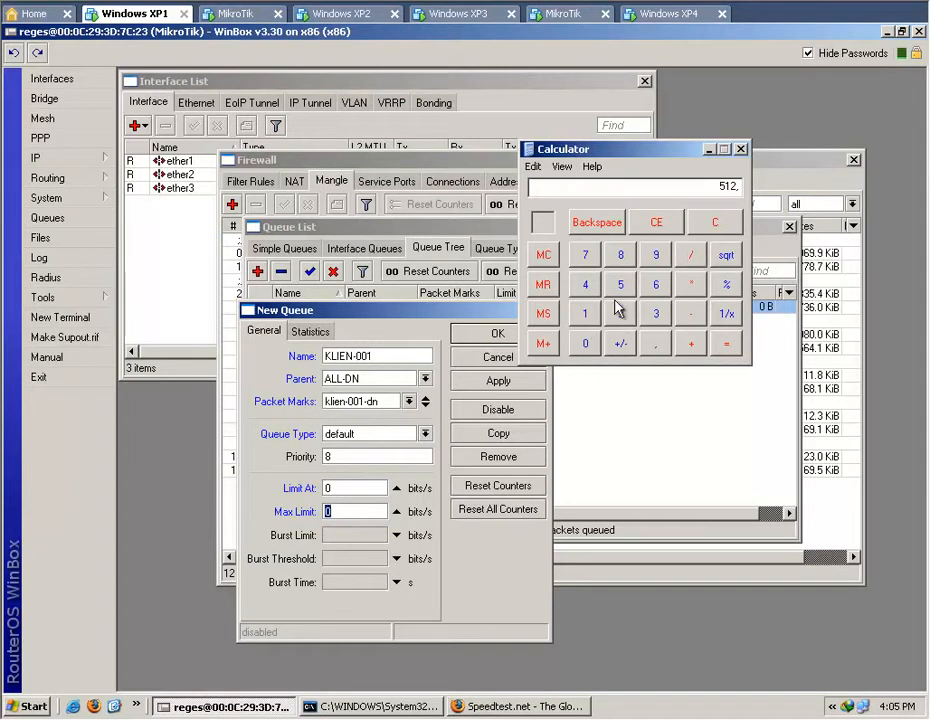
{"action": "left_click", "coordinate": [586, 285]}
{"action": "left_click", "coordinate": [727, 345]}
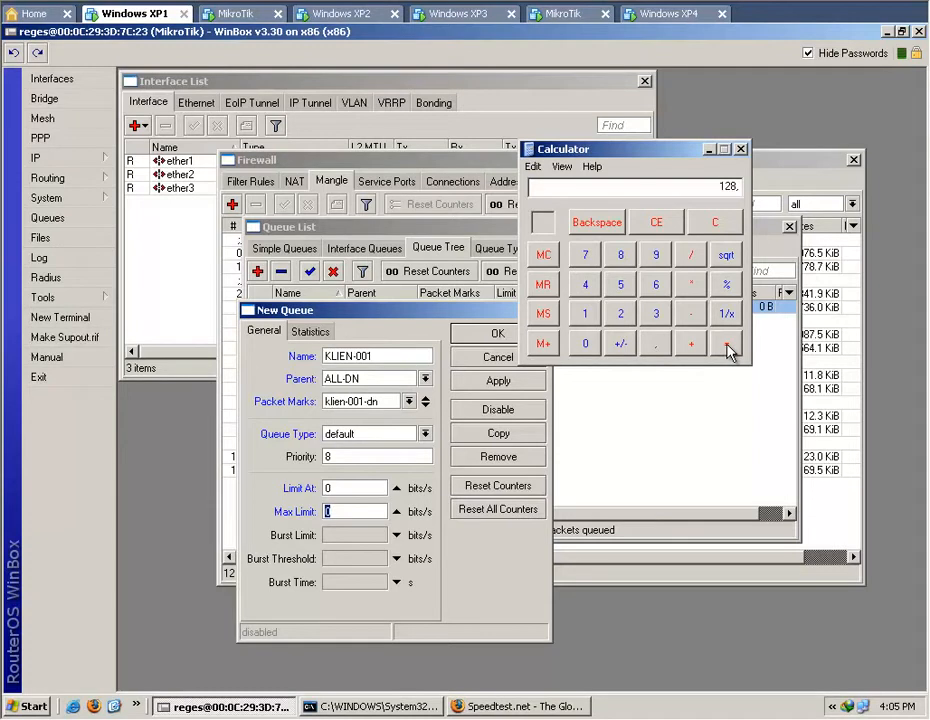
Set the KLIEN-001 queue's Limit At to 128k and move the New Queue dialog to uncover the ALL-DN entry in the queue tree.
{"action": "left_click", "coordinate": [356, 489]}
{"action": "double_click", "coordinate": [356, 489]}
{"action": "type", "text": "128"}
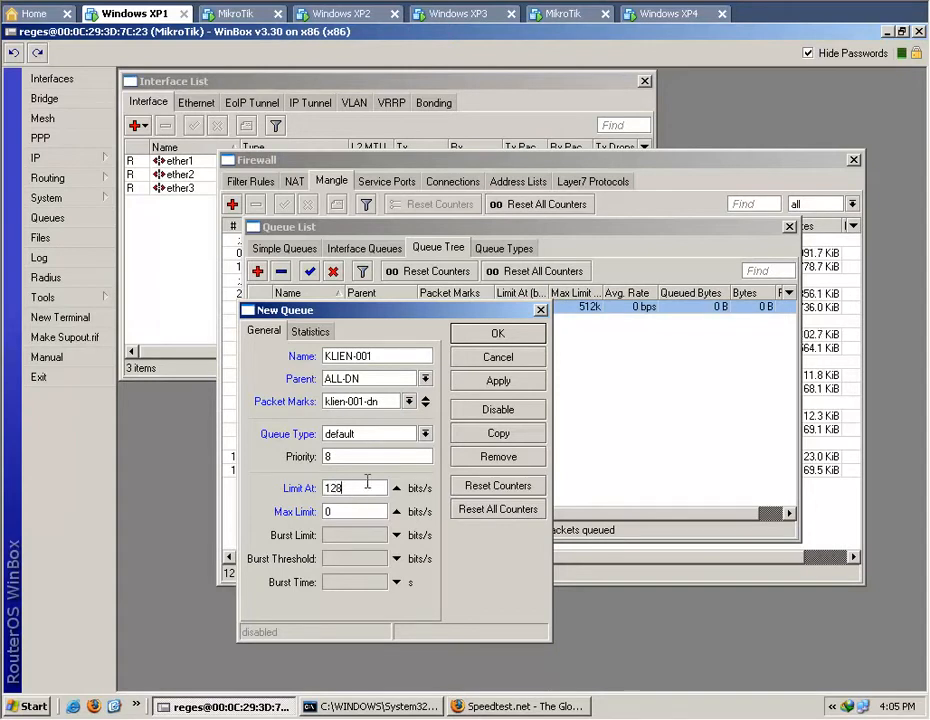
{"action": "type", "text": "k"}
{"action": "double_click", "coordinate": [373, 508]}
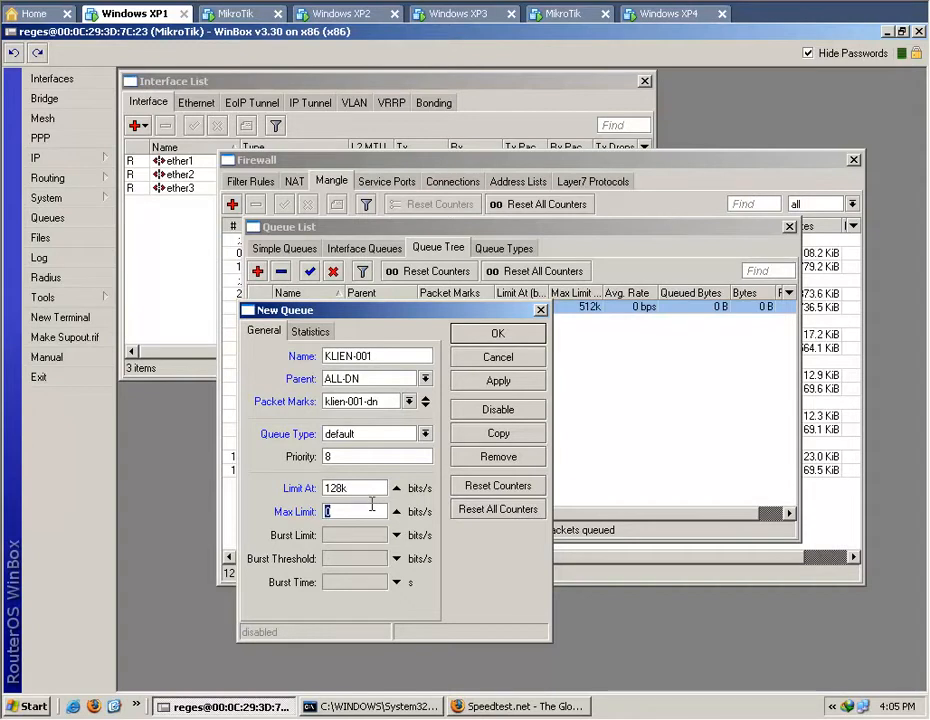
{"action": "left_click_drag", "start_coordinate": [397, 316], "coordinate": [427, 358]}
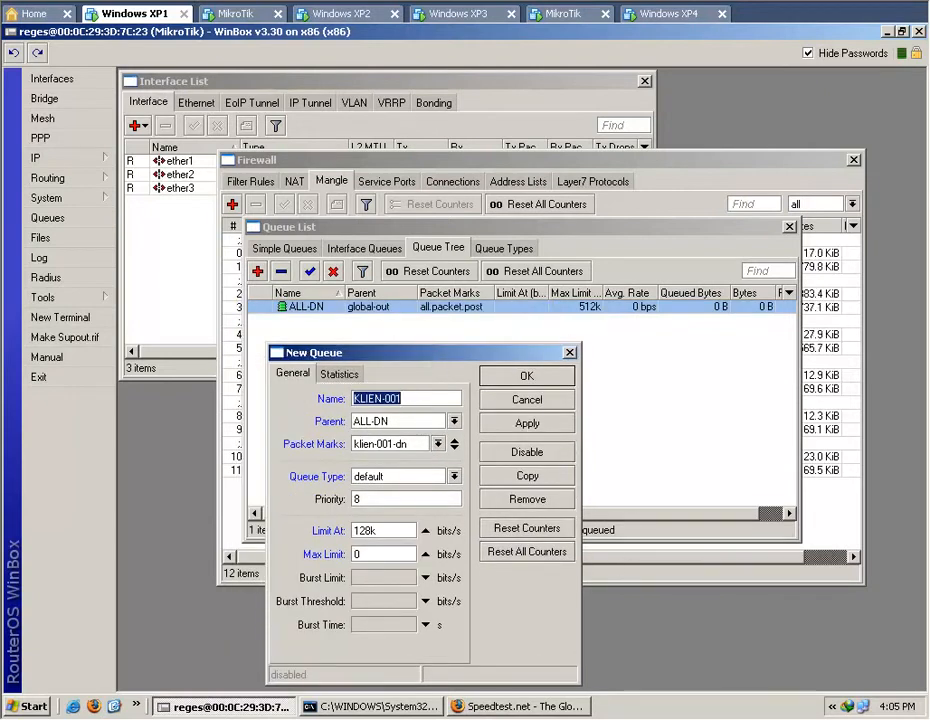
Switch to the Calculator, clear it and divide 512 by 3, and move it clear of the New Queue dialog.
{"action": "key", "text": "alt+Tab"}
{"action": "left_click", "coordinate": [657, 224]}
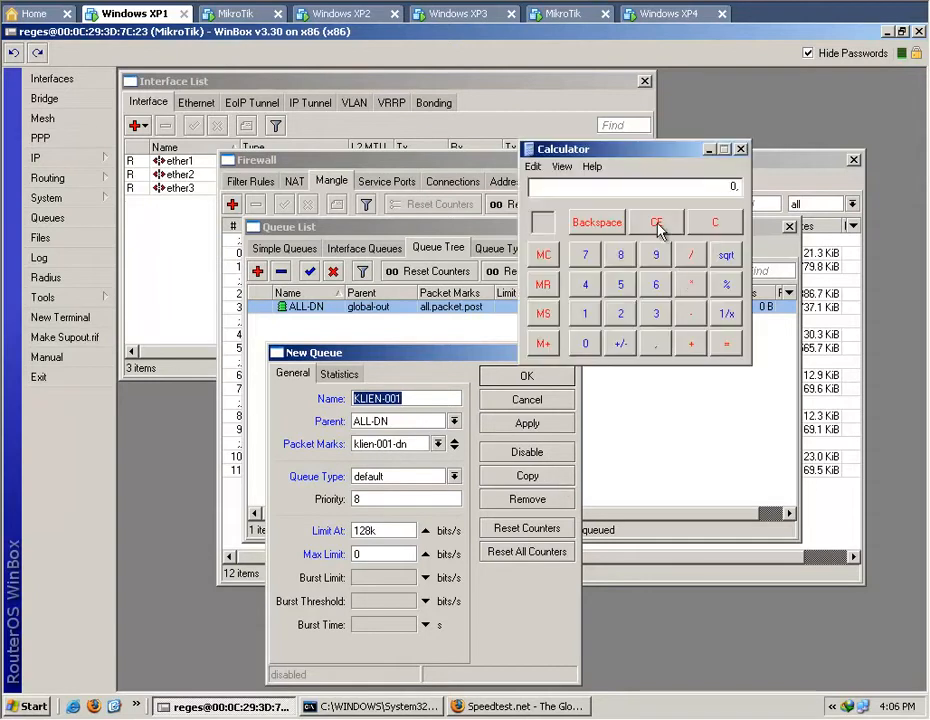
{"action": "left_click", "coordinate": [619, 286]}
{"action": "left_click", "coordinate": [585, 314]}
{"action": "left_click", "coordinate": [619, 314]}
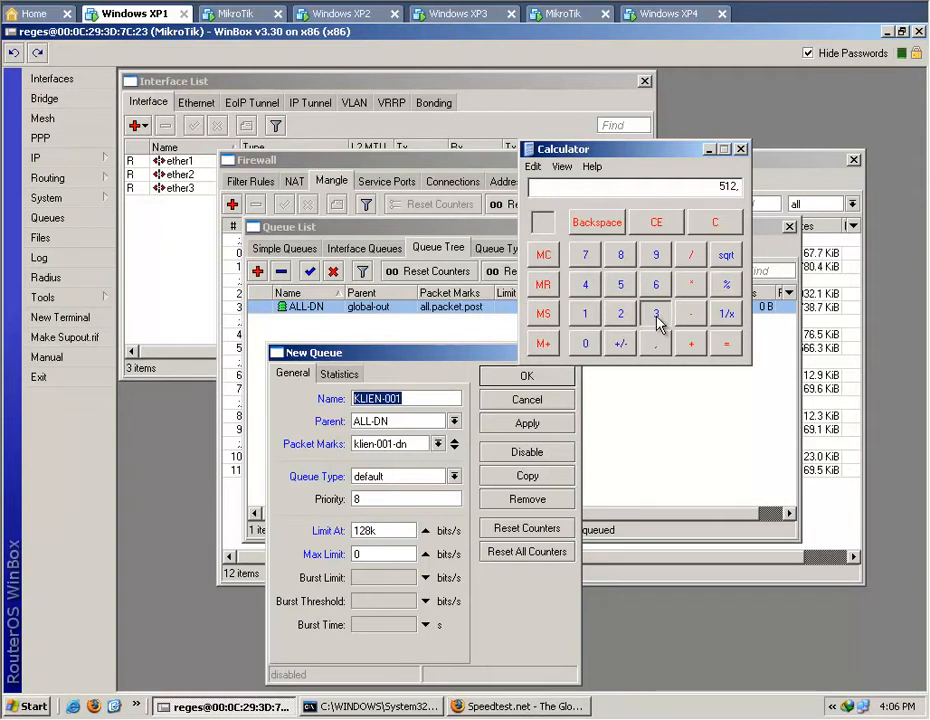
{"action": "left_click", "coordinate": [657, 320]}
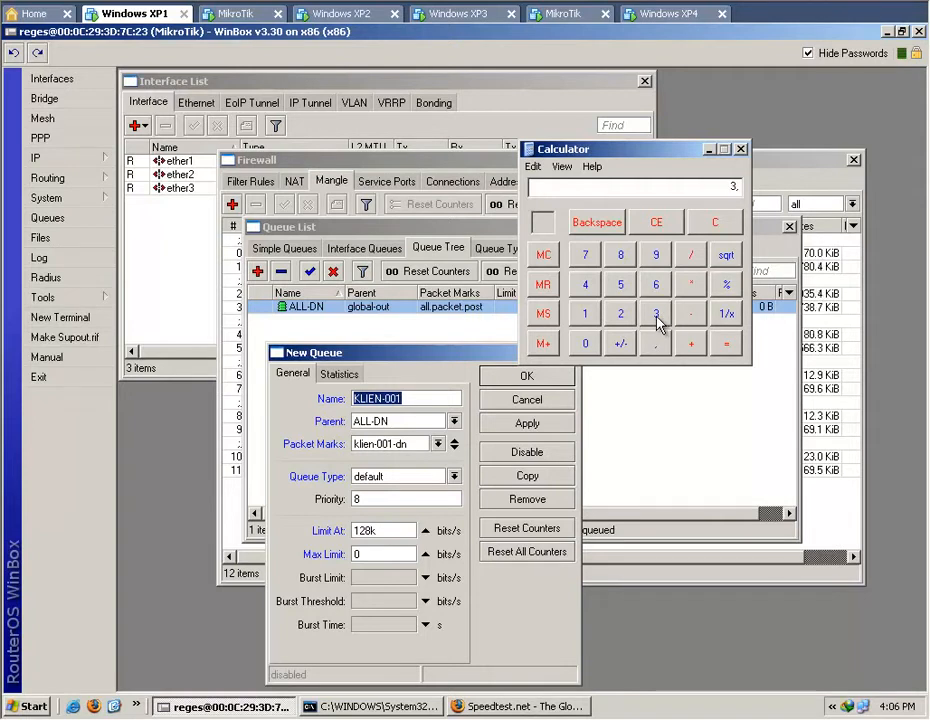
{"action": "left_click", "coordinate": [725, 344]}
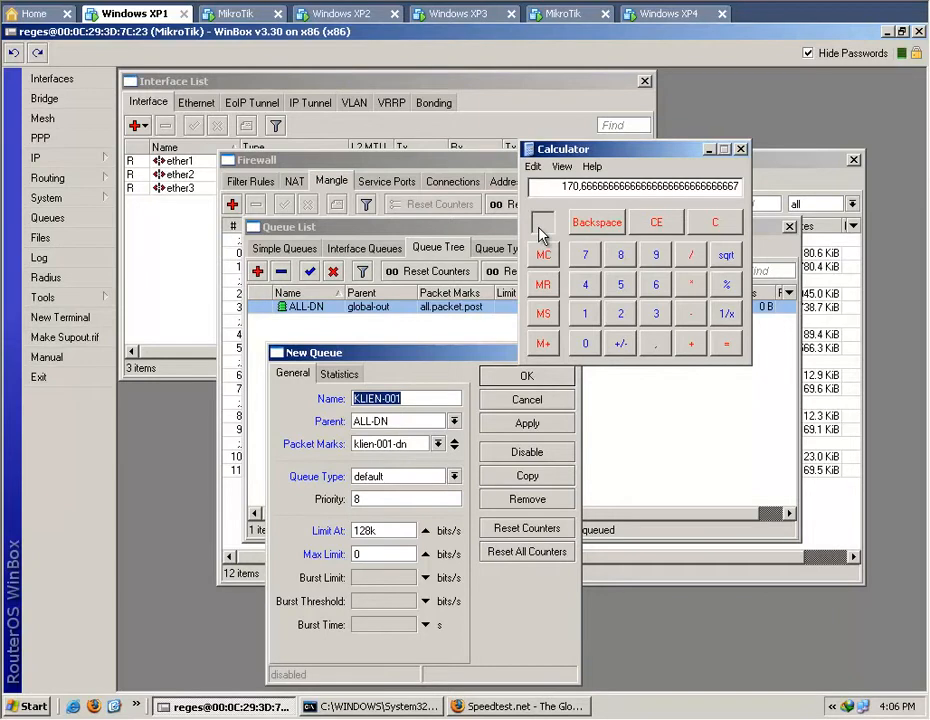
{"action": "left_click_drag", "start_coordinate": [622, 153], "coordinate": [771, 155]}
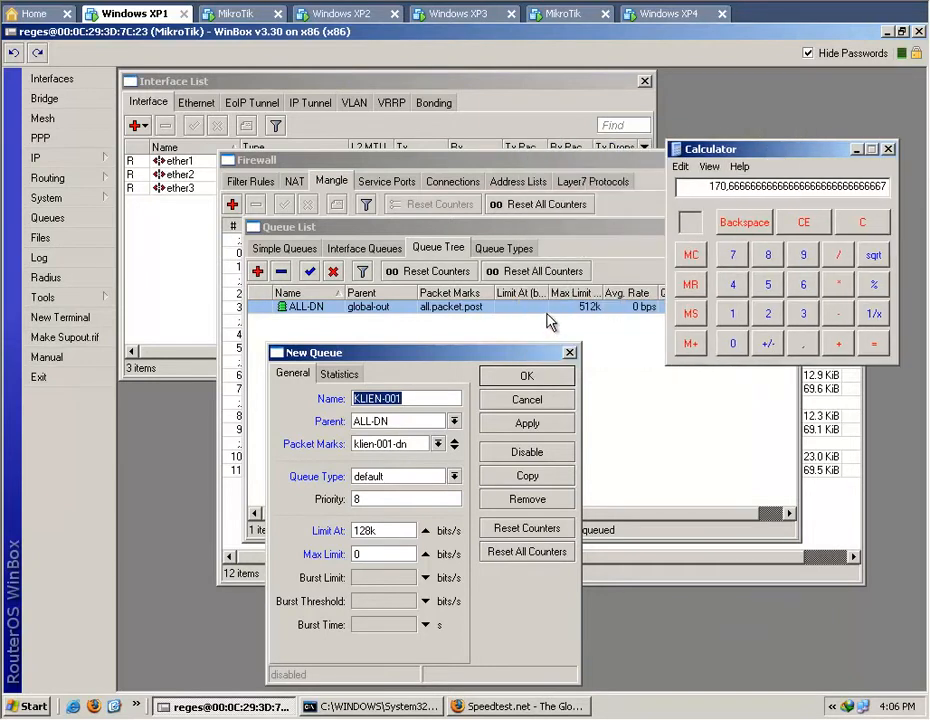
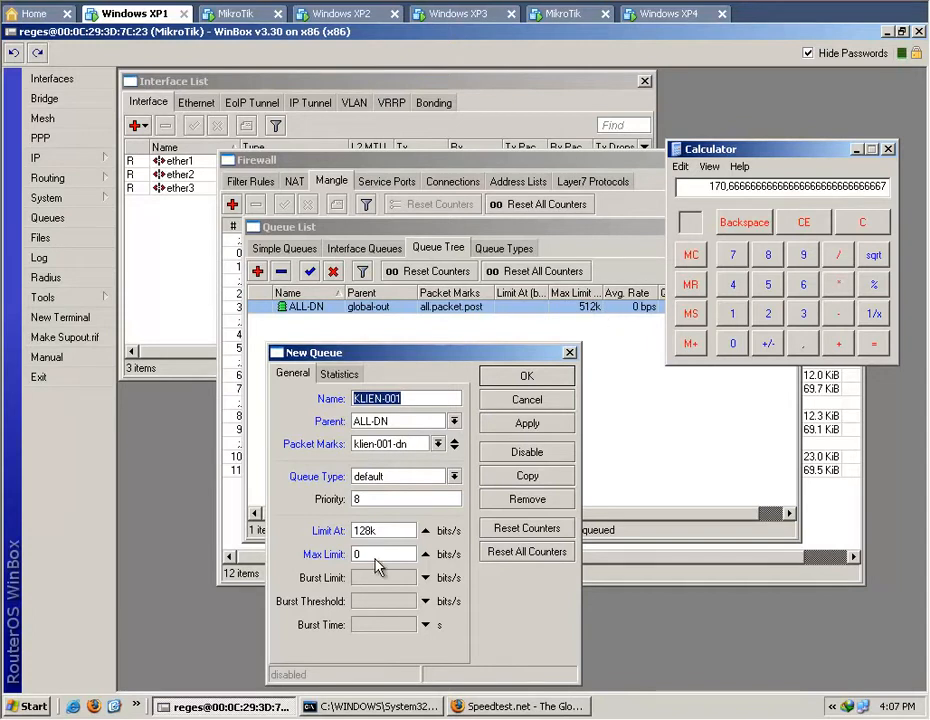
Set the KLIEN-001 queue's Max Limit to 156k, check the value in the Calculator, and save the queue.
{"action": "left_click", "coordinate": [380, 553]}
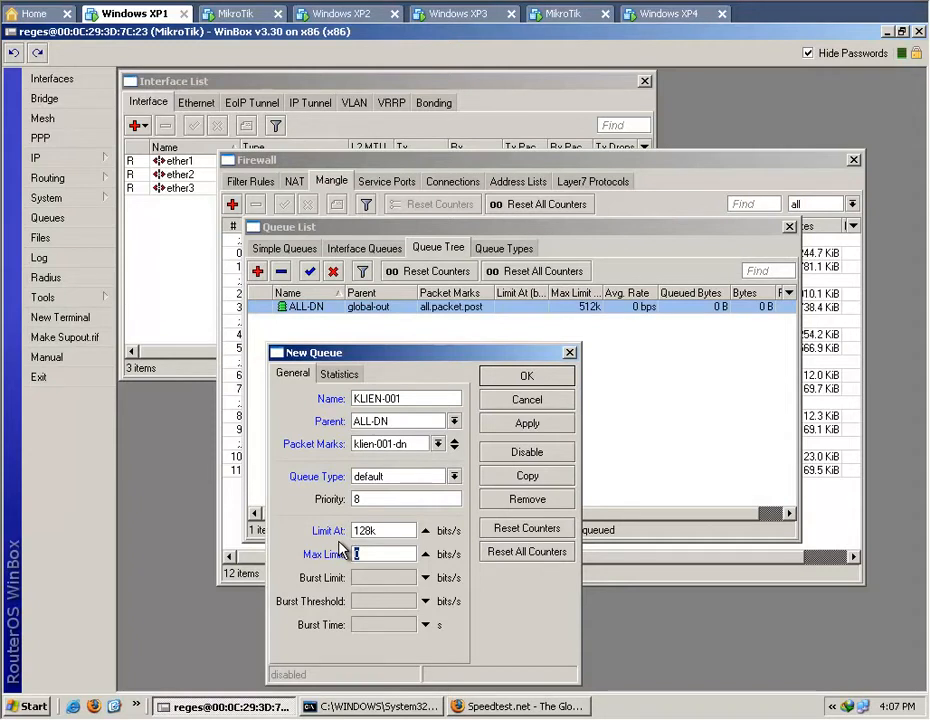
{"action": "type", "text": "56k"}
{"action": "key", "text": "alt+Tab"}
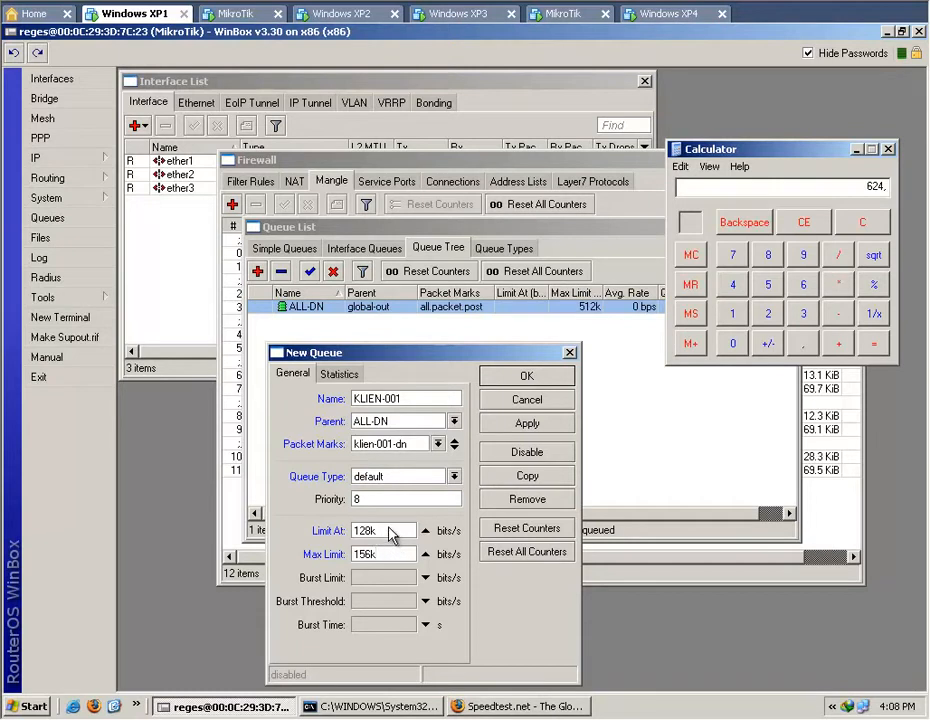
{"action": "left_click", "coordinate": [534, 424]}
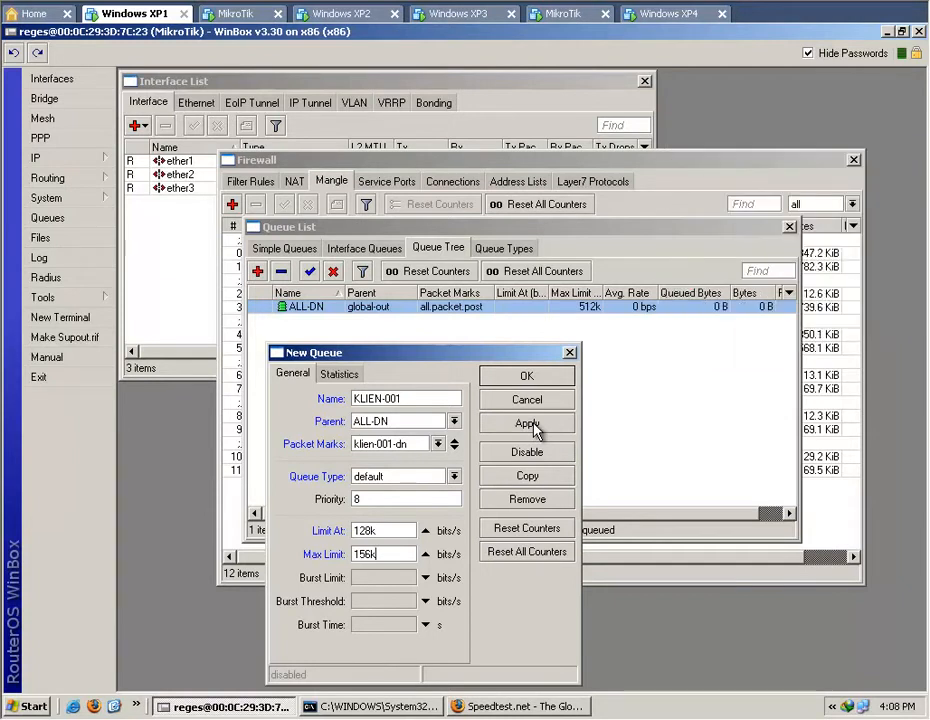
{"action": "left_click", "coordinate": [534, 424]}
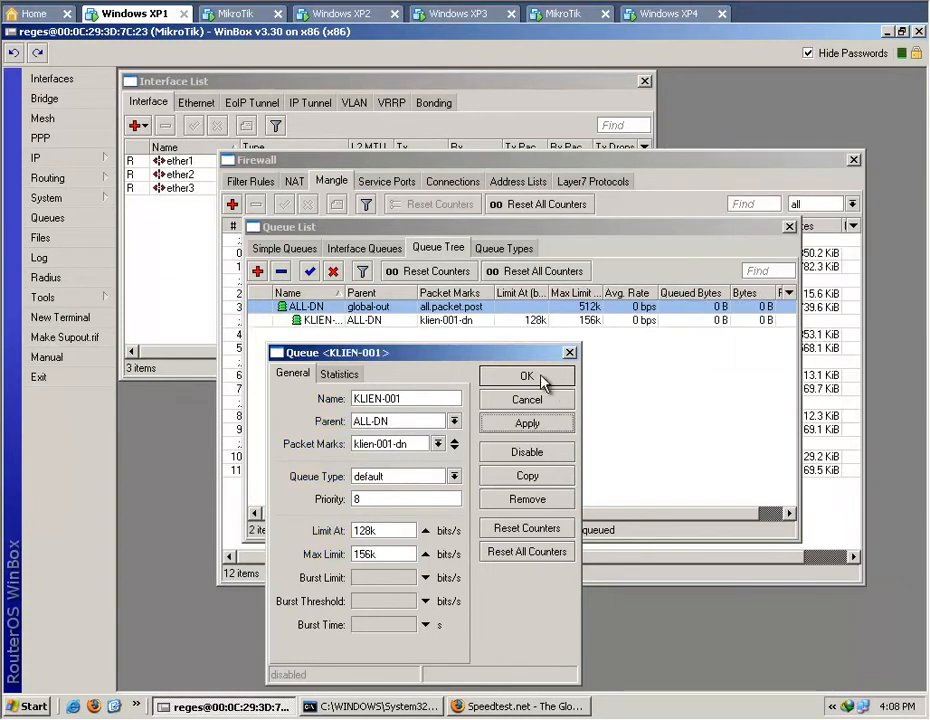
{"action": "left_click", "coordinate": [543, 377]}
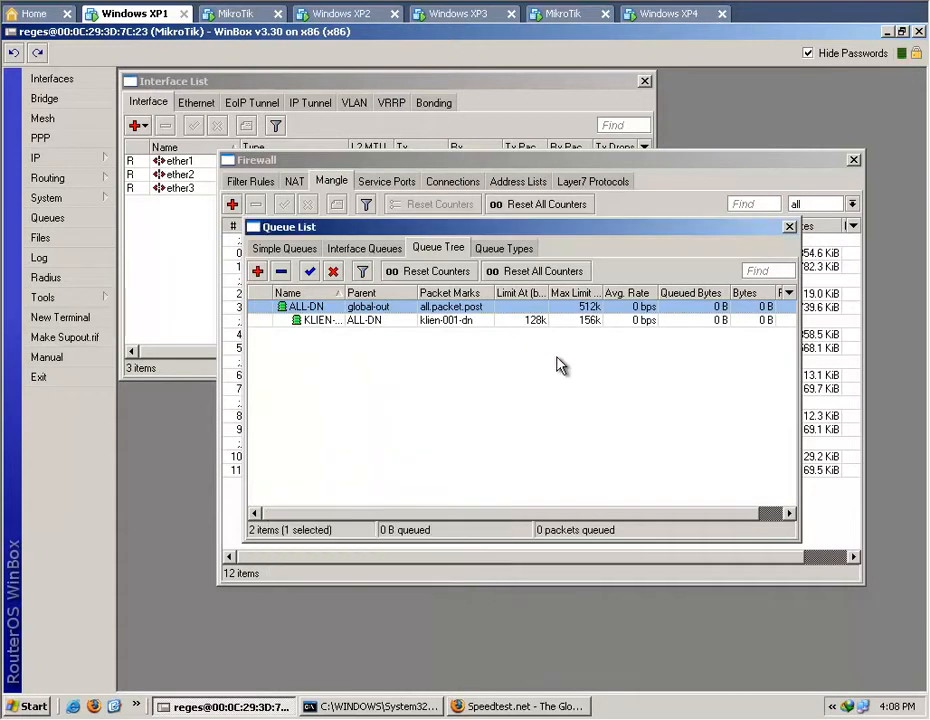
Widen the queue tree's Name column to fit the full queue names and start a new queue named KLIEN-002.
{"action": "left_click", "coordinate": [543, 326]}
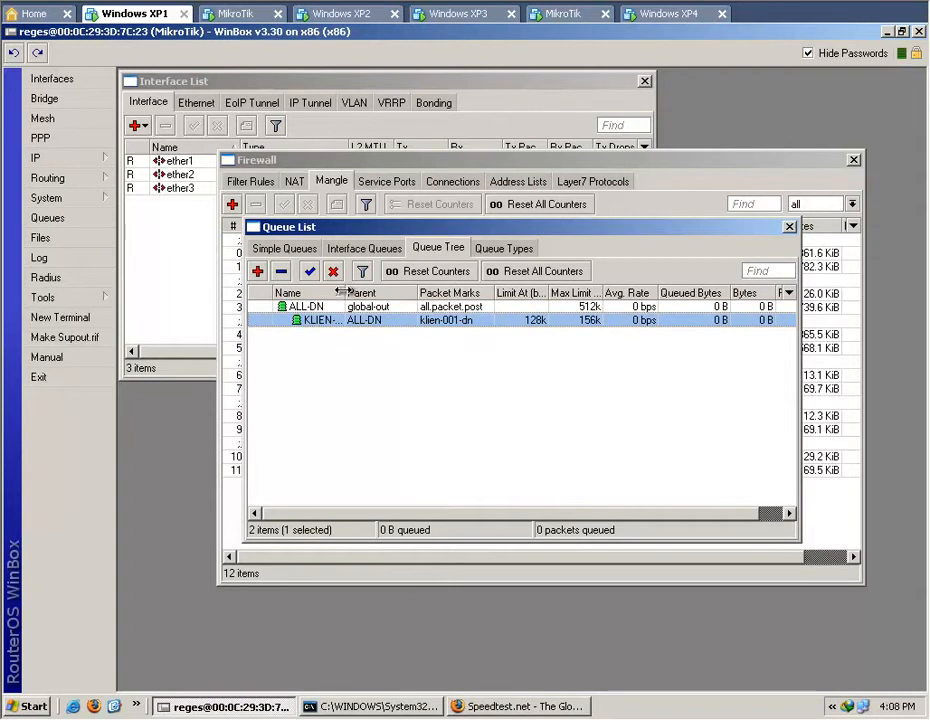
{"action": "left_click_drag", "start_coordinate": [346, 292], "coordinate": [368, 292]}
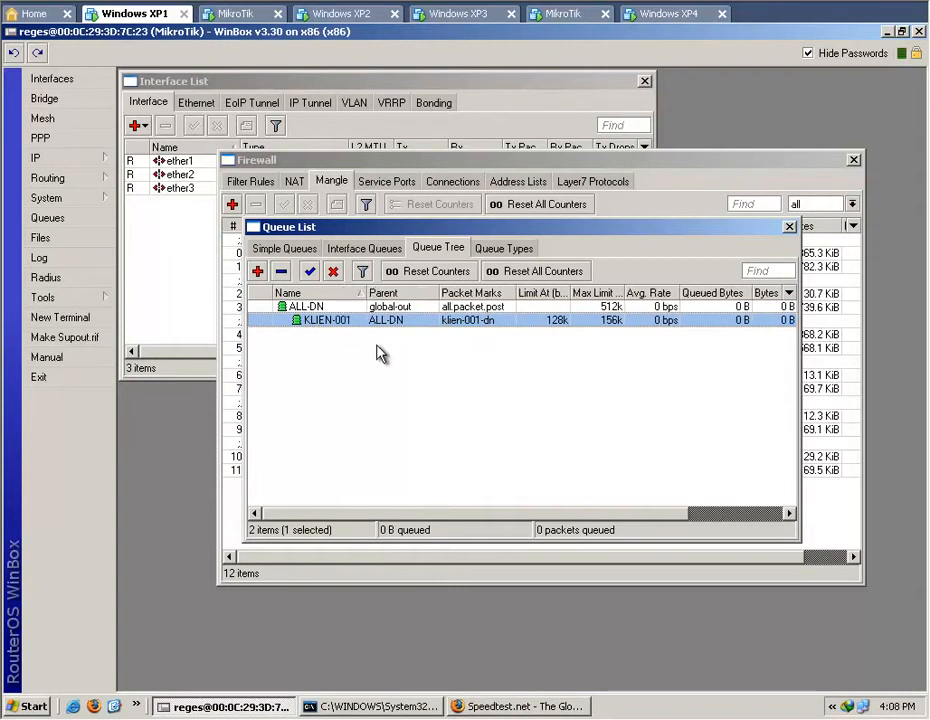
{"action": "left_click", "coordinate": [257, 272]}
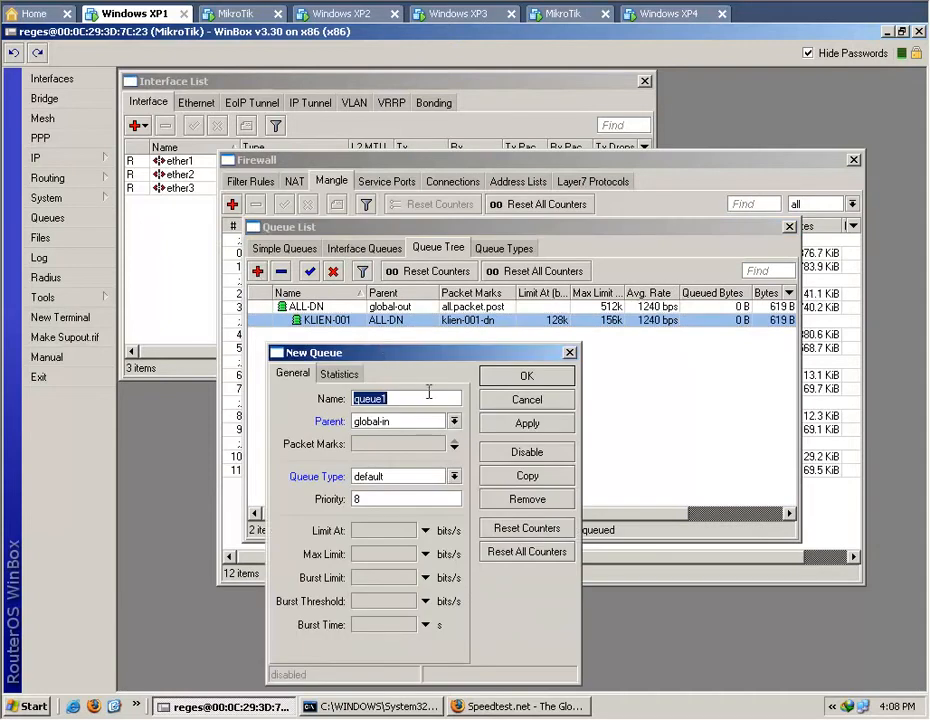
{"action": "type", "text": "KLIEN"}
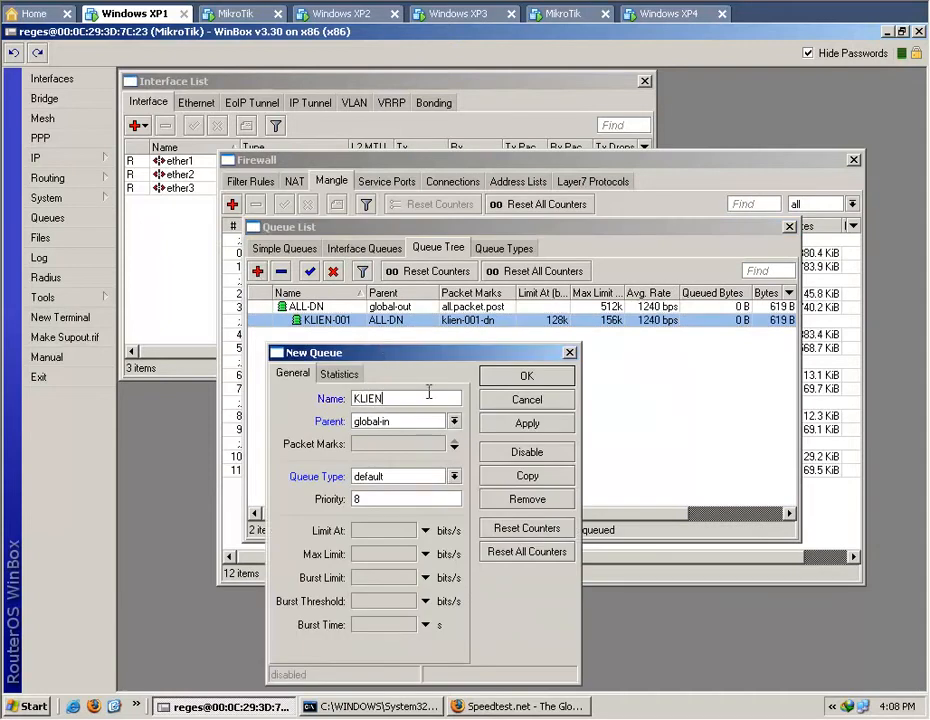
{"action": "type", "text": "-"}
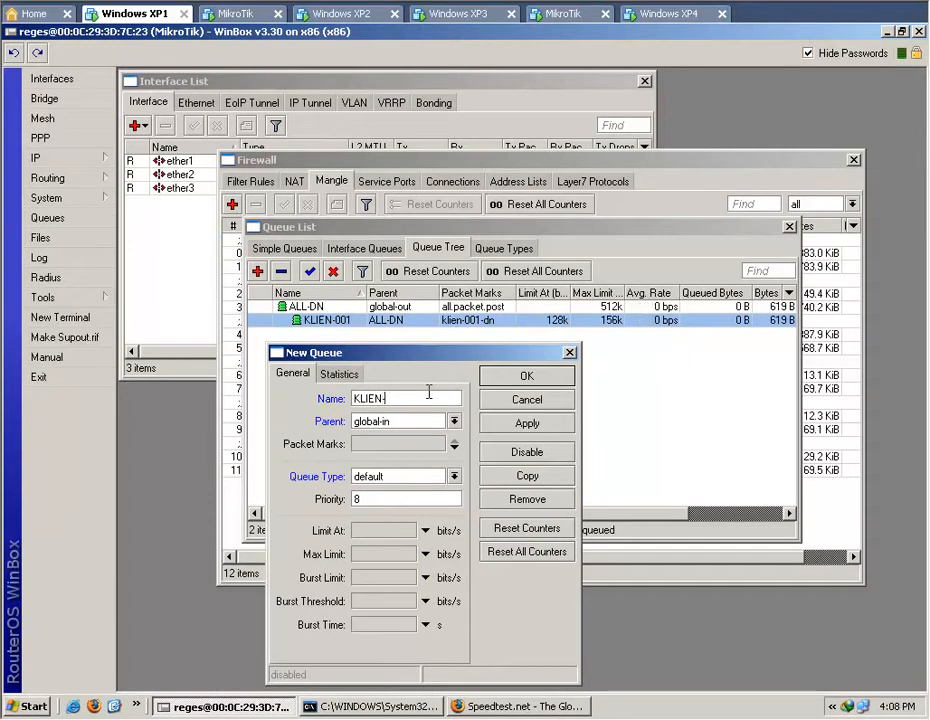
{"action": "type", "text": "002"}
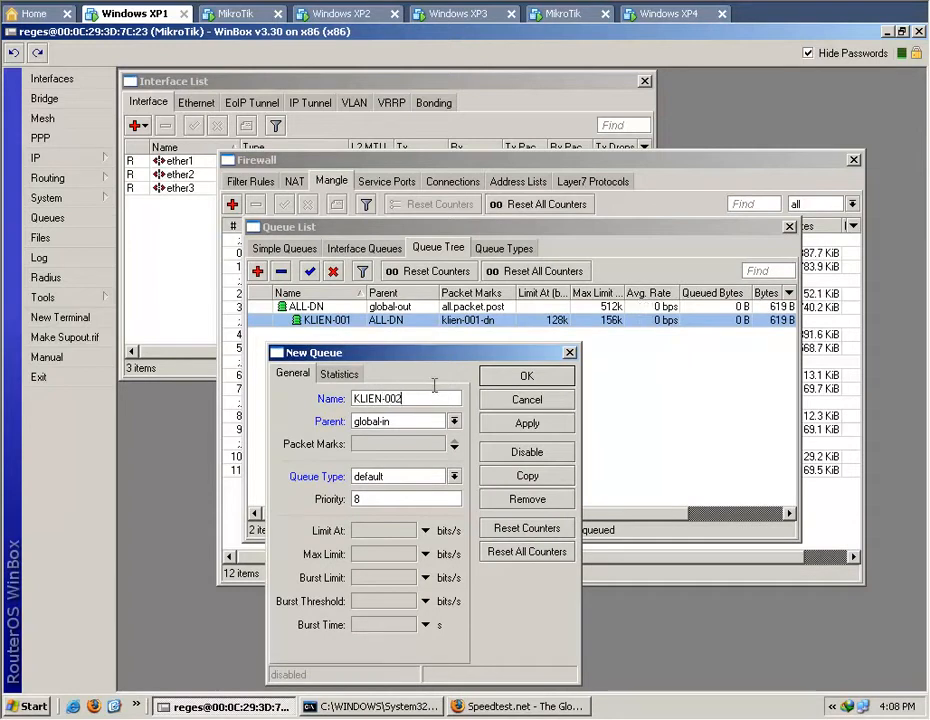
Assign the KLIEN-002 queue to the parent ALL-DN and the packet mark klien-002-dn.
{"action": "left_click", "coordinate": [454, 421]}
{"action": "left_click", "coordinate": [439, 435]}
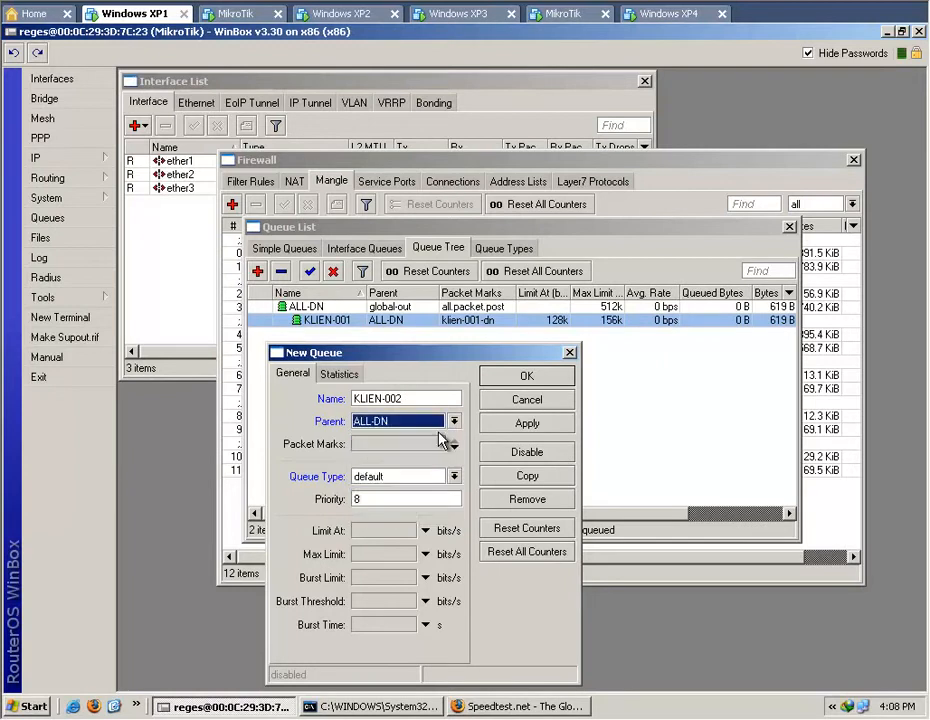
{"action": "left_click", "coordinate": [455, 446]}
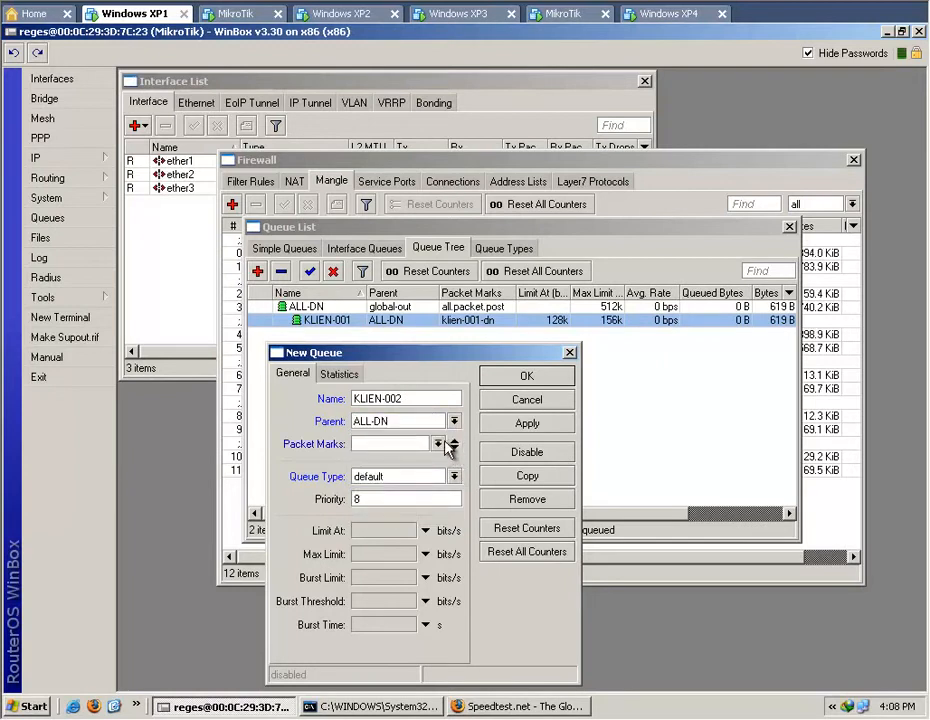
{"action": "left_click", "coordinate": [438, 444]}
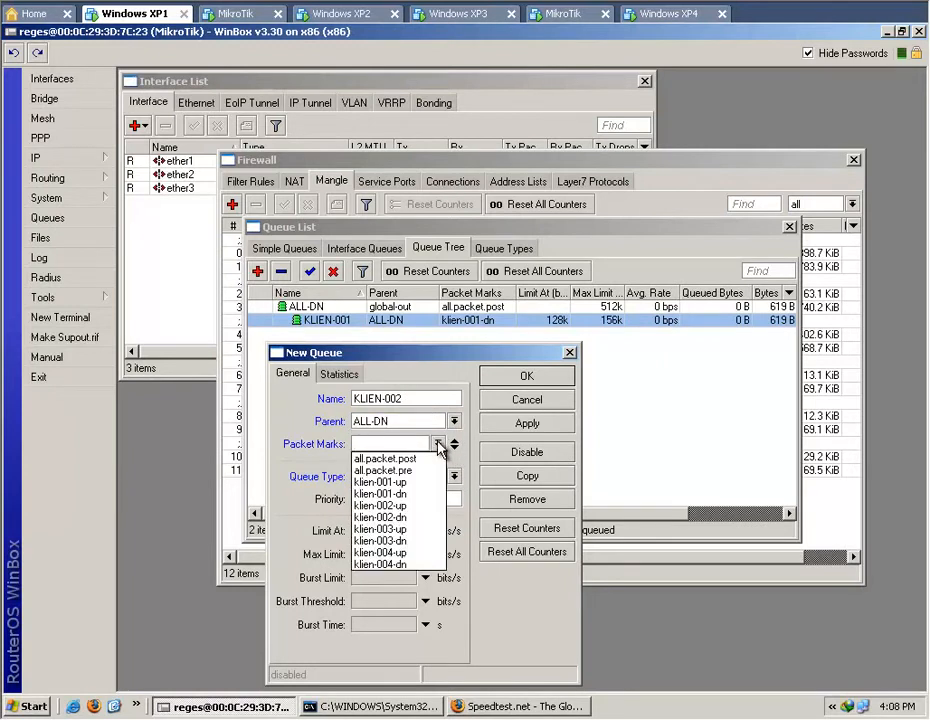
{"action": "left_click", "coordinate": [416, 518]}
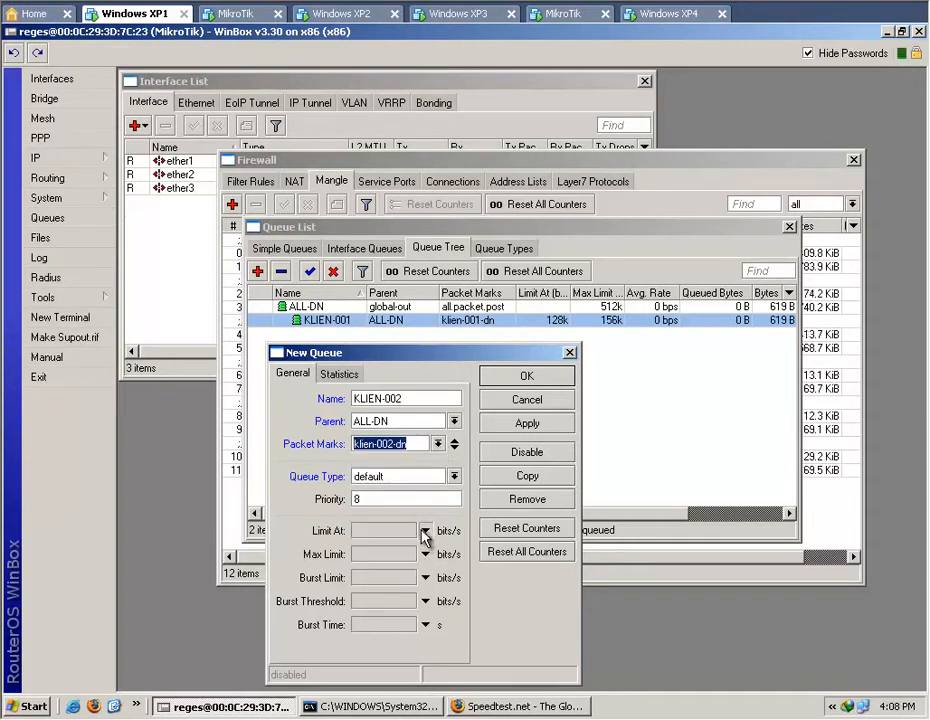
Set the KLIEN-002 queue's Limit At to 128k and Max Limit to 156k, save it, and briefly reopen it for review.
{"action": "left_click", "coordinate": [425, 530]}
{"action": "type", "text": "128"}
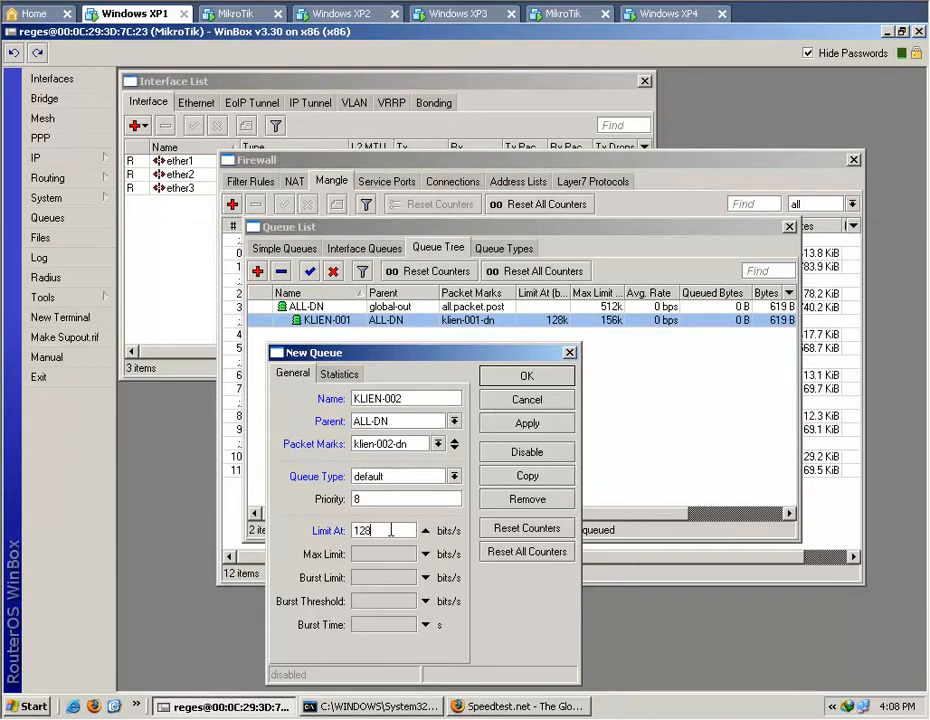
{"action": "type", "text": "k"}
{"action": "left_click", "coordinate": [425, 553]}
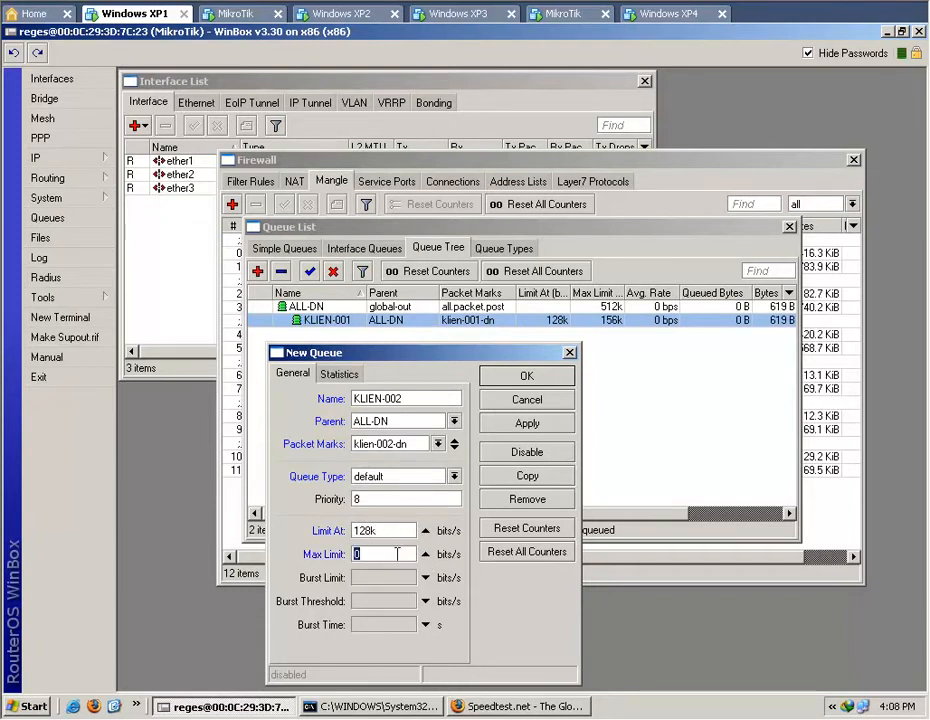
{"action": "type", "text": "156k"}
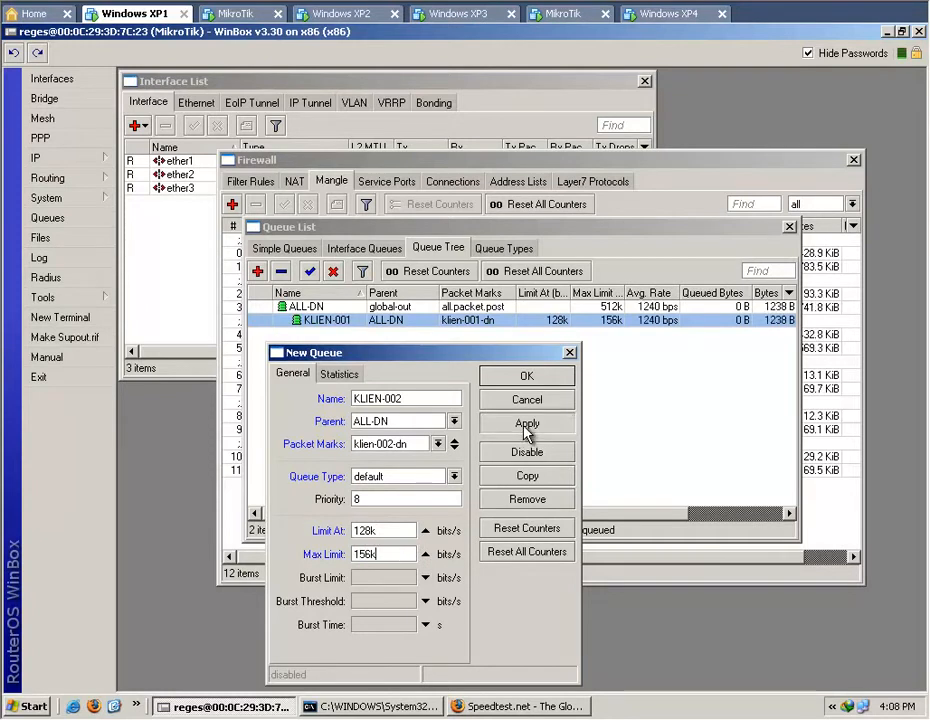
{"action": "left_click", "coordinate": [525, 426]}
{"action": "left_click", "coordinate": [529, 380]}
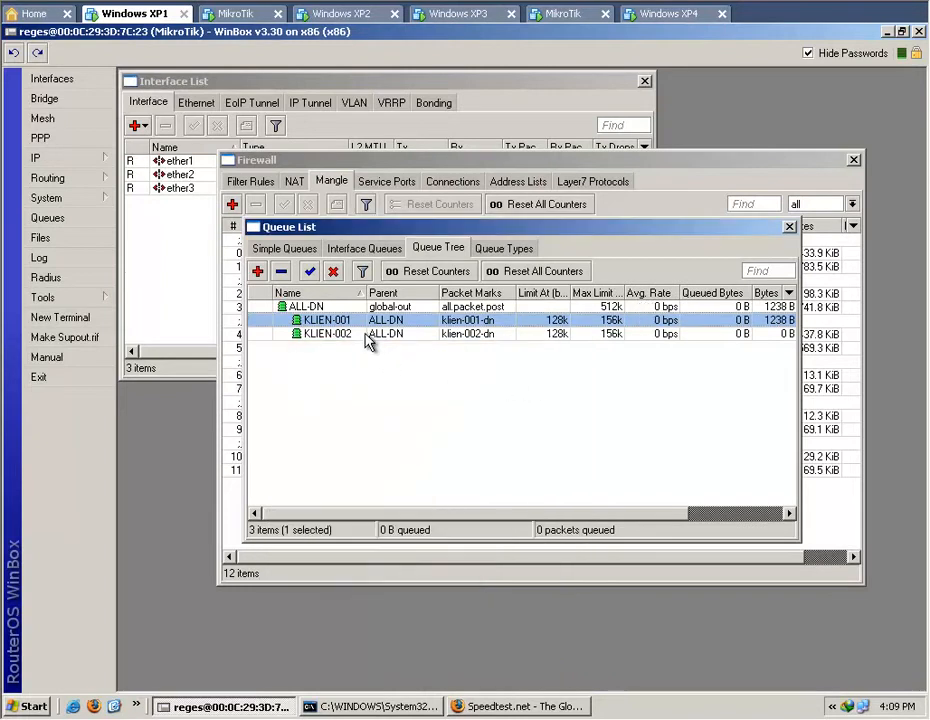
{"action": "double_click", "coordinate": [370, 334]}
{"action": "left_click", "coordinate": [526, 402]}
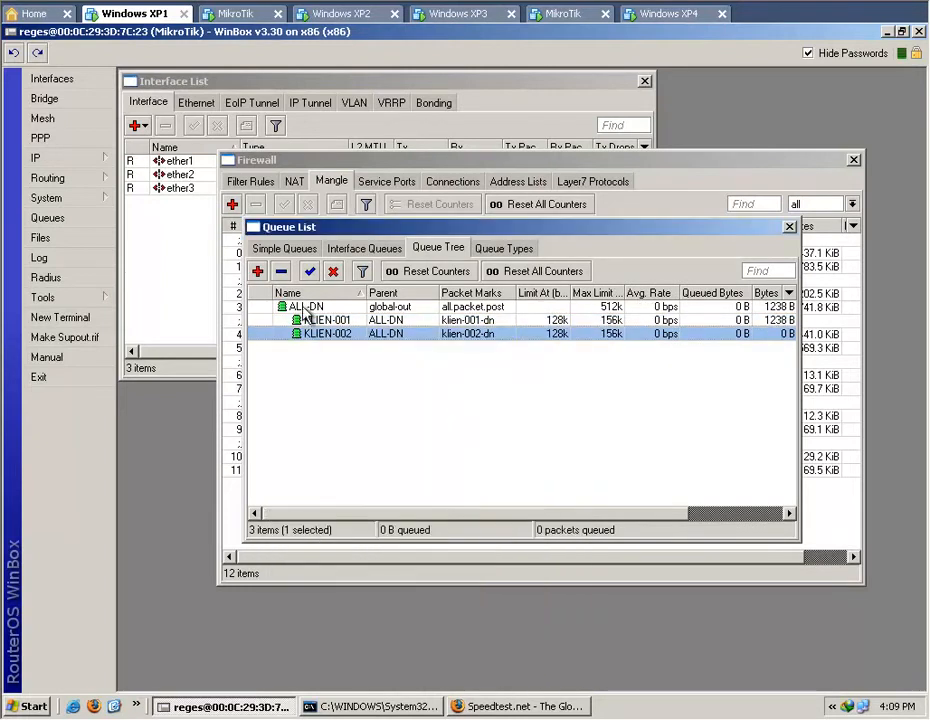
Start a new queue named KLIEN-003 with parent ALL-DN and packet mark klien-003-dn.
{"action": "left_click", "coordinate": [257, 271]}
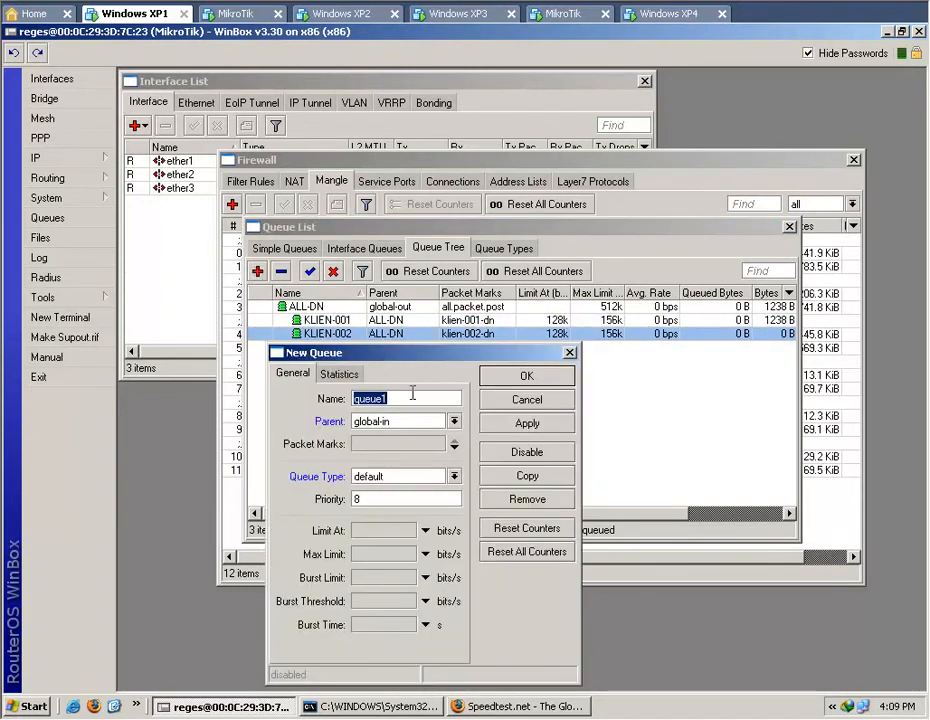
{"action": "type", "text": "KLIE"}
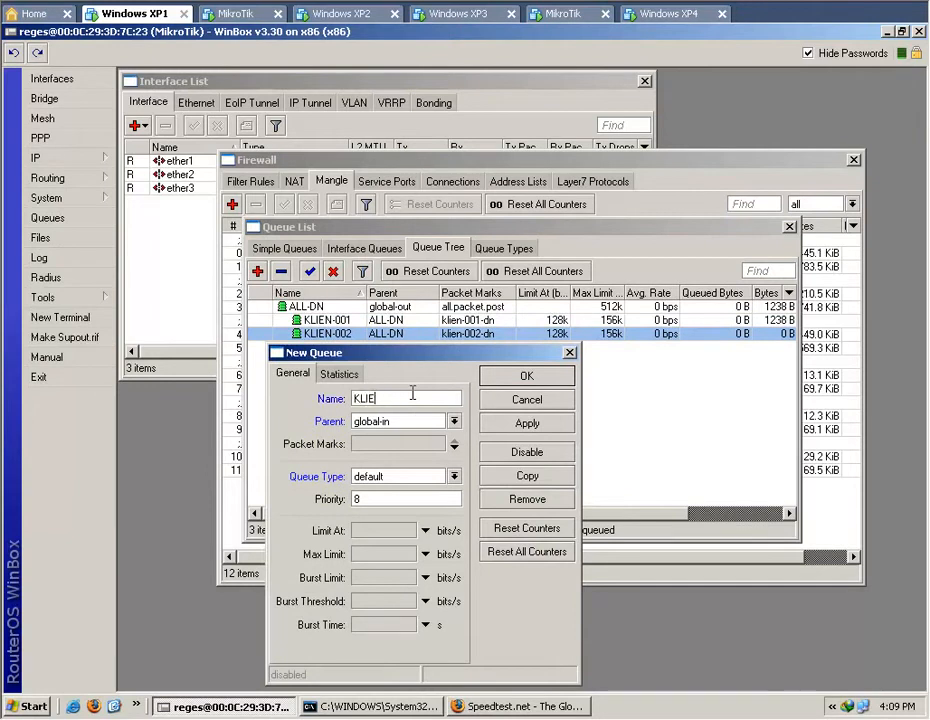
{"action": "type", "text": "N-003"}
{"action": "left_click", "coordinate": [453, 421]}
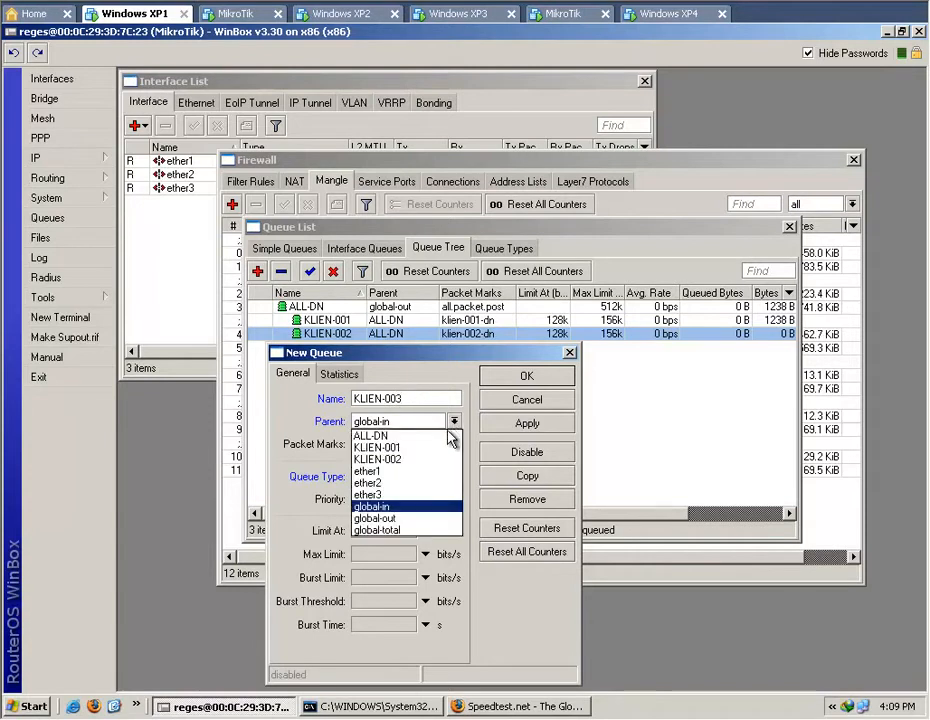
{"action": "left_click", "coordinate": [439, 439]}
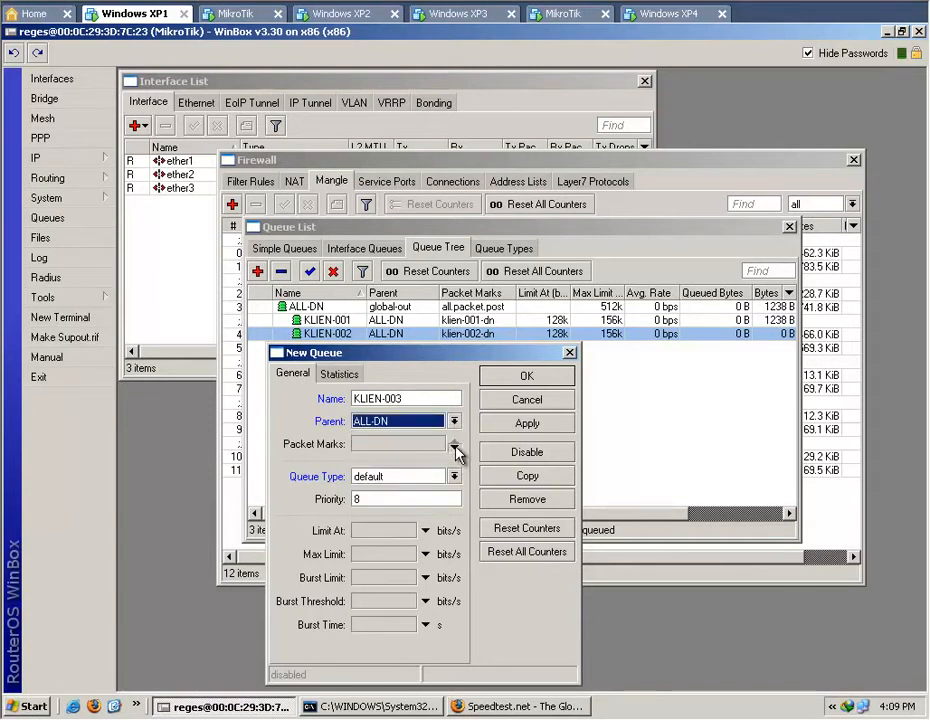
{"action": "left_click", "coordinate": [439, 444]}
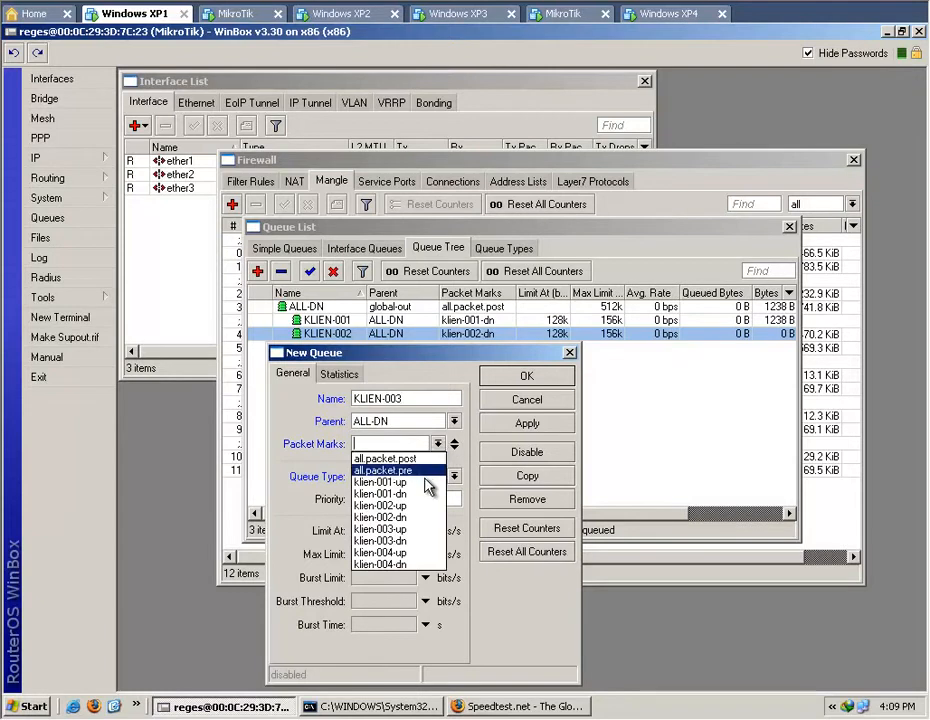
{"action": "left_click", "coordinate": [424, 541]}
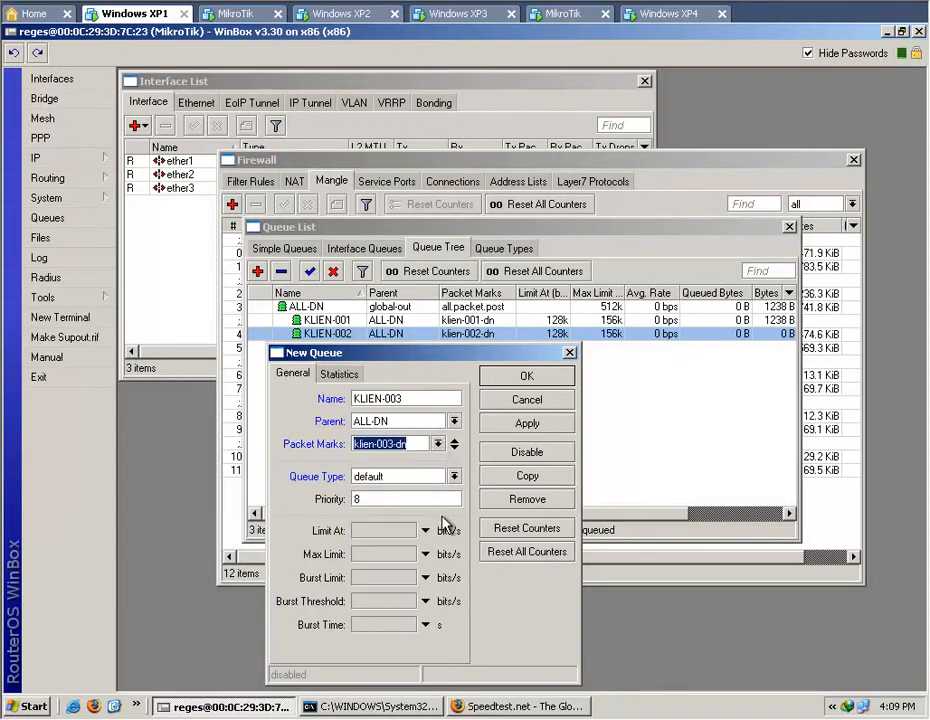
Set the KLIEN-003 queue's Limit At to 128k and Max Limit to 156k, and save the queue.
{"action": "left_click", "coordinate": [424, 530]}
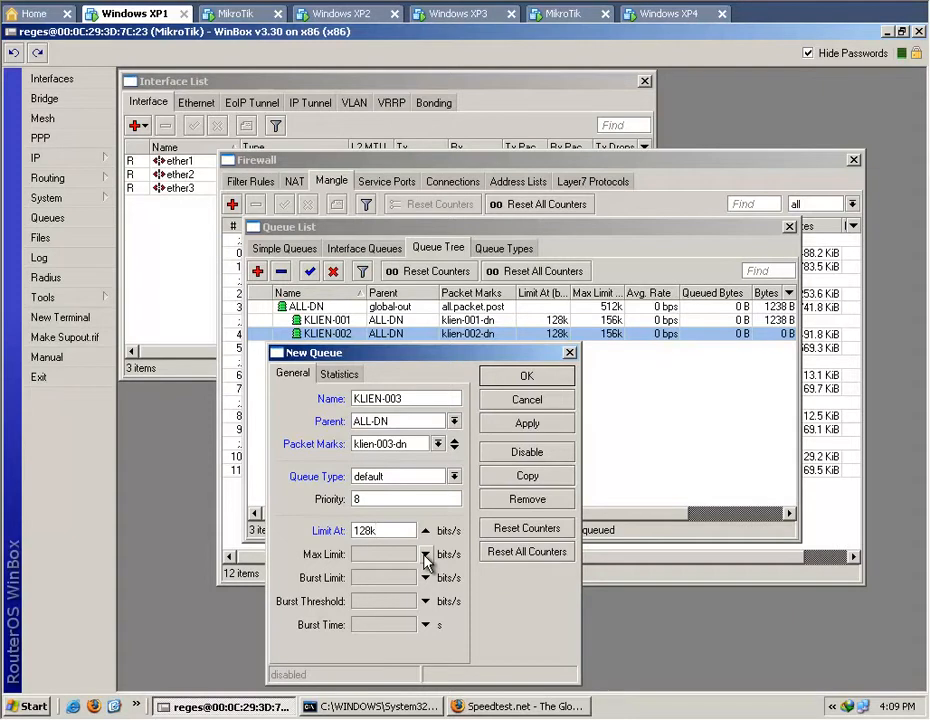
{"action": "left_click", "coordinate": [425, 555]}
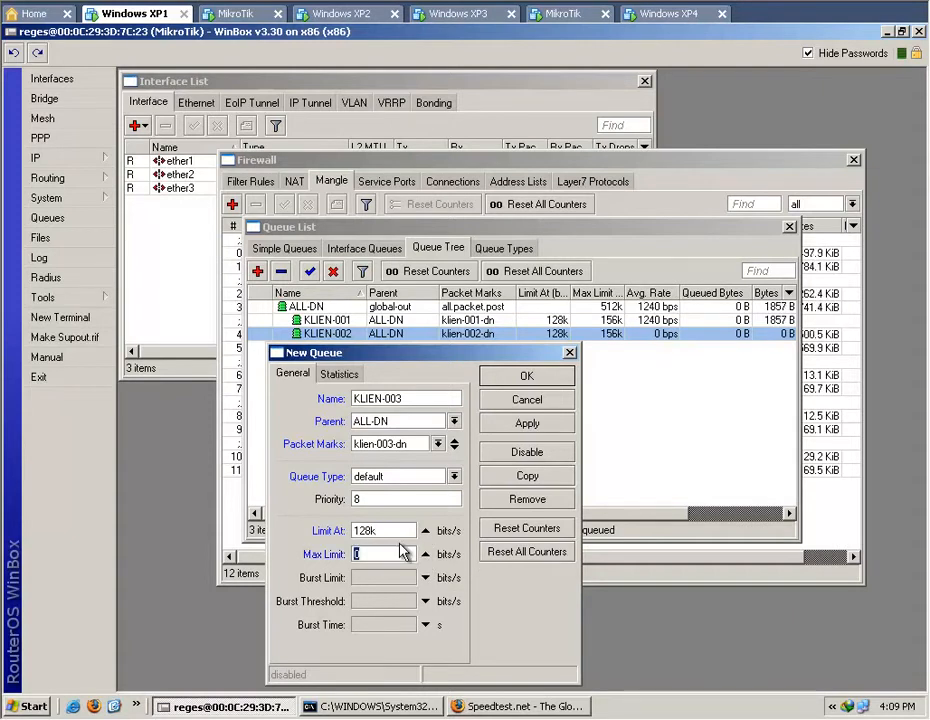
{"action": "type", "text": "15"}
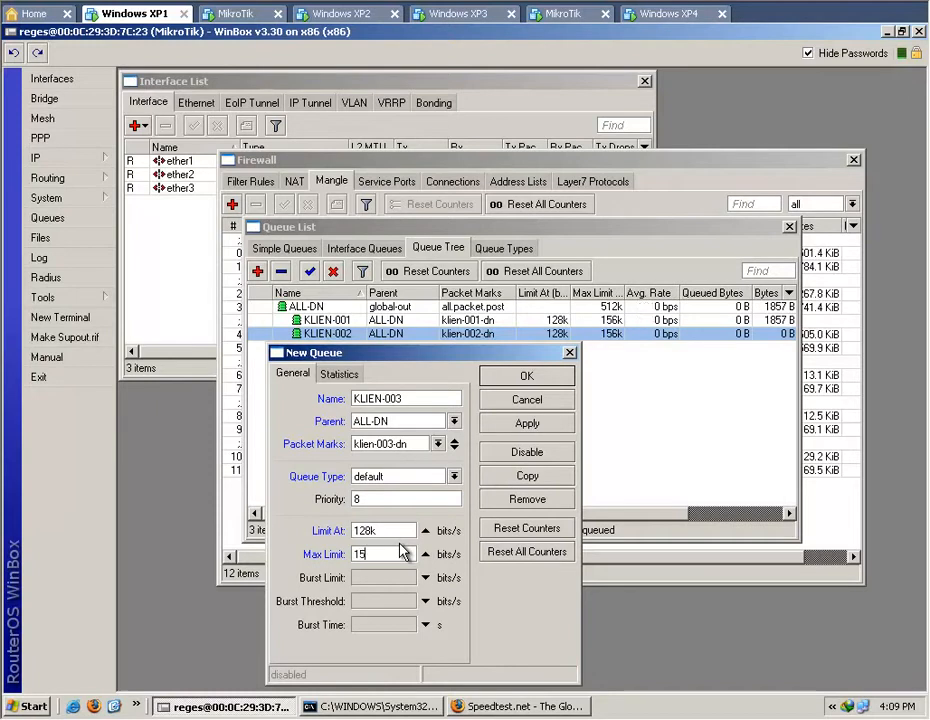
{"action": "type", "text": "6k"}
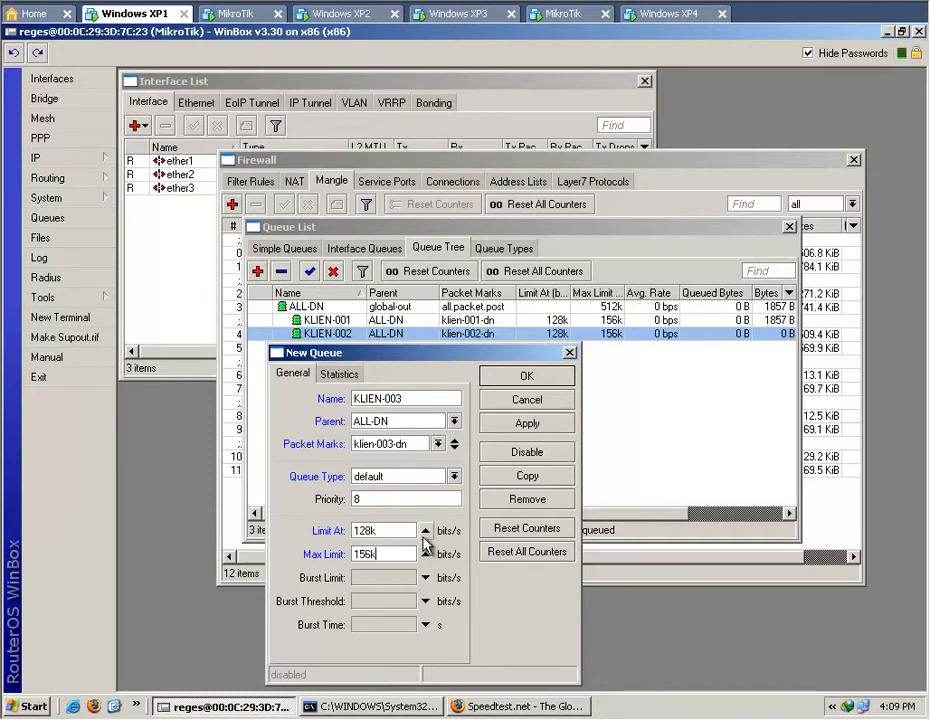
{"action": "left_click", "coordinate": [520, 428]}
{"action": "left_click", "coordinate": [525, 378]}
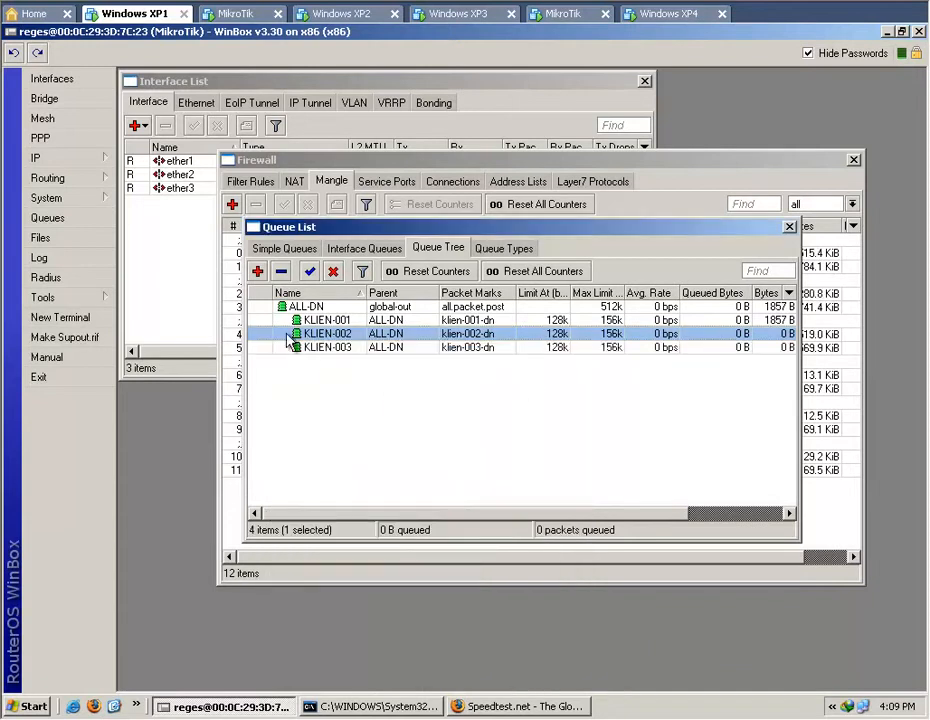
Start a new queue named KLIEN-003 with ALL-DN as its parent.
{"action": "left_click", "coordinate": [257, 271]}
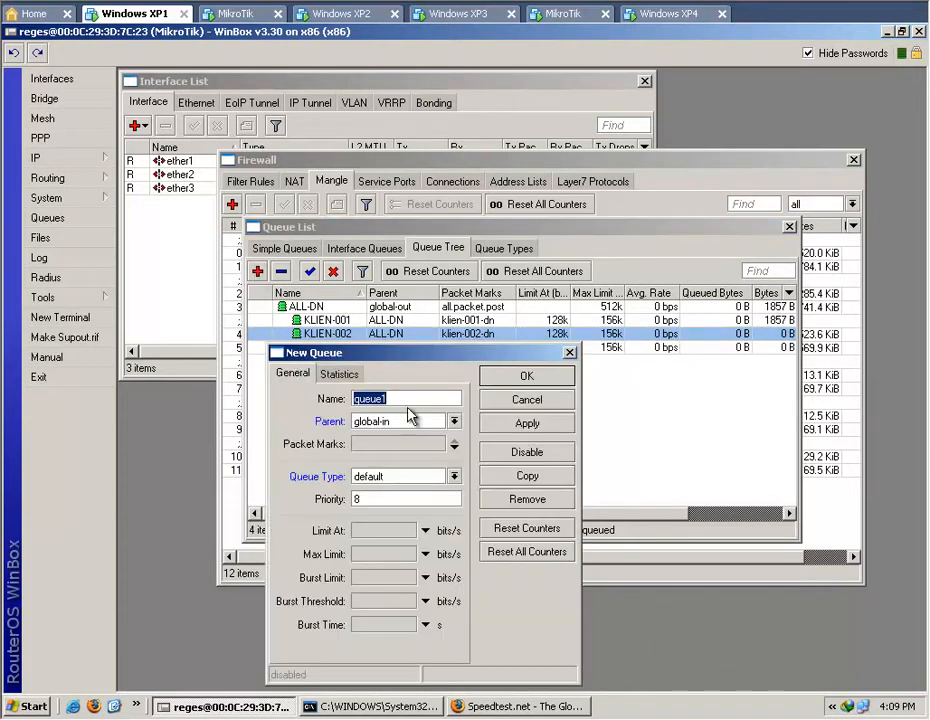
{"action": "type", "text": "KLIEN-"}
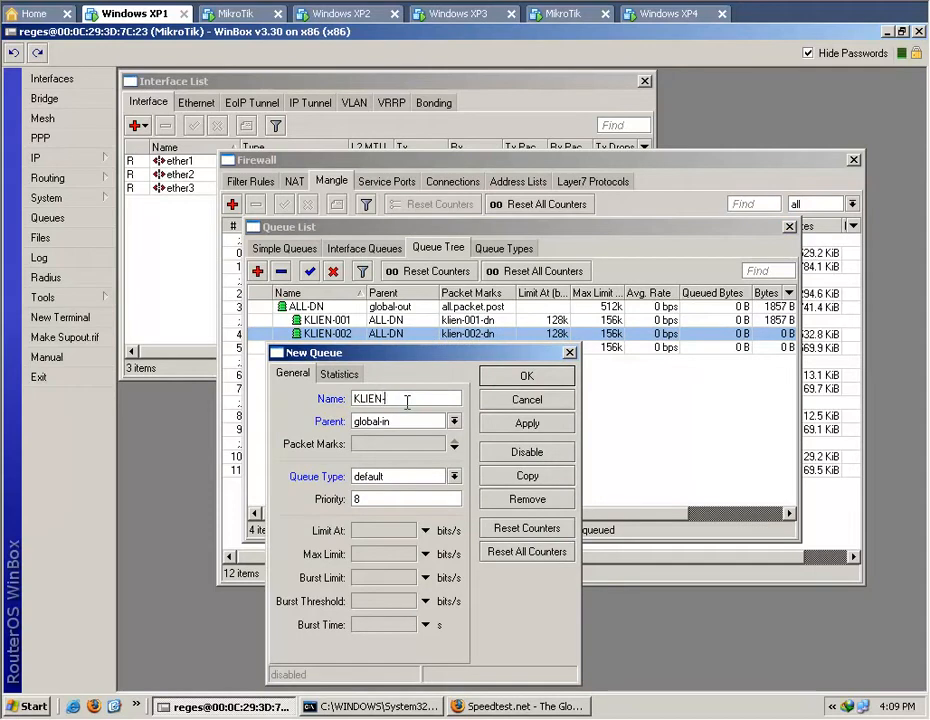
{"action": "type", "text": "003"}
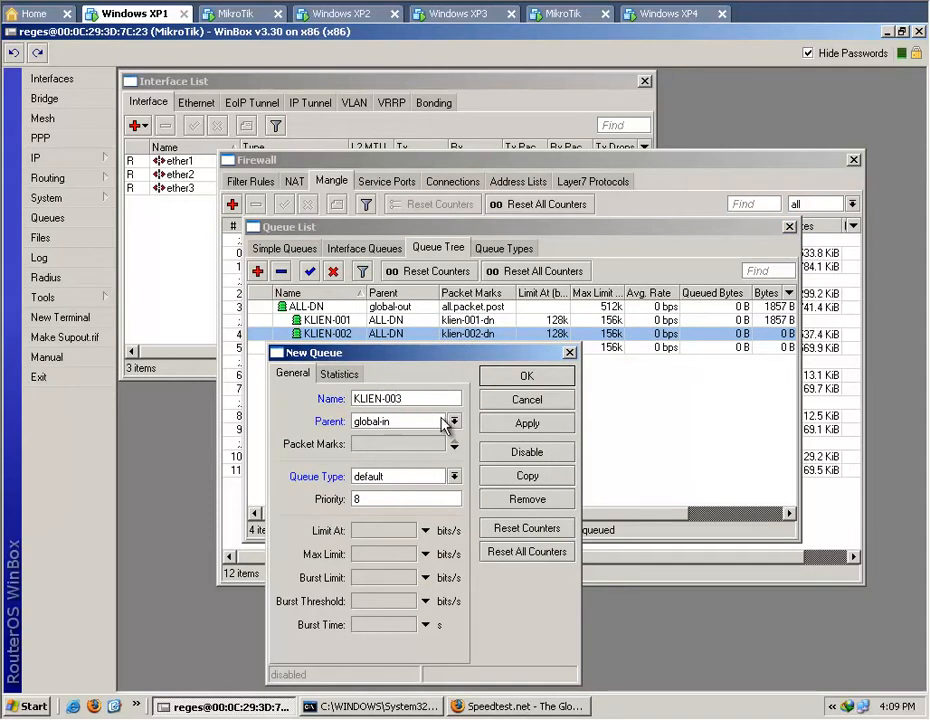
{"action": "left_click", "coordinate": [453, 421]}
{"action": "left_click", "coordinate": [443, 436]}
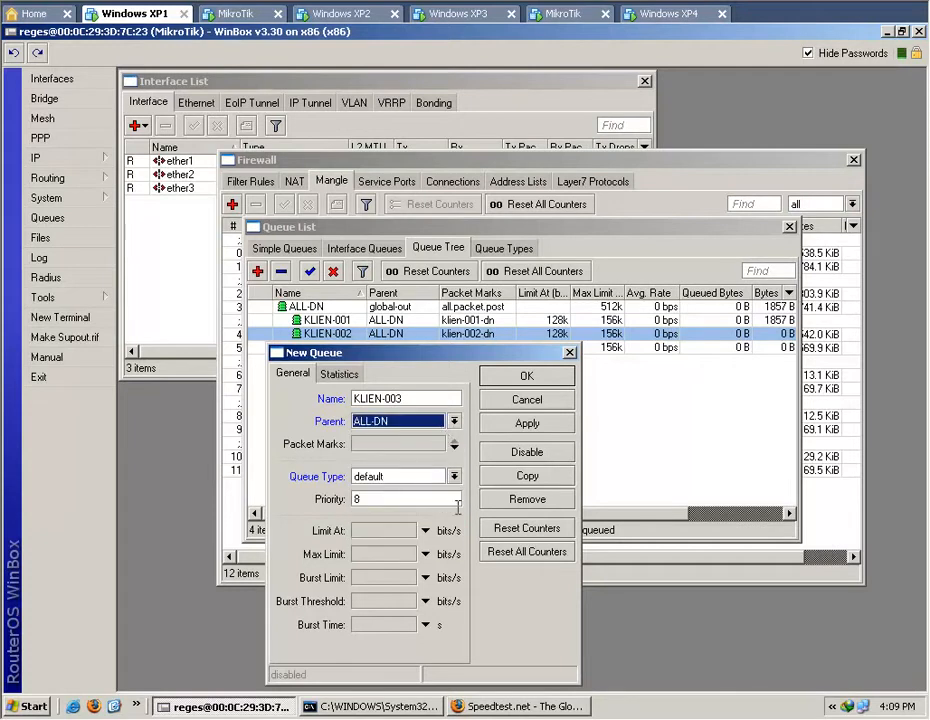
Set the new queue's Limit At to 128k and Max Limit to 156k.
{"action": "left_click", "coordinate": [386, 530]}
{"action": "type", "text": "128k"}
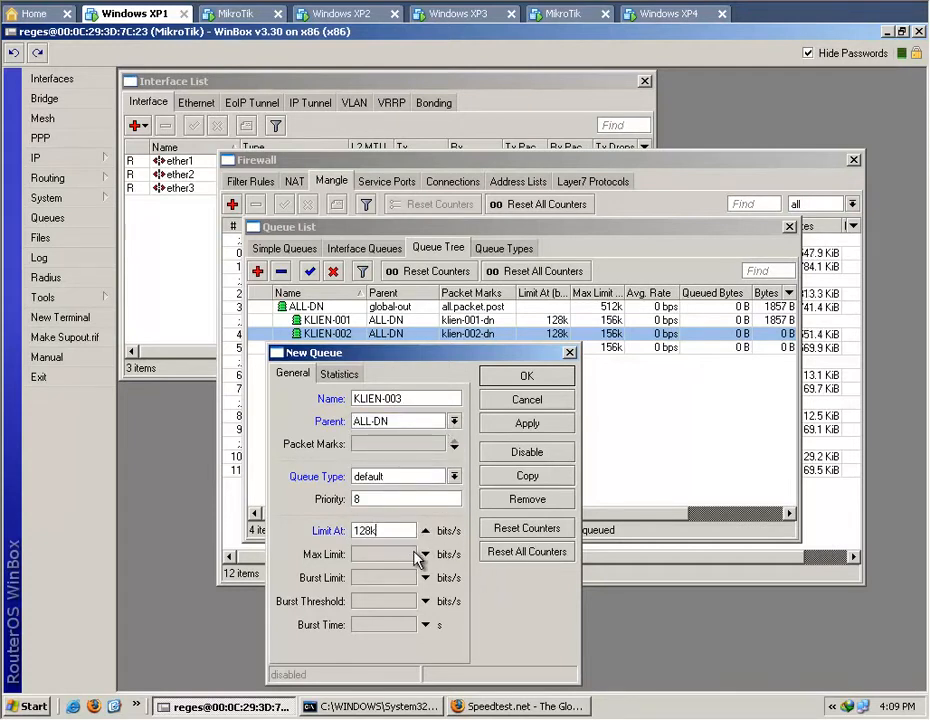
{"action": "left_click", "coordinate": [425, 556]}
{"action": "type", "text": "512k"}
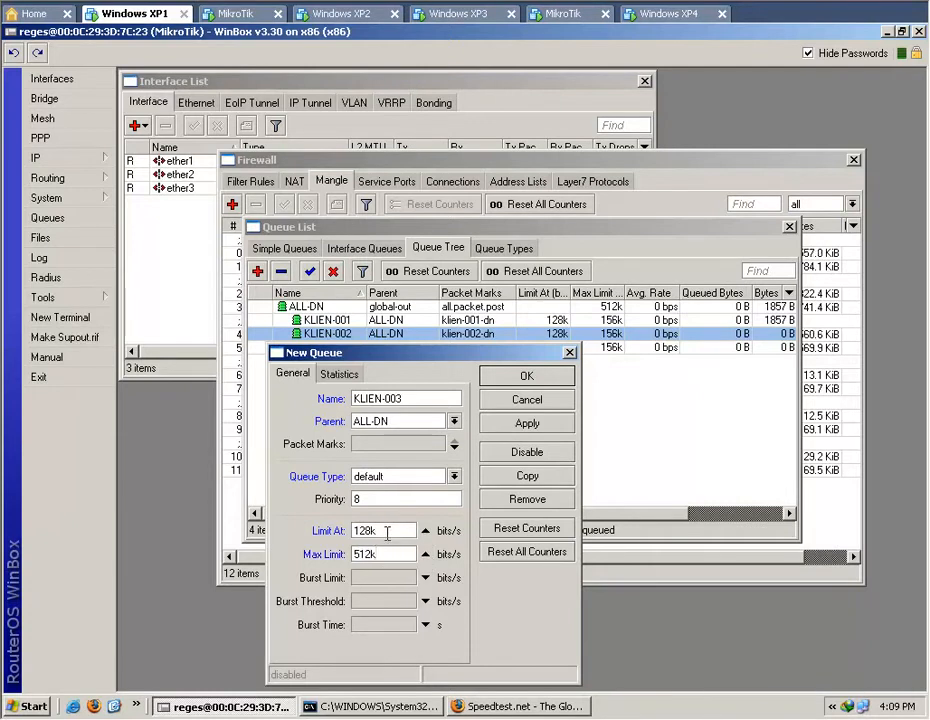
{"action": "key", "text": "BackSpace"}
{"action": "key", "text": "BackSpace"}
{"action": "key", "text": "BackSpace"}
{"action": "key", "text": "BackSpace"}
{"action": "type", "text": "156"}
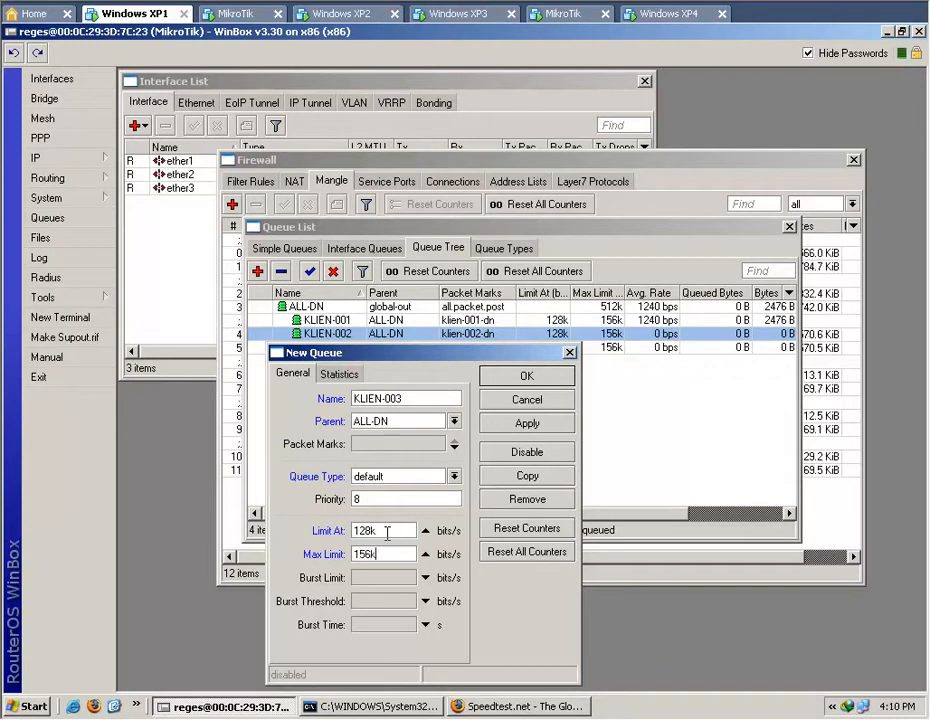
Assign the packet mark klien-004-dn to the new queue.
{"action": "left_click", "coordinate": [456, 450]}
{"action": "left_click", "coordinate": [437, 443]}
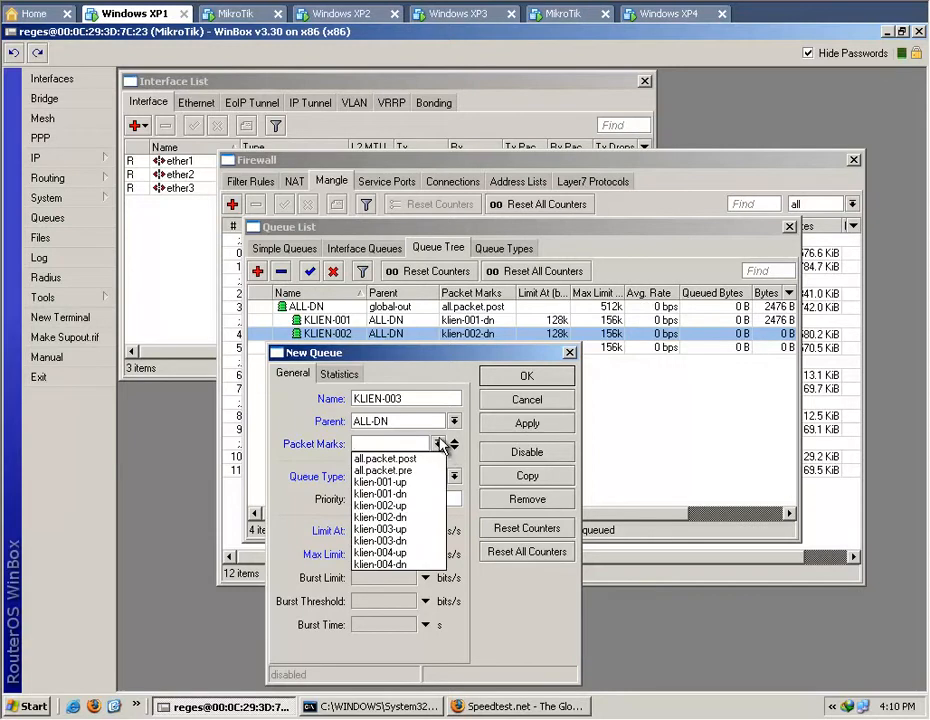
{"action": "left_click", "coordinate": [425, 563]}
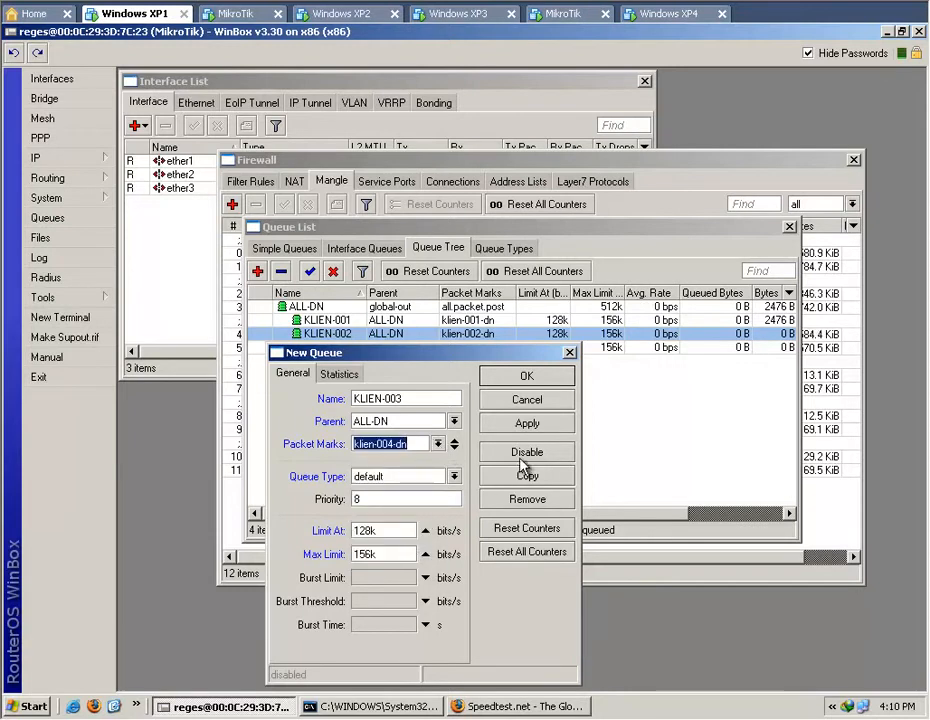
Correct the new queue's name to KLIEN-004 and save the queue.
{"action": "left_click_drag", "start_coordinate": [408, 352], "coordinate": [462, 400]}
{"action": "left_click", "coordinate": [474, 437]}
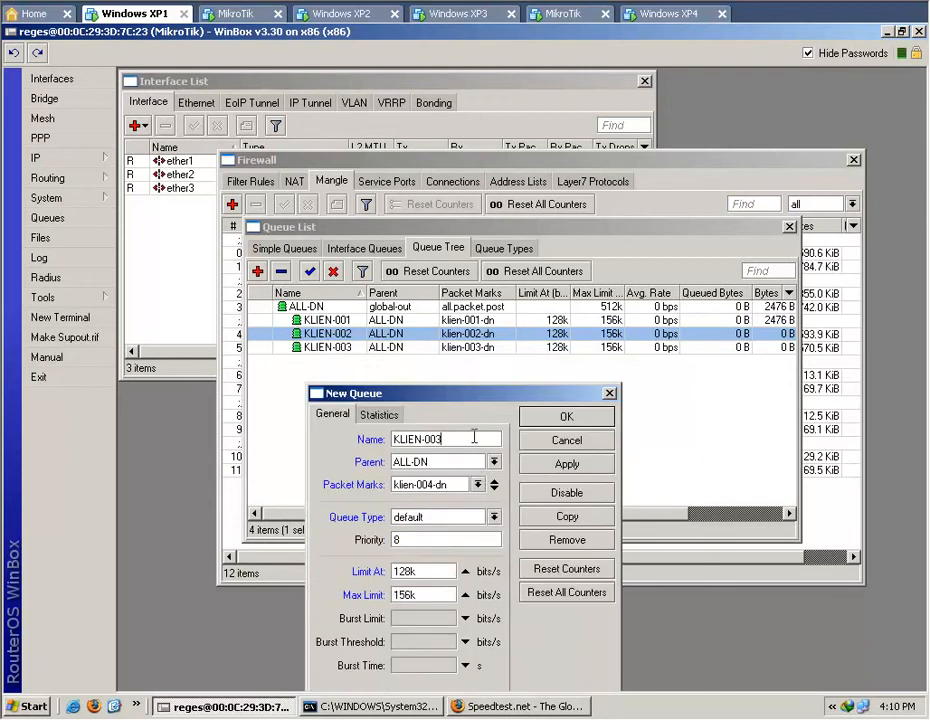
{"action": "key", "text": "BackSpace"}
{"action": "type", "text": "4"}
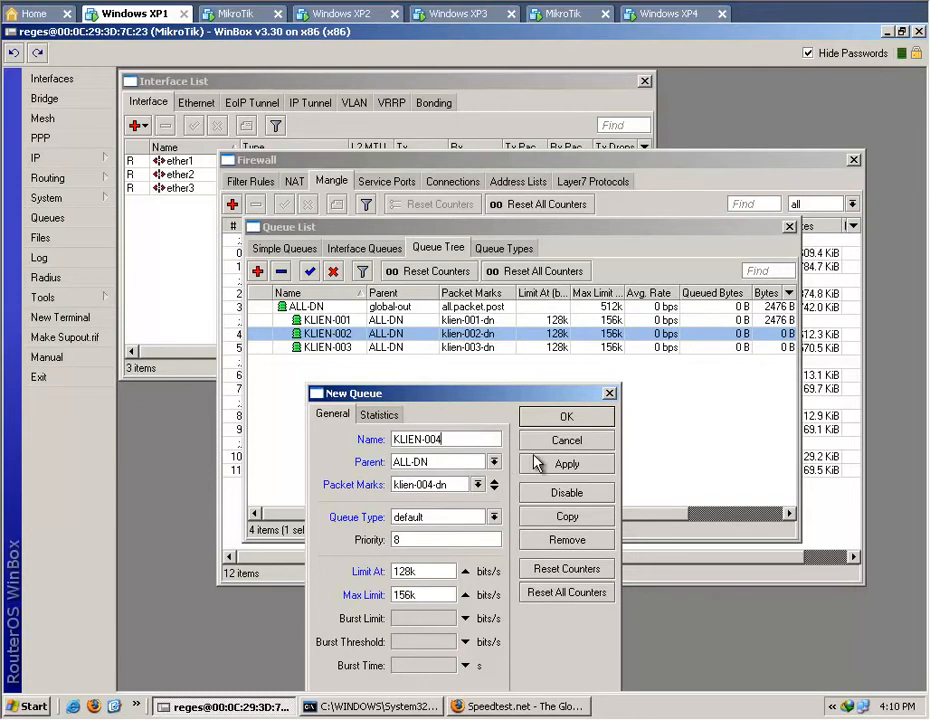
{"action": "left_click", "coordinate": [563, 463]}
{"action": "left_click", "coordinate": [585, 418]}
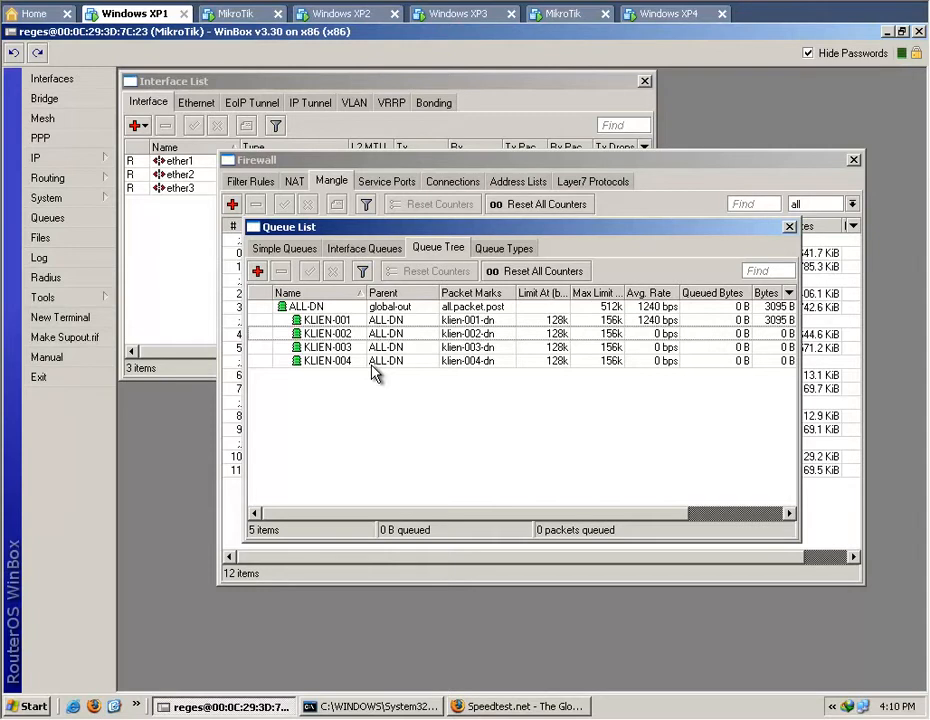
Start a new queue named ALL-UP with parent global-in and packet mark all.packet.pre.
{"action": "left_click", "coordinate": [256, 272]}
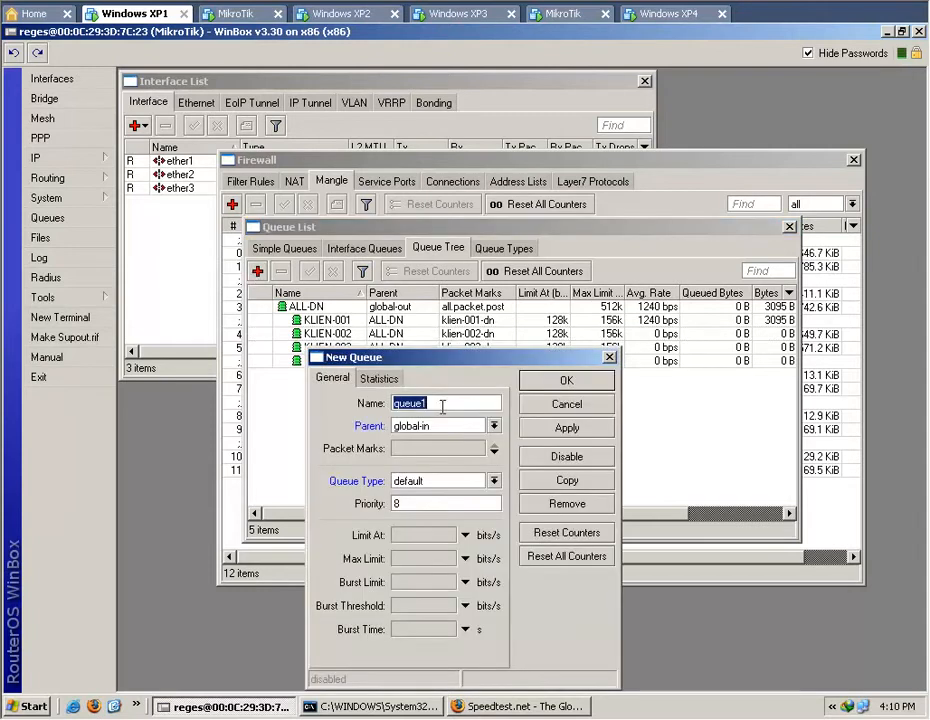
{"action": "type", "text": "ALL-UP"}
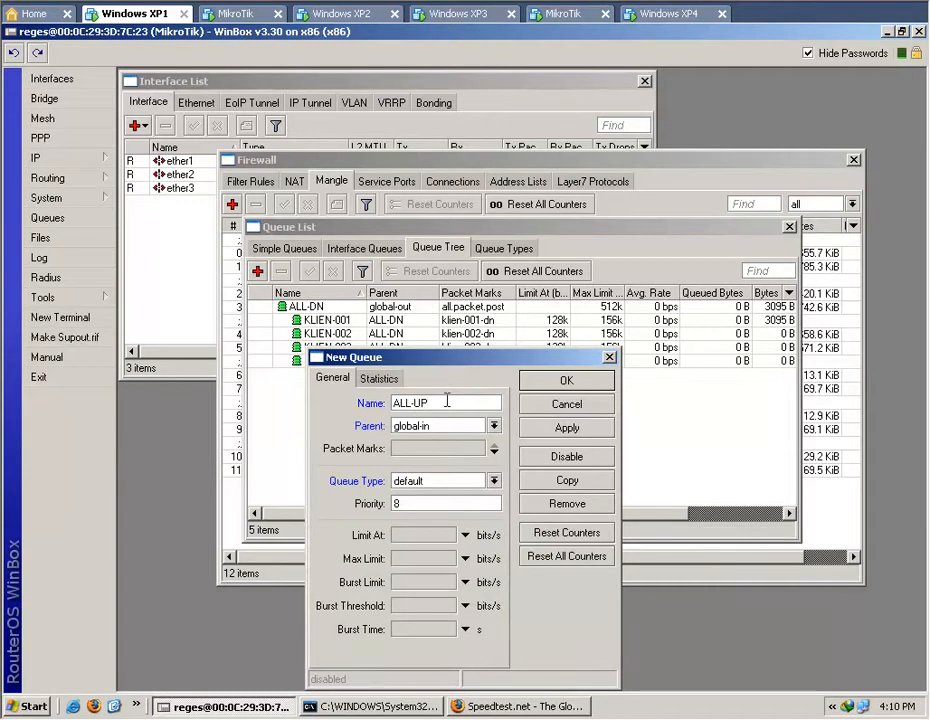
{"action": "left_click", "coordinate": [494, 426]}
{"action": "left_click", "coordinate": [494, 426]}
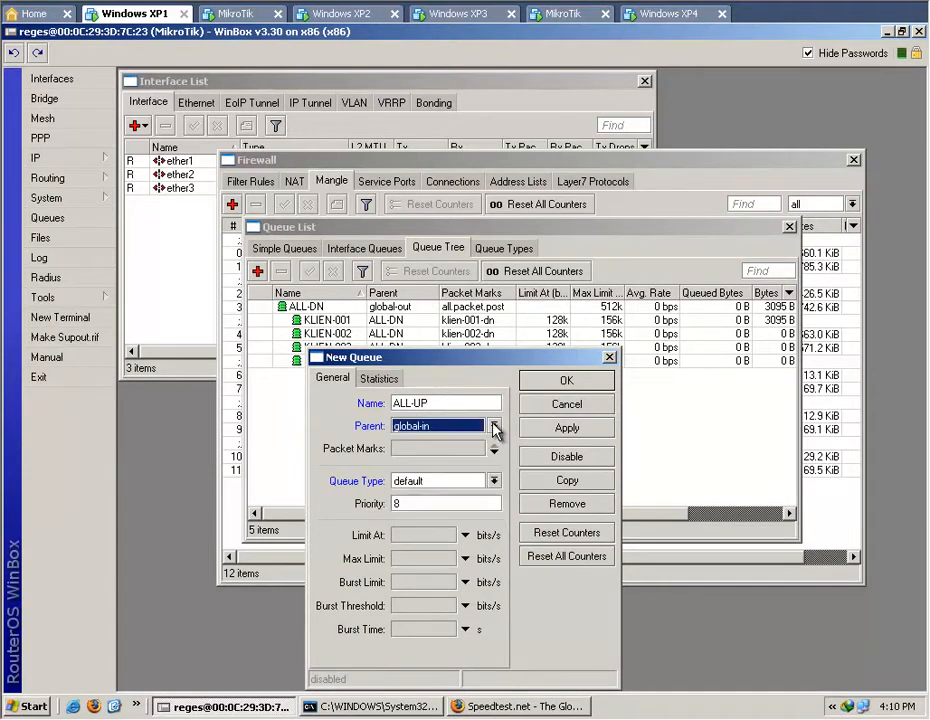
{"action": "left_click", "coordinate": [494, 451]}
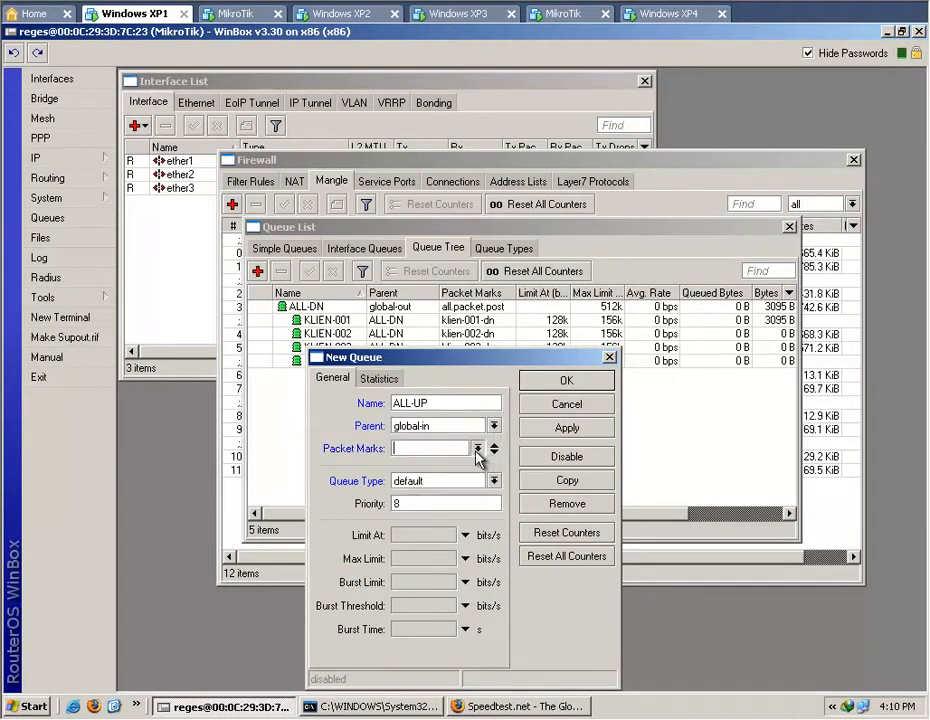
{"action": "left_click", "coordinate": [478, 449]}
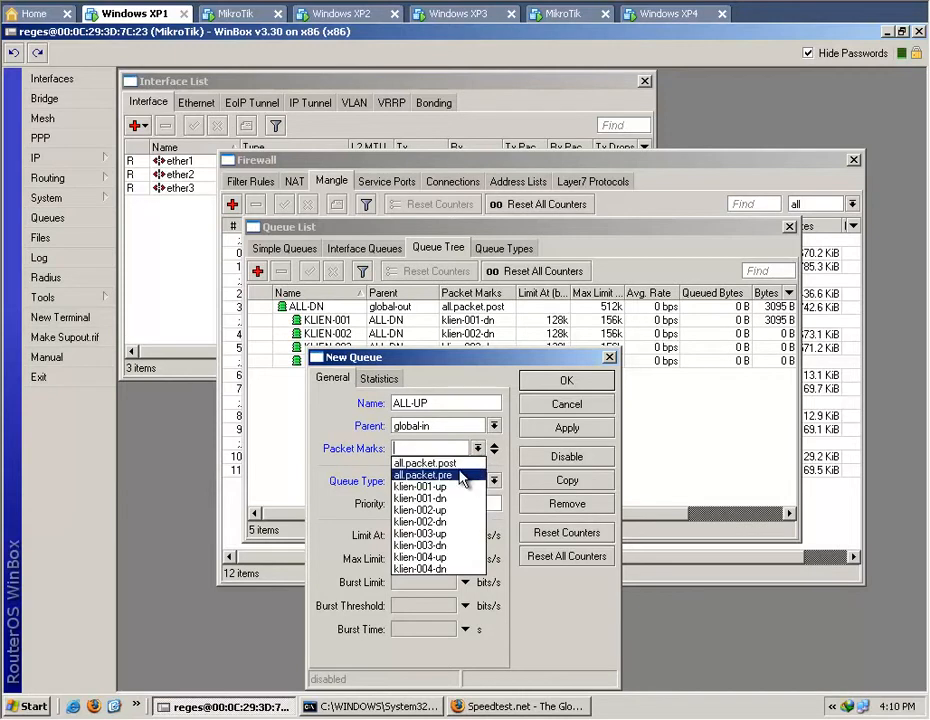
{"action": "left_click", "coordinate": [461, 476]}
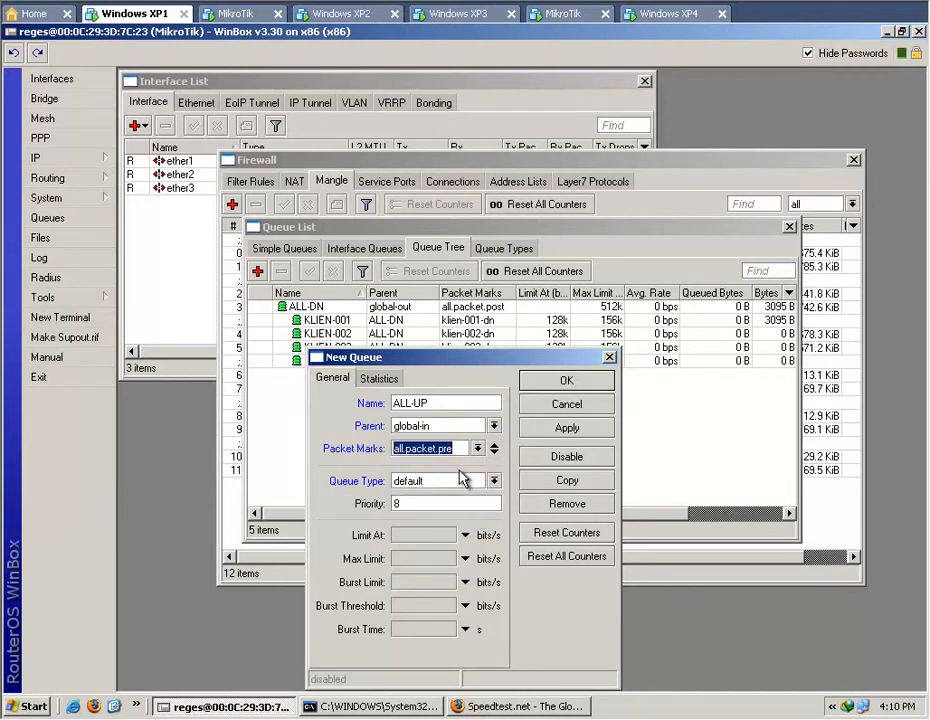
{"action": "left_click", "coordinate": [458, 449]}
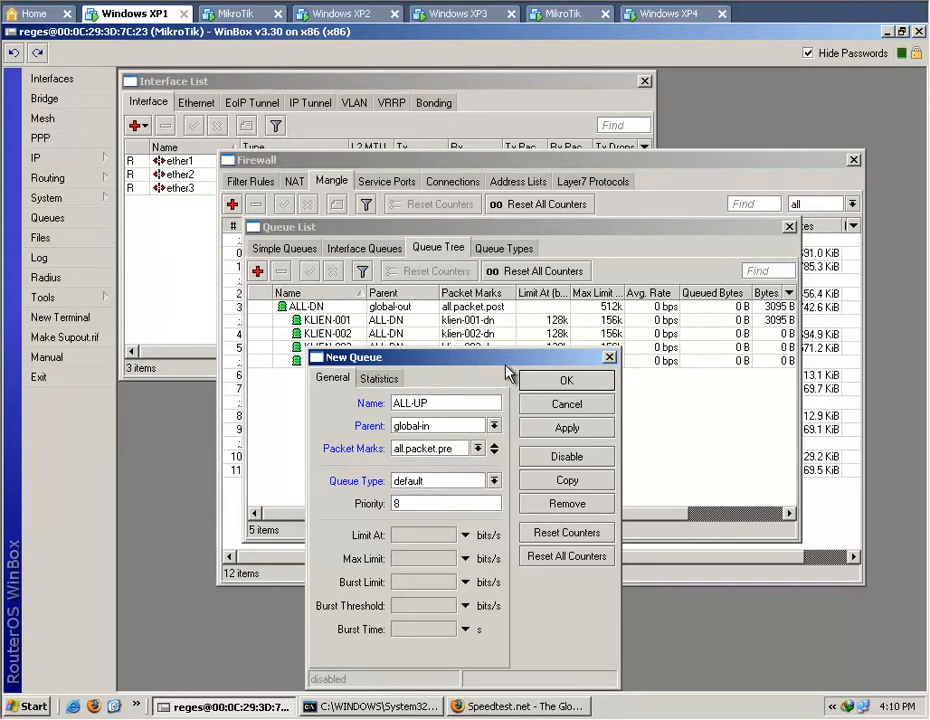
{"action": "left_click_drag", "start_coordinate": [556, 361], "coordinate": [548, 357]}
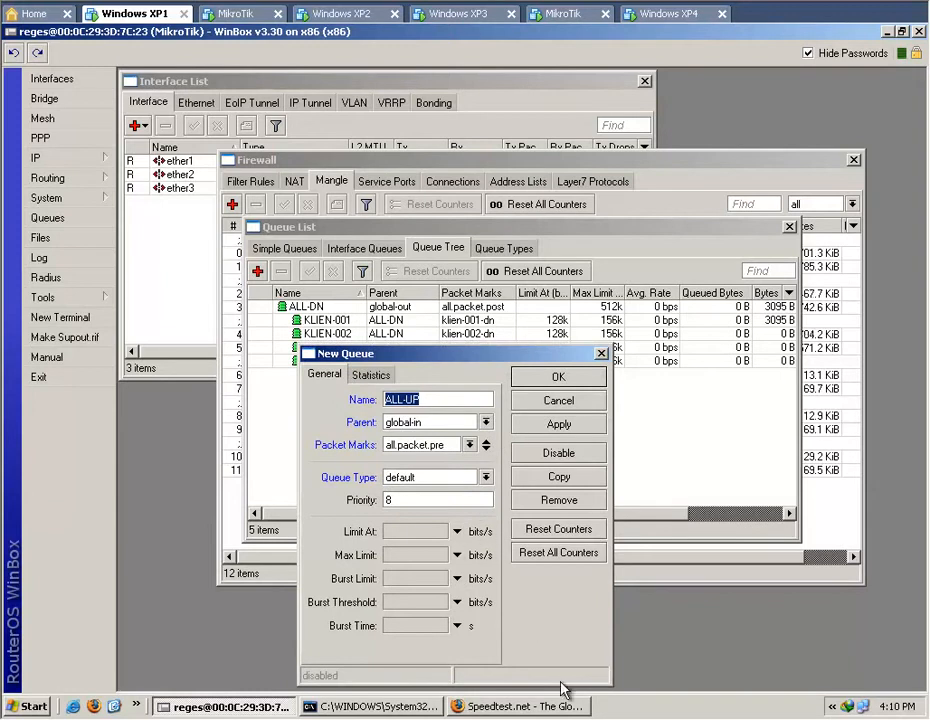
Divide 256 by 4 in Calculator and set the ALL-UP queue's Limit At to 64k.
{"action": "left_click", "coordinate": [458, 531]}
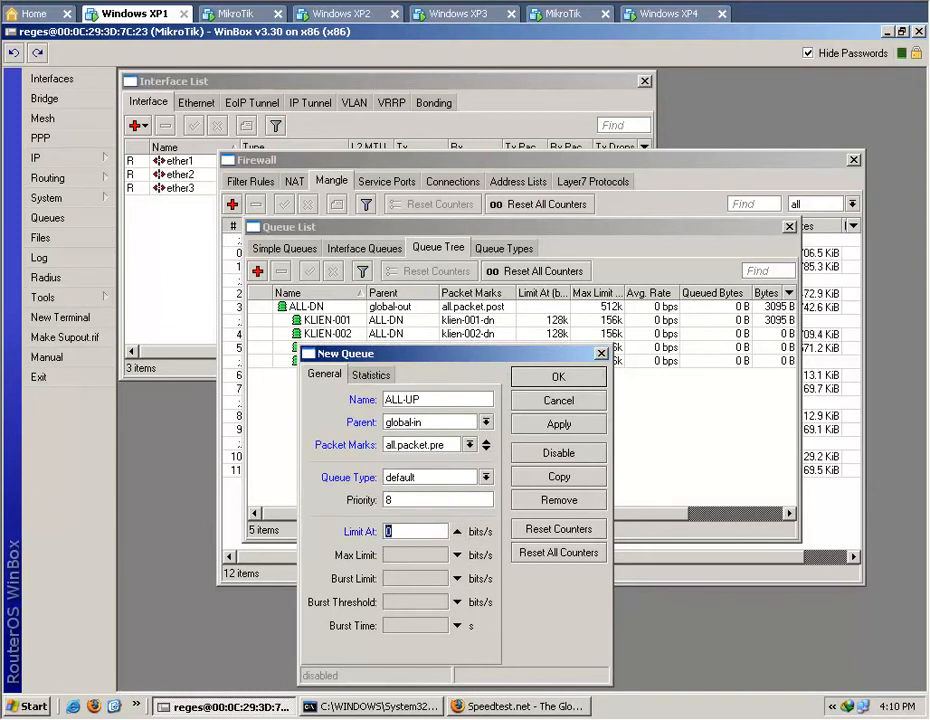
{"action": "left_click", "coordinate": [582, 719]}
{"action": "left_click", "coordinate": [859, 228]}
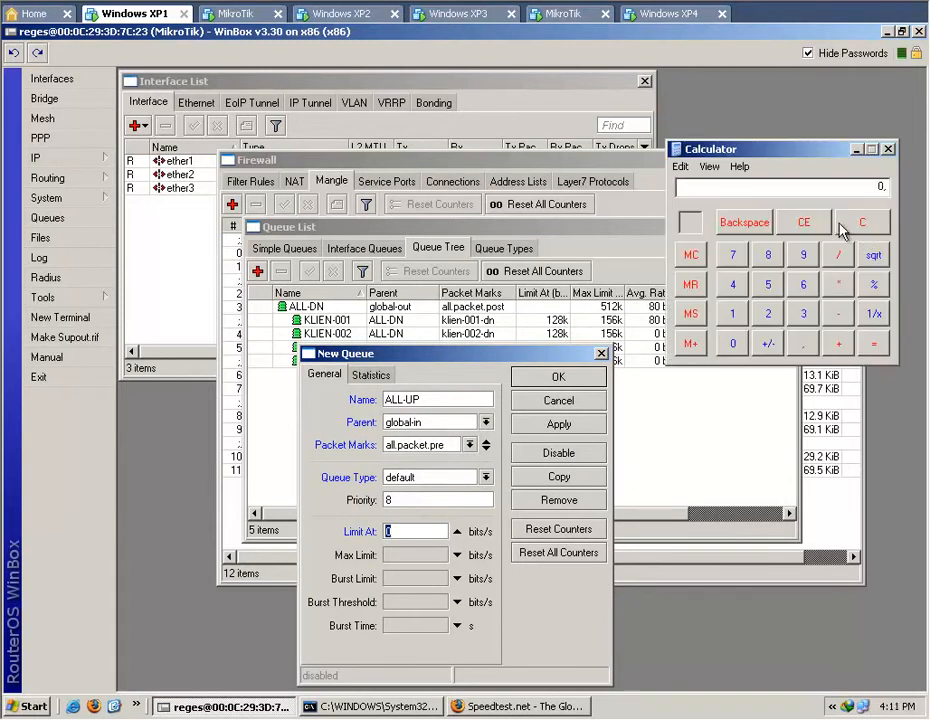
{"action": "left_click", "coordinate": [772, 312]}
{"action": "left_click", "coordinate": [768, 285]}
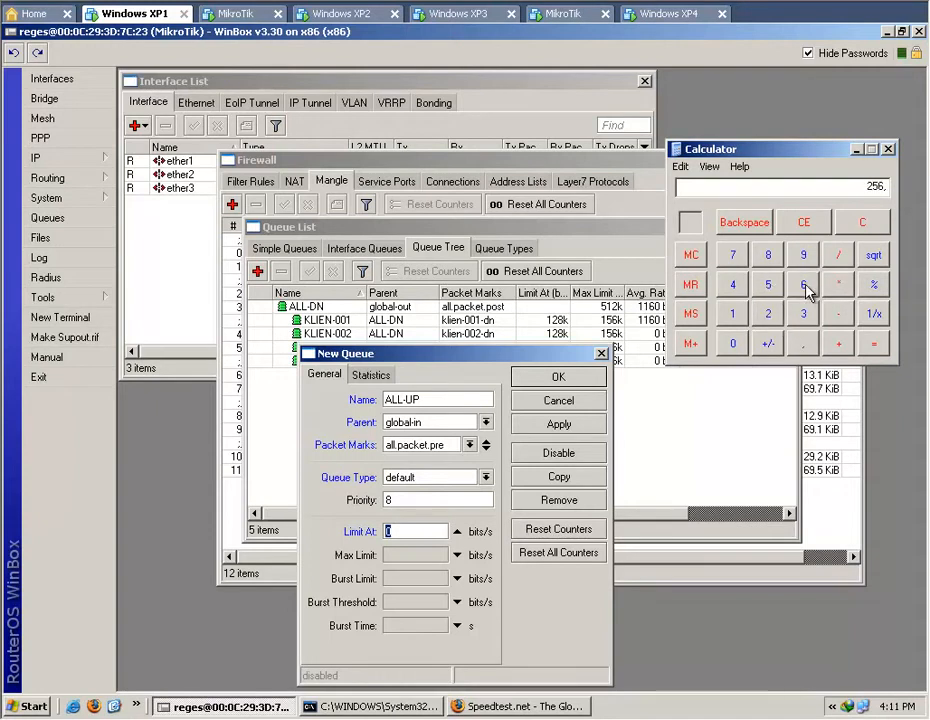
{"action": "left_click", "coordinate": [733, 287]}
{"action": "left_click", "coordinate": [876, 347]}
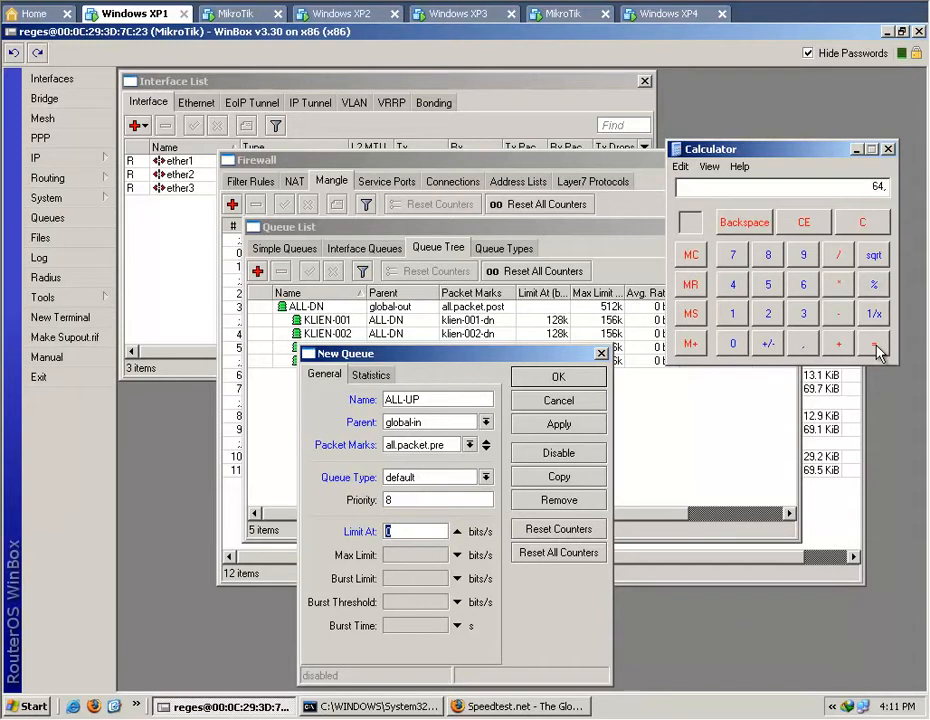
{"action": "left_click", "coordinate": [414, 533]}
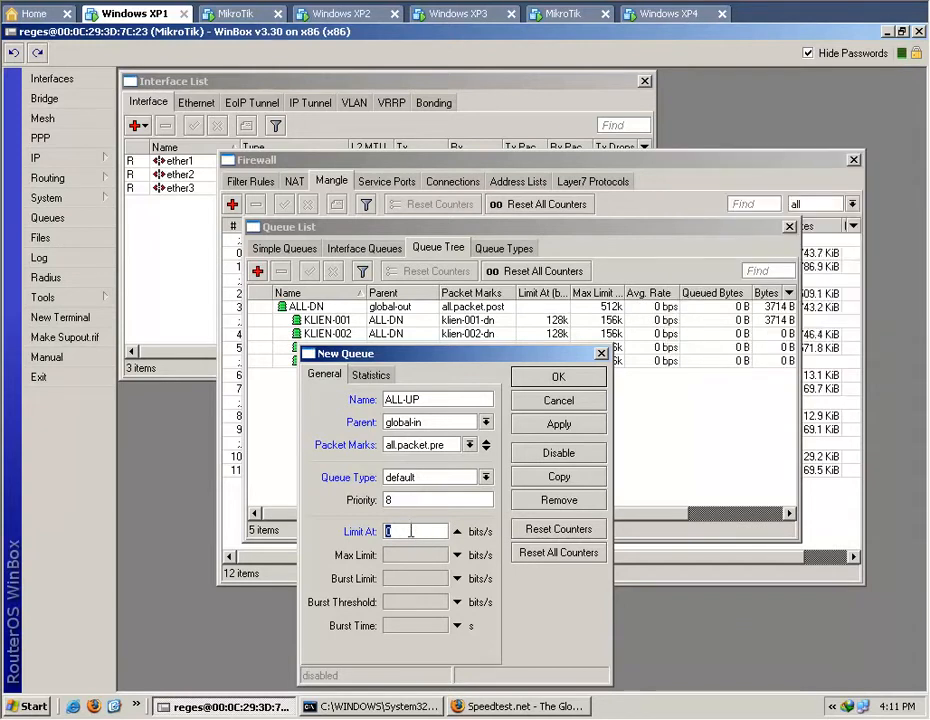
{"action": "type", "text": "64k"}
Divide 256 by 3 in Calculator, set the ALL-UP queue's Max Limit to 70k, and save the queue.
{"action": "left_click", "coordinate": [457, 556]}
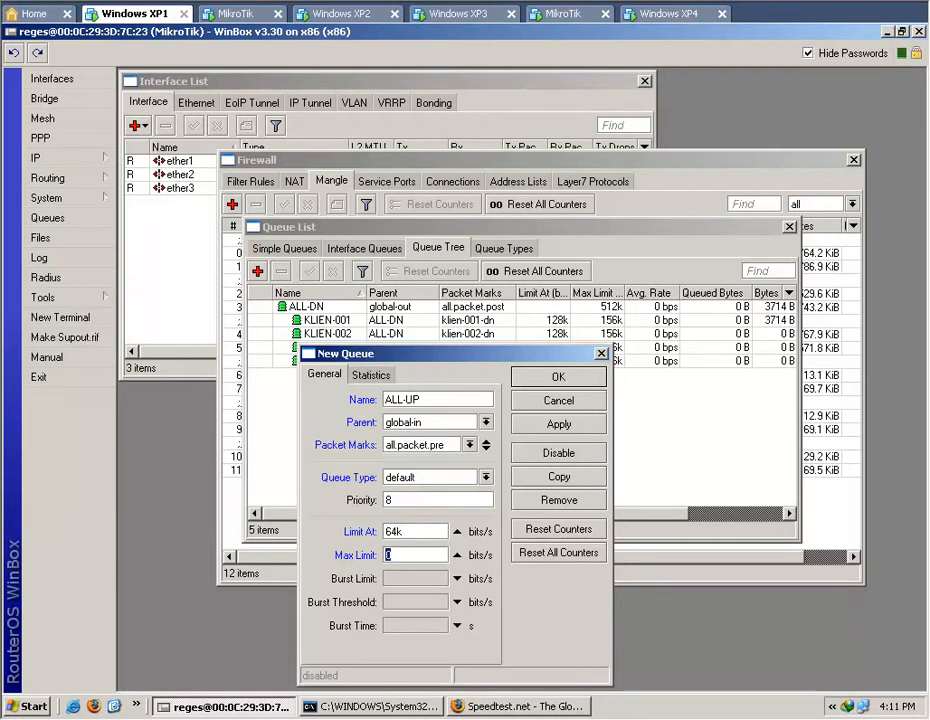
{"action": "key", "text": "alt+Tab"}
{"action": "left_click", "coordinate": [850, 224]}
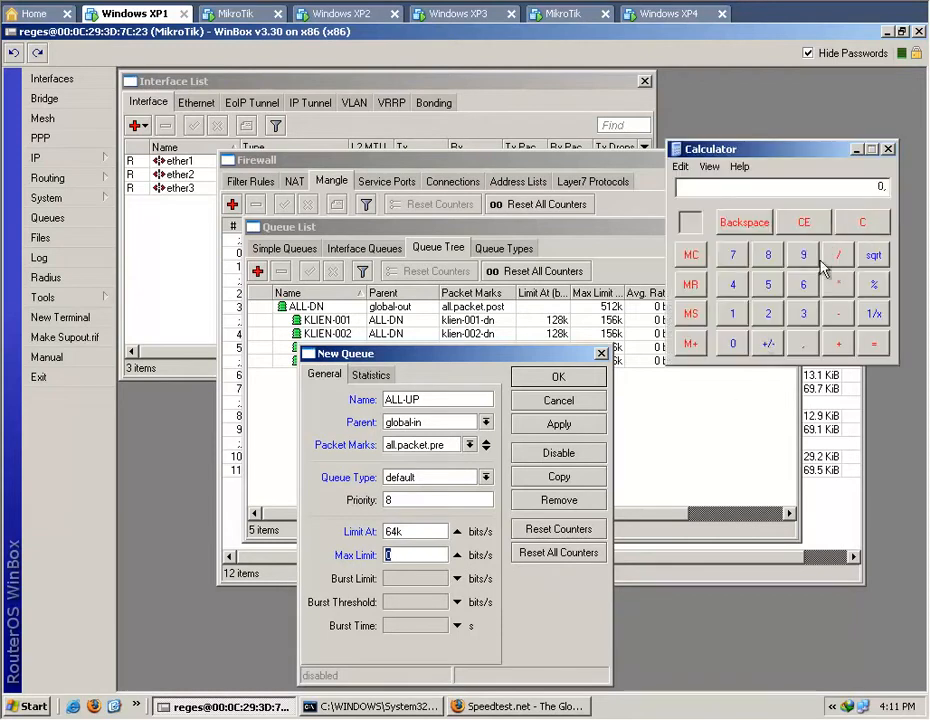
{"action": "left_click", "coordinate": [779, 312]}
{"action": "left_click", "coordinate": [770, 292]}
{"action": "left_click", "coordinate": [806, 287]}
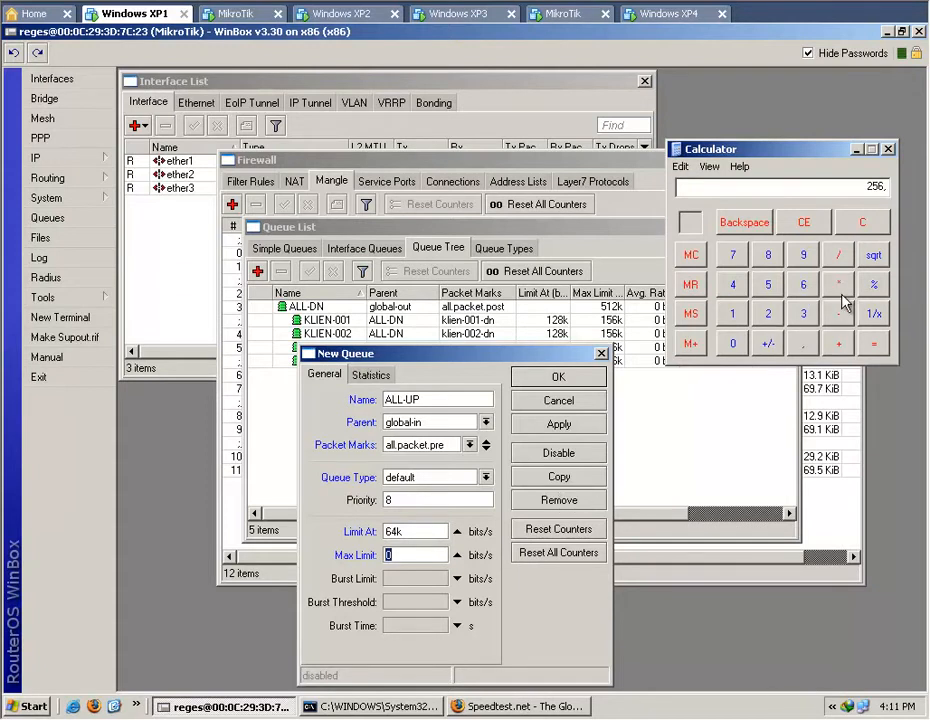
{"action": "left_click", "coordinate": [805, 320]}
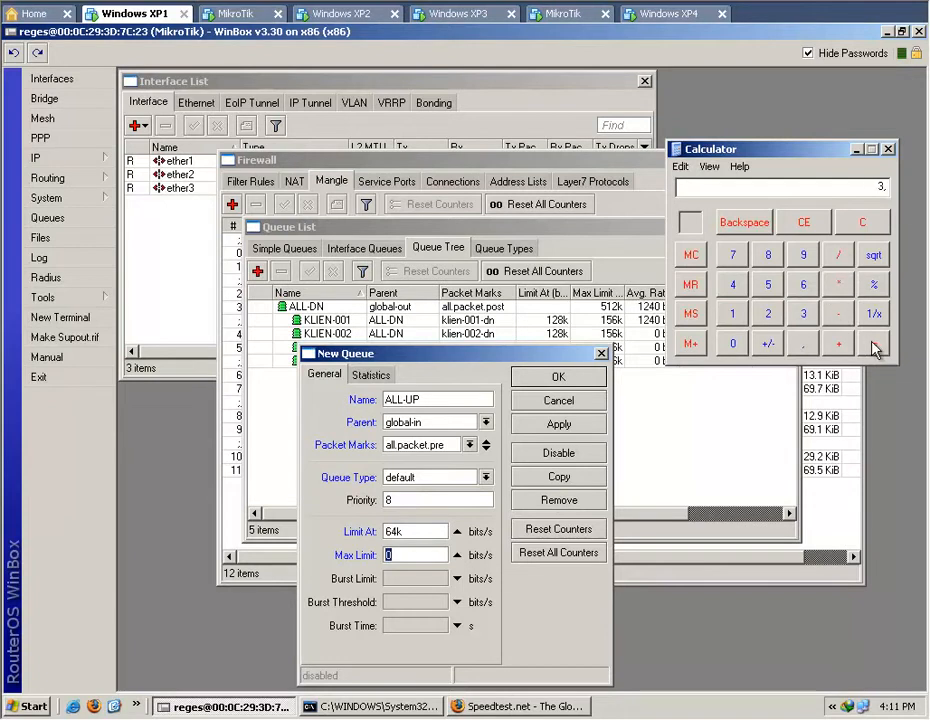
{"action": "left_click", "coordinate": [874, 343]}
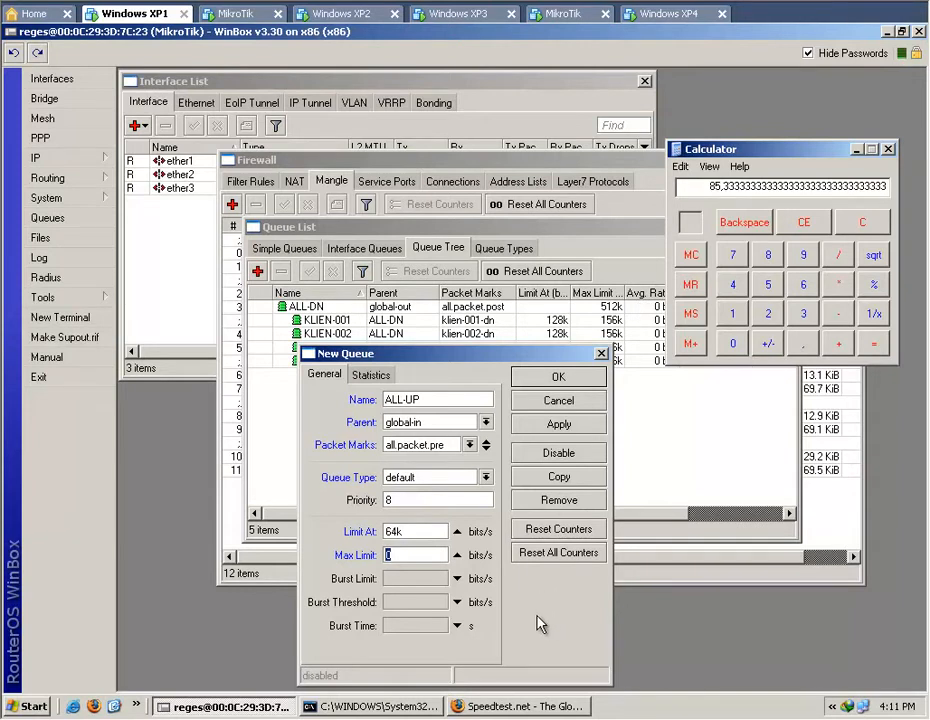
{"action": "left_click", "coordinate": [411, 557]}
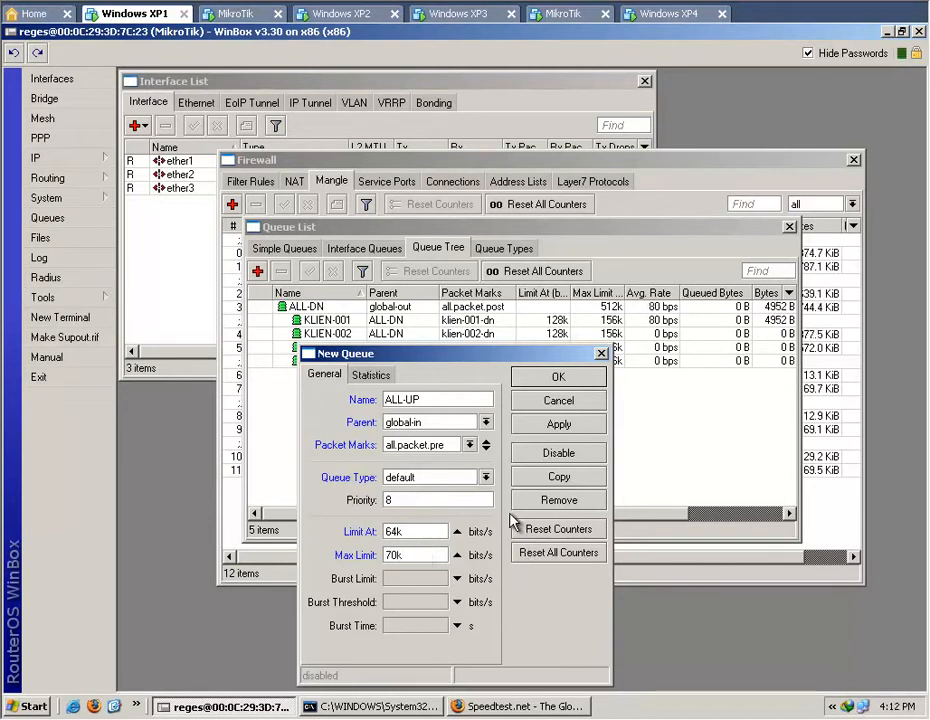
{"action": "left_click", "coordinate": [550, 426]}
{"action": "left_click", "coordinate": [551, 380]}
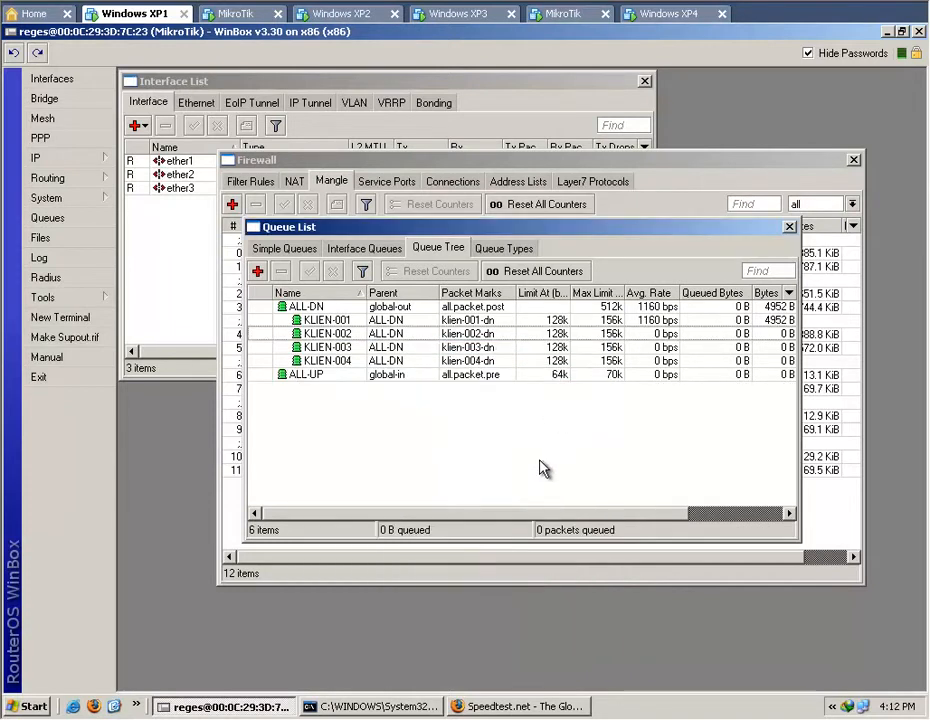
Clear the ALL-UP queue's Limit At, set its Max Limit to 256k, and save the queue.
{"action": "double_click", "coordinate": [446, 378]}
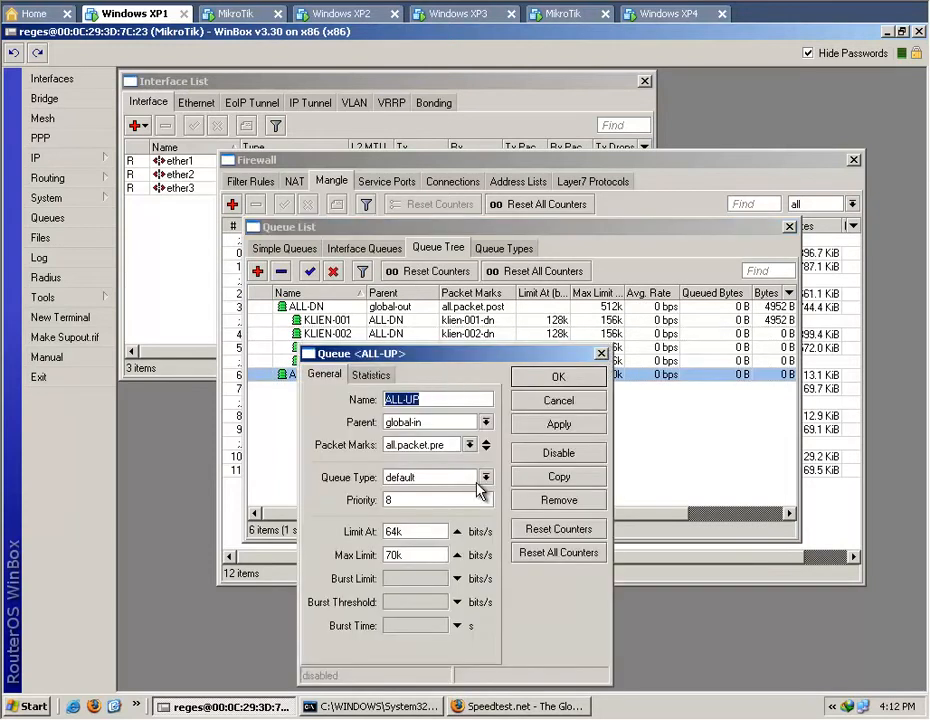
{"action": "left_click", "coordinate": [457, 532]}
{"action": "double_click", "coordinate": [419, 553]}
{"action": "type", "text": "26"}
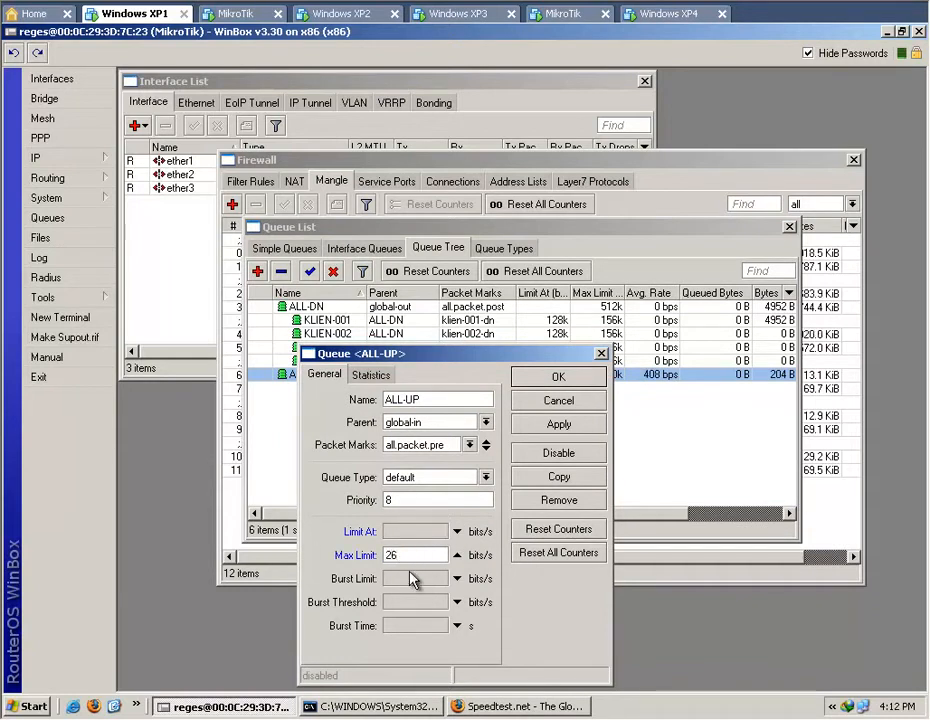
{"action": "key", "text": "BackSpace"}
{"action": "type", "text": "56k"}
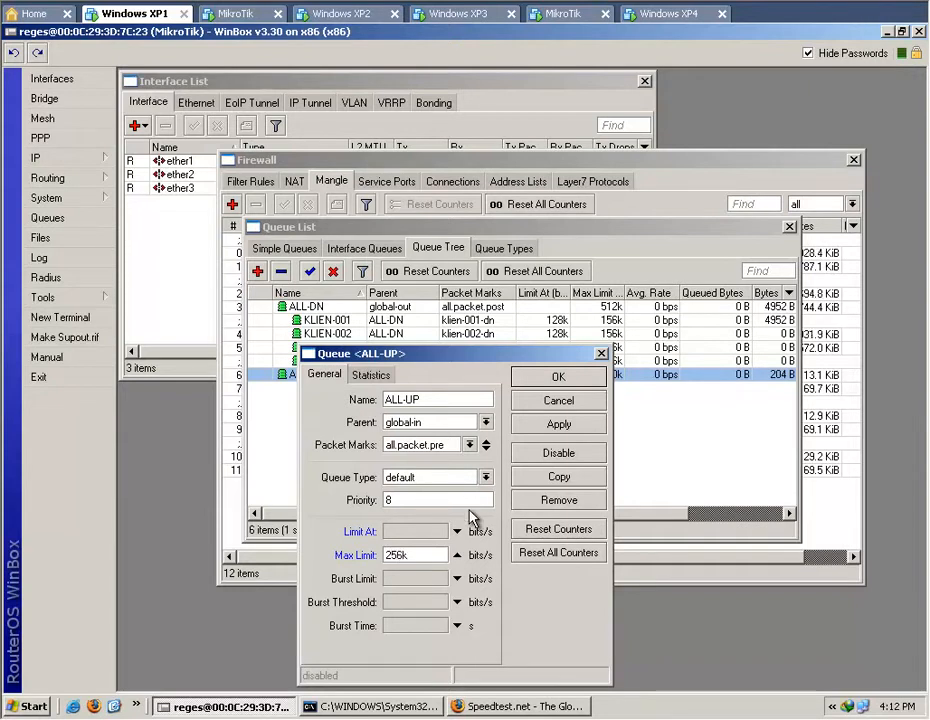
{"action": "left_click", "coordinate": [557, 425]}
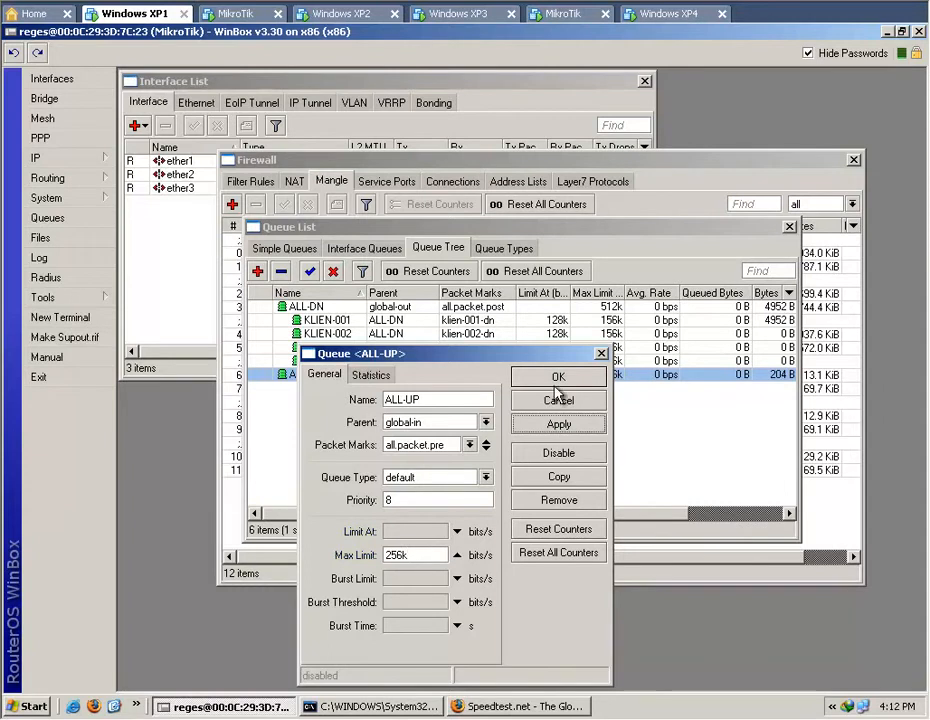
{"action": "left_click", "coordinate": [557, 383]}
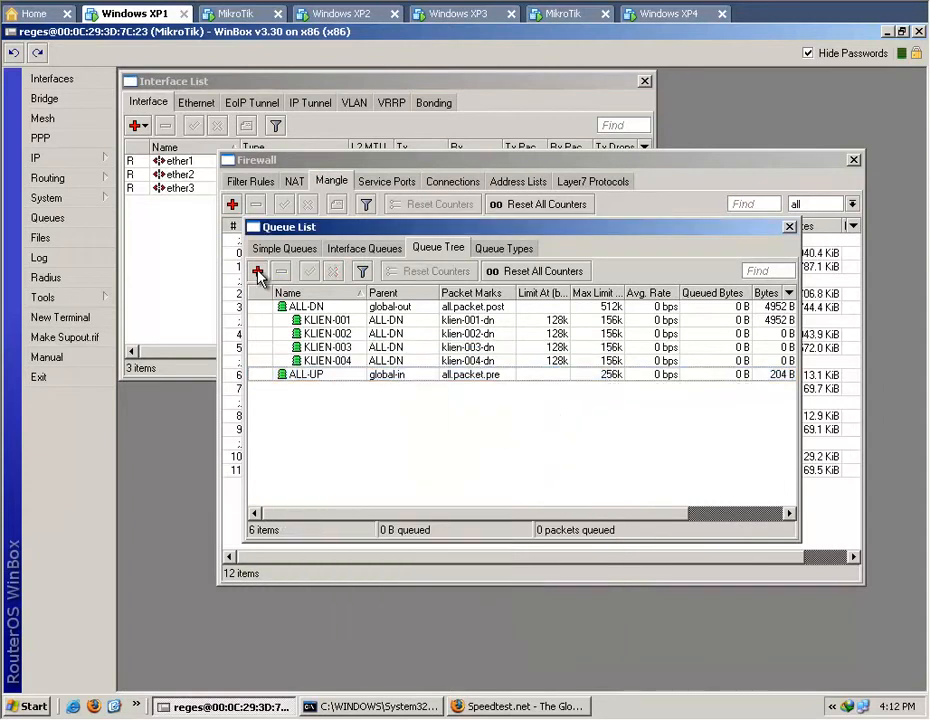
Start a new queue named KLIEN-001 with parent ALL-UP and packet mark klien-001-up.
{"action": "left_click", "coordinate": [257, 271]}
{"action": "left_click_drag", "start_coordinate": [469, 354], "coordinate": [550, 445]}
{"action": "type", "text": "KLIEN-00"}
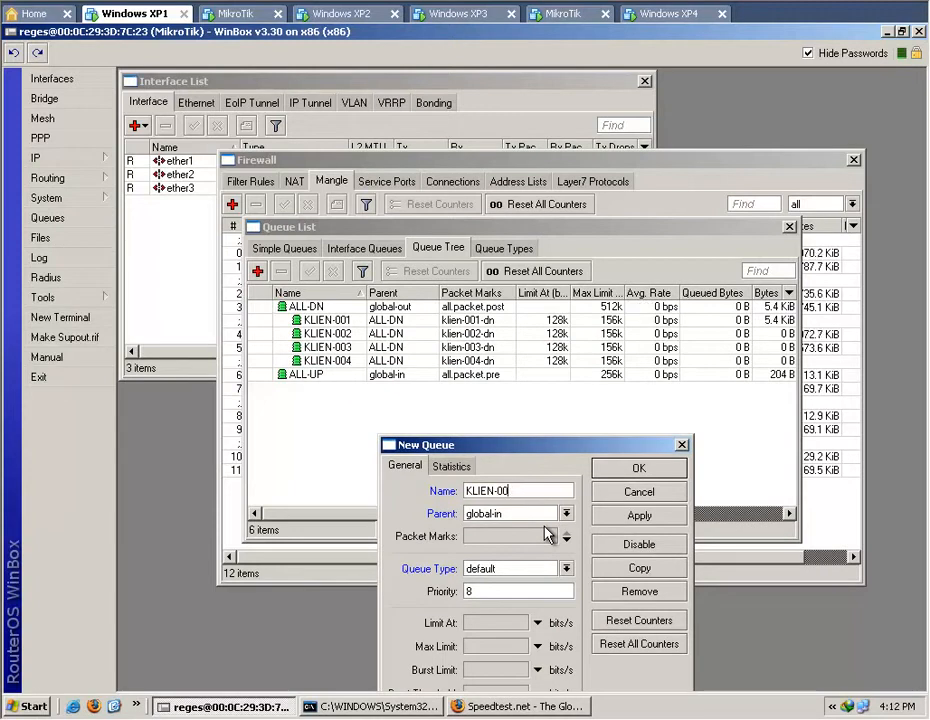
{"action": "type", "text": "1"}
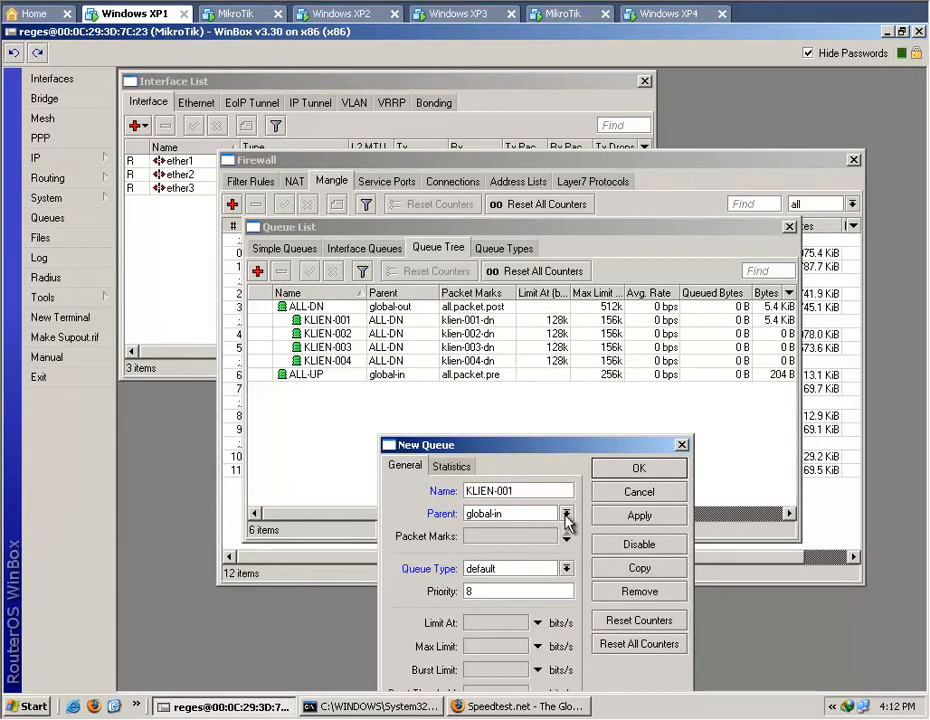
{"action": "left_click", "coordinate": [566, 513]}
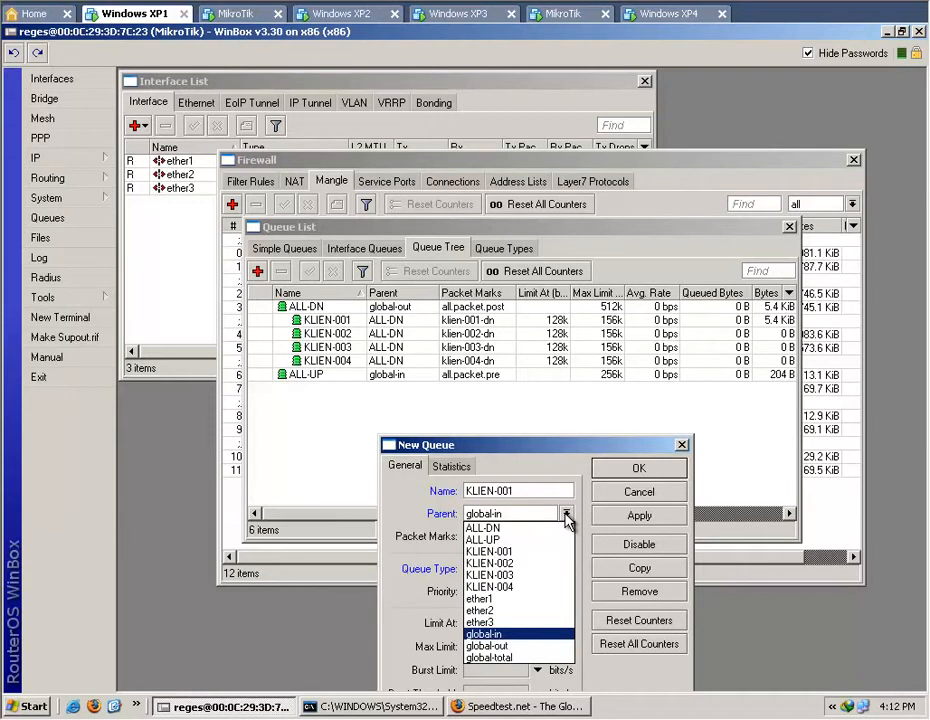
{"action": "left_click", "coordinate": [550, 540]}
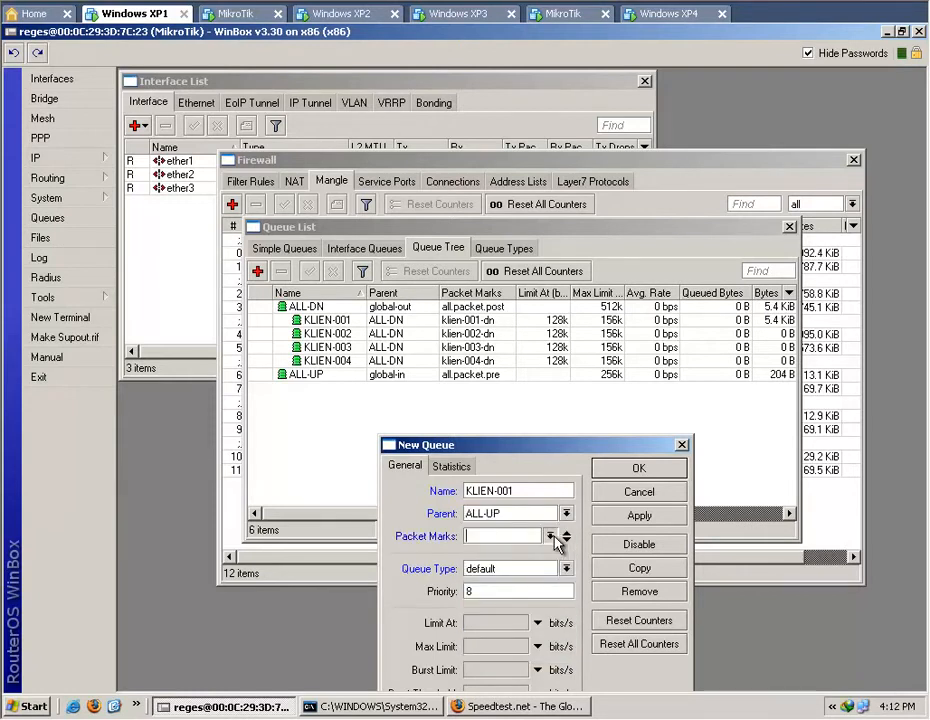
{"action": "left_click", "coordinate": [550, 536]}
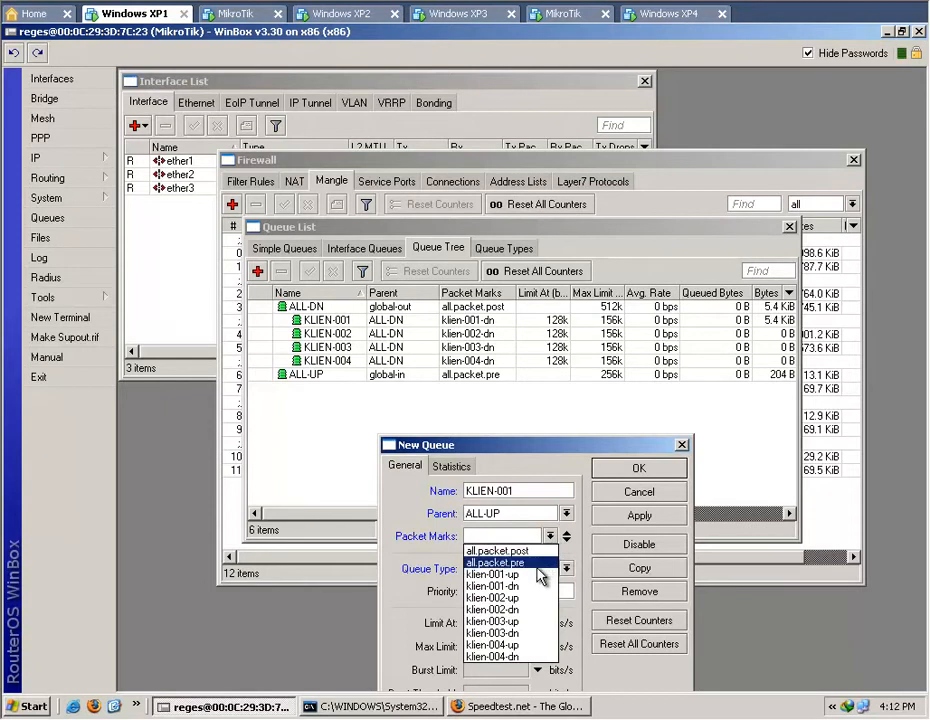
{"action": "left_click", "coordinate": [536, 576]}
Set the new upload queue's Limit At to 64k and Max Limit to 70k, and try to apply it.
{"action": "left_click", "coordinate": [537, 622]}
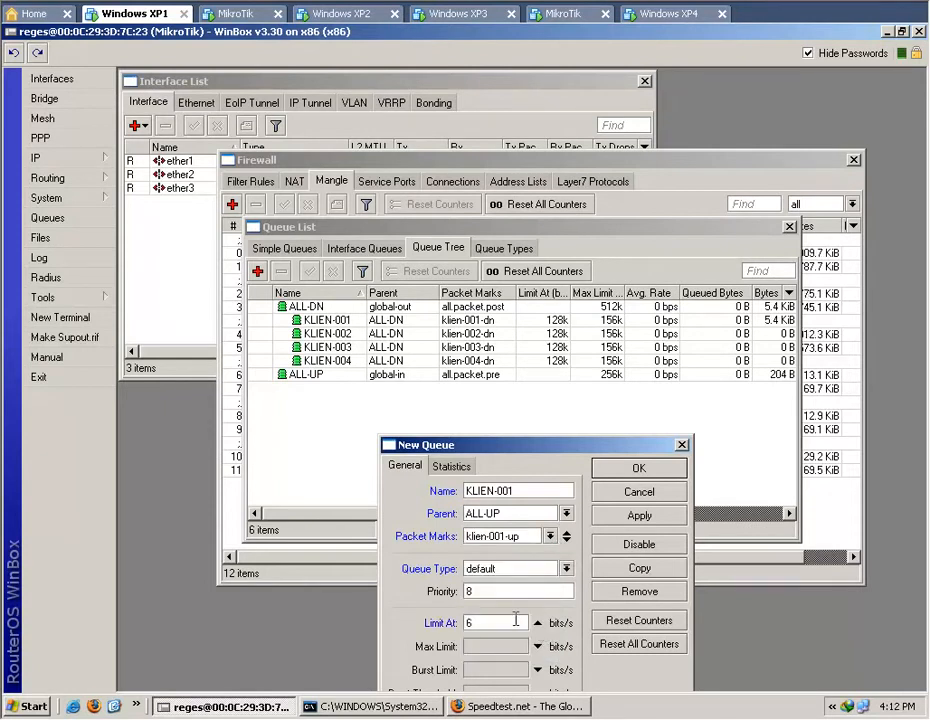
{"action": "left_click", "coordinate": [537, 646]}
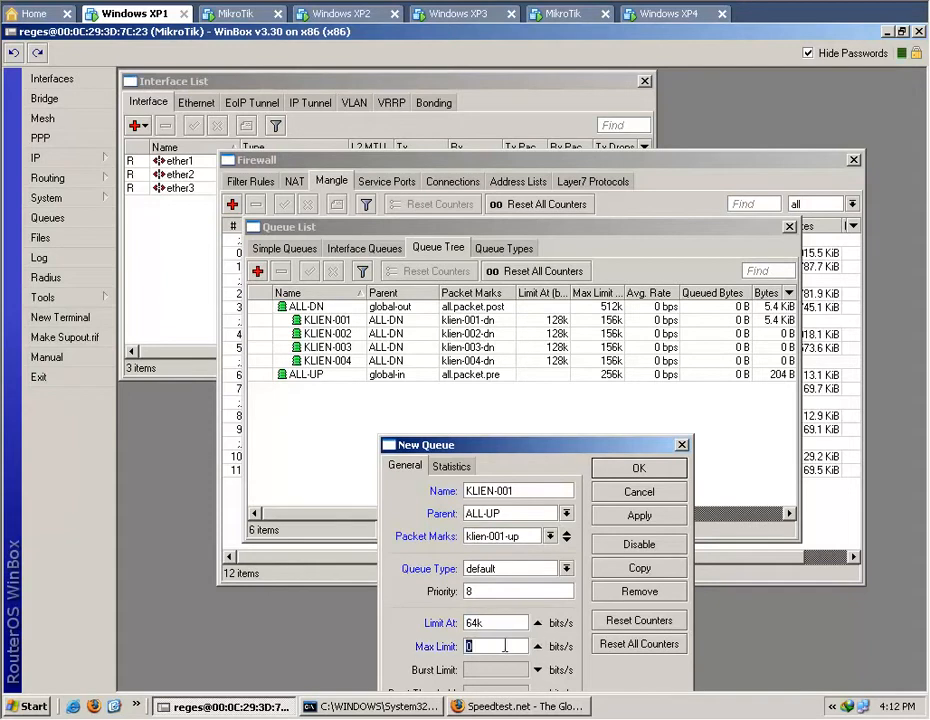
{"action": "type", "text": "70k"}
{"action": "left_click", "coordinate": [630, 518]}
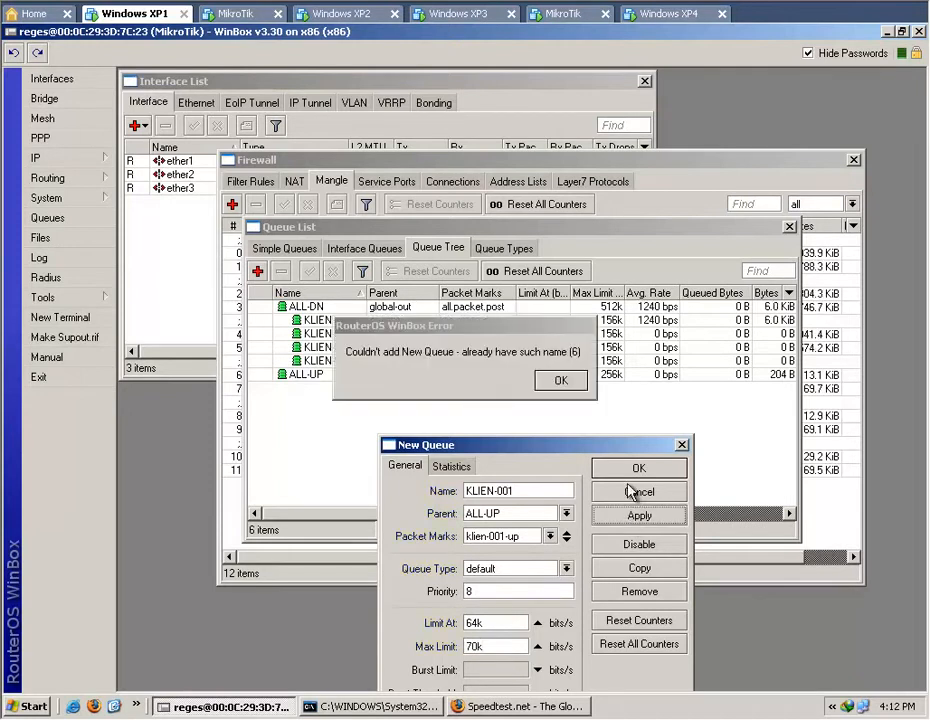
{"action": "left_click", "coordinate": [553, 381]}
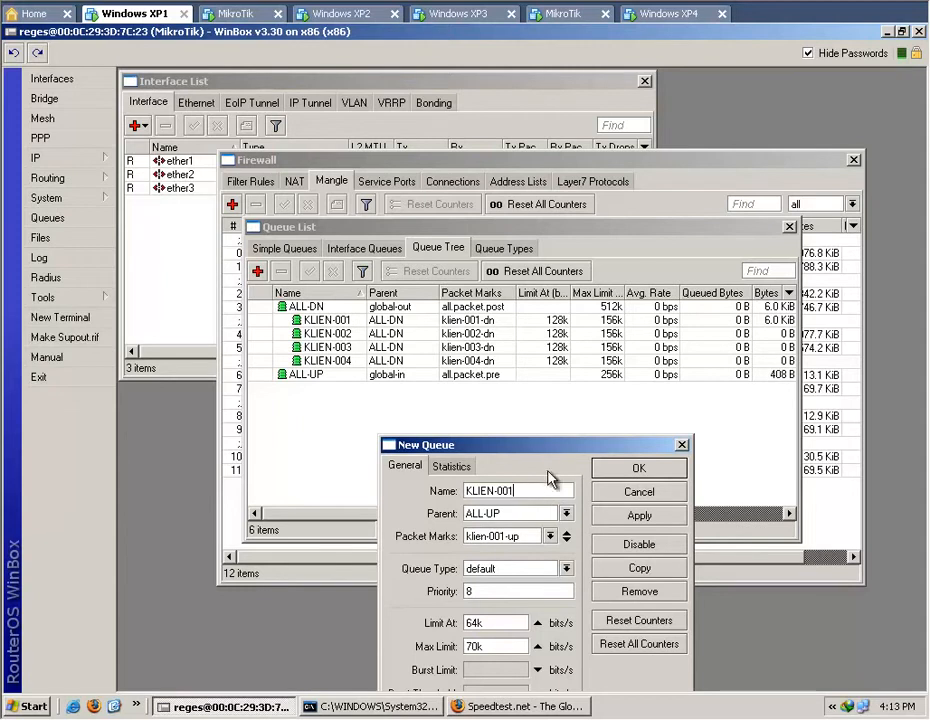
Rename the new queue KLIEN-001-UP and save it, and widen the queue list's Name column to fit.
{"action": "left_click_drag", "start_coordinate": [554, 447], "coordinate": [558, 357]}
{"action": "left_click", "coordinate": [556, 400]}
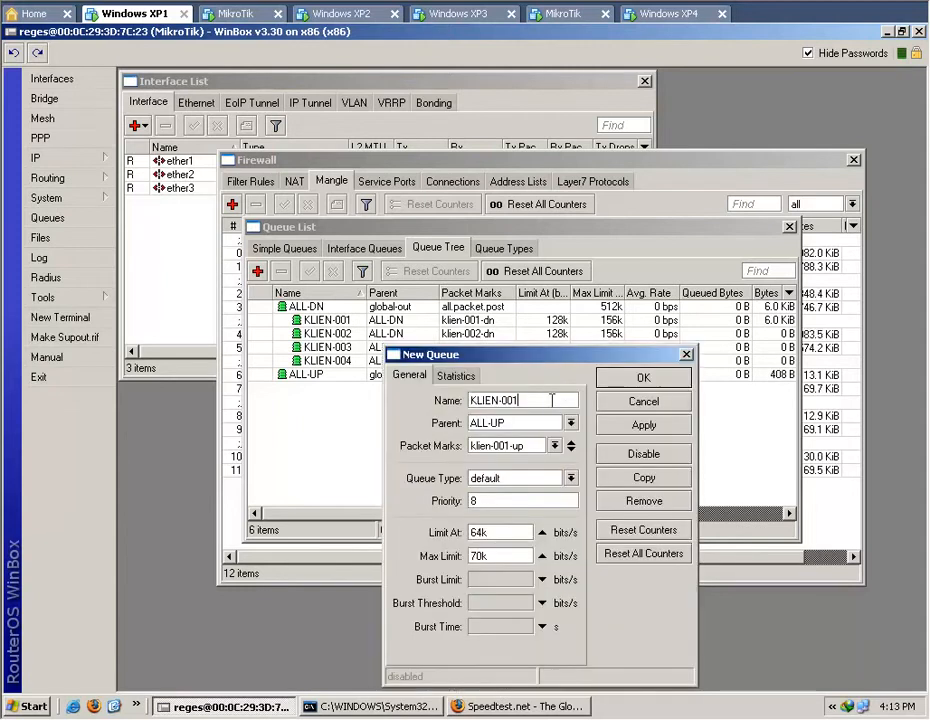
{"action": "type", "text": "-UP"}
{"action": "left_click", "coordinate": [644, 425]}
{"action": "left_click", "coordinate": [636, 376]}
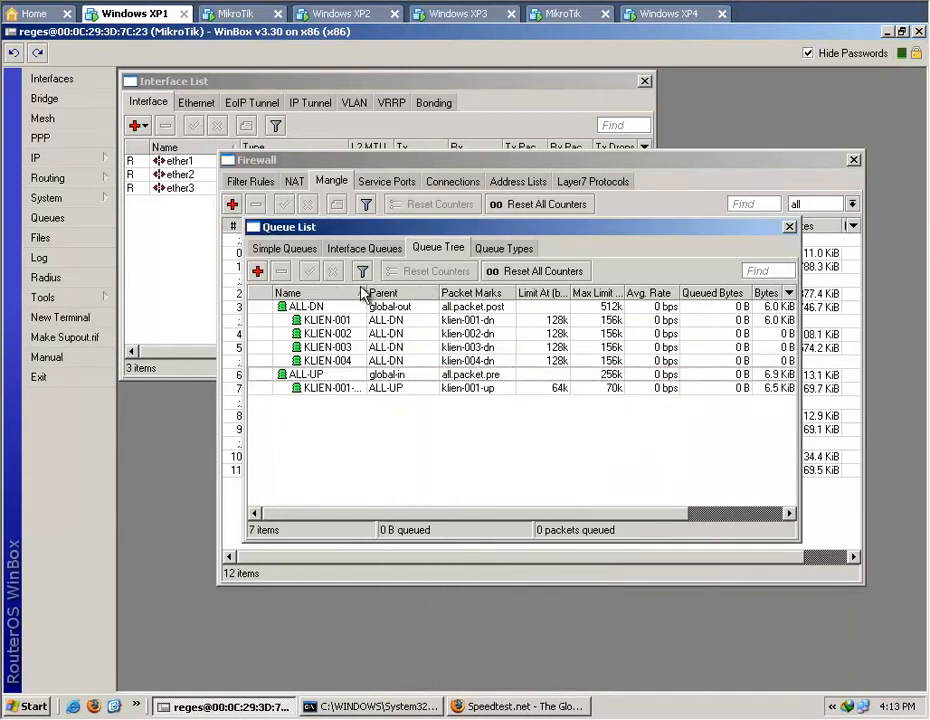
{"action": "left_click_drag", "start_coordinate": [367, 292], "coordinate": [387, 290]}
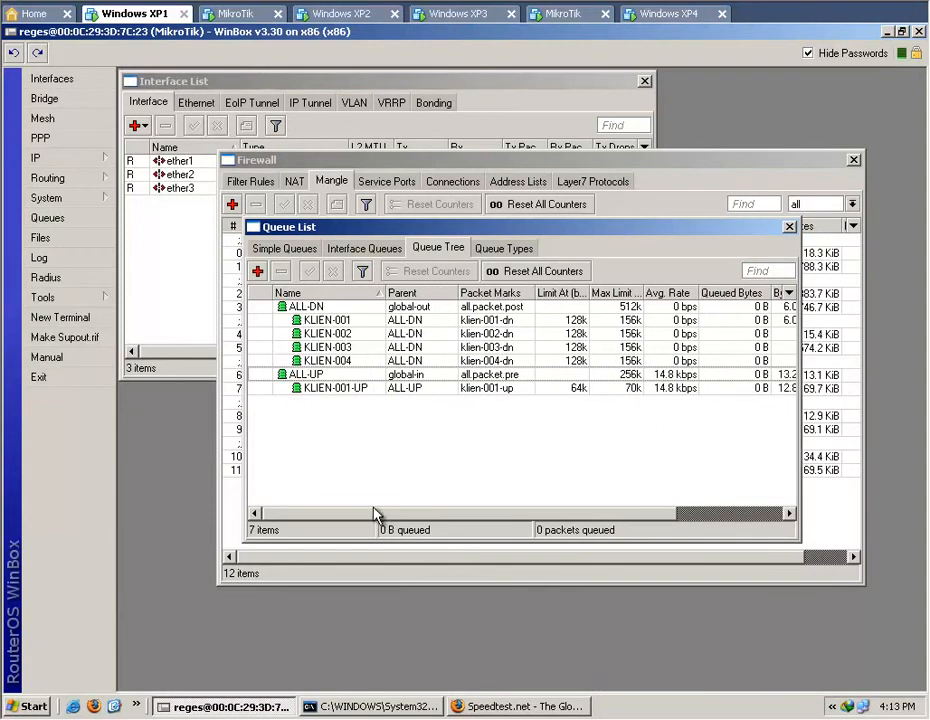
Review the KLIEN-001-UP queue's settings and available parents, and close it without changes.
{"action": "double_click", "coordinate": [395, 389]}
{"action": "left_click", "coordinate": [571, 423]}
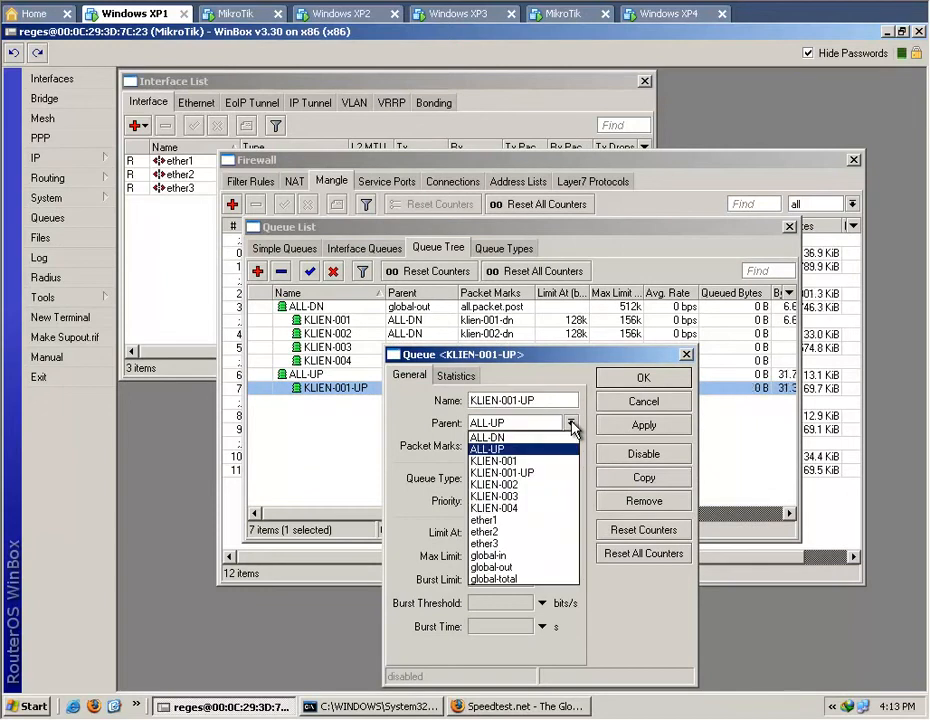
{"action": "left_click", "coordinate": [572, 424]}
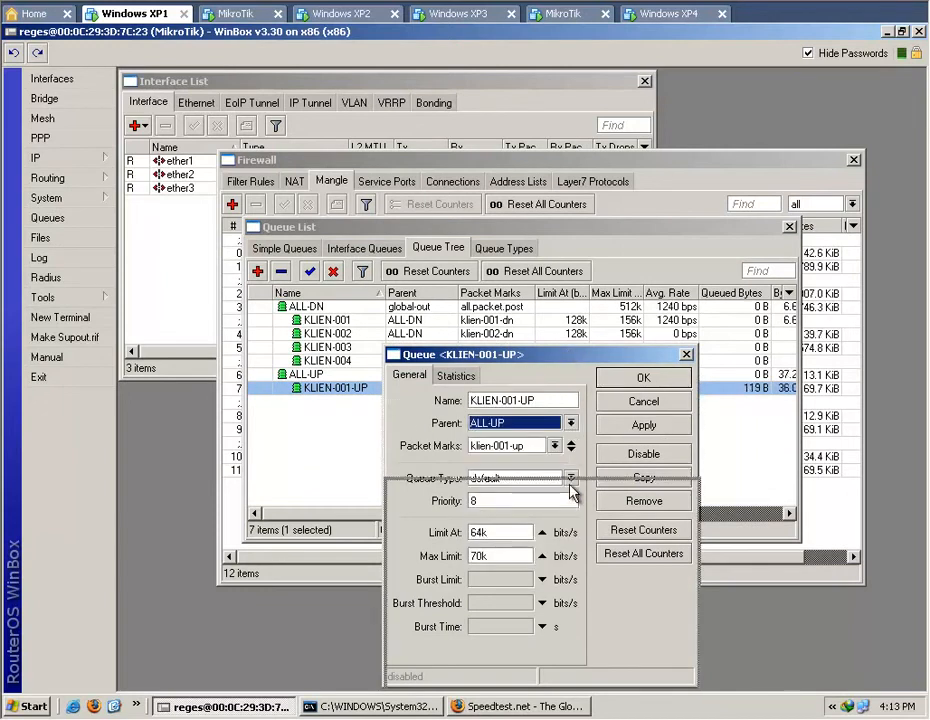
{"action": "left_click_drag", "start_coordinate": [572, 490], "coordinate": [572, 490]}
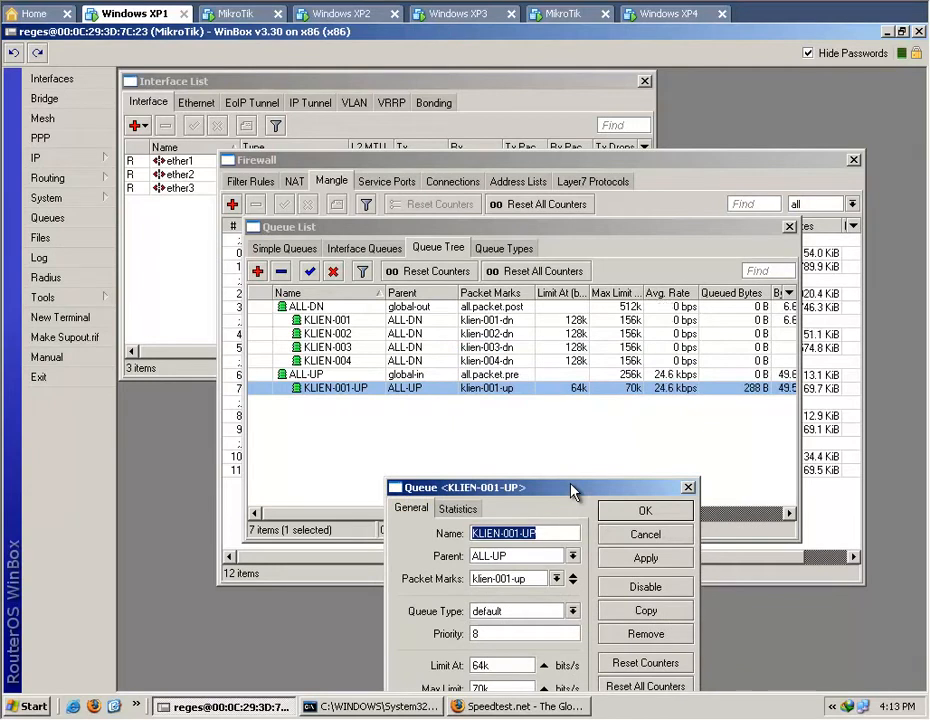
{"action": "left_click", "coordinate": [651, 537]}
{"action": "left_click", "coordinate": [457, 436]}
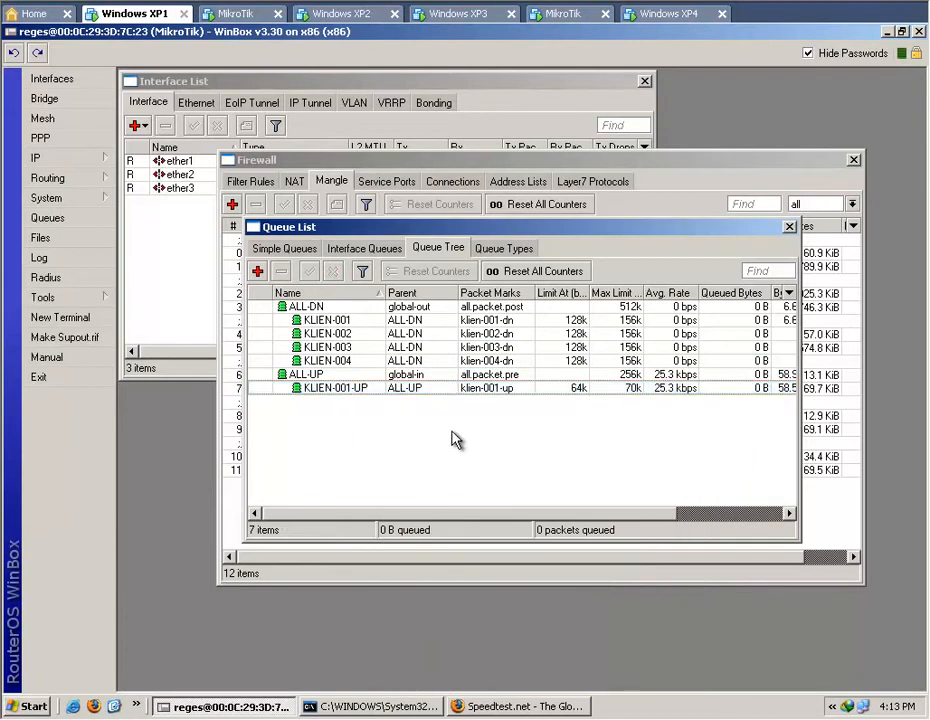
Start a new queue named KLIEN-002 with parent ALL-UP.
{"action": "left_click", "coordinate": [258, 272]}
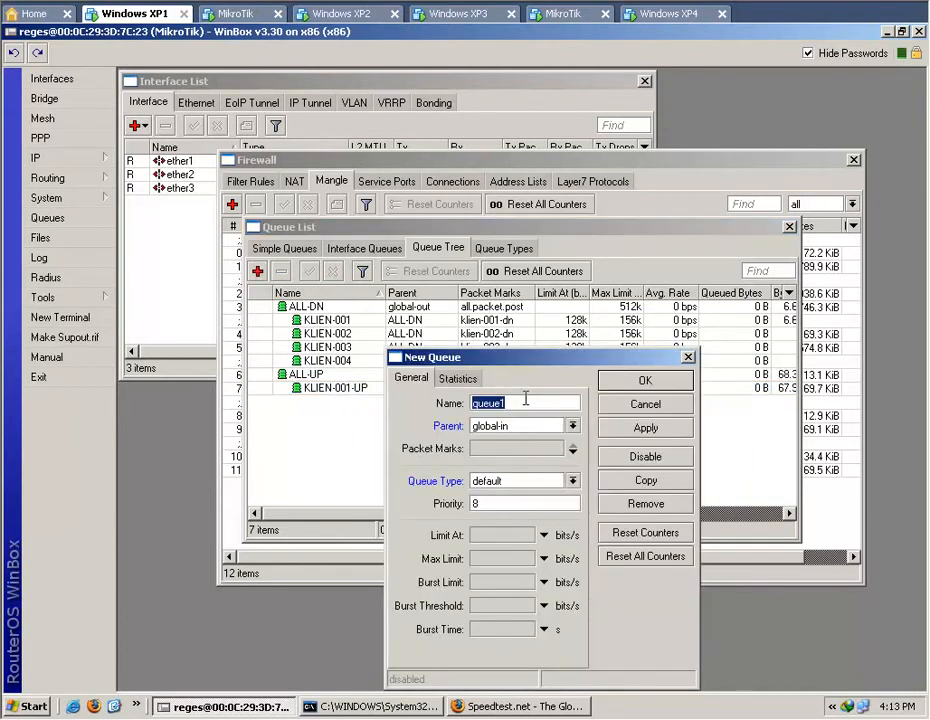
{"action": "type", "text": "KLIEN-"}
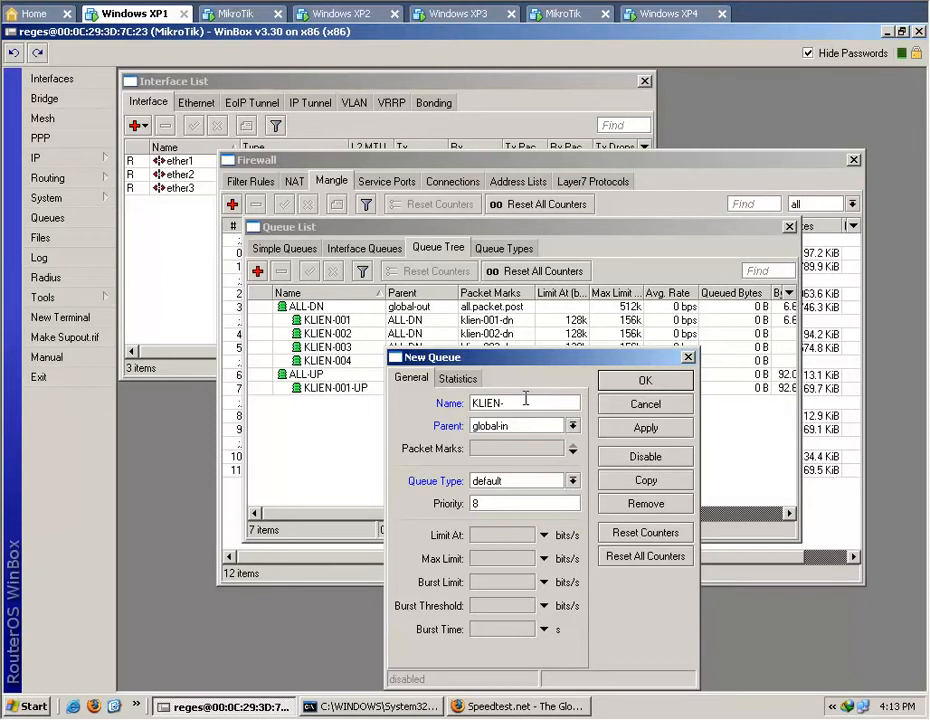
{"action": "type", "text": ")"}
{"action": "key", "text": "BackSpace"}
{"action": "key", "text": "BackSpace"}
{"action": "key", "text": "BackSpace"}
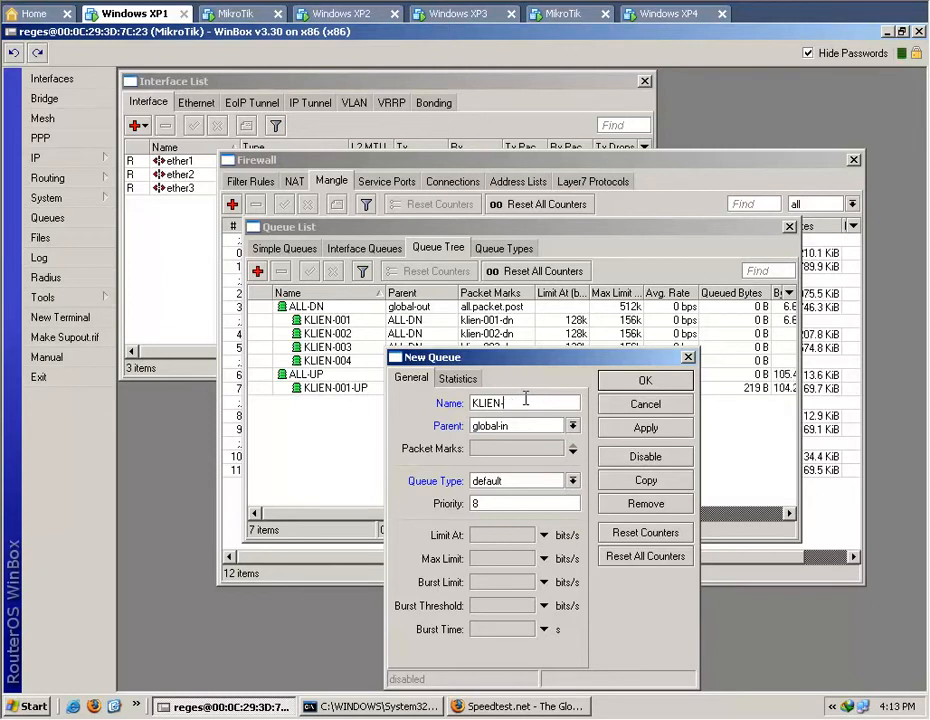
{"action": "type", "text": "002"}
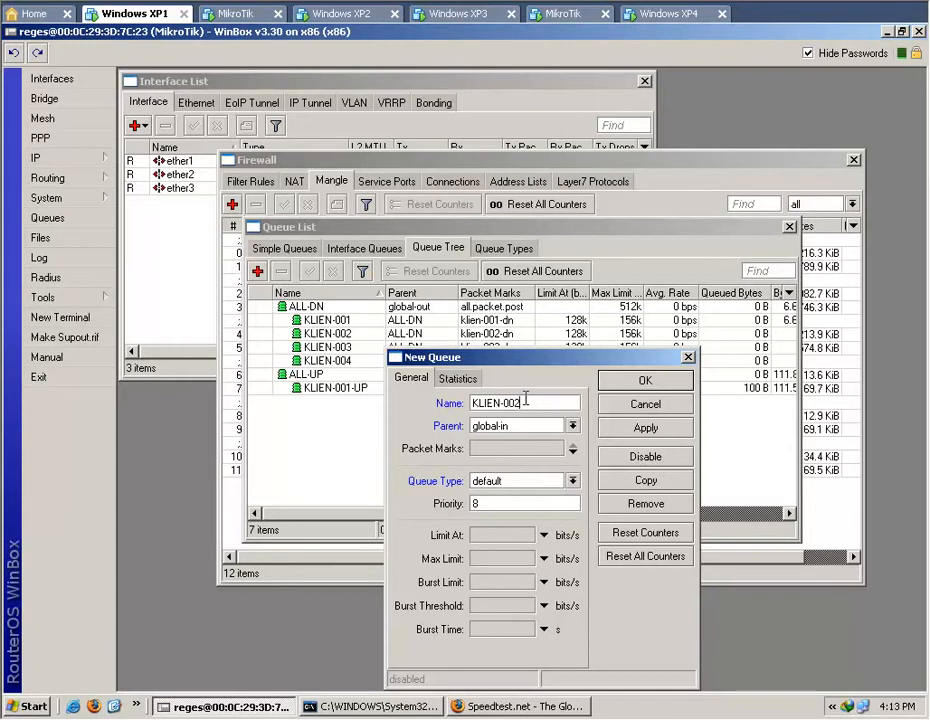
{"action": "left_click", "coordinate": [573, 426]}
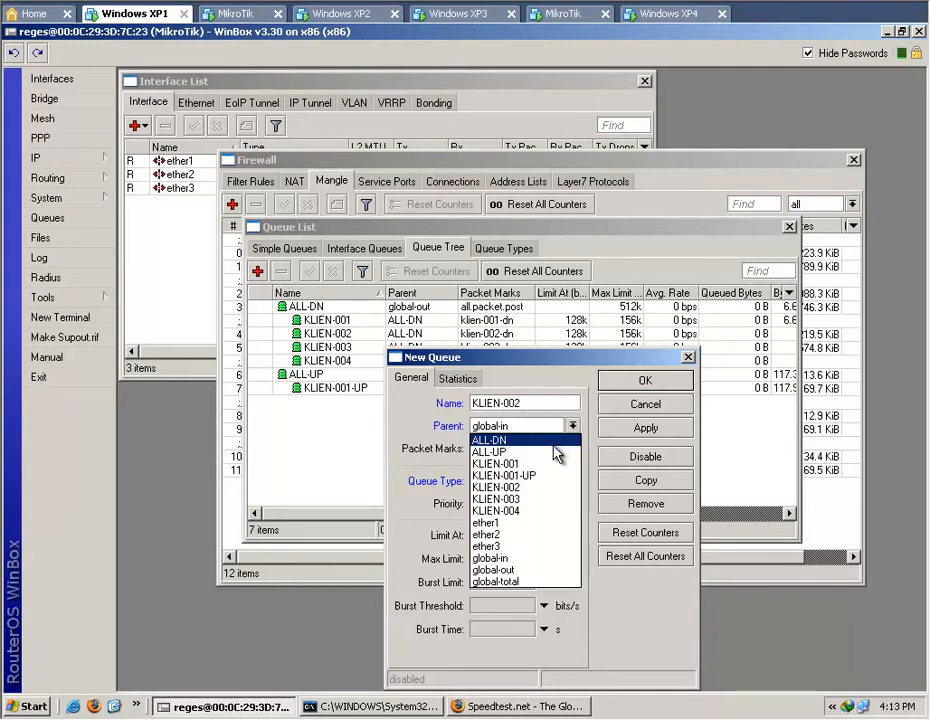
{"action": "left_click", "coordinate": [554, 451]}
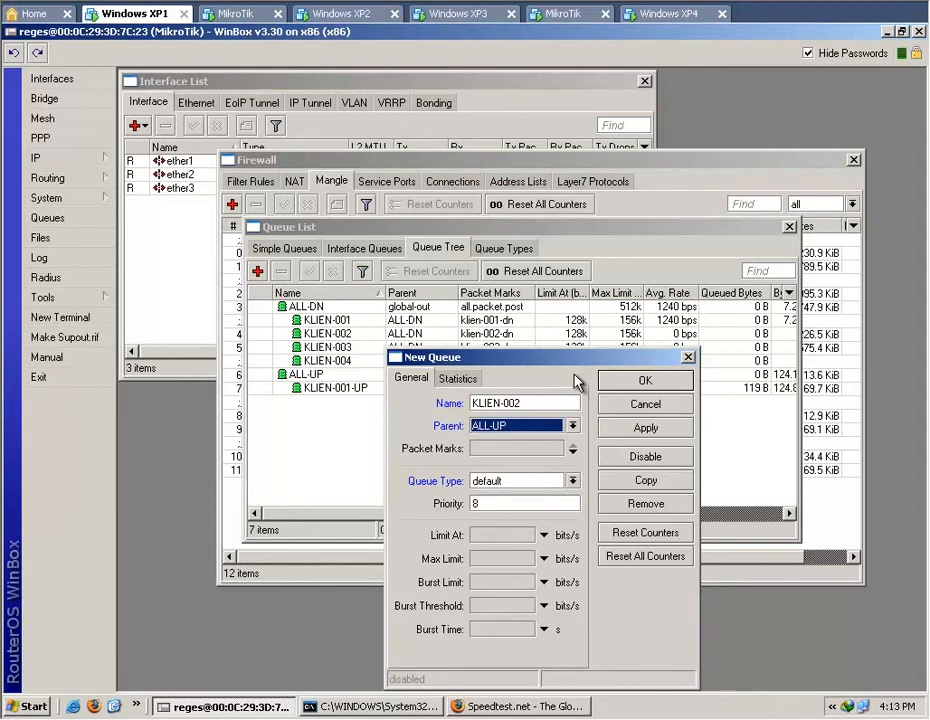
Assign the packet mark klien-002-up to the new KLIEN-002 queue.
{"action": "left_click_drag", "start_coordinate": [516, 360], "coordinate": [519, 444]}
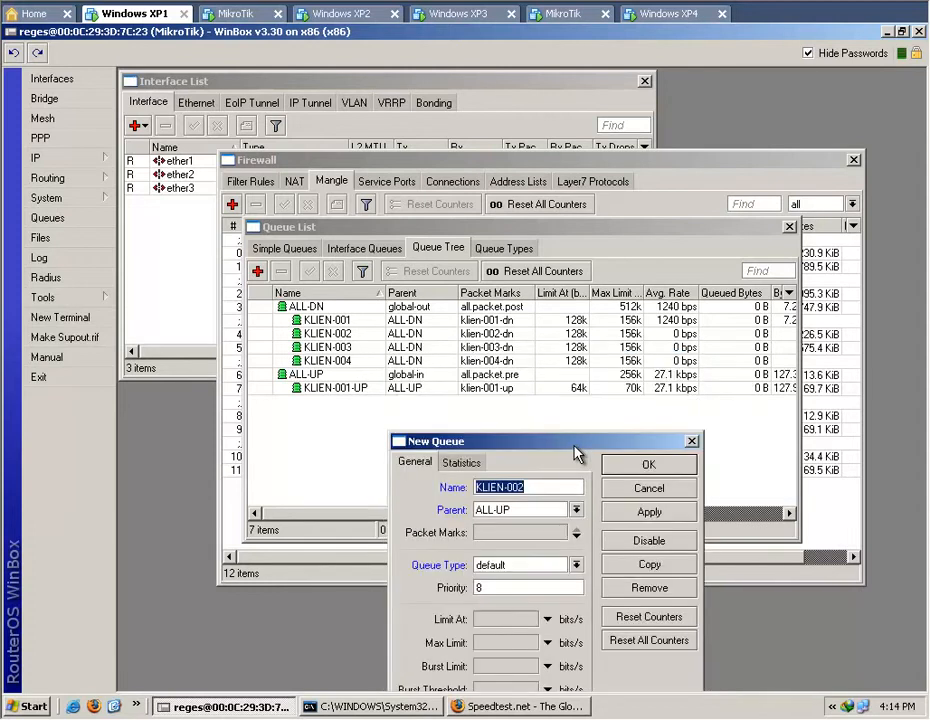
{"action": "left_click", "coordinate": [576, 510]}
{"action": "left_click", "coordinate": [576, 512]}
{"action": "left_click", "coordinate": [575, 536]}
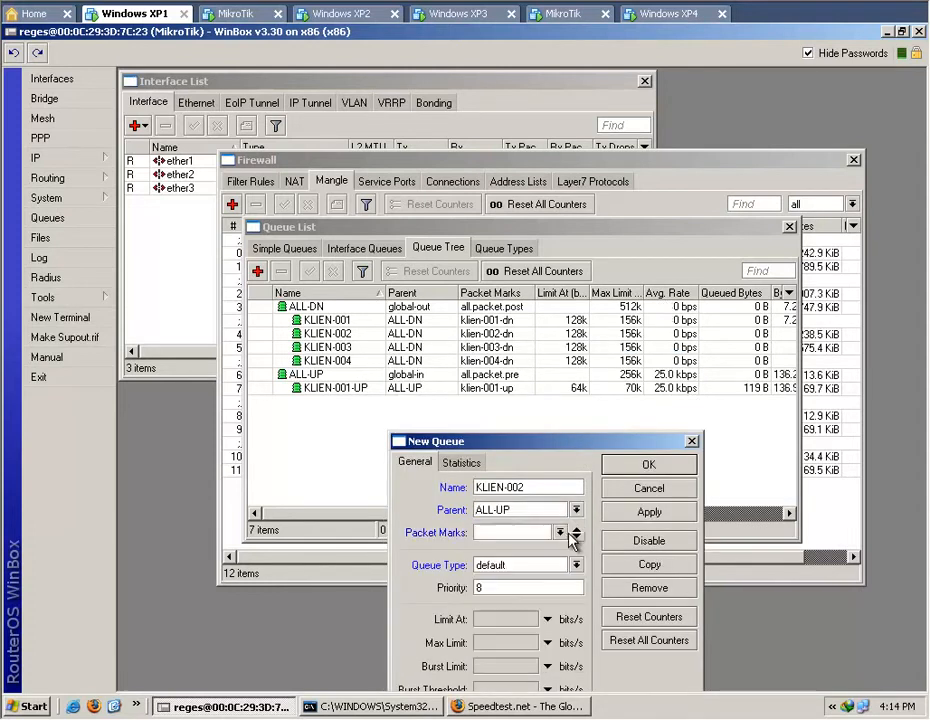
{"action": "left_click", "coordinate": [561, 533]}
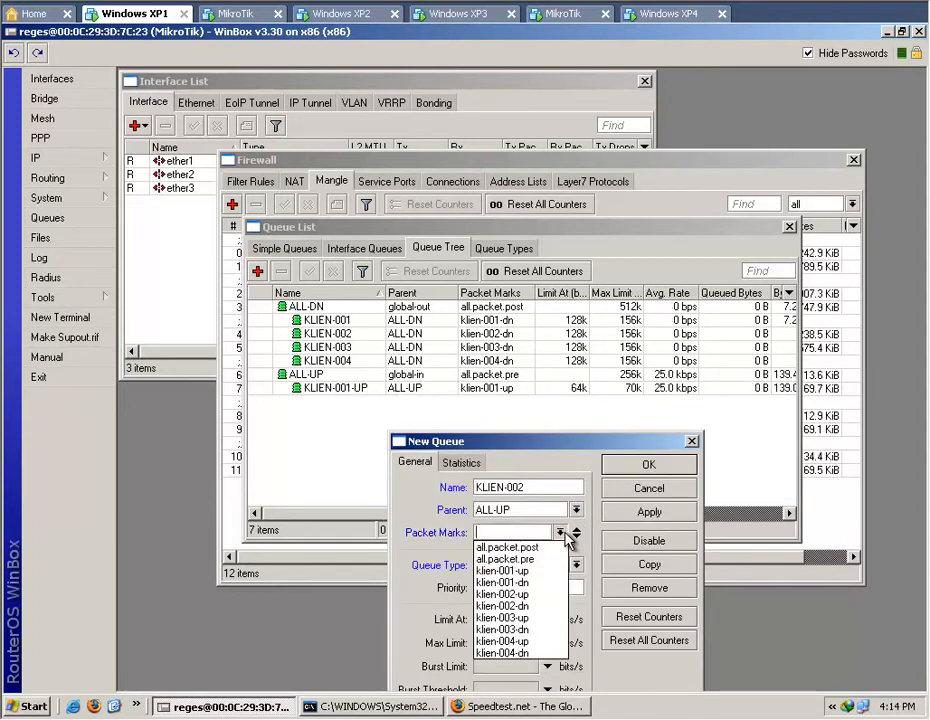
{"action": "left_click", "coordinate": [538, 594]}
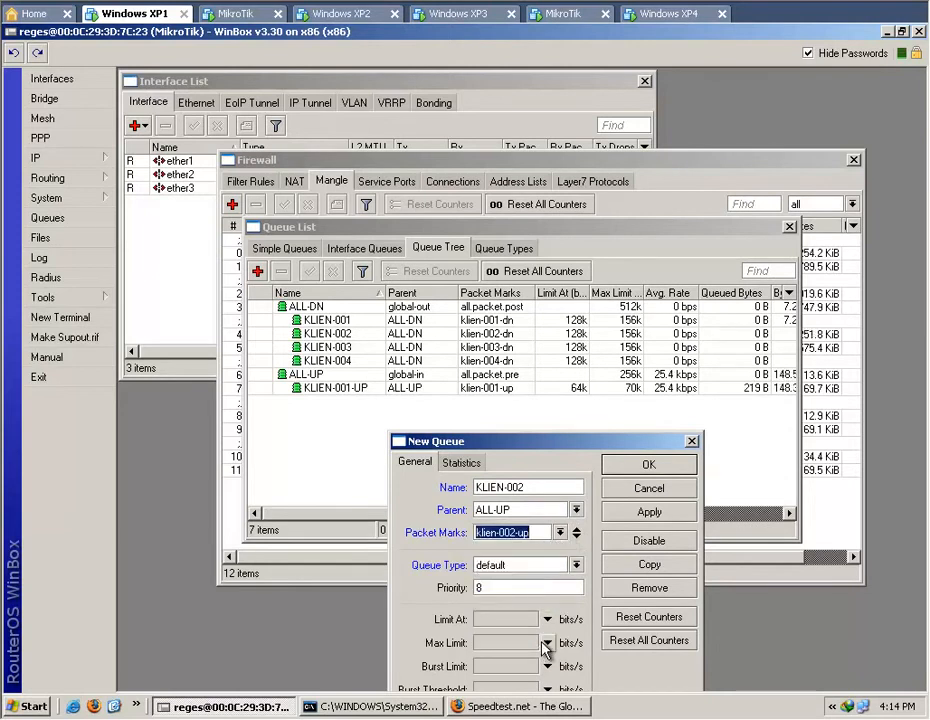
Set the new KLIEN-002 queue's Limit At to 64k and Max Limit to 70k.
{"action": "left_click", "coordinate": [546, 619]}
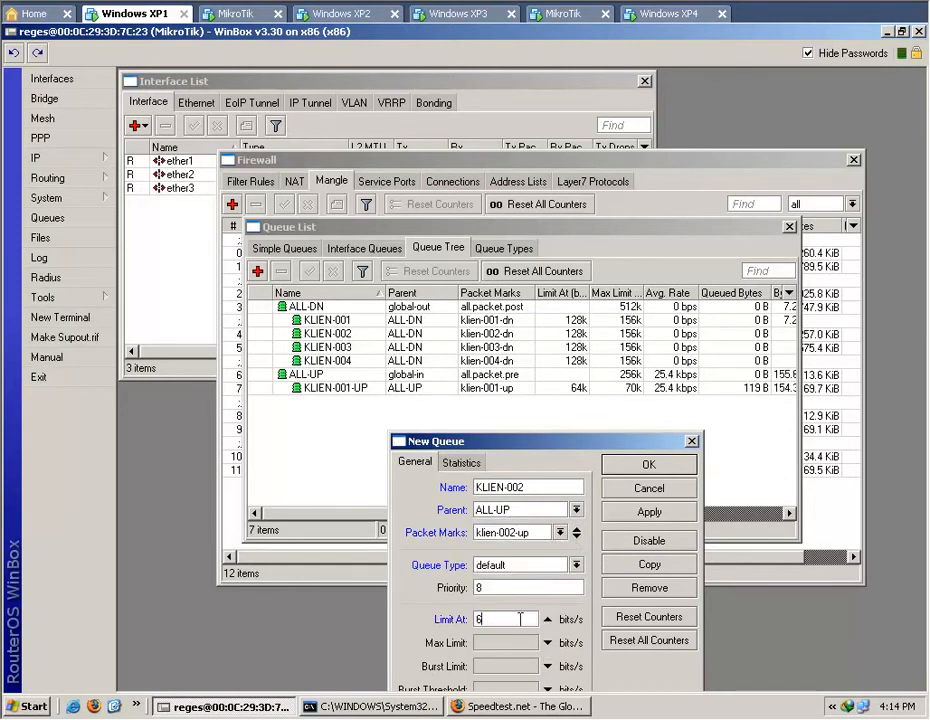
{"action": "type", "text": "4k"}
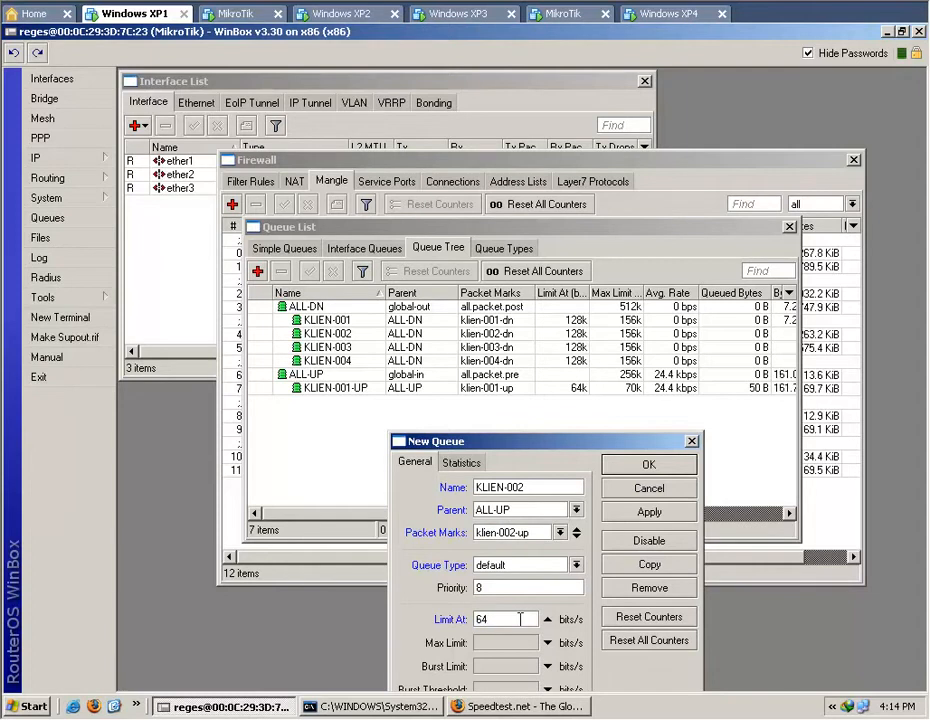
{"action": "left_click", "coordinate": [549, 648]}
{"action": "type", "text": "70"}
{"action": "type", "text": "k"}
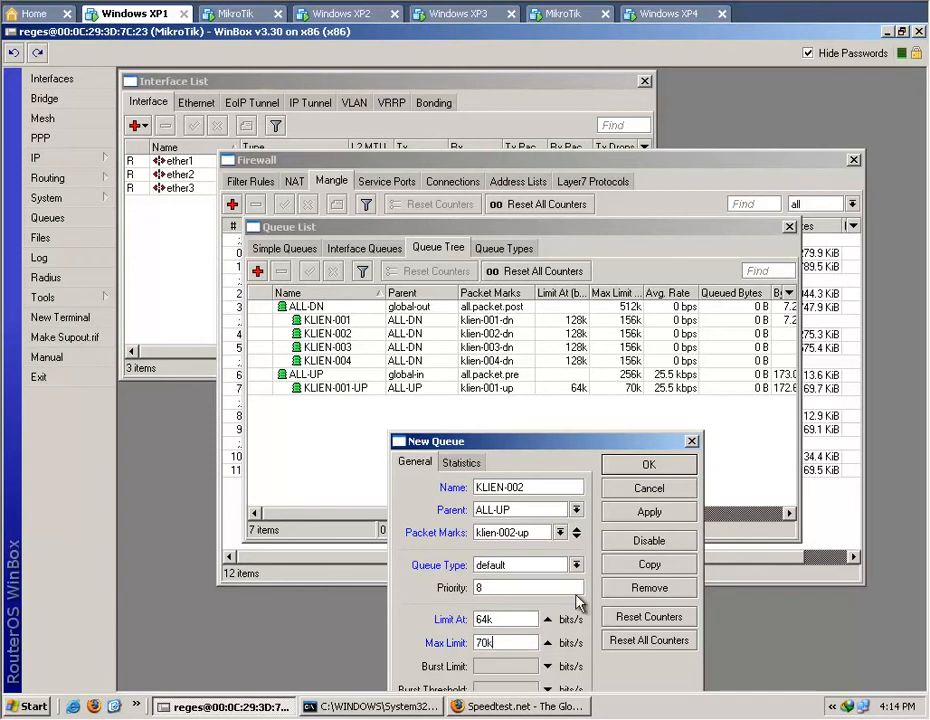
Rename the new upload queue to KLIEN-002-UP, apply it and close its dialog.
{"action": "left_click", "coordinate": [641, 515]}
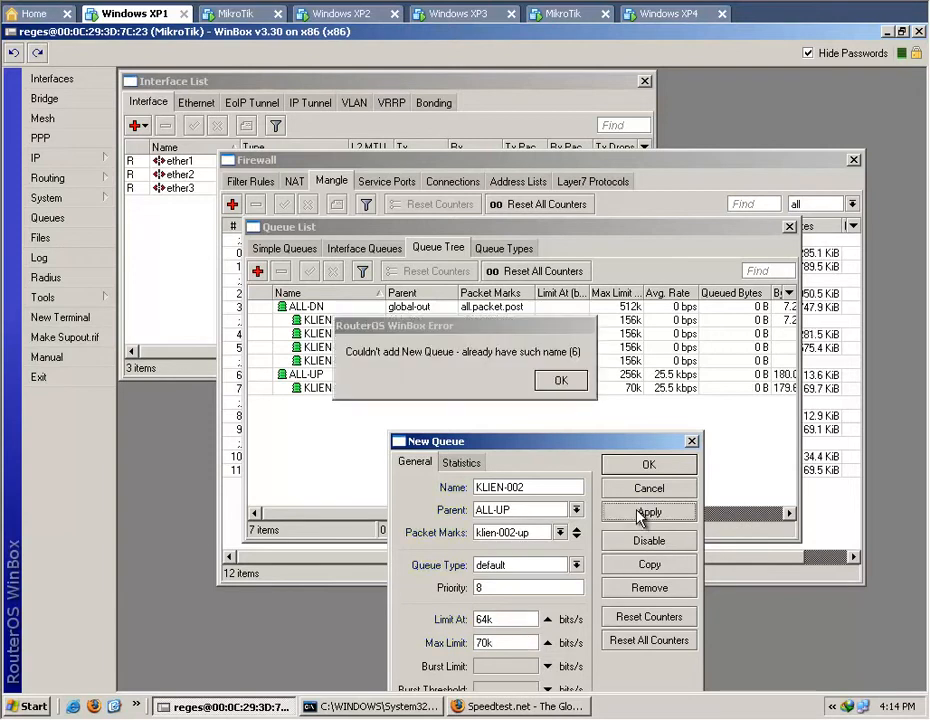
{"action": "left_click", "coordinate": [574, 385]}
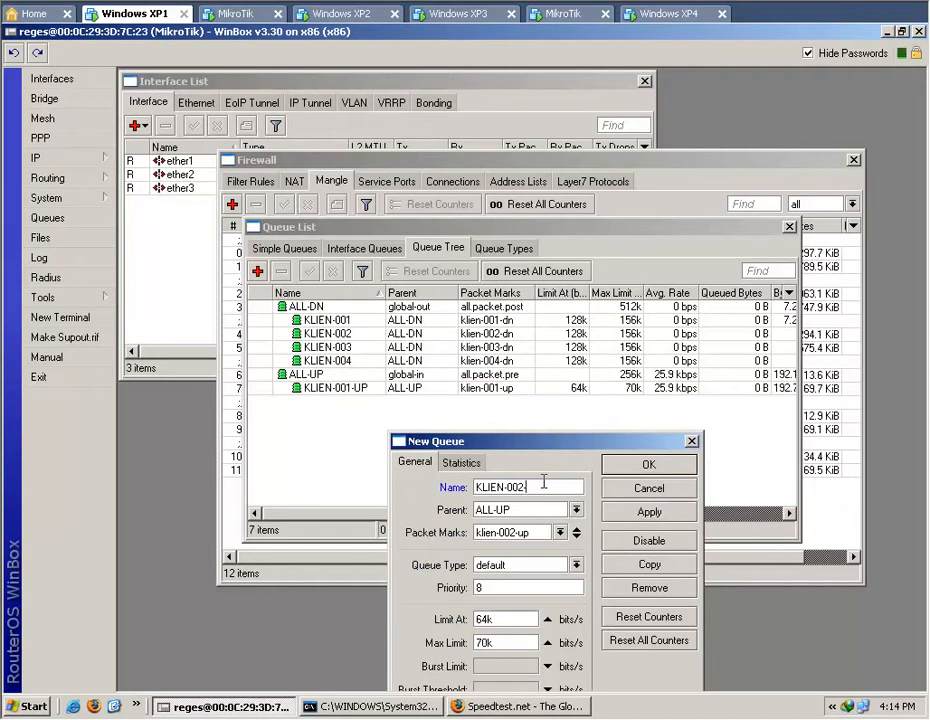
{"action": "left_click", "coordinate": [661, 511]}
{"action": "left_click", "coordinate": [658, 469]}
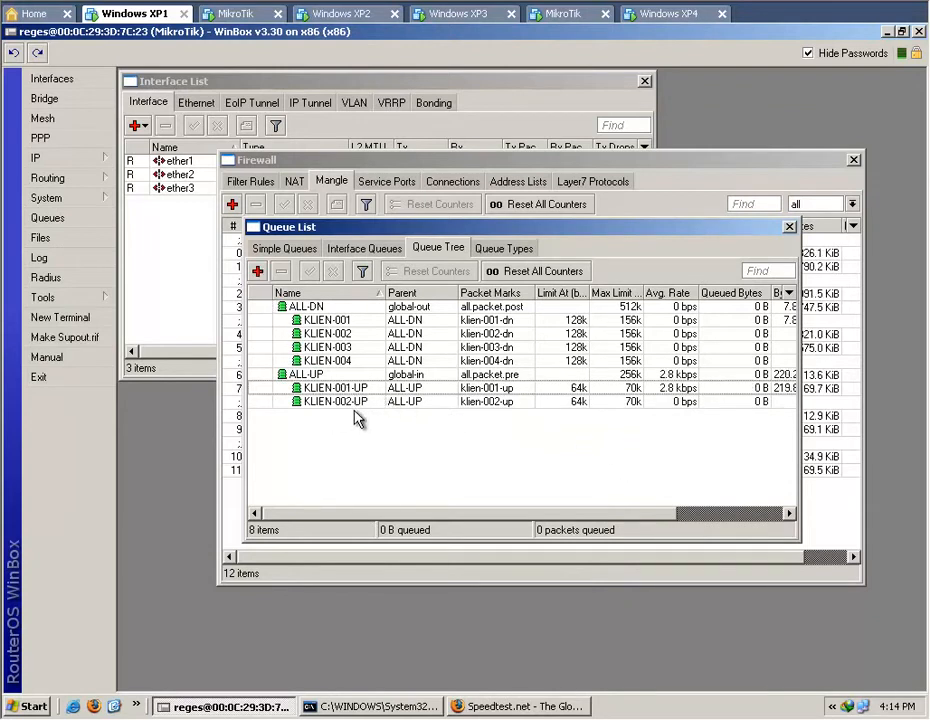
Copy the KLIEN-002-UP queue and name the copy KLIEN-003-UP.
{"action": "double_click", "coordinate": [357, 401]}
{"action": "left_click", "coordinate": [643, 482]}
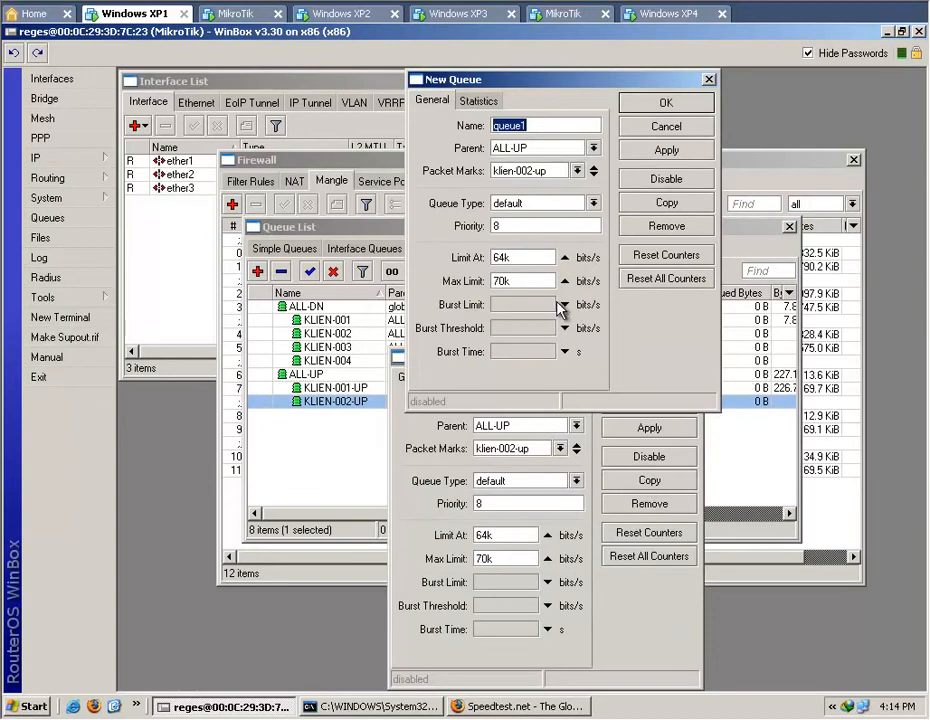
{"action": "left_click_drag", "start_coordinate": [558, 80], "coordinate": [731, 417]}
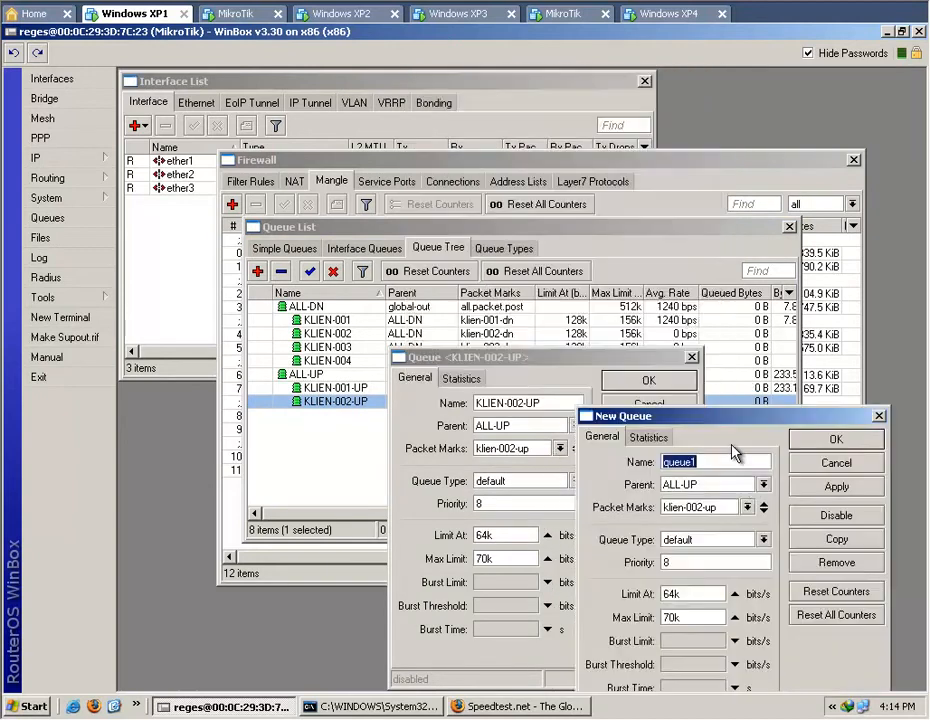
{"action": "type", "text": "KLI"}
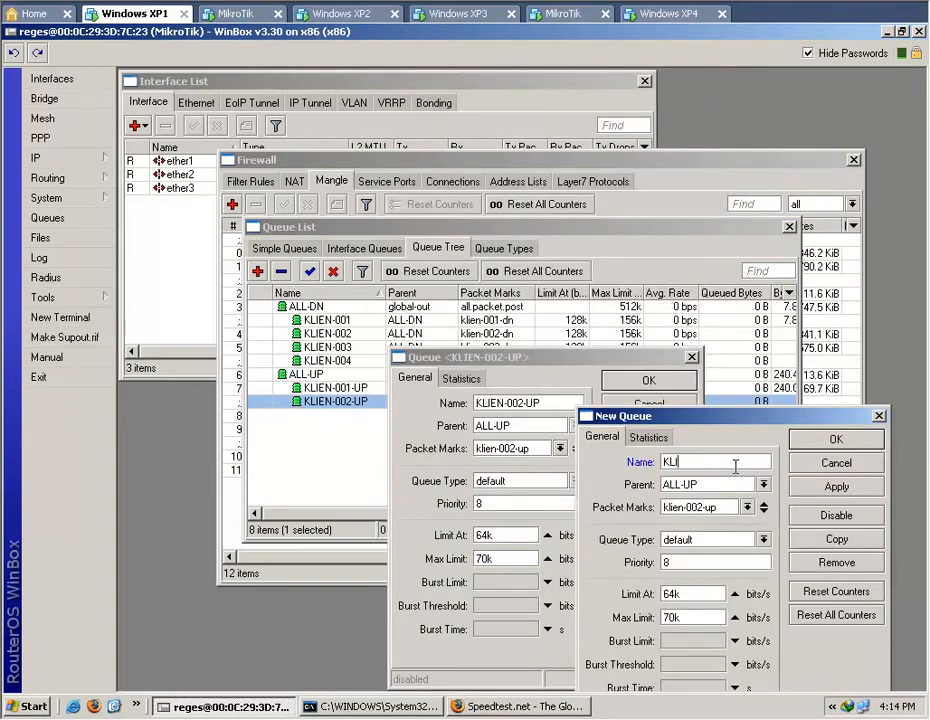
{"action": "type", "text": "EN-00"}
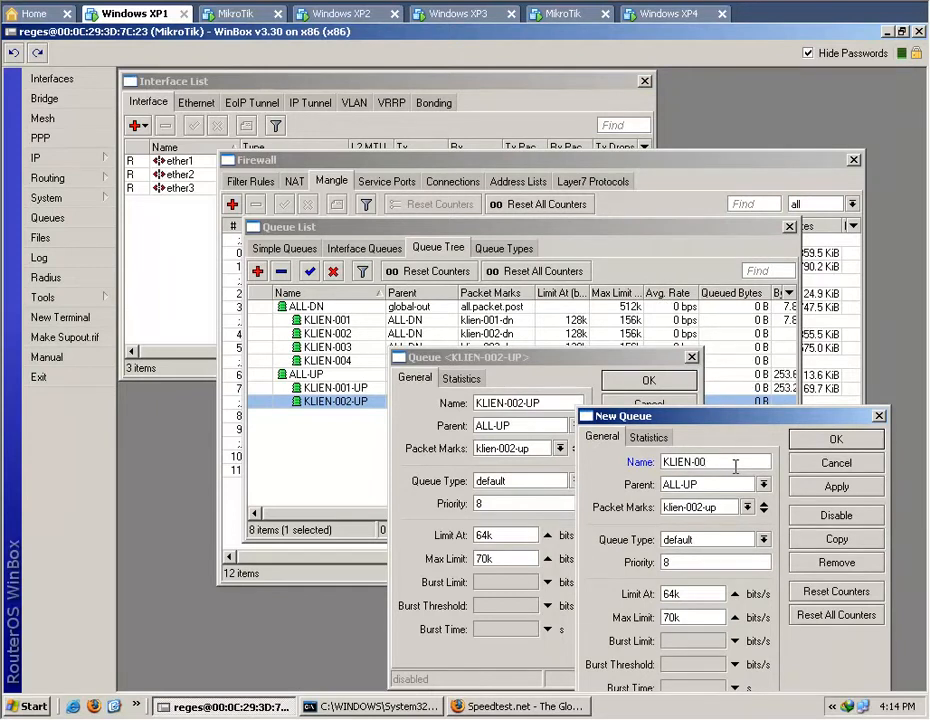
{"action": "type", "text": "3-UP"}
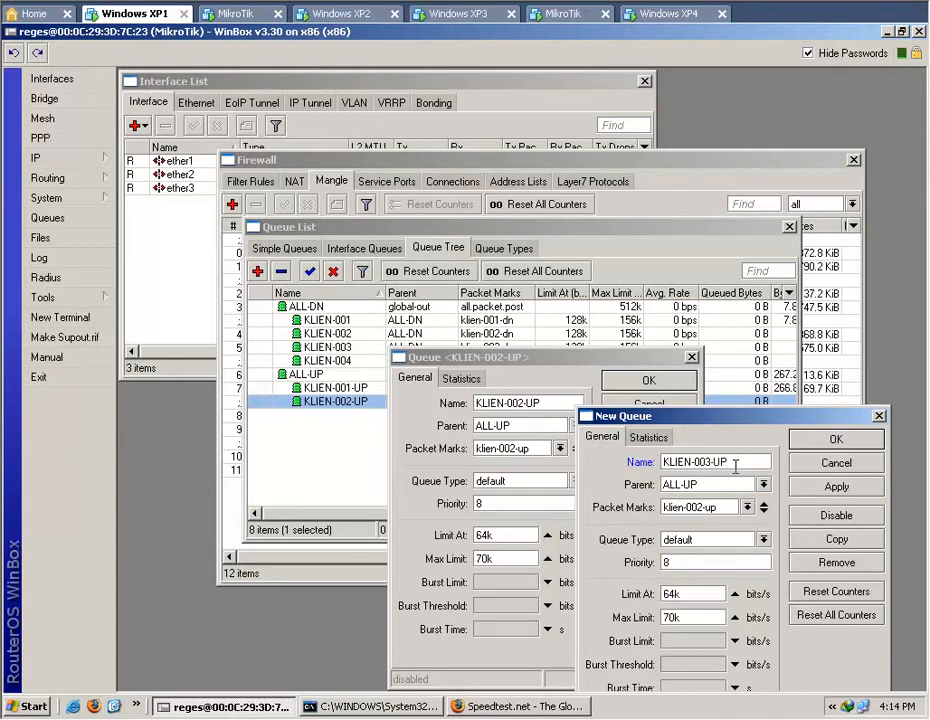
Assign the packet mark klien-003-up to the KLIEN-003-UP copy, save it and close the source queue.
{"action": "left_click", "coordinate": [747, 507]}
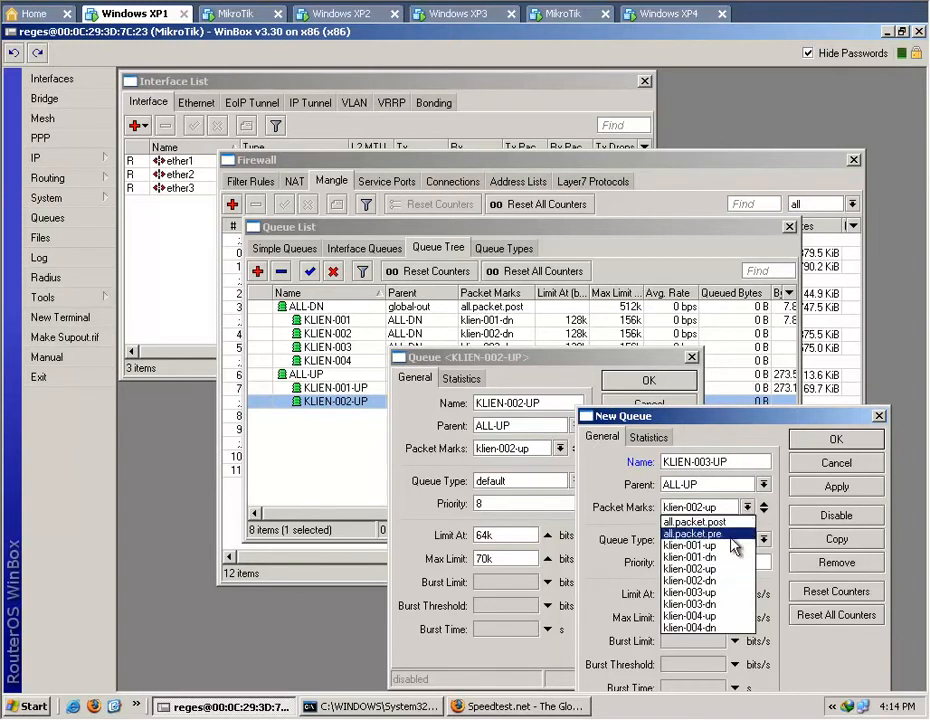
{"action": "left_click", "coordinate": [723, 593]}
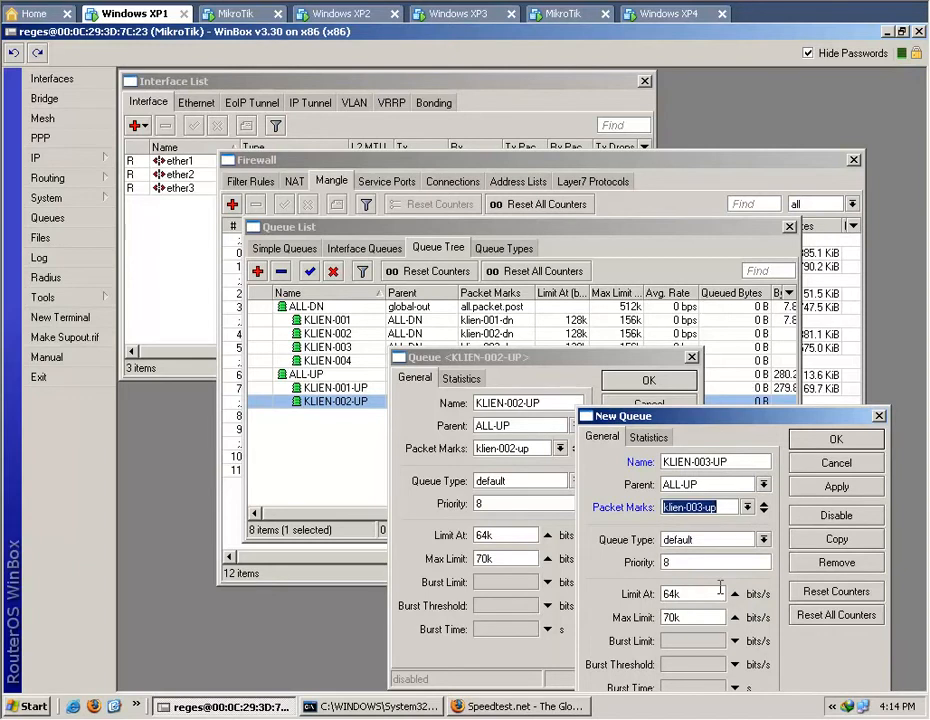
{"action": "left_click", "coordinate": [832, 440]}
{"action": "left_click", "coordinate": [648, 380]}
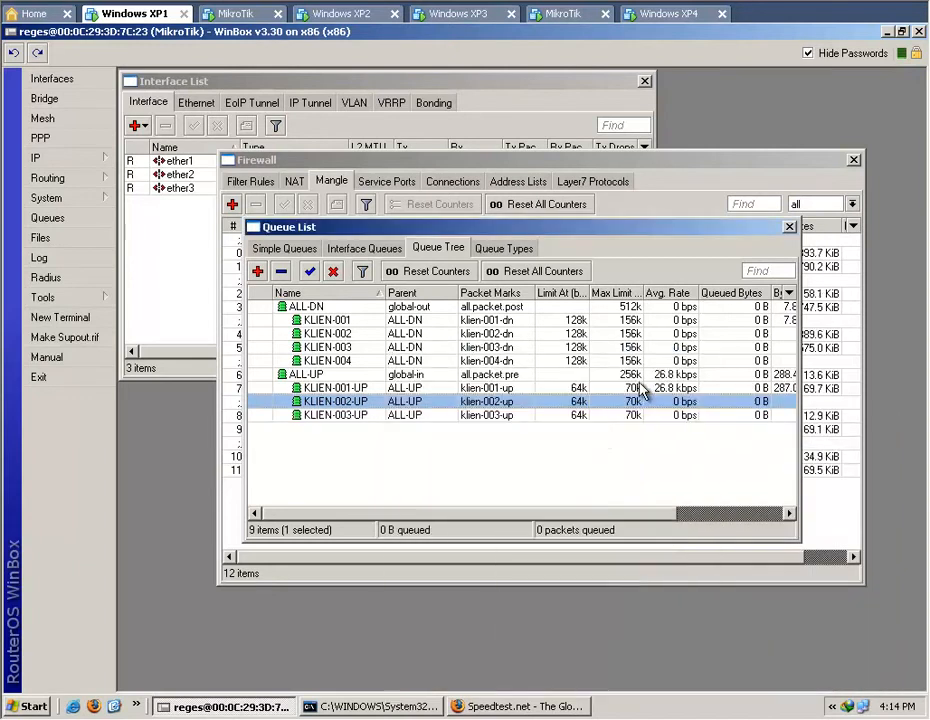
Copy the KLIEN-003-UP queue and name the copy KLIEN-004-UP.
{"action": "double_click", "coordinate": [400, 418]}
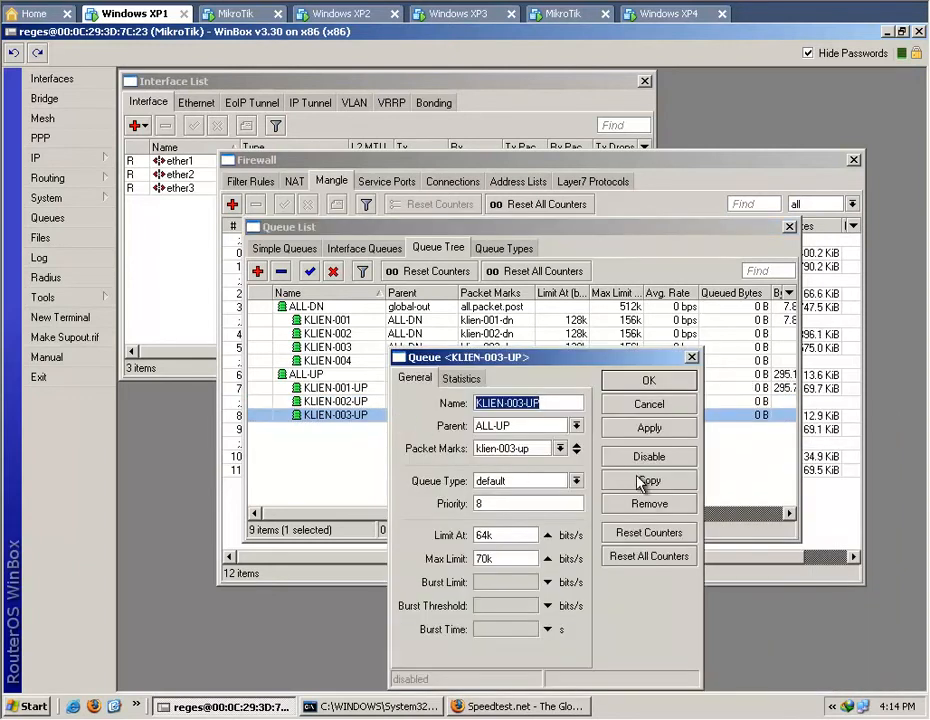
{"action": "left_click", "coordinate": [640, 482]}
{"action": "left_click_drag", "start_coordinate": [567, 84], "coordinate": [706, 265]}
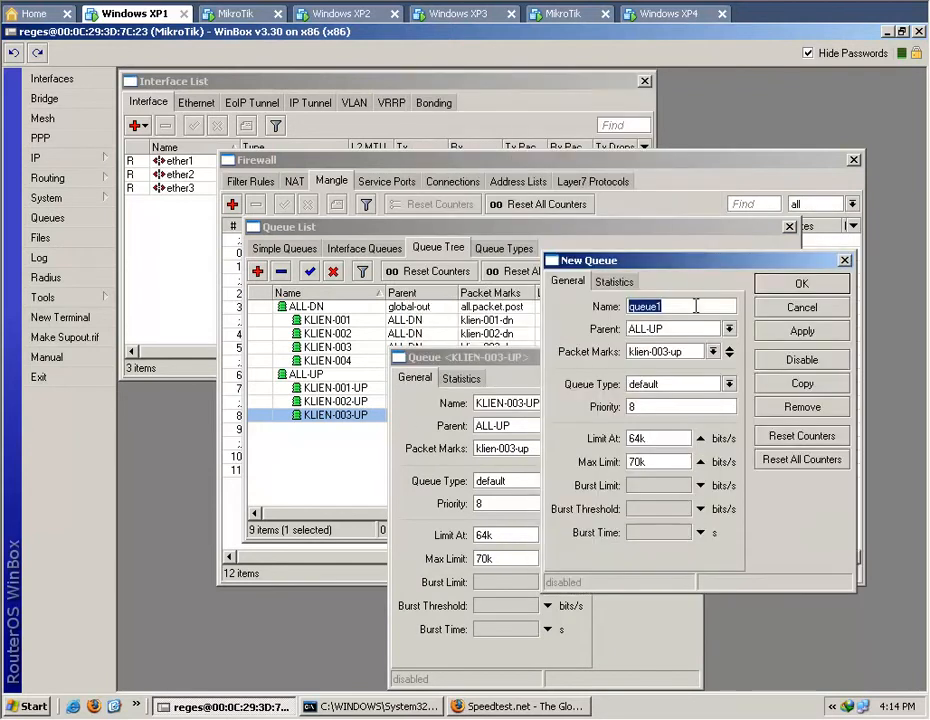
{"action": "type", "text": "KLIEN-004-UP"}
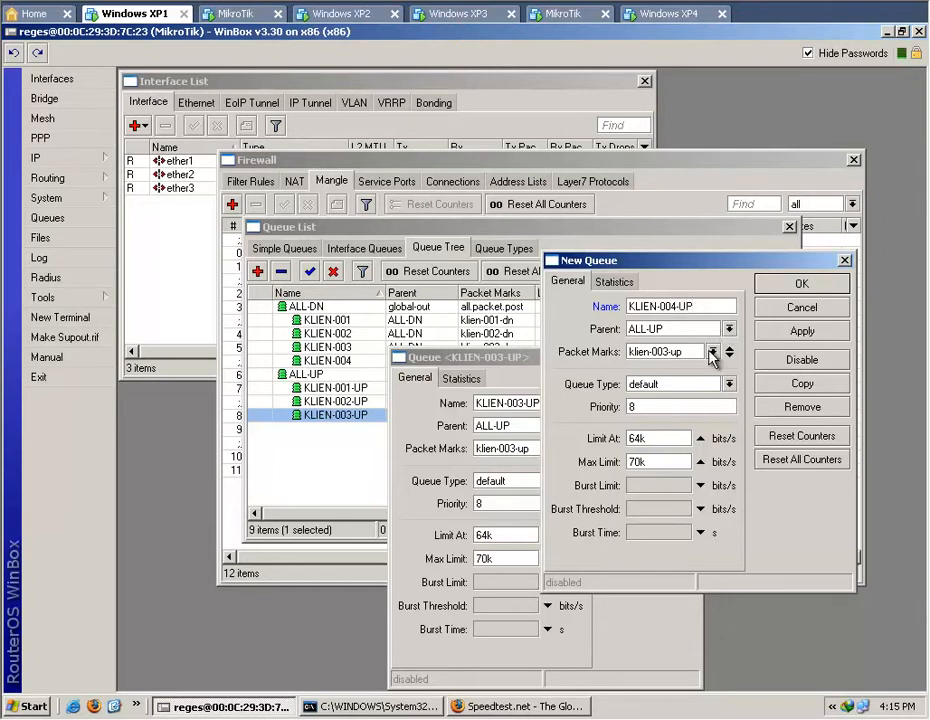
Assign the packet mark klien-004-up to the KLIEN-004-UP copy, save it and close the source queue.
{"action": "left_click", "coordinate": [712, 351]}
{"action": "left_click", "coordinate": [686, 462]}
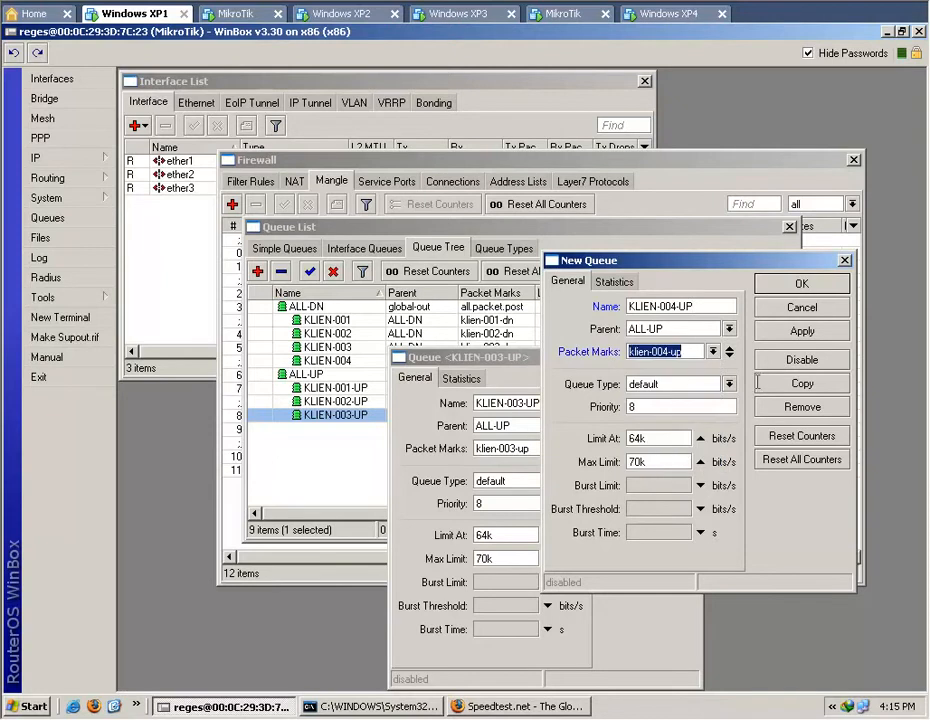
{"action": "left_click", "coordinate": [801, 287]}
{"action": "key", "text": "Escape"}
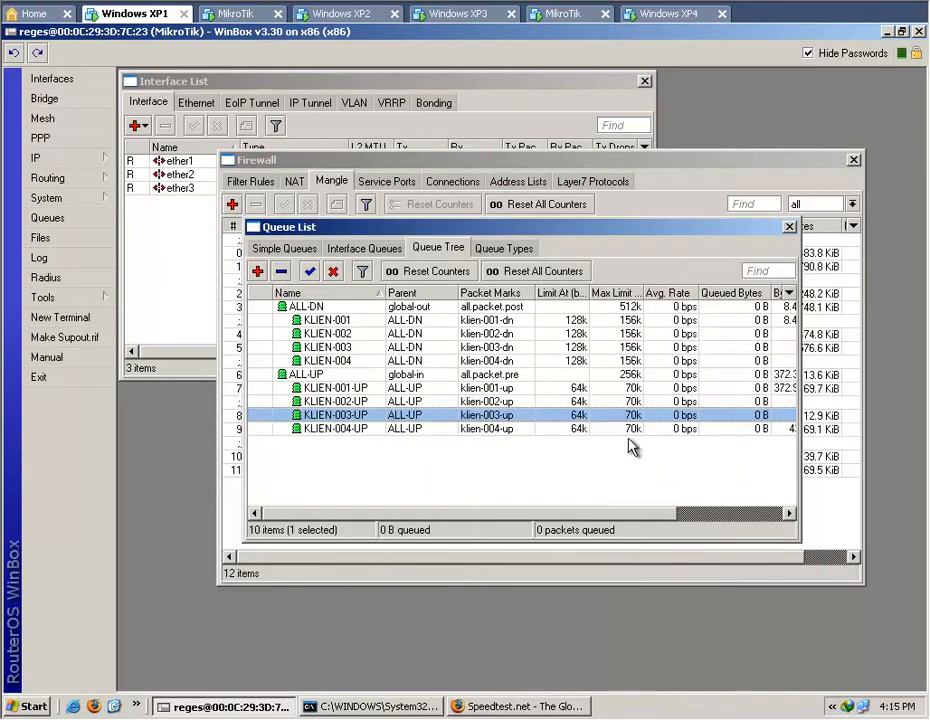
{"action": "left_click", "coordinate": [662, 478]}
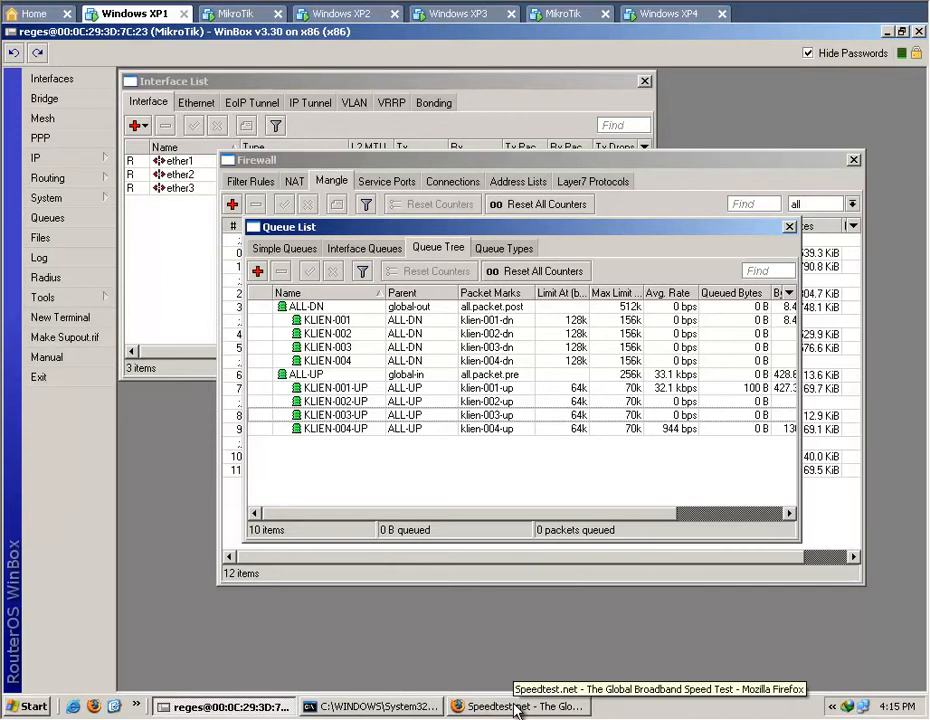
Rerun the Speedtest.net test in Firefox and check the KLIEN-001 traffic in WinBox's queue tree while it runs.
{"action": "left_click", "coordinate": [633, 322]}
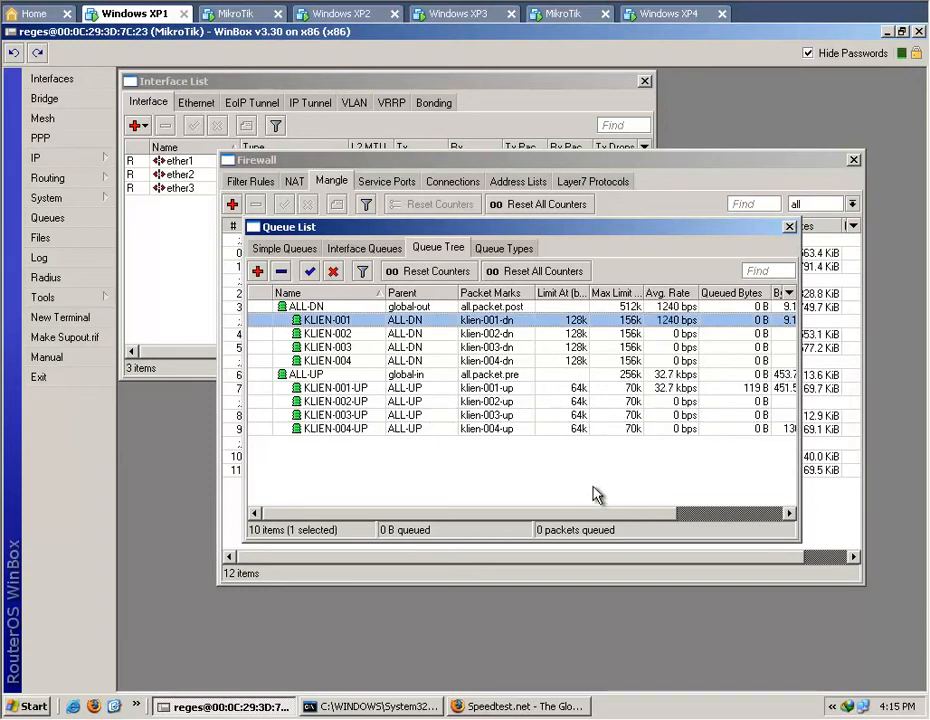
{"action": "left_click", "coordinate": [508, 707]}
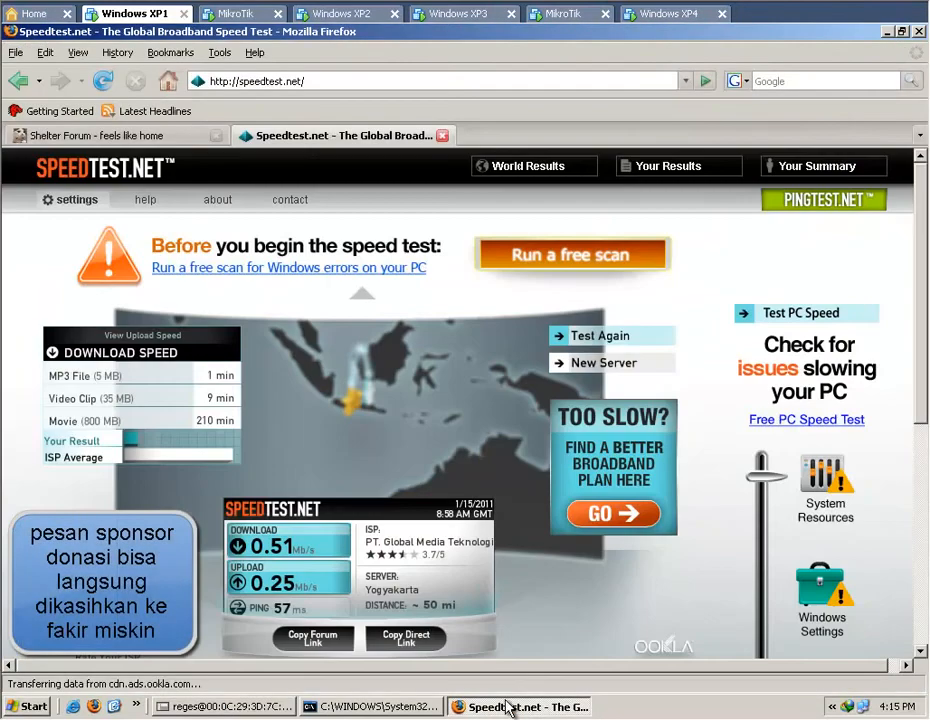
{"action": "left_click", "coordinate": [588, 338]}
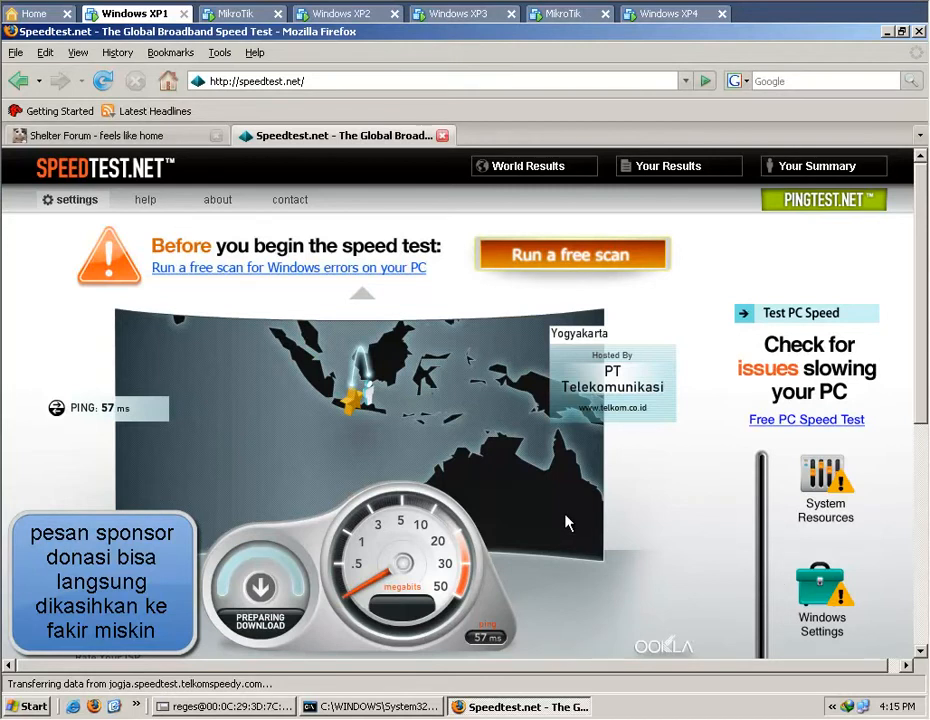
{"action": "left_click", "coordinate": [222, 706]}
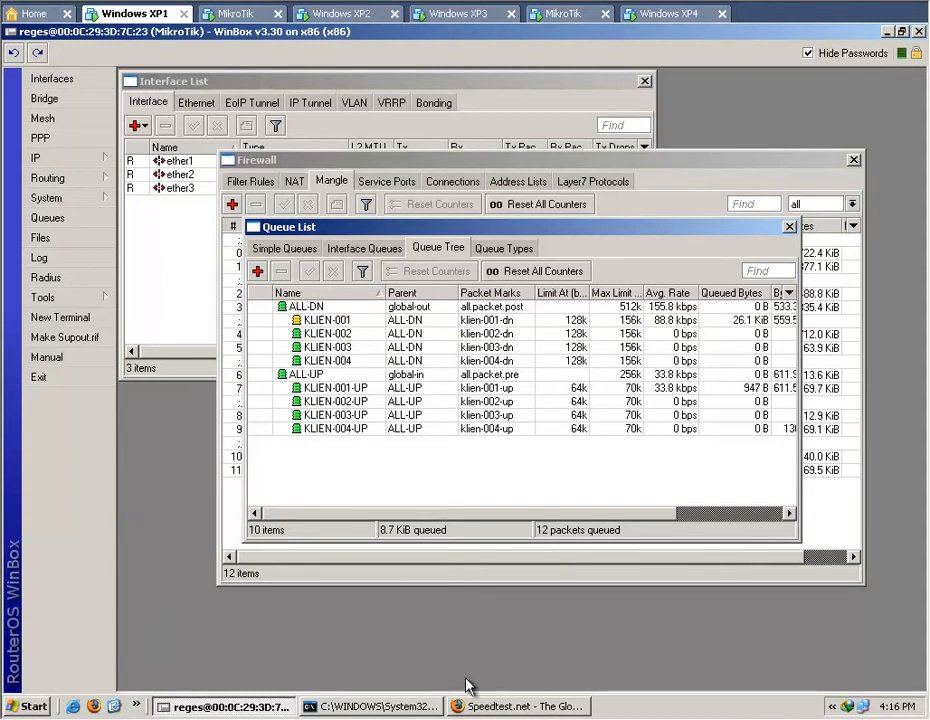
{"action": "left_click", "coordinate": [494, 707]}
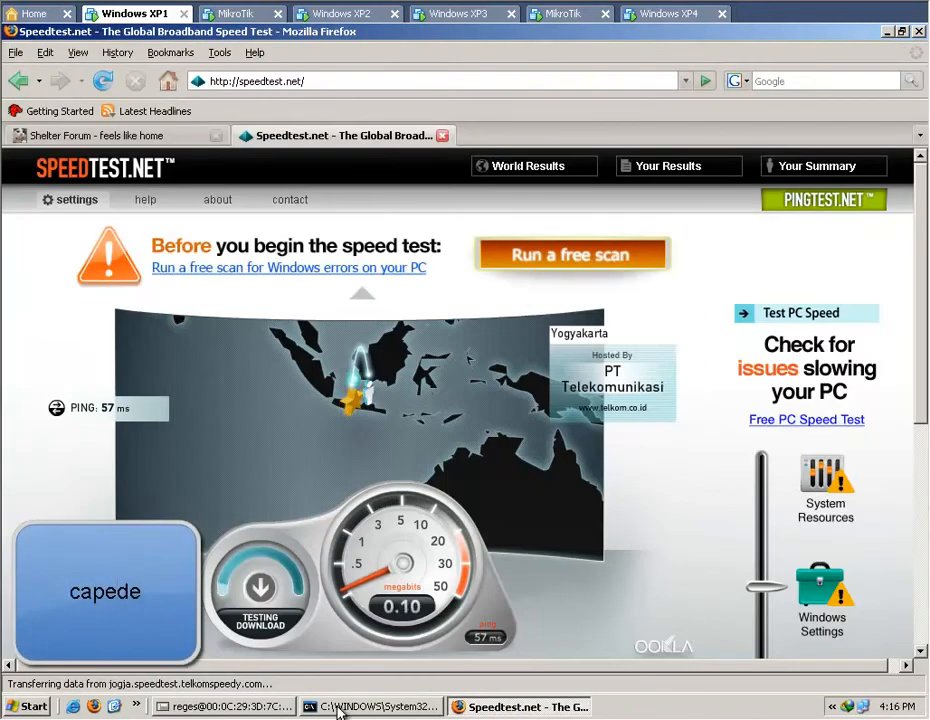
{"action": "left_click", "coordinate": [262, 706]}
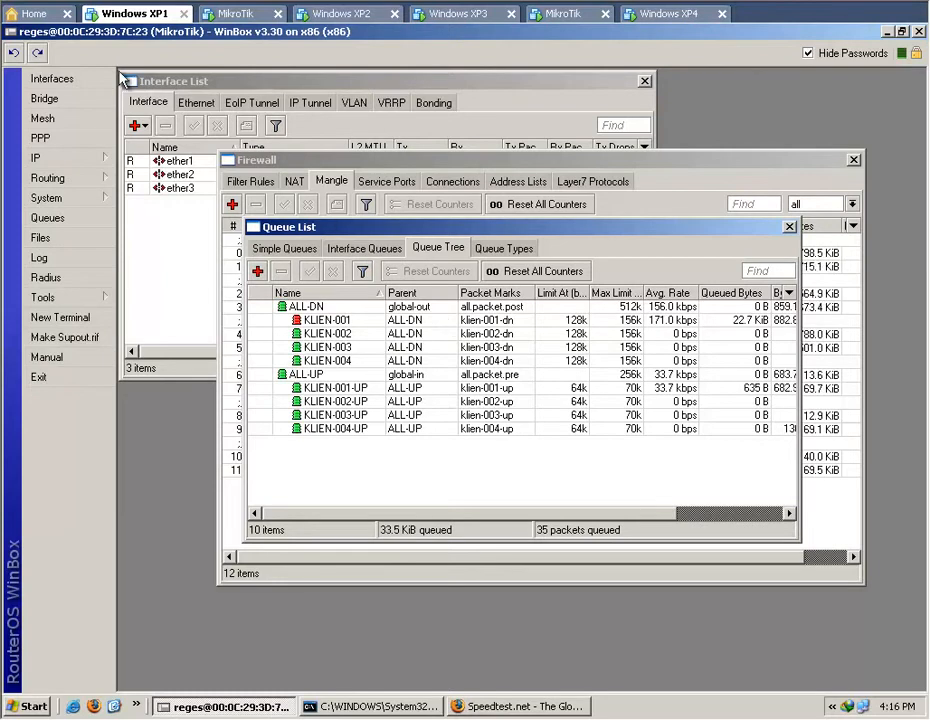
Open Torch on the ether2 interface from the Interface List.
{"action": "left_click", "coordinate": [188, 240]}
{"action": "left_click", "coordinate": [376, 178]}
{"action": "right_click", "coordinate": [376, 178]}
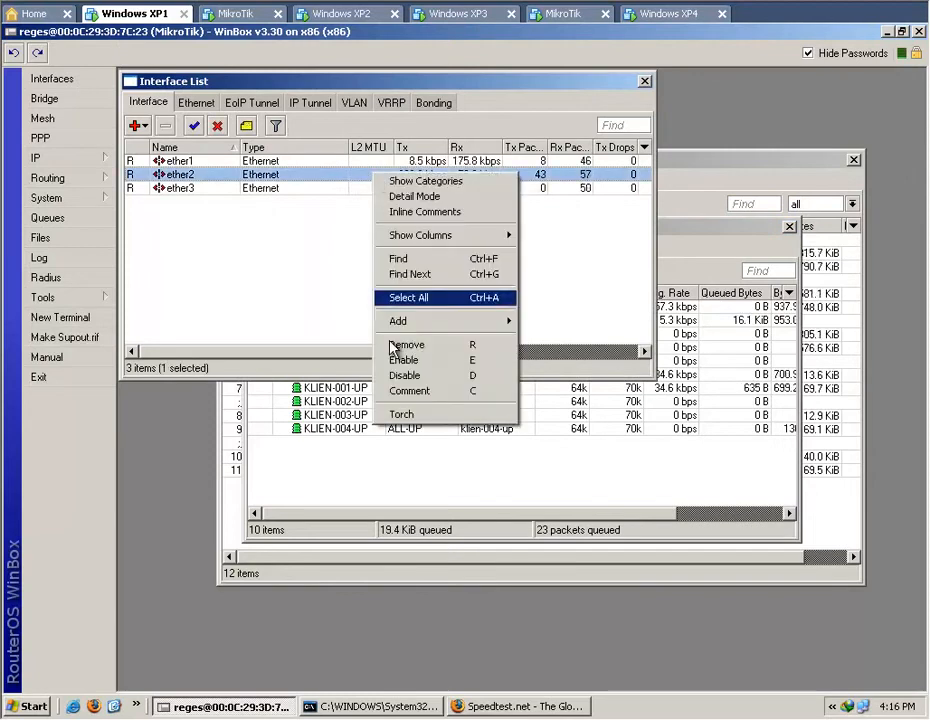
{"action": "left_click", "coordinate": [409, 416]}
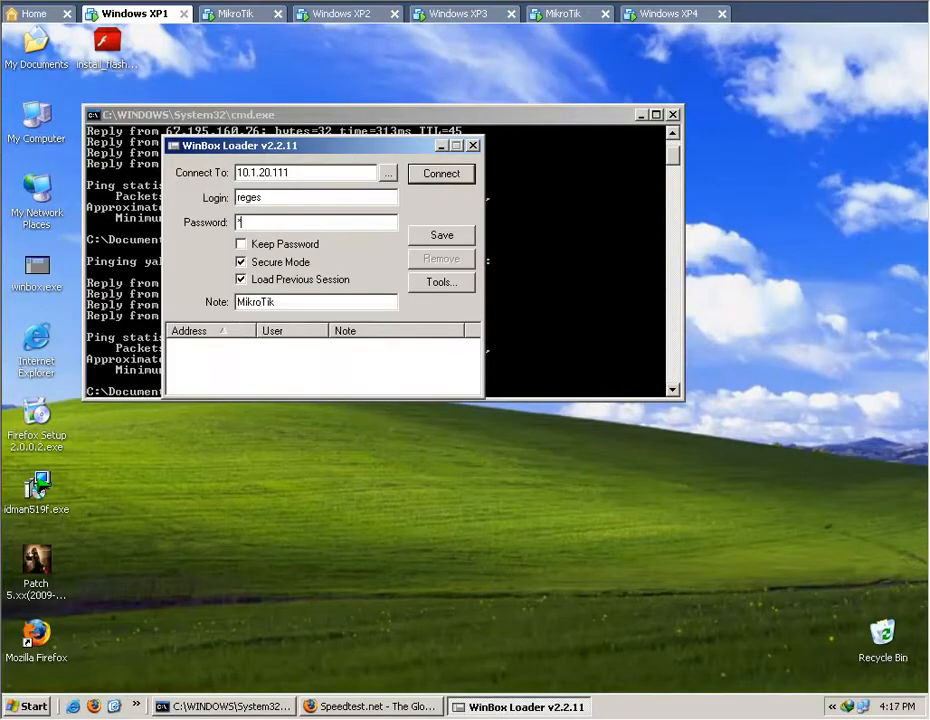
Reconnect to the router at 10.1.20.111, run Torch on ether2 and select a row in its traffic list.
{"action": "left_click", "coordinate": [452, 177]}
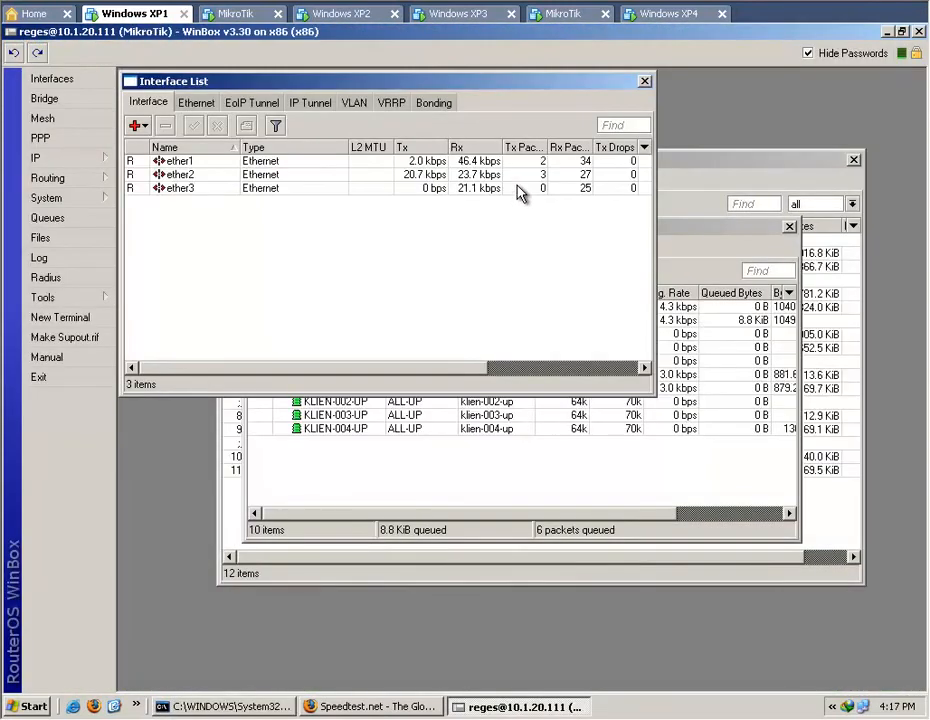
{"action": "left_click", "coordinate": [405, 175]}
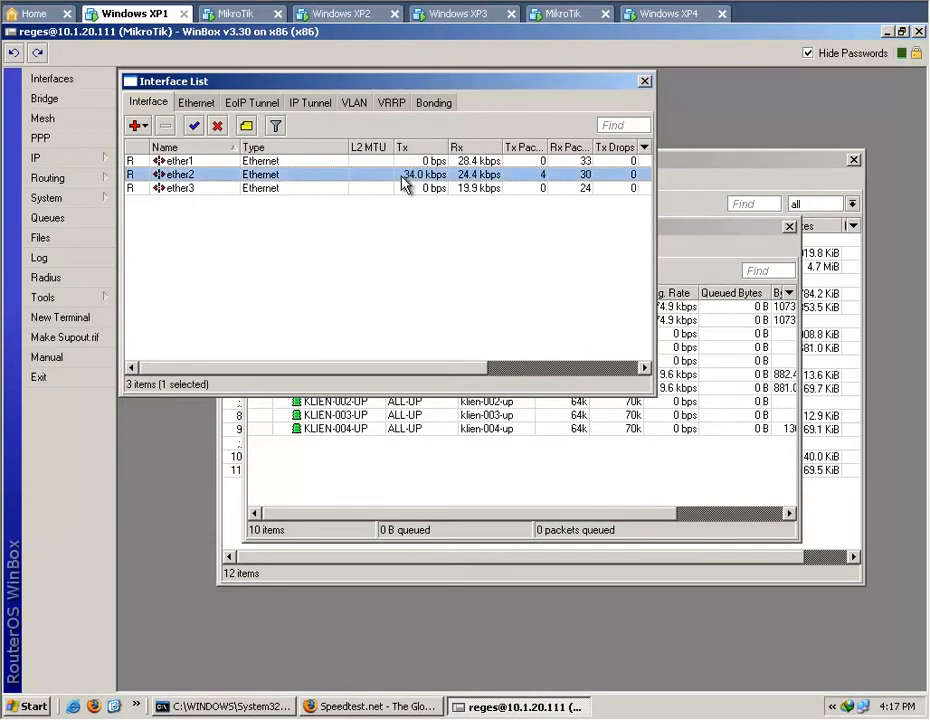
{"action": "right_click", "coordinate": [403, 177]}
{"action": "left_click", "coordinate": [457, 422]}
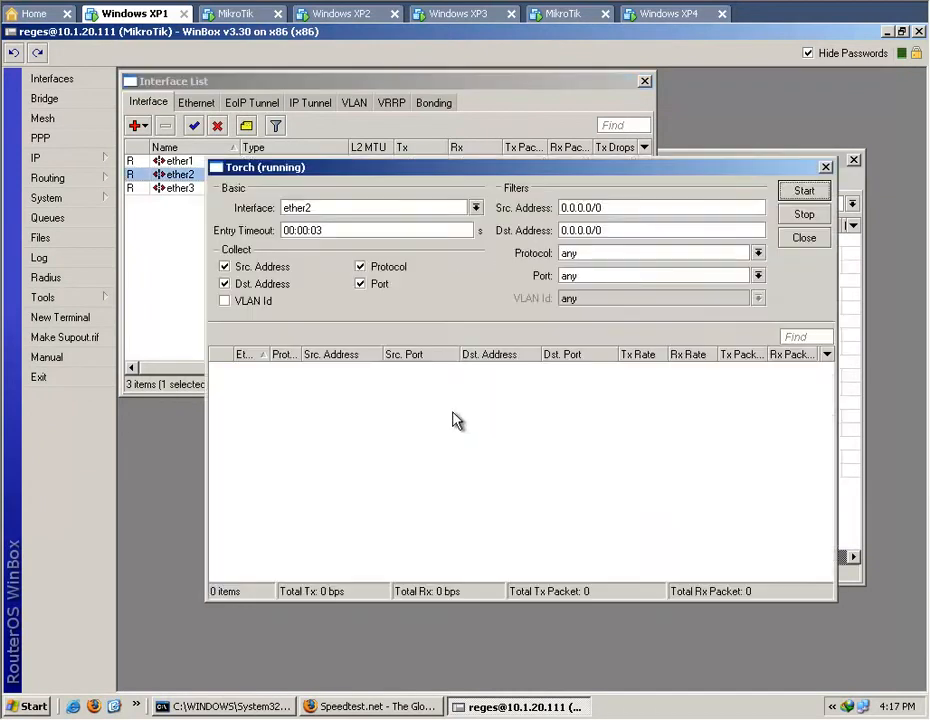
{"action": "left_click", "coordinate": [521, 410]}
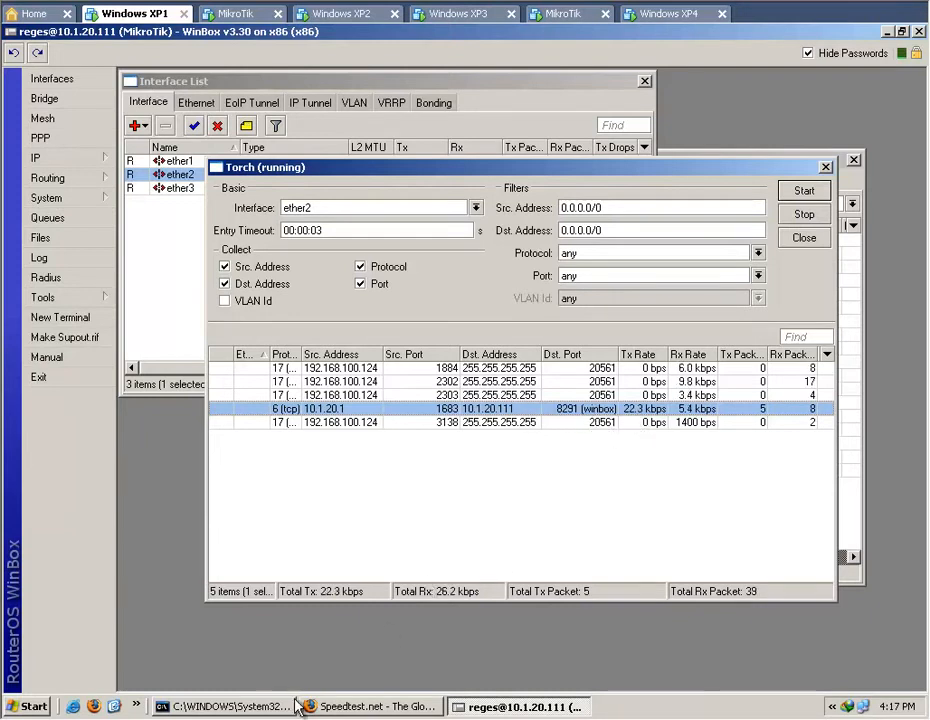
Rearrange the Firewall, Queue List and Torch windows to show the mangle rules above Torch's traffic list, with the winbox connection on port 8291 selected.
{"action": "left_click", "coordinate": [855, 505]}
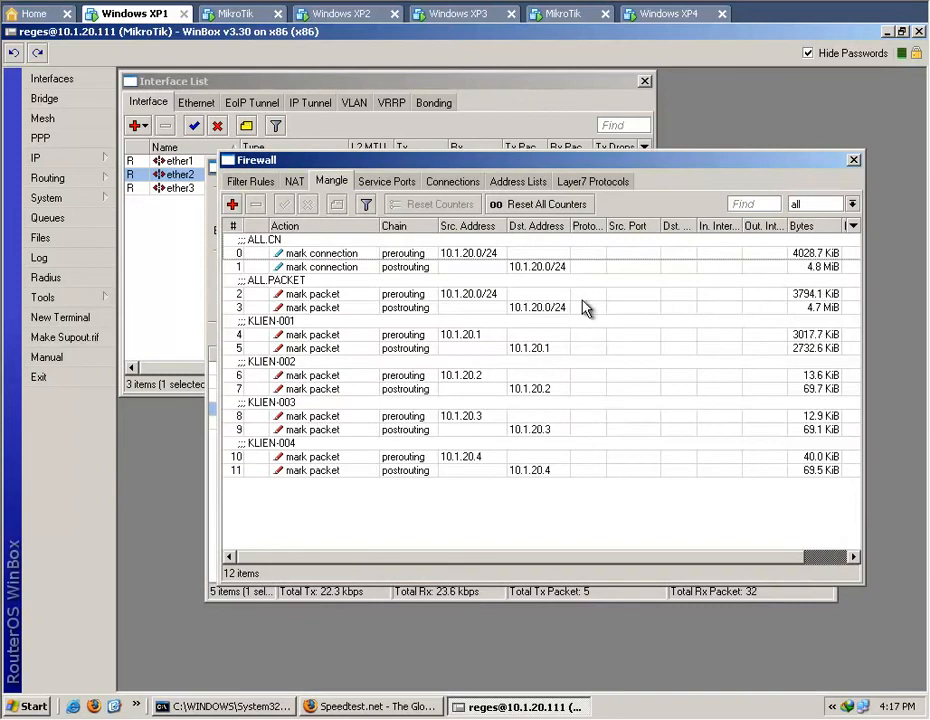
{"action": "left_click_drag", "start_coordinate": [590, 163], "coordinate": [591, 163]}
{"action": "left_click_drag", "start_coordinate": [326, 167], "coordinate": [317, 243]}
{"action": "left_click", "coordinate": [47, 217]}
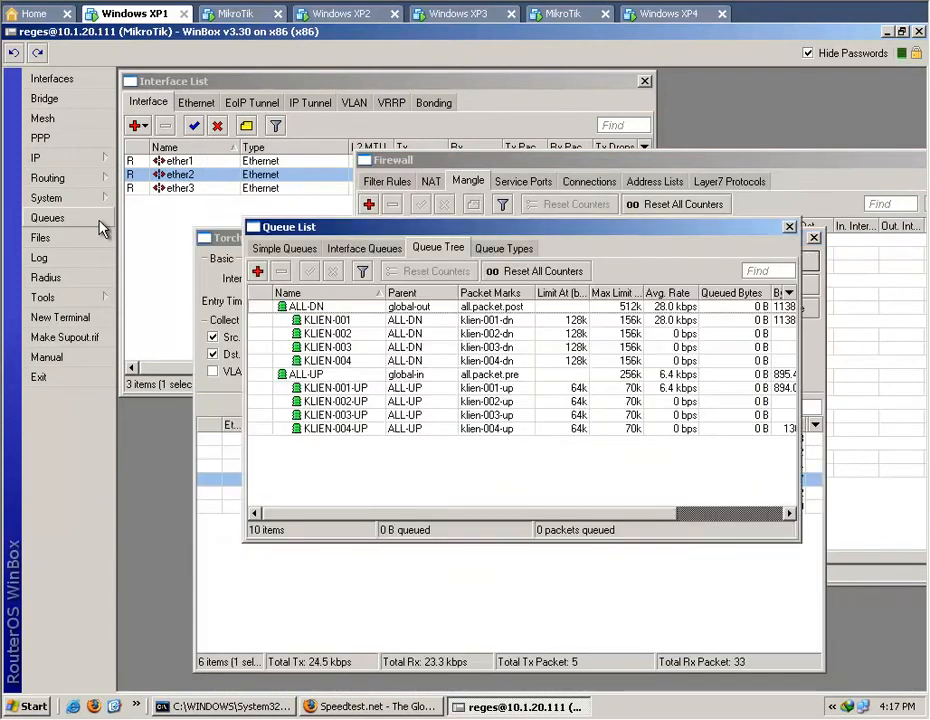
{"action": "left_click_drag", "start_coordinate": [644, 245], "coordinate": [505, 233]}
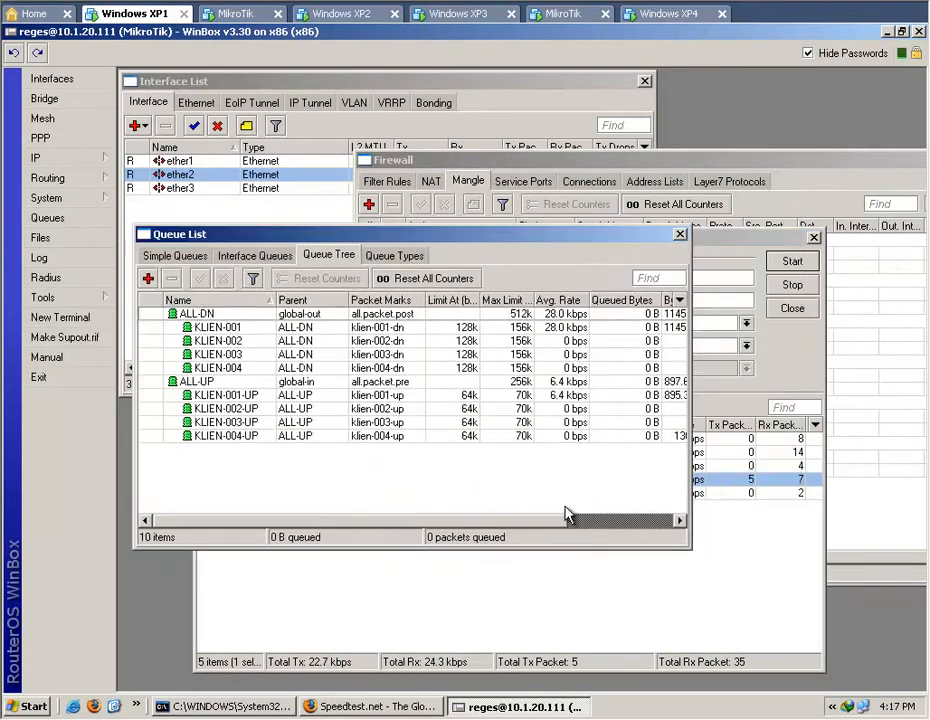
{"action": "left_click", "coordinate": [614, 585]}
{"action": "left_click_drag", "start_coordinate": [617, 256], "coordinate": [680, 371]}
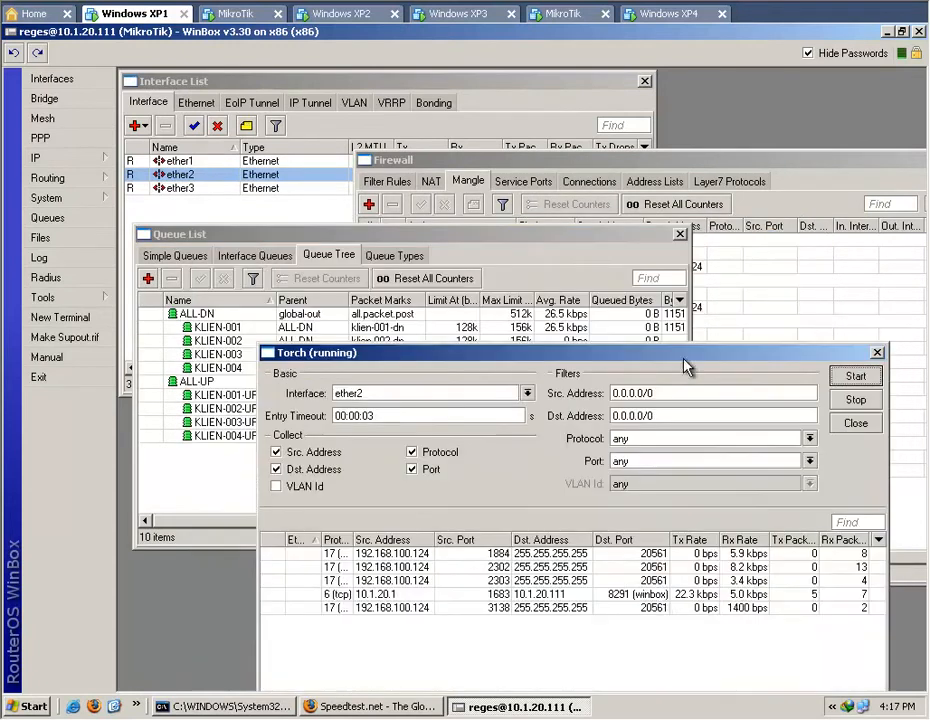
{"action": "left_click", "coordinate": [622, 594]}
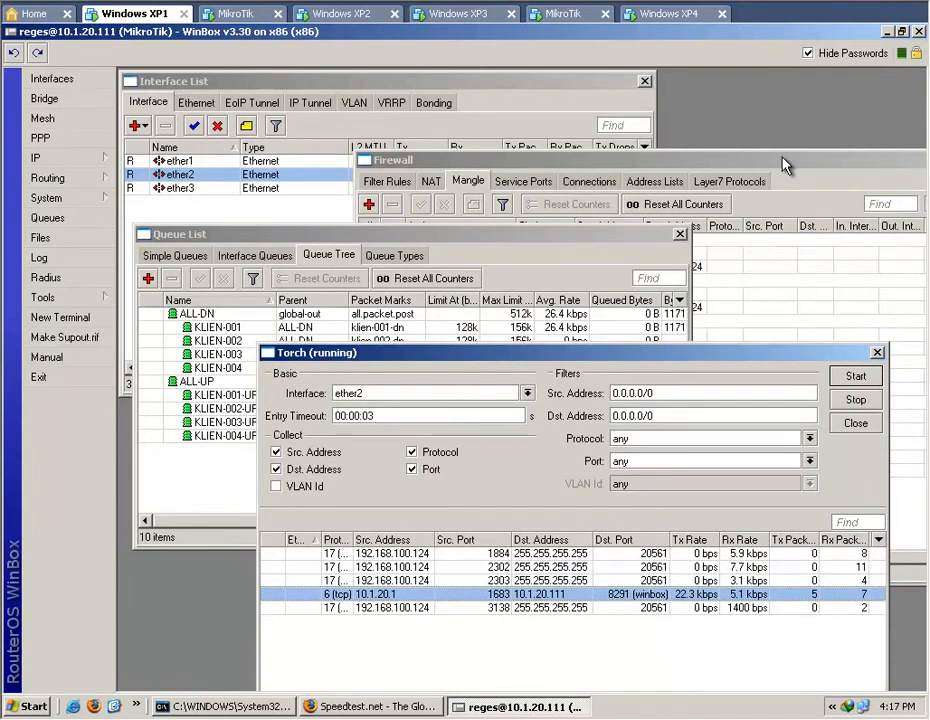
{"action": "left_click_drag", "start_coordinate": [783, 162], "coordinate": [715, 94]}
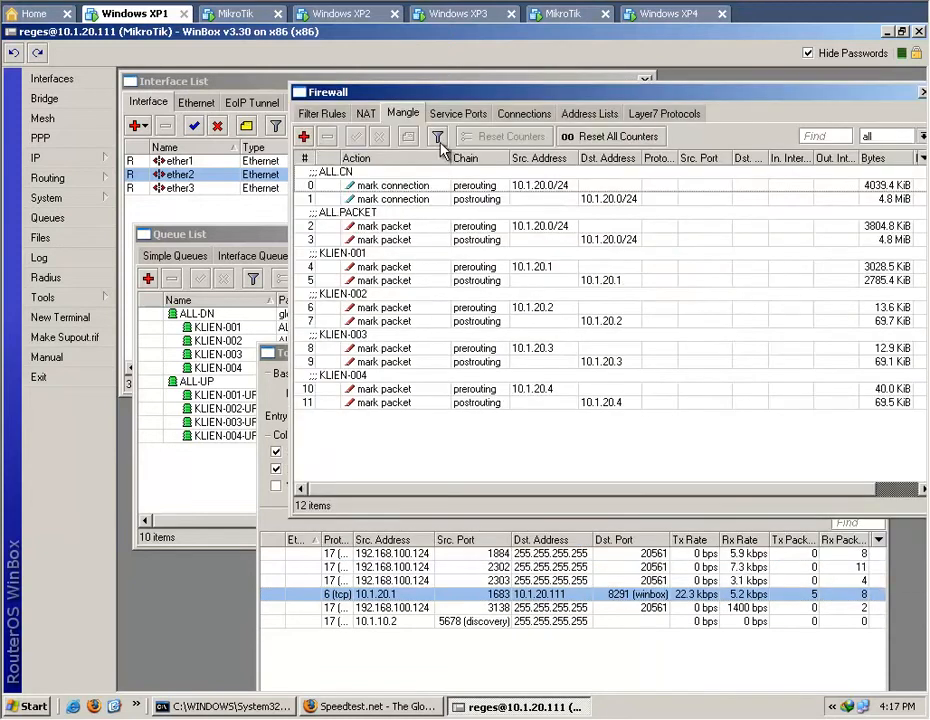
Start a new mangle rule in the prerouting chain matching protocol 6 (tcp) with destination port 8291.
{"action": "left_click", "coordinate": [304, 141]}
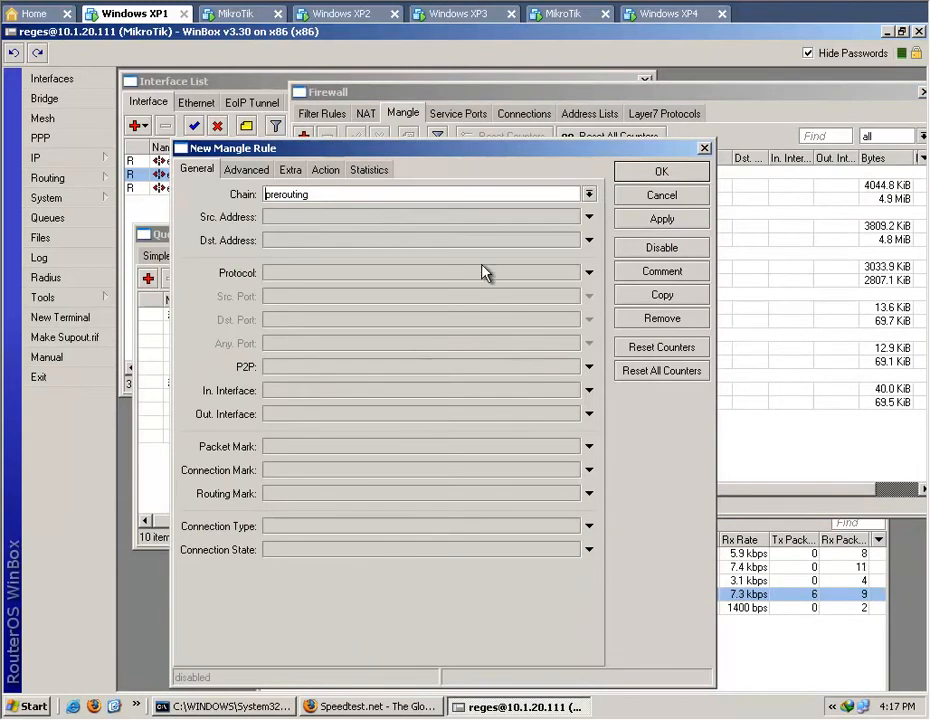
{"action": "left_click", "coordinate": [590, 274]}
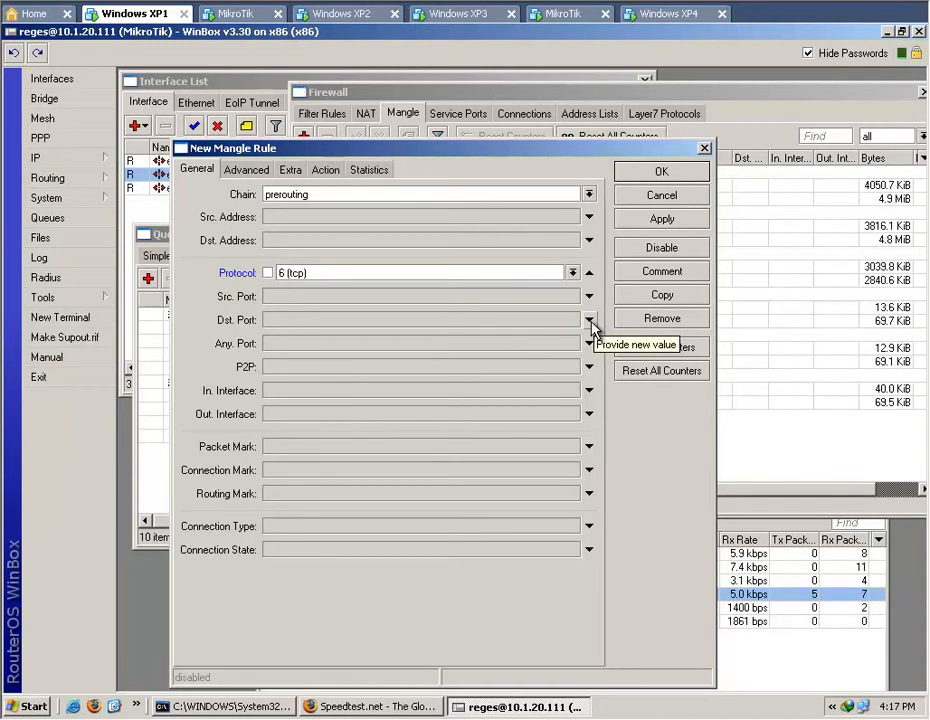
{"action": "left_click", "coordinate": [591, 321]}
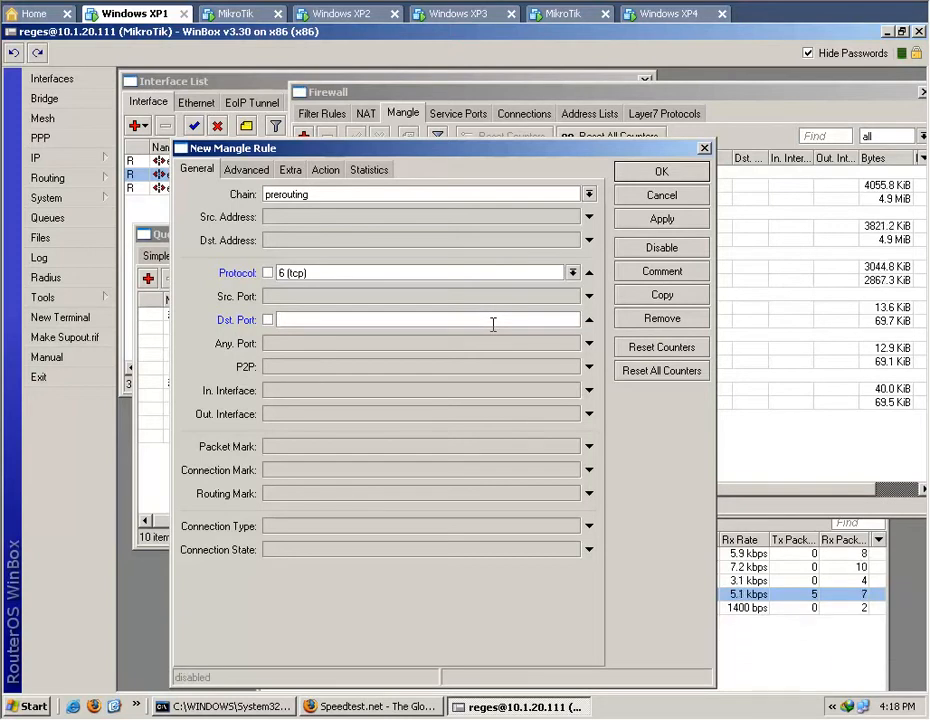
{"action": "type", "text": "8291"}
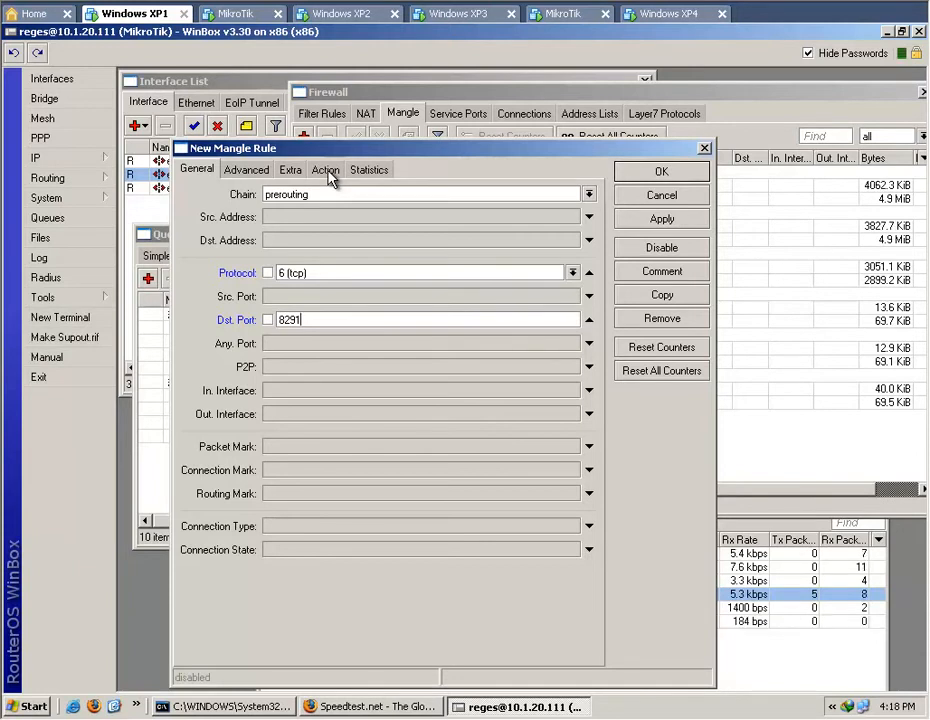
Set the prerouting rule's action to mark packet with new packet mark winbox and passthrough off, and save the rule.
{"action": "left_click", "coordinate": [326, 170]}
{"action": "left_click", "coordinate": [588, 194]}
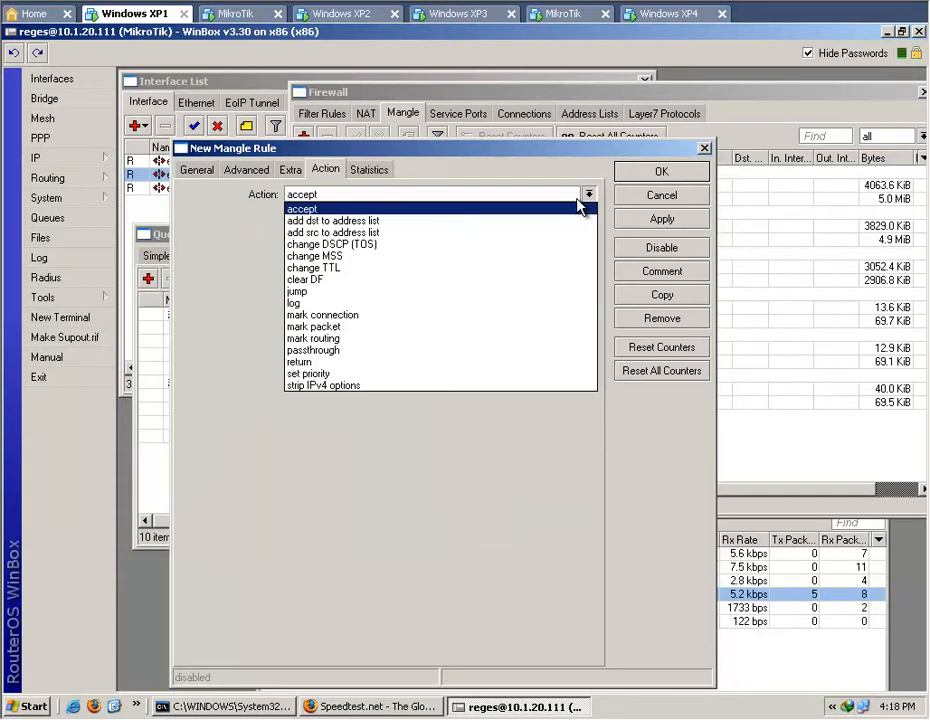
{"action": "left_click", "coordinate": [518, 330]}
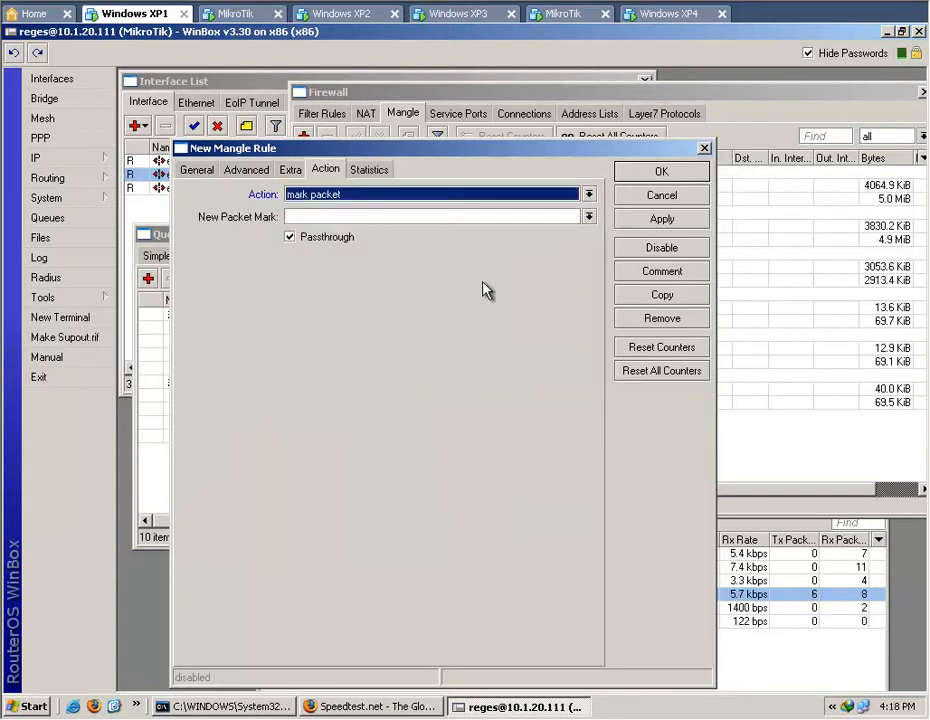
{"action": "left_click", "coordinate": [330, 240]}
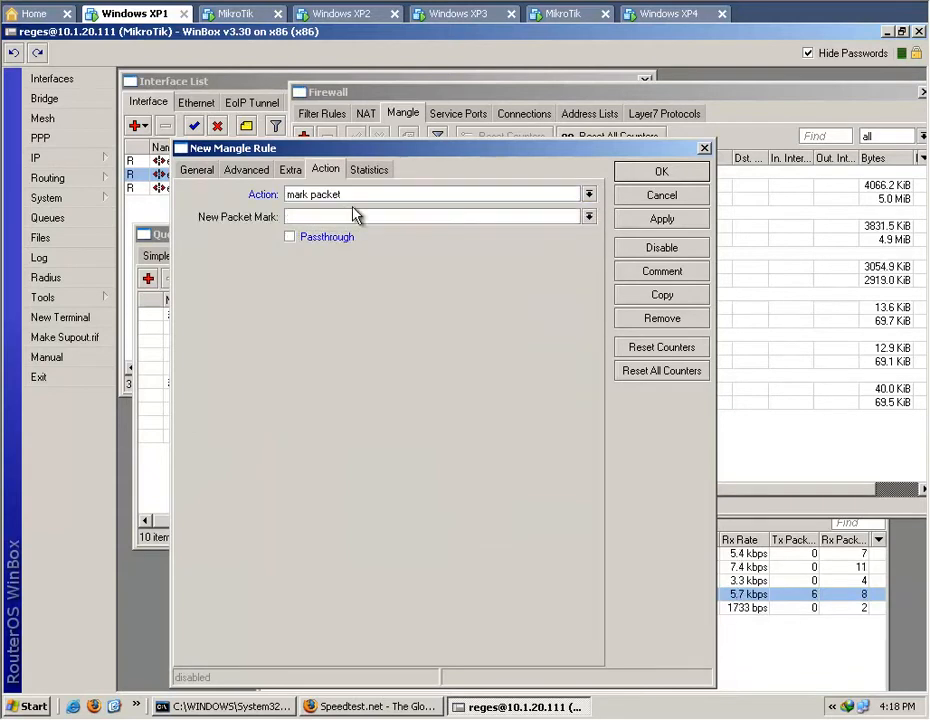
{"action": "left_click", "coordinate": [352, 215]}
{"action": "type", "text": "w"}
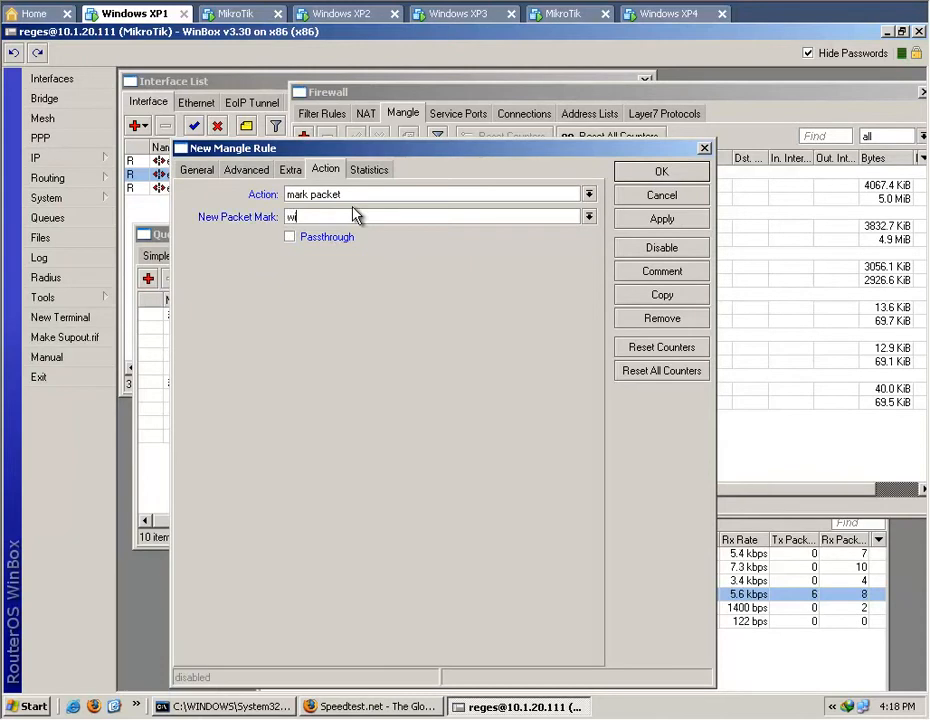
{"action": "type", "text": "inbox"}
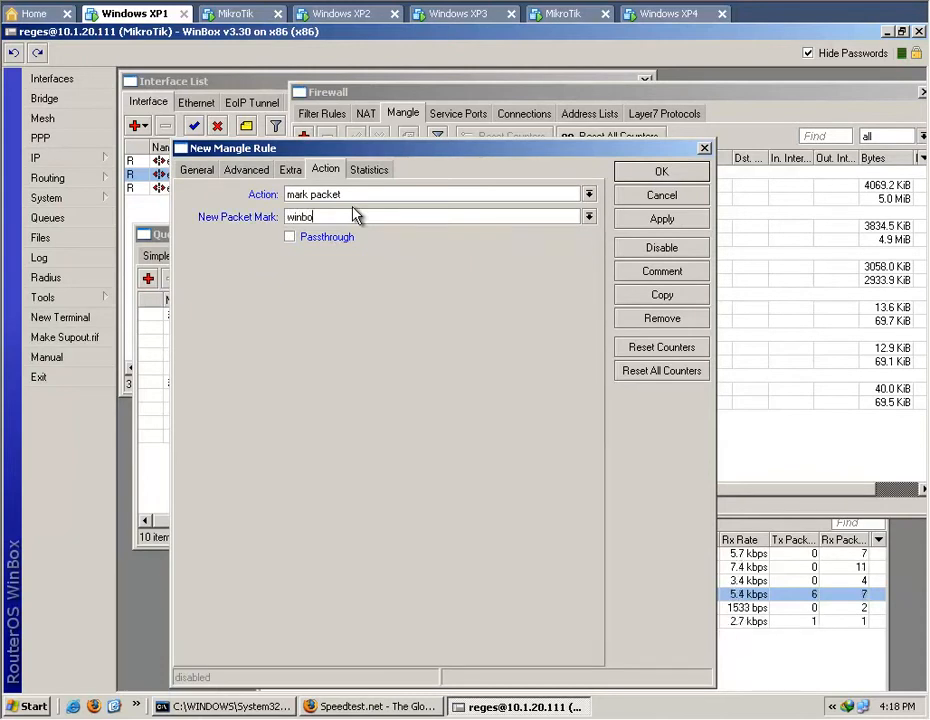
{"action": "left_click", "coordinate": [665, 224]}
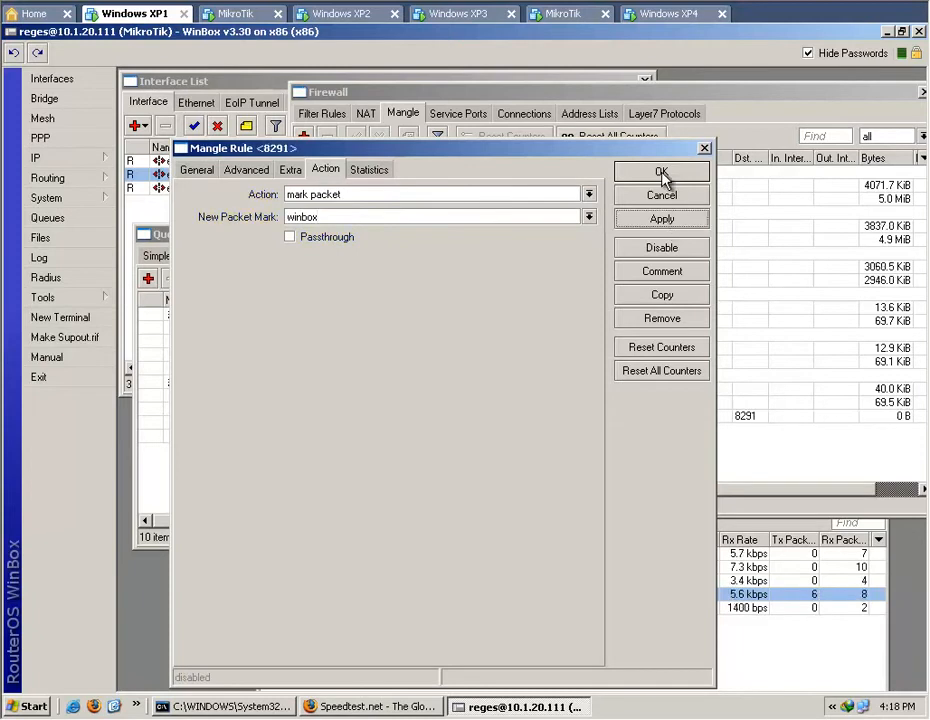
{"action": "left_click", "coordinate": [662, 173]}
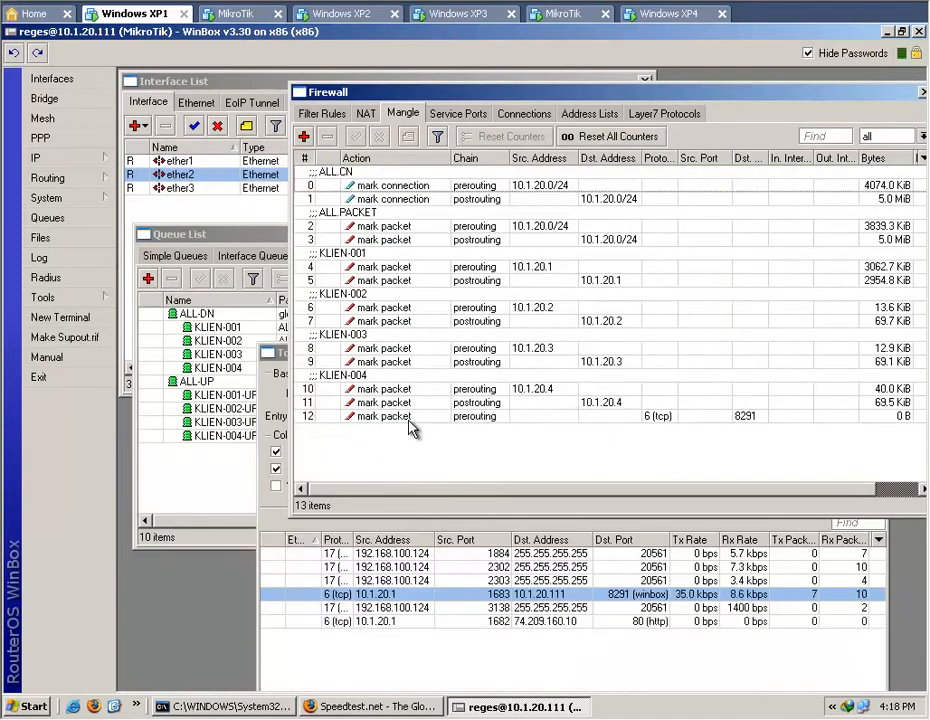
Add the comment "Bypass winbox" to the prerouting mangle rule for port 8291.
{"action": "double_click", "coordinate": [410, 428]}
{"action": "left_click", "coordinate": [668, 274]}
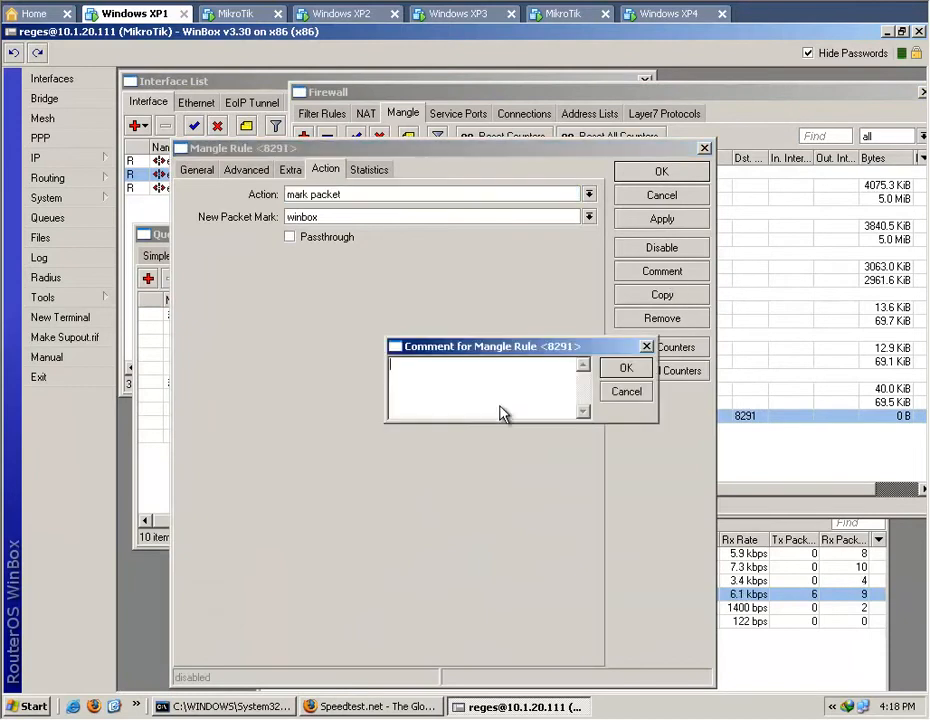
{"action": "type", "text": "Bypass "}
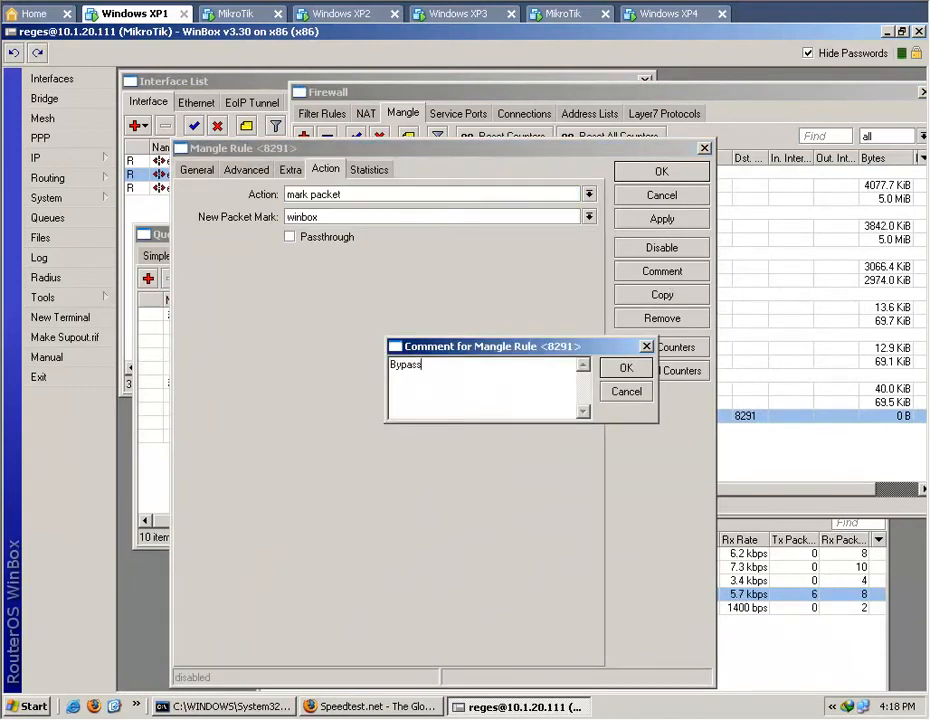
{"action": "type", "text": "winb"}
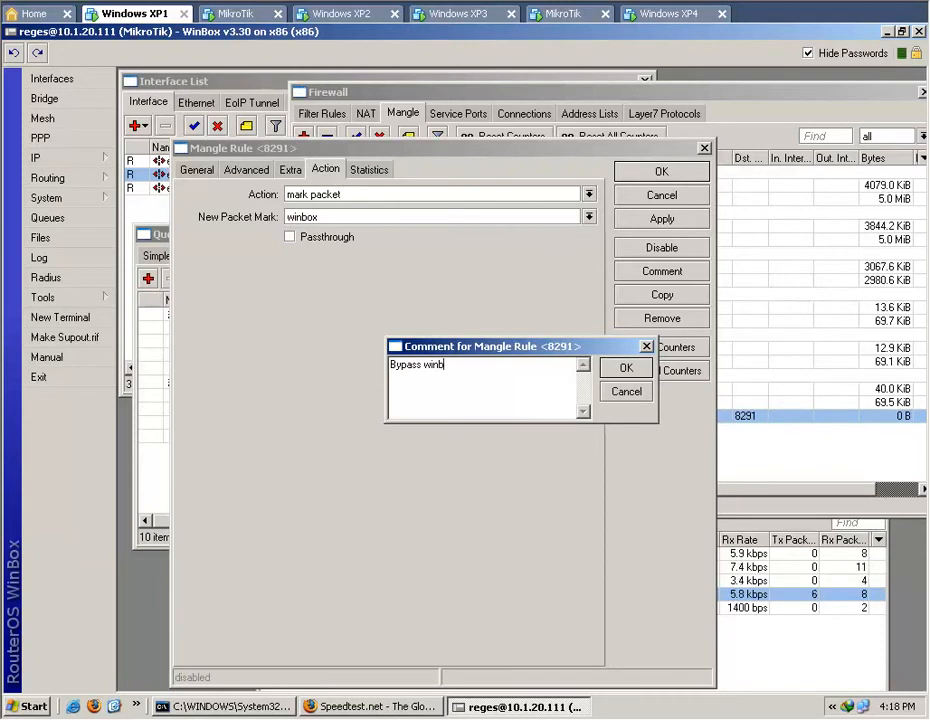
{"action": "type", "text": "ox"}
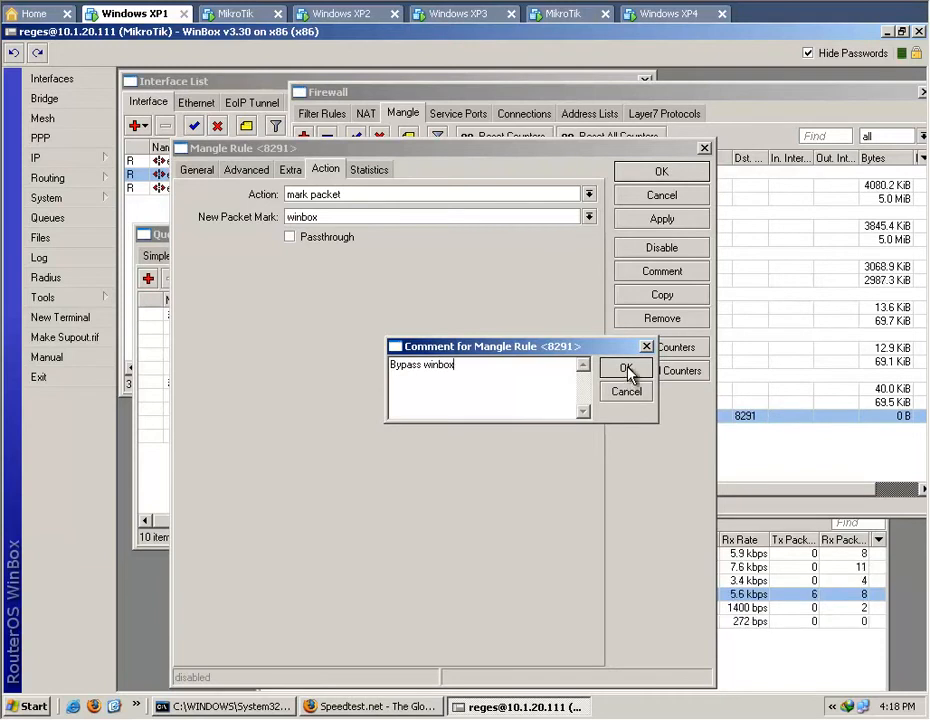
{"action": "left_click", "coordinate": [630, 372]}
{"action": "left_click", "coordinate": [652, 178]}
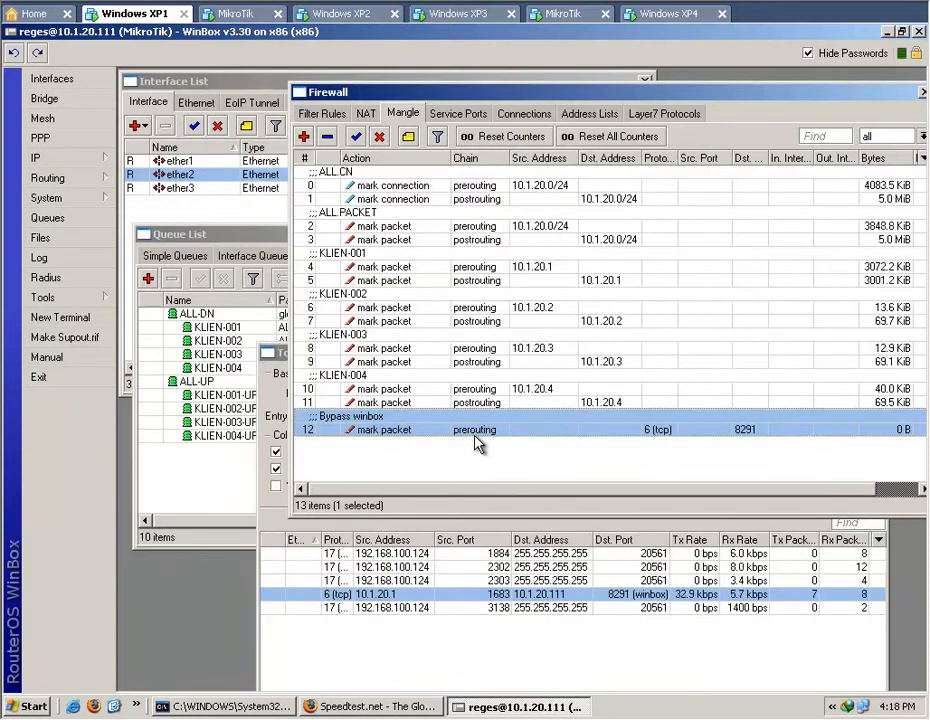
Start another mangle rule in the postrouting chain matching protocol 6 (tcp) with source port 8291.
{"action": "left_click", "coordinate": [305, 140]}
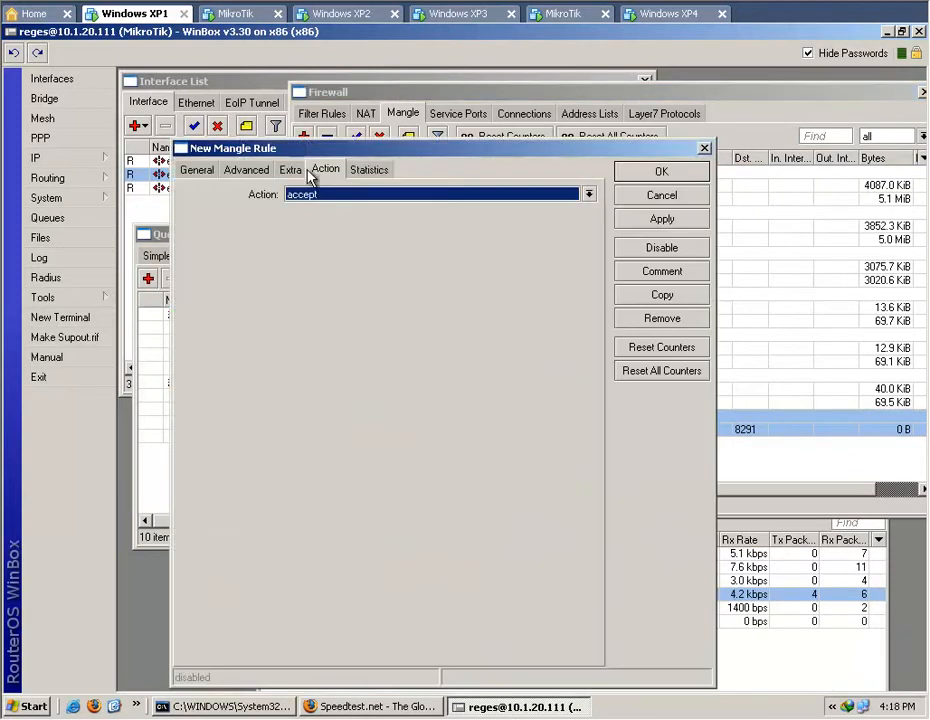
{"action": "left_click", "coordinate": [198, 169]}
{"action": "left_click", "coordinate": [589, 194]}
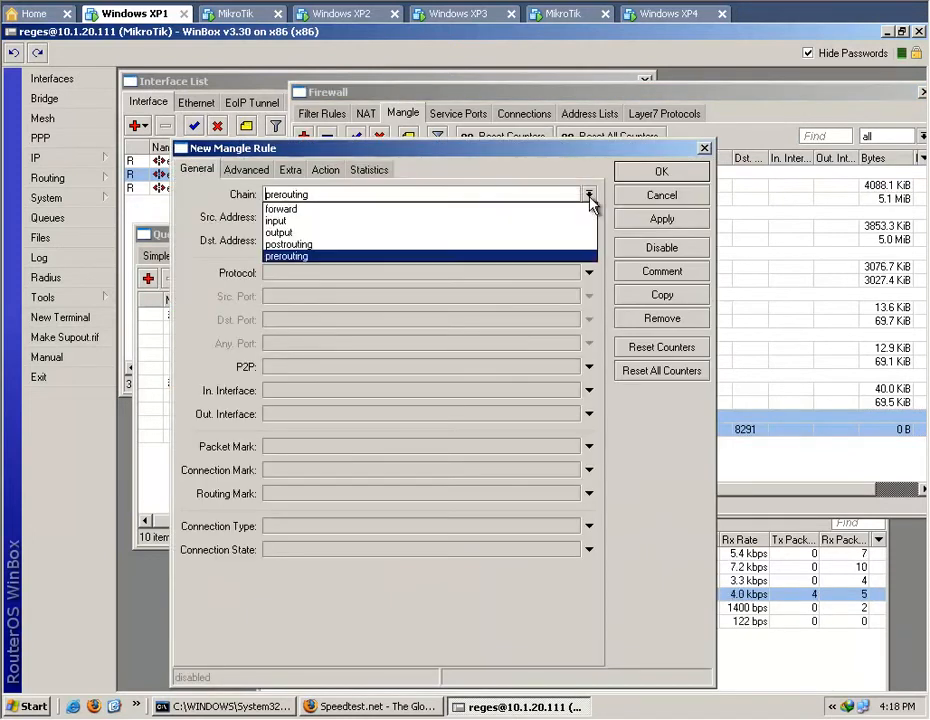
{"action": "left_click", "coordinate": [557, 254]}
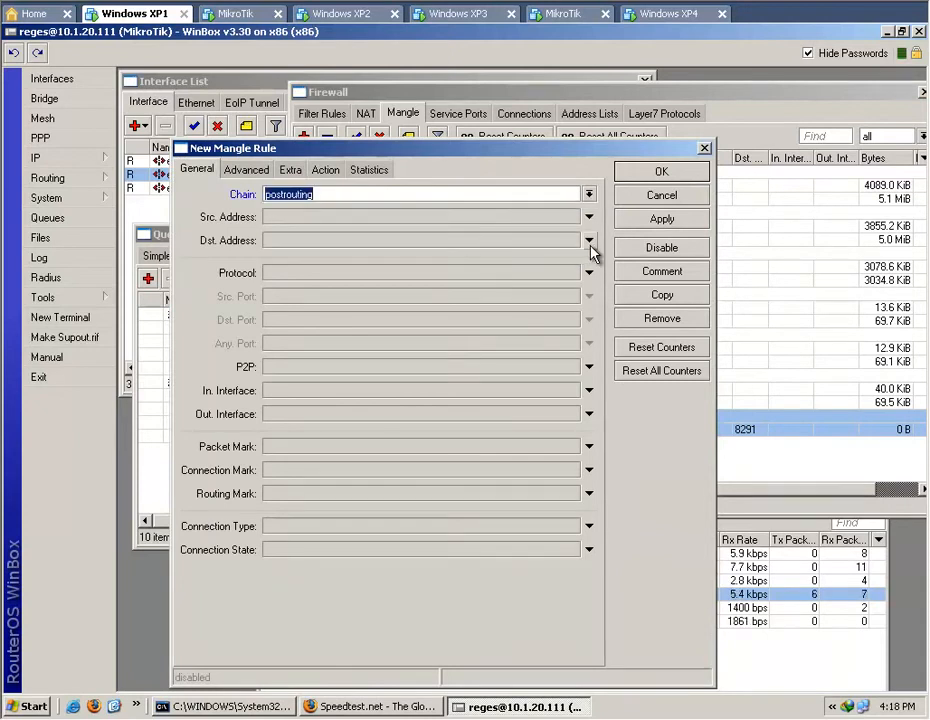
{"action": "left_click", "coordinate": [589, 272]}
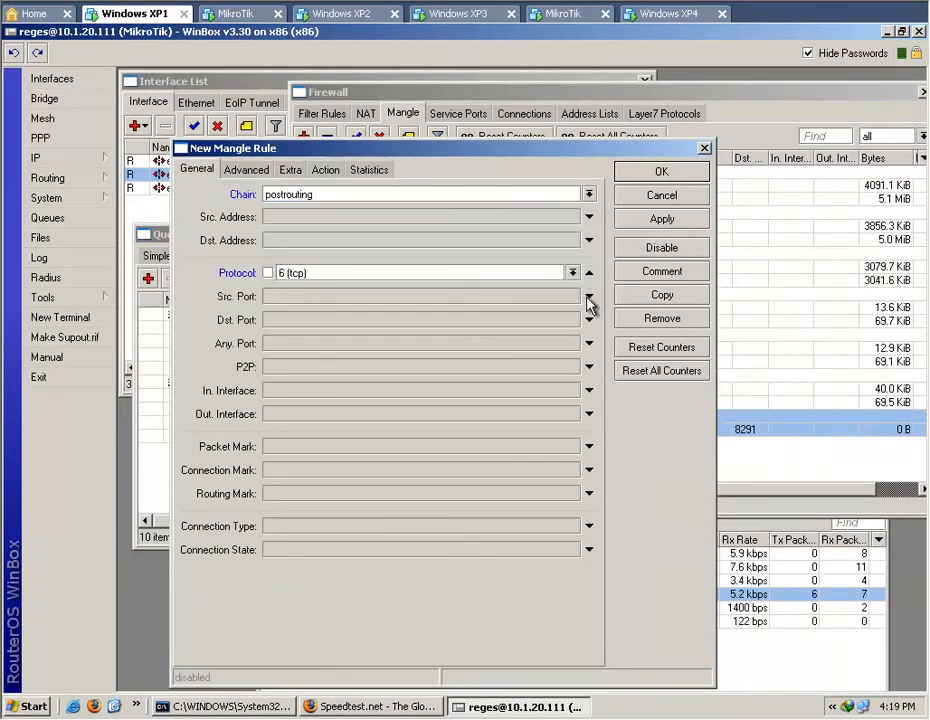
{"action": "left_click", "coordinate": [588, 297]}
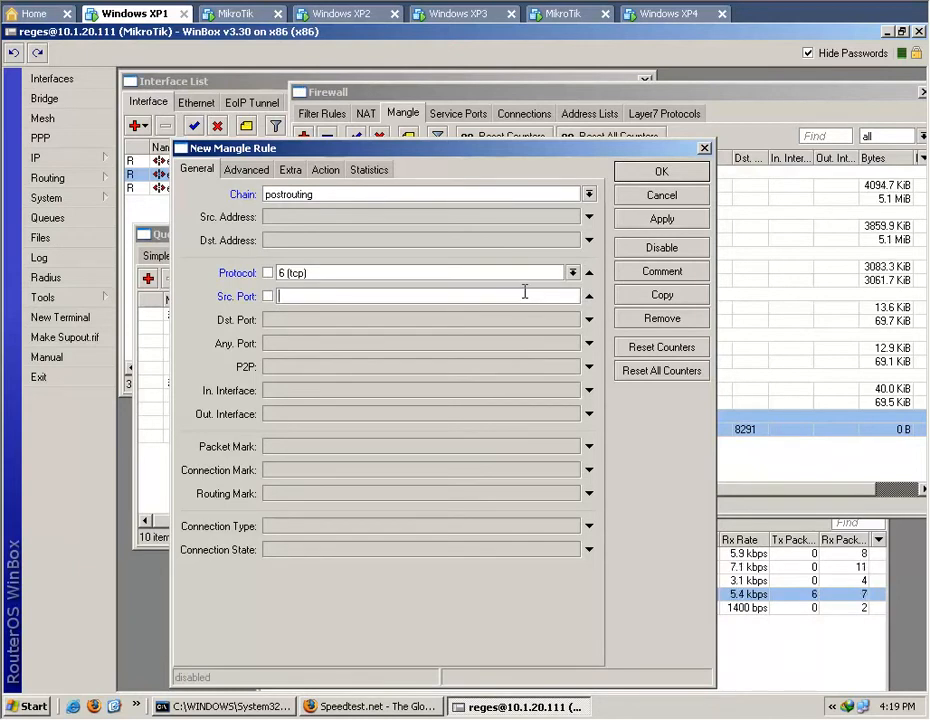
{"action": "type", "text": "291"}
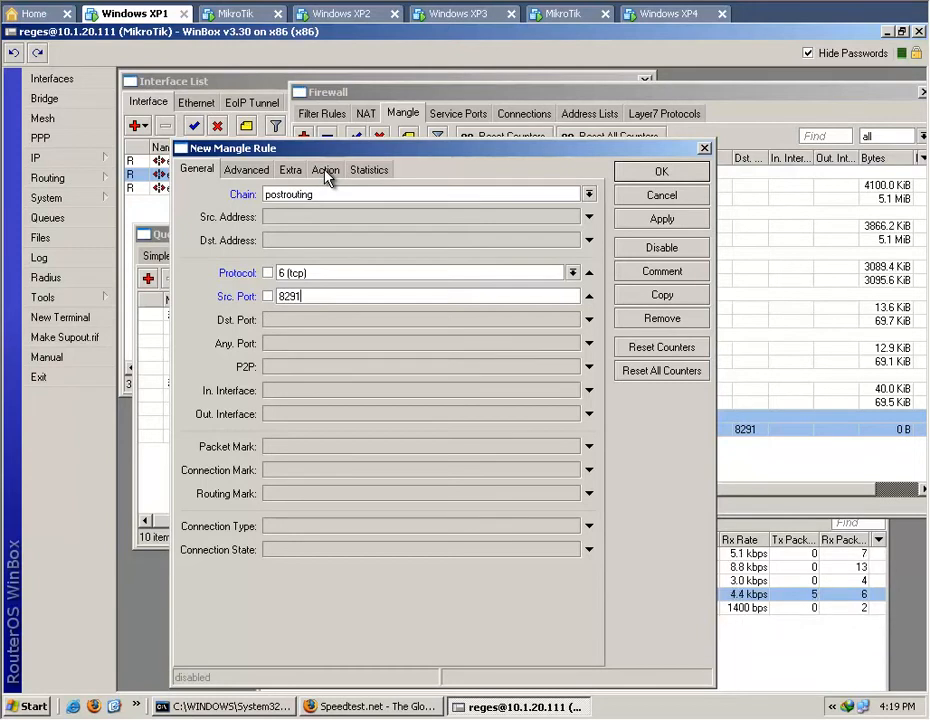
Set the postrouting rule's action to mark packet with new packet mark winbox and passthrough off, and save the rule.
{"action": "left_click", "coordinate": [324, 173]}
{"action": "left_click", "coordinate": [589, 194]}
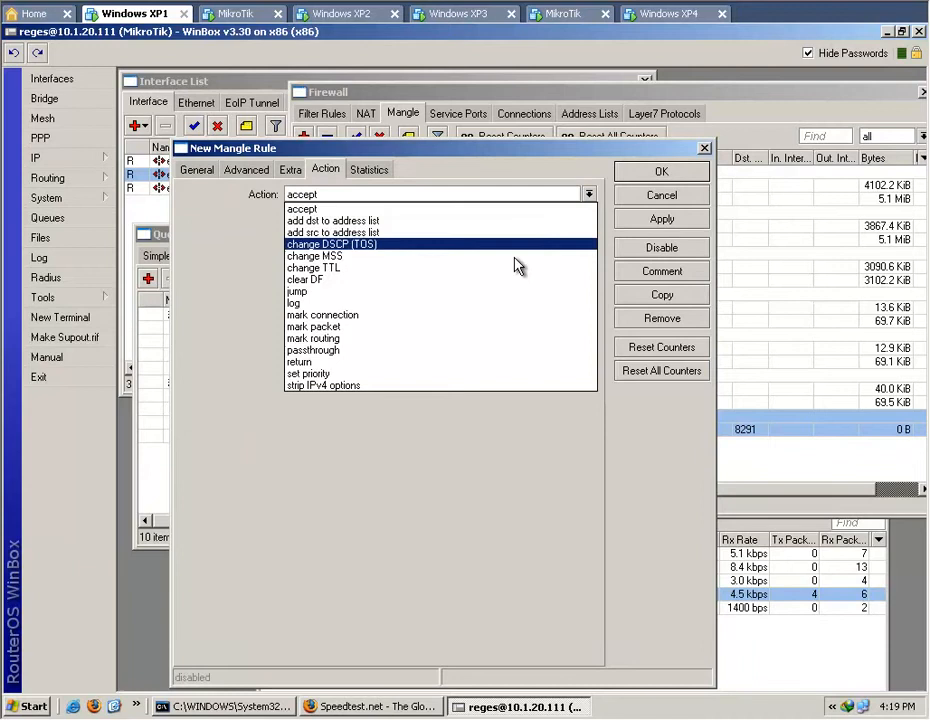
{"action": "left_click", "coordinate": [452, 327]}
{"action": "left_click", "coordinate": [350, 238]}
{"action": "left_click", "coordinate": [333, 216]}
{"action": "type", "text": "winbox"}
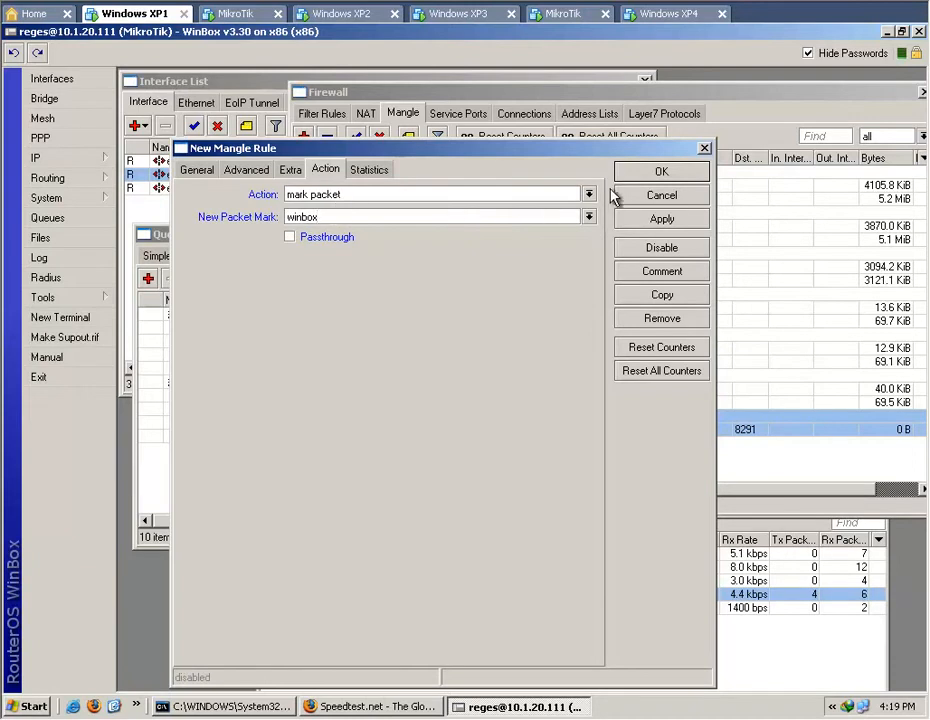
{"action": "left_click", "coordinate": [630, 174]}
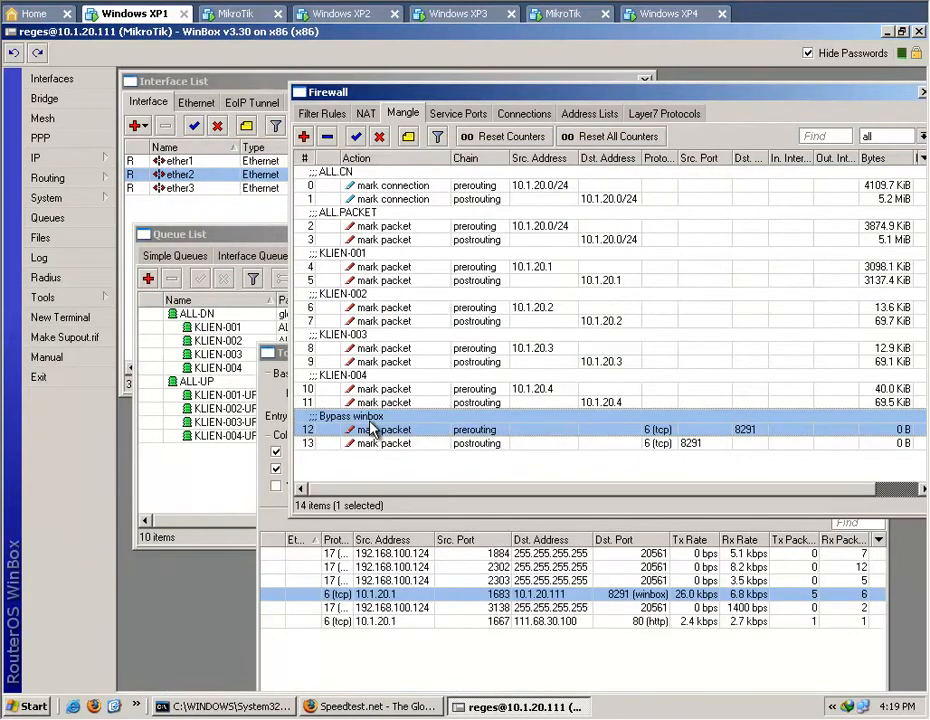
Examine the general and action settings of the KLIEN-001 prerouting mangle rule for comparison with the winbox rules.
{"action": "left_click", "coordinate": [415, 444], "text": "shift"}
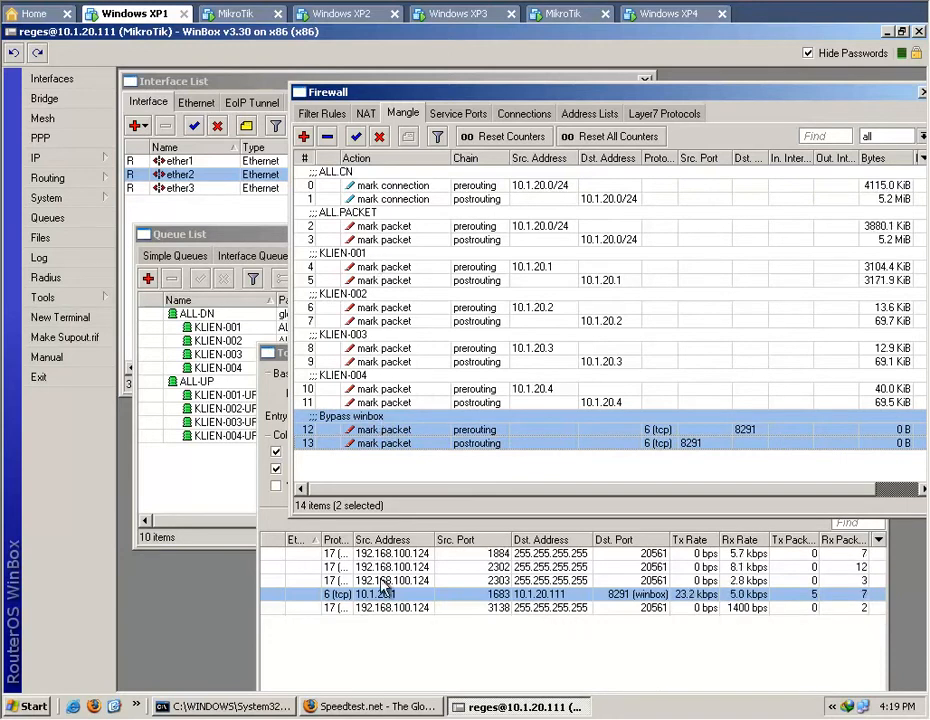
{"action": "left_click", "coordinate": [388, 266]}
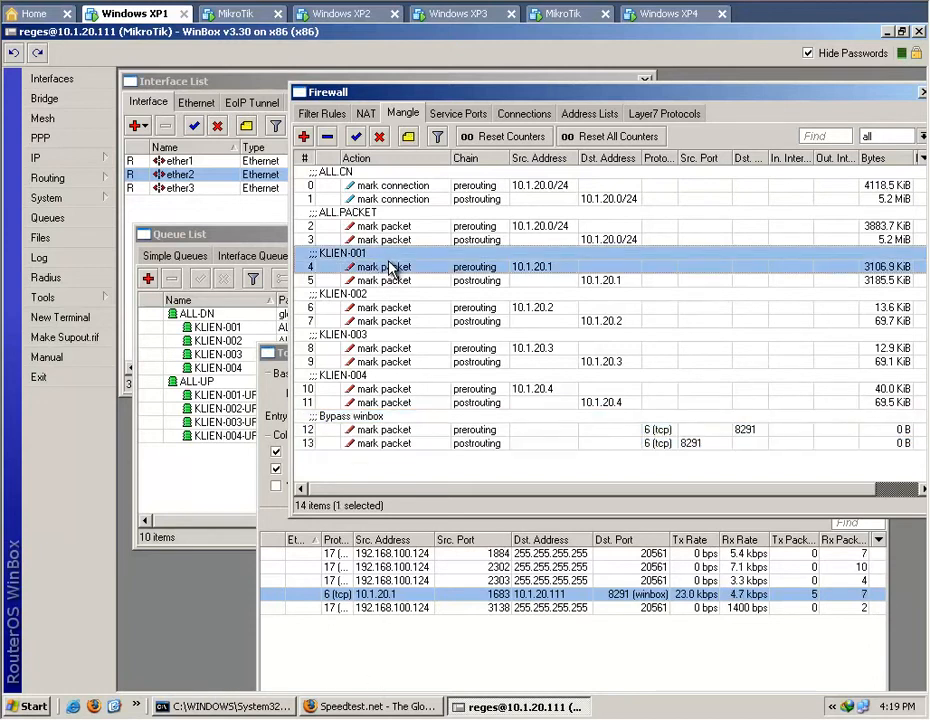
{"action": "double_click", "coordinate": [388, 266]}
{"action": "left_click", "coordinate": [212, 171]}
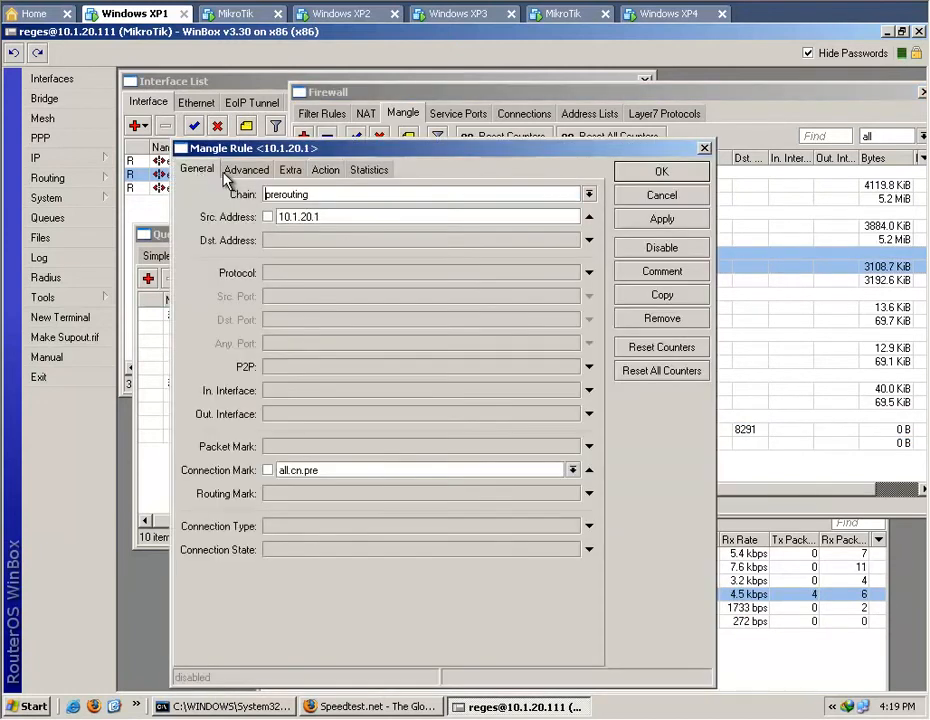
{"action": "left_click", "coordinate": [326, 170]}
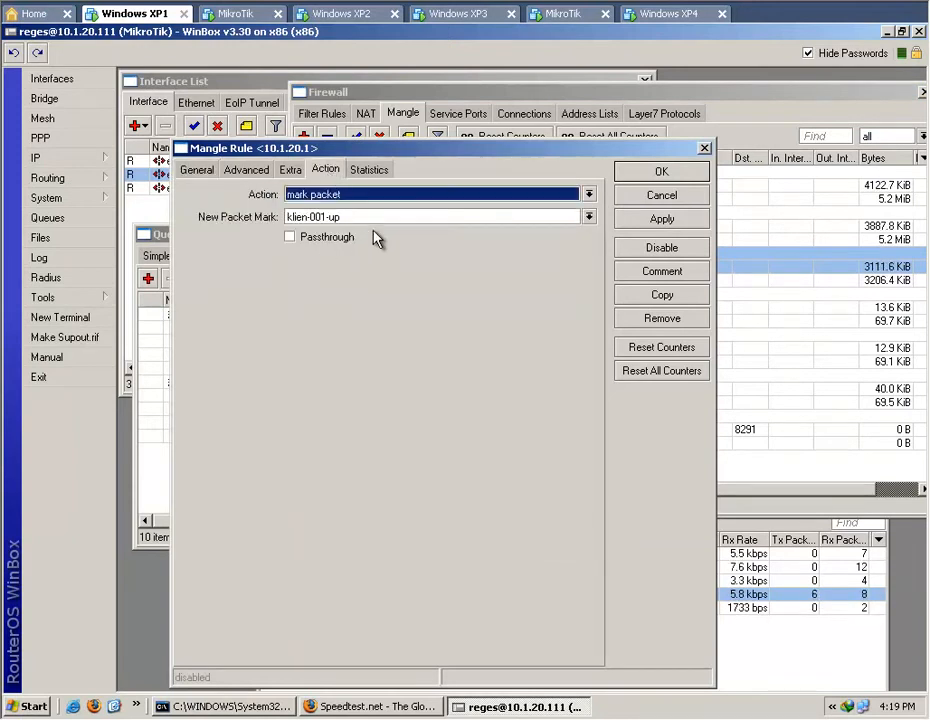
{"action": "left_click", "coordinate": [643, 199]}
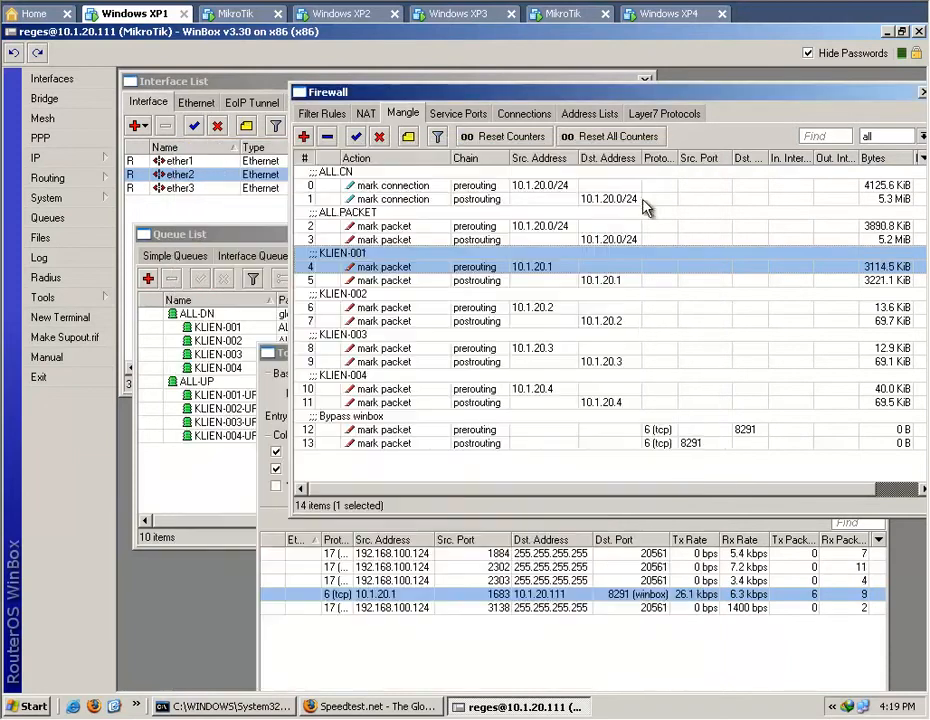
Move both Bypass winbox rules above ALL.CN to the start of the mangle list, and check the queue tree's rates.
{"action": "left_click", "coordinate": [656, 430]}
{"action": "left_click", "coordinate": [656, 443]}
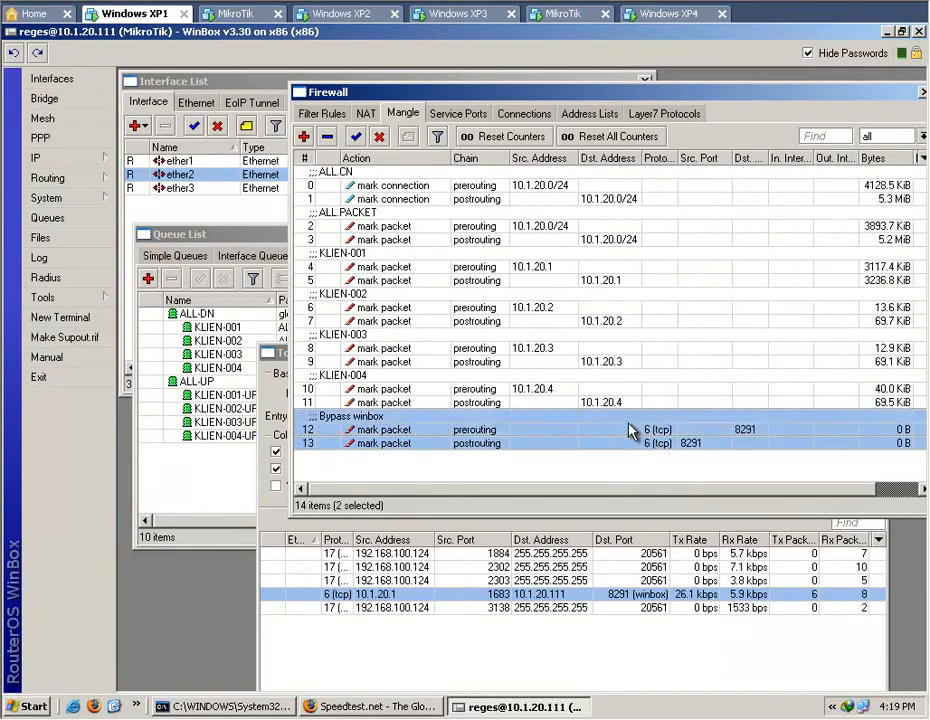
{"action": "left_click", "coordinate": [440, 428], "text": "ctrl"}
{"action": "left_click_drag", "start_coordinate": [440, 428], "coordinate": [440, 183]}
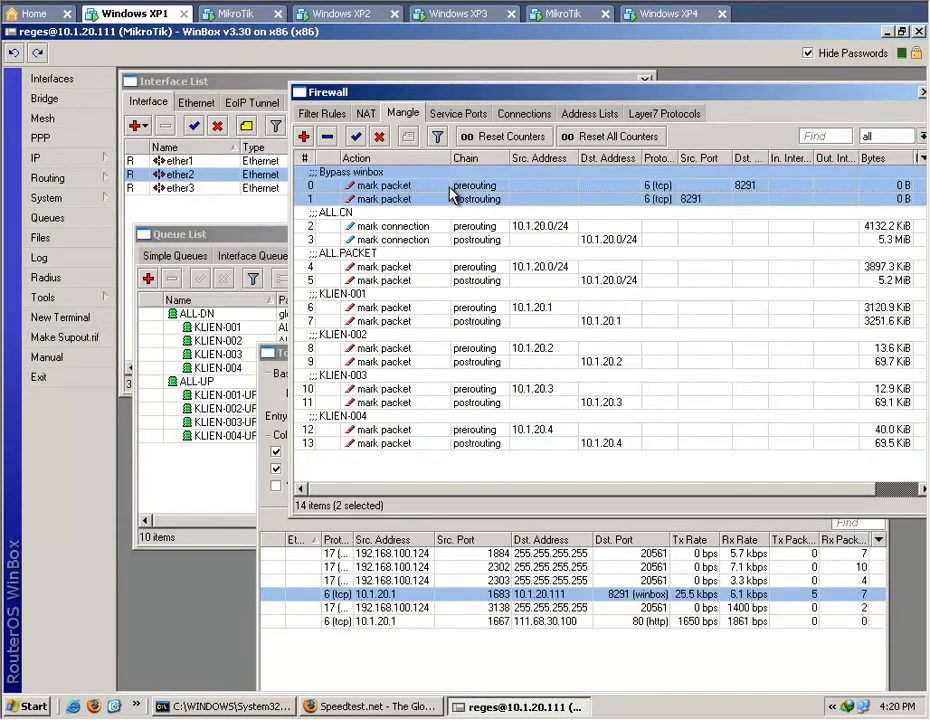
{"action": "left_click", "coordinate": [478, 185]}
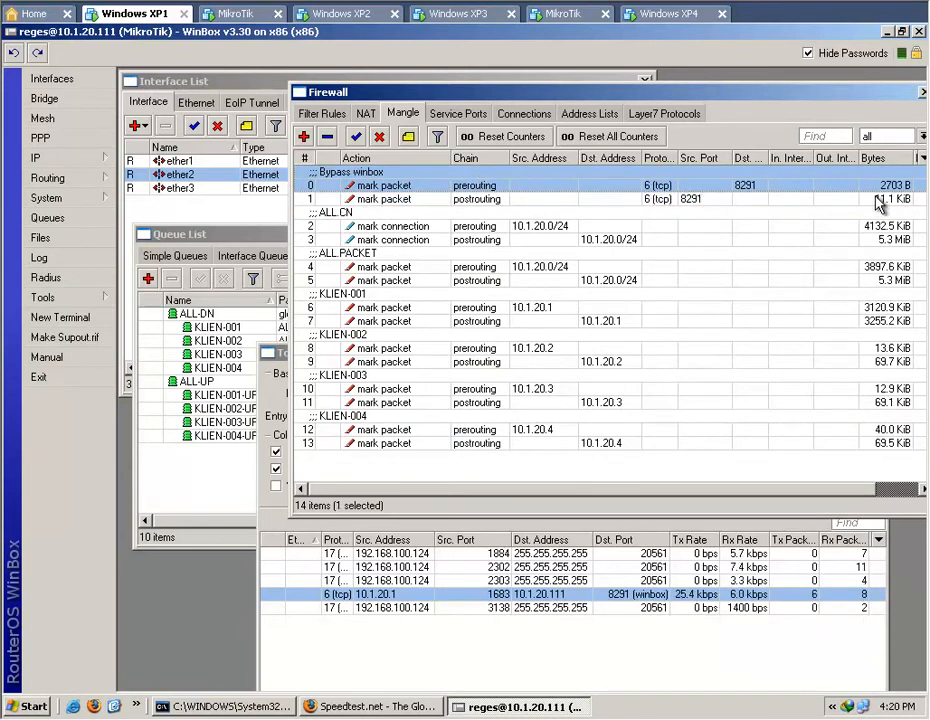
{"action": "left_click", "coordinate": [185, 493]}
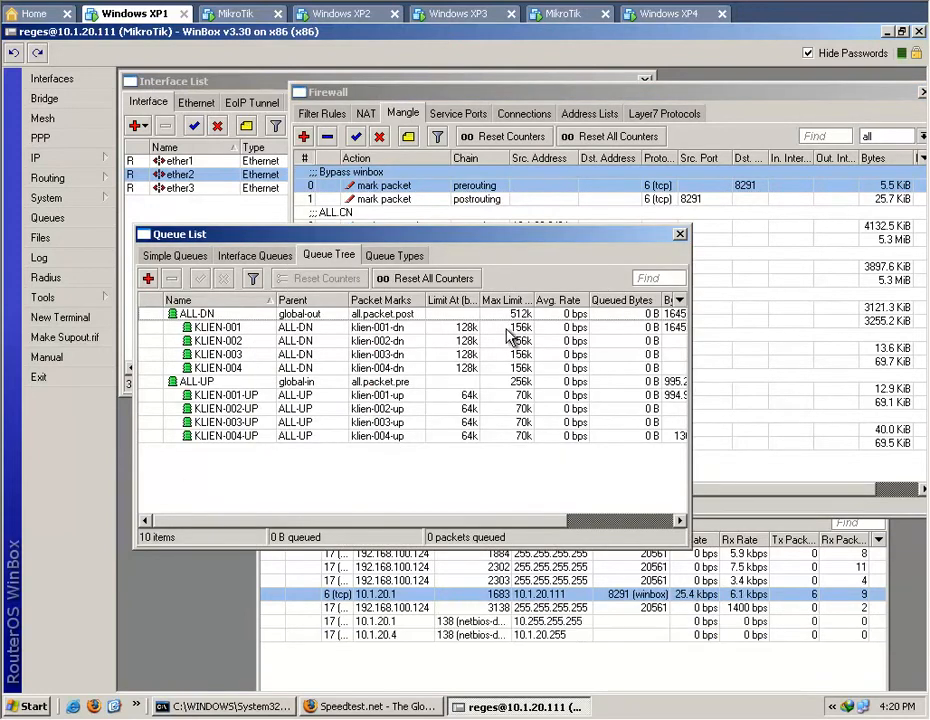
Disable both Bypass winbox mangle rules and bring the queue tree back into view.
{"action": "left_click", "coordinate": [451, 199]}
{"action": "left_click", "coordinate": [435, 183], "text": "ctrl"}
{"action": "right_click", "coordinate": [435, 183]}
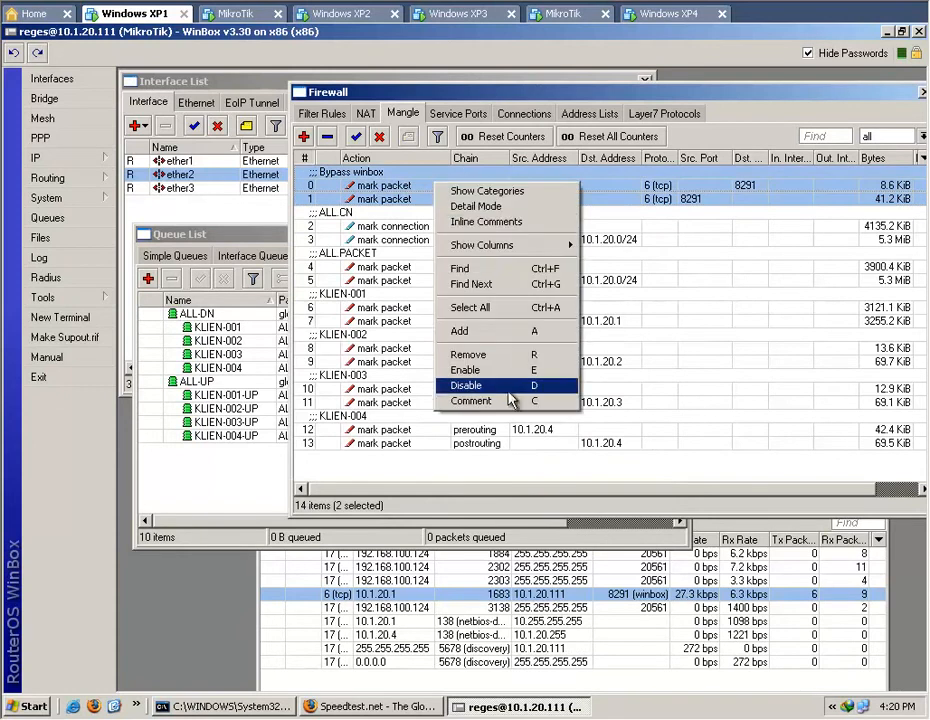
{"action": "left_click", "coordinate": [468, 385]}
{"action": "left_click", "coordinate": [250, 462]}
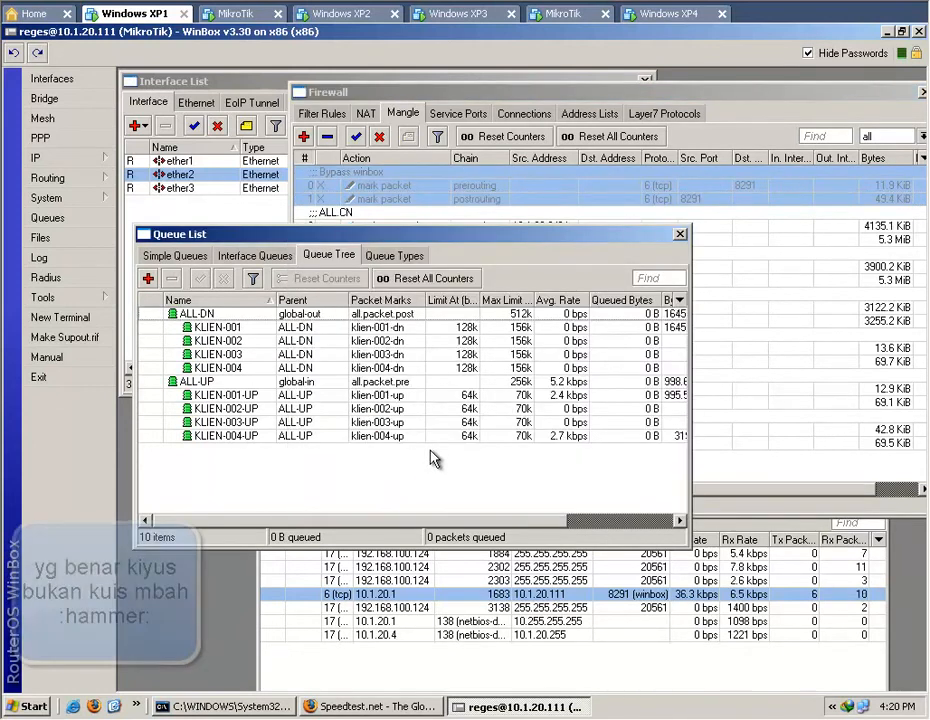
Check the average rates of the ALL-UP, ALL-DN, KLIEN-001-UP and KLIEN-001 queues while the winbox bypass is off.
{"action": "left_click", "coordinate": [528, 395]}
{"action": "left_click", "coordinate": [548, 382]}
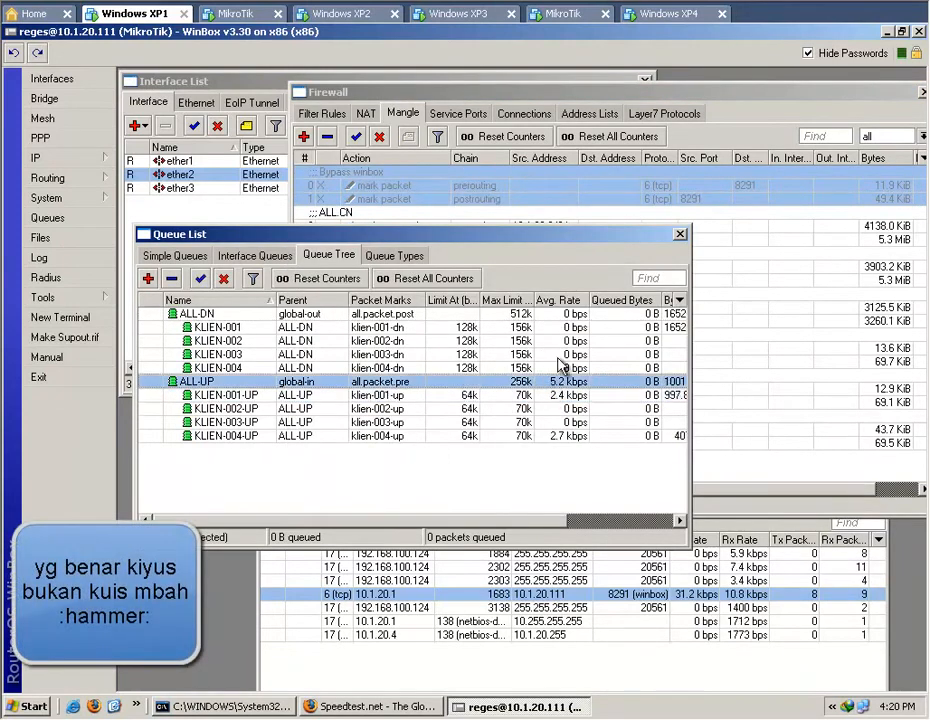
{"action": "left_click", "coordinate": [542, 315]}
{"action": "left_click", "coordinate": [560, 394]}
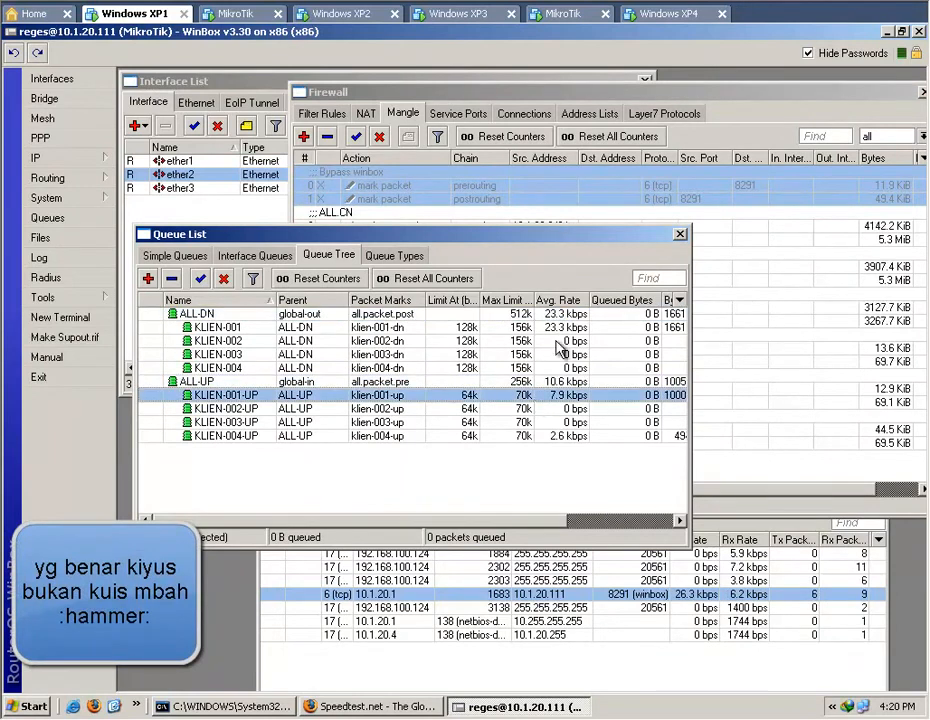
{"action": "left_click", "coordinate": [556, 327]}
{"action": "left_click", "coordinate": [558, 314]}
{"action": "left_click", "coordinate": [556, 327]}
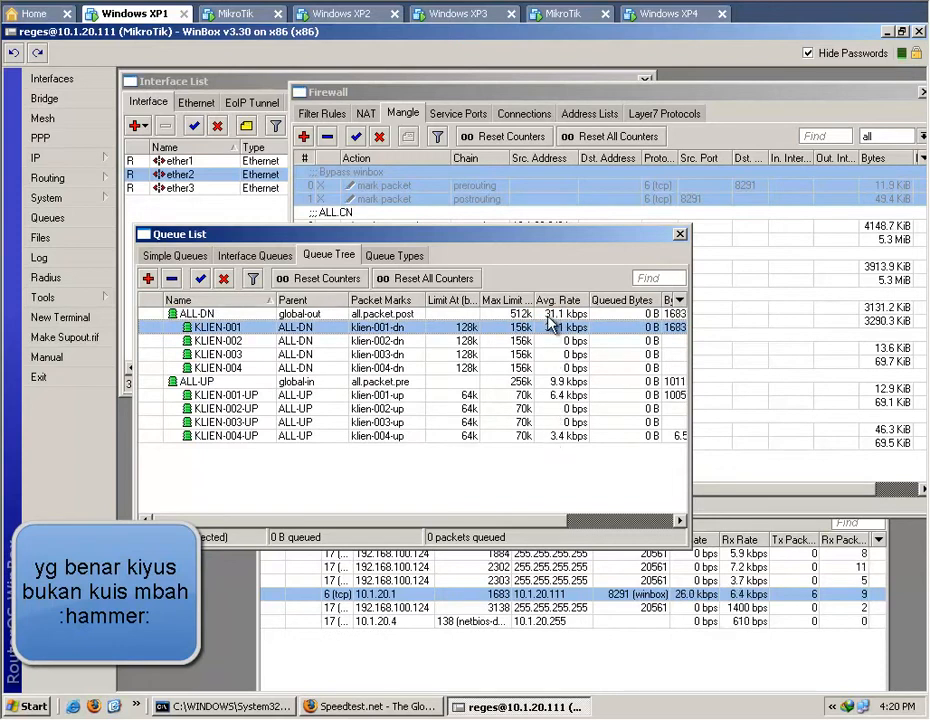
Enable both Bypass winbox mangle rules again and deselect the queue in the queue tree.
{"action": "right_click", "coordinate": [505, 183]}
{"action": "left_click", "coordinate": [560, 376]}
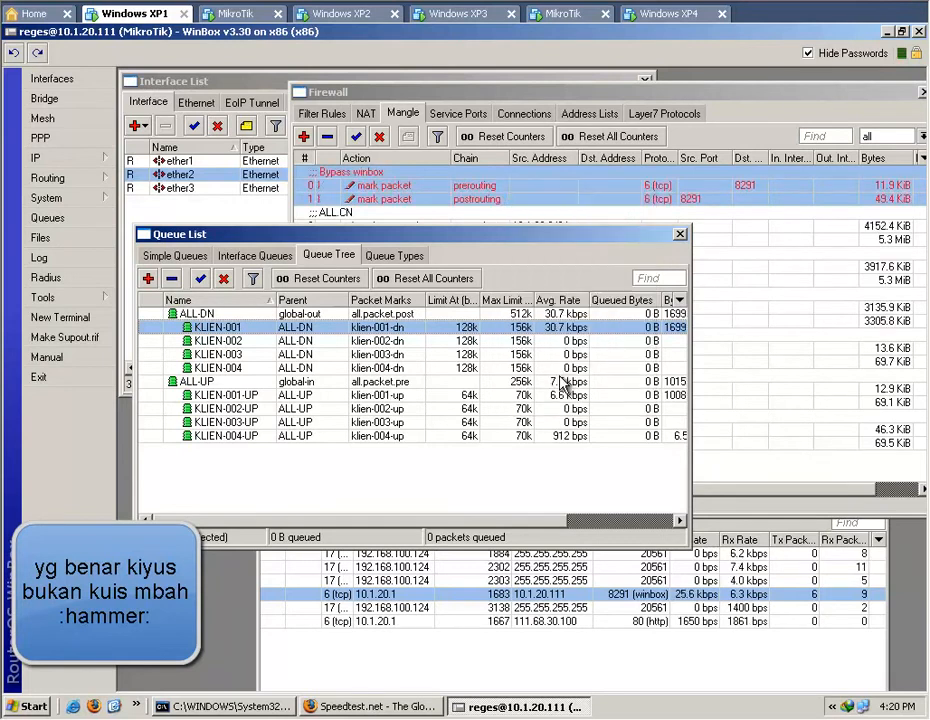
{"action": "left_click", "coordinate": [544, 477]}
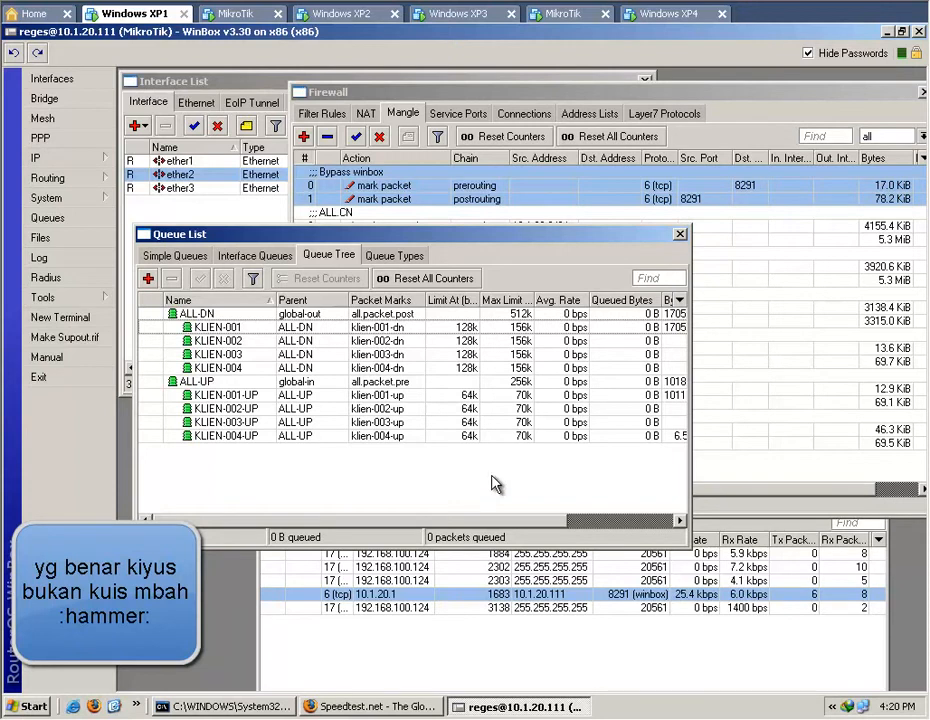
Switch to Firefox on Windows XP1, run the Speedtest.net test again, and return to WinBox to watch the queue tree.
{"action": "left_click", "coordinate": [362, 707]}
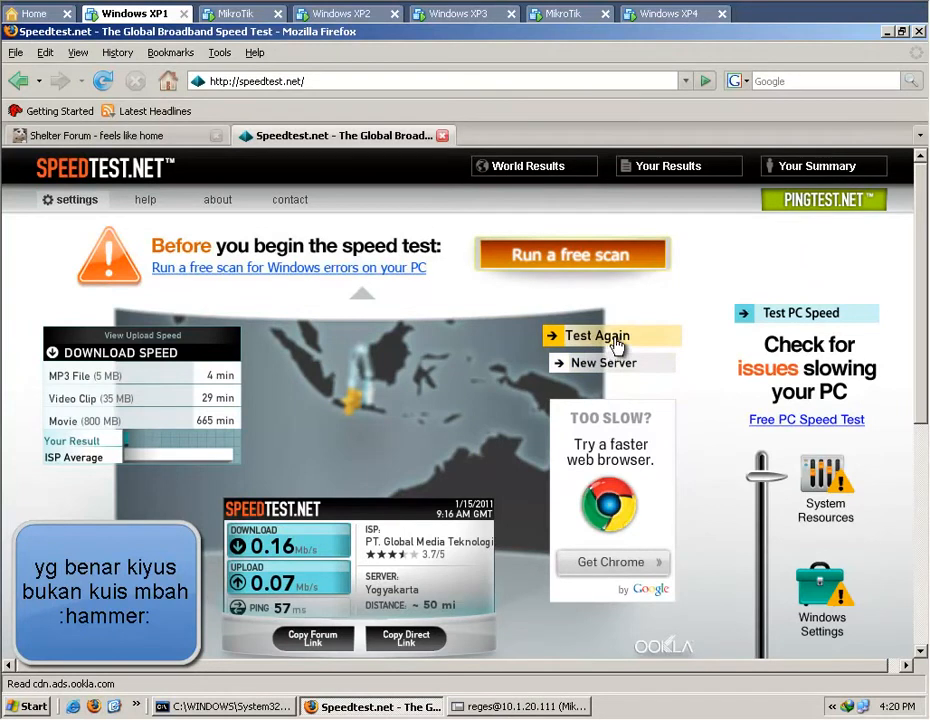
{"action": "left_click", "coordinate": [616, 345]}
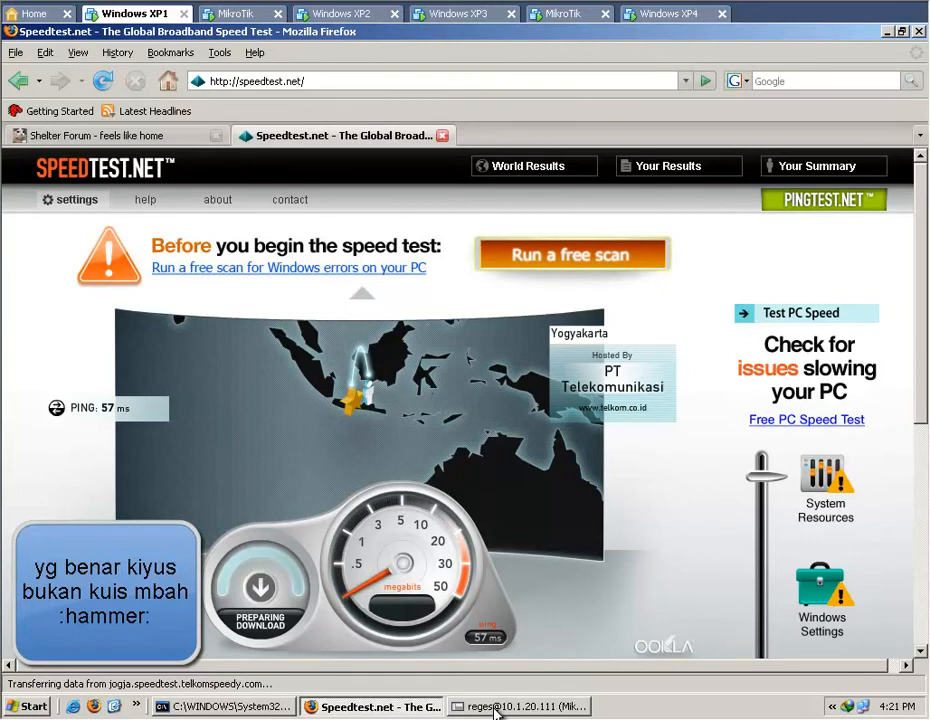
{"action": "left_click", "coordinate": [496, 707]}
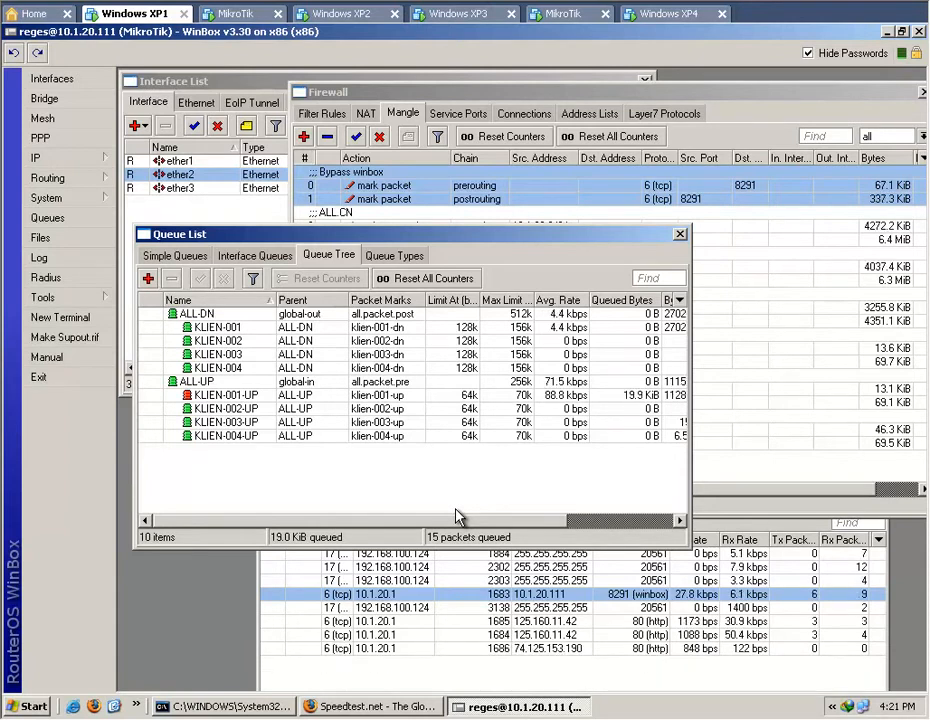
Compare the byte counters of the mangle rules with the KLIEN-001 and ALL-DN rates in the queue tree.
{"action": "left_click", "coordinate": [700, 496]}
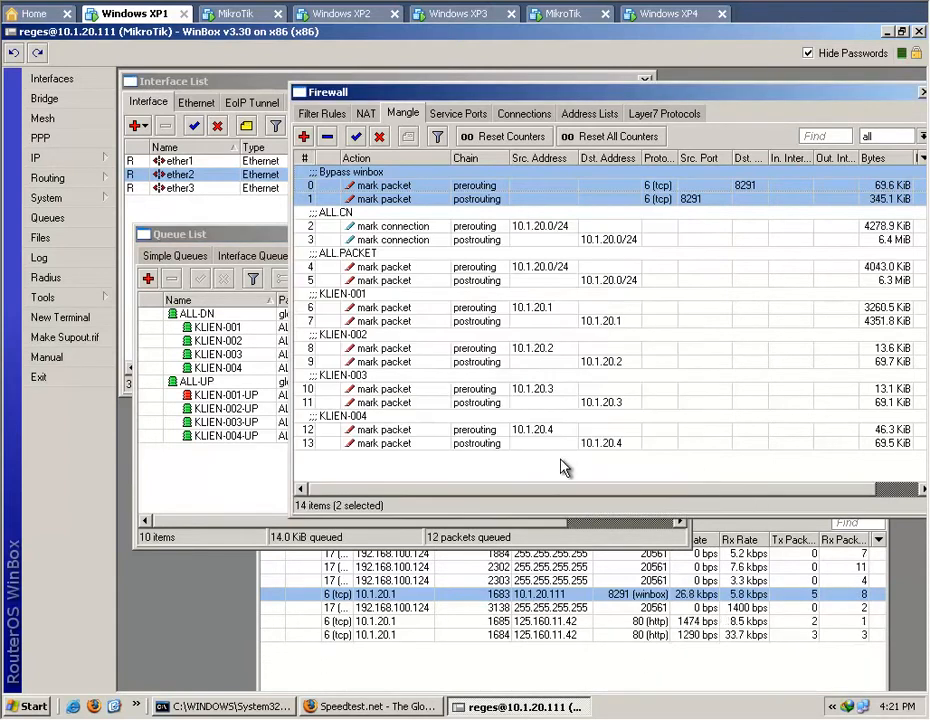
{"action": "left_click", "coordinate": [465, 479]}
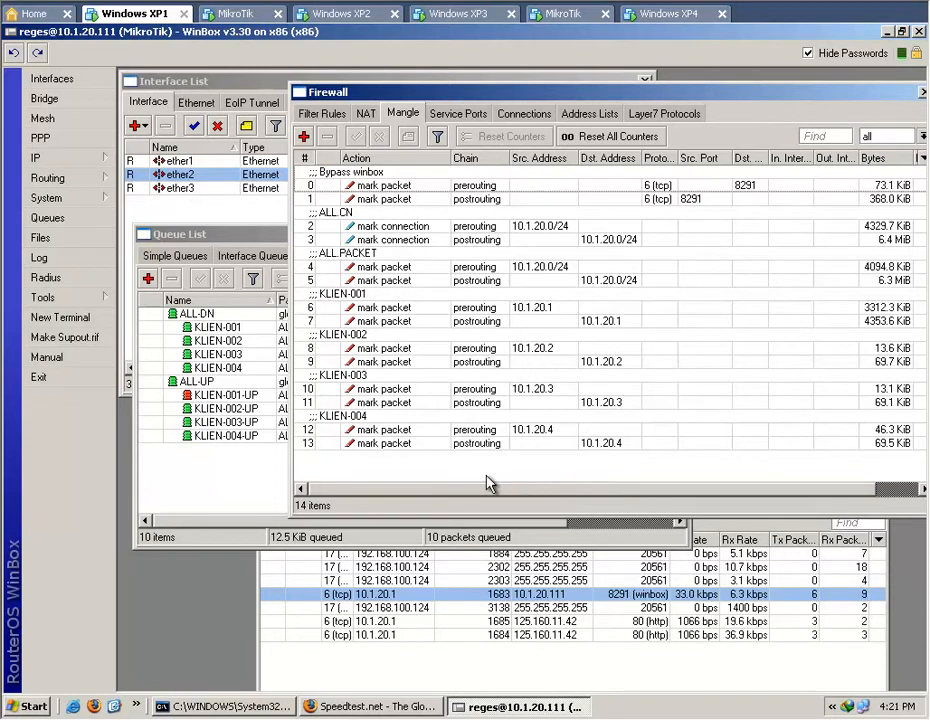
{"action": "left_click", "coordinate": [263, 487]}
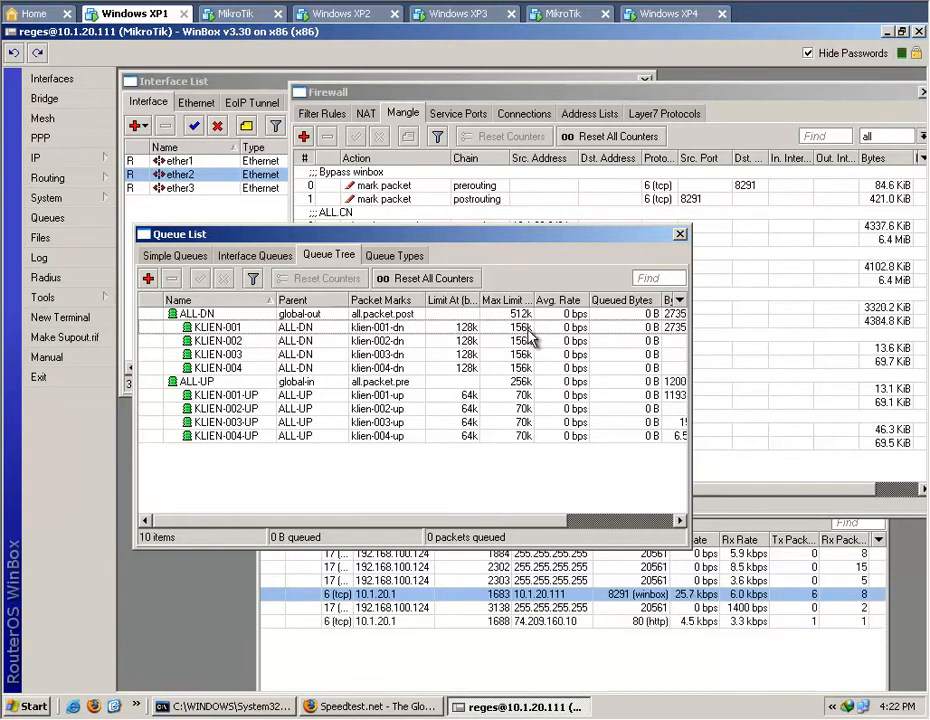
{"action": "left_click", "coordinate": [524, 315]}
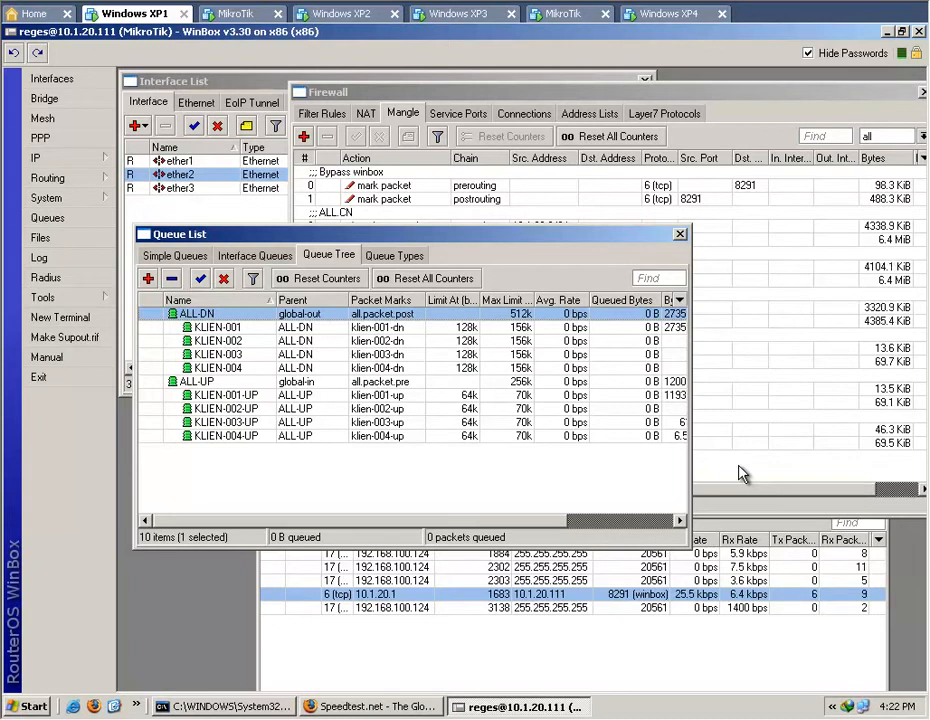
{"action": "left_click", "coordinate": [432, 477]}
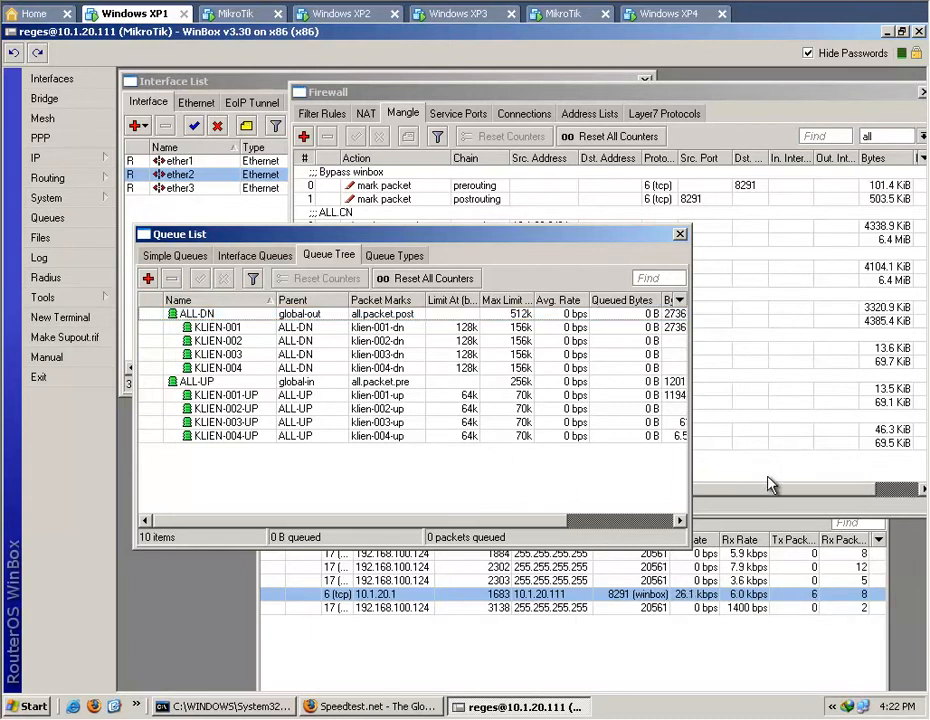
Move the Queue List window lower so the mangle rules and the queue tree can be watched together.
{"action": "left_click_drag", "start_coordinate": [556, 239], "coordinate": [572, 369]}
{"action": "left_click", "coordinate": [742, 481]}
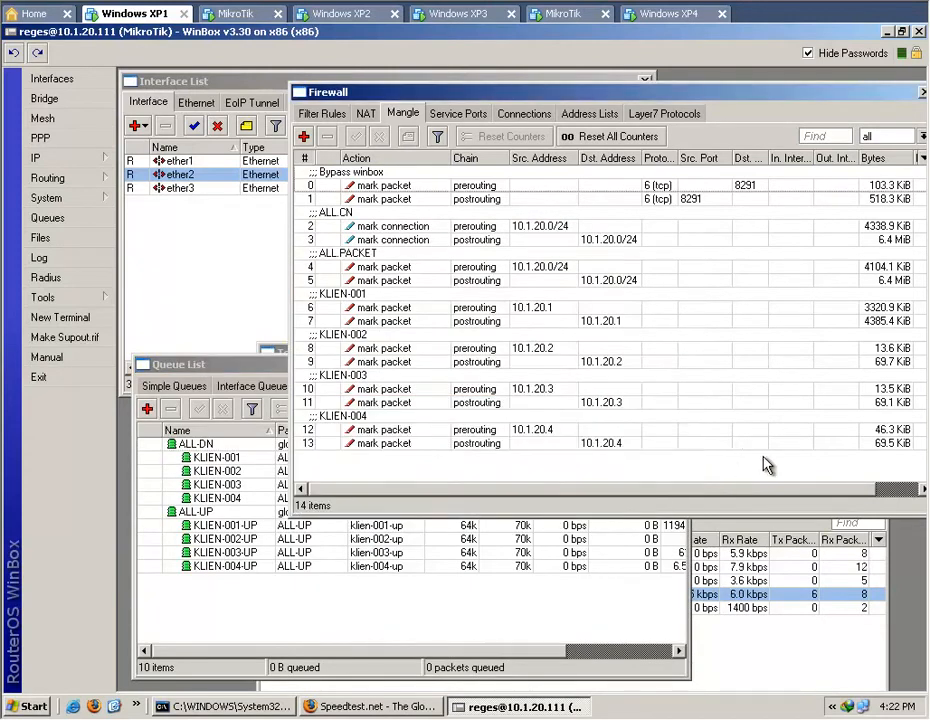
{"action": "left_click", "coordinate": [558, 614]}
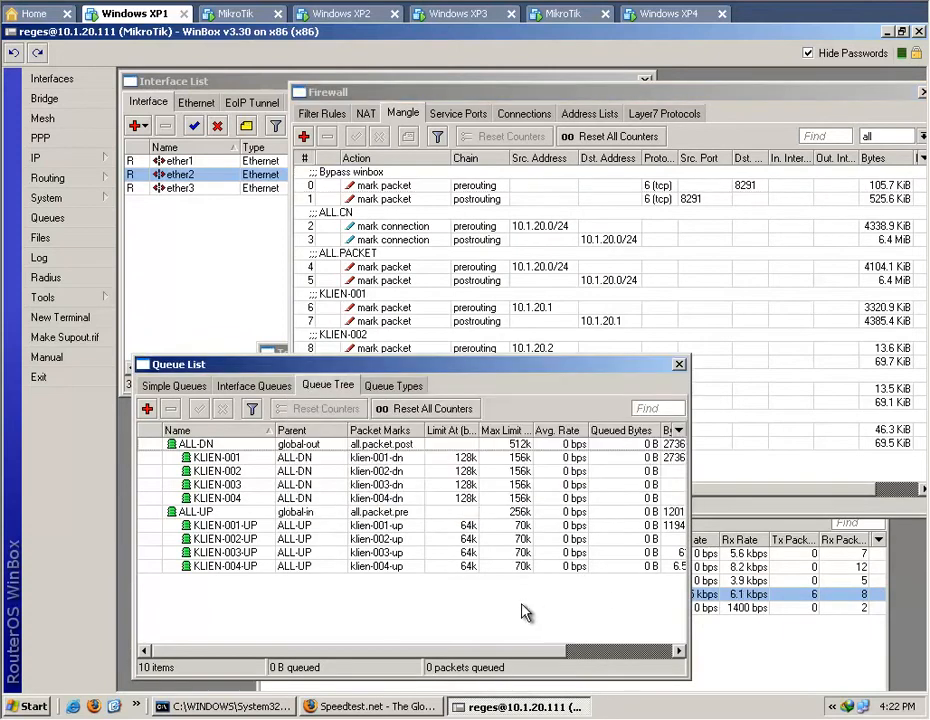
Switch to the Windows XP2 machine, open speedtest.net in Firefox, and check the queue tree on Windows XP1.
{"action": "left_click", "coordinate": [340, 13]}
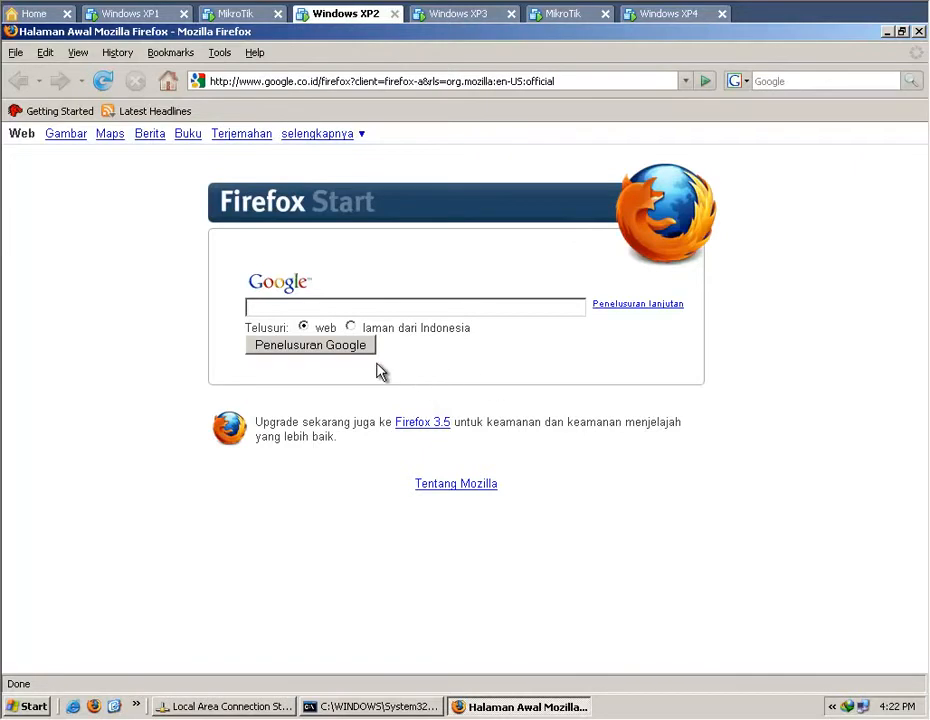
{"action": "left_click", "coordinate": [342, 86]}
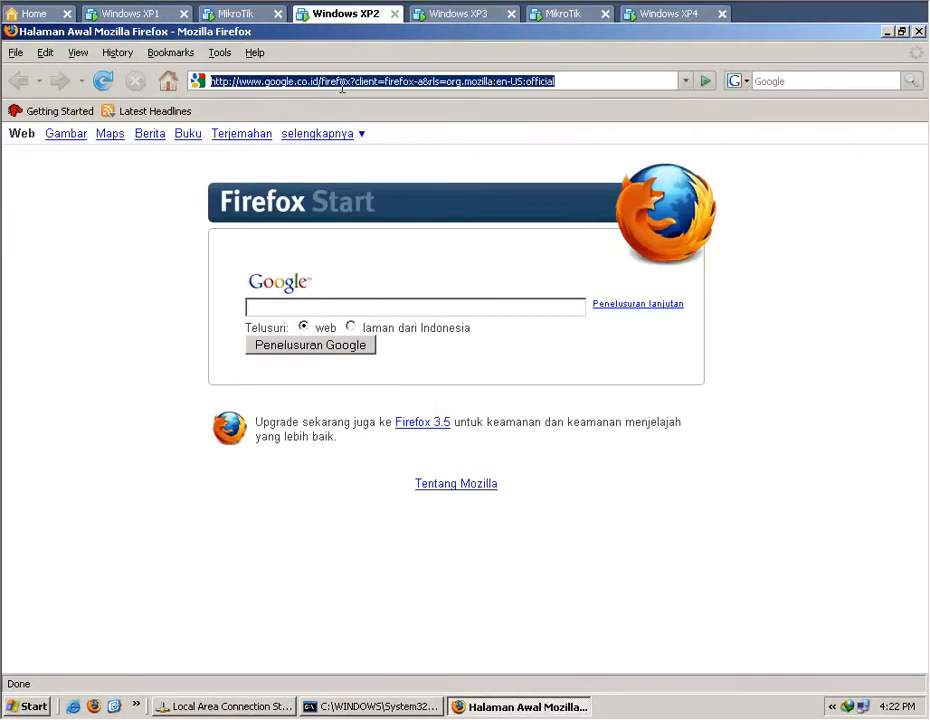
{"action": "type", "text": "spee"}
{"action": "key", "text": "Down"}
{"action": "key", "text": "Return"}
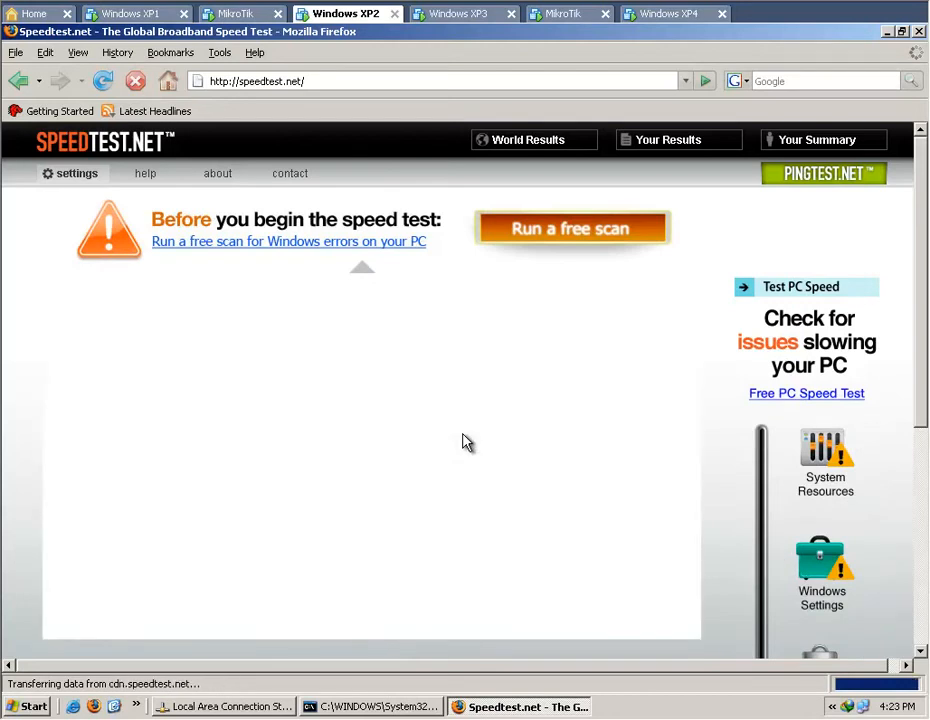
{"action": "left_click", "coordinate": [130, 14]}
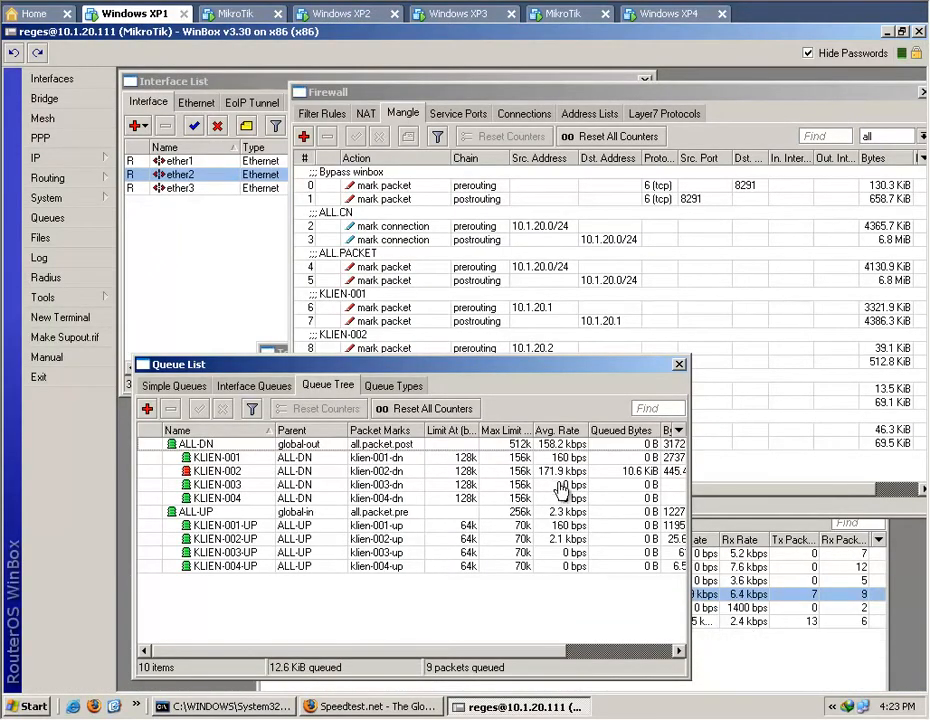
Switch to the Windows XP3 machine and open speedtest.net in its Firefox browser.
{"action": "left_click", "coordinate": [342, 14]}
{"action": "left_click", "coordinate": [468, 16]}
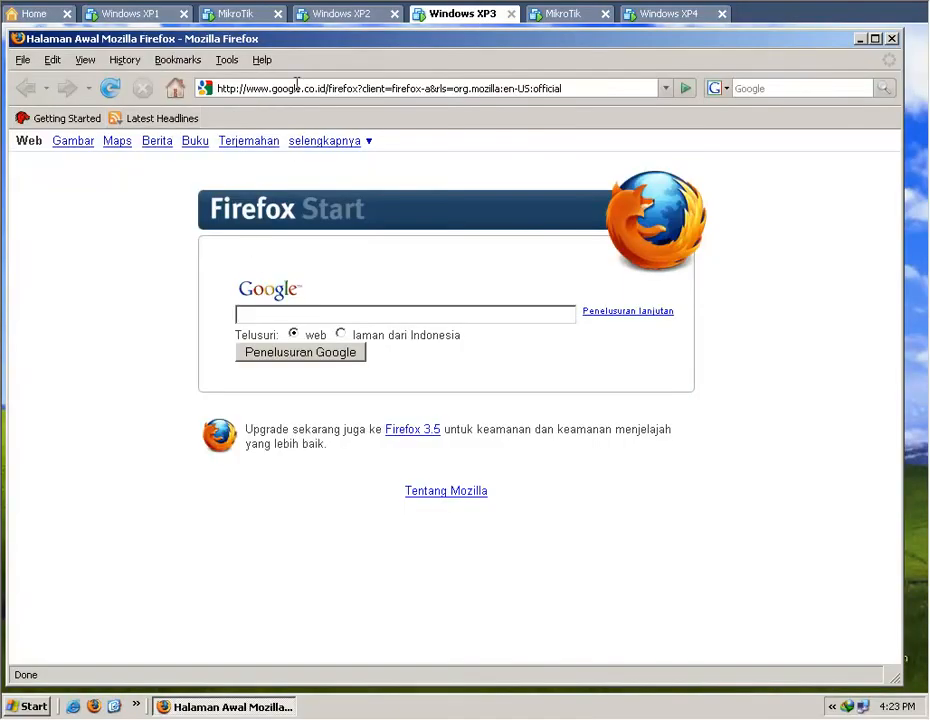
{"action": "left_click", "coordinate": [297, 88]}
{"action": "type", "text": "sped"}
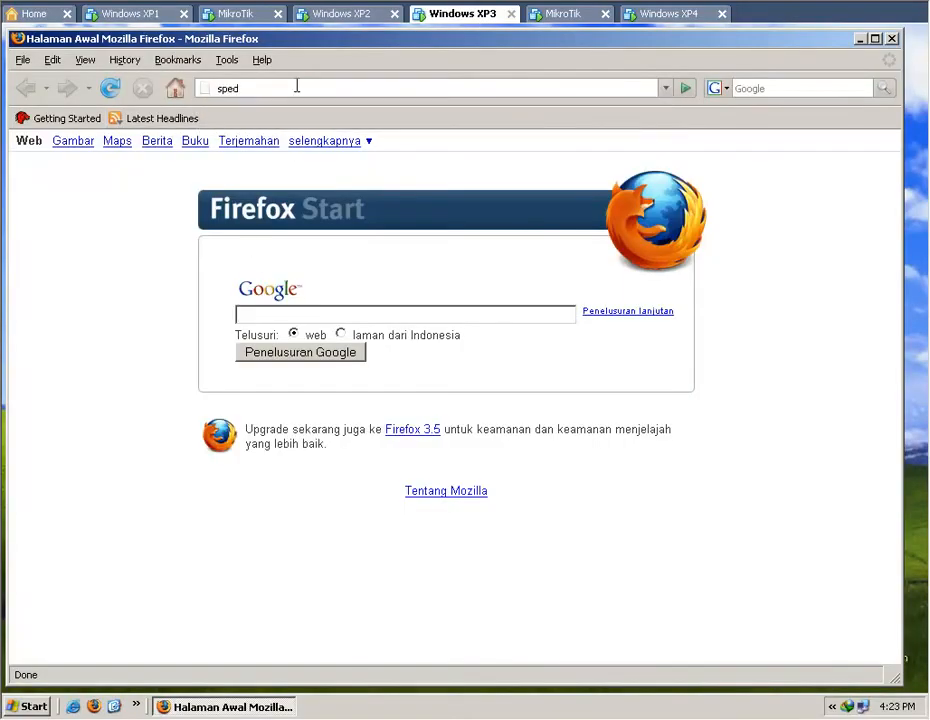
{"action": "key", "text": "Return"}
{"action": "left_click", "coordinate": [297, 88]}
{"action": "type", "text": "spe"}
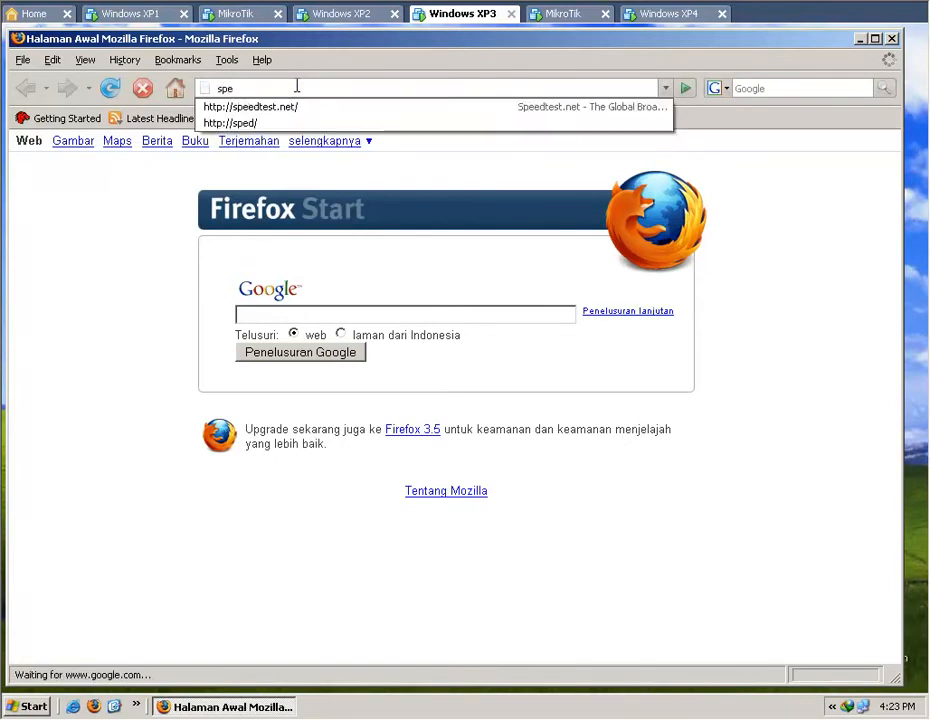
{"action": "key", "text": "Down"}
{"action": "key", "text": "Return"}
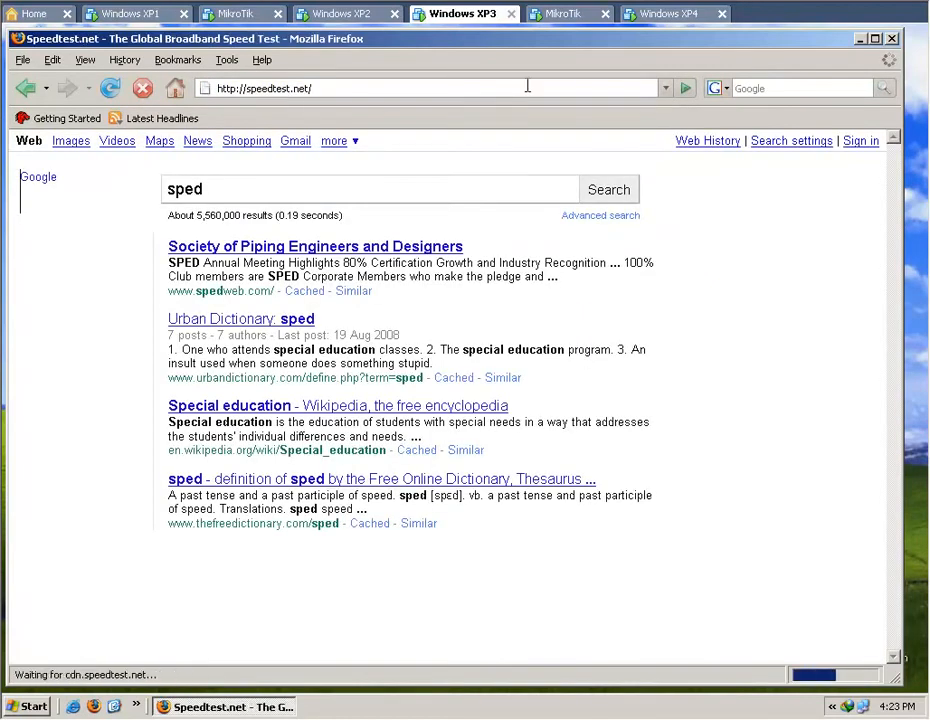
Switch to the Windows XP4 machine, open speedtest.net in Firefox, and check the client rates in Windows XP1's queue tree.
{"action": "left_click", "coordinate": [640, 14]}
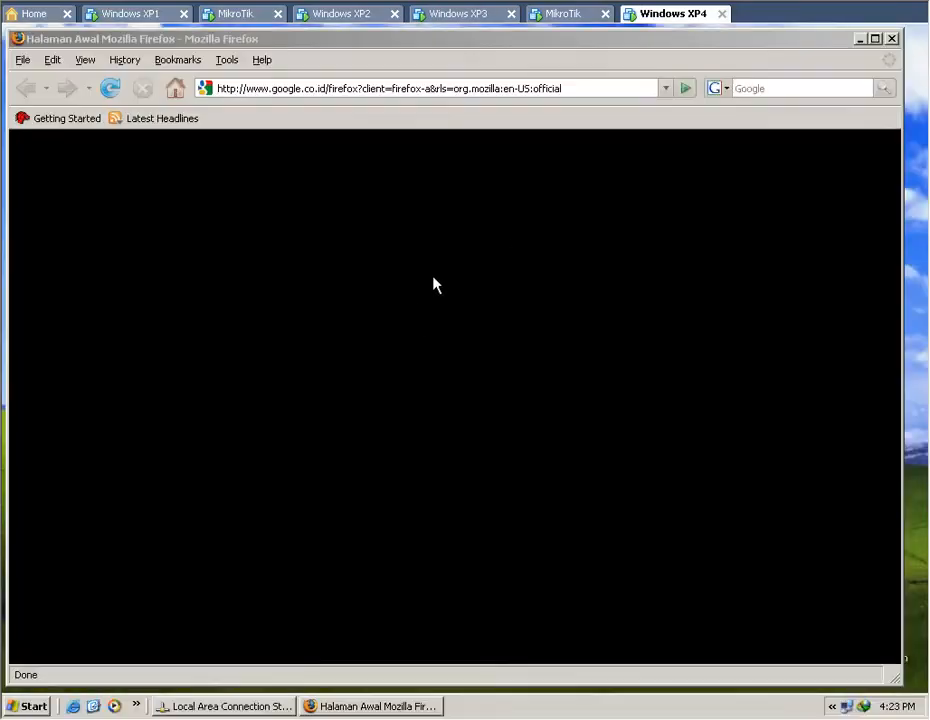
{"action": "left_click", "coordinate": [373, 88]}
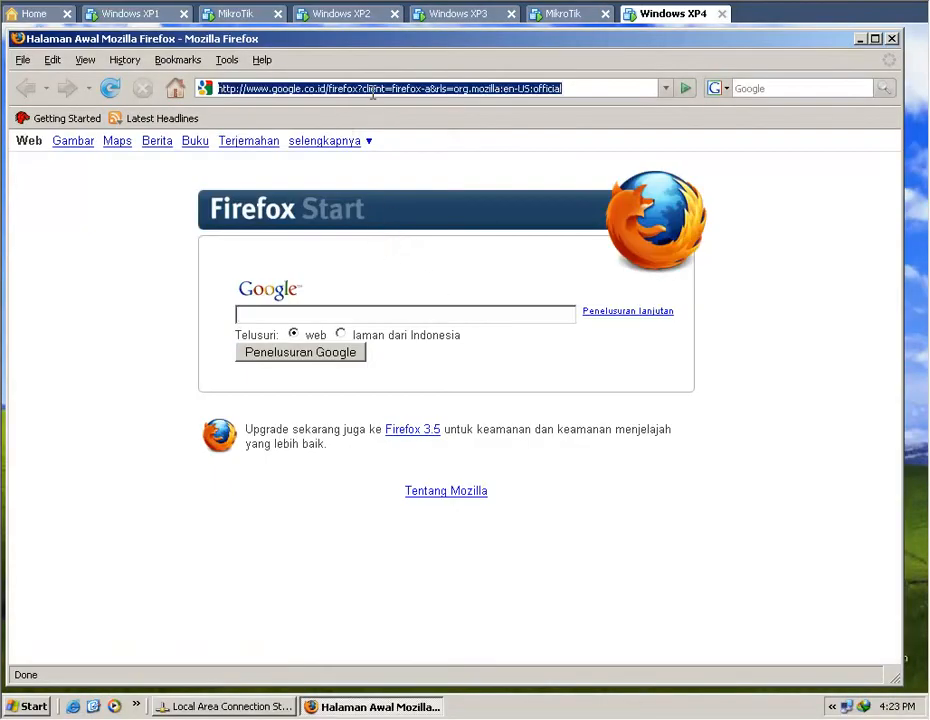
{"action": "type", "text": "speedtest.ne"}
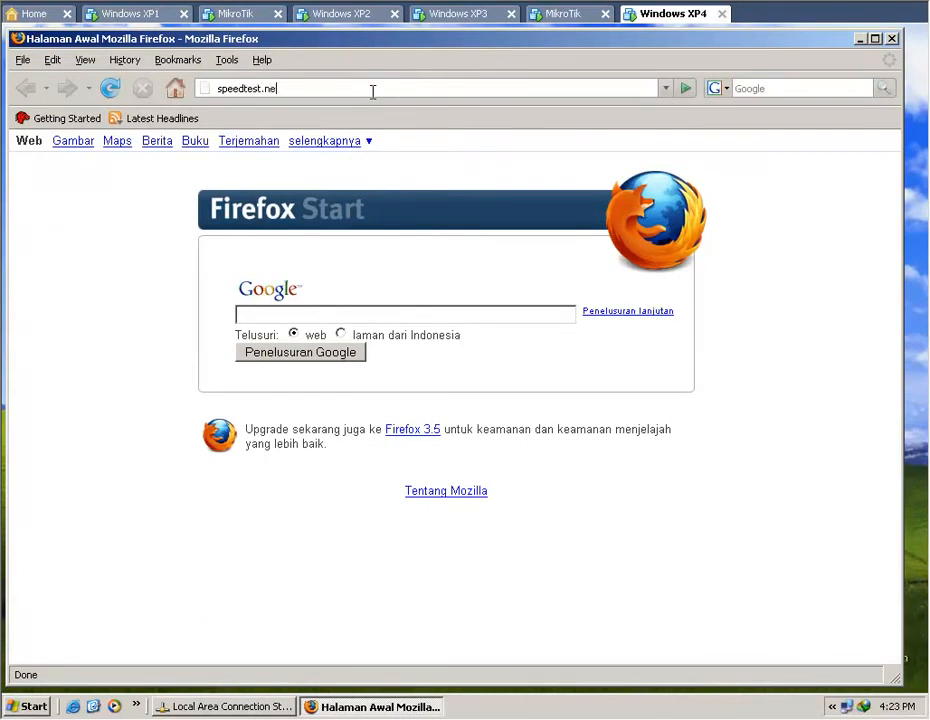
{"action": "type", "text": "t"}
{"action": "key", "text": "Return"}
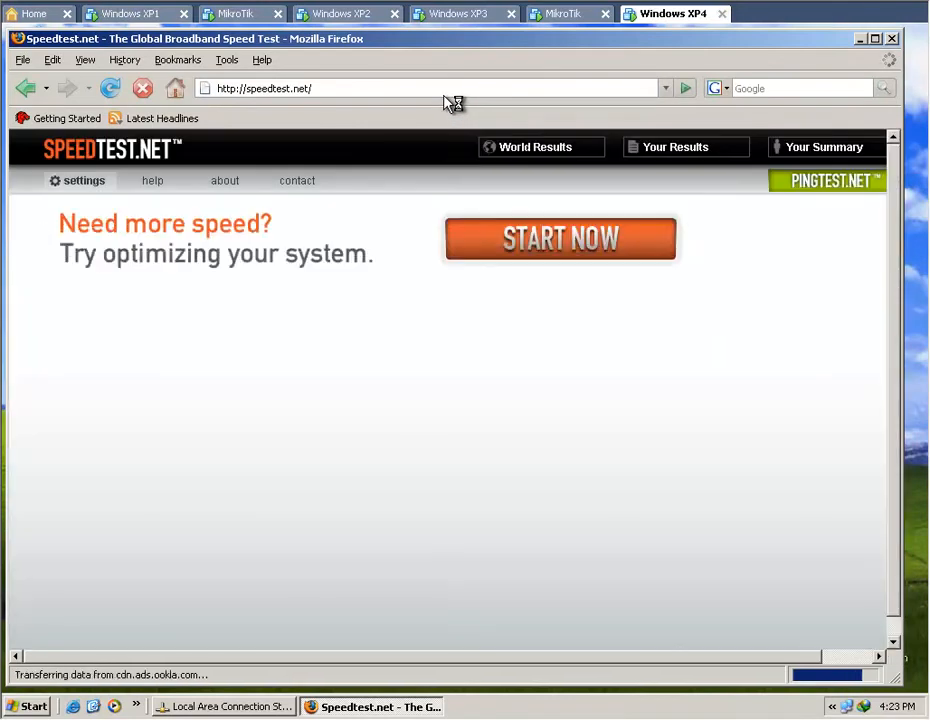
{"action": "left_click", "coordinate": [129, 15]}
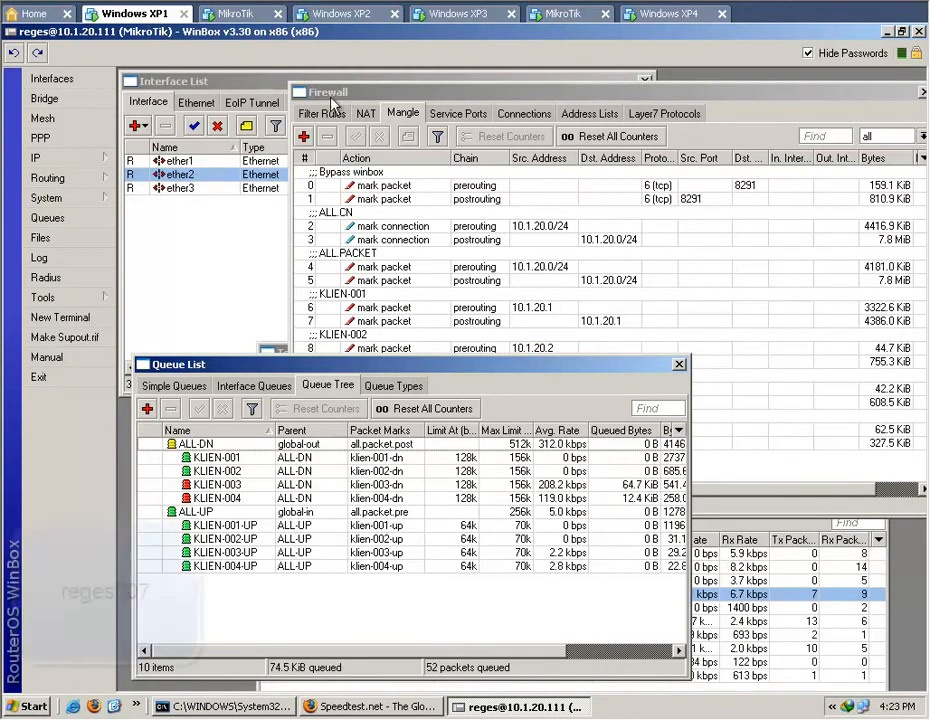
Start a speed test against the Yogyakarta server on Windows XP2 and watch the KLIEN-002 queues on Windows XP1.
{"action": "left_click", "coordinate": [311, 13]}
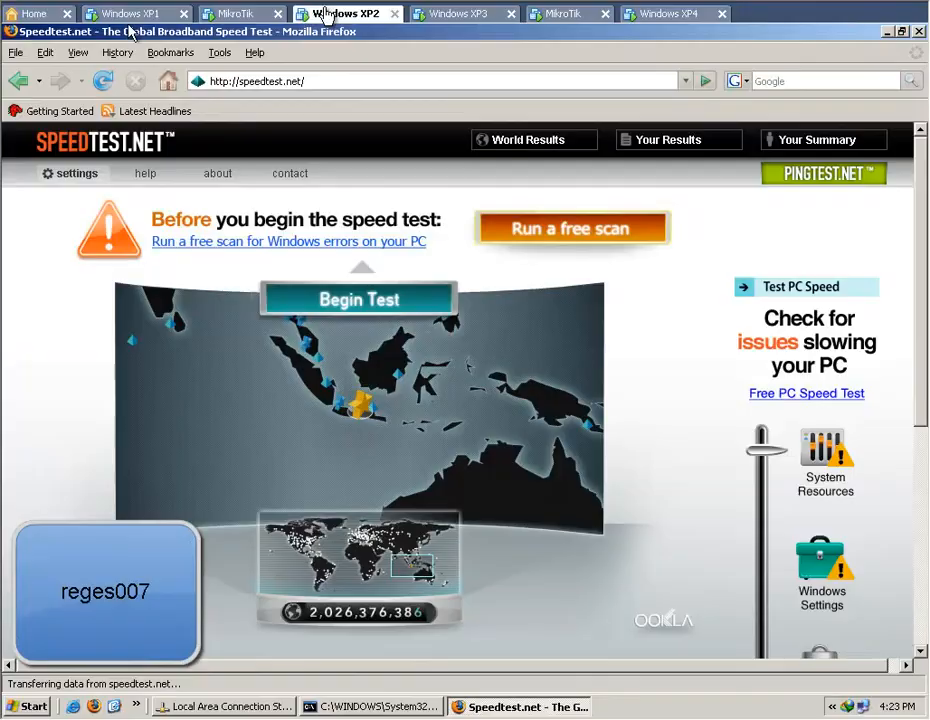
{"action": "mouse_move", "coordinate": [380, 414]}
{"action": "left_click", "coordinate": [407, 401]}
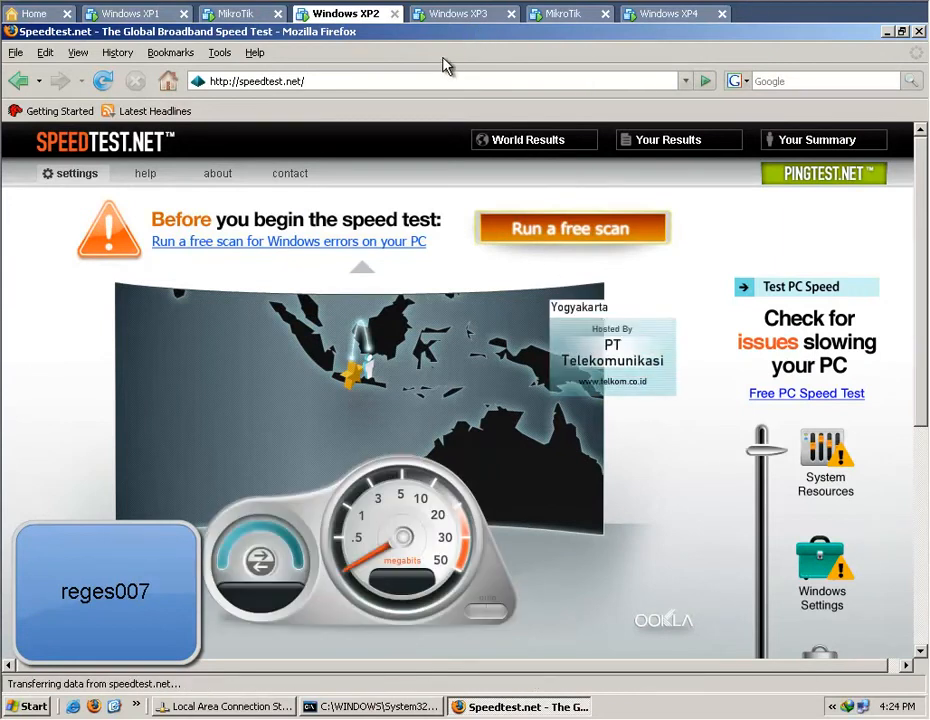
{"action": "left_click", "coordinate": [139, 14]}
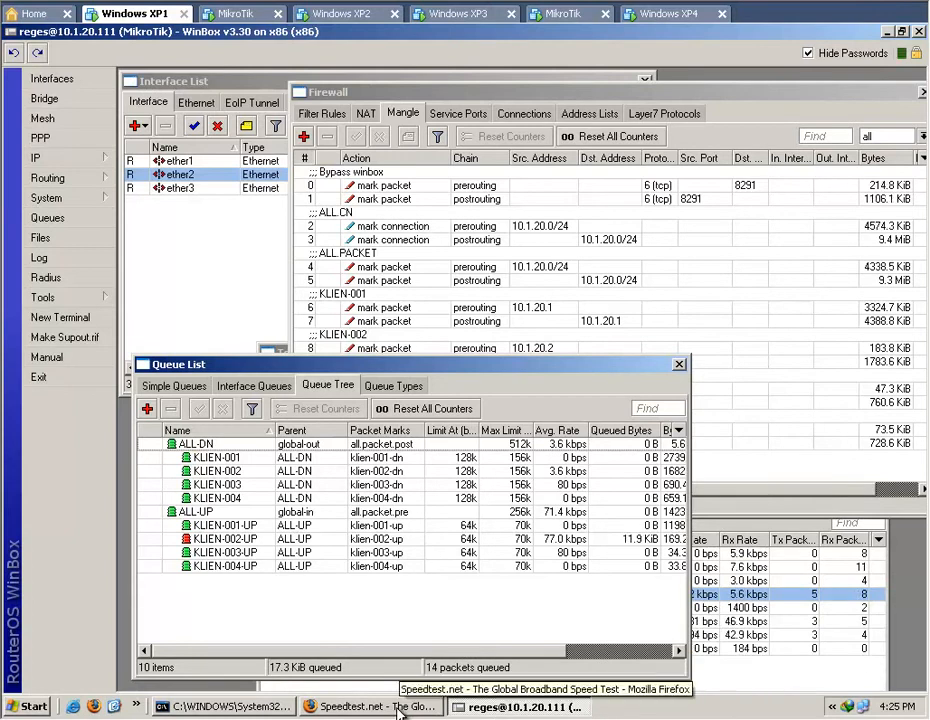
In Windows XP1's Firefox, request reges.info.tm/reges.mp4 and start its download with the suggested Video category.
{"action": "left_click", "coordinate": [397, 707]}
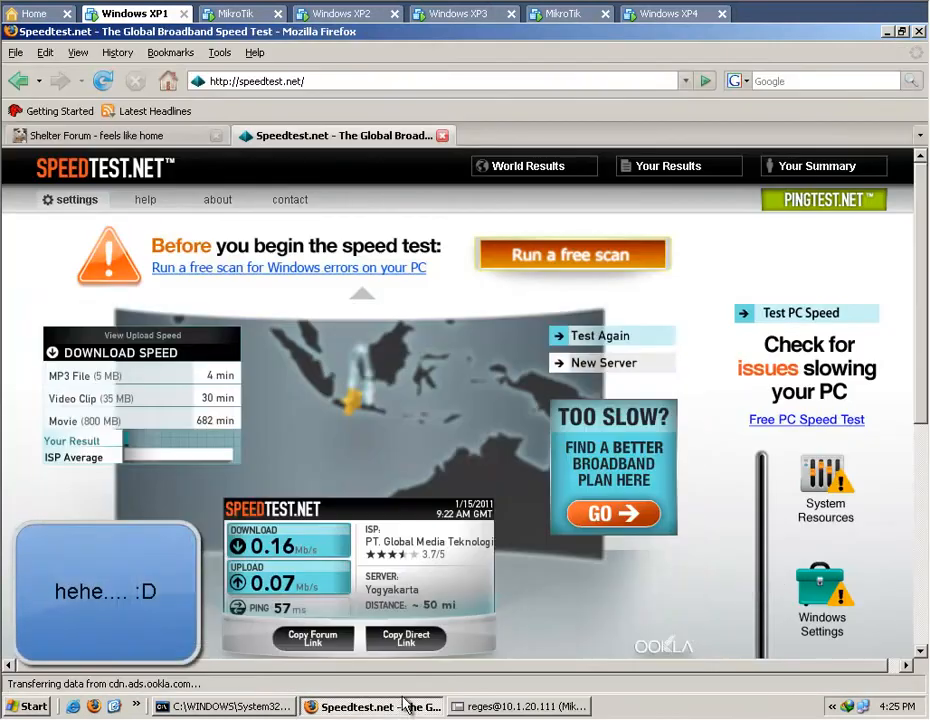
{"action": "left_click", "coordinate": [308, 82]}
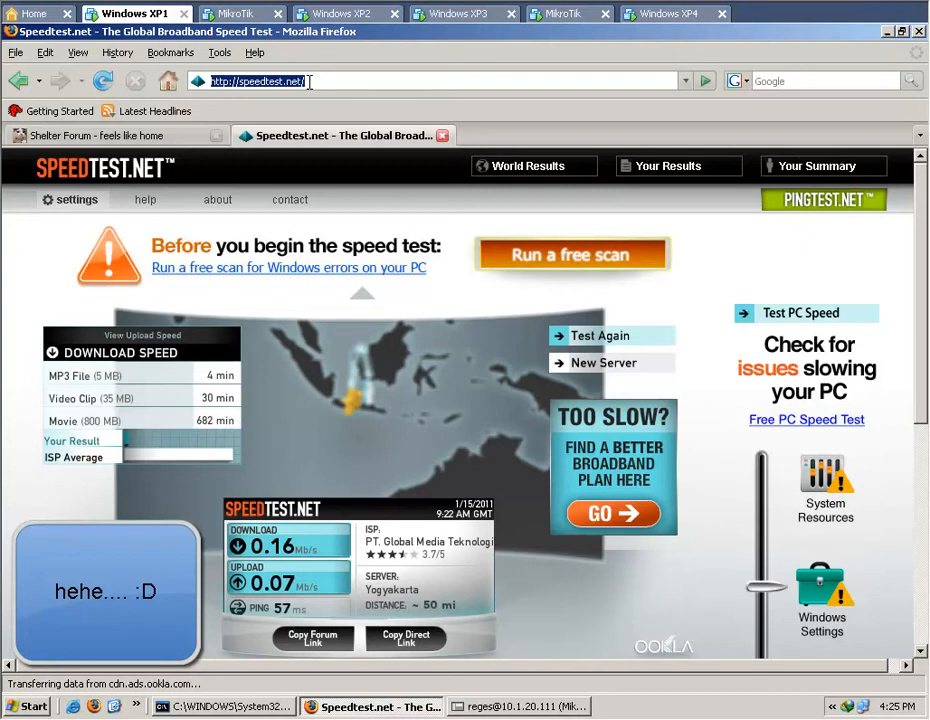
{"action": "type", "text": "reges"}
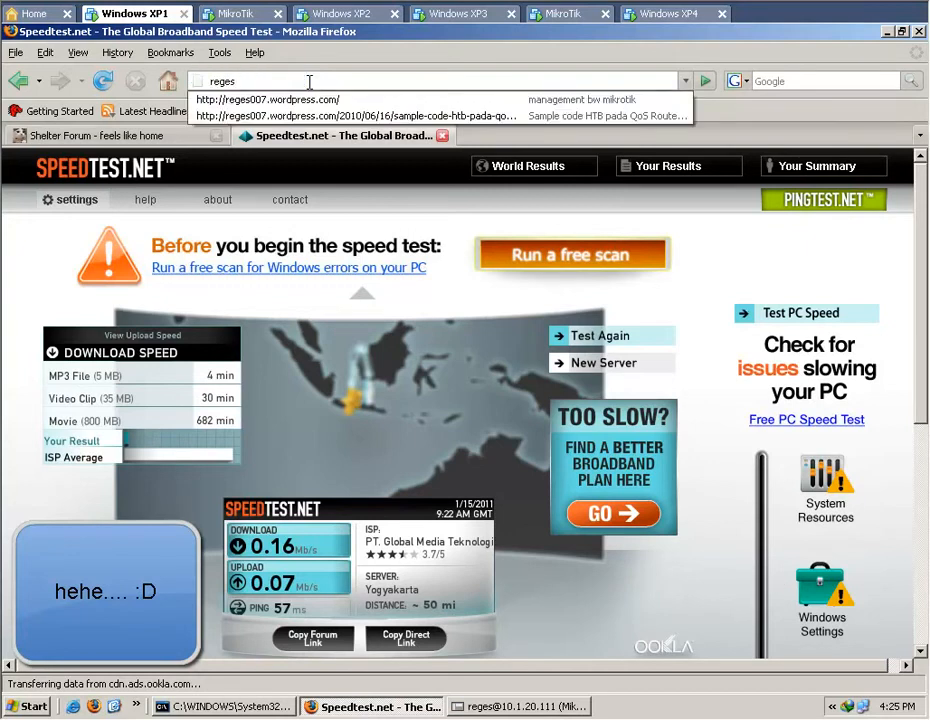
{"action": "type", "text": ".info.tm/re"}
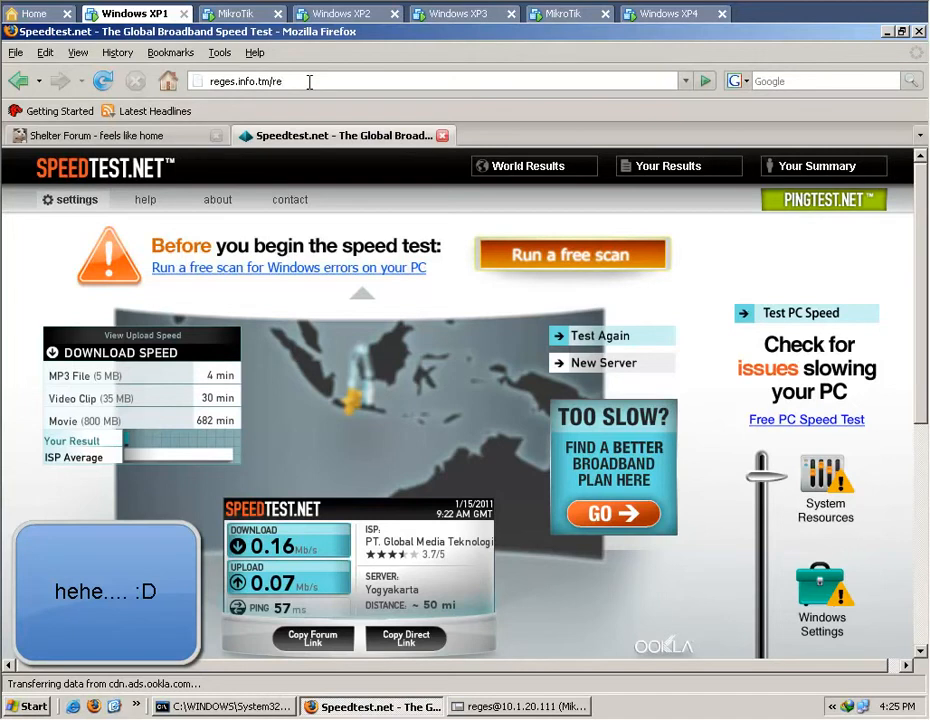
{"action": "type", "text": "ges.mp4"}
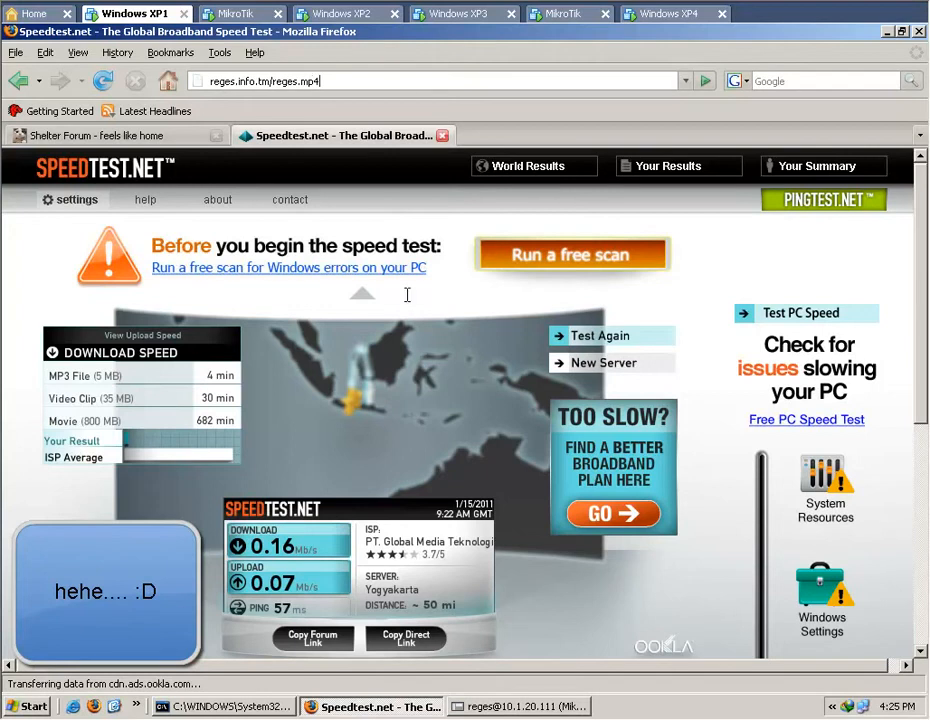
{"action": "key", "text": "Return"}
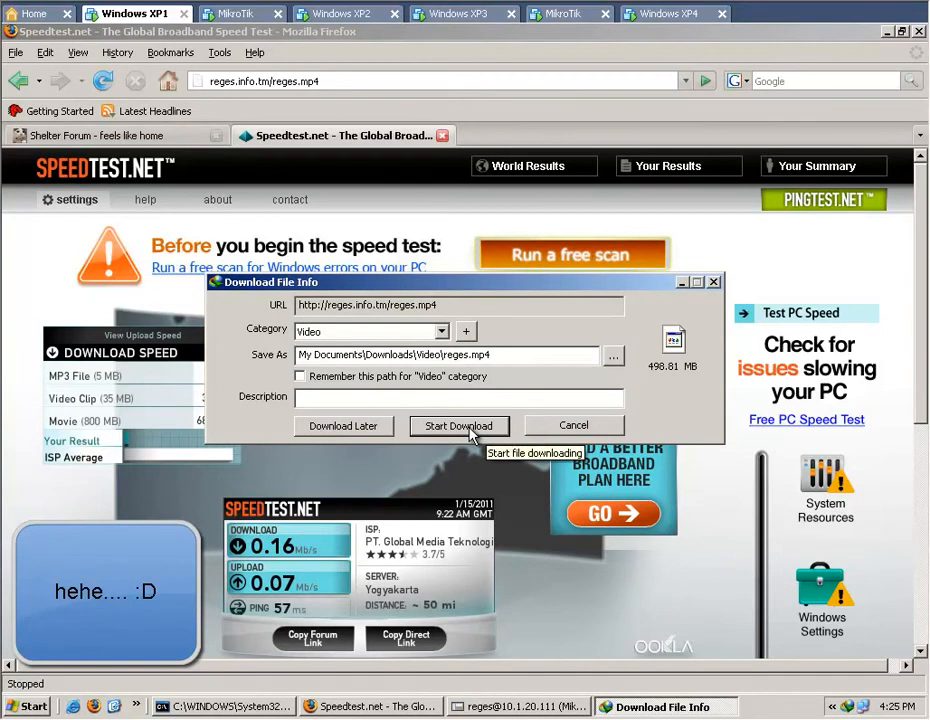
{"action": "left_click", "coordinate": [459, 426]}
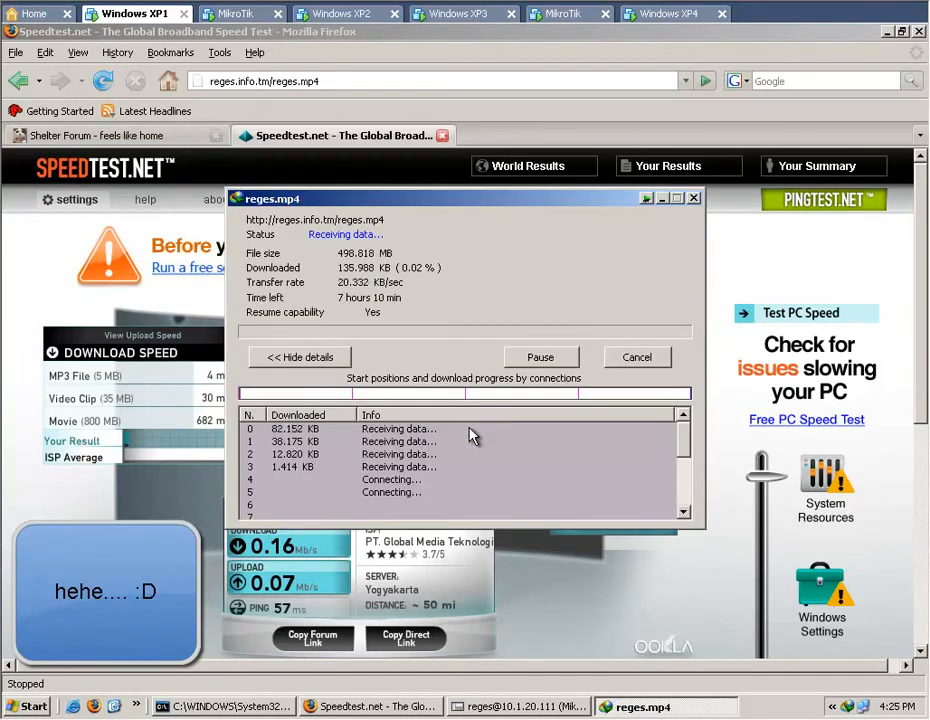
Review the connections of the reges.mp4 download, and check the KLIEN-001 rate in the WinBox queue tree.
{"action": "left_click_drag", "start_coordinate": [684, 435], "coordinate": [689, 459]}
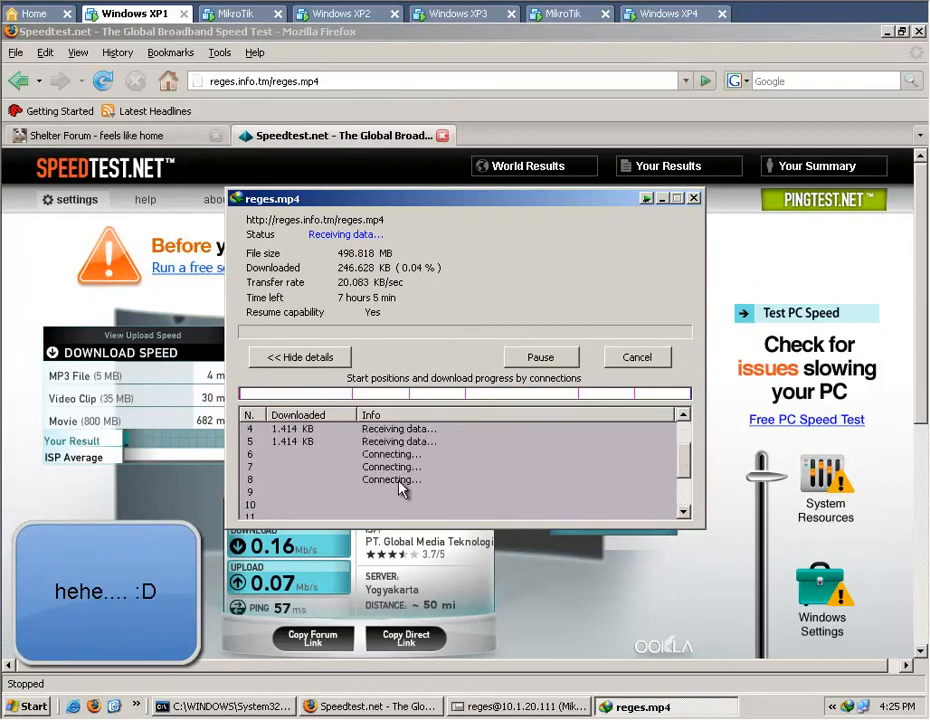
{"action": "mouse_move", "coordinate": [688, 470]}
{"action": "left_mouse_down"}
{"action": "mouse_move", "coordinate": [689, 436]}
{"action": "mouse_move", "coordinate": [687, 458]}
{"action": "mouse_move", "coordinate": [677, 453]}
{"action": "left_mouse_up"}
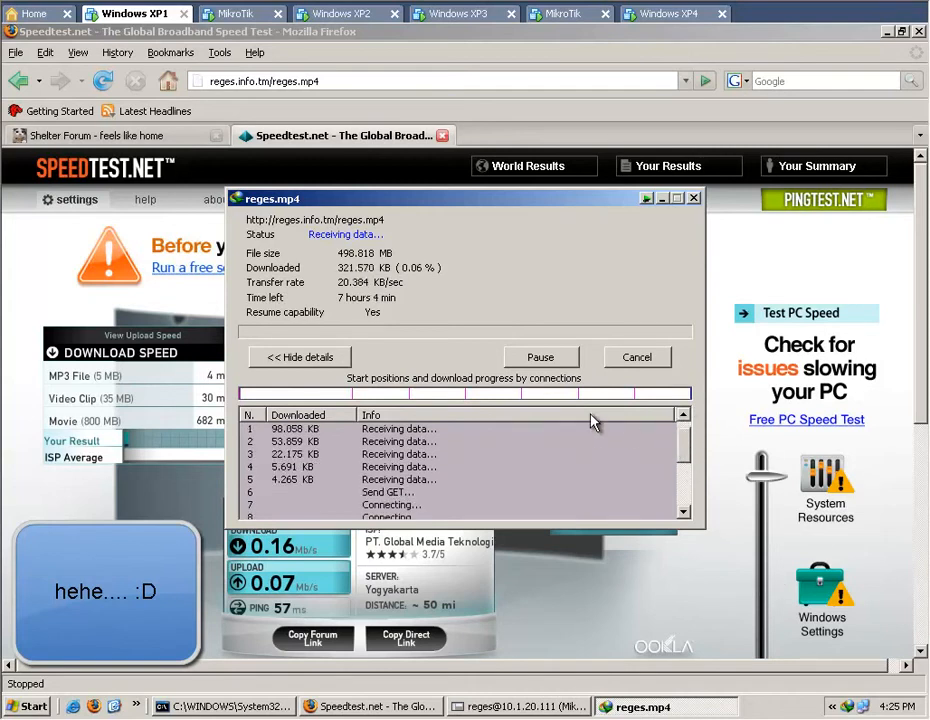
{"action": "left_click", "coordinate": [511, 708]}
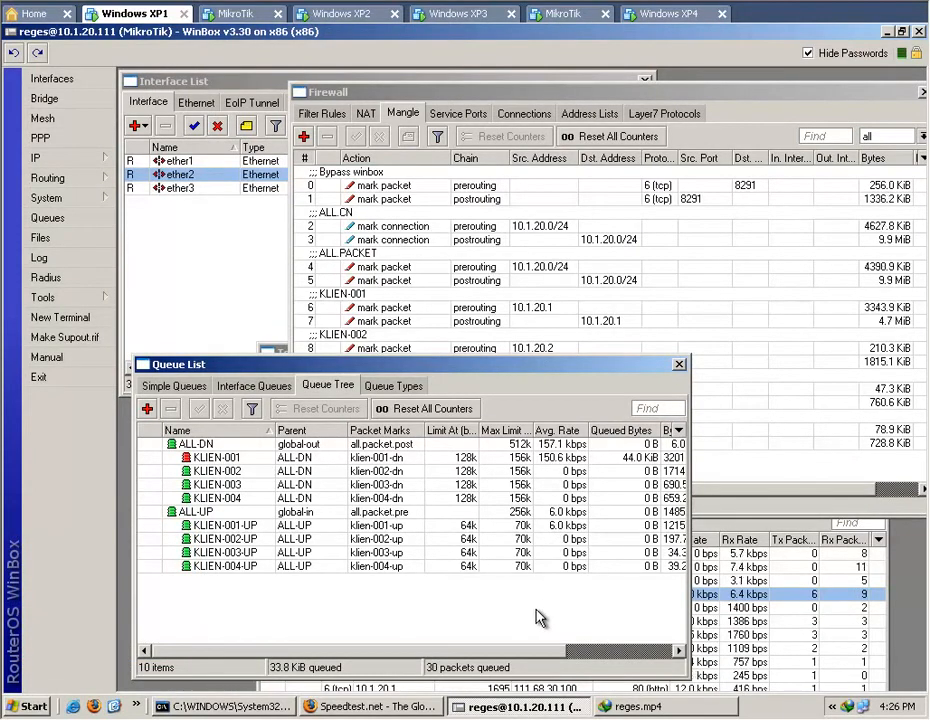
{"action": "left_click", "coordinate": [343, 18]}
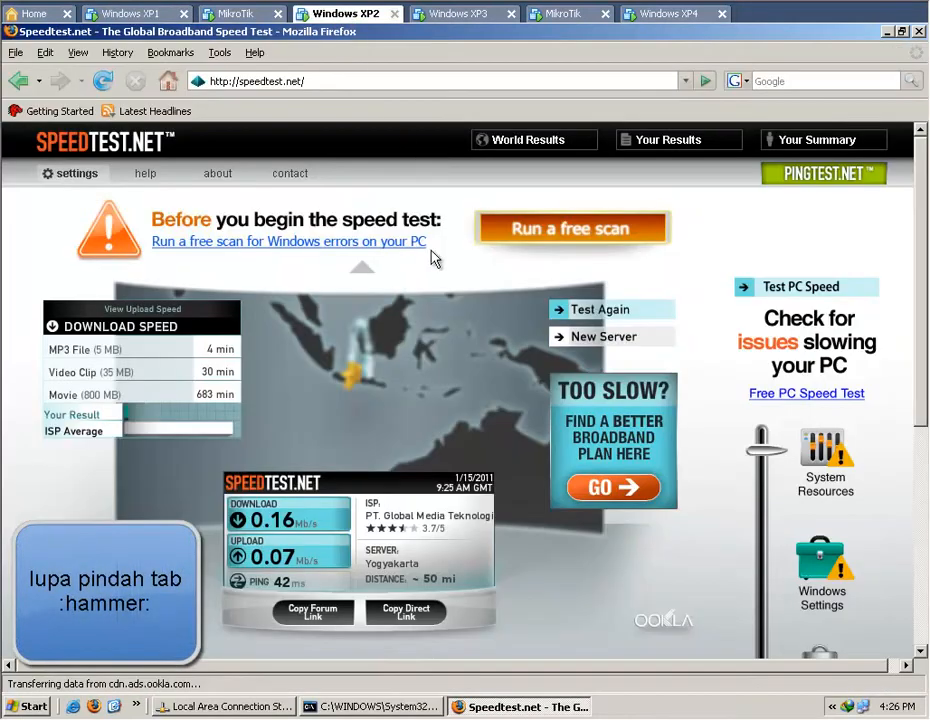
{"action": "left_click", "coordinate": [320, 81]}
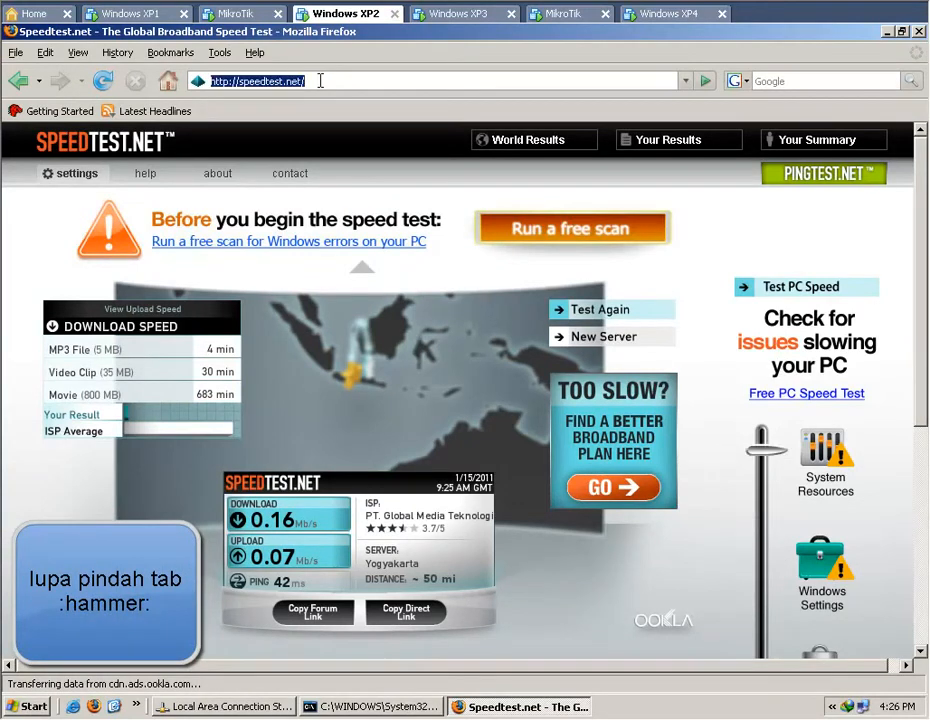
{"action": "type", "text": "reges"}
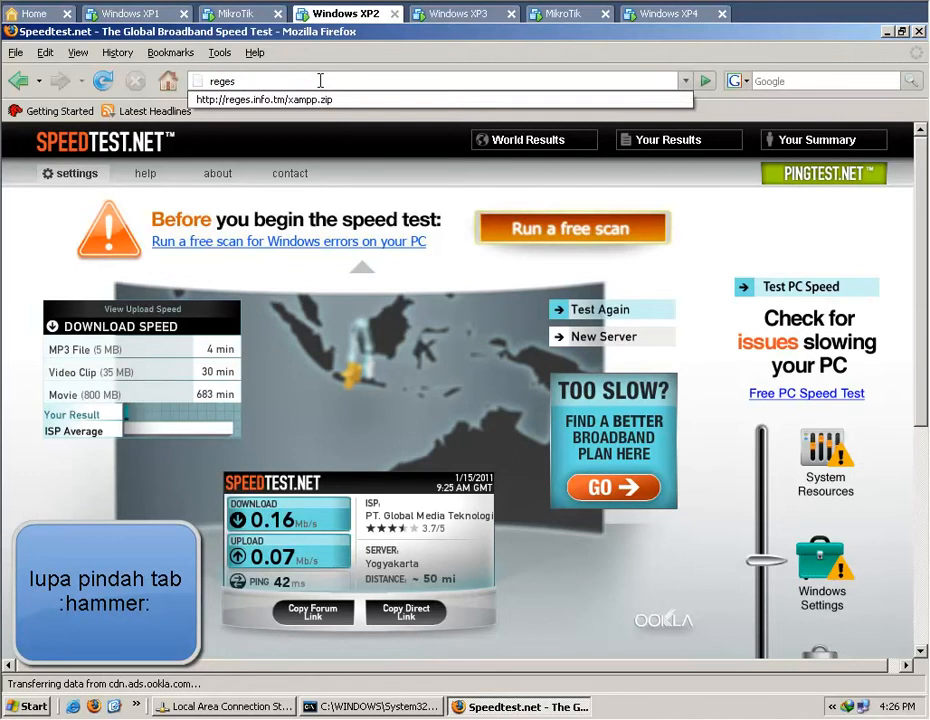
{"action": "key", "text": "Down"}
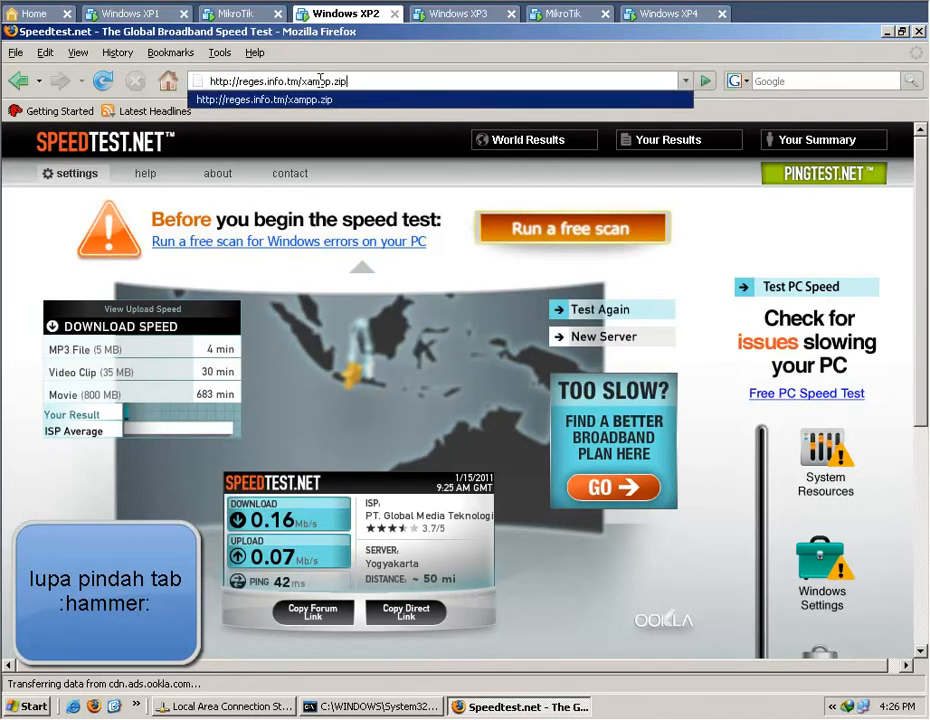
{"action": "key", "text": "Return"}
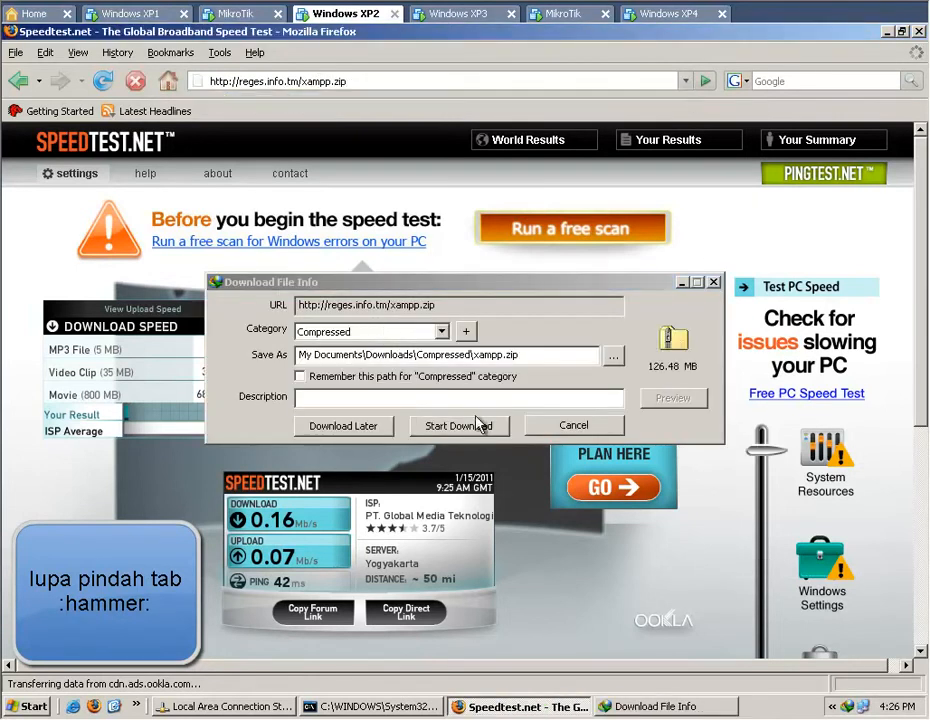
{"action": "left_click", "coordinate": [460, 426]}
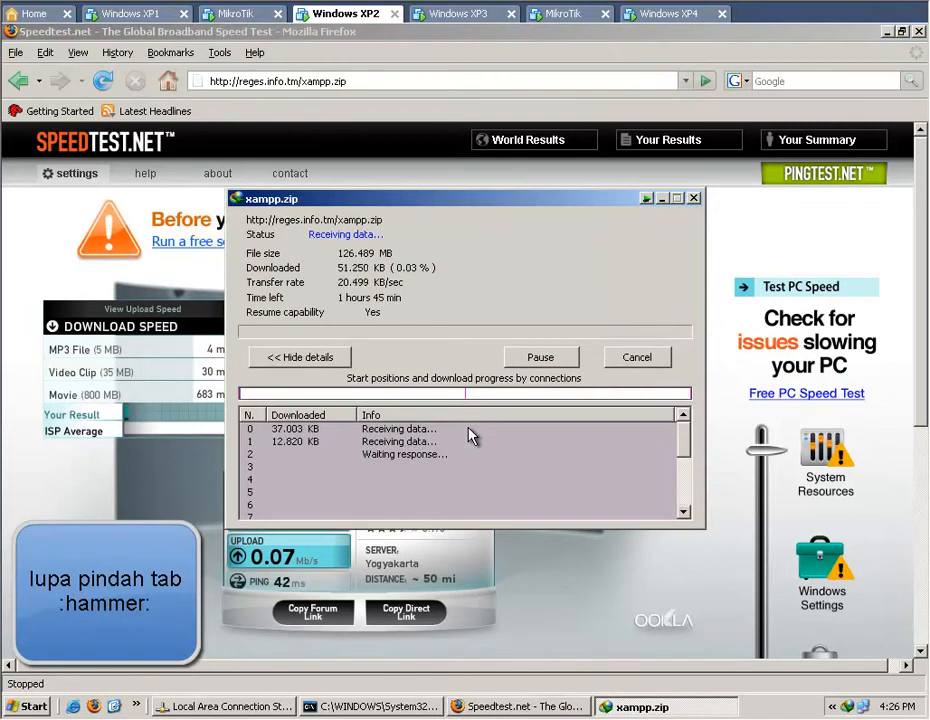
Review the connections of the xampp.zip download, and compare the KLIEN-001 and KLIEN-002 rates in Windows XP1's queue tree.
{"action": "left_click", "coordinate": [685, 477]}
{"action": "left_click_drag", "start_coordinate": [685, 480], "coordinate": [687, 440]}
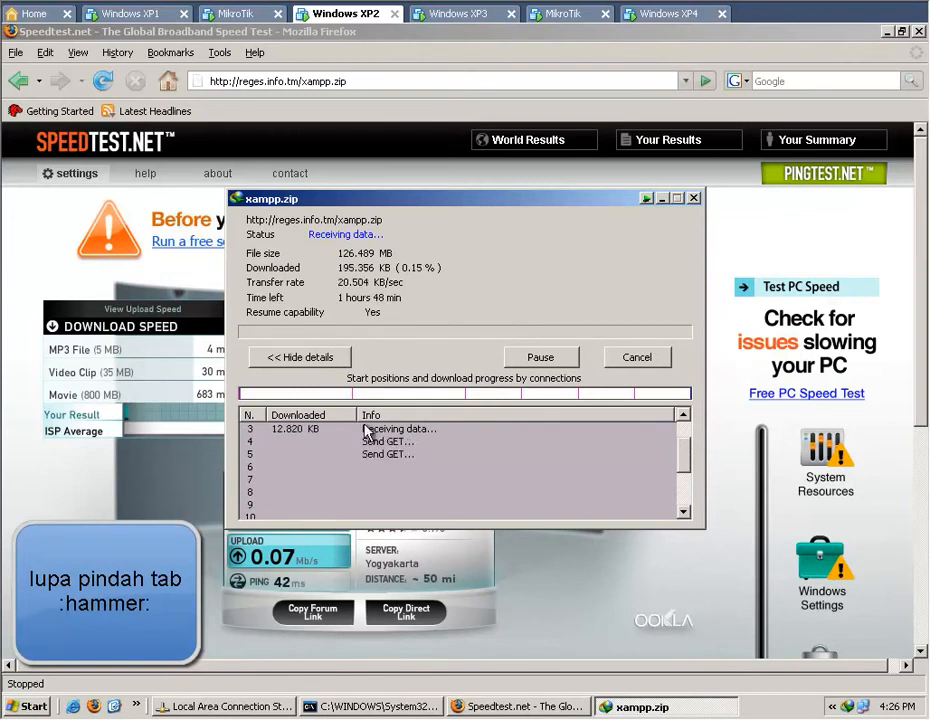
{"action": "left_click", "coordinate": [113, 18]}
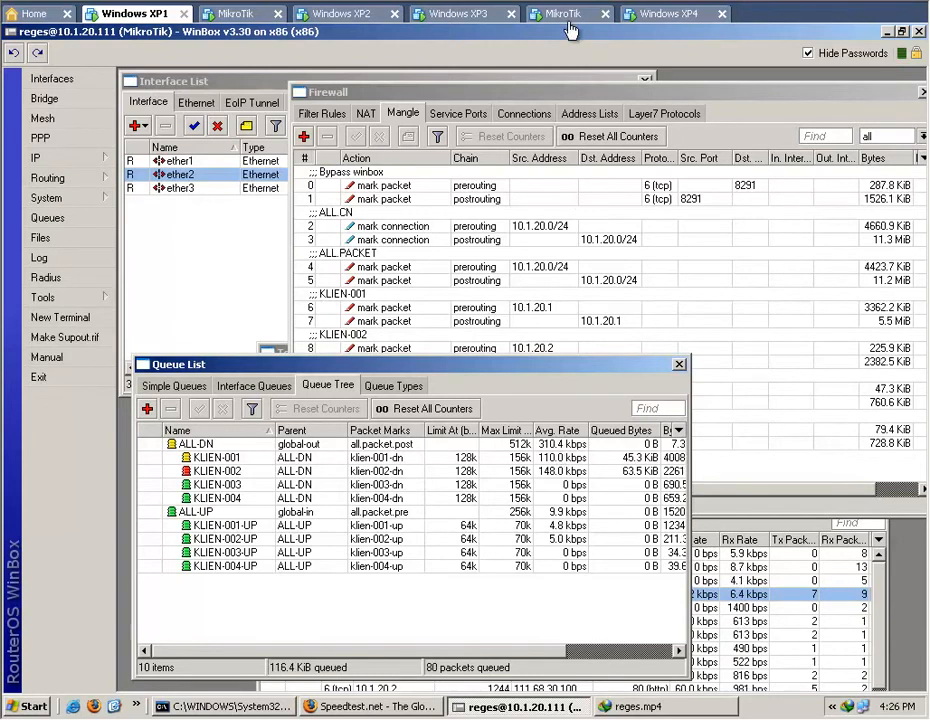
Switch to Windows XP3, start downloading reges.info.tm/reges.mp4 in Firefox, and check the client rates in Windows XP1's queue tree.
{"action": "left_click", "coordinate": [467, 18]}
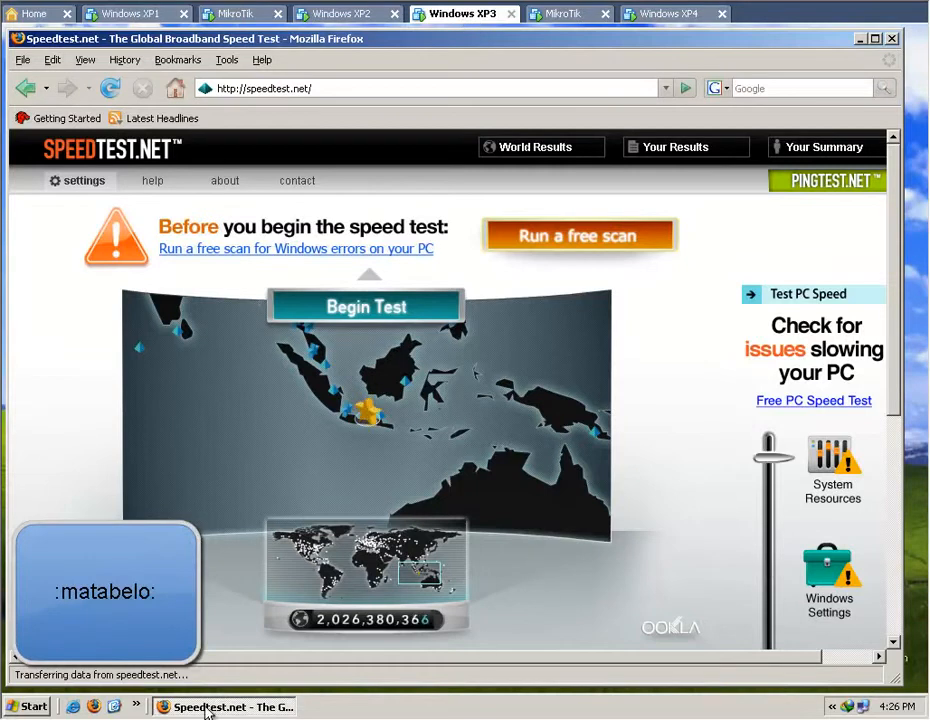
{"action": "left_click", "coordinate": [861, 39]}
{"action": "left_click", "coordinate": [262, 707]}
{"action": "left_click", "coordinate": [375, 87]}
{"action": "type", "text": "rege"}
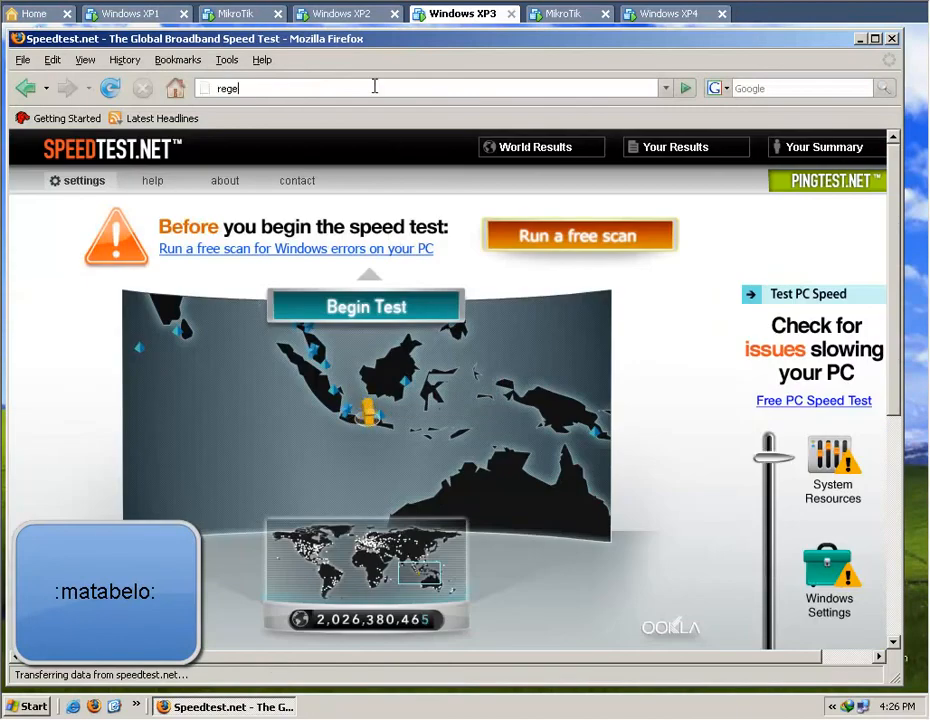
{"action": "type", "text": "s.inf"}
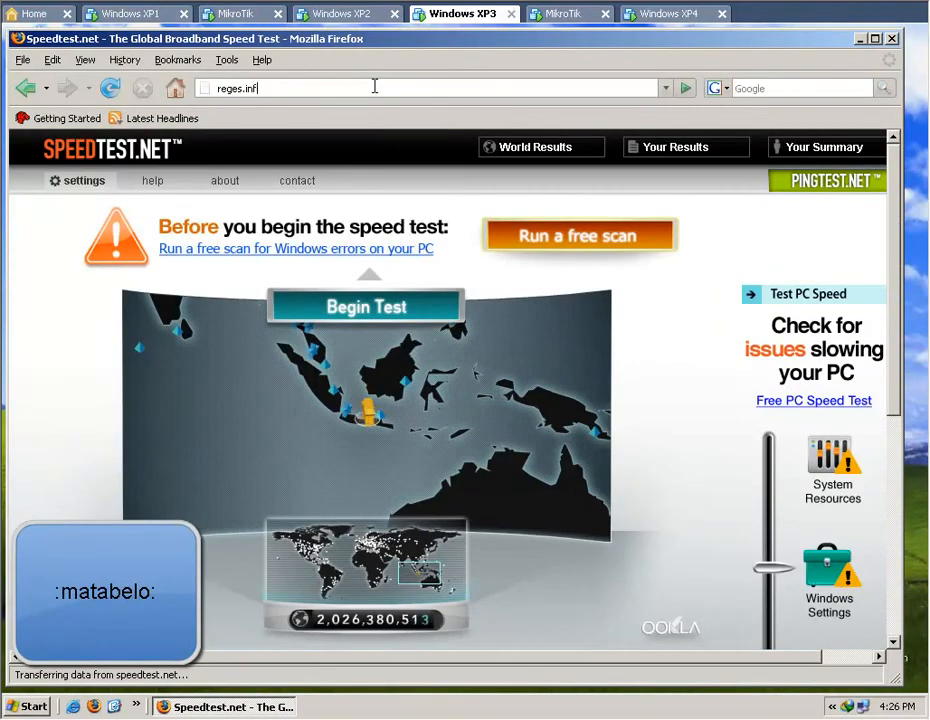
{"action": "type", "text": "o.tm"}
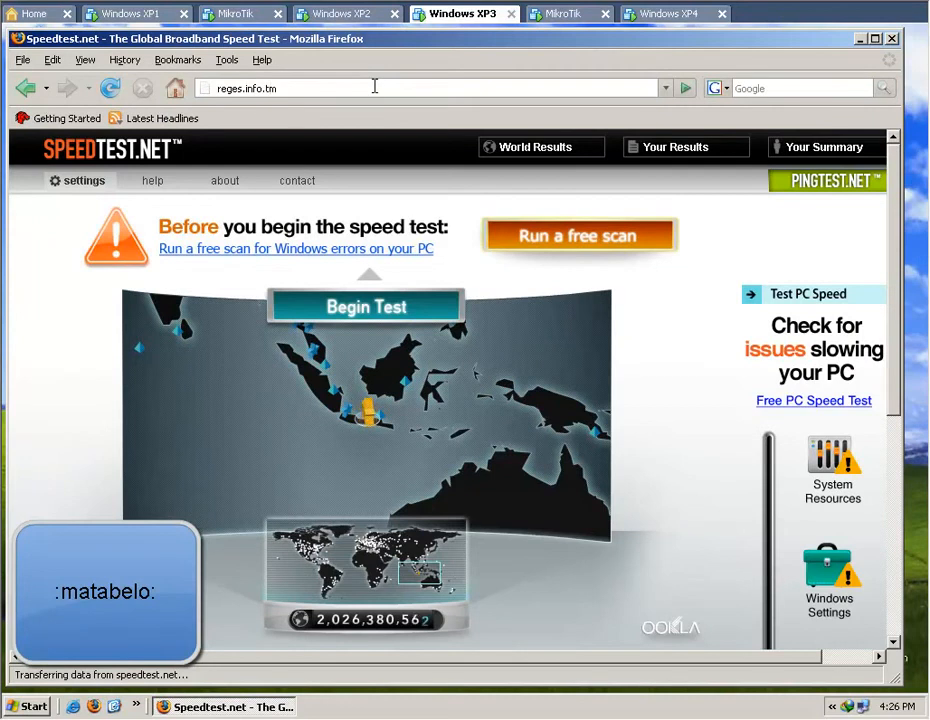
{"action": "type", "text": "/"}
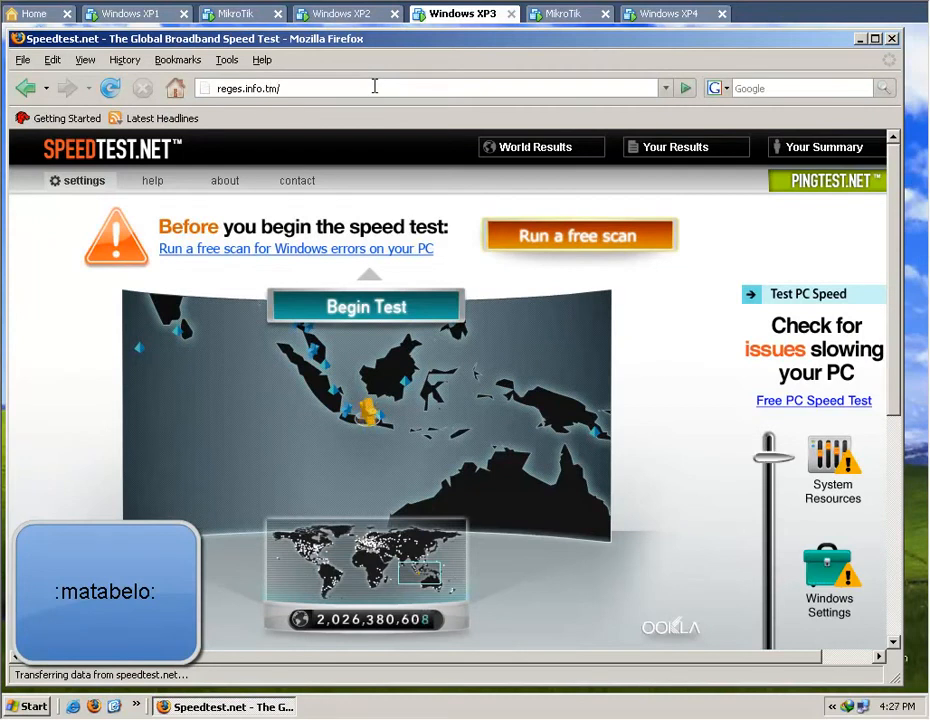
{"action": "type", "text": "reges.mp4"}
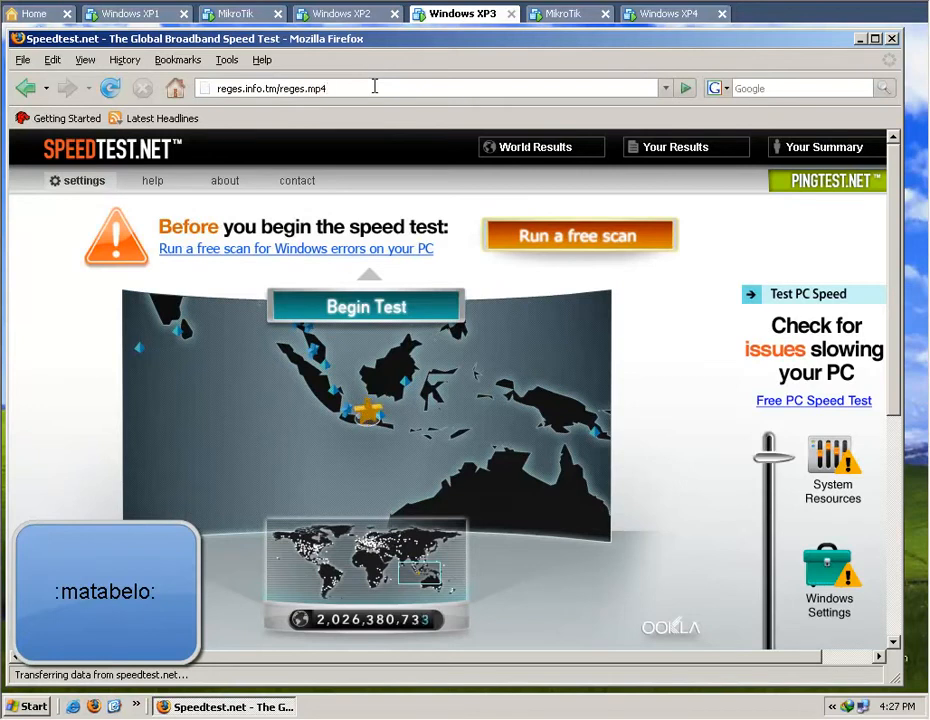
{"action": "key", "text": "Return"}
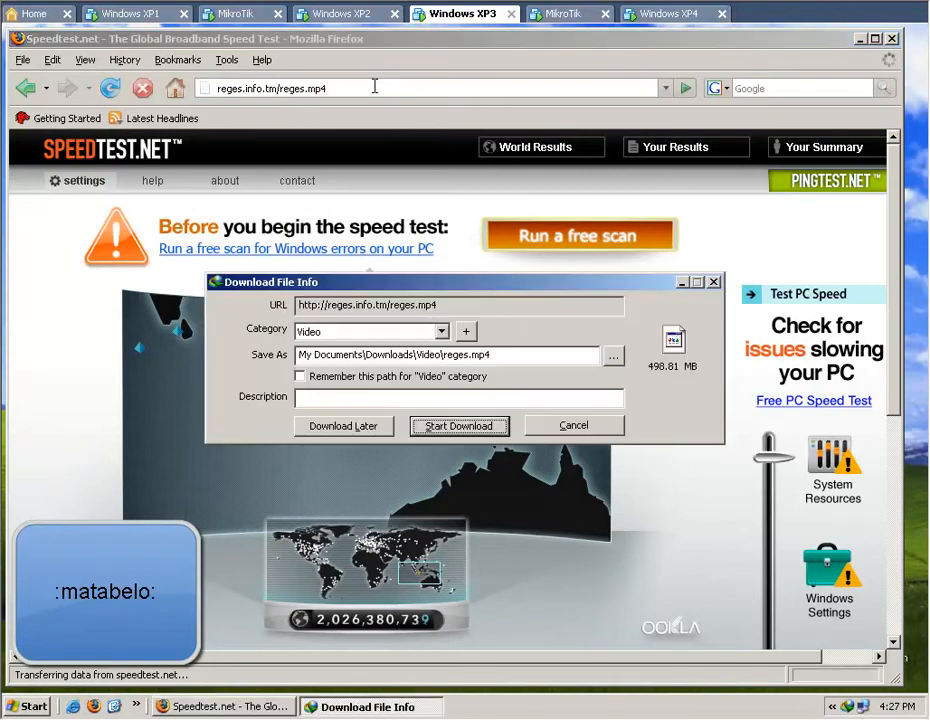
{"action": "left_click", "coordinate": [463, 433]}
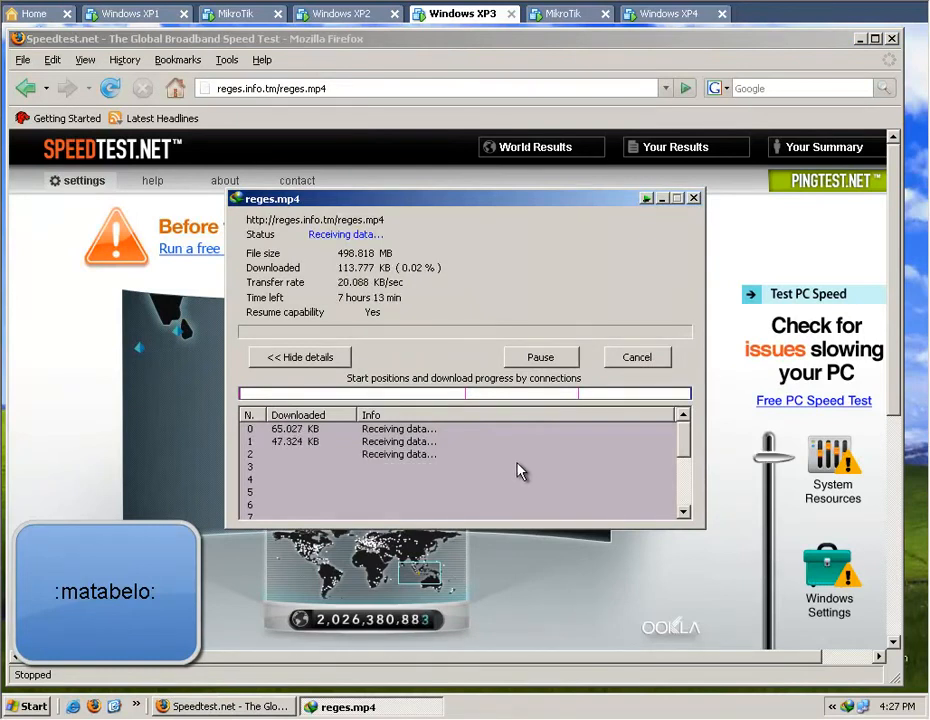
{"action": "left_click", "coordinate": [110, 14]}
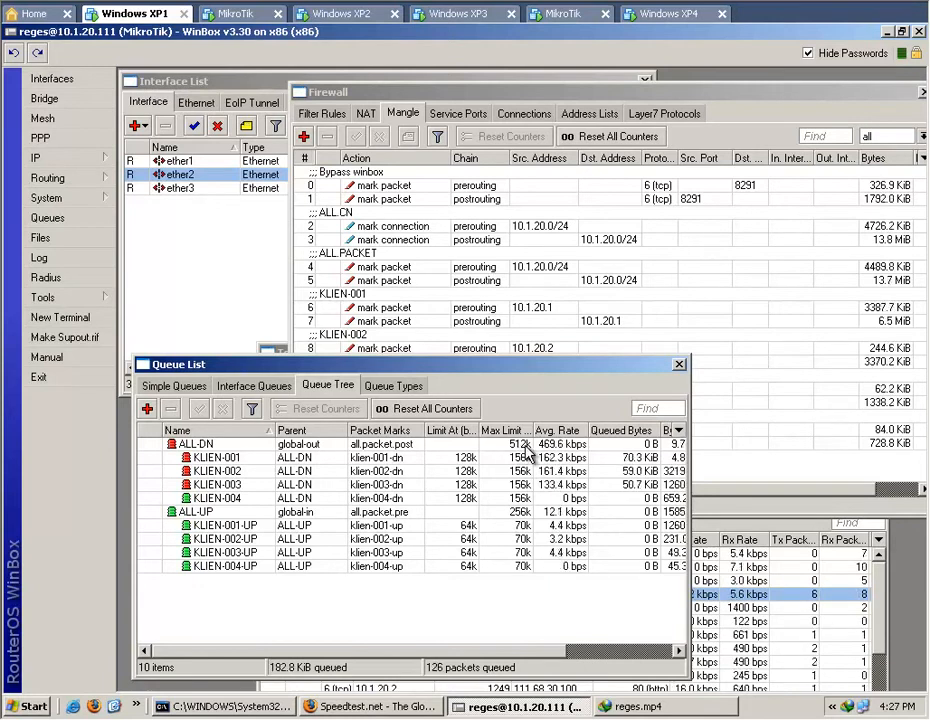
{"action": "left_click", "coordinate": [532, 498]}
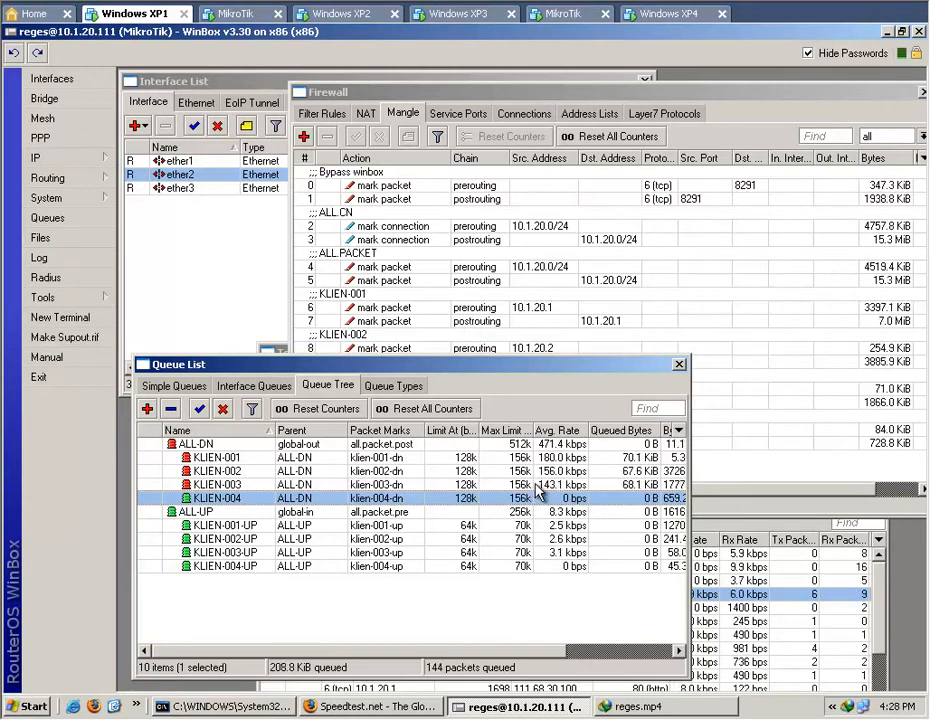
Show the traffic statistics of KLIEN-001's postrouting mangle rule for 10.1.20.1 and move its window aside.
{"action": "left_click", "coordinate": [440, 324]}
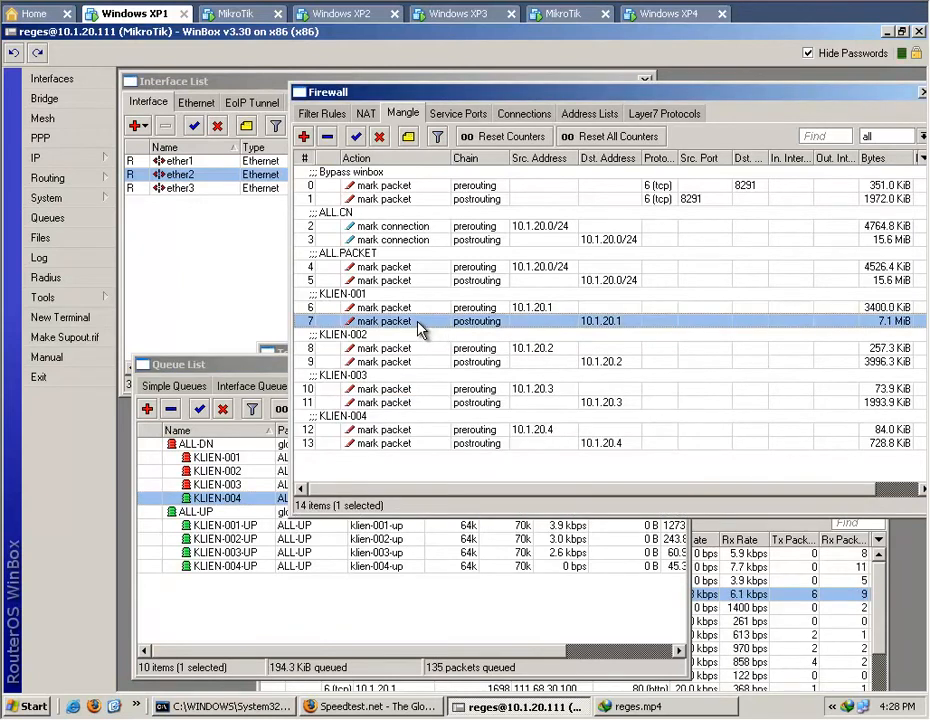
{"action": "double_click", "coordinate": [420, 323]}
{"action": "left_click", "coordinate": [369, 169]}
{"action": "left_click_drag", "start_coordinate": [432, 155], "coordinate": [385, 93]}
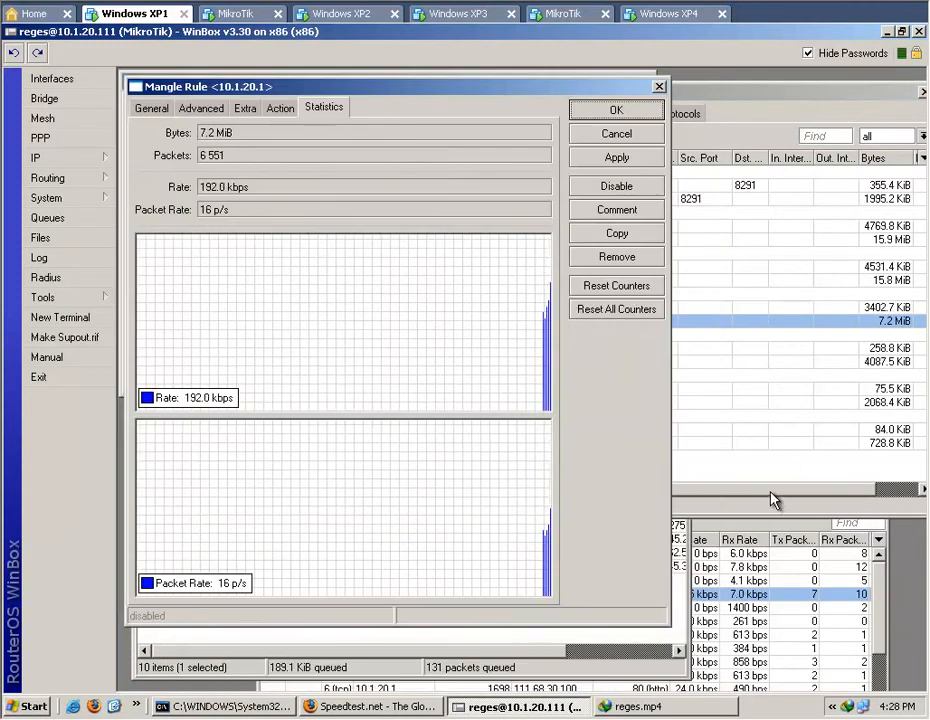
Show the traffic statistics of KLIEN-002's postrouting mangle rule for 10.1.20.2 beside the KLIEN-001 statistics.
{"action": "left_click", "coordinate": [772, 497]}
{"action": "left_click", "coordinate": [603, 364]}
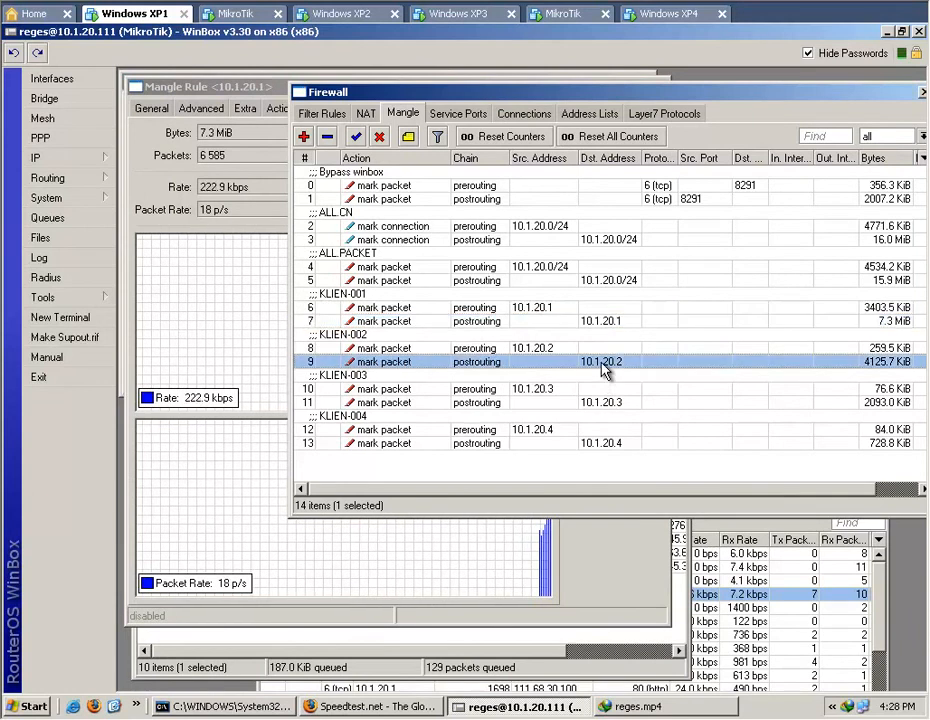
{"action": "double_click", "coordinate": [603, 365]}
{"action": "left_click", "coordinate": [374, 170]}
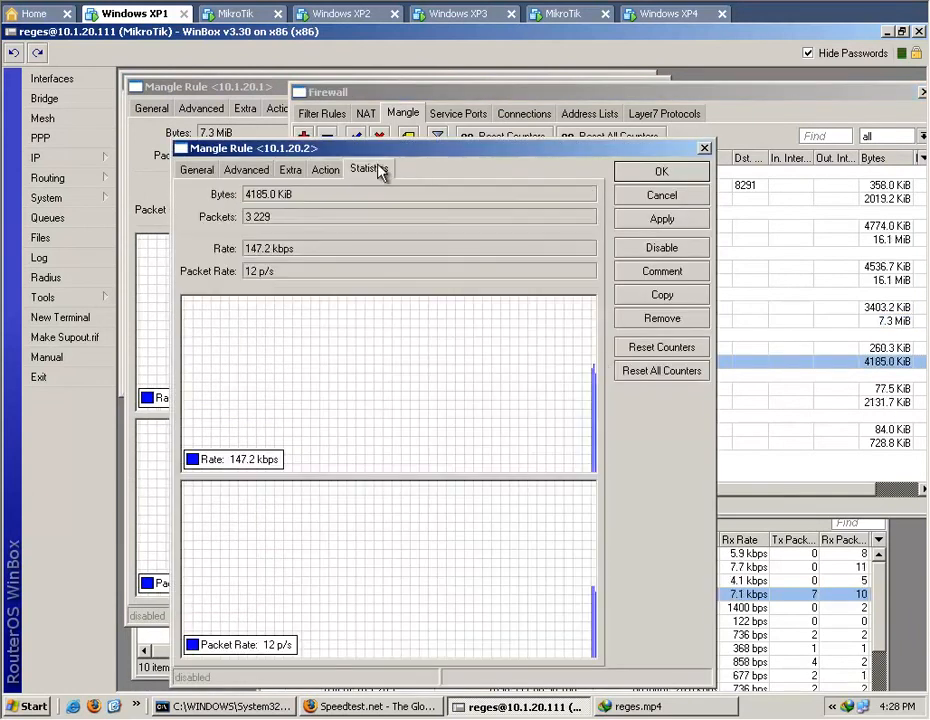
{"action": "left_click_drag", "start_coordinate": [452, 153], "coordinate": [555, 97]}
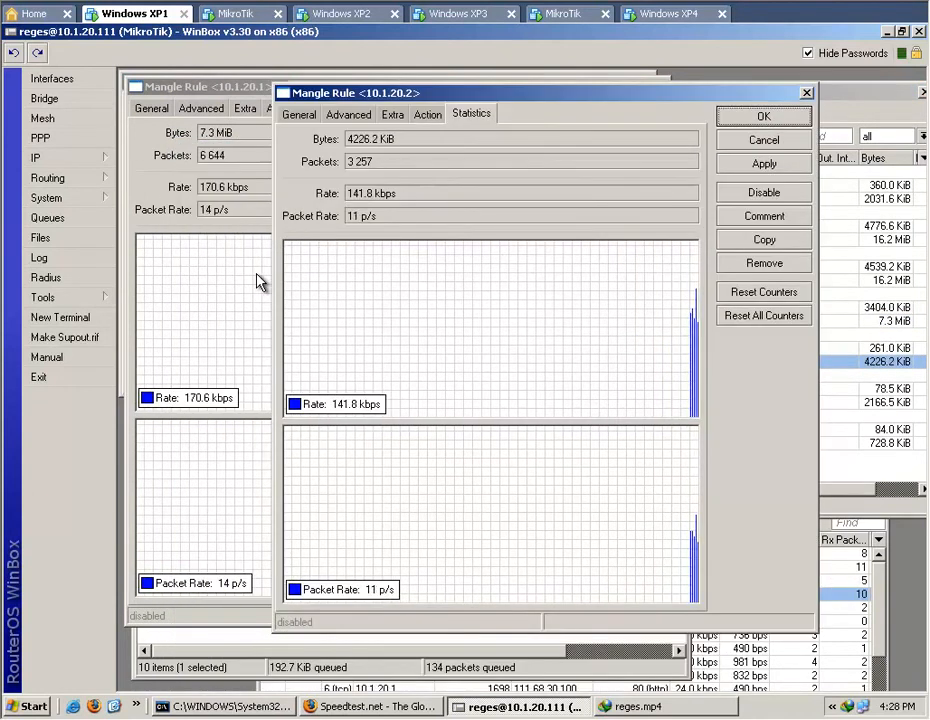
Show the traffic statistics of KLIEN-003's postrouting mangle rule for 10.1.20.3.
{"action": "left_click", "coordinate": [864, 474]}
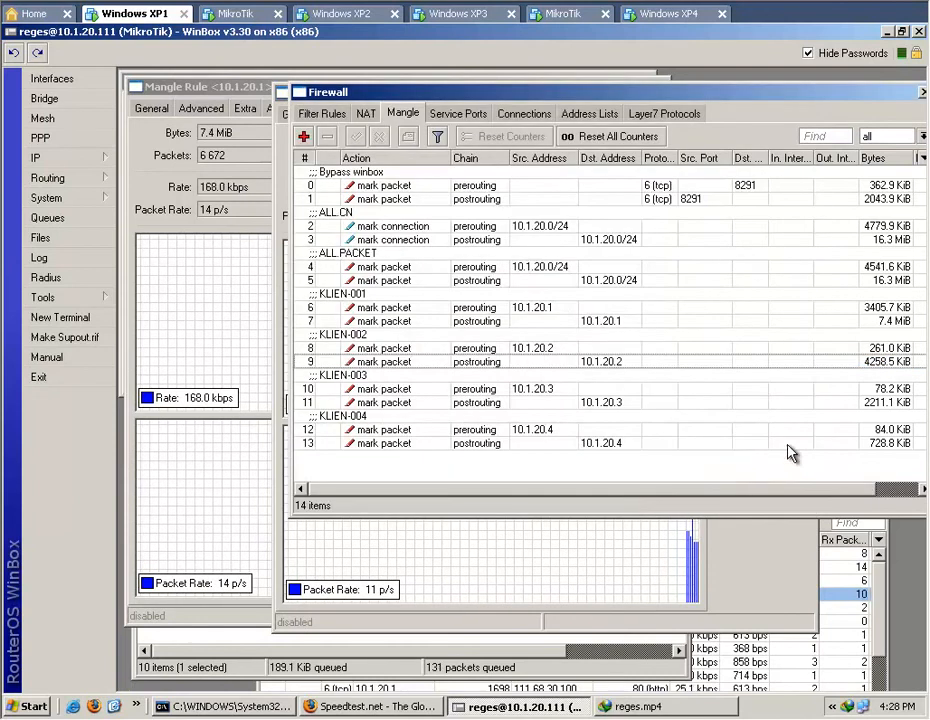
{"action": "double_click", "coordinate": [588, 403]}
{"action": "left_click", "coordinate": [372, 169]}
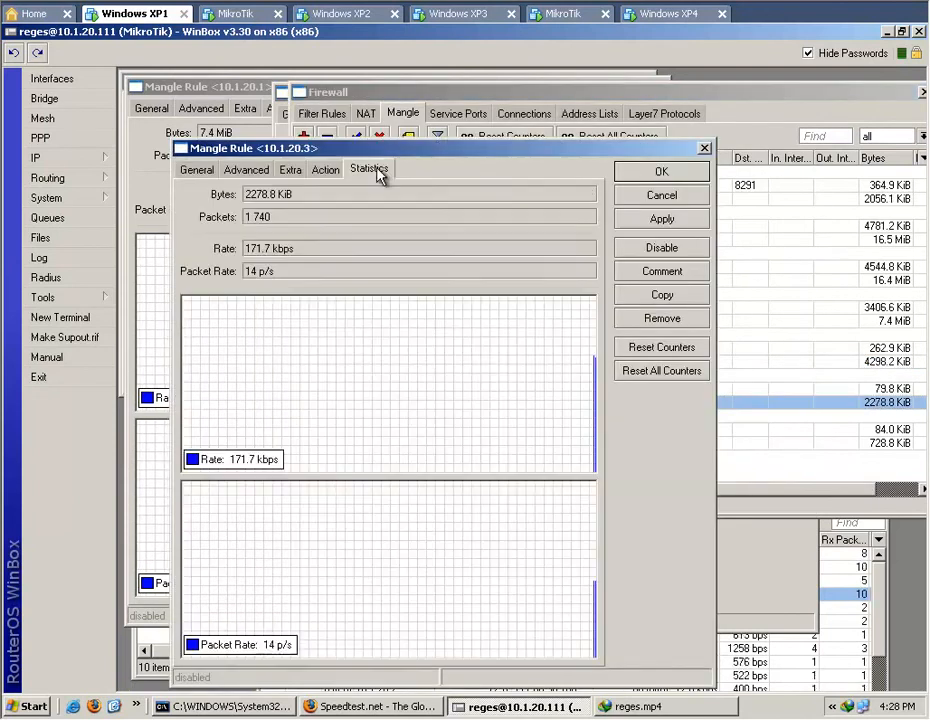
Arrange the 10.1.20.3 mangle rule statistics beside those of 10.1.20.1 and 10.1.20.2 to compare the three clients' rates.
{"action": "left_click_drag", "start_coordinate": [423, 150], "coordinate": [681, 110]}
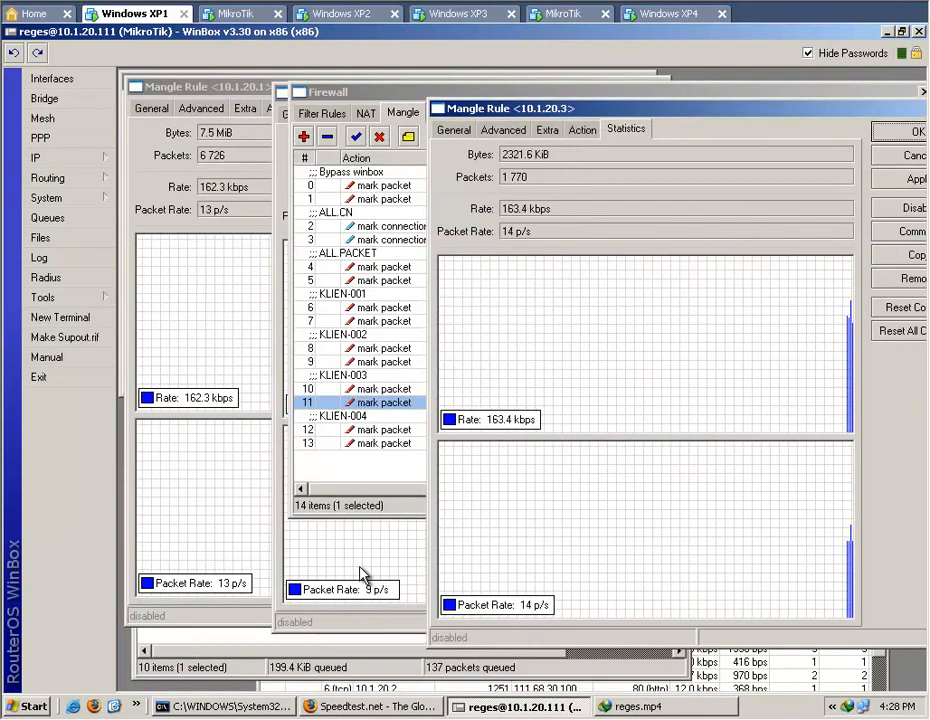
{"action": "left_click", "coordinate": [361, 570]}
{"action": "left_click", "coordinate": [639, 315]}
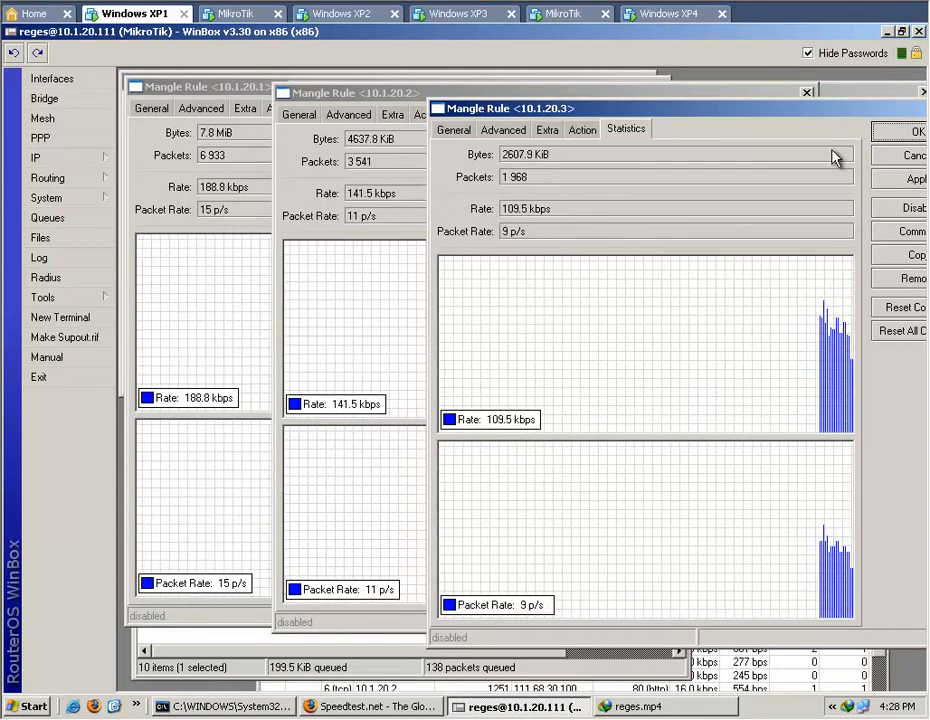
Close the mangle rule windows for 10.1.20.3, 10.1.20.2 and 10.1.20.1 and bring the queue tree to the front.
{"action": "left_click_drag", "start_coordinate": [876, 116], "coordinate": [776, 116]}
{"action": "left_click", "coordinate": [922, 110]}
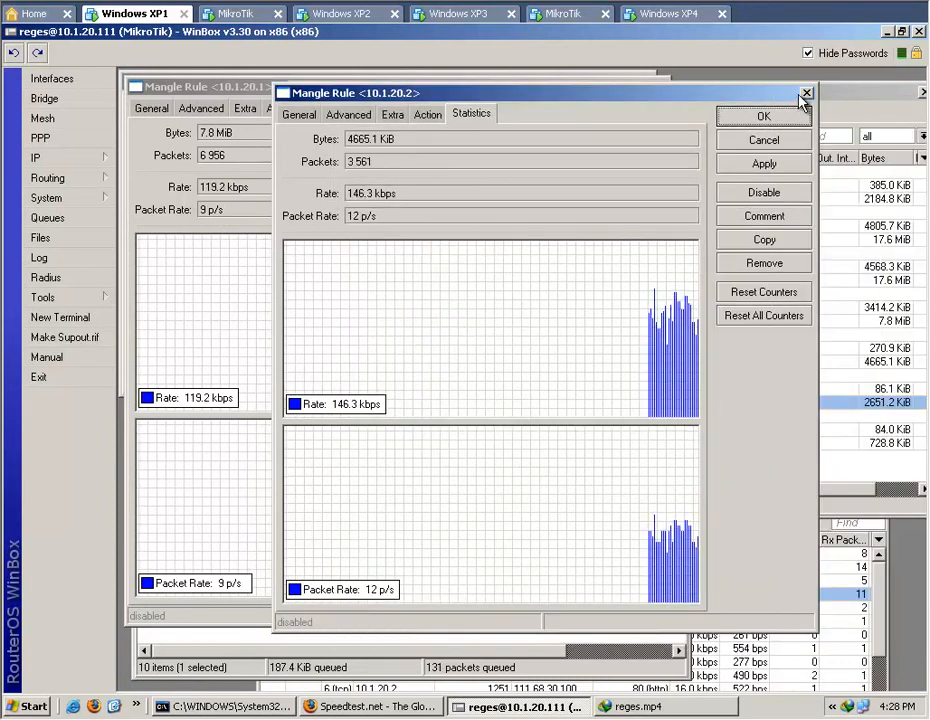
{"action": "left_click", "coordinate": [808, 92]}
{"action": "left_click", "coordinate": [255, 87]}
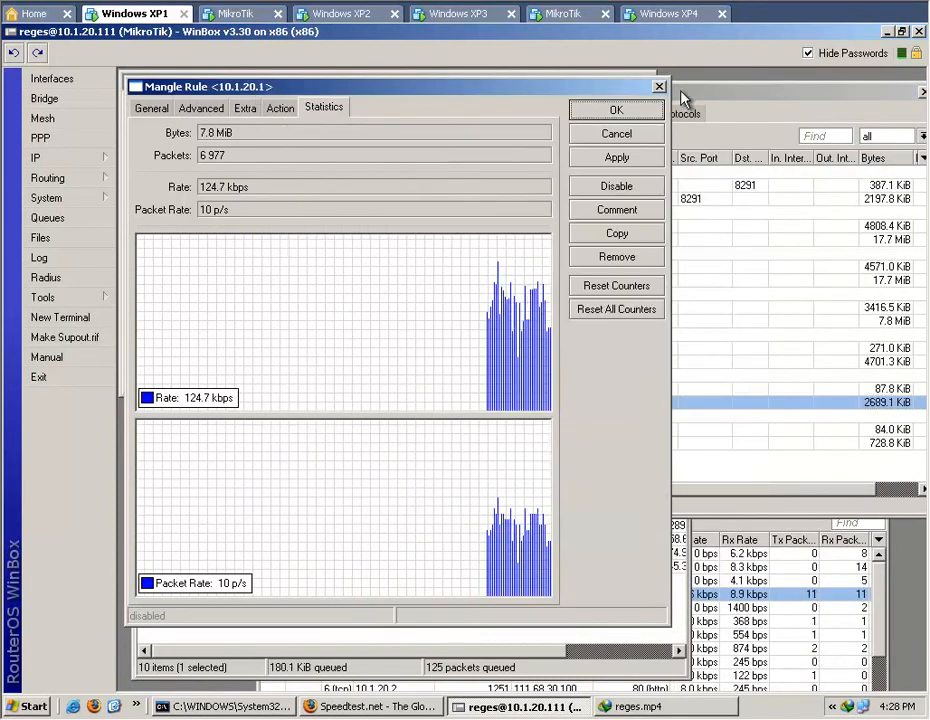
{"action": "left_click", "coordinate": [660, 88]}
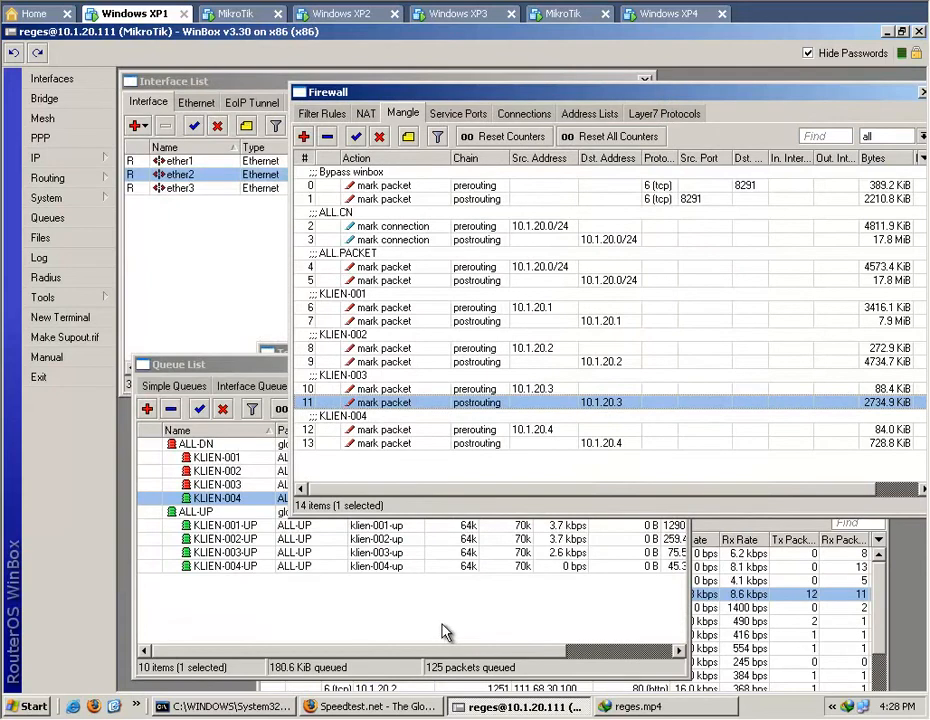
{"action": "left_click", "coordinate": [442, 628]}
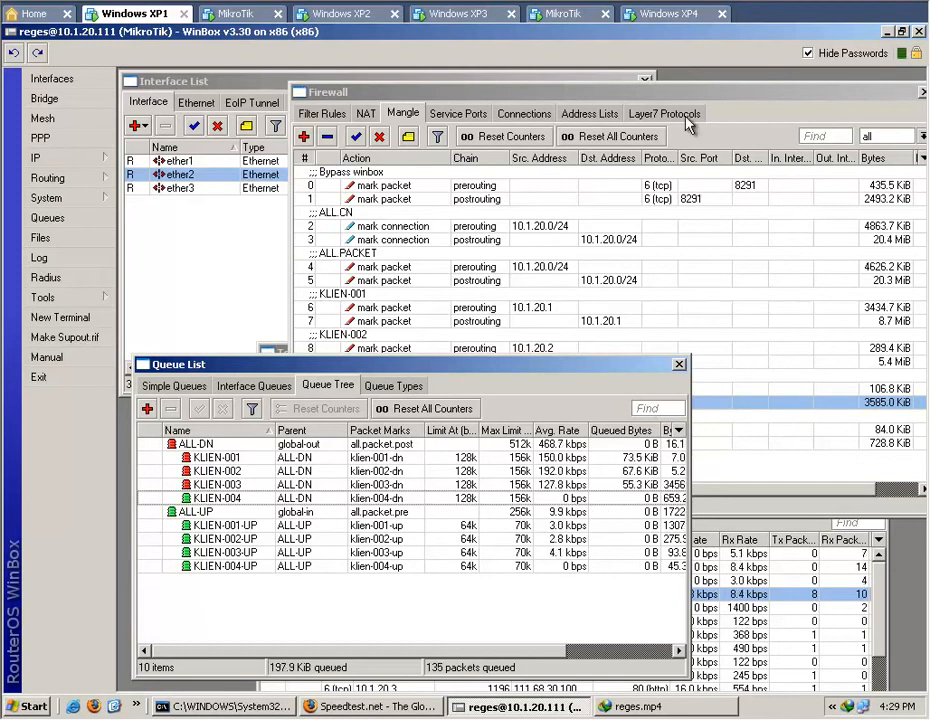
Switch to Windows XP4, load detik.com in Firefox, and check the client rates in Windows XP1's queue tree.
{"action": "left_click", "coordinate": [679, 16]}
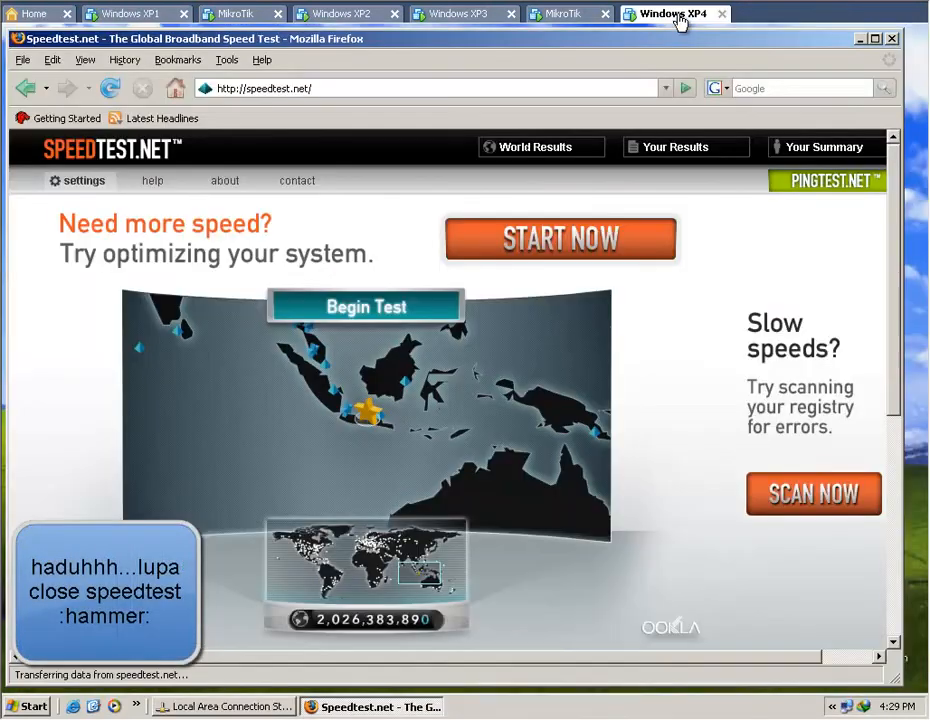
{"action": "left_click", "coordinate": [479, 87]}
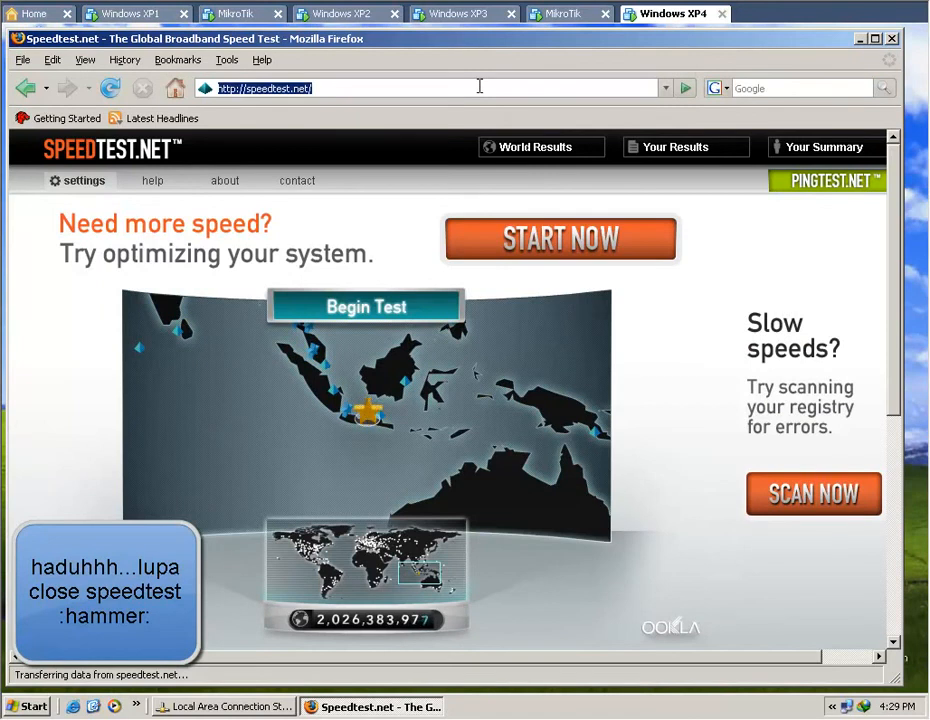
{"action": "type", "text": "detik.com"}
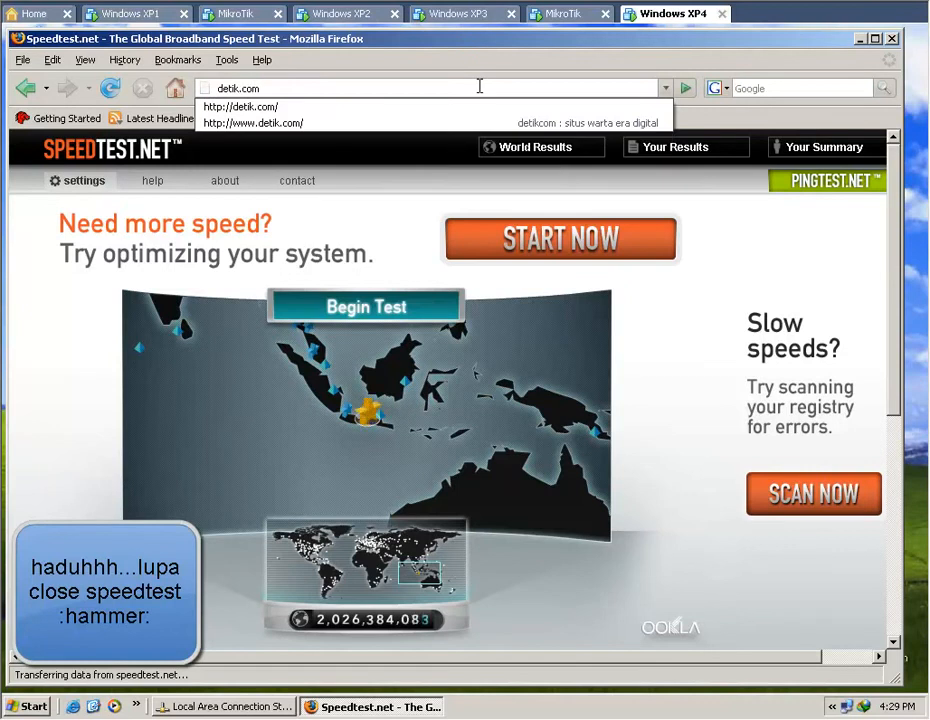
{"action": "key", "text": "Return"}
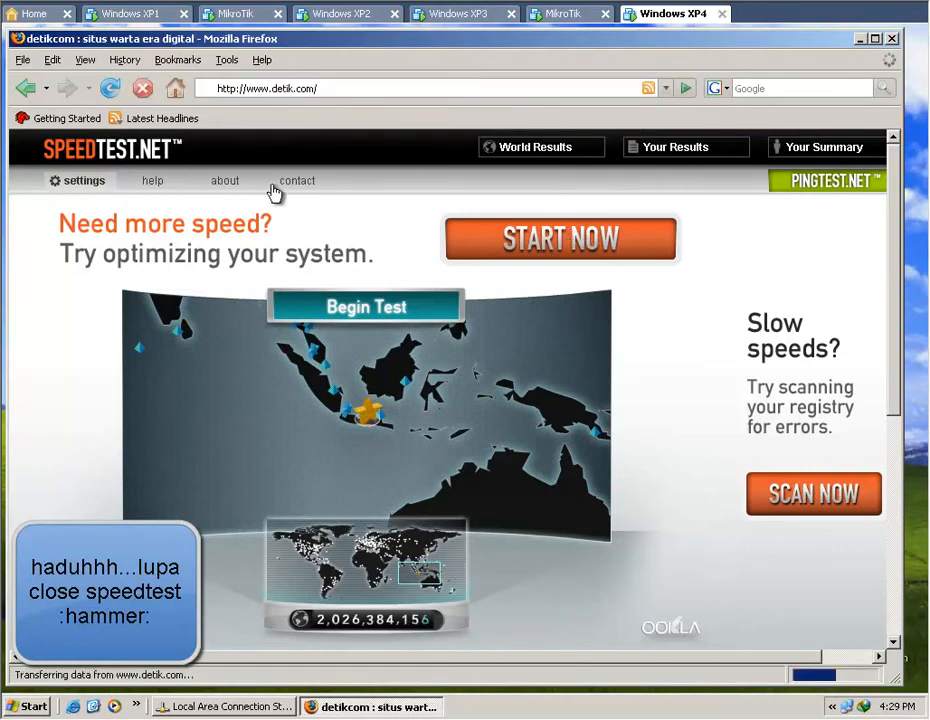
{"action": "left_click", "coordinate": [130, 15]}
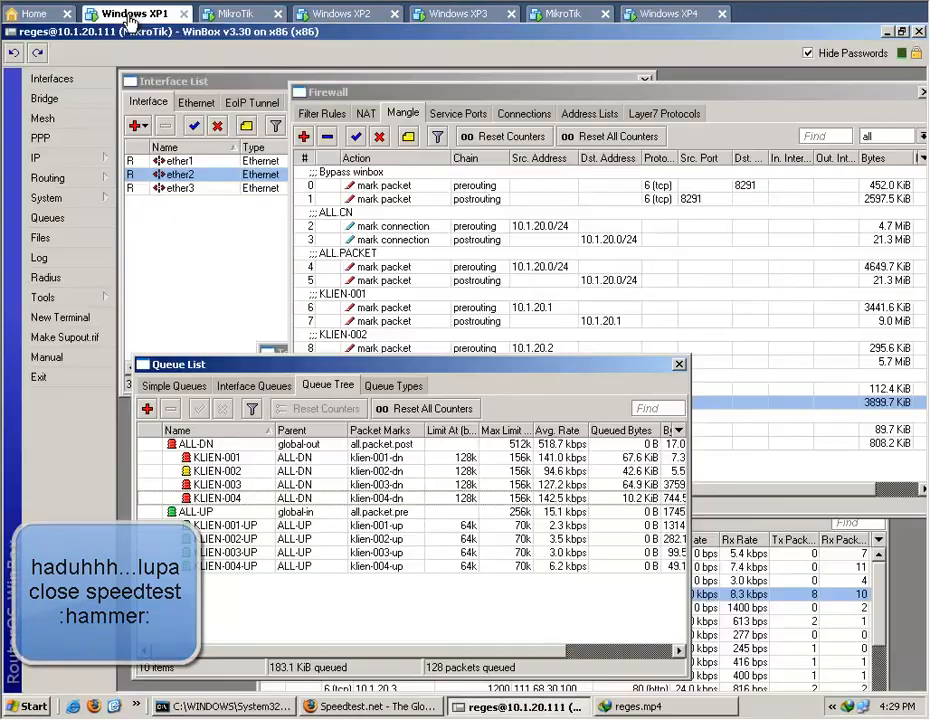
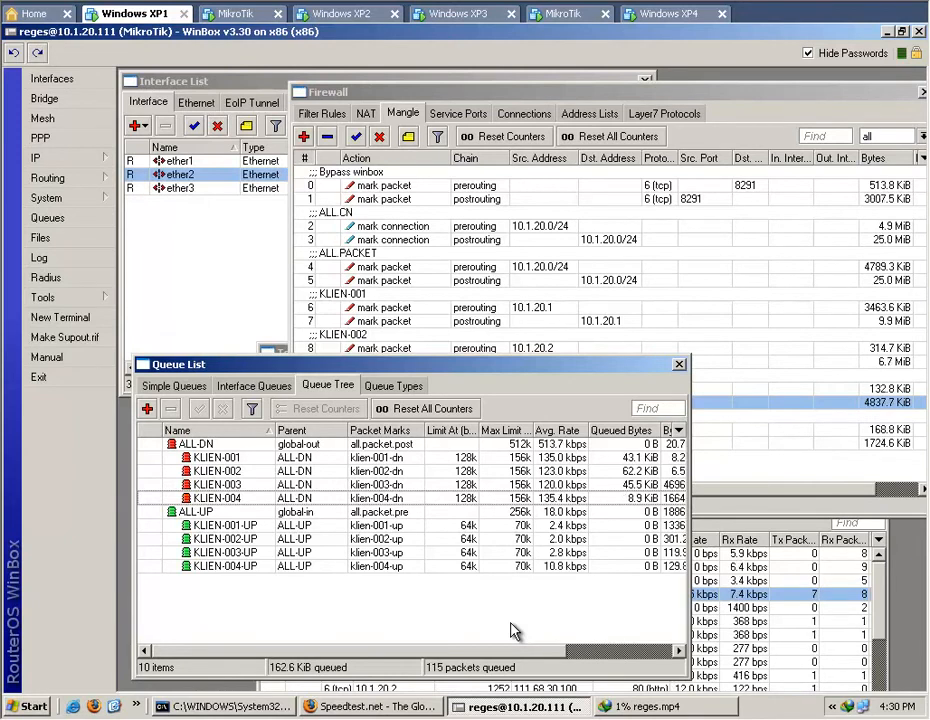
Check the reges.mp4 download progress on Windows XP1 and how far detik.com has loaded on Windows XP4.
{"action": "left_click", "coordinate": [645, 706]}
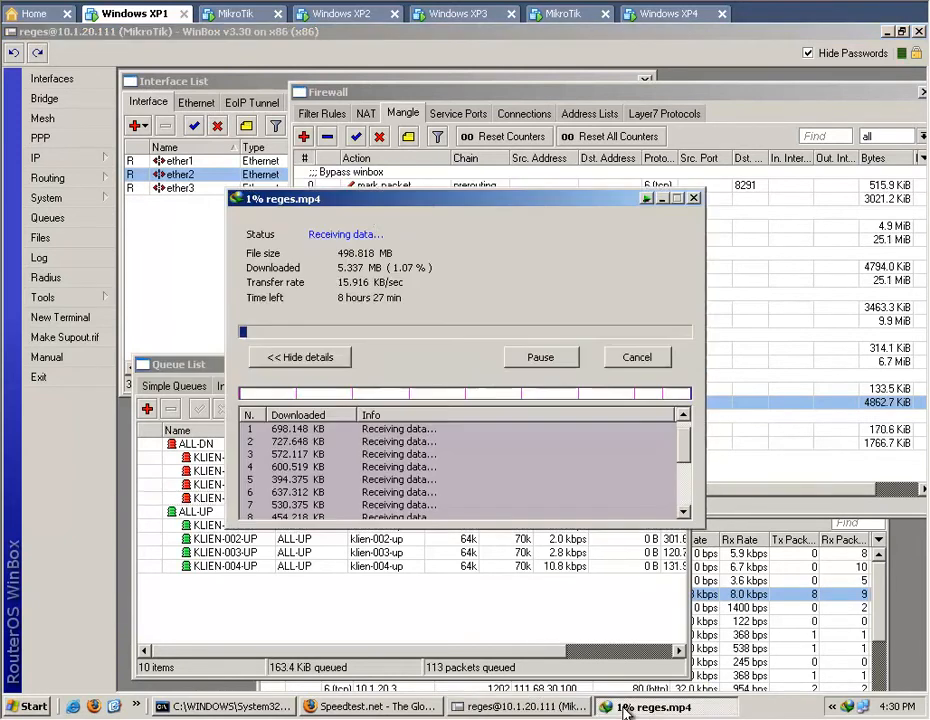
{"action": "left_click", "coordinate": [480, 606]}
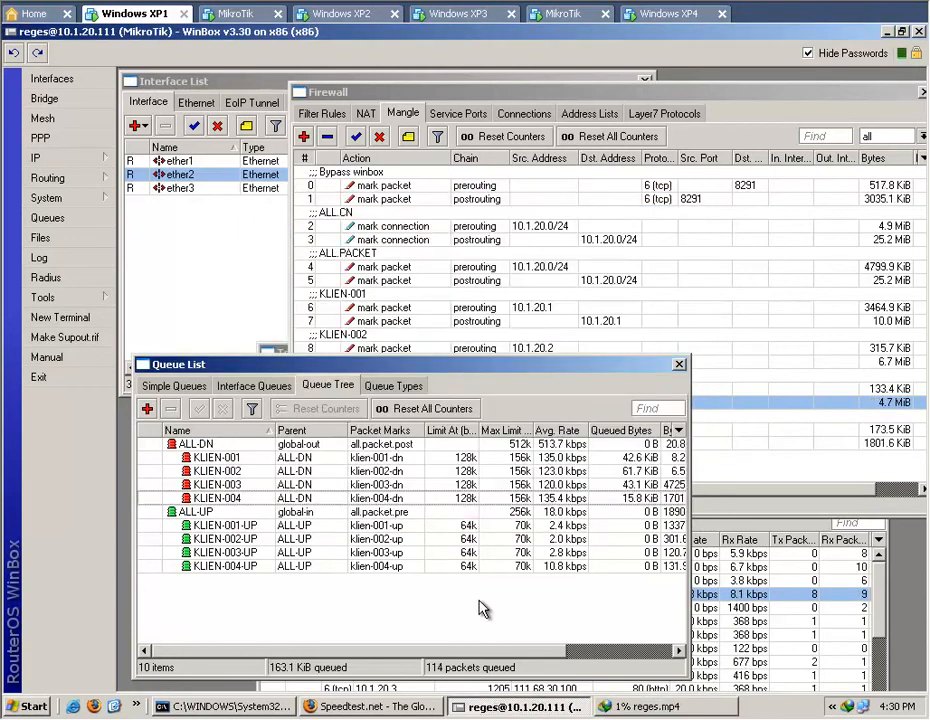
{"action": "left_click", "coordinate": [668, 14]}
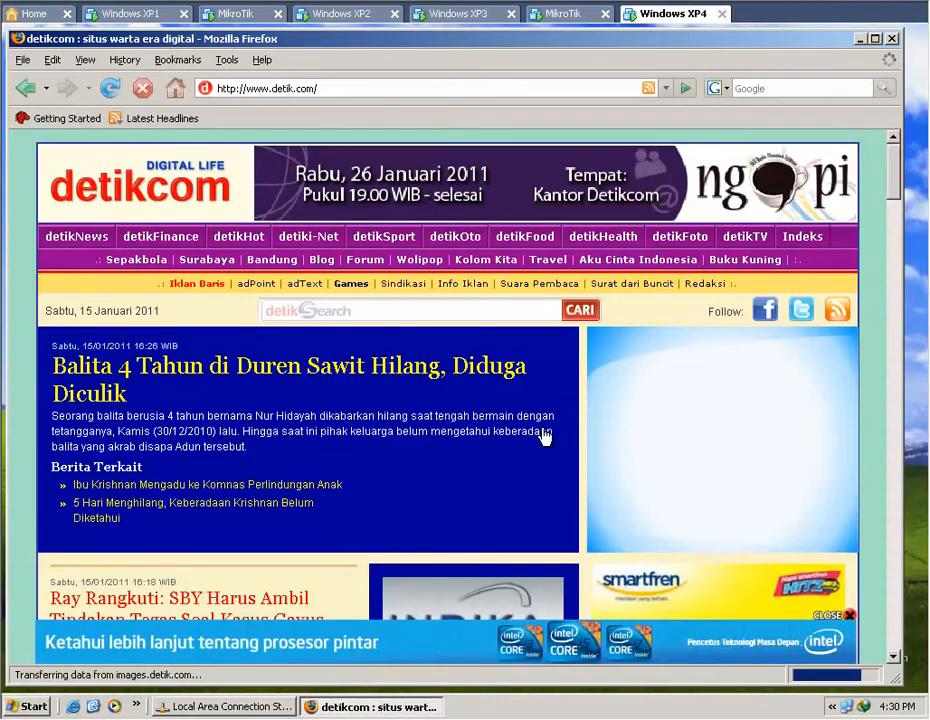
{"action": "left_click_drag", "start_coordinate": [903, 178], "coordinate": [897, 536]}
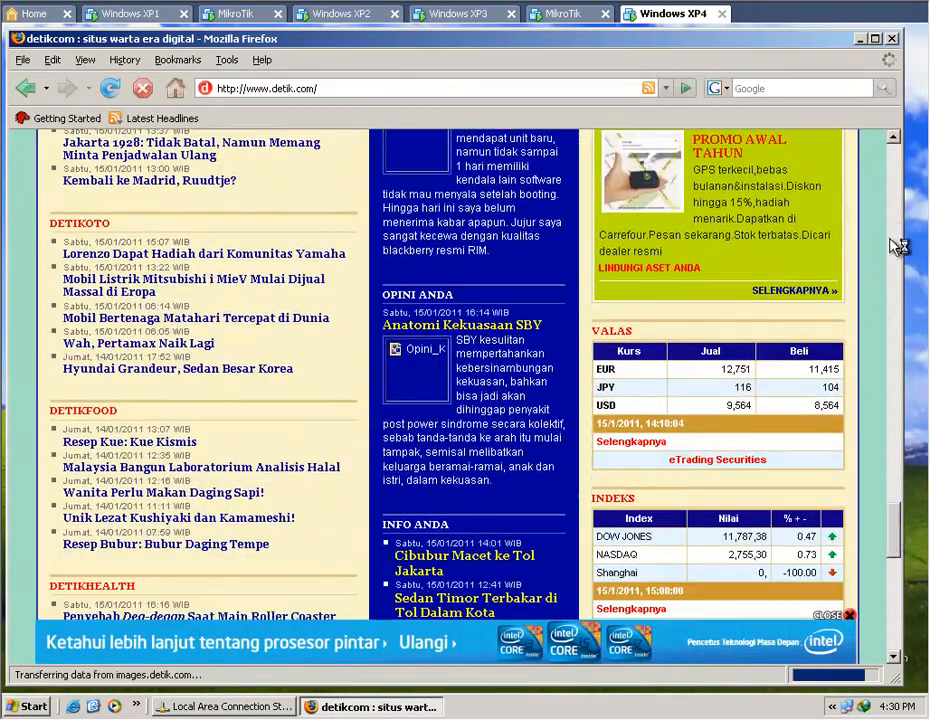
{"action": "left_click", "coordinate": [127, 15]}
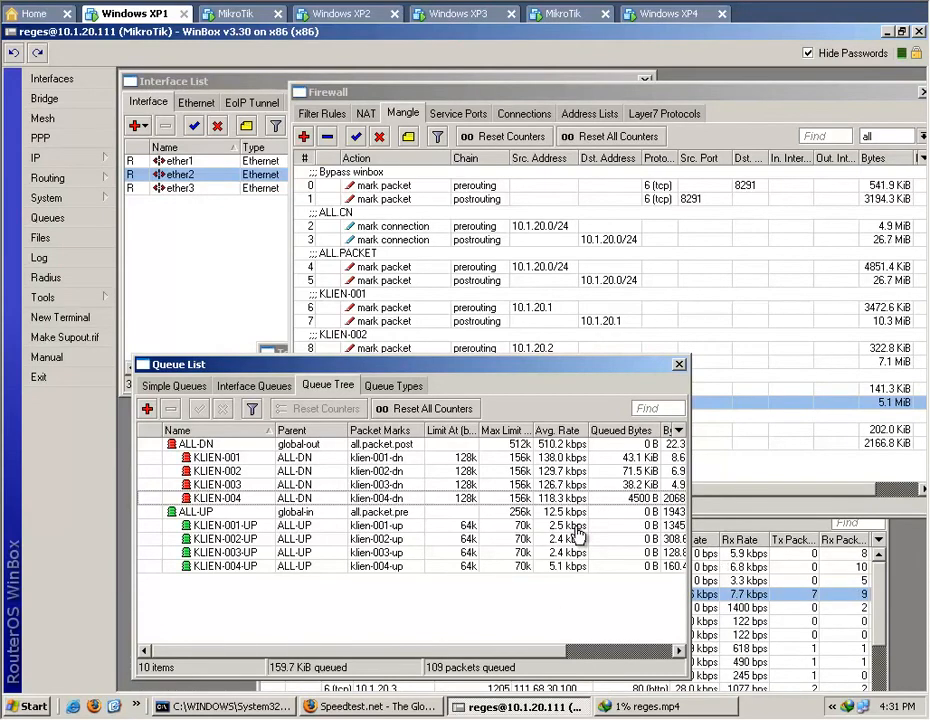
Recheck detik.com on Windows XP4 in a maximized Firefox window and return to the queue tree on Windows XP1.
{"action": "left_click", "coordinate": [664, 14]}
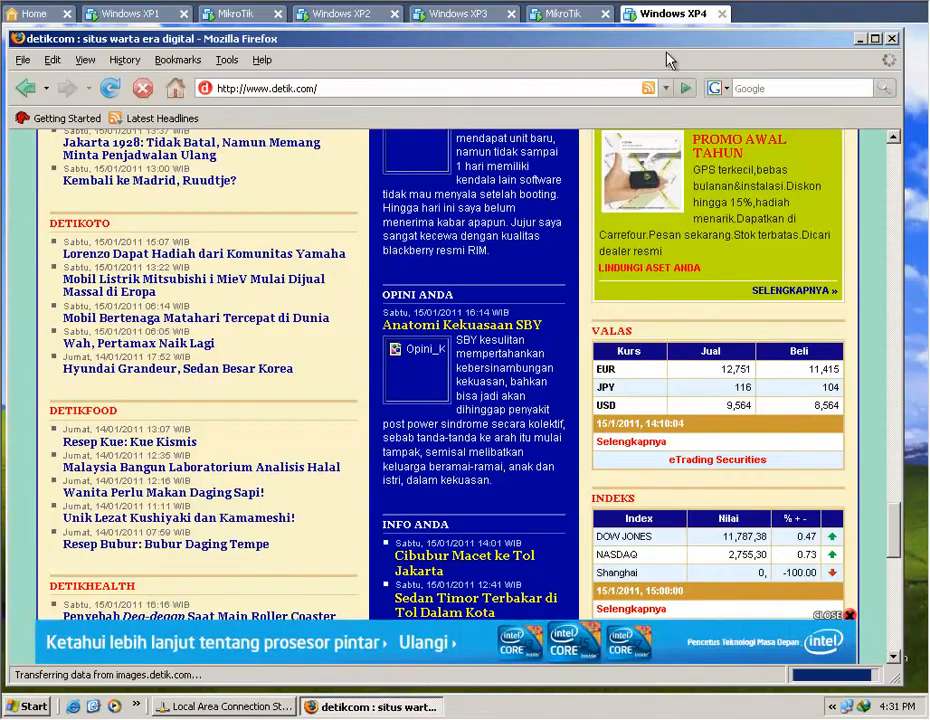
{"action": "left_click_drag", "start_coordinate": [893, 533], "coordinate": [900, 160]}
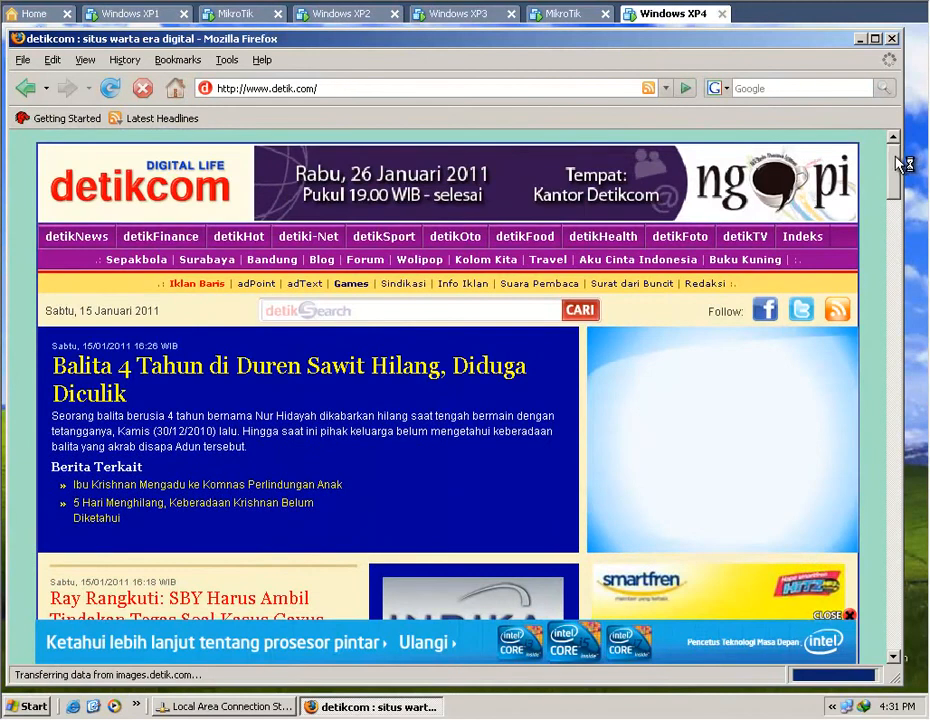
{"action": "left_click", "coordinate": [875, 39]}
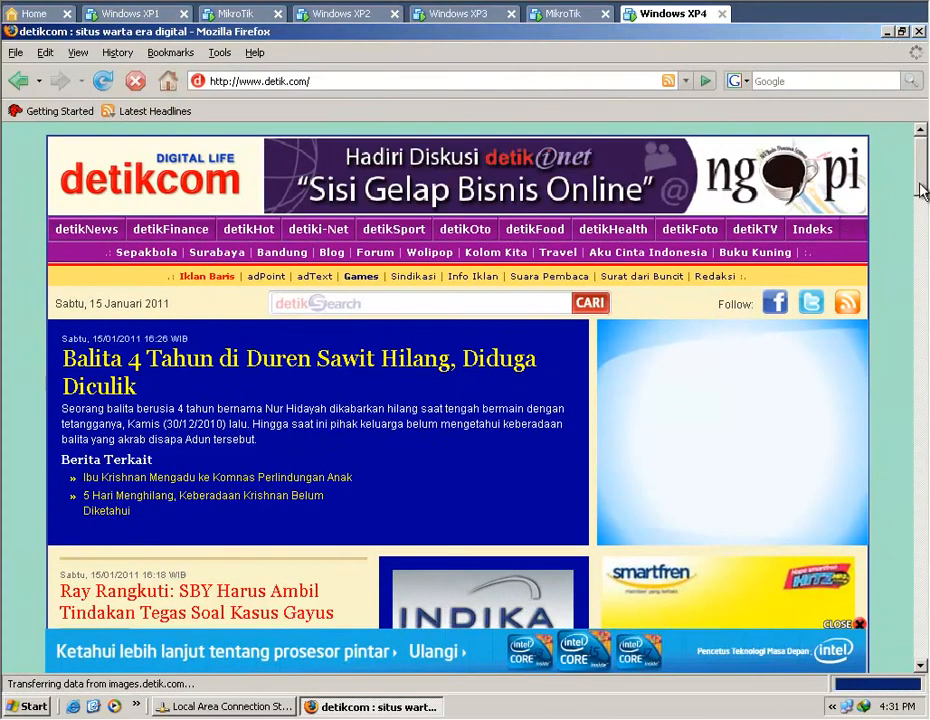
{"action": "left_click", "coordinate": [120, 18]}
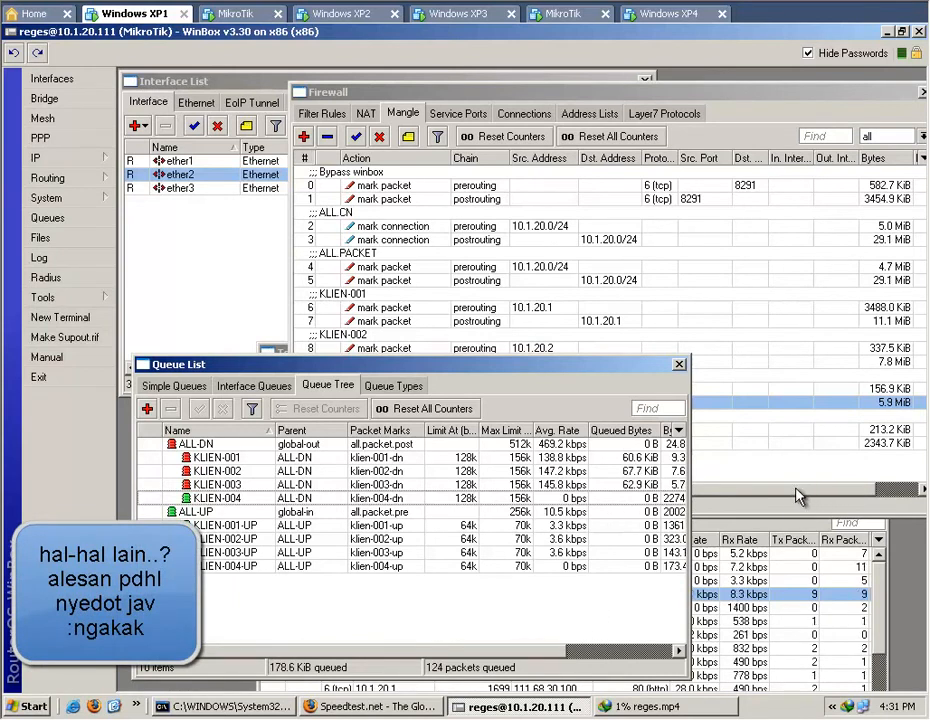
Compare the full list of client mangle rules with the client rates in the queue tree.
{"action": "left_click", "coordinate": [576, 355]}
{"action": "left_click", "coordinate": [556, 614]}
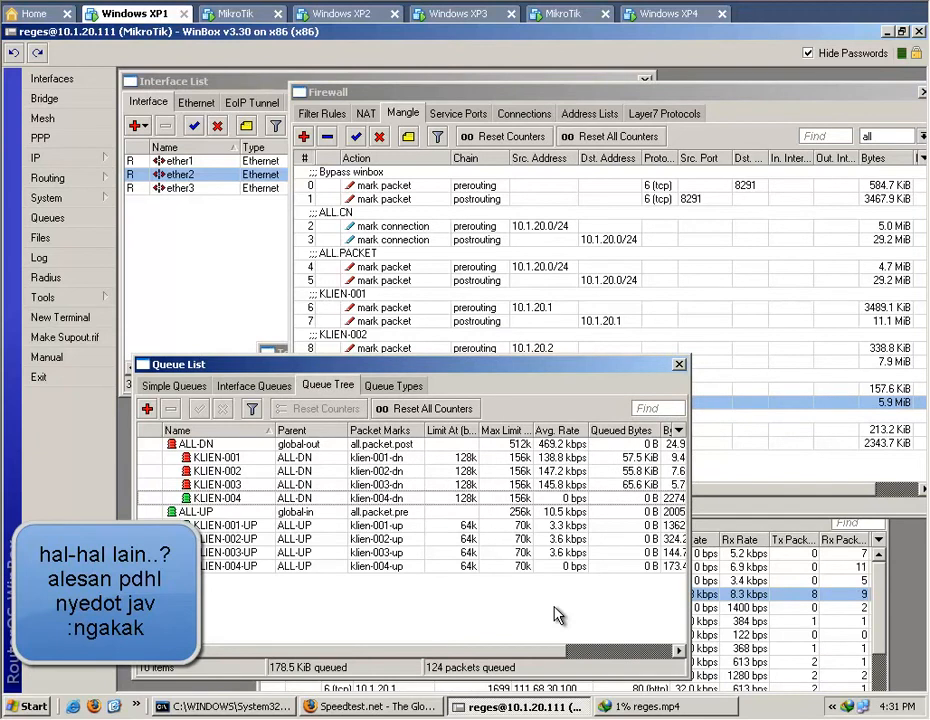
{"action": "left_click", "coordinate": [811, 495]}
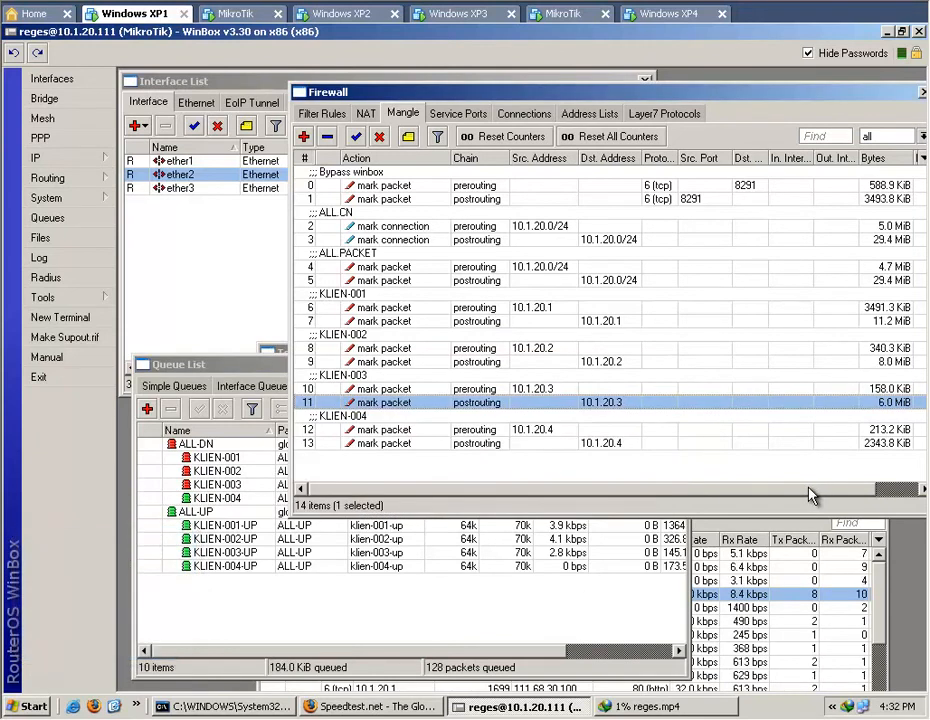
{"action": "left_click", "coordinate": [780, 478]}
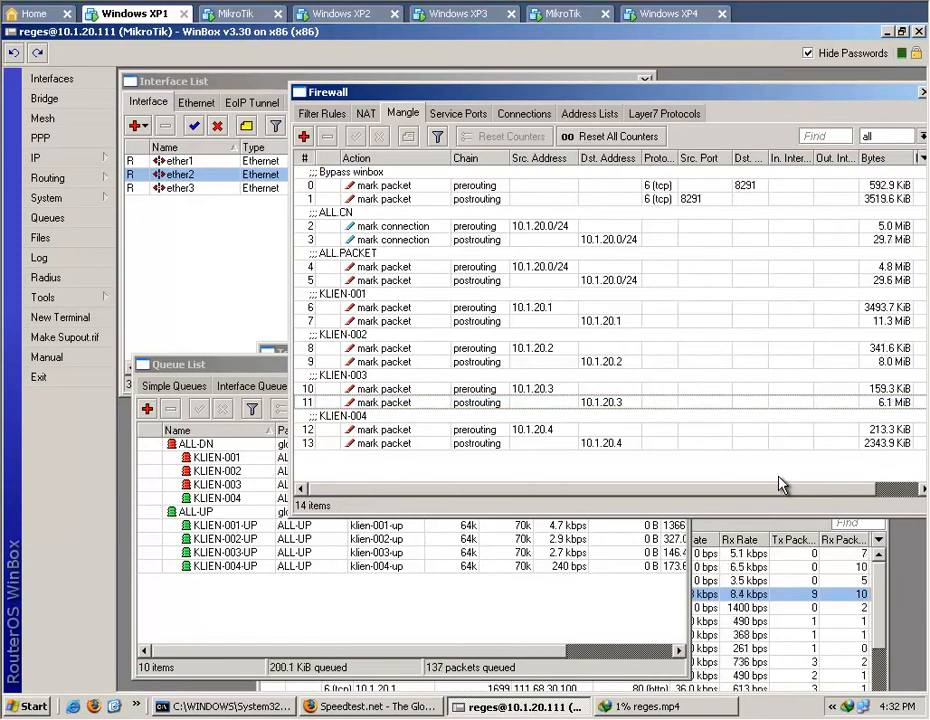
{"action": "left_click", "coordinate": [595, 618]}
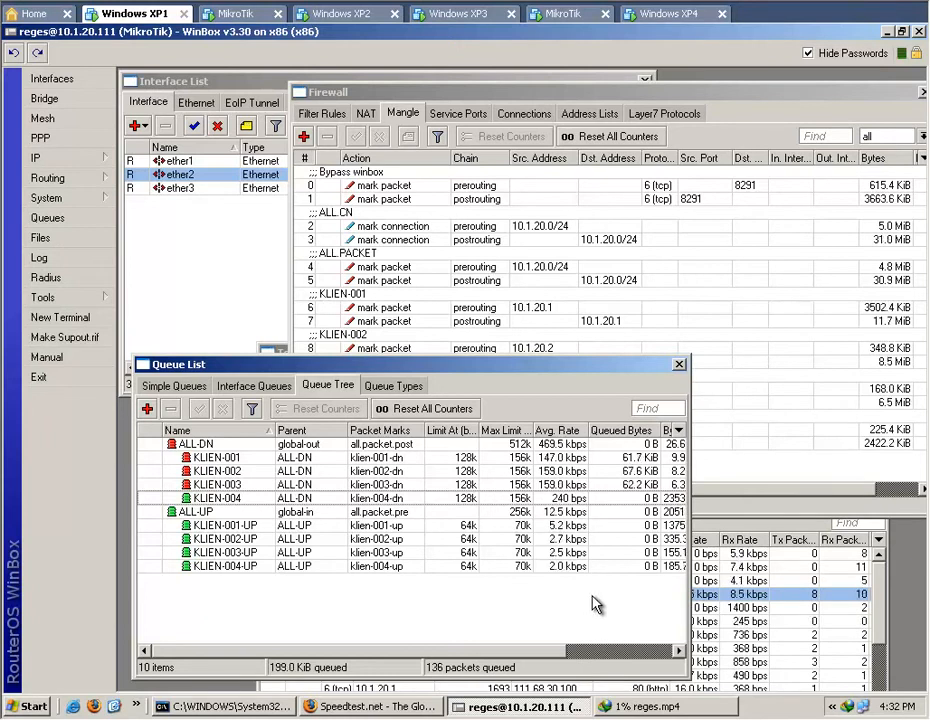
Minimize the WinBox, reges.mp4 download and command prompt windows, and launch another WinBox Loader on Windows XP1.
{"action": "left_click", "coordinate": [888, 32]}
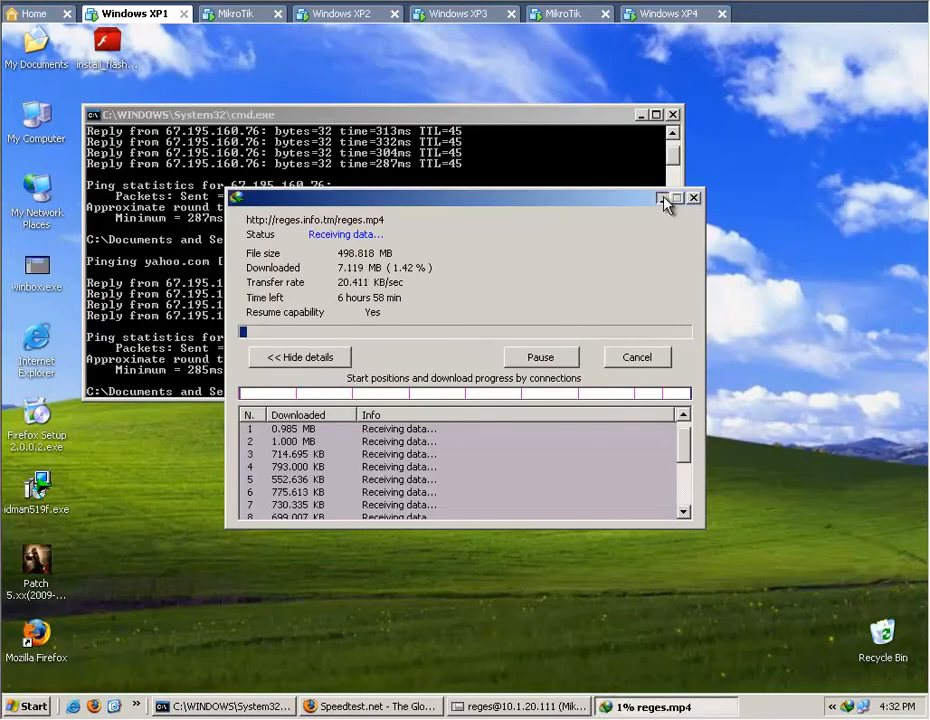
{"action": "left_click", "coordinate": [662, 198]}
{"action": "left_click", "coordinate": [641, 114]}
{"action": "double_click", "coordinate": [38, 267]}
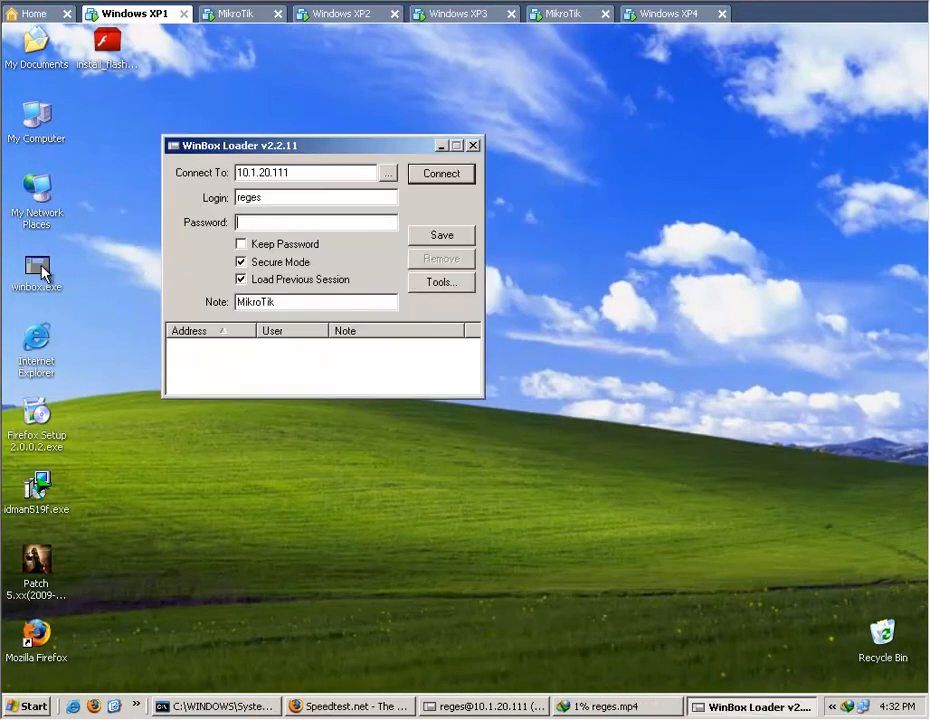
Connect as admin to the router with IP 10.1.10.2 through its MAC address 00:0C:29:3A:EA:6C and maximize its WinBox window.
{"action": "left_click", "coordinate": [388, 173]}
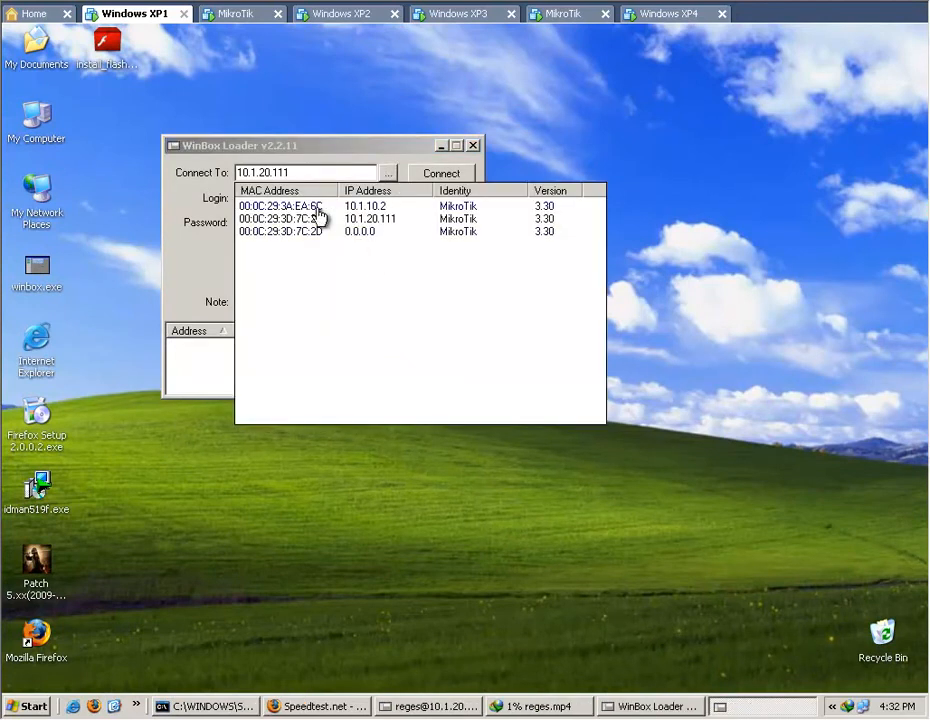
{"action": "left_click", "coordinate": [374, 207]}
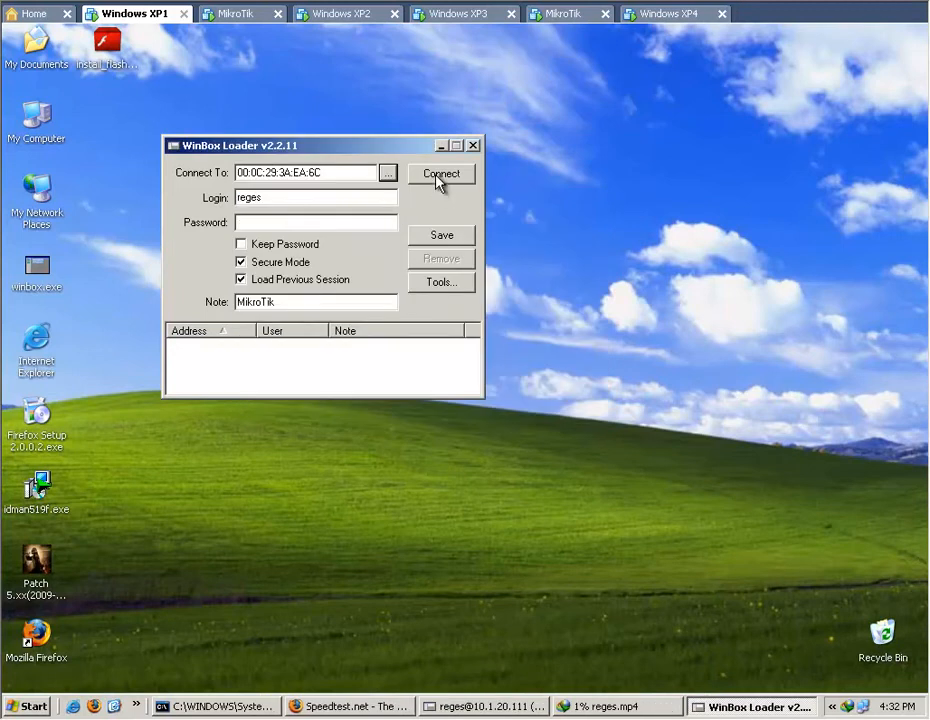
{"action": "double_click", "coordinate": [360, 196]}
{"action": "type", "text": "admin"}
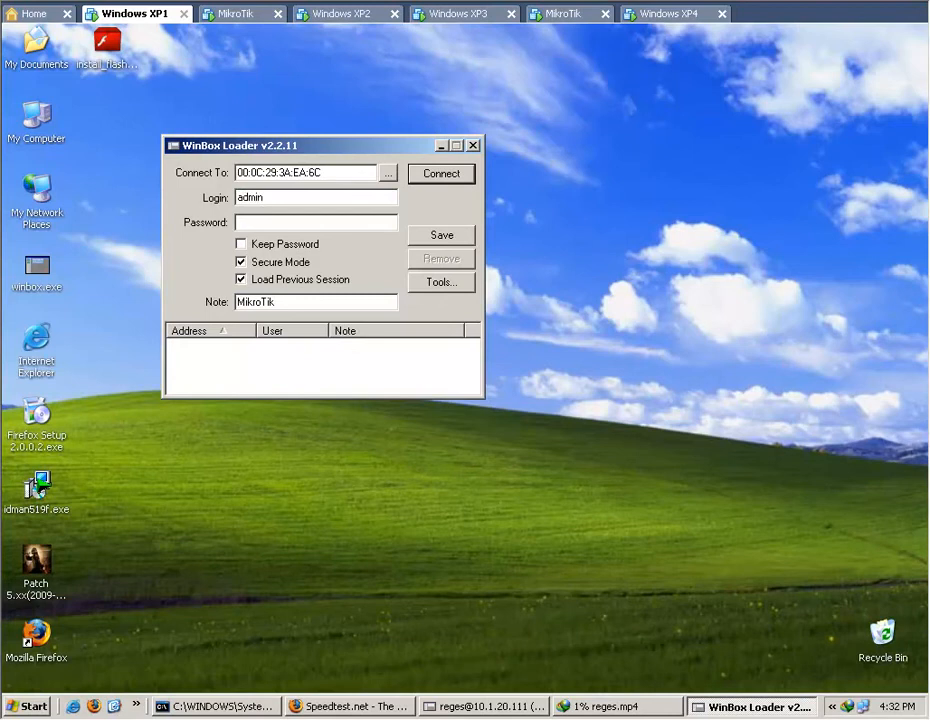
{"action": "key", "text": "Return"}
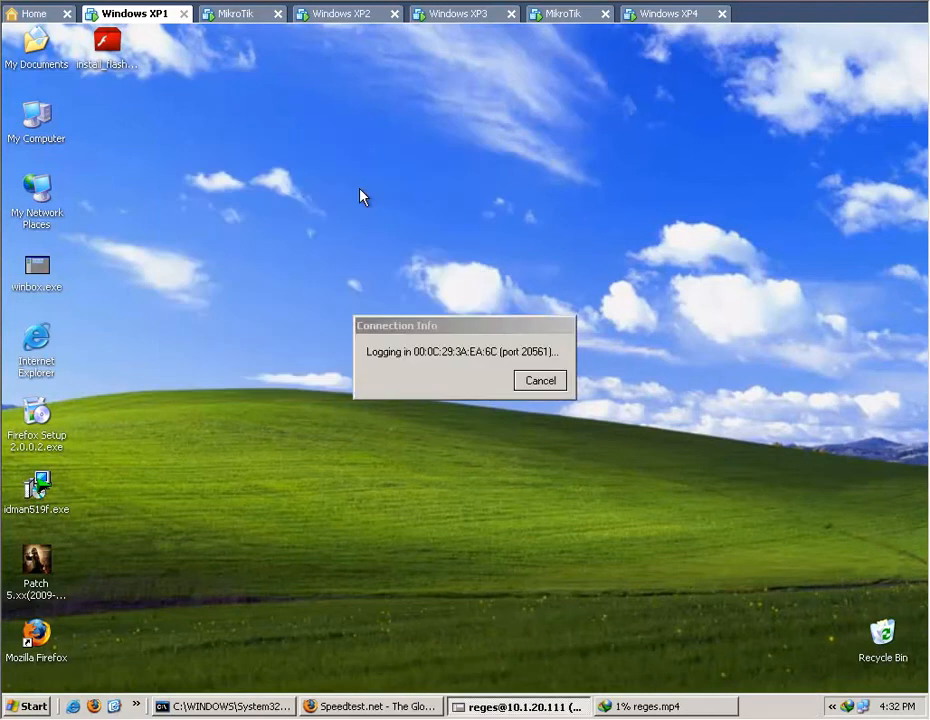
{"action": "double_click", "coordinate": [480, 145]}
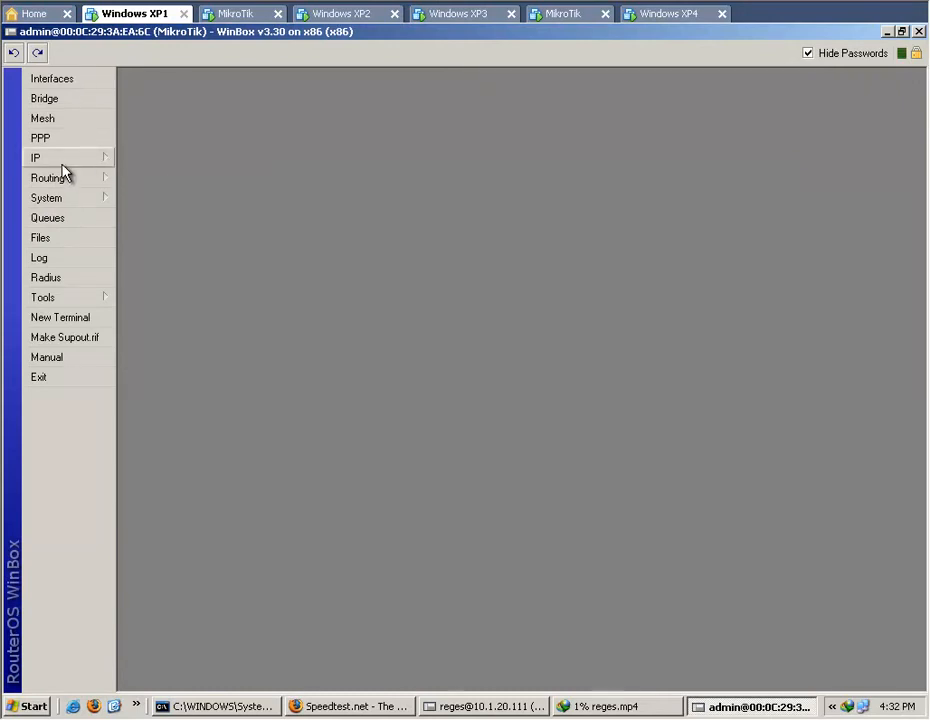
Show the second router's interface list and IP address list, and select the address on ether2.
{"action": "left_click", "coordinate": [59, 80]}
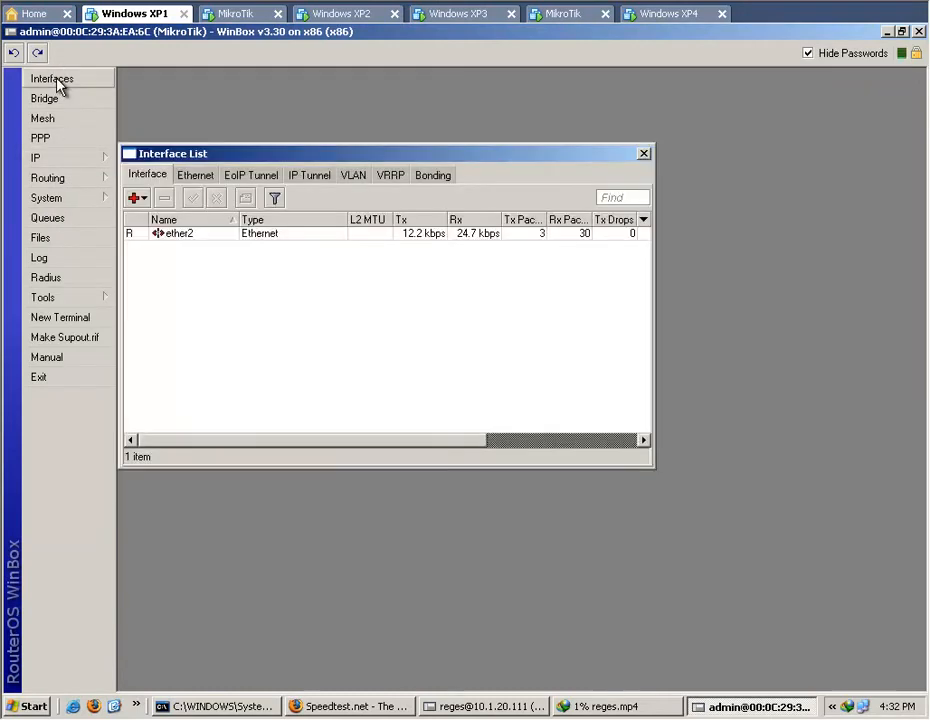
{"action": "left_click_drag", "start_coordinate": [357, 160], "coordinate": [415, 93]}
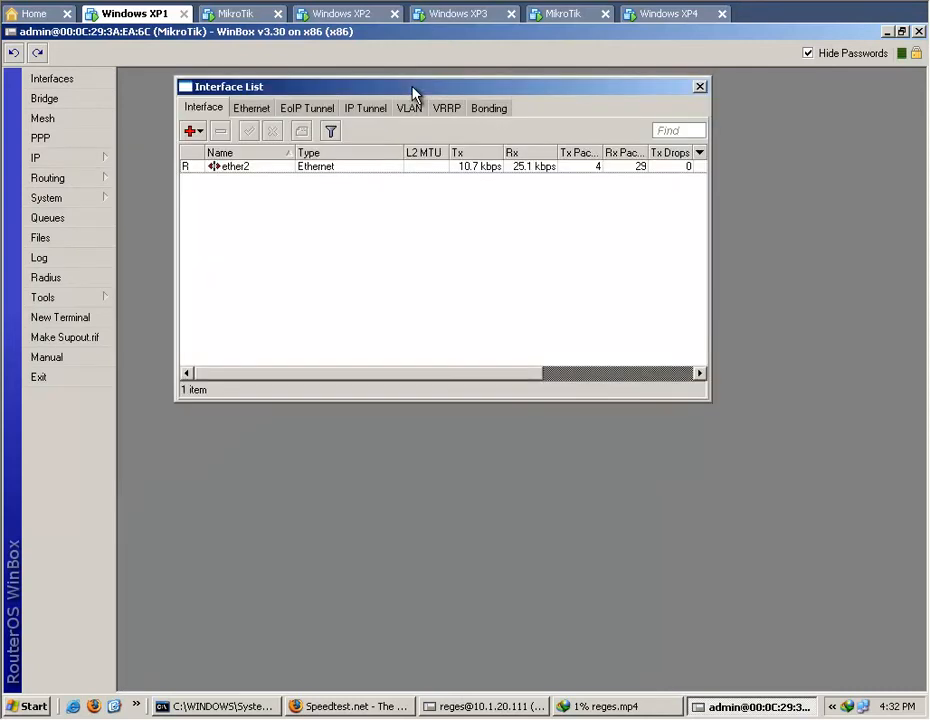
{"action": "left_click", "coordinate": [66, 164]}
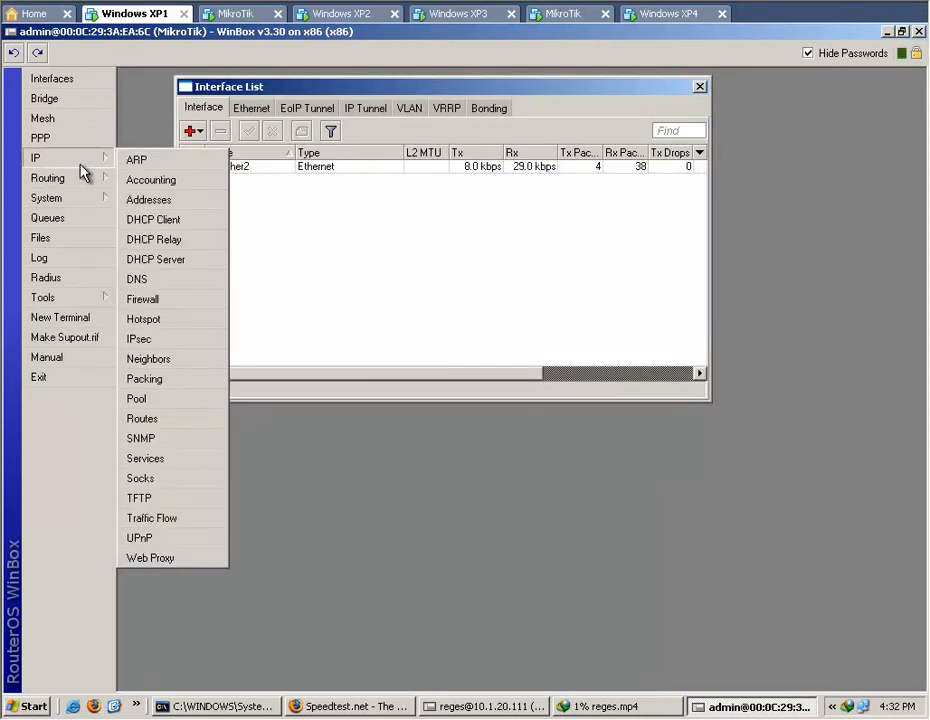
{"action": "left_click", "coordinate": [192, 200]}
{"action": "left_click", "coordinate": [430, 297]}
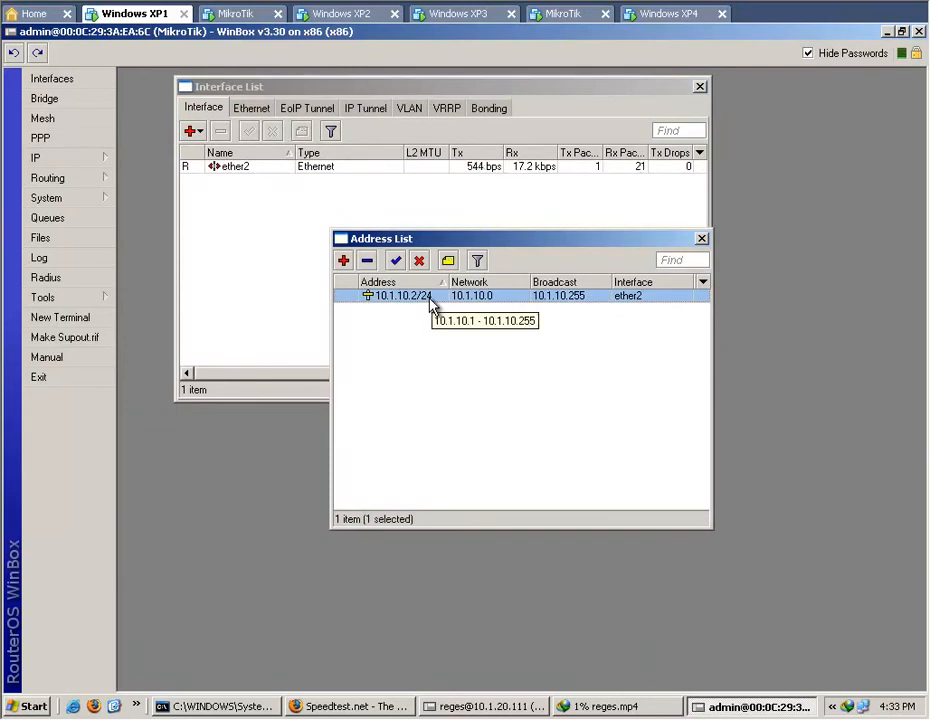
Switch to the 10.1.20.111 router's WinBox session, show its IP address list, and select ether3 in the interface list.
{"action": "left_click", "coordinate": [466, 706]}
{"action": "left_click", "coordinate": [50, 157]}
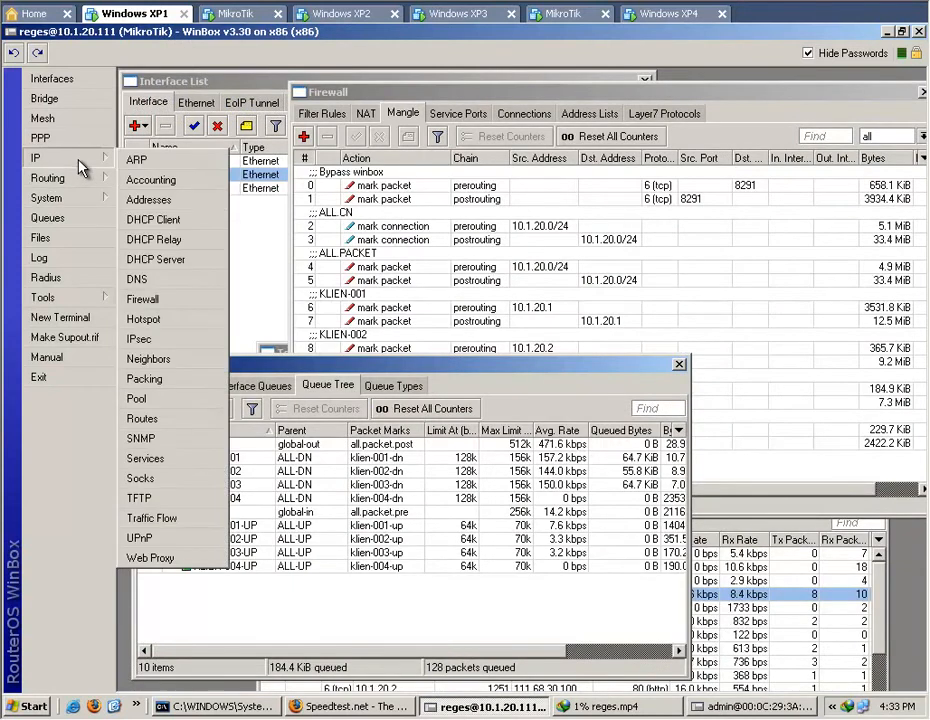
{"action": "left_click", "coordinate": [183, 200]}
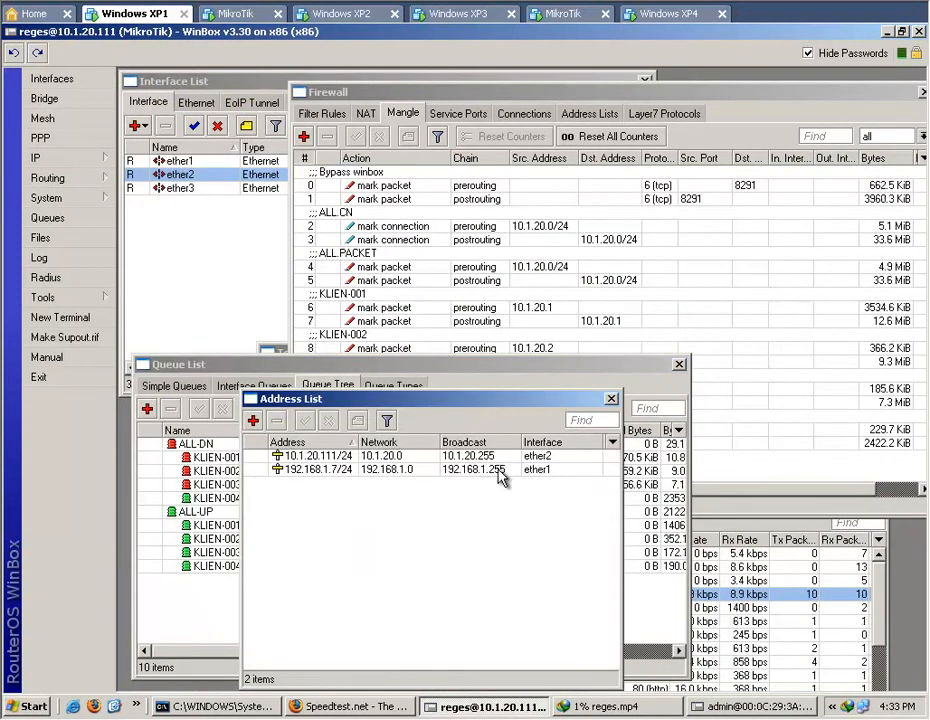
{"action": "left_click", "coordinate": [188, 190]}
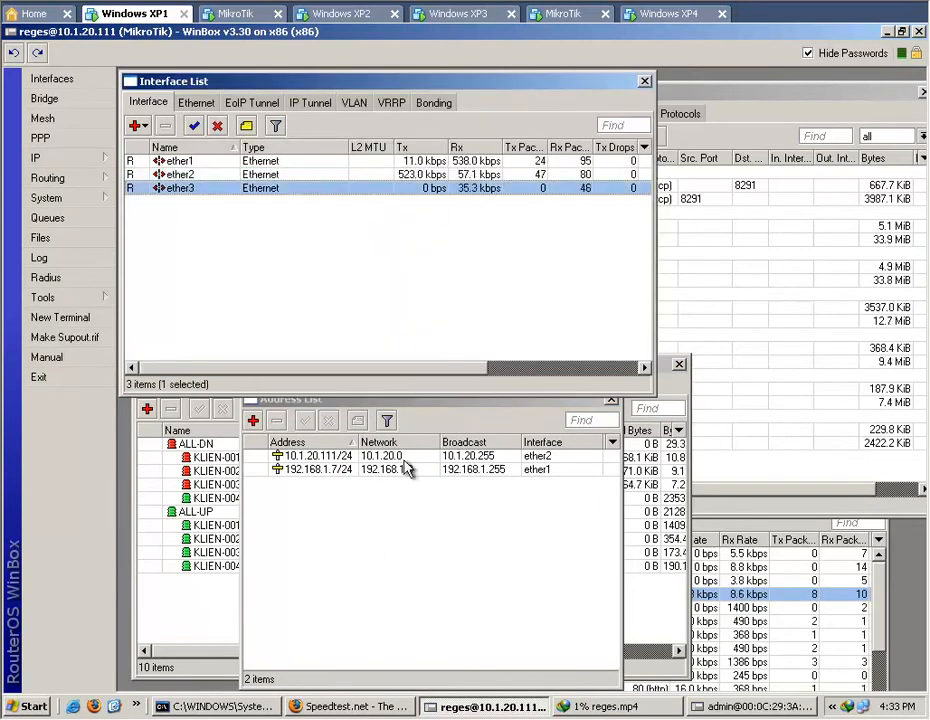
Add the IP address 10.1.10.1/24 on interface ether3 of the 10.1.20.111 router.
{"action": "left_click", "coordinate": [400, 528]}
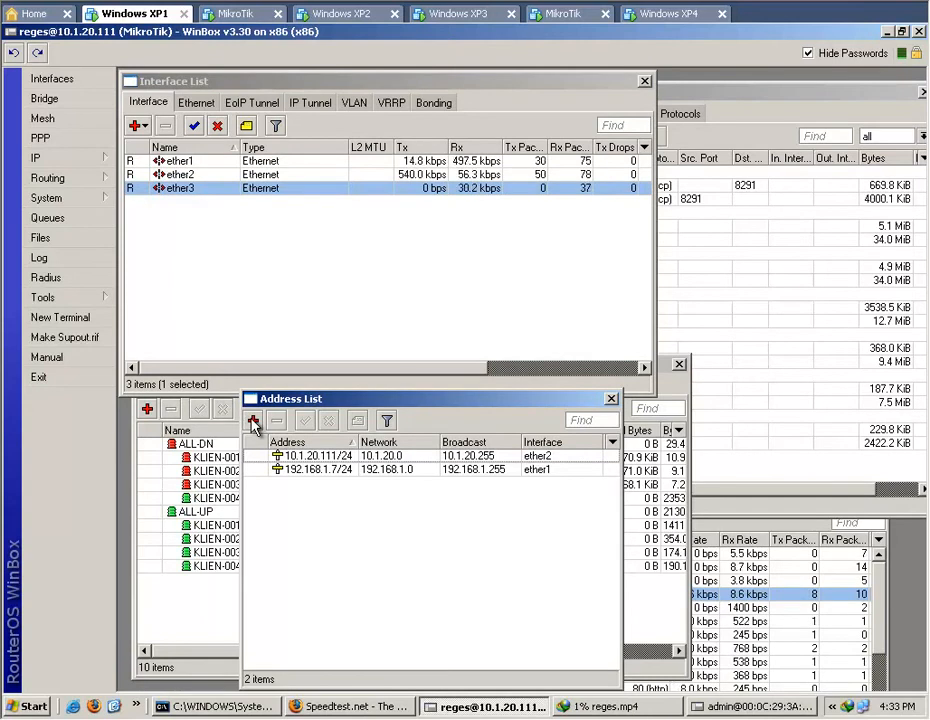
{"action": "left_click", "coordinate": [253, 421]}
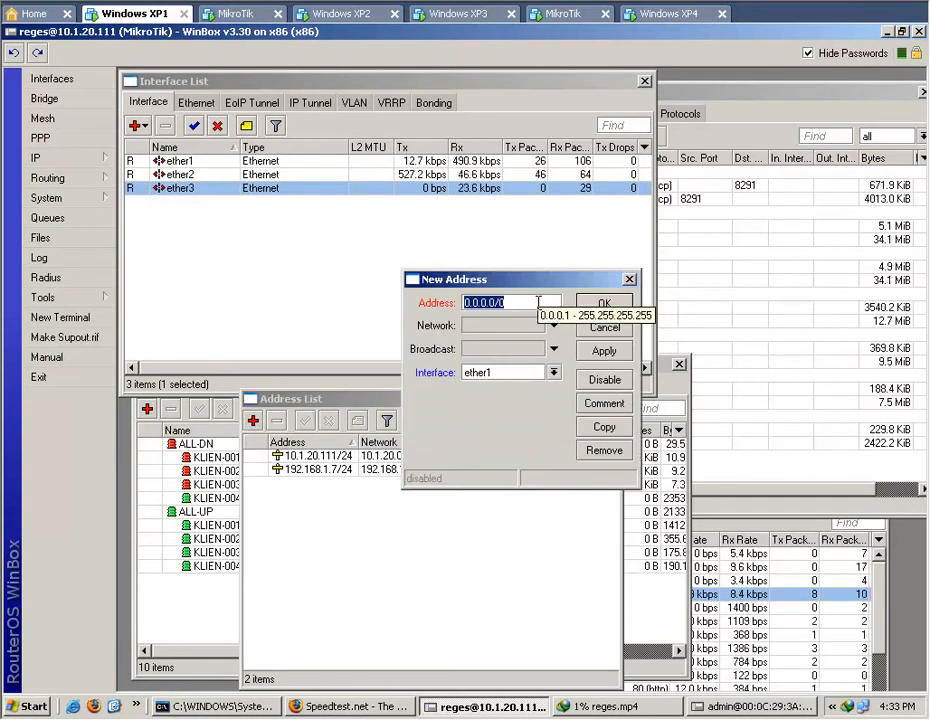
{"action": "type", "text": "10."}
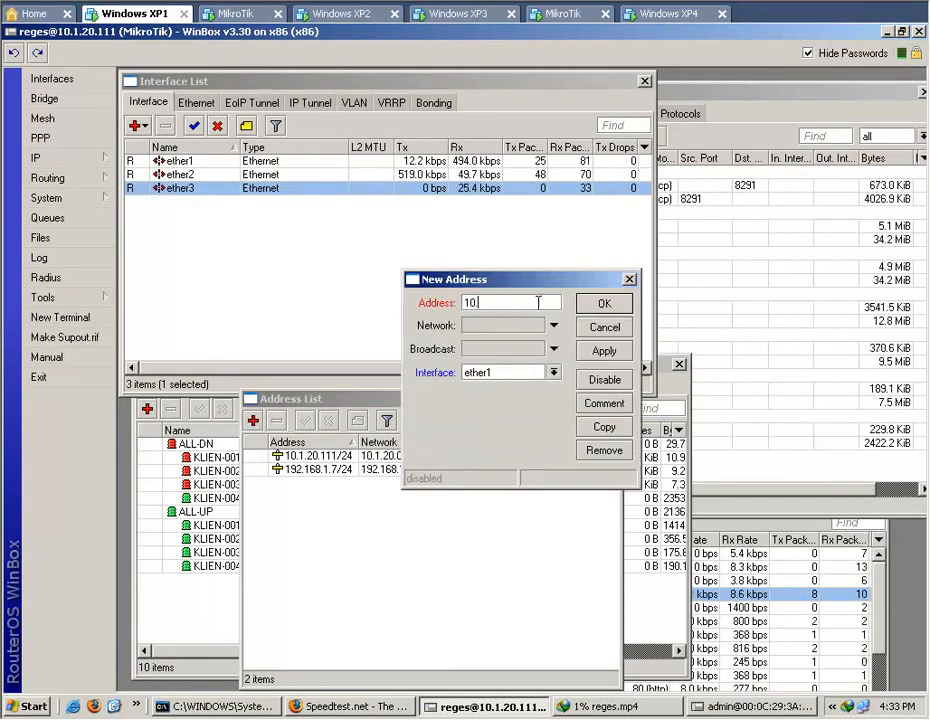
{"action": "type", "text": "1"}
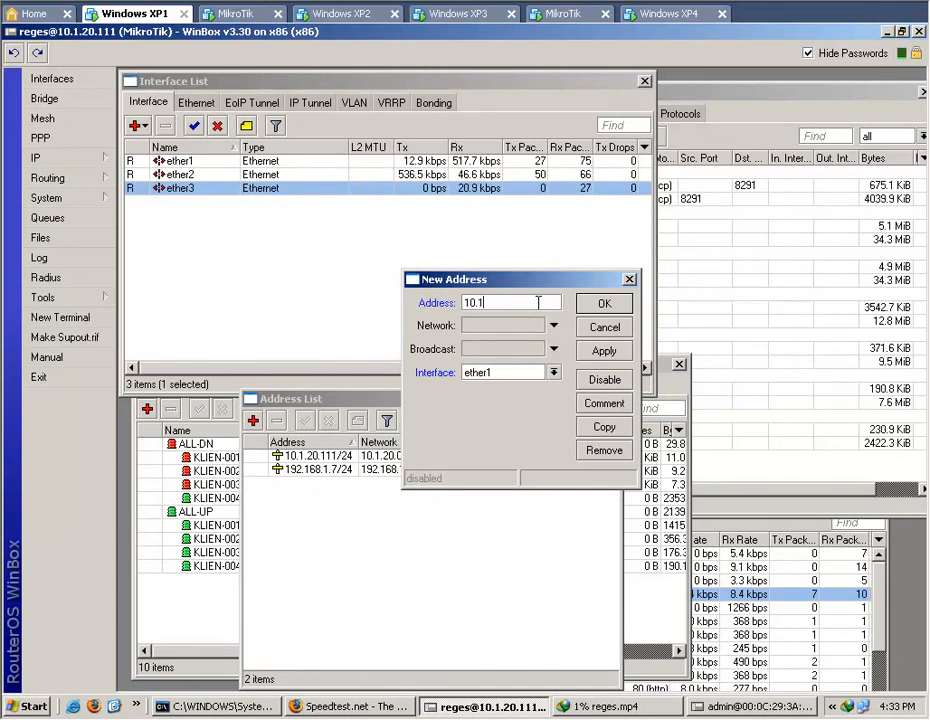
{"action": "type", "text": ".10.1"}
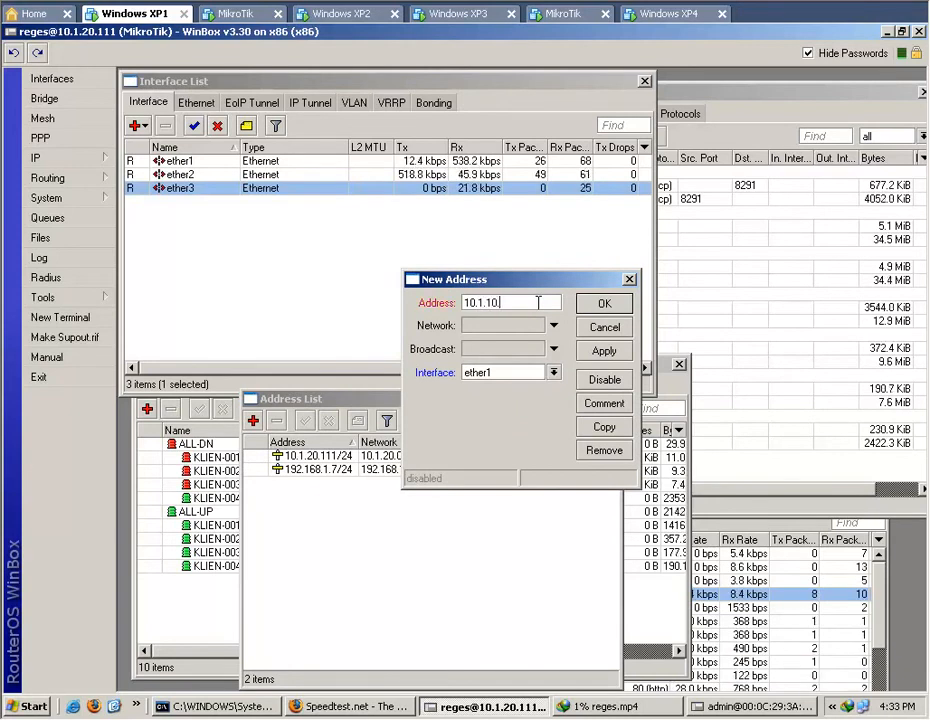
{"action": "type", "text": "/24"}
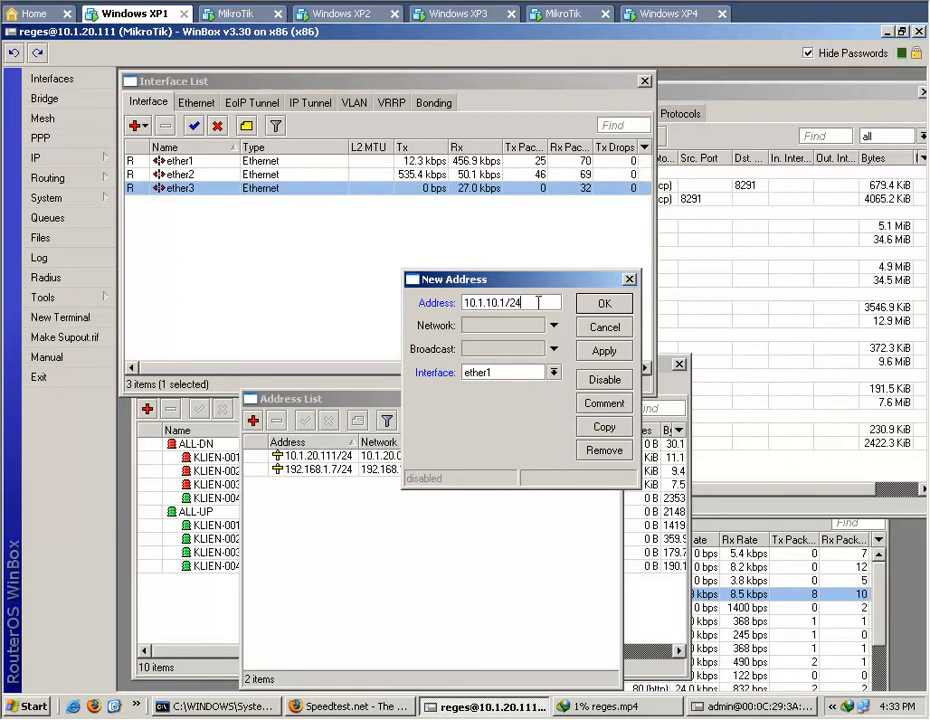
{"action": "left_click", "coordinate": [553, 372]}
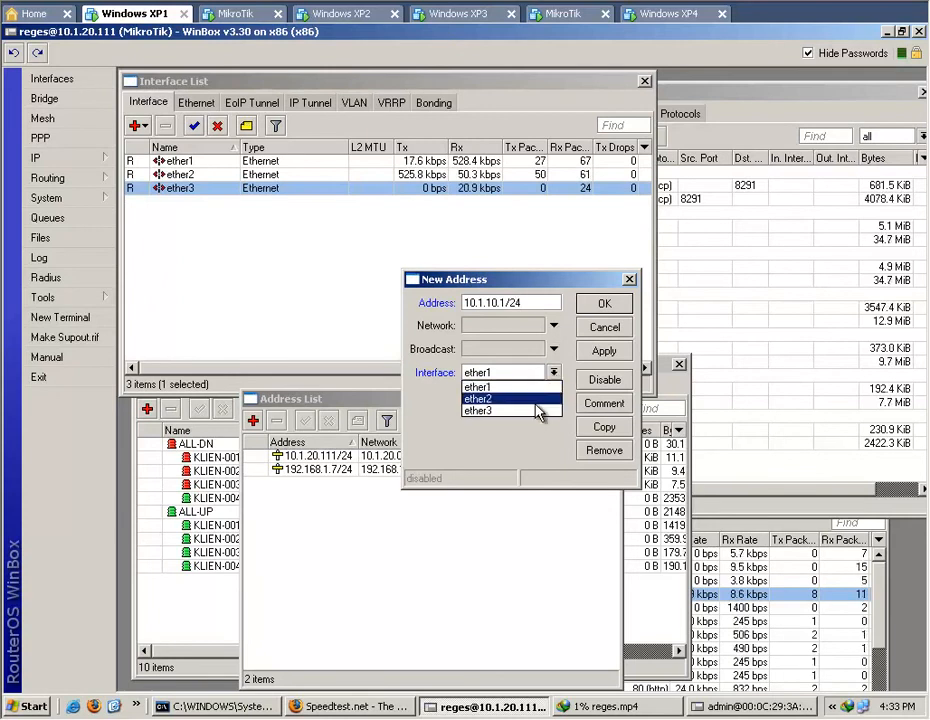
{"action": "left_click", "coordinate": [533, 411]}
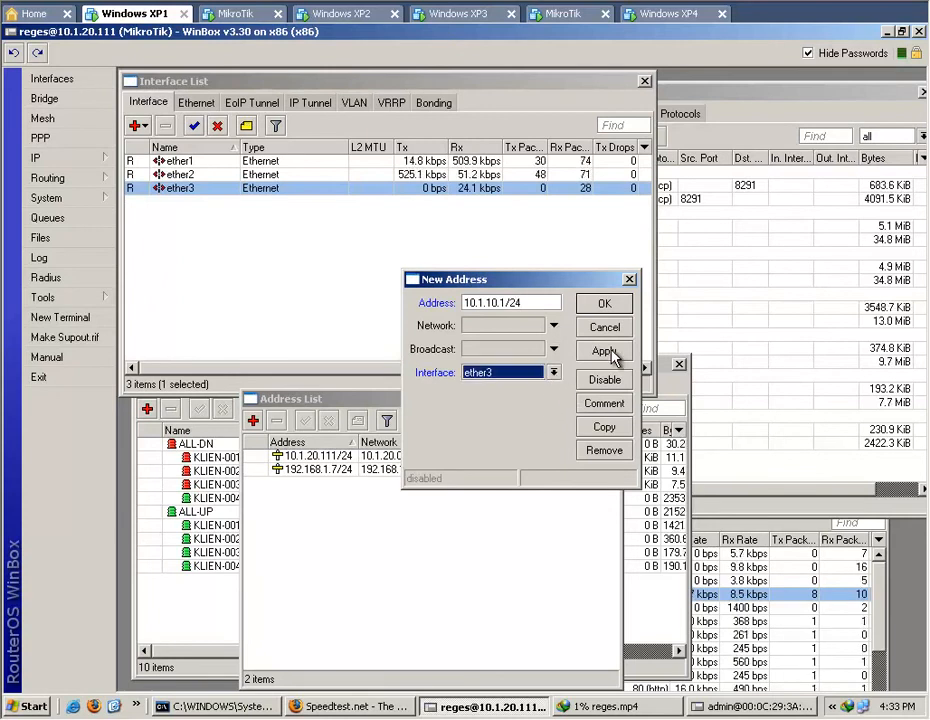
{"action": "left_click", "coordinate": [610, 353]}
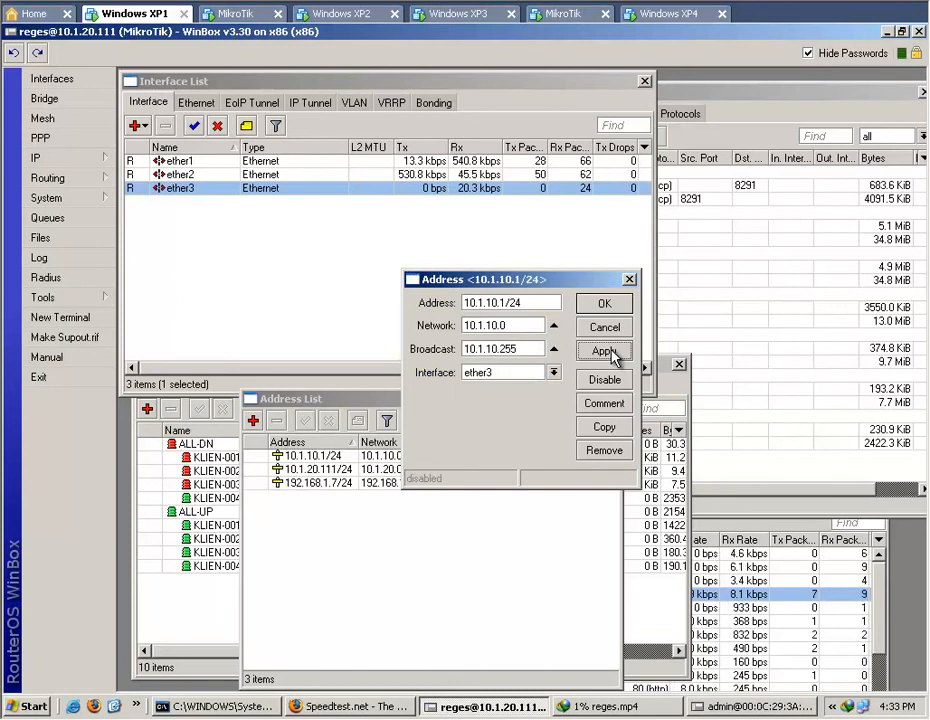
{"action": "left_click", "coordinate": [605, 304]}
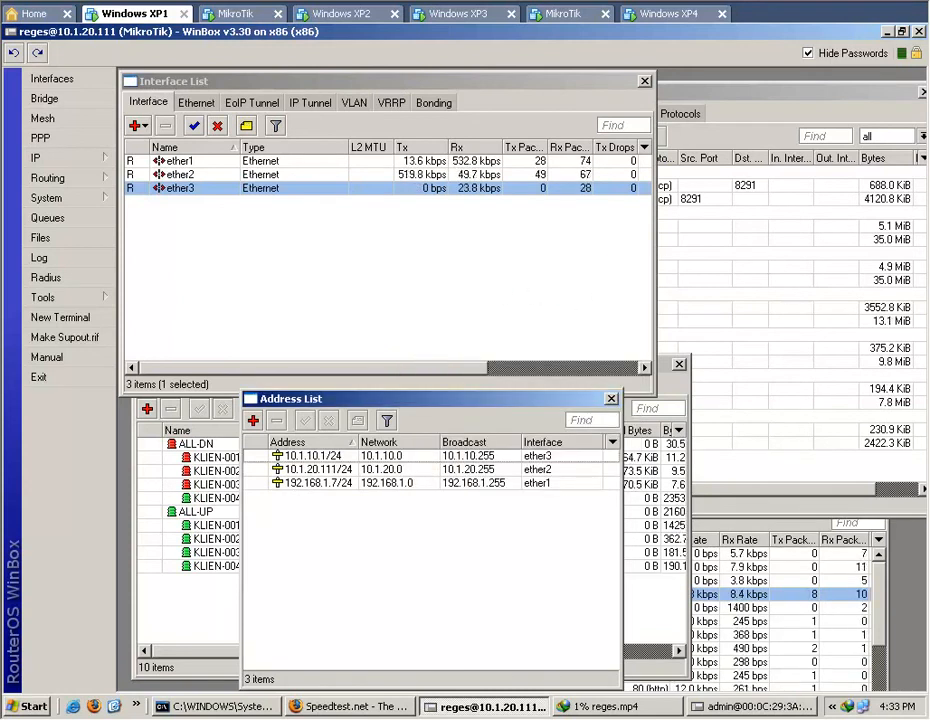
Switch to the second router's WinBox session, ping 10.1.10.1 from a new terminal, and close the terminal and address list.
{"action": "left_click", "coordinate": [758, 708]}
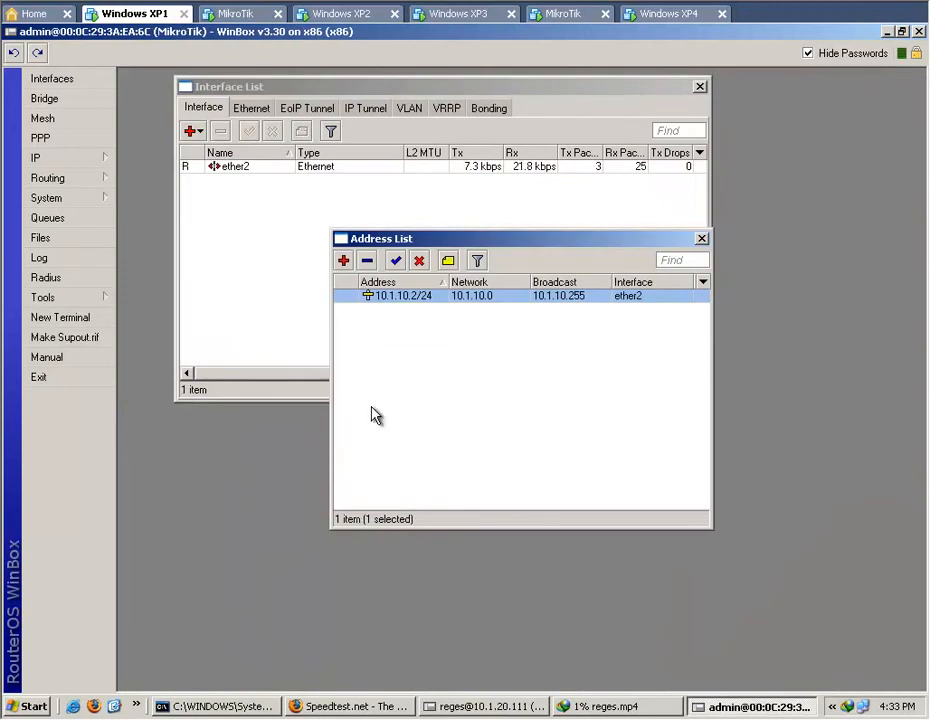
{"action": "left_click", "coordinate": [80, 319]}
{"action": "type", "text": "ping 10.1.10.1"}
{"action": "key", "text": "Return"}
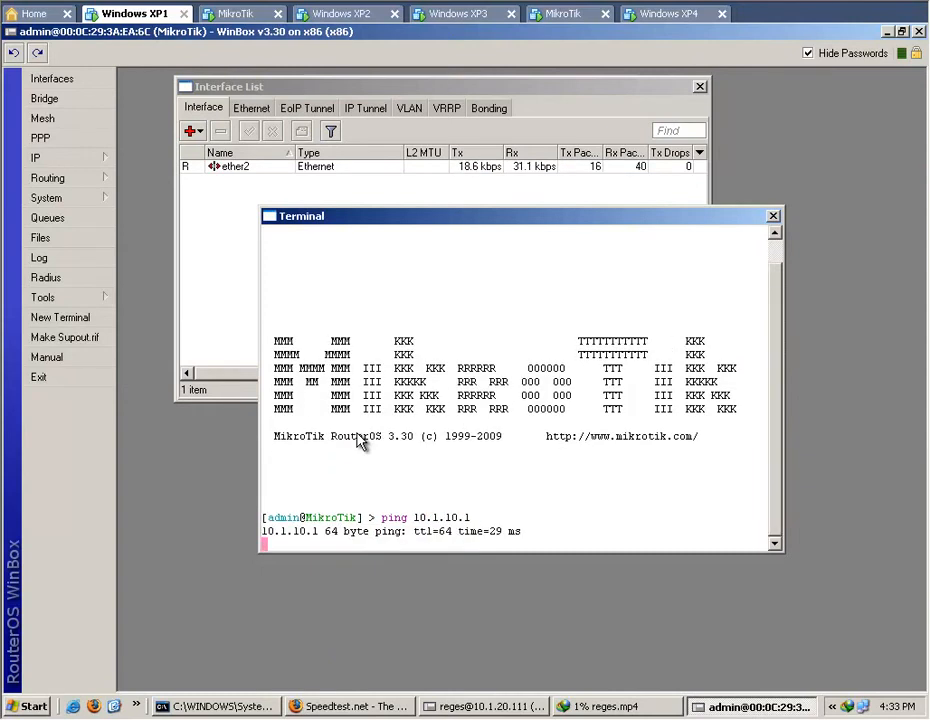
{"action": "left_click", "coordinate": [773, 217]}
{"action": "left_click", "coordinate": [701, 240]}
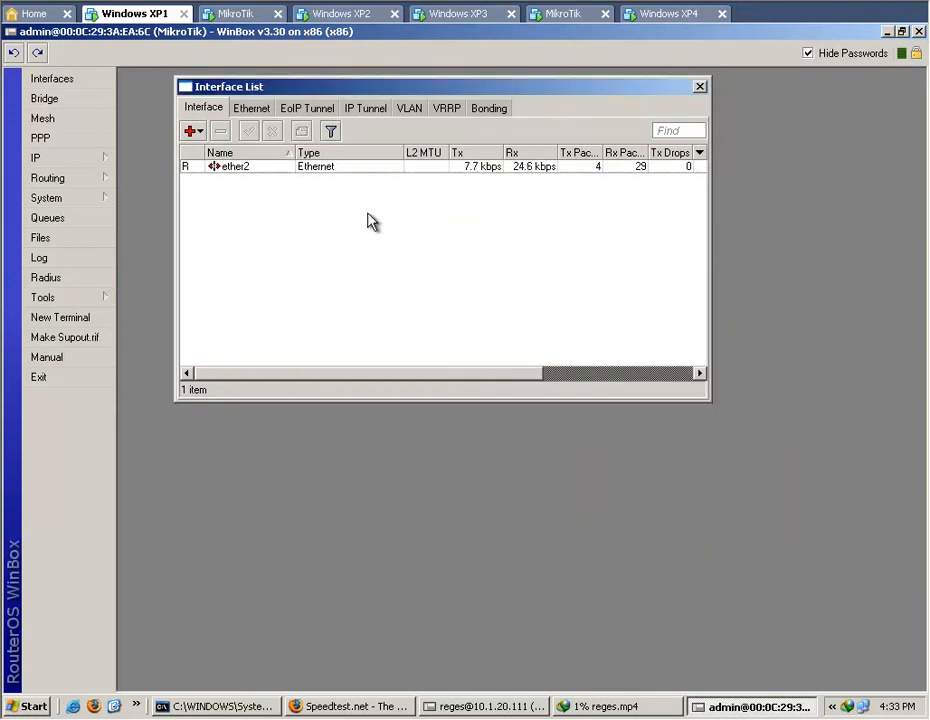
Reopen the second router's IP address list, examine its ether2 address entry, and close the list.
{"action": "left_click", "coordinate": [74, 158]}
{"action": "left_click", "coordinate": [182, 201]}
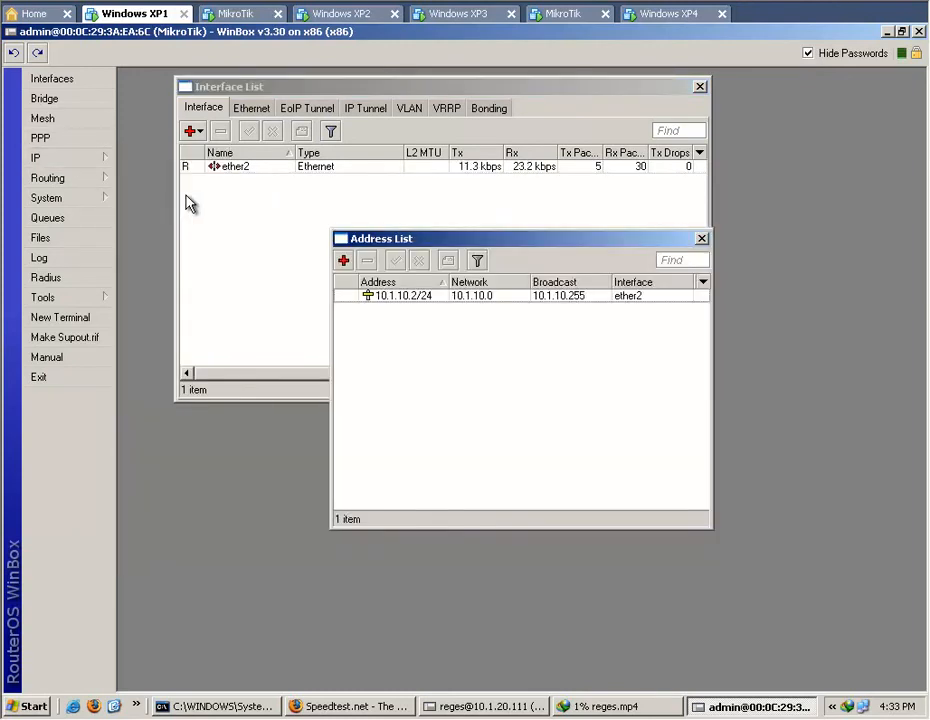
{"action": "left_click", "coordinate": [470, 297]}
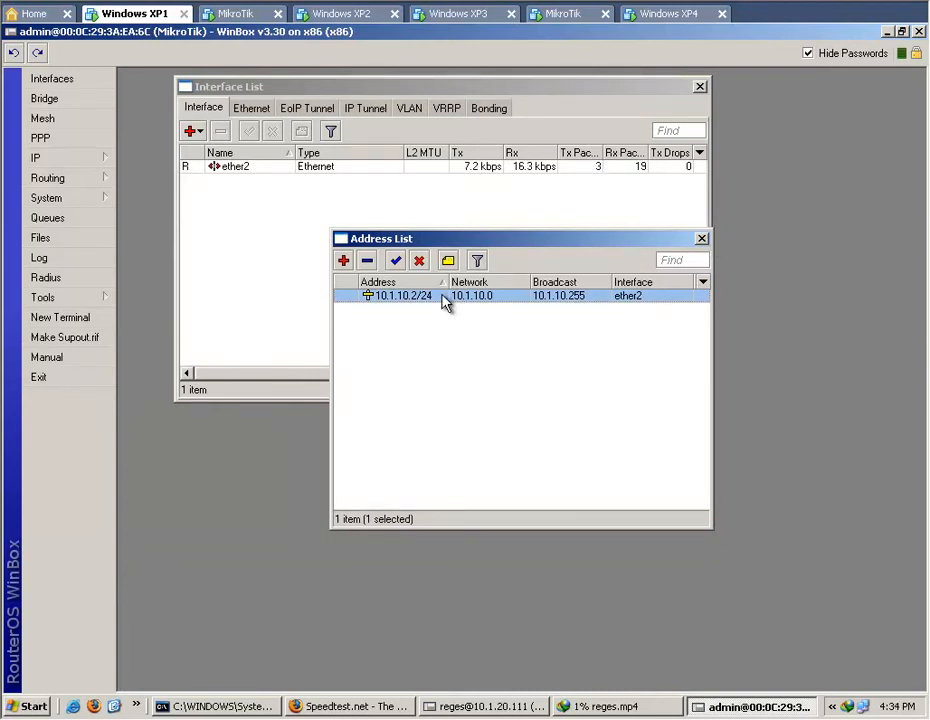
{"action": "left_click", "coordinate": [701, 238]}
Review the second router's primary and secondary DNS servers in the DNS settings, and close them without changes.
{"action": "left_click", "coordinate": [50, 160]}
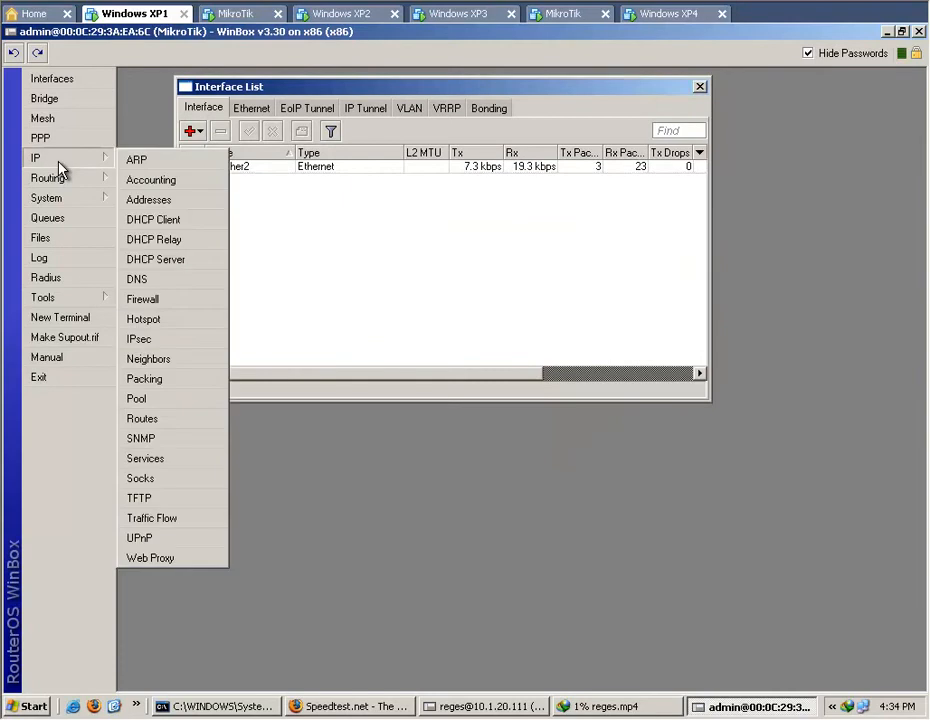
{"action": "left_click", "coordinate": [186, 284]}
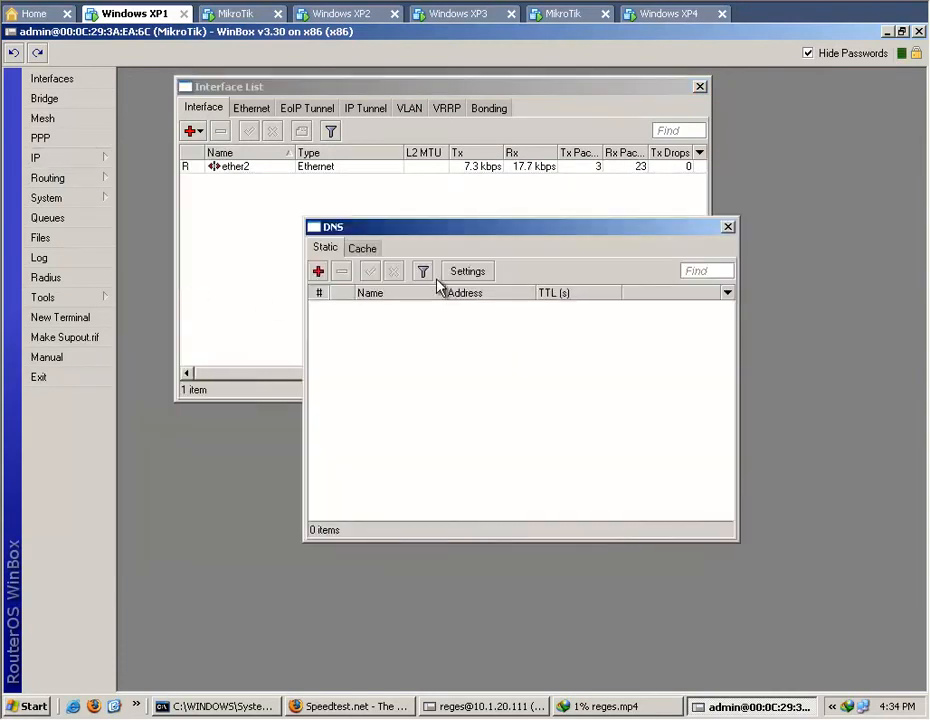
{"action": "left_click", "coordinate": [474, 276]}
{"action": "left_click", "coordinate": [587, 328]}
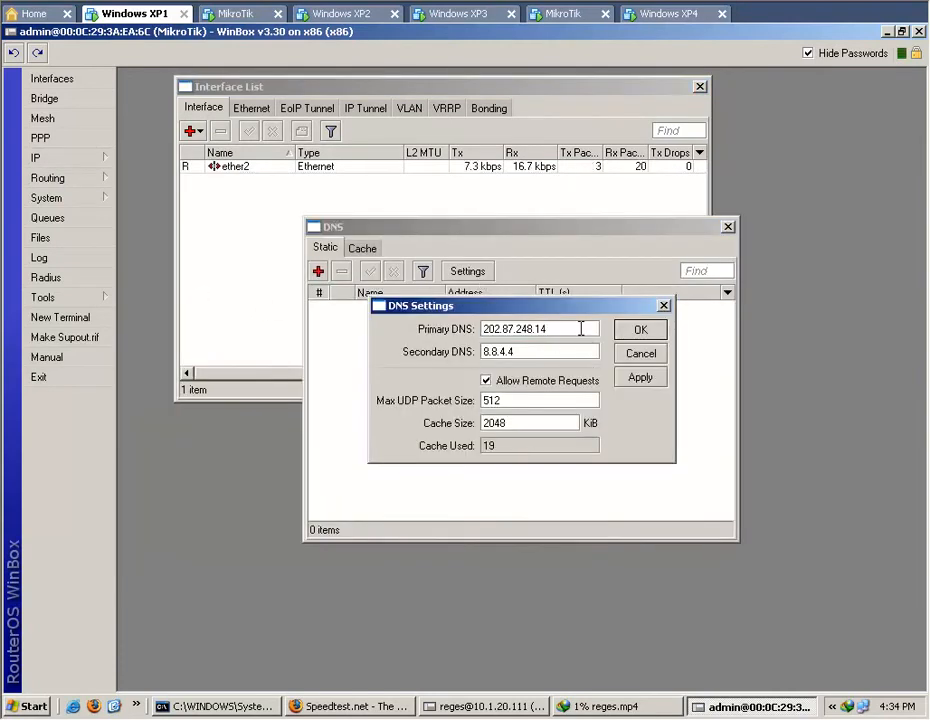
{"action": "left_click", "coordinate": [534, 352]}
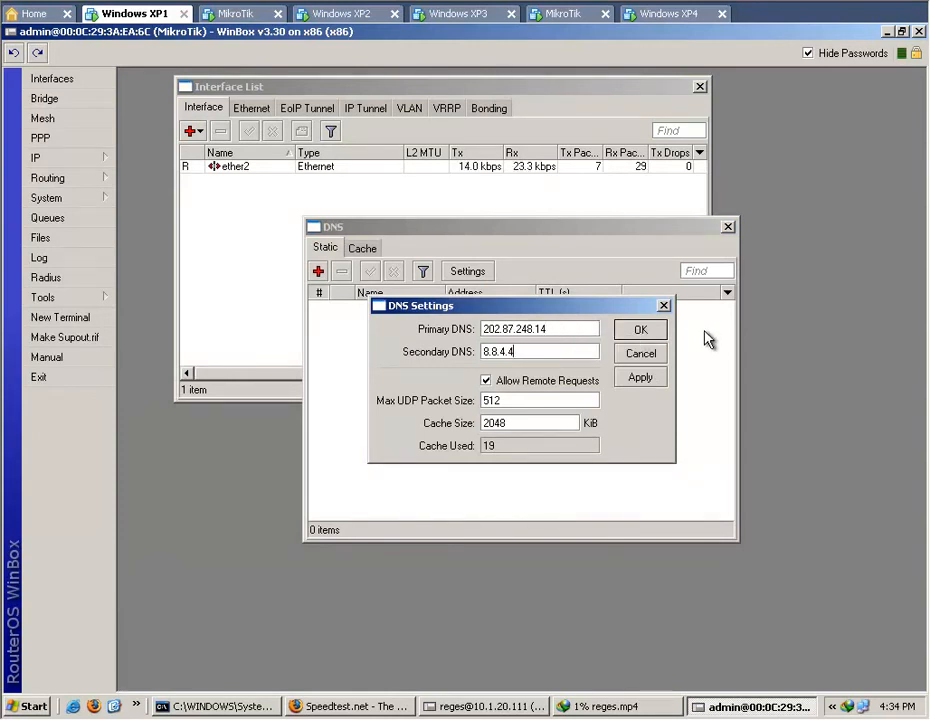
{"action": "left_click", "coordinate": [648, 358]}
{"action": "left_click", "coordinate": [727, 228]}
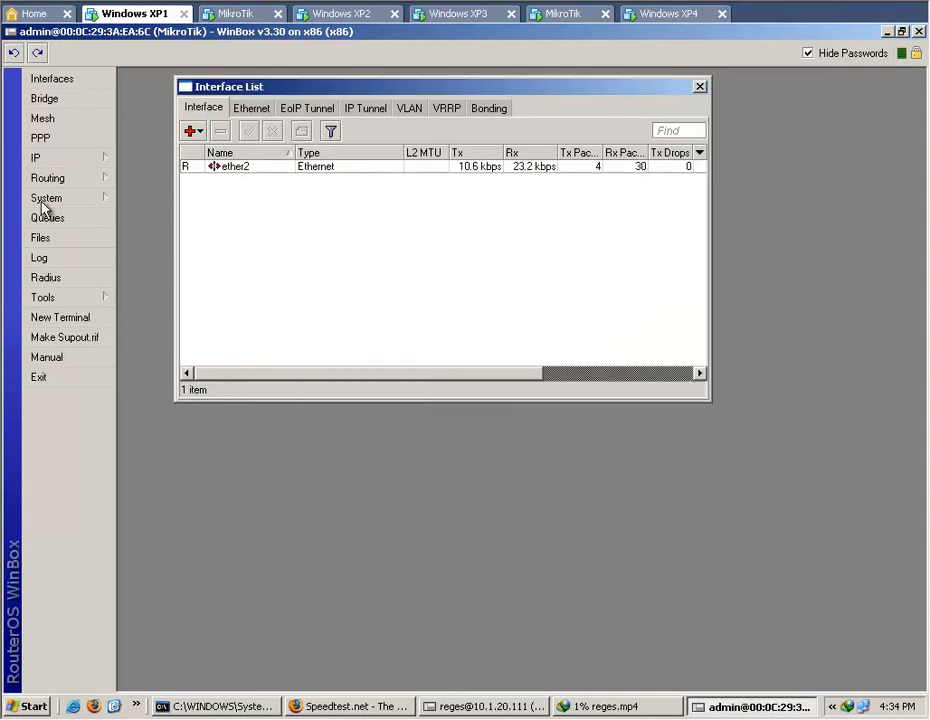
Examine the chain and action of the second router's firewall NAT rule, glance at its mangle rules, and close the firewall.
{"action": "left_click", "coordinate": [52, 158]}
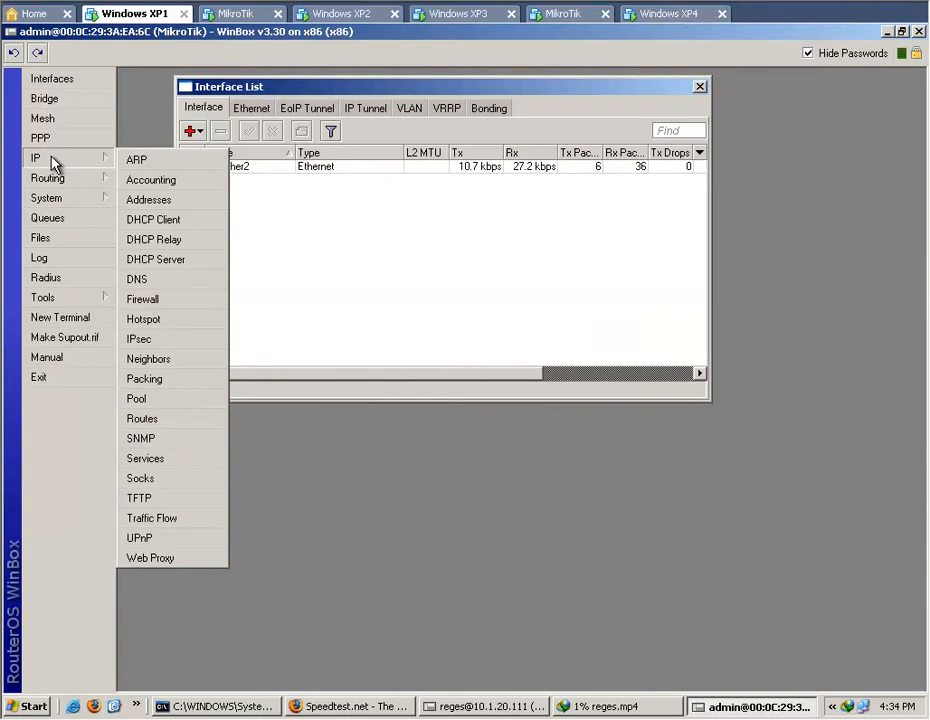
{"action": "left_click", "coordinate": [163, 301]}
{"action": "left_click", "coordinate": [276, 252]}
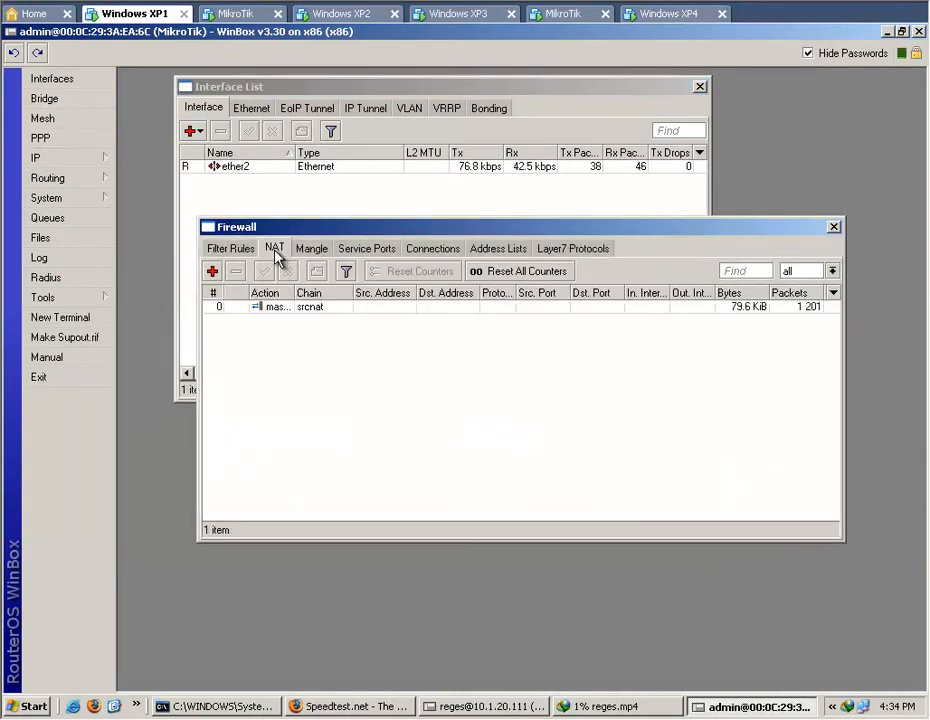
{"action": "double_click", "coordinate": [315, 308]}
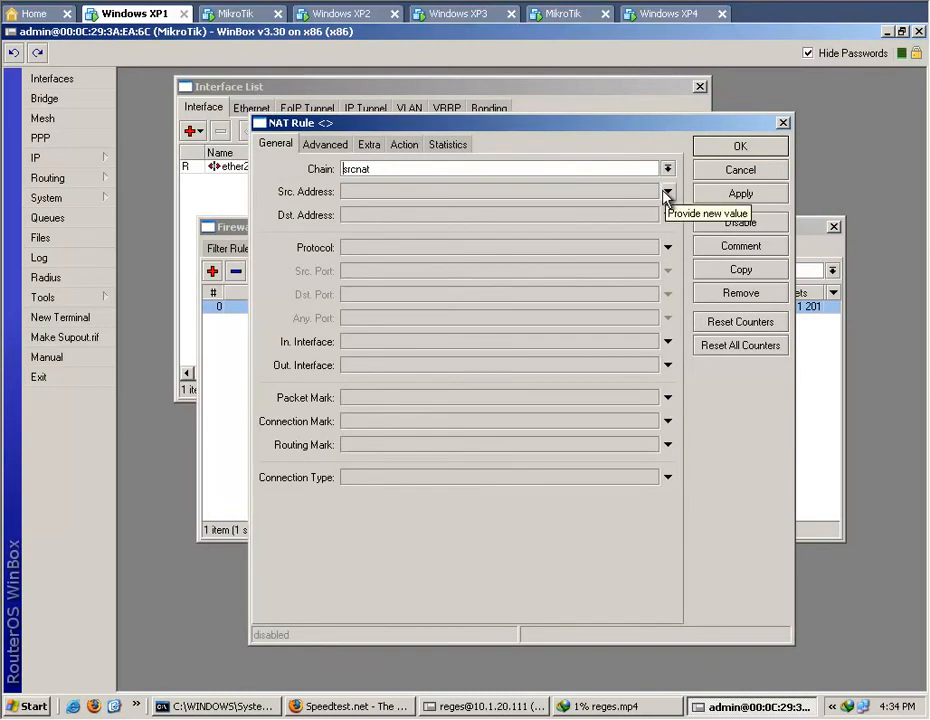
{"action": "left_click", "coordinate": [404, 144]}
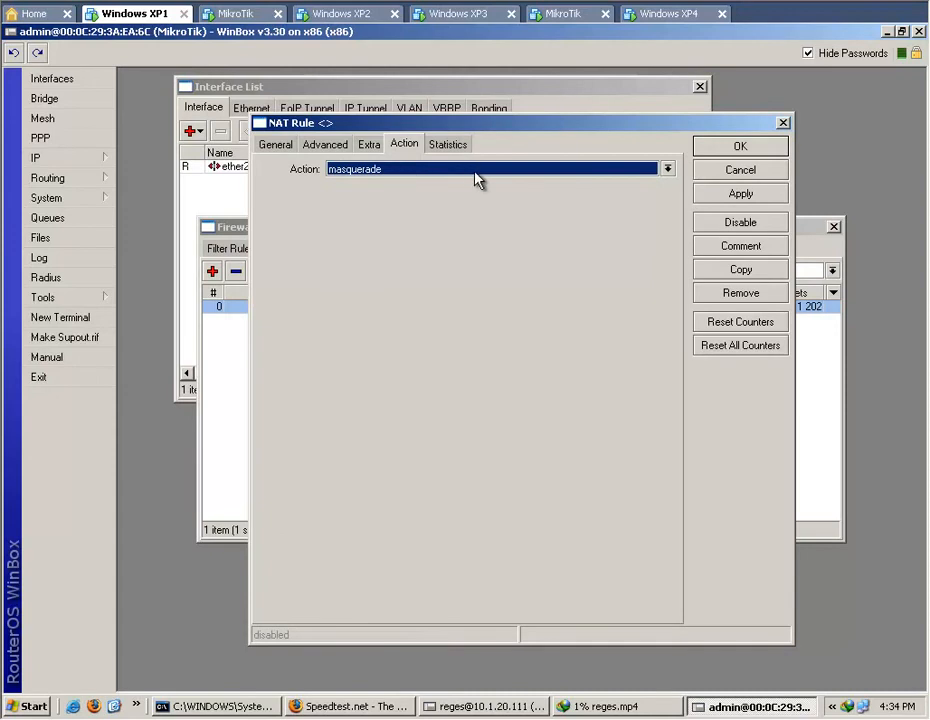
{"action": "left_click", "coordinate": [725, 175]}
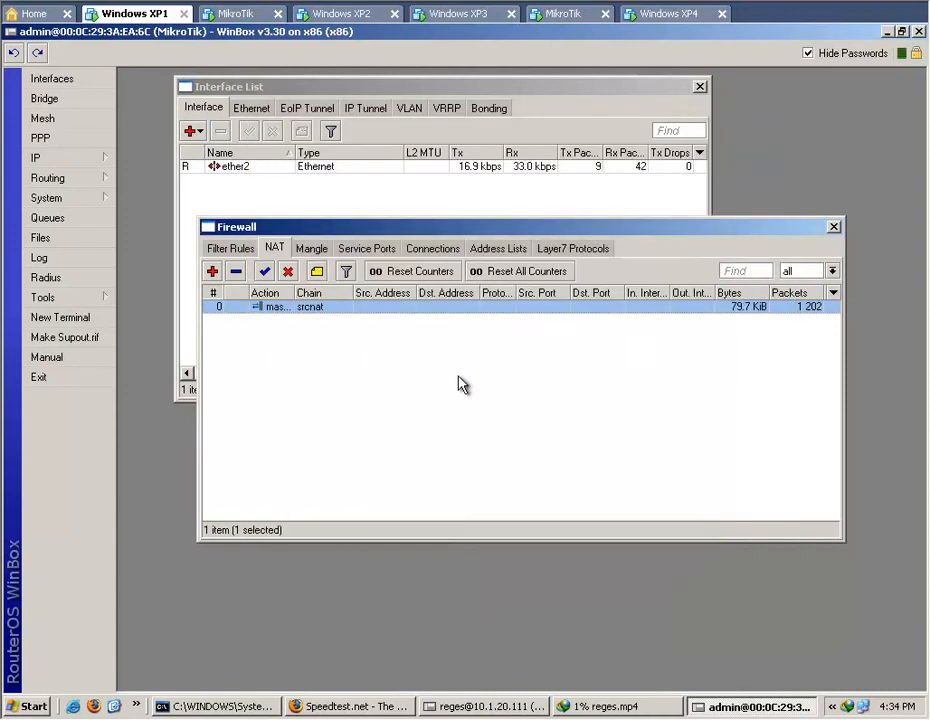
{"action": "left_click", "coordinate": [308, 248]}
{"action": "left_click", "coordinate": [275, 248]}
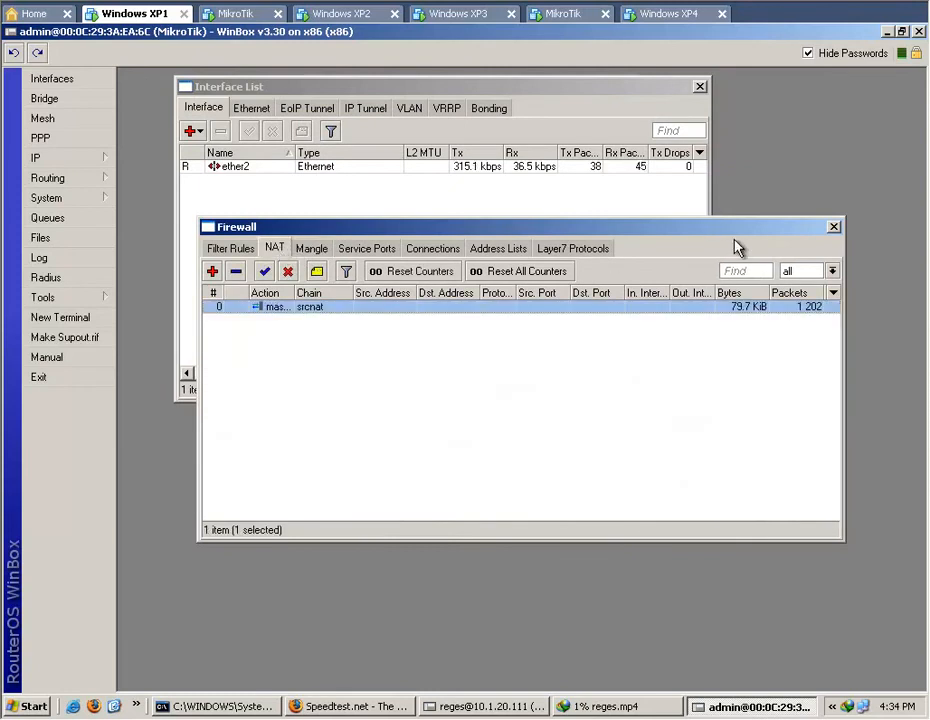
{"action": "left_click", "coordinate": [834, 228]}
Show the second router's route list and examine the gateway of its default route 0.0.0.0/0.
{"action": "left_click", "coordinate": [86, 160]}
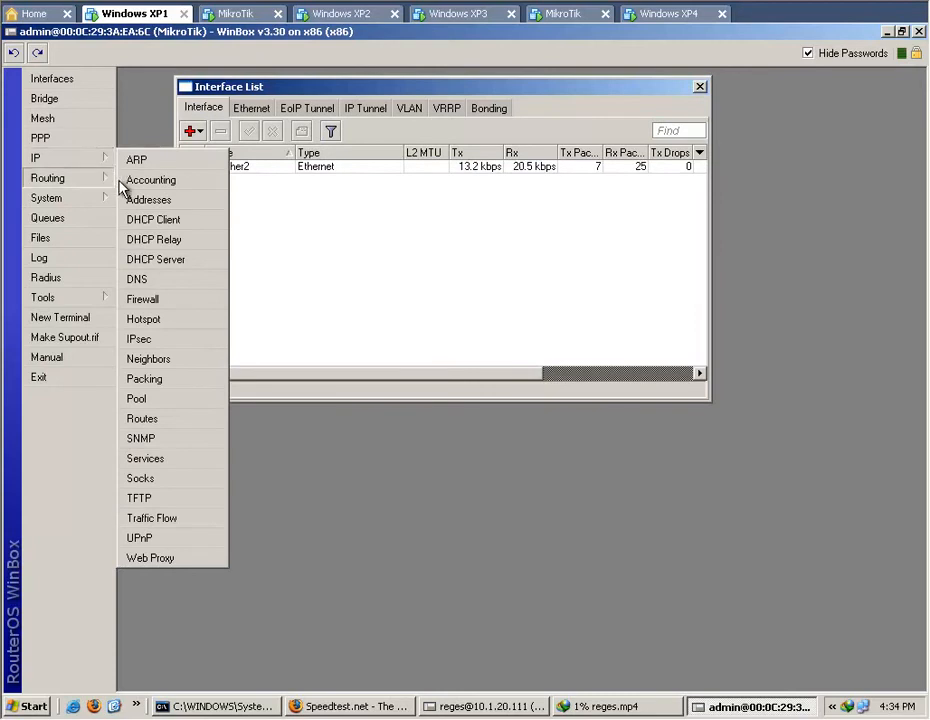
{"action": "left_click", "coordinate": [145, 419]}
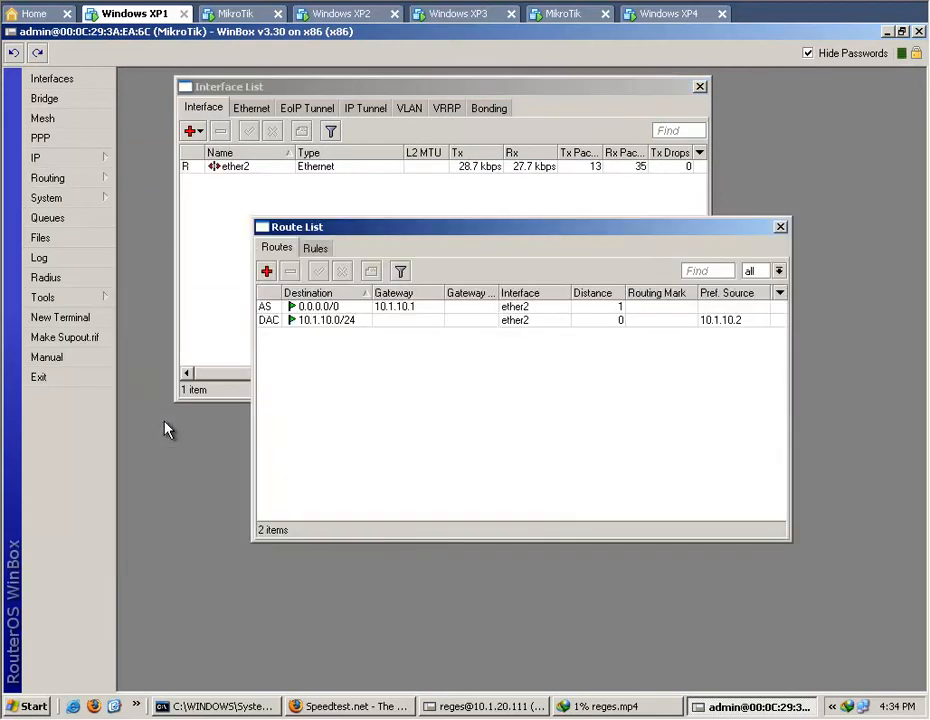
{"action": "double_click", "coordinate": [350, 308]}
{"action": "left_click", "coordinate": [518, 288]}
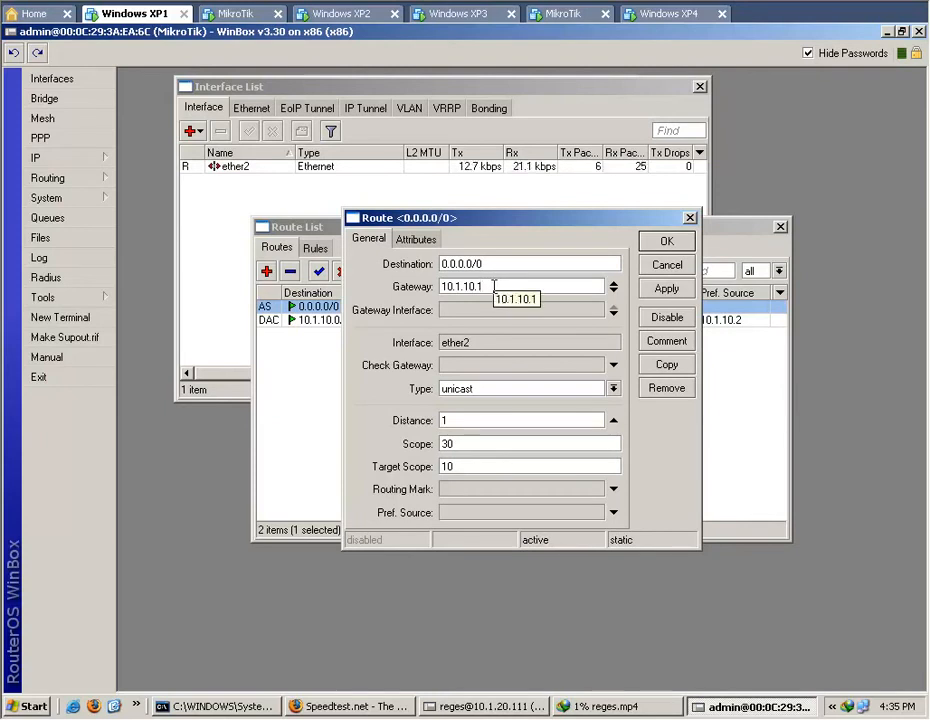
Switch to the 10.1.20.111 router's WinBox session and check the details of the 10.1.10.1/24 address without changing them.
{"action": "left_click", "coordinate": [490, 708]}
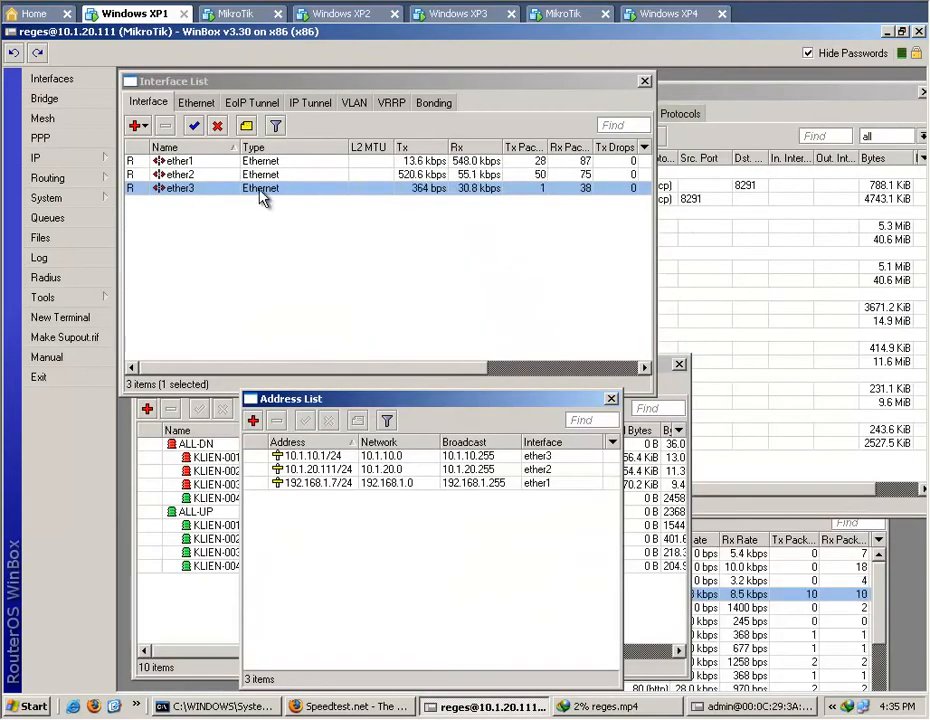
{"action": "left_click", "coordinate": [318, 456]}
{"action": "double_click", "coordinate": [340, 462]}
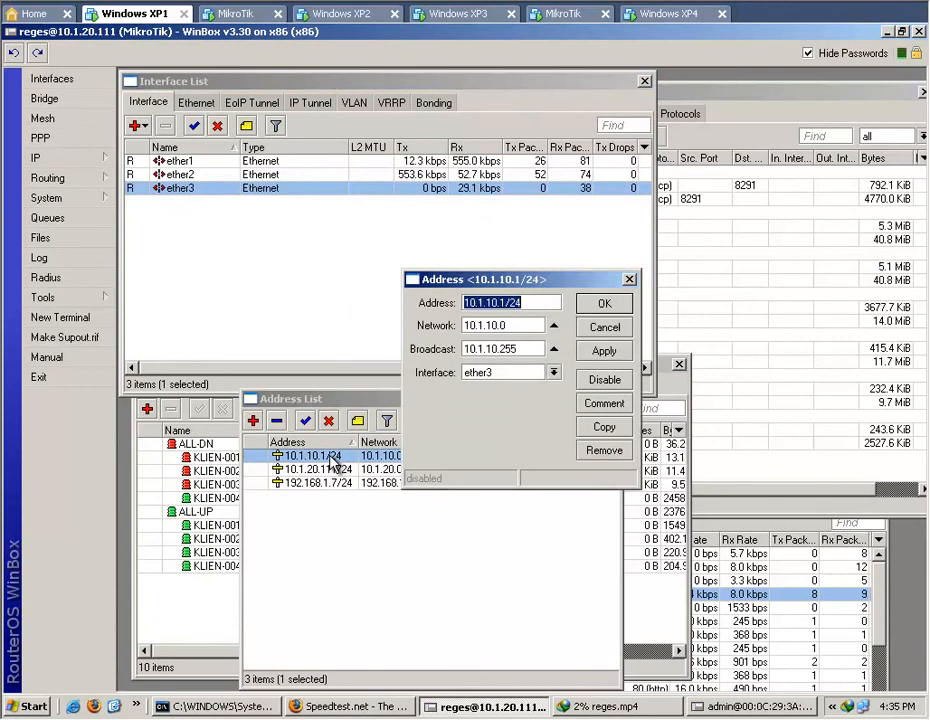
{"action": "left_click", "coordinate": [545, 302]}
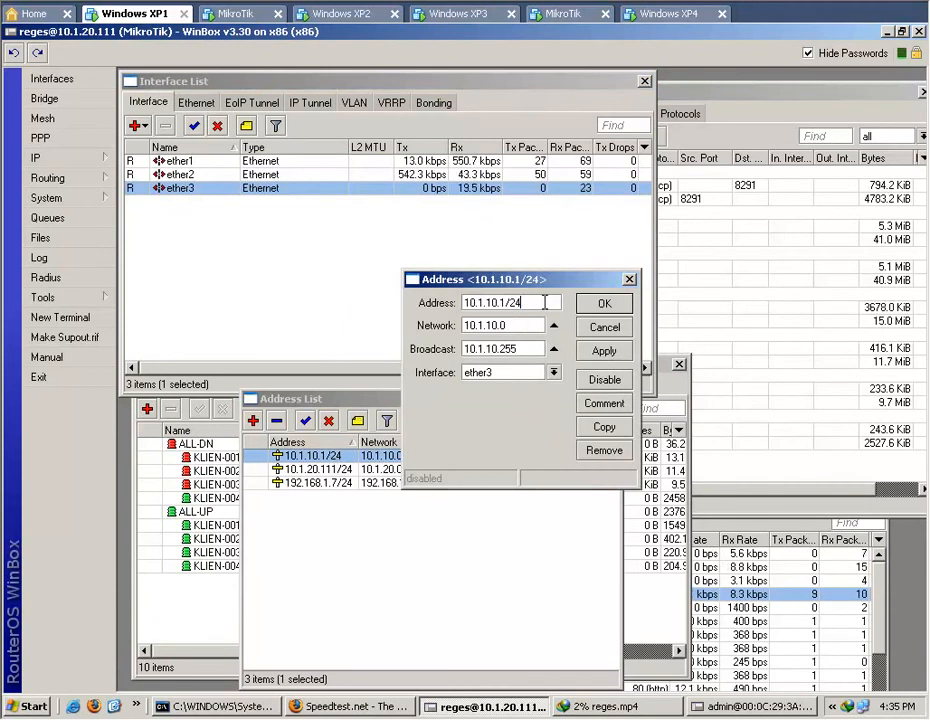
{"action": "left_click", "coordinate": [616, 335]}
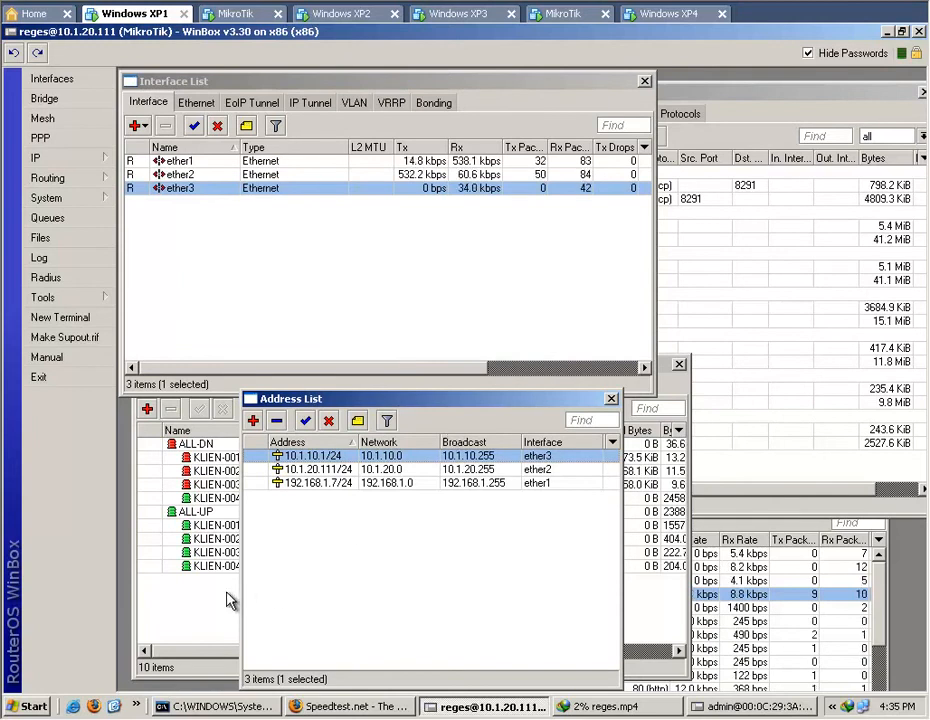
Switch to the second router's WinBox session, close the default route's details without changes, and show its web proxy.
{"action": "left_click", "coordinate": [771, 490]}
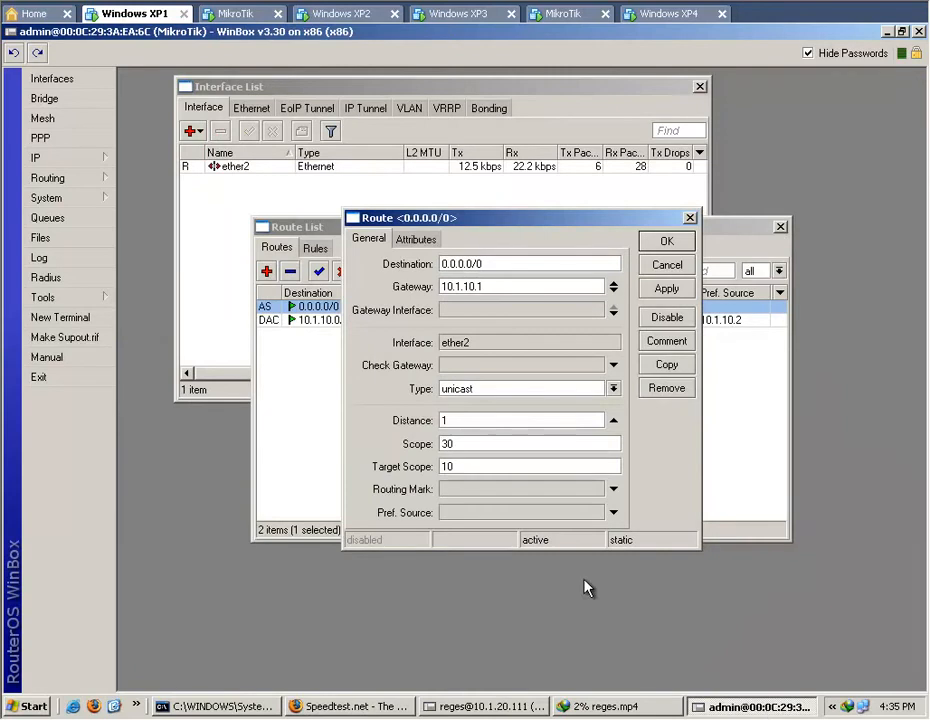
{"action": "left_click", "coordinate": [678, 266]}
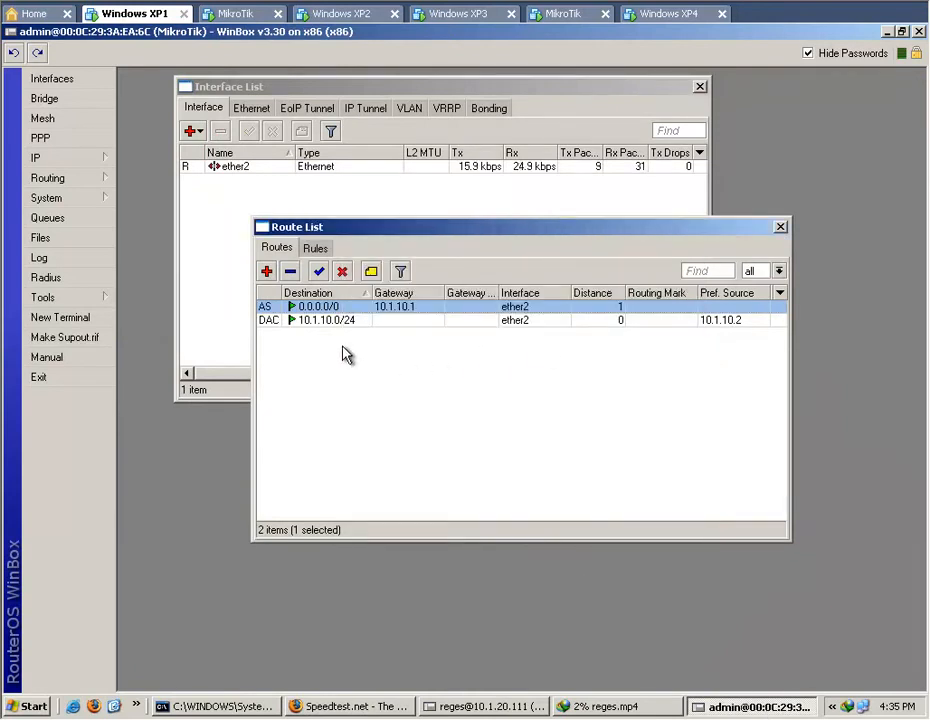
{"action": "left_click", "coordinate": [93, 166]}
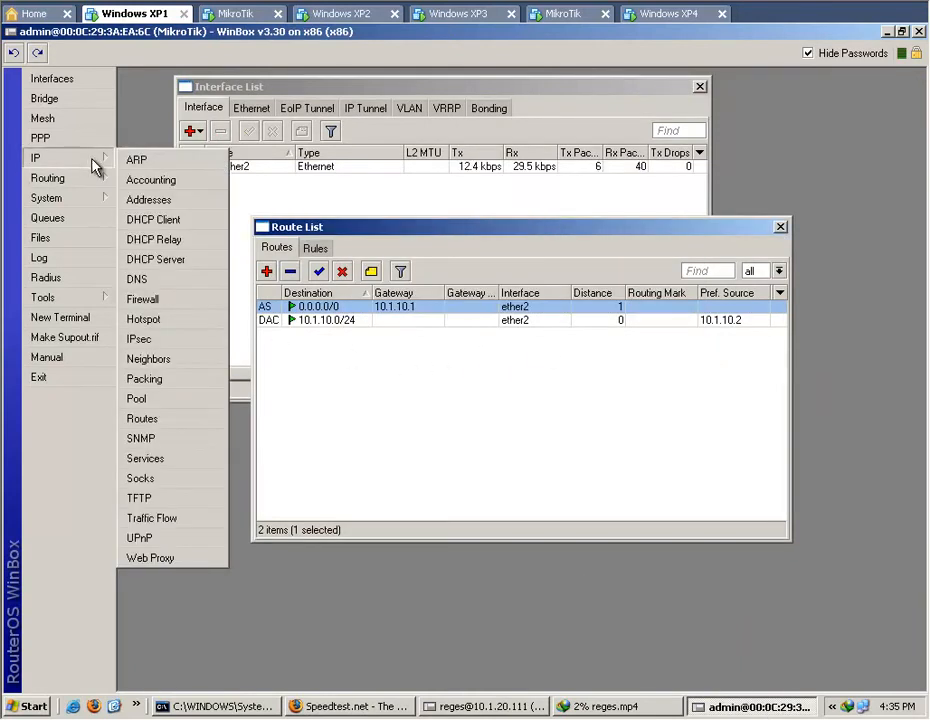
{"action": "left_click", "coordinate": [193, 567]}
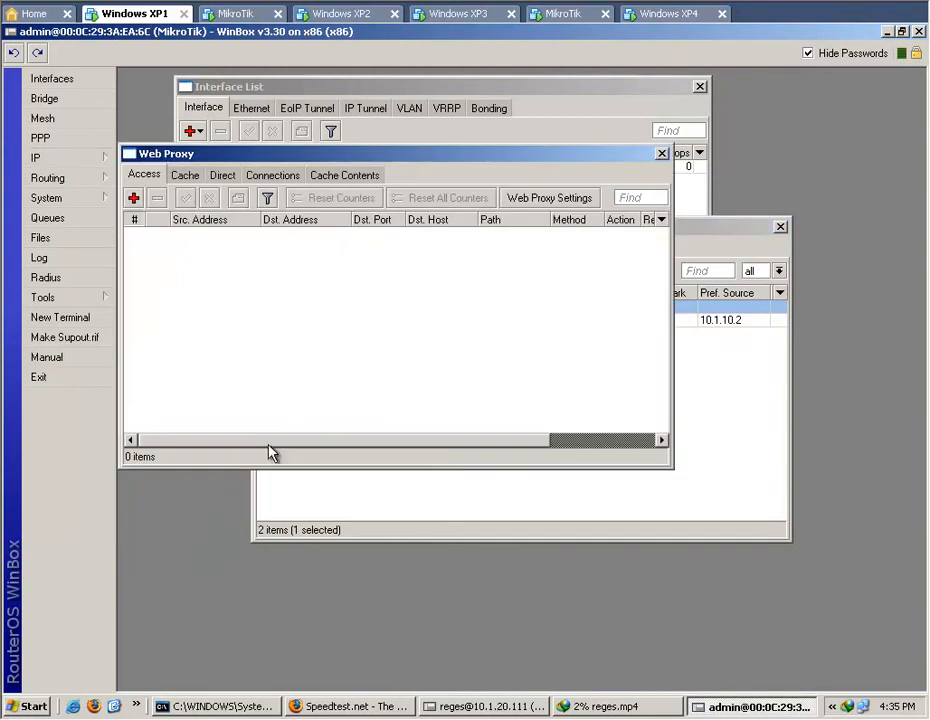
Review the second router's web proxy settings, including port, cache hit DSCP and status, and close them without changes.
{"action": "left_click", "coordinate": [563, 200]}
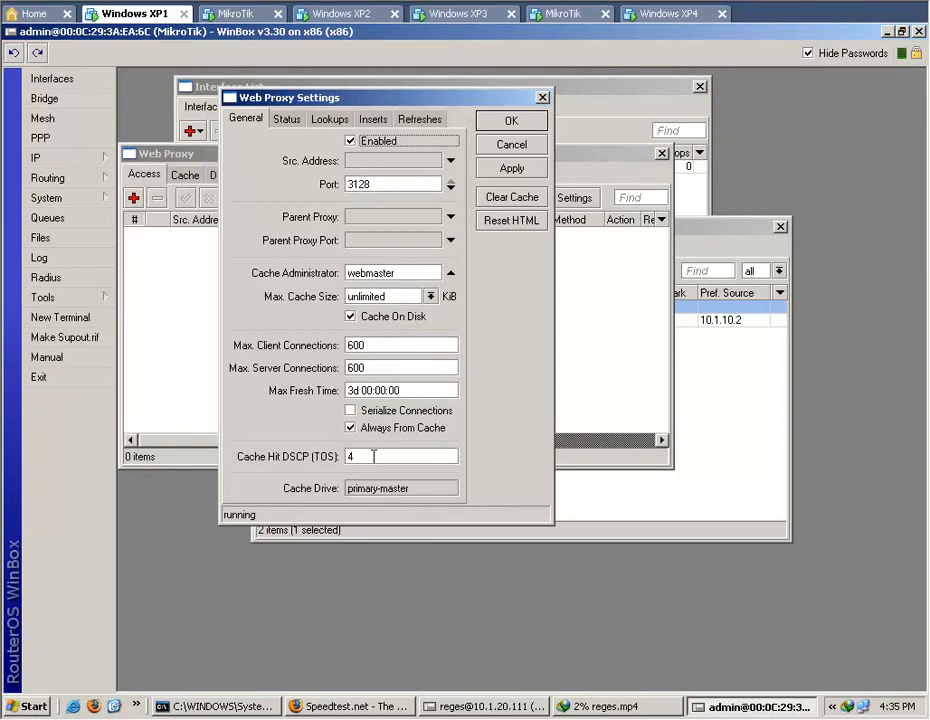
{"action": "left_click", "coordinate": [374, 456]}
{"action": "left_click", "coordinate": [287, 119]}
{"action": "left_click", "coordinate": [248, 121]}
{"action": "left_click", "coordinate": [512, 121]}
{"action": "left_click_drag", "start_coordinate": [482, 155], "coordinate": [576, 354]}
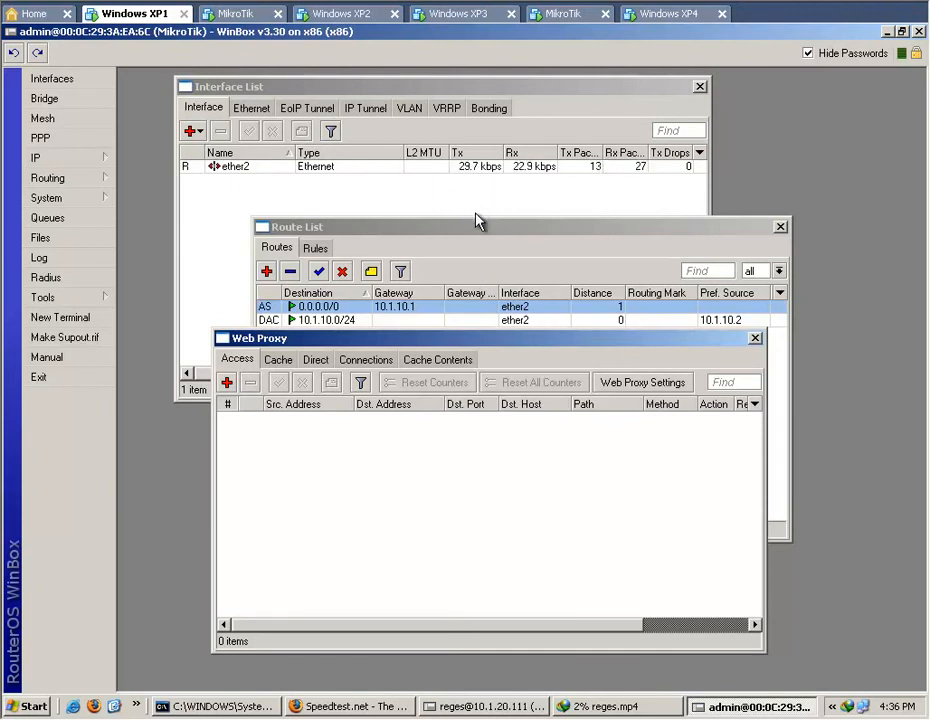
Switch to the 10.1.20.111 router's WinBox session and show the firewall's NAT rules in full view.
{"action": "left_click", "coordinate": [473, 706]}
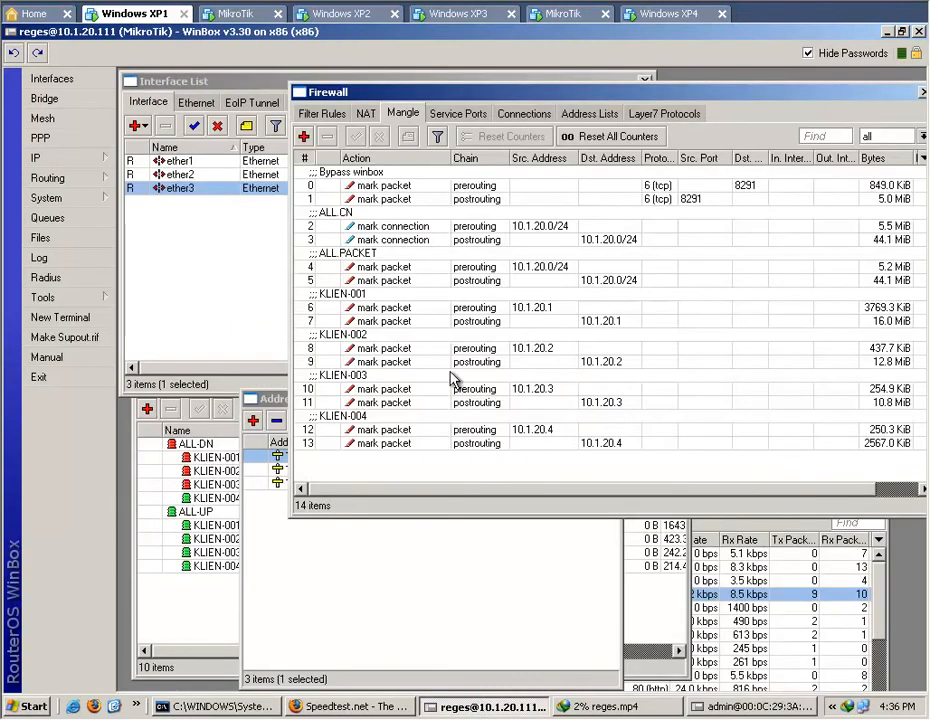
{"action": "left_click", "coordinate": [366, 114]}
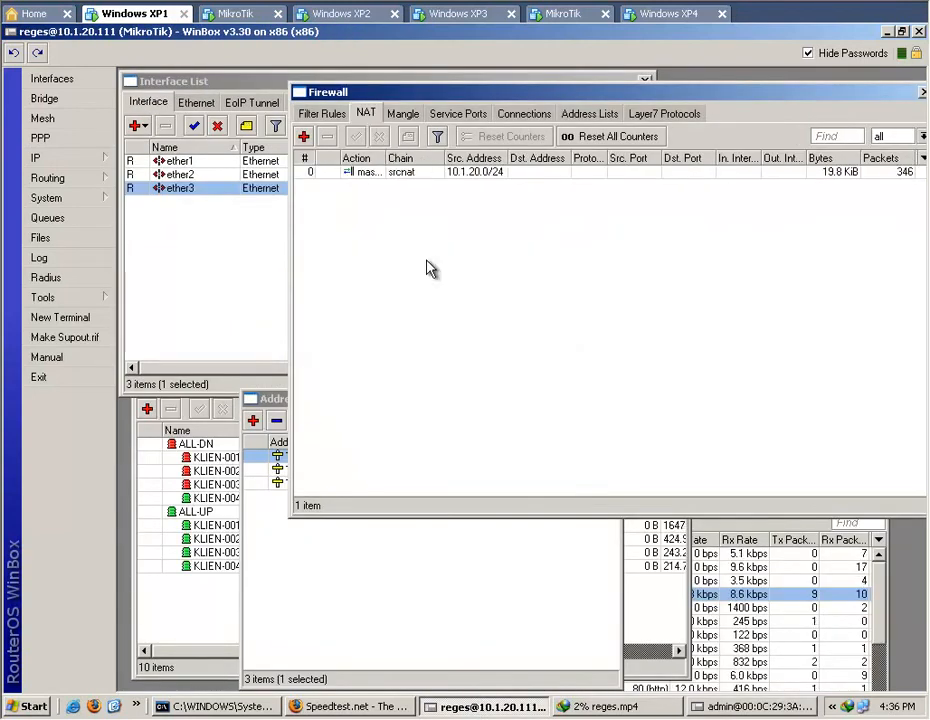
{"action": "left_click_drag", "start_coordinate": [485, 103], "coordinate": [442, 116]}
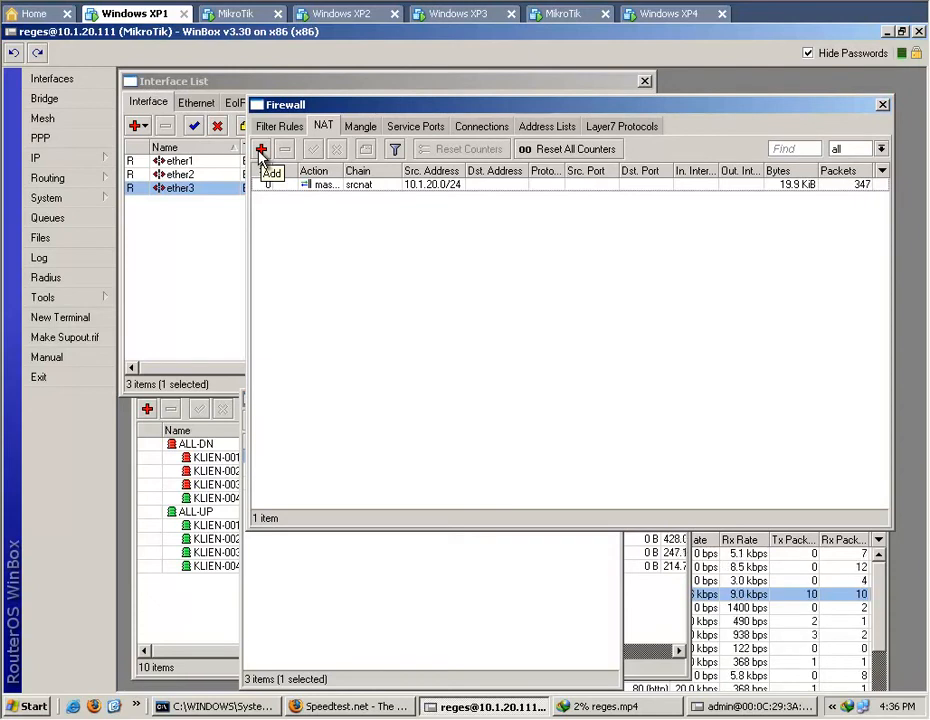
Start a new NAT rule with chain dstnat and source address 10.1.20.0/24.
{"action": "left_click", "coordinate": [261, 150]}
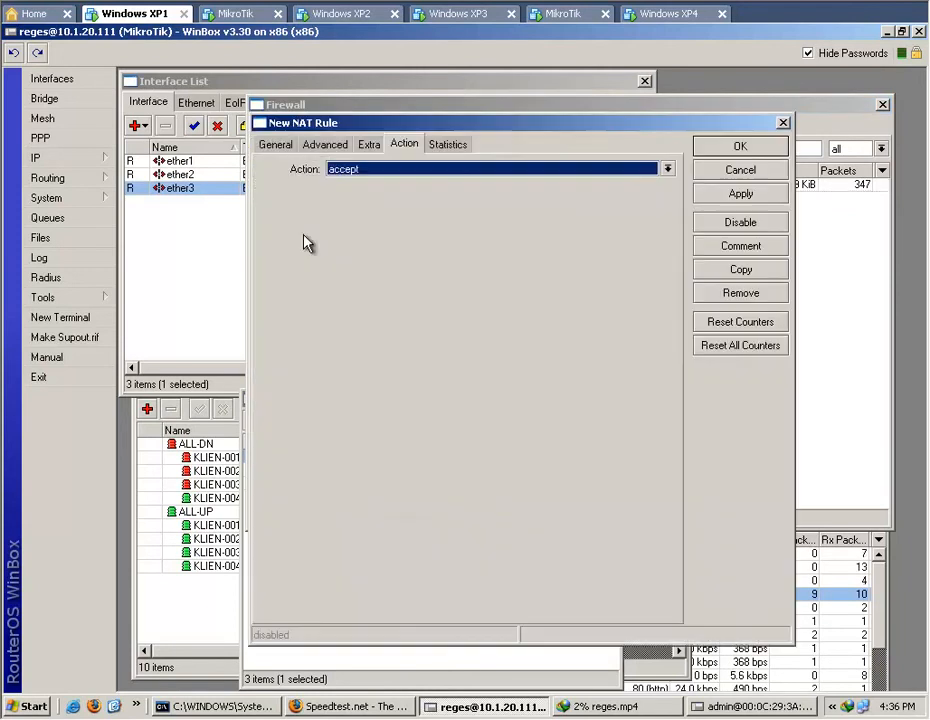
{"action": "left_click", "coordinate": [277, 145]}
{"action": "left_click", "coordinate": [667, 170]}
{"action": "left_click", "coordinate": [660, 184]}
{"action": "left_click", "coordinate": [666, 191]}
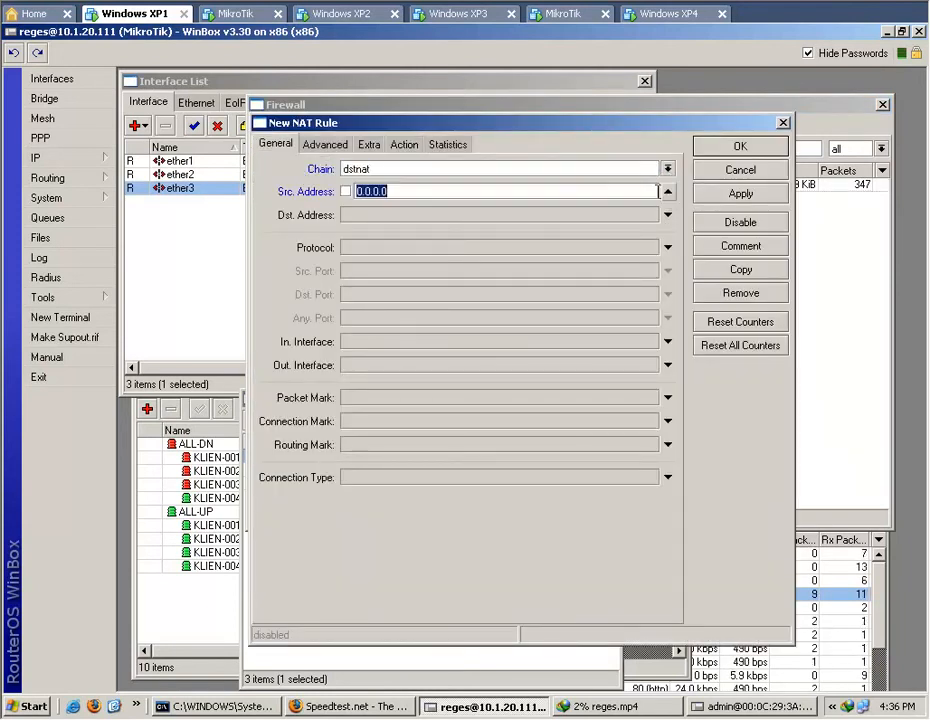
{"action": "left_click_drag", "start_coordinate": [553, 133], "coordinate": [644, 177]}
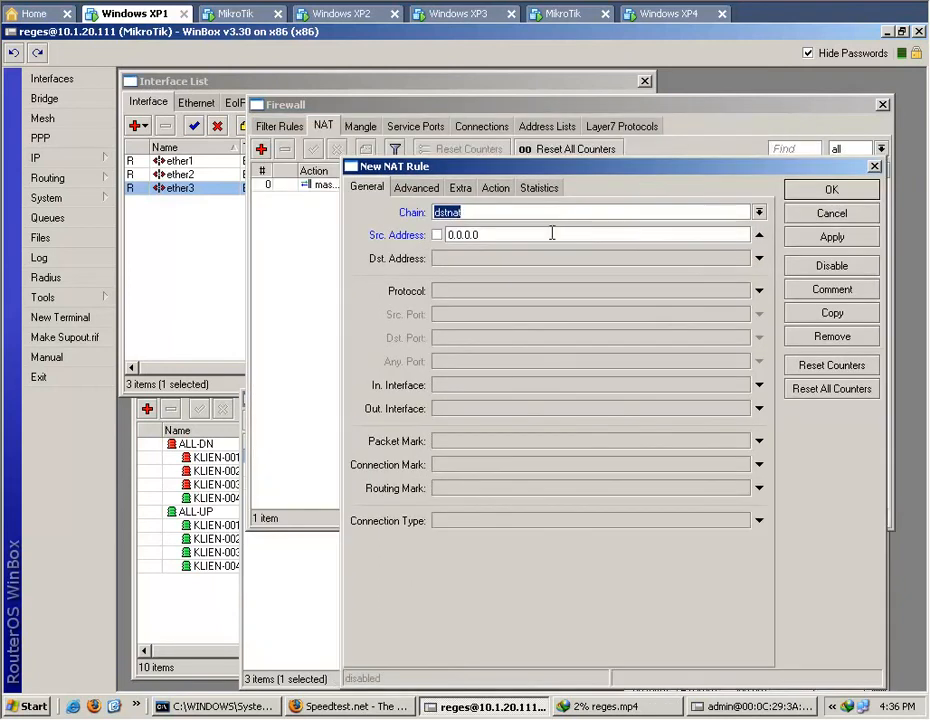
{"action": "left_click", "coordinate": [552, 233]}
{"action": "type", "text": "10.1.20"}
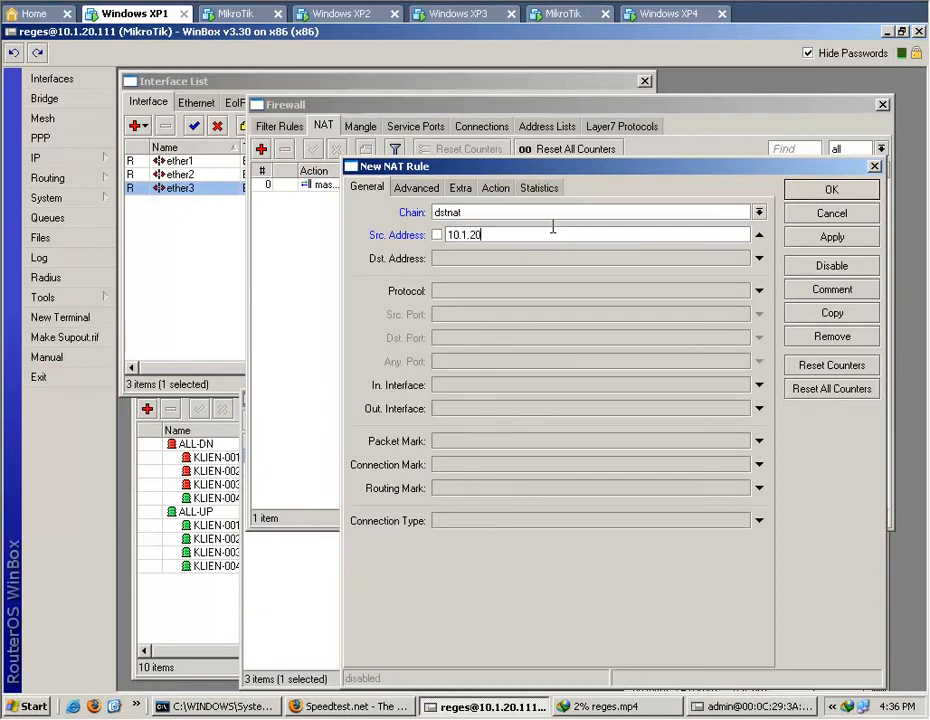
{"action": "type", "text": ".0/24"}
Match protocol 6 (tcp) and destination port 80 in the new NAT rule.
{"action": "left_click", "coordinate": [762, 294]}
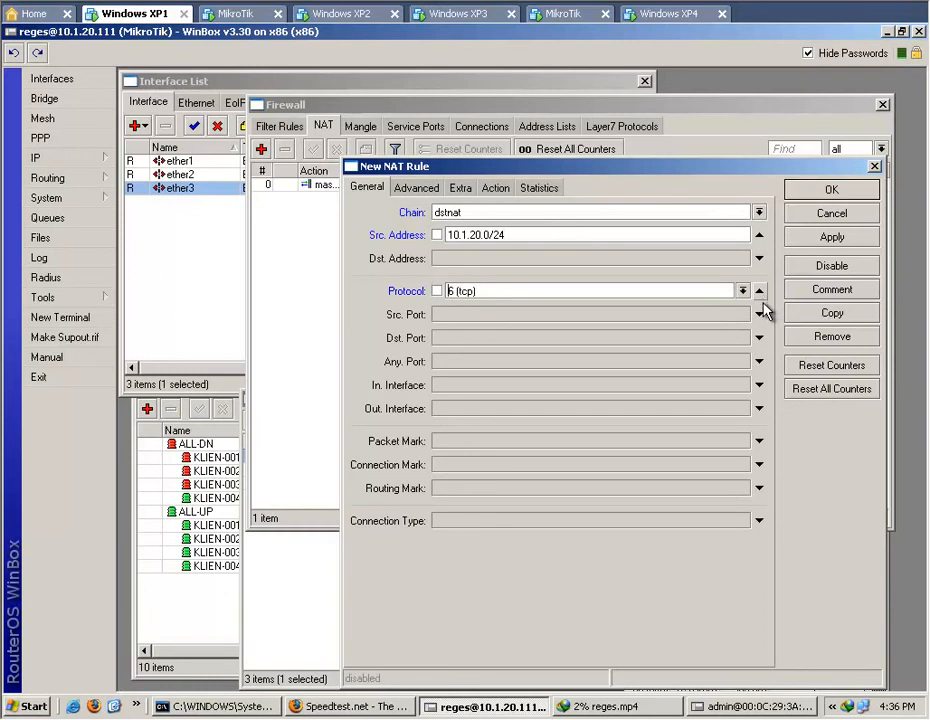
{"action": "left_click", "coordinate": [759, 338]}
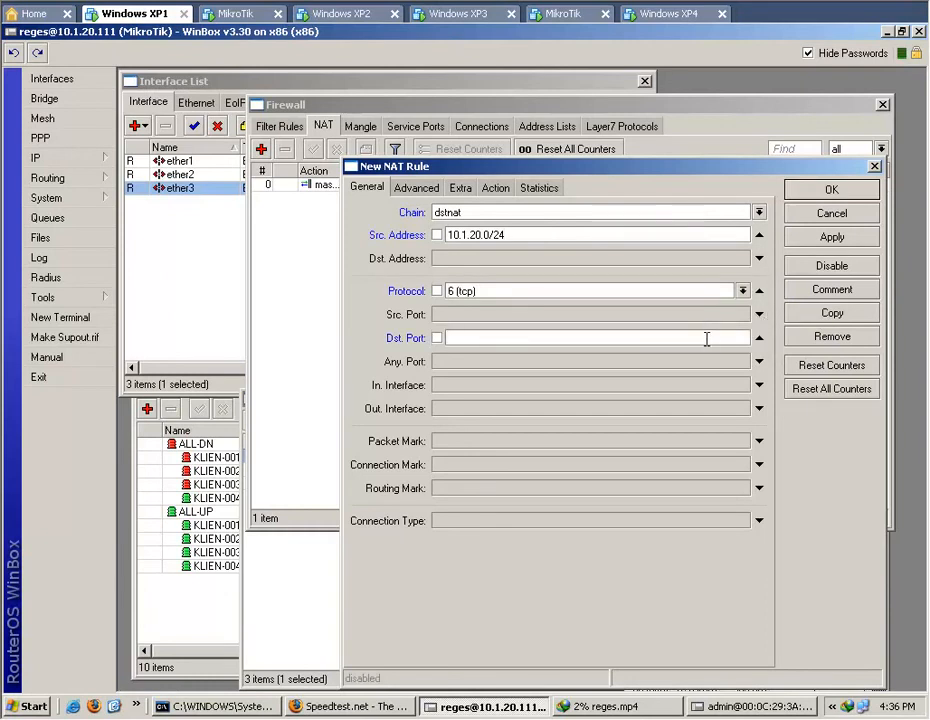
{"action": "type", "text": "80"}
Set the NAT rule's action to dst-nat with address 10.1.10.2 and port 3128, and save the rule.
{"action": "left_click", "coordinate": [417, 190]}
{"action": "left_click", "coordinate": [460, 188]}
{"action": "left_click", "coordinate": [495, 188]}
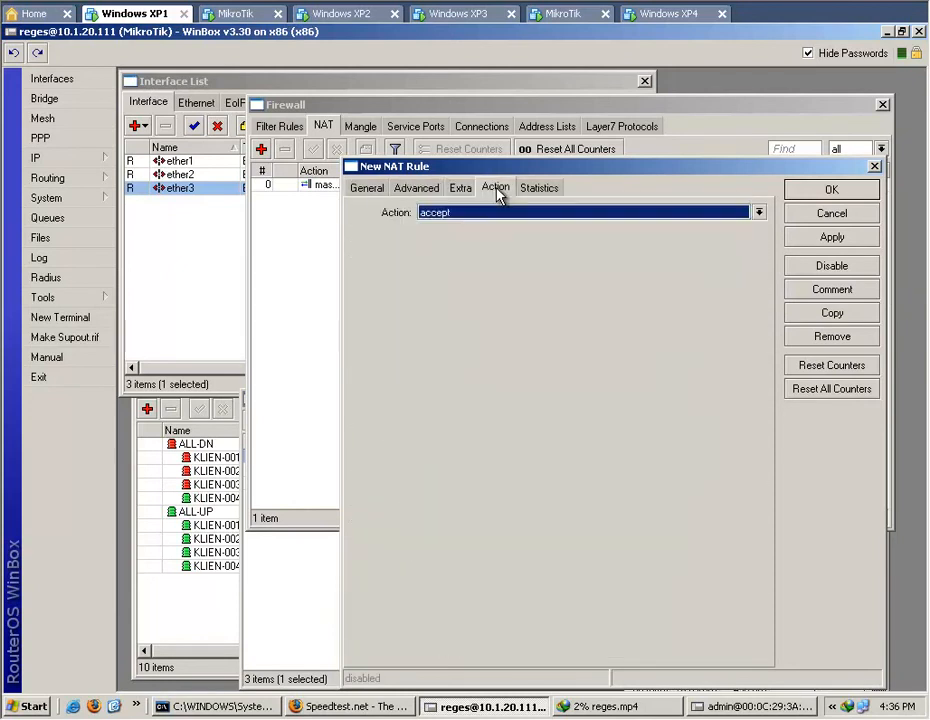
{"action": "left_click", "coordinate": [760, 214]}
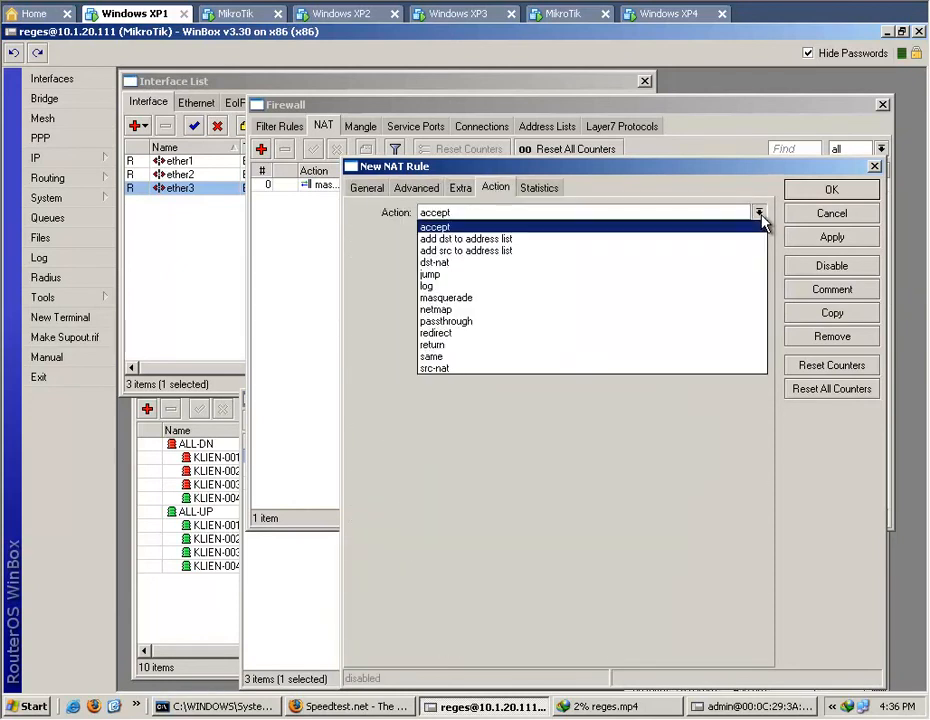
{"action": "left_click", "coordinate": [727, 272]}
{"action": "left_click", "coordinate": [759, 235]}
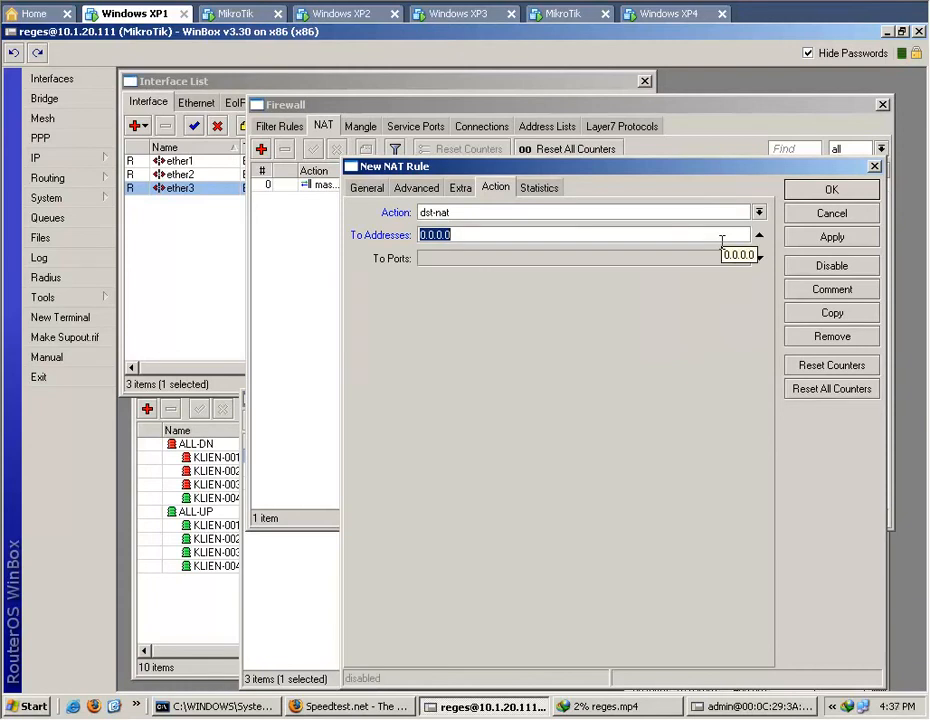
{"action": "type", "text": "1"}
{"action": "left_click", "coordinate": [758, 258]}
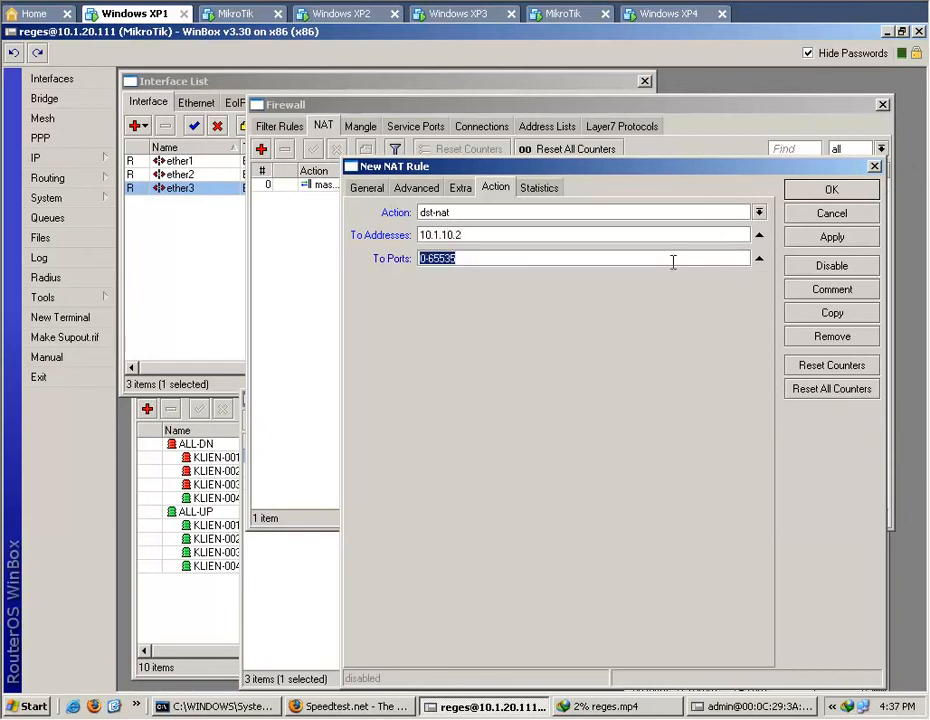
{"action": "type", "text": "3128"}
{"action": "left_click", "coordinate": [829, 240]}
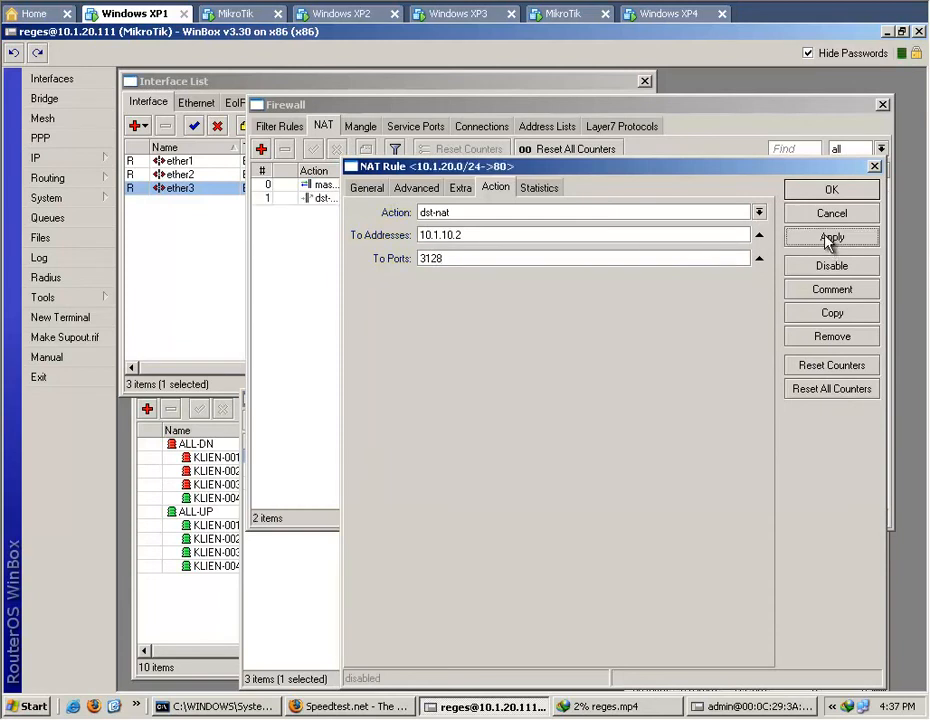
{"action": "left_click", "coordinate": [829, 190]}
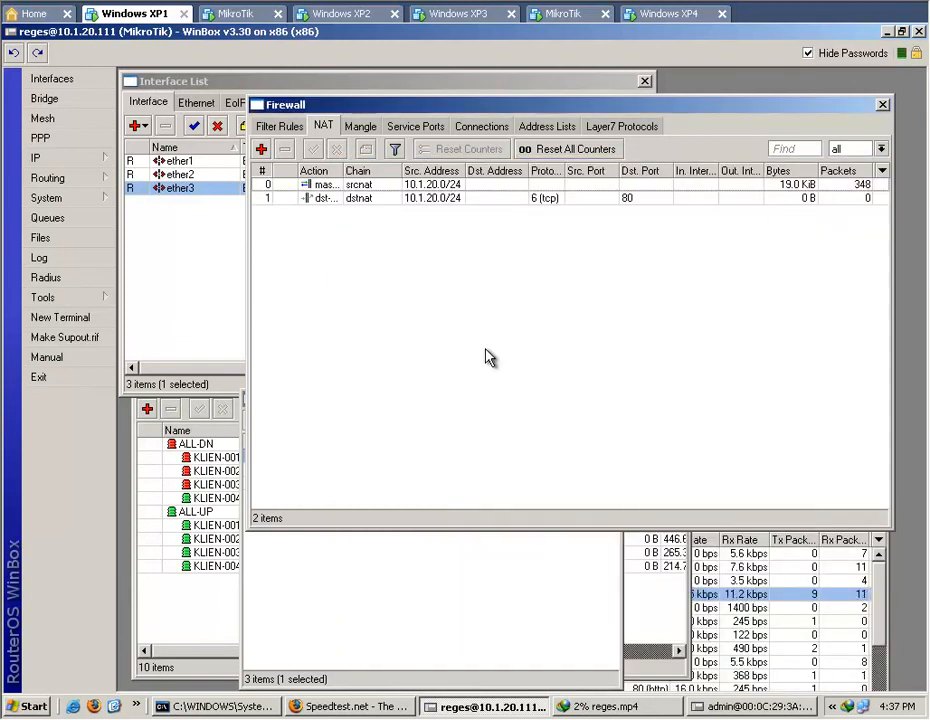
{"action": "left_click", "coordinate": [380, 707]}
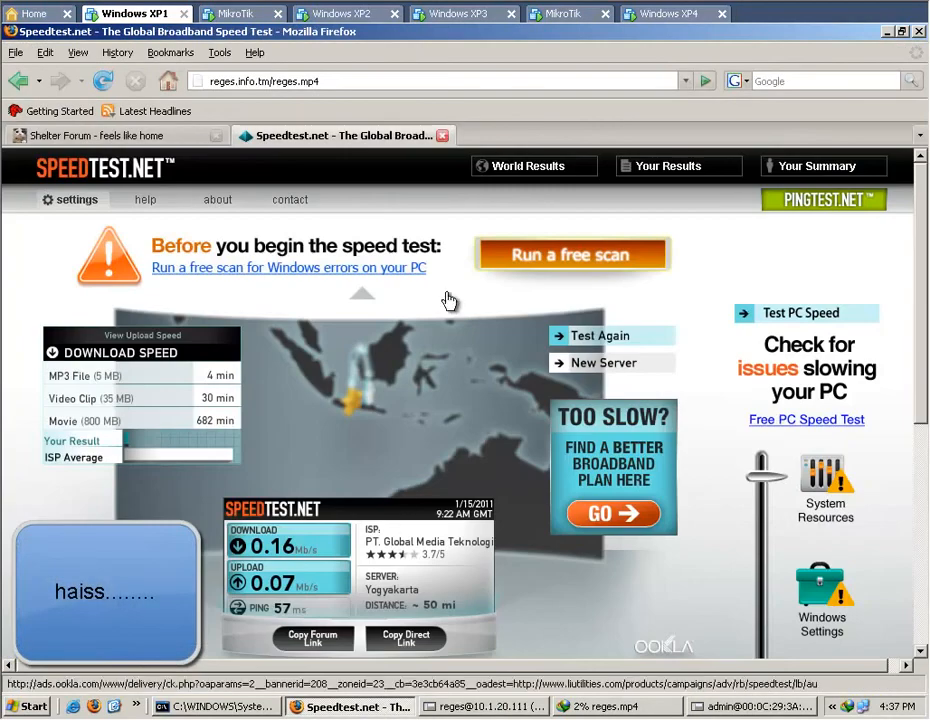
{"action": "left_click", "coordinate": [175, 140]}
{"action": "left_click", "coordinate": [351, 79]}
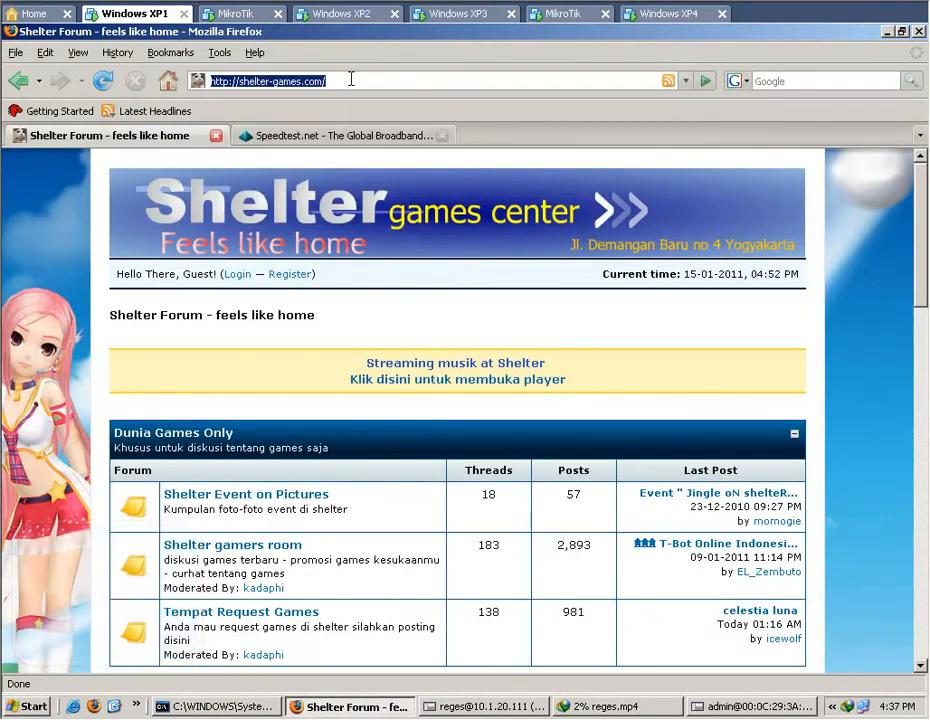
{"action": "type", "text": "w"}
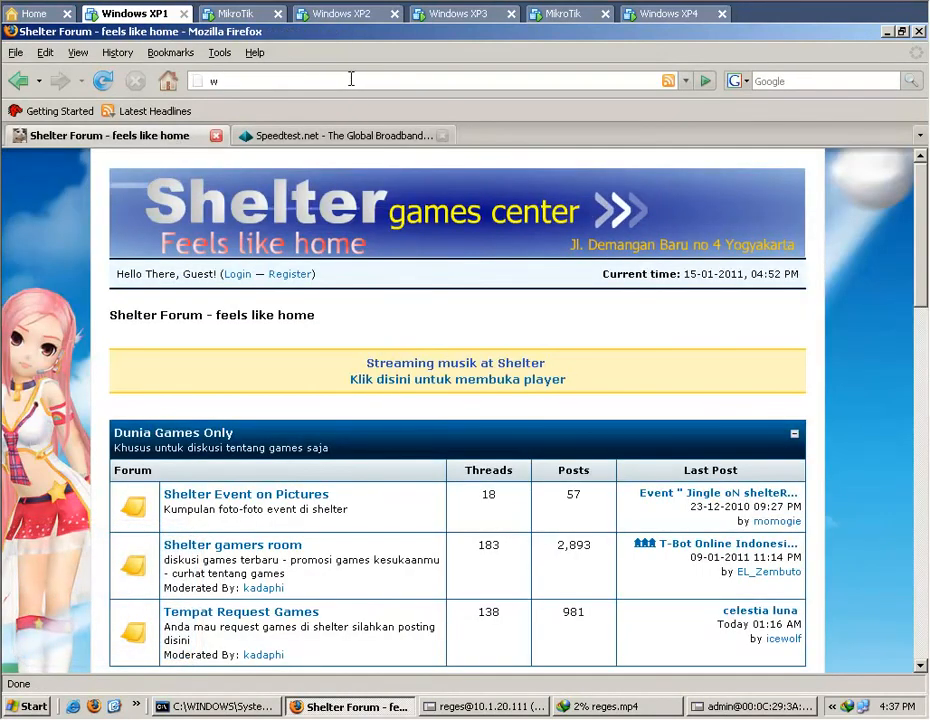
{"action": "type", "text": "ha"}
{"action": "key", "text": "ctrl+a"}
{"action": "type", "text": "ip"}
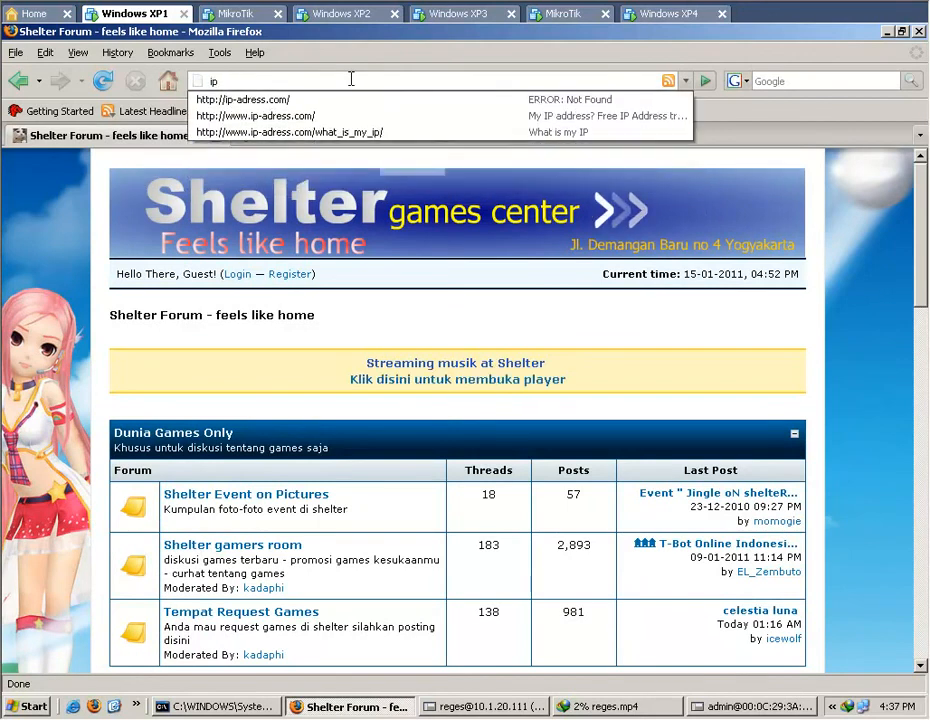
{"action": "left_click", "coordinate": [351, 133]}
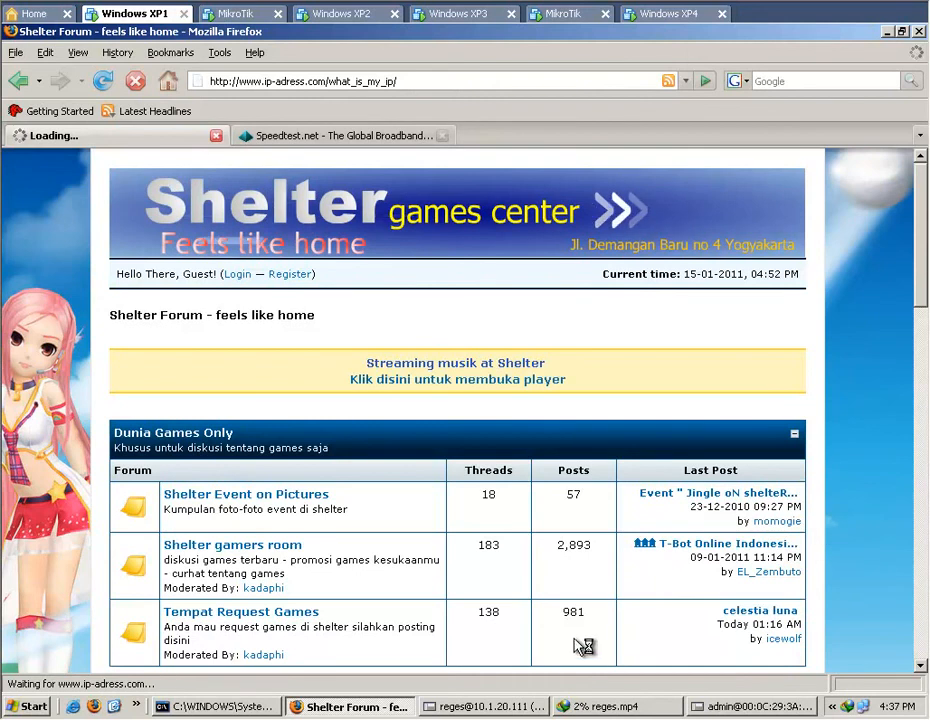
Check the reges.mp4 download against the 10.1.20.111 router's queue tree, and cancel the download.
{"action": "left_click", "coordinate": [610, 706]}
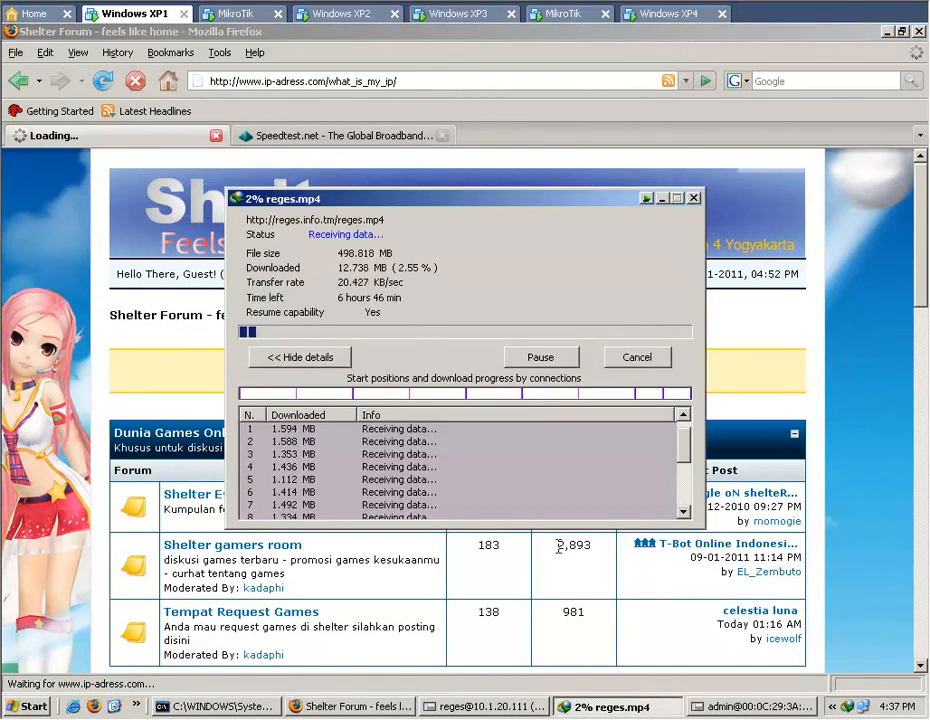
{"action": "left_click", "coordinate": [478, 706]}
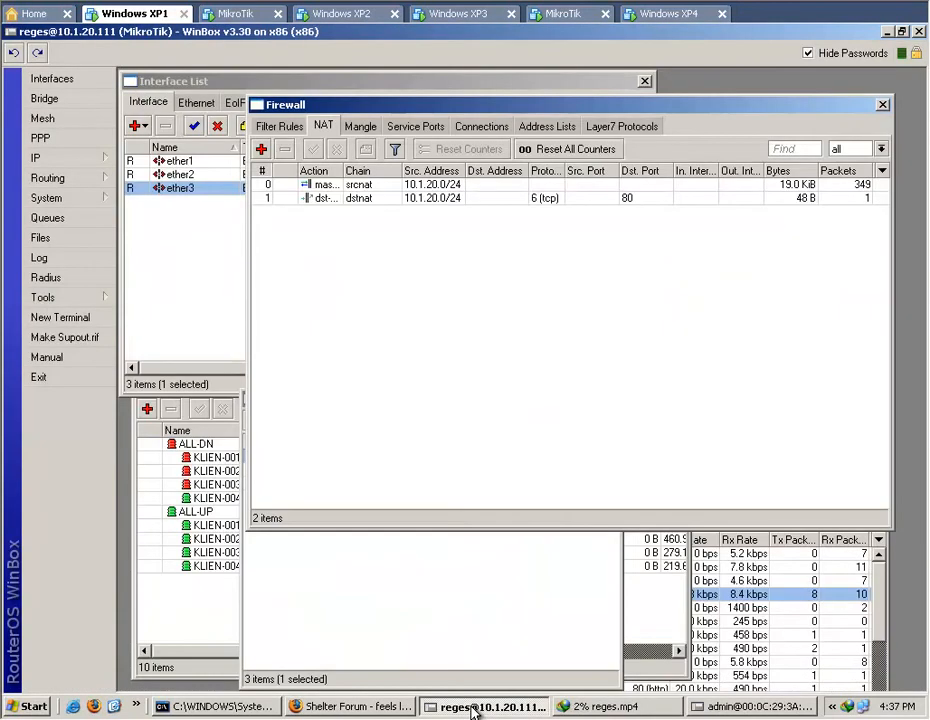
{"action": "left_click", "coordinate": [183, 588]}
{"action": "left_click", "coordinate": [594, 707]}
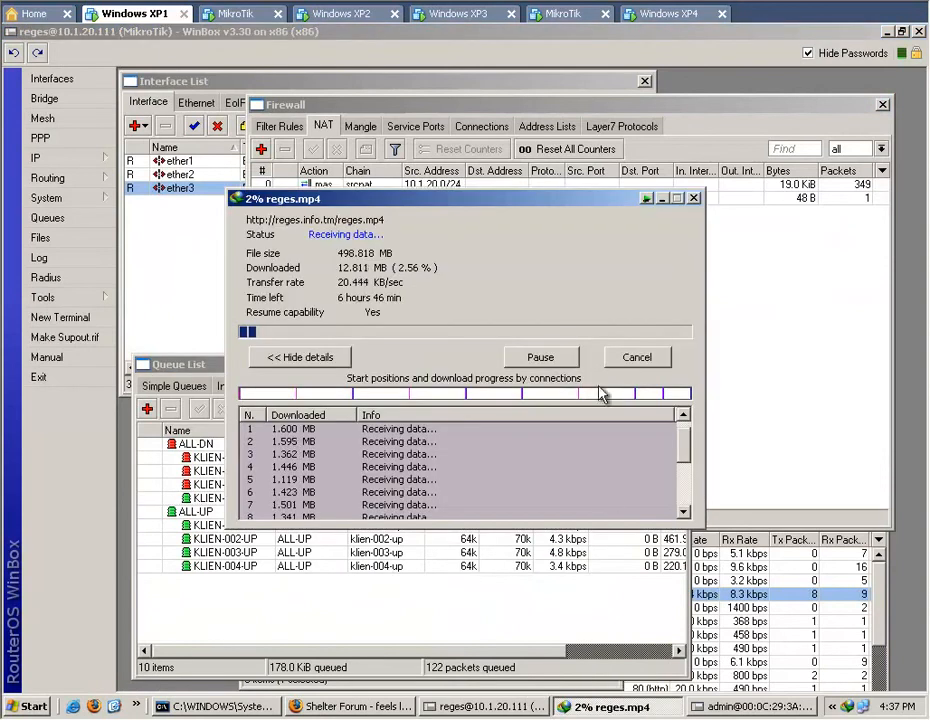
{"action": "left_click", "coordinate": [640, 360]}
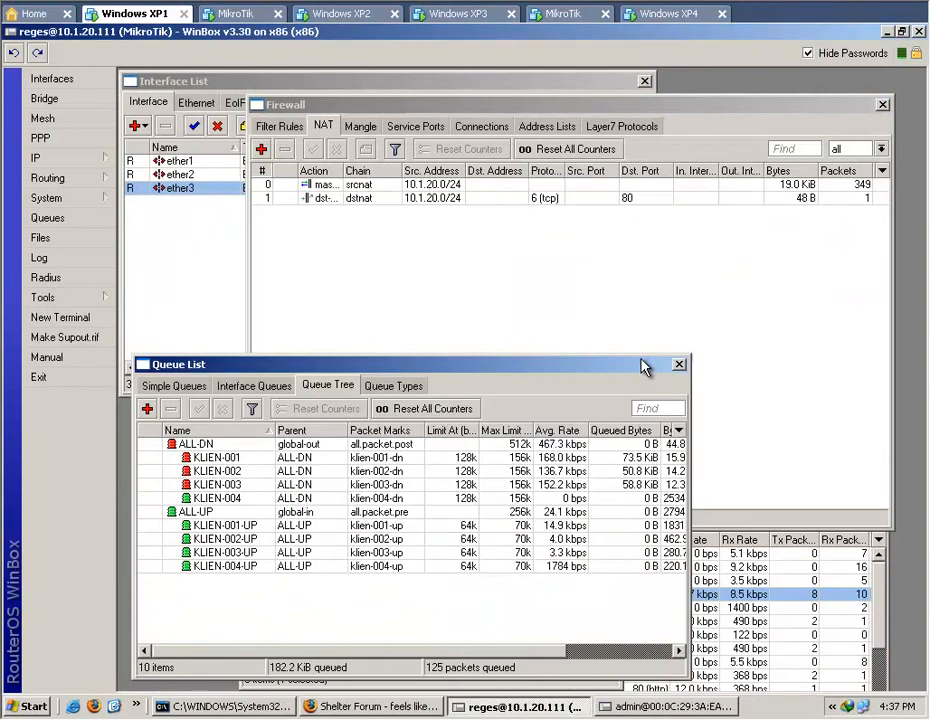
Glance at the second router's session, return to Firefox and reload the what_is_my_ip page.
{"action": "left_click", "coordinate": [643, 708]}
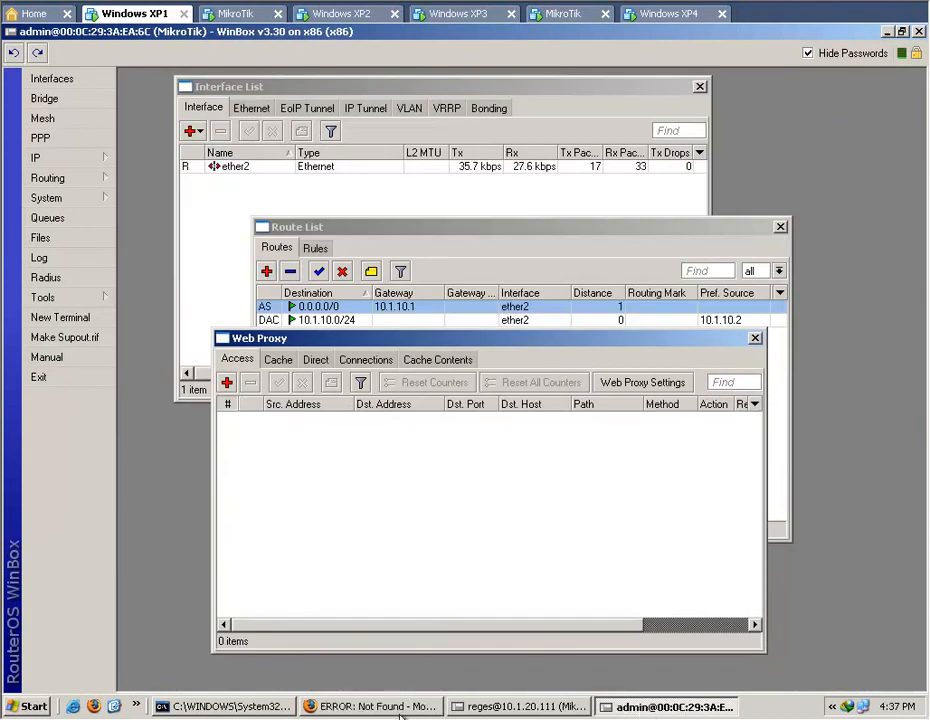
{"action": "left_click", "coordinate": [400, 707]}
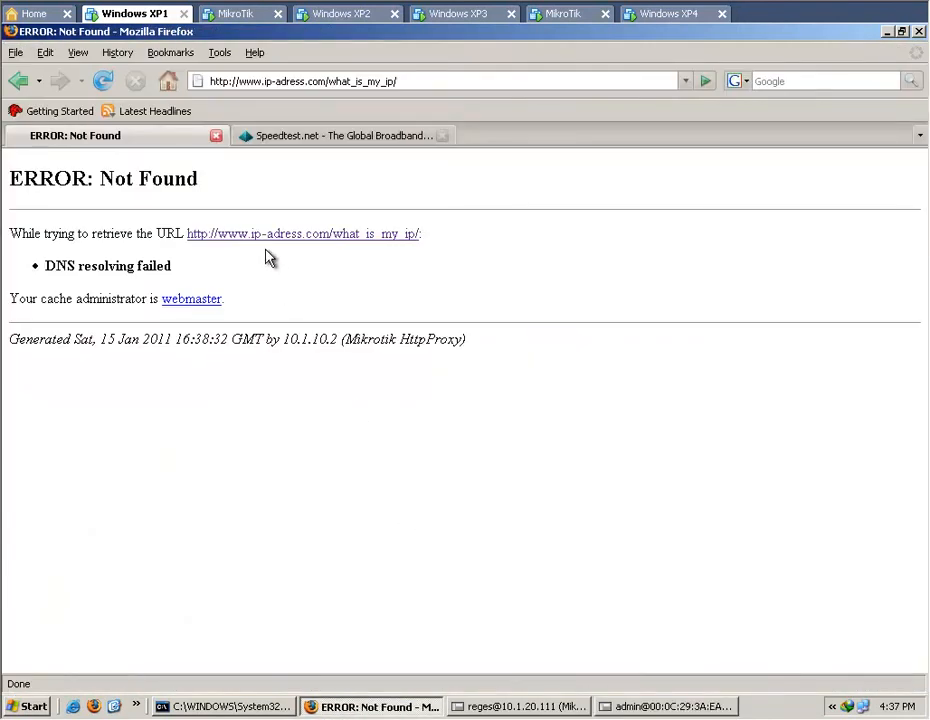
{"action": "left_click", "coordinate": [105, 80]}
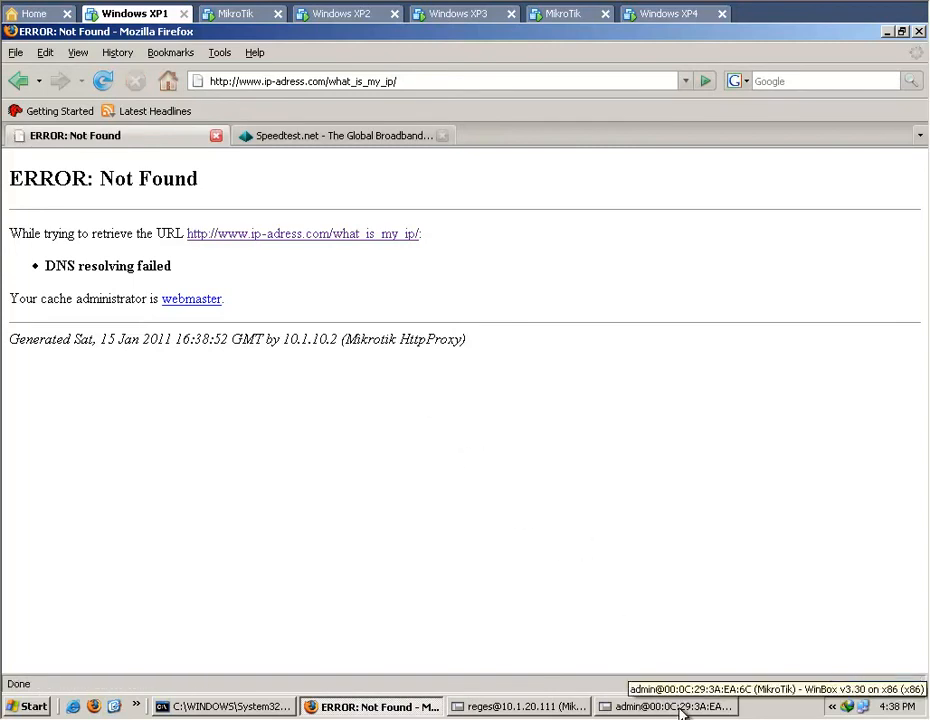
Switch to the second router's WinBox session and check its DNS cache and DNS server settings.
{"action": "left_click", "coordinate": [680, 707]}
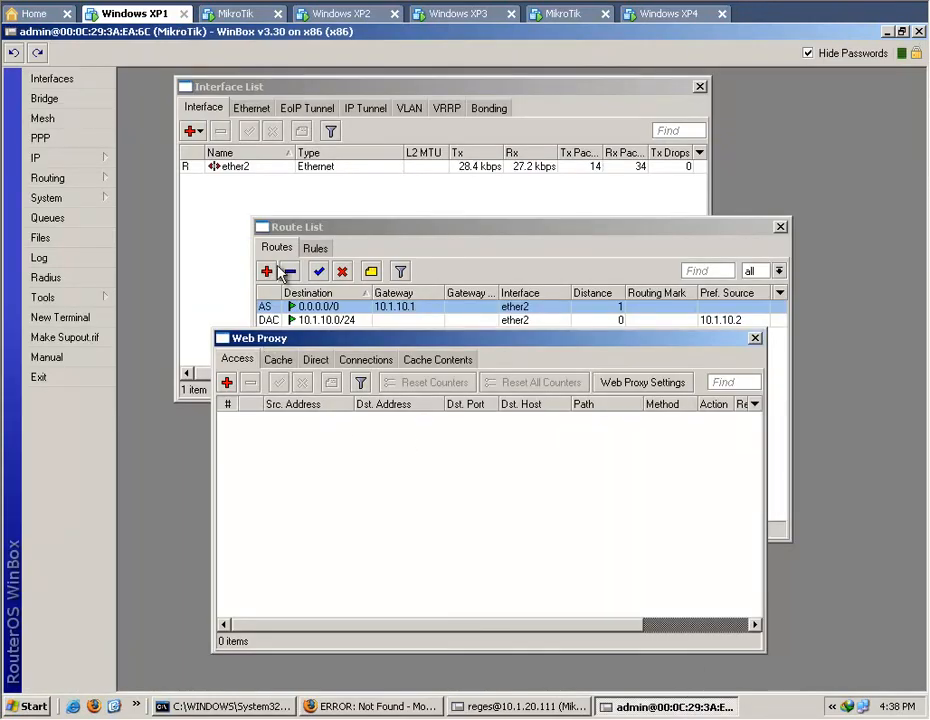
{"action": "left_click", "coordinate": [94, 158]}
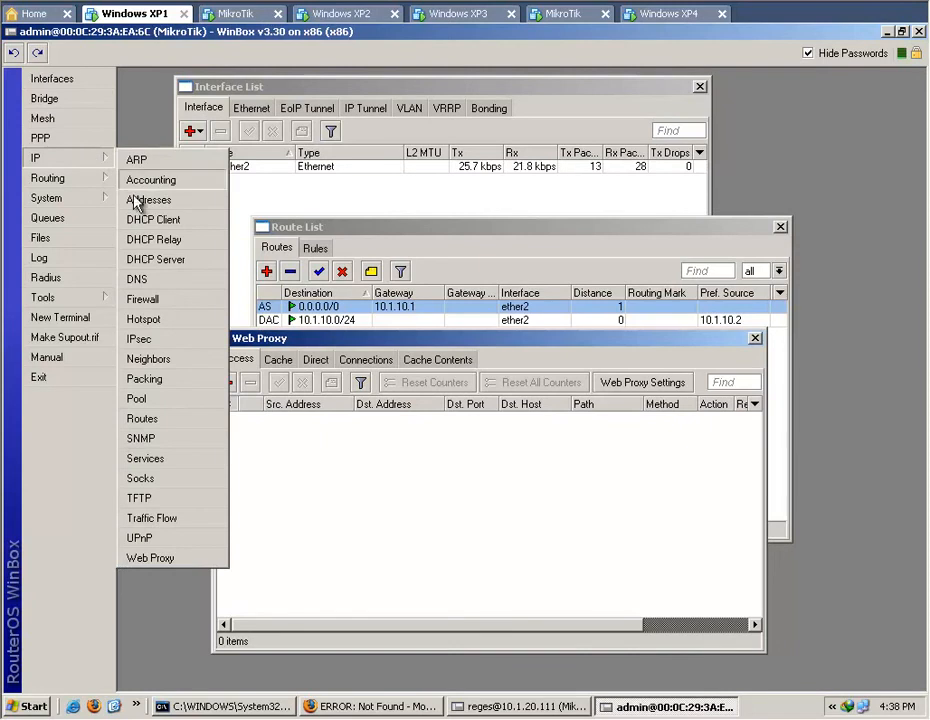
{"action": "left_click", "coordinate": [163, 281]}
{"action": "left_click", "coordinate": [361, 249]}
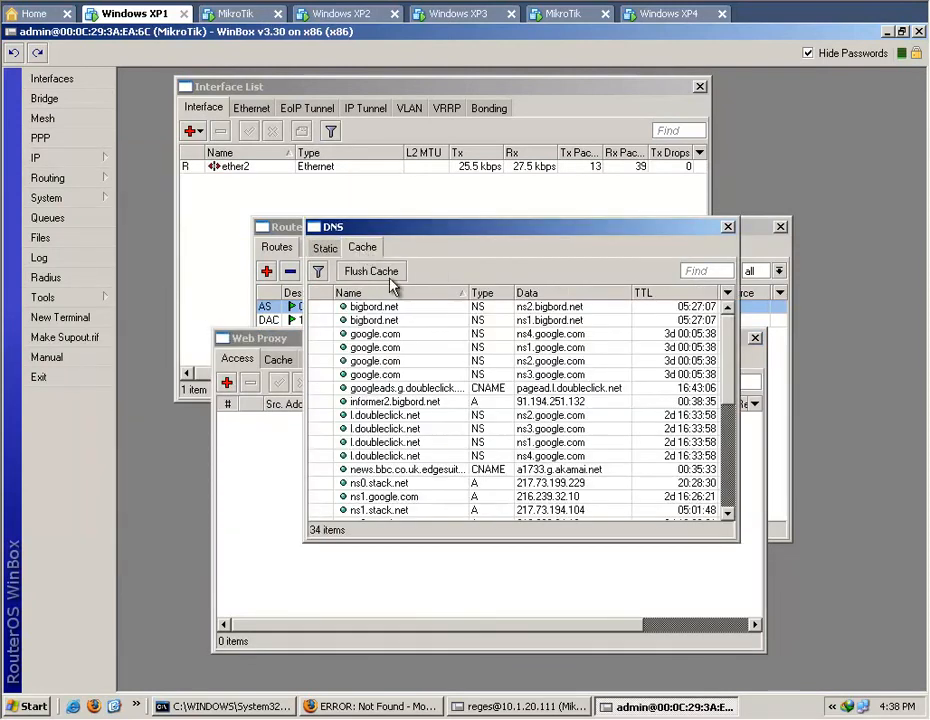
{"action": "left_click", "coordinate": [323, 250]}
{"action": "left_click", "coordinate": [465, 271]}
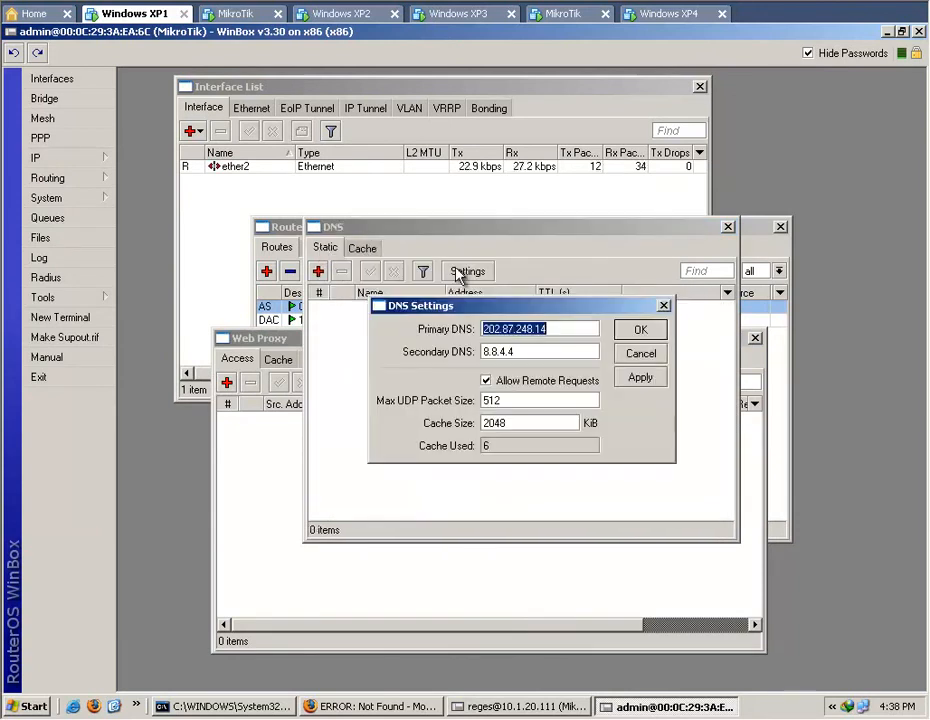
{"action": "left_click", "coordinate": [641, 331]}
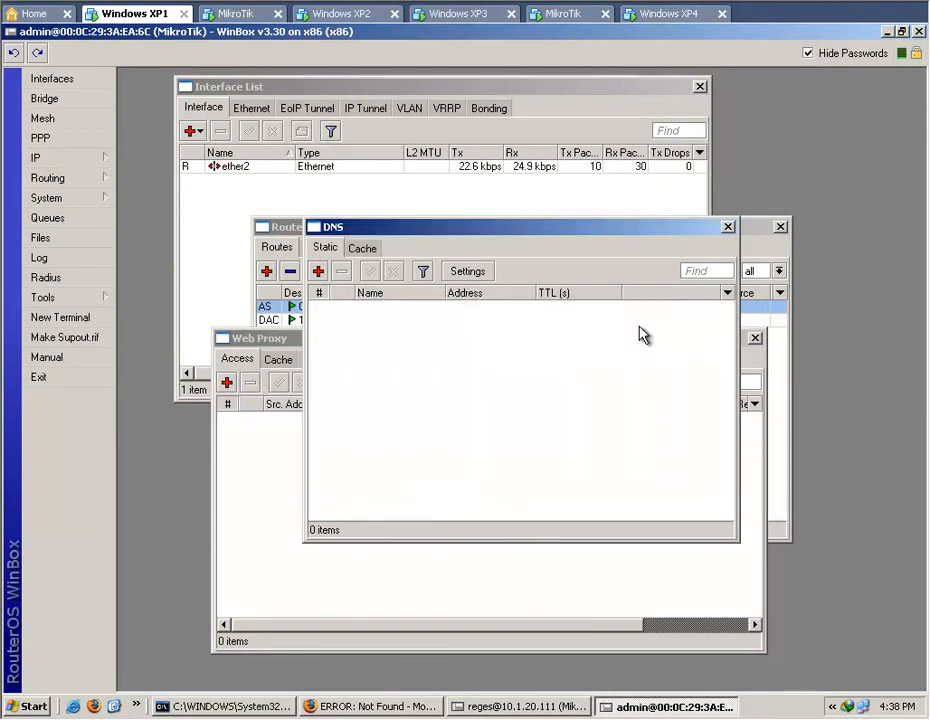
{"action": "left_click", "coordinate": [729, 228]}
Open a terminal on the second router and ping yahoo.com.
{"action": "left_click", "coordinate": [60, 317]}
{"action": "type", "text": "ping yahoo"}
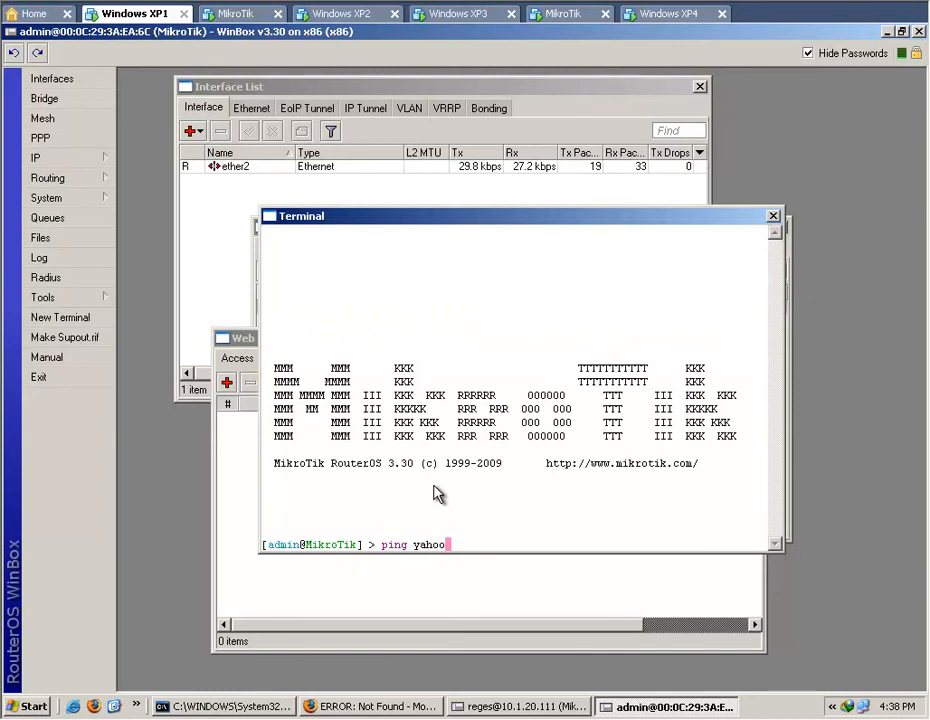
{"action": "type", "text": ".com"}
{"action": "key", "text": "Return"}
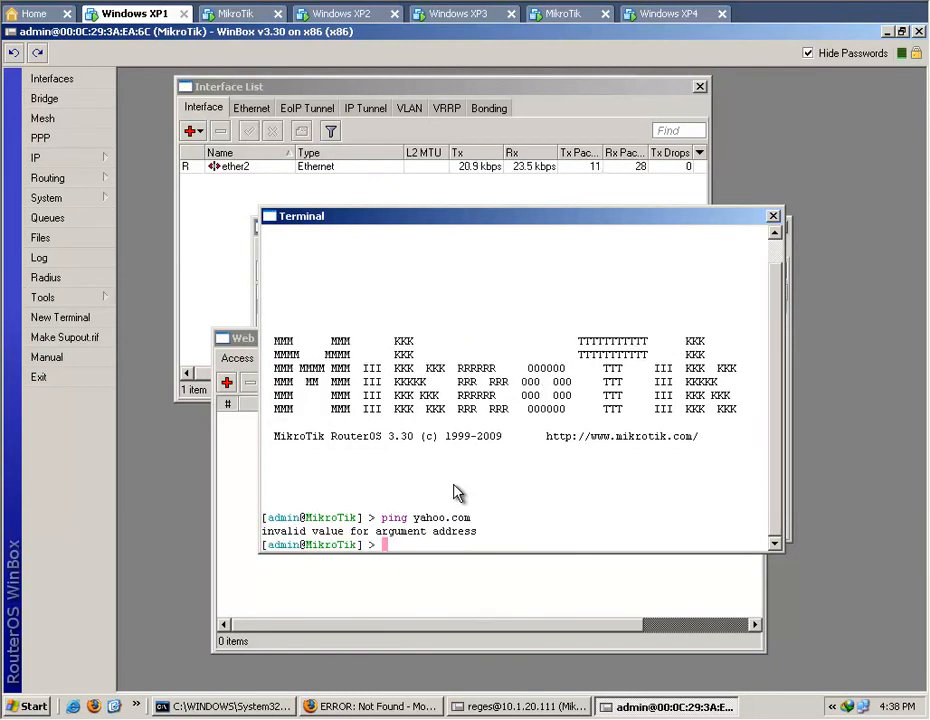
Ping the first router at 10.1.20.111 from the second router's terminal.
{"action": "type", "text": "ing 191"}
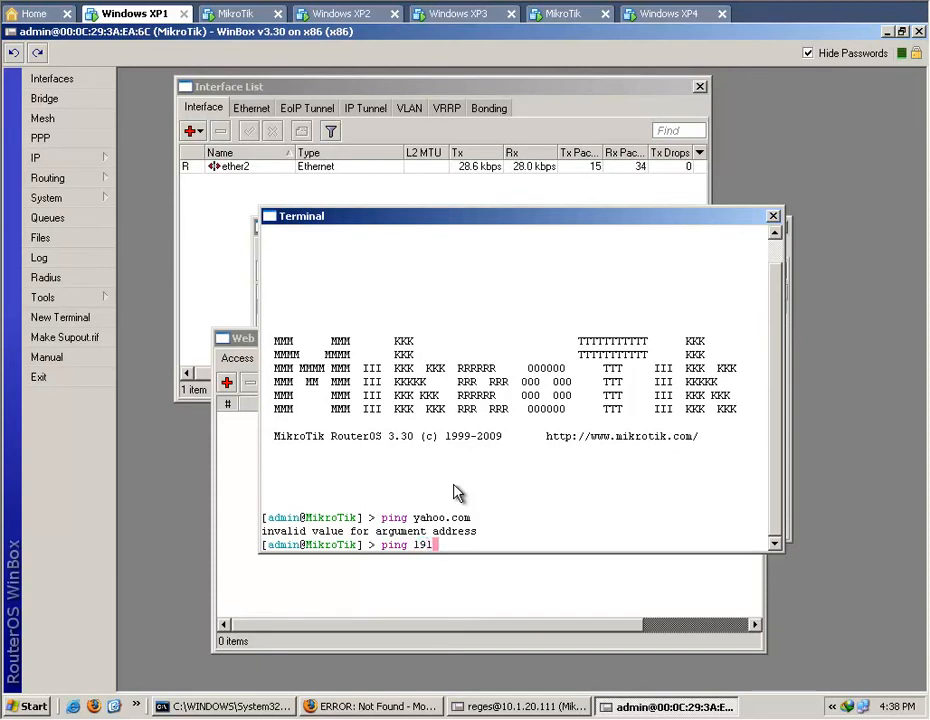
{"action": "key", "text": "BackSpace"}
{"action": "key", "text": "BackSpace"}
{"action": "type", "text": "0.1.20.111"}
{"action": "key", "text": "Return"}
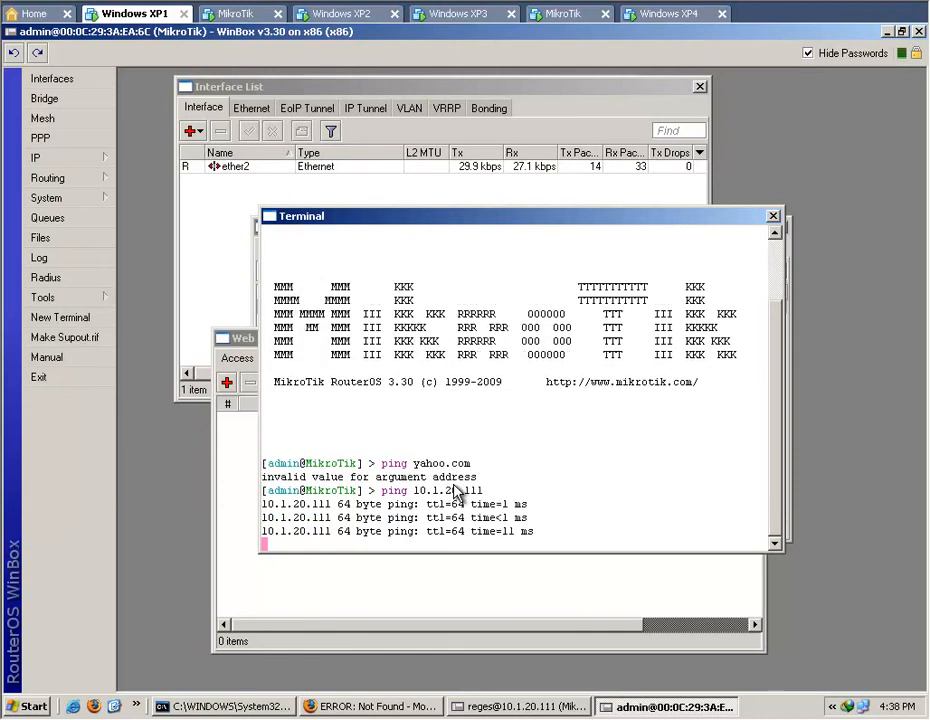
Stop the running ping and ping 192.168.100.246 from the same terminal.
{"action": "type", "text": "ping"}
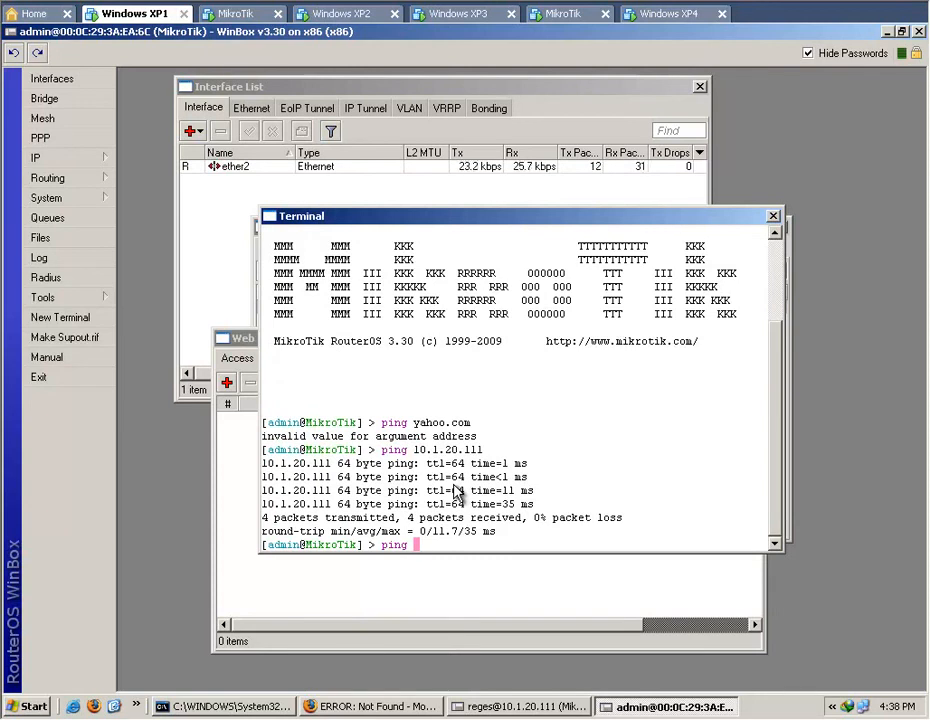
{"action": "type", "text": "92.168.100.246"}
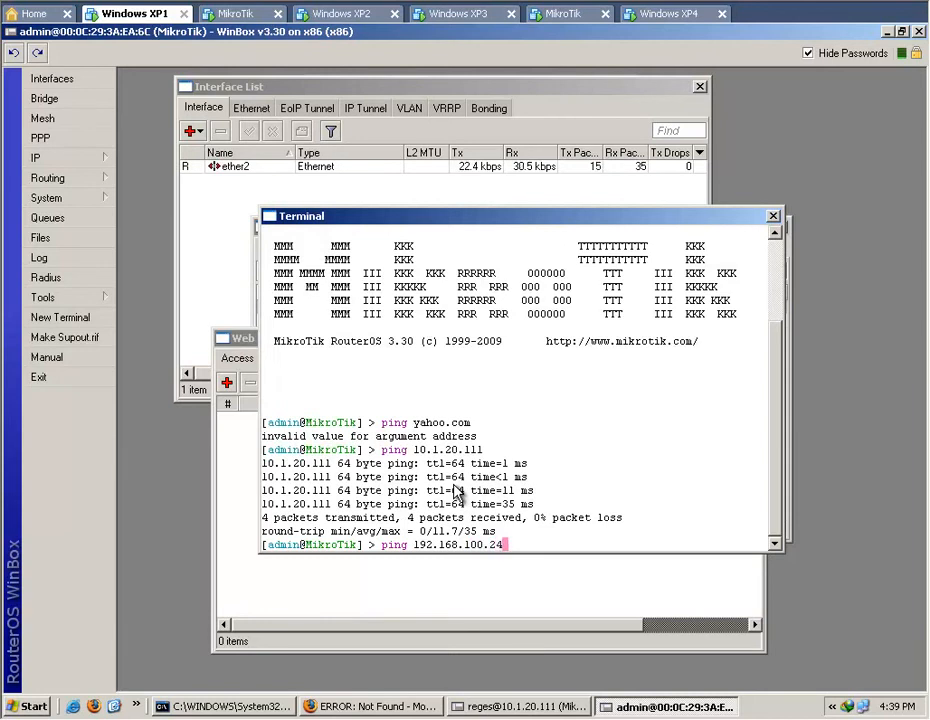
{"action": "key", "text": "Return"}
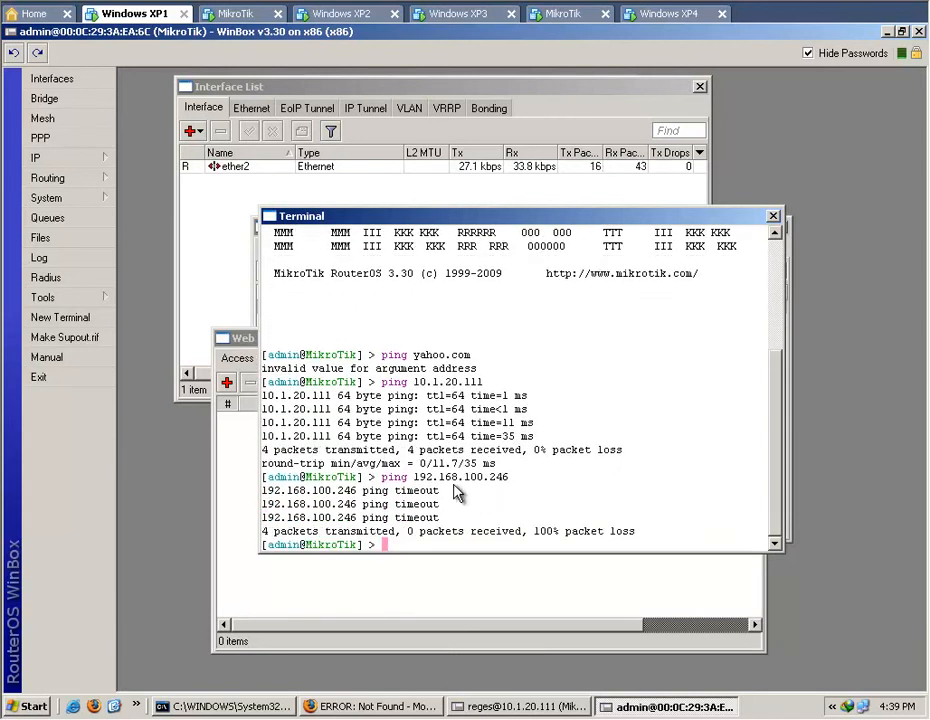
Replace the address in the last ping command with 8.8.8.8 and run it.
{"action": "key", "text": "Up"}
{"action": "key", "text": "BackSpace"}
{"action": "key", "text": "BackSpace"}
{"action": "key", "text": "BackSpace"}
{"action": "key", "text": "BackSpace"}
{"action": "key", "text": "BackSpace"}
{"action": "key", "text": "BackSpace"}
{"action": "key", "text": "BackSpace"}
{"action": "key", "text": "BackSpace"}
{"action": "key", "text": "BackSpace"}
{"action": "key", "text": "BackSpace"}
{"action": "key", "text": "BackSpace"}
{"action": "key", "text": "BackSpace"}
{"action": "key", "text": "BackSpace"}
{"action": "key", "text": "BackSpace"}
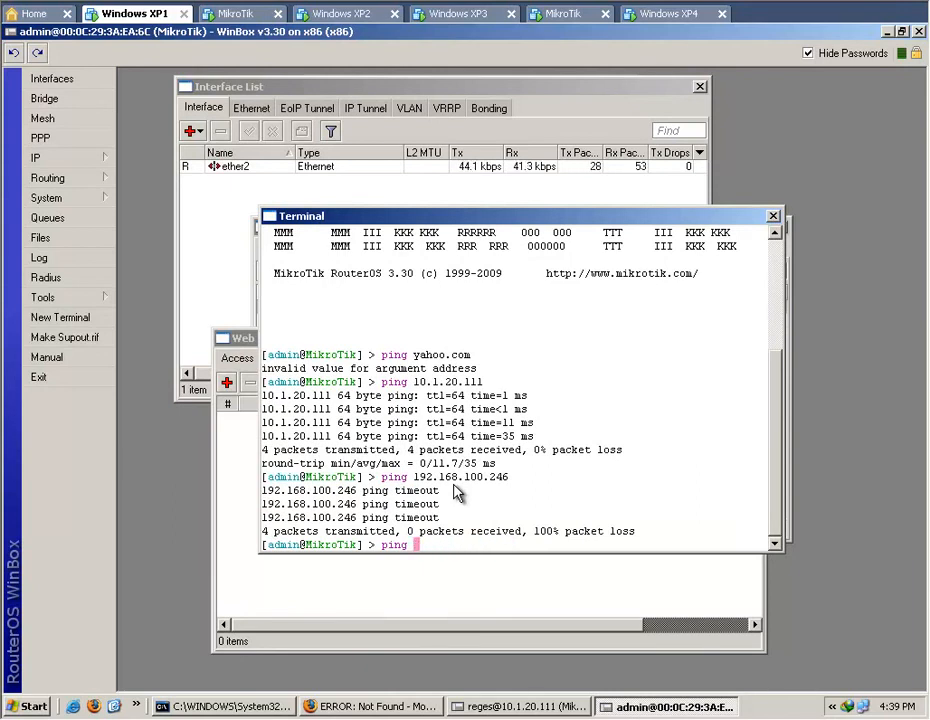
{"action": "type", "text": "8.8.8.8"}
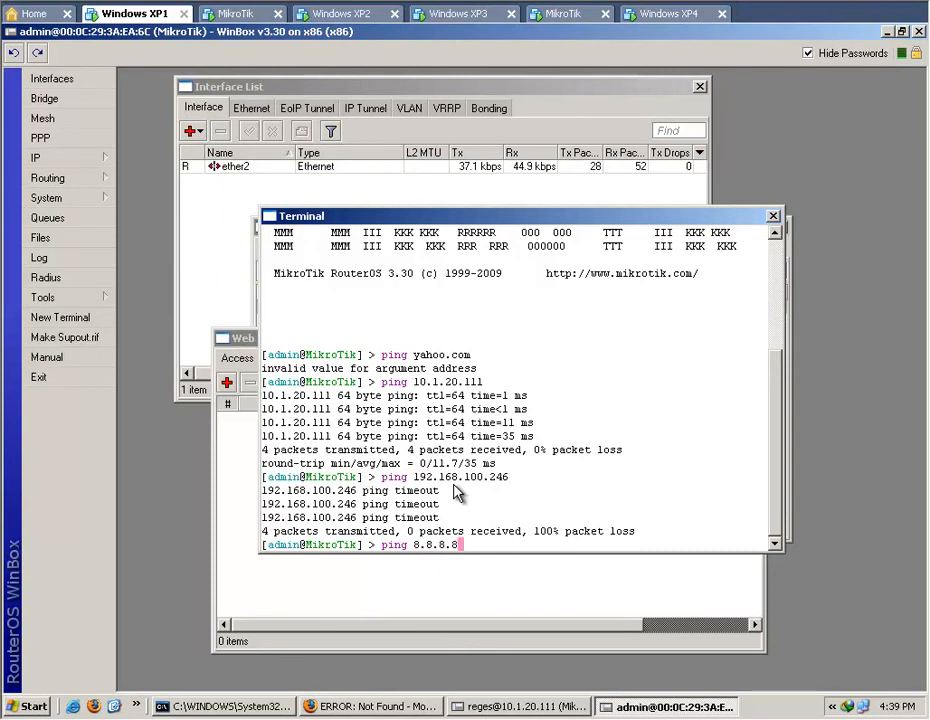
{"action": "key", "text": "Return"}
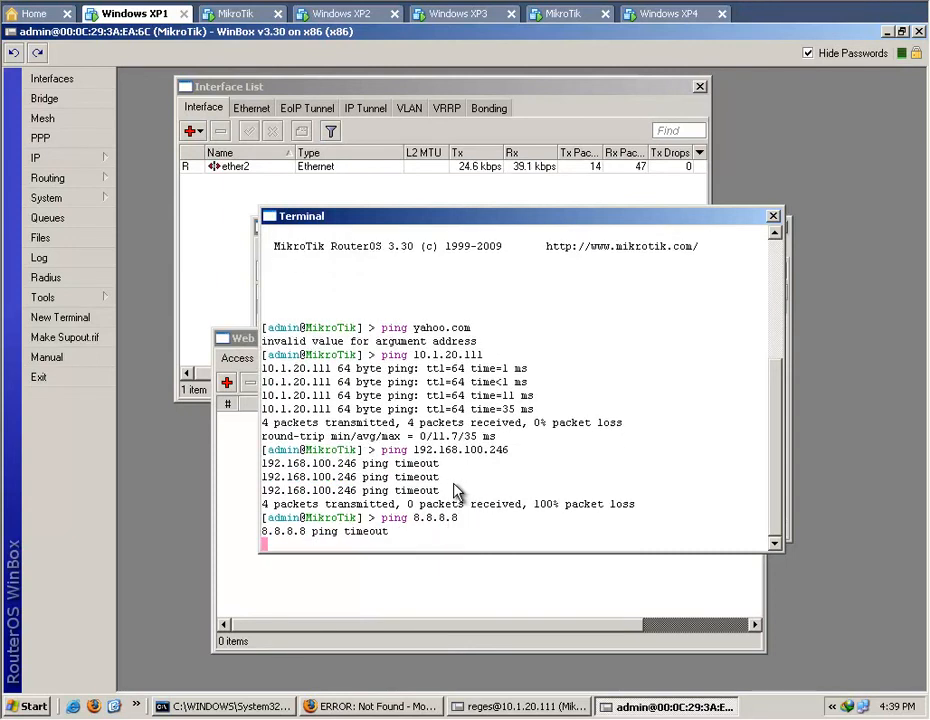
Check the web proxy's cache contents on the second router and close the Web Proxy window.
{"action": "left_click_drag", "start_coordinate": [527, 224], "coordinate": [564, 172]}
{"action": "left_click", "coordinate": [276, 500]}
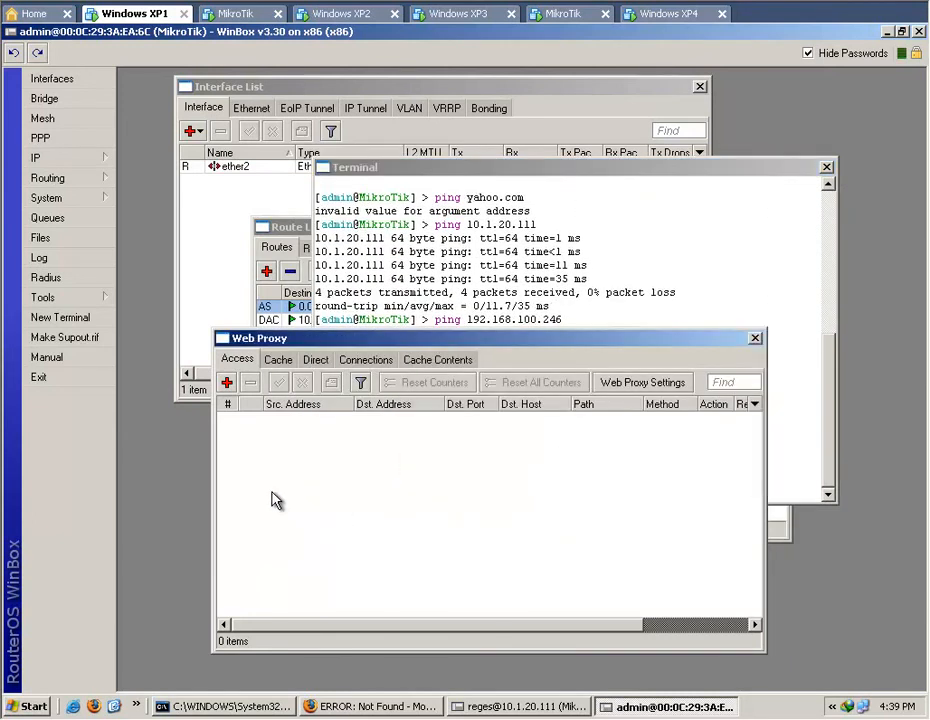
{"action": "left_click", "coordinate": [437, 360]}
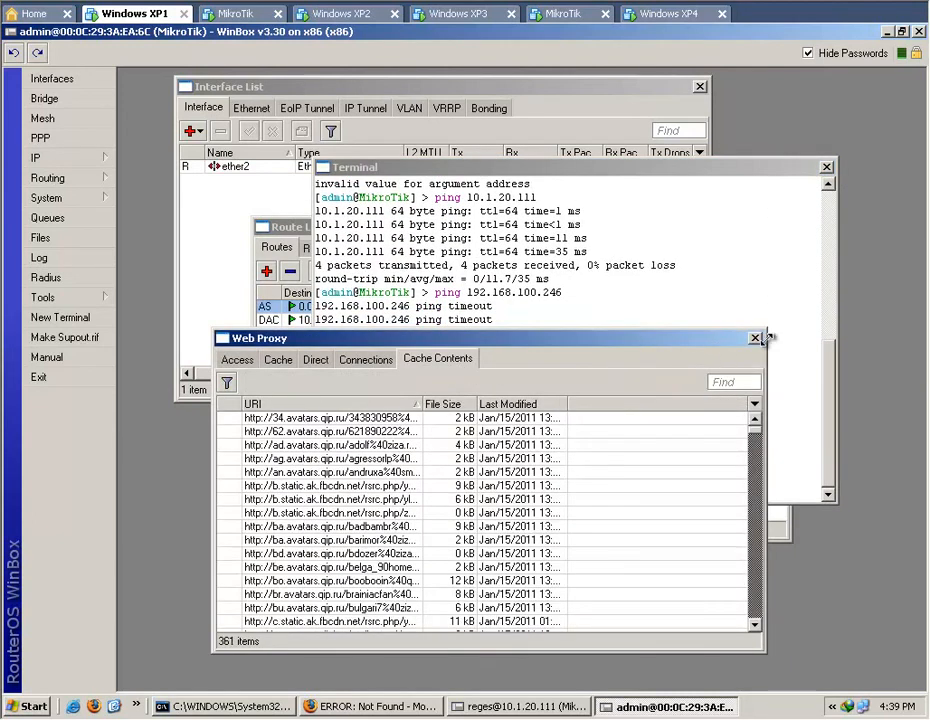
{"action": "left_click", "coordinate": [755, 341]}
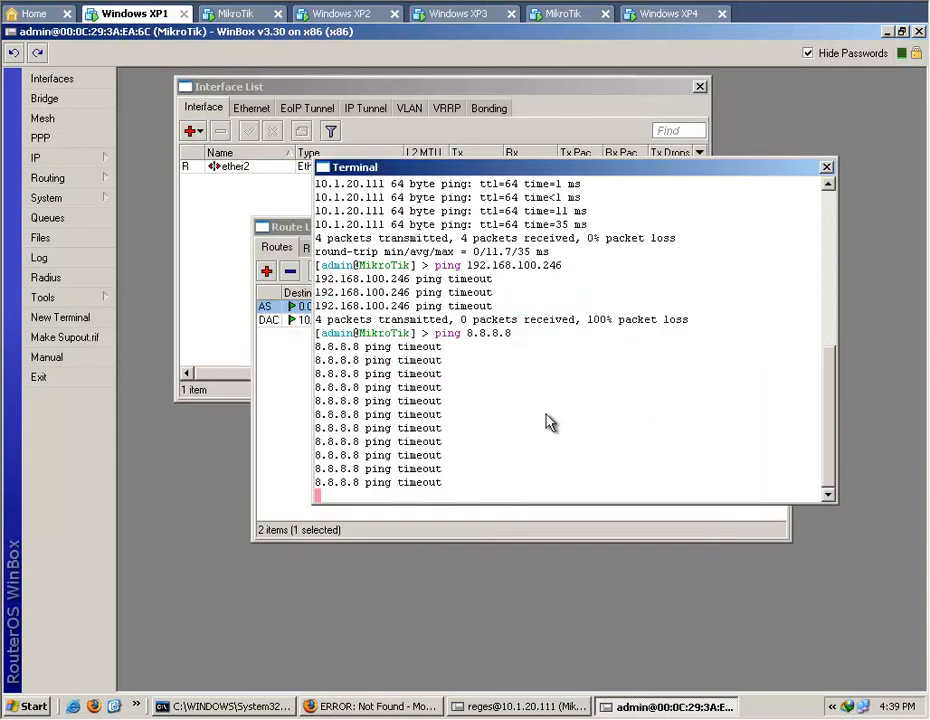
Review the second router's interface and route lists, checking the default route's gateway.
{"action": "left_click", "coordinate": [303, 456]}
{"action": "left_click_drag", "start_coordinate": [526, 230], "coordinate": [437, 290]}
{"action": "left_click", "coordinate": [297, 214]}
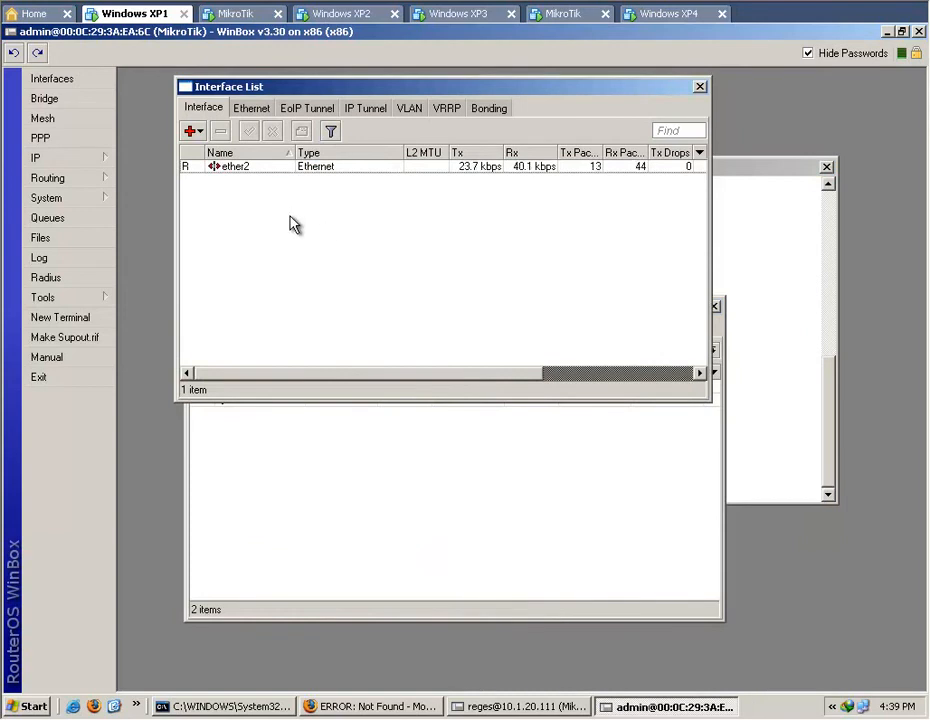
{"action": "left_click", "coordinate": [105, 157]}
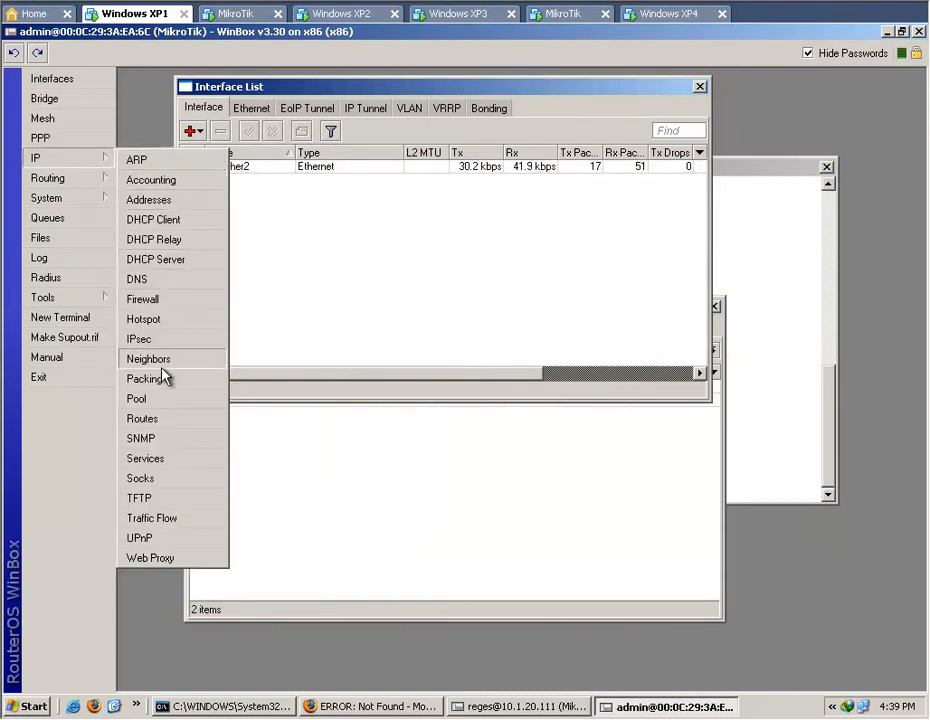
{"action": "left_click", "coordinate": [160, 421]}
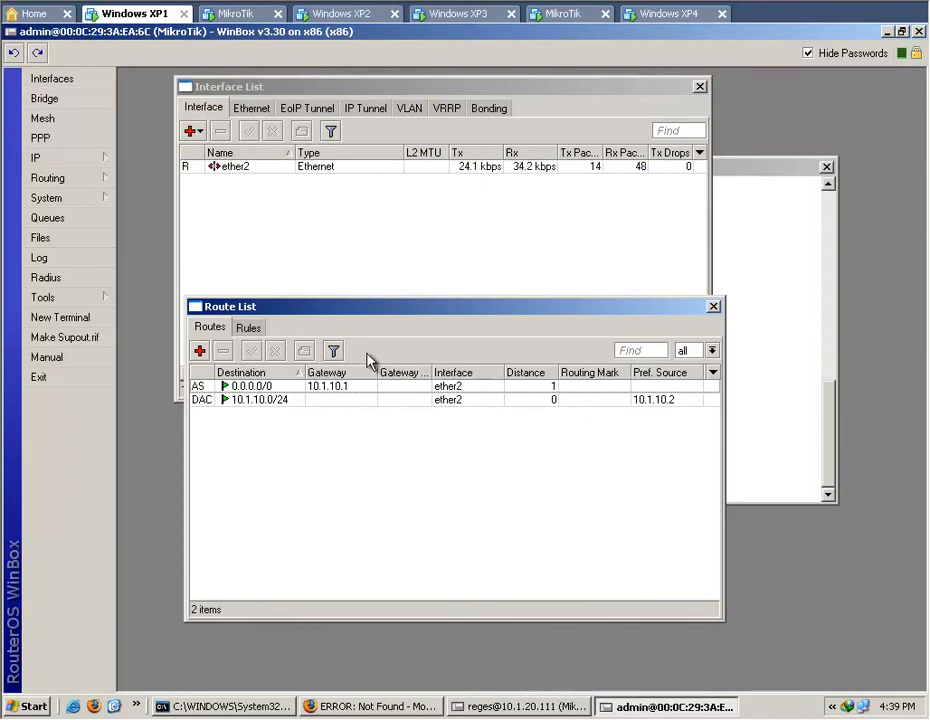
{"action": "left_click", "coordinate": [346, 387]}
Open the second router's IP address entry on ether2 and check its address and network.
{"action": "left_click", "coordinate": [90, 160]}
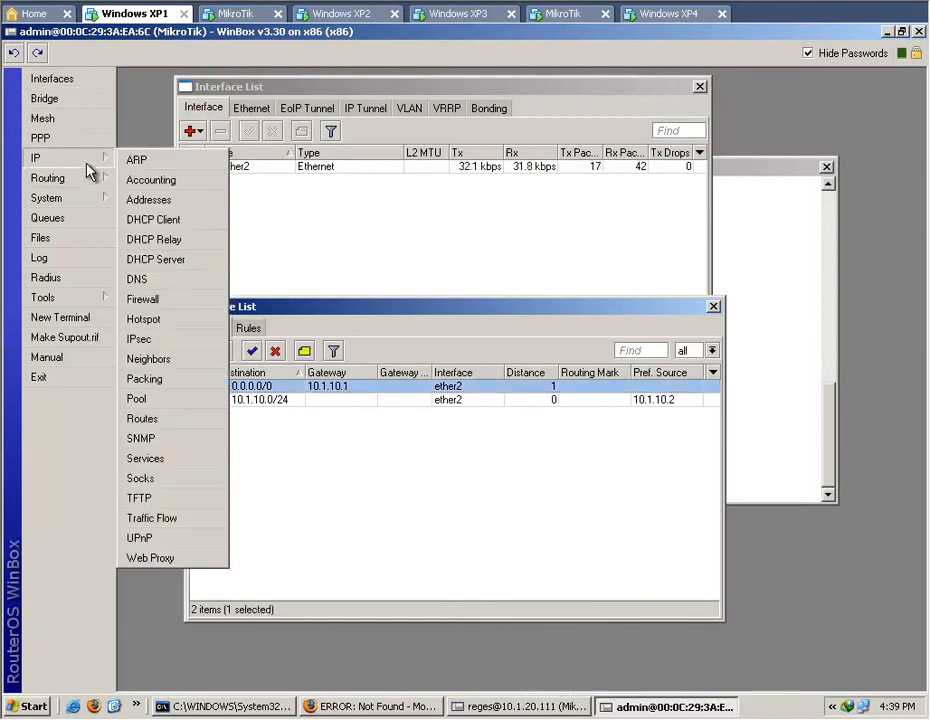
{"action": "left_click", "coordinate": [148, 199]}
{"action": "left_click", "coordinate": [436, 297]}
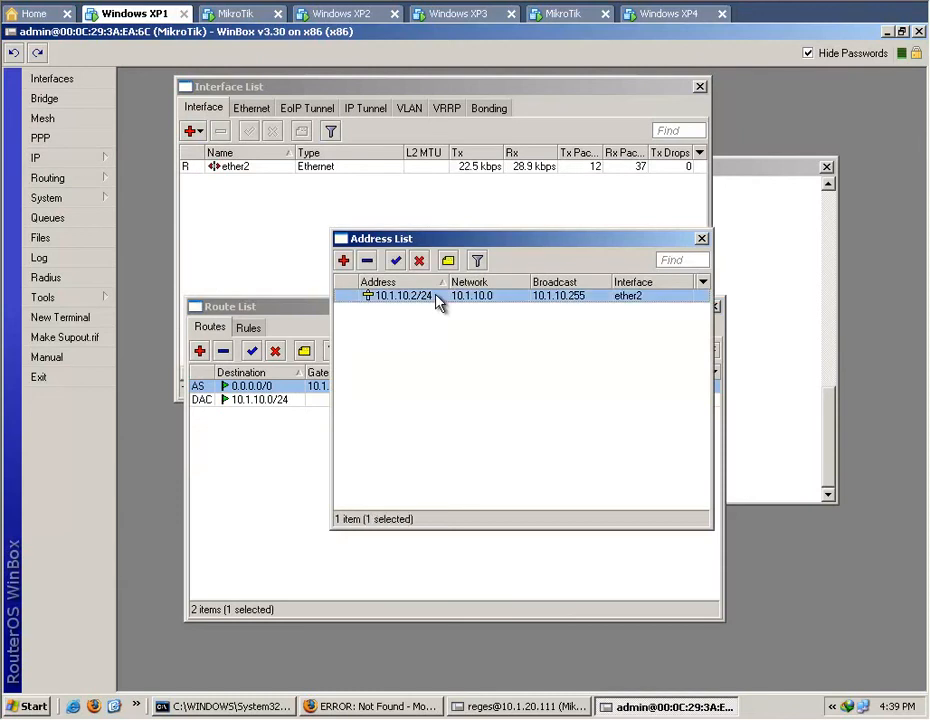
{"action": "double_click", "coordinate": [436, 297]}
{"action": "left_click", "coordinate": [531, 303]}
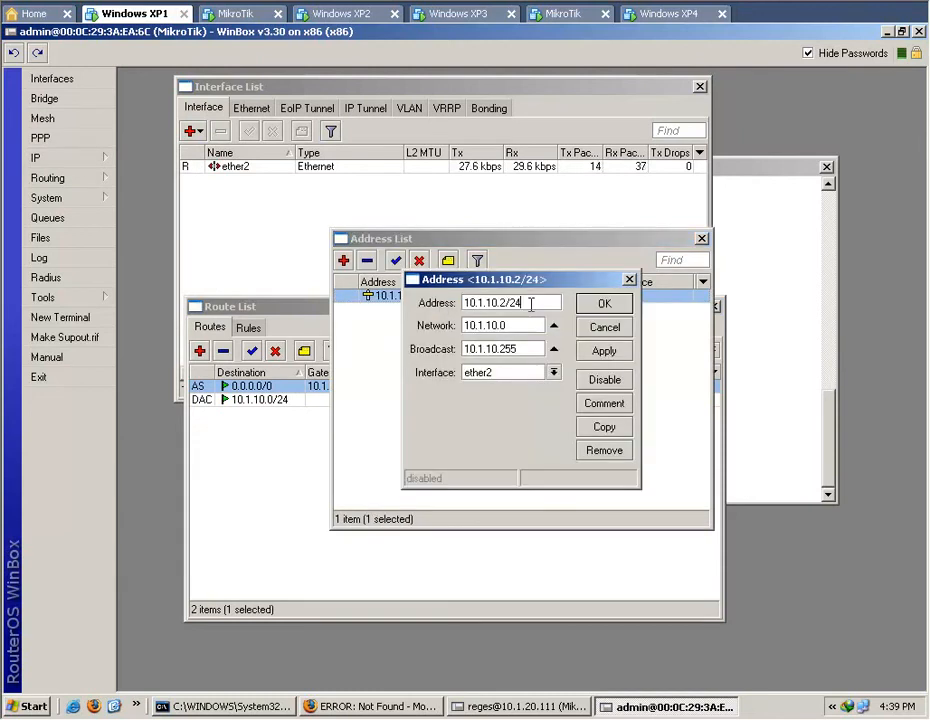
{"action": "left_click_drag", "start_coordinate": [537, 302], "coordinate": [409, 312]}
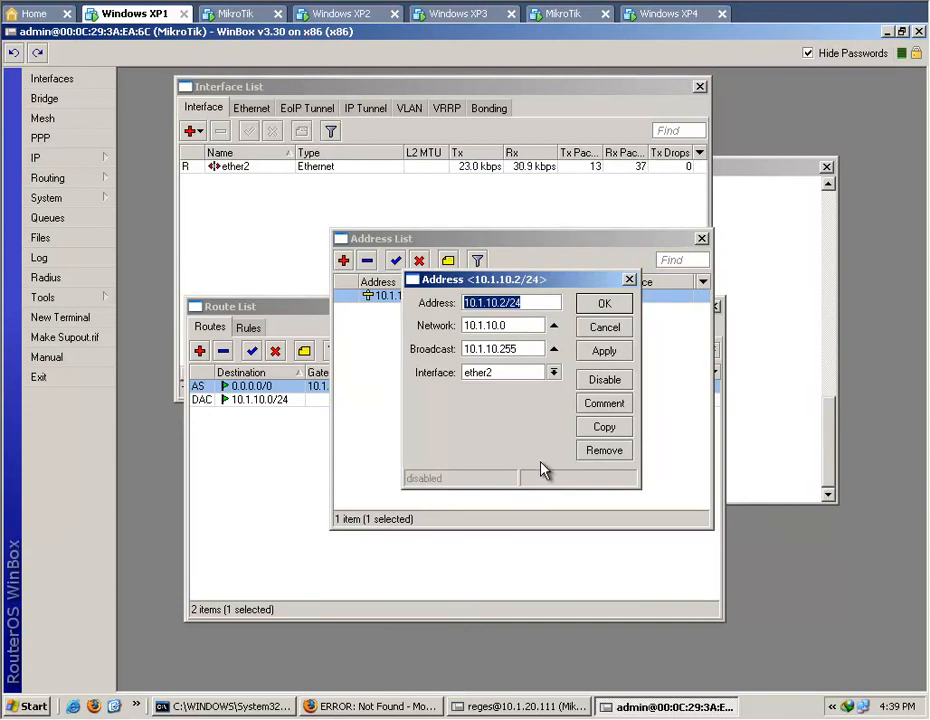
{"action": "left_click", "coordinate": [529, 303]}
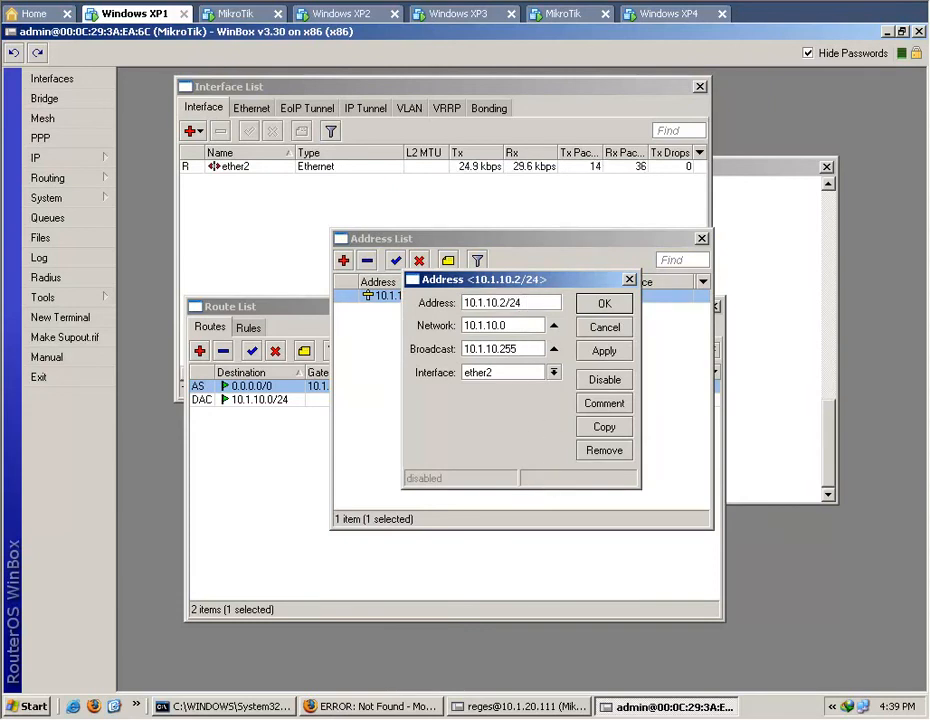
Switch to the 10.1.20.111 router's session and copy its srcnat masquerade rule into a new NAT rule.
{"action": "left_click", "coordinate": [515, 708]}
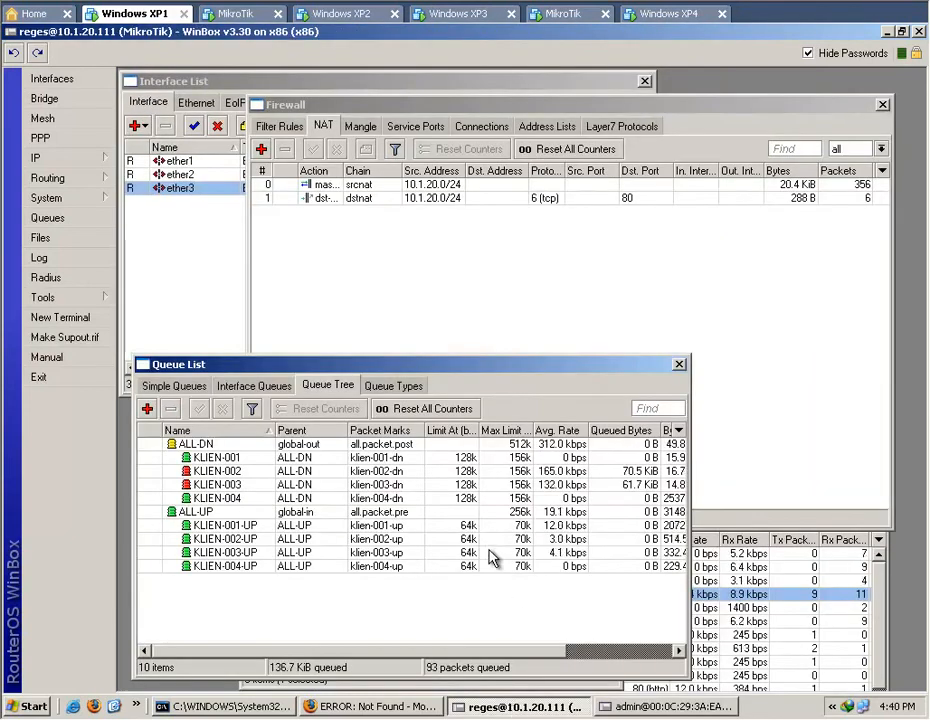
{"action": "left_click", "coordinate": [430, 214]}
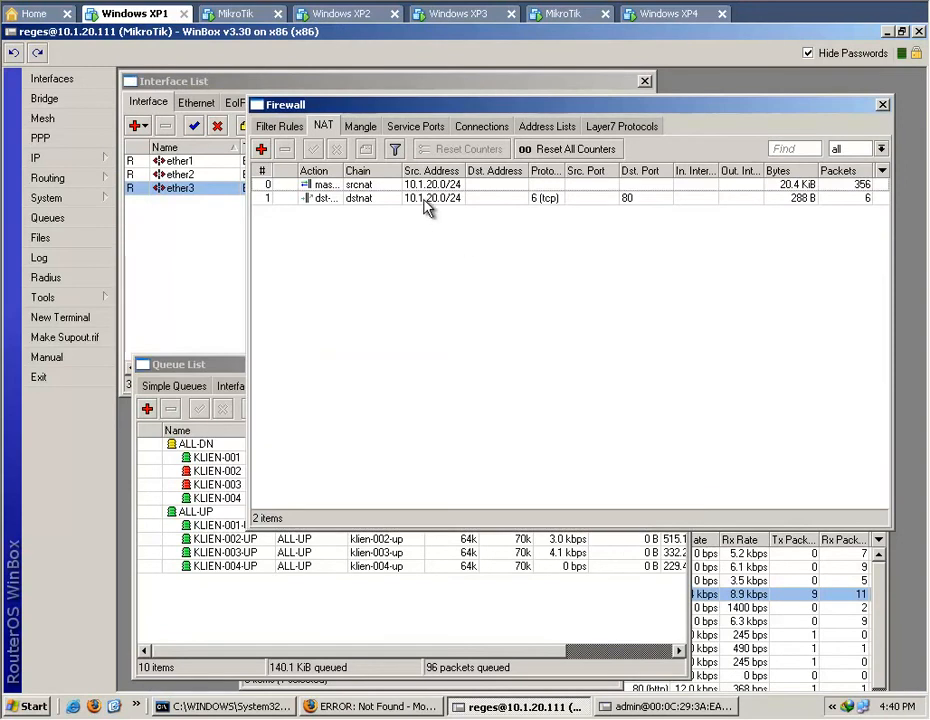
{"action": "left_click", "coordinate": [430, 185]}
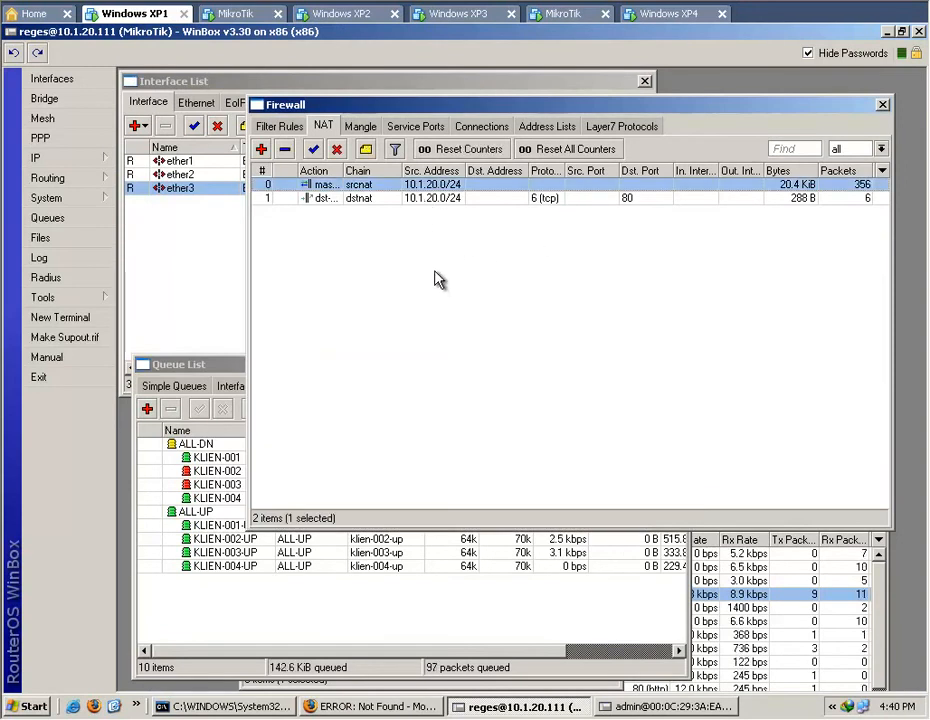
{"action": "double_click", "coordinate": [358, 186]}
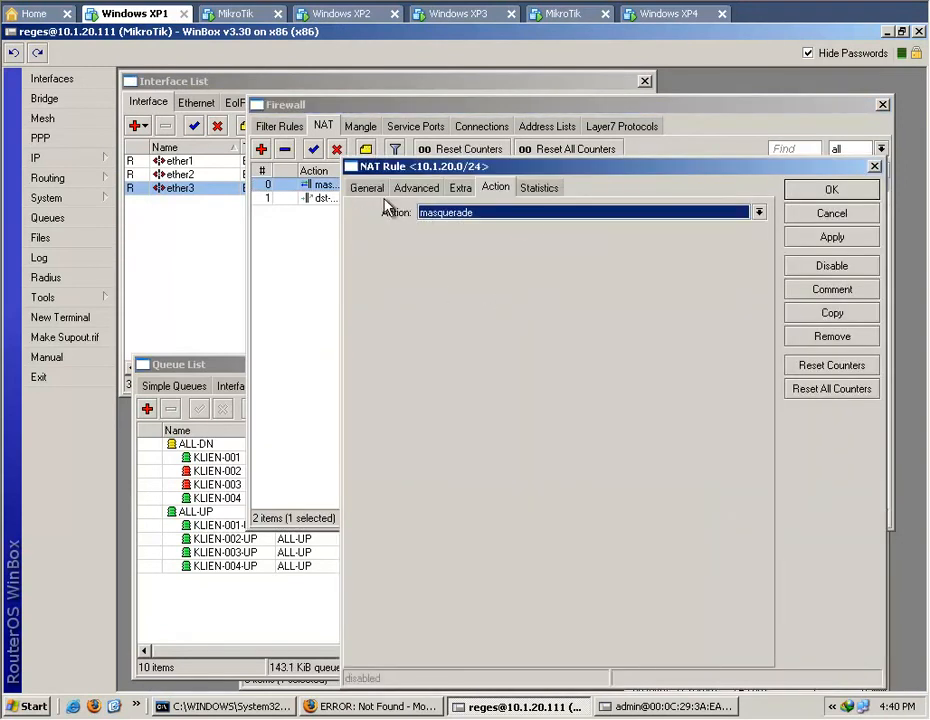
{"action": "left_click", "coordinate": [826, 314]}
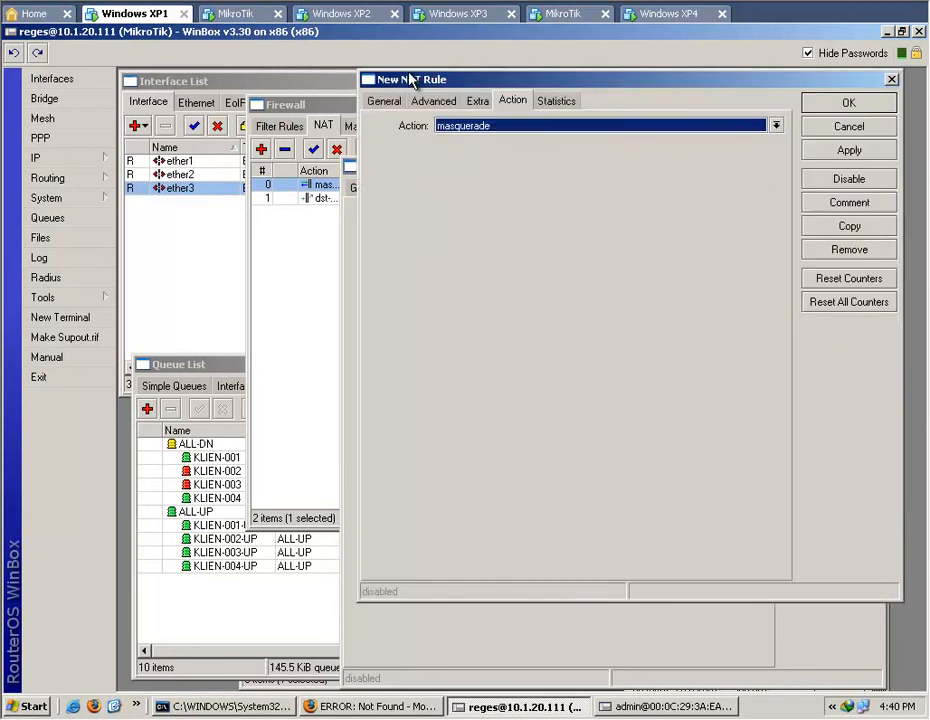
{"action": "left_click", "coordinate": [385, 102]}
Set the copied masquerade rule's source address to 10.1.10.0/24 and save both open NAT rules.
{"action": "left_click", "coordinate": [569, 149]}
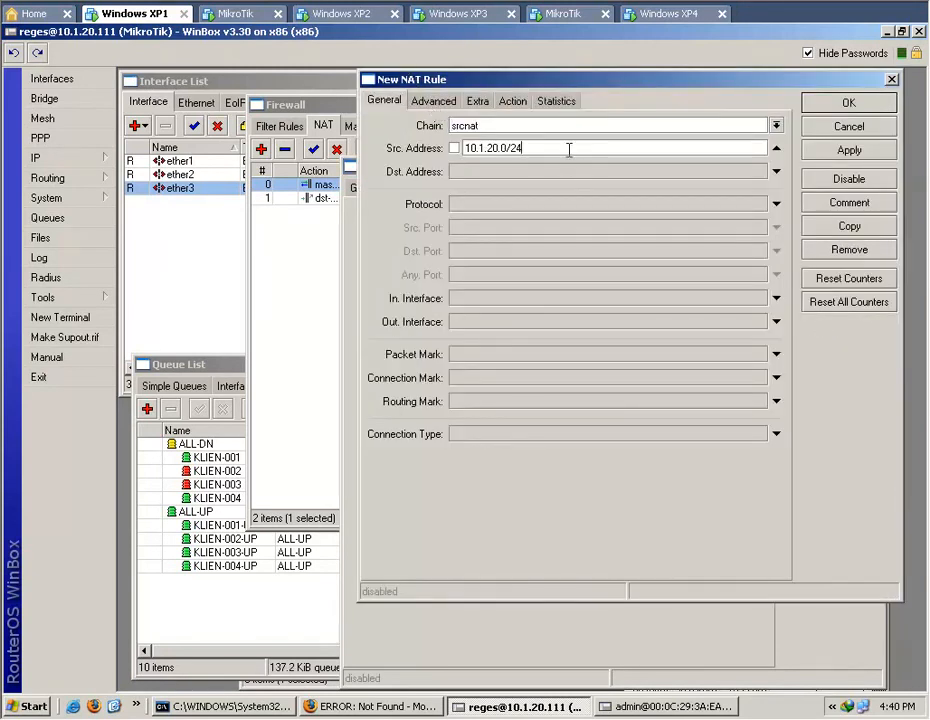
{"action": "key", "text": "Left"}
{"action": "key", "text": "Left"}
{"action": "key", "text": "Left"}
{"action": "key", "text": "BackSpace"}
{"action": "type", "text": "1"}
{"action": "left_click", "coordinate": [825, 158]}
{"action": "left_click", "coordinate": [834, 191]}
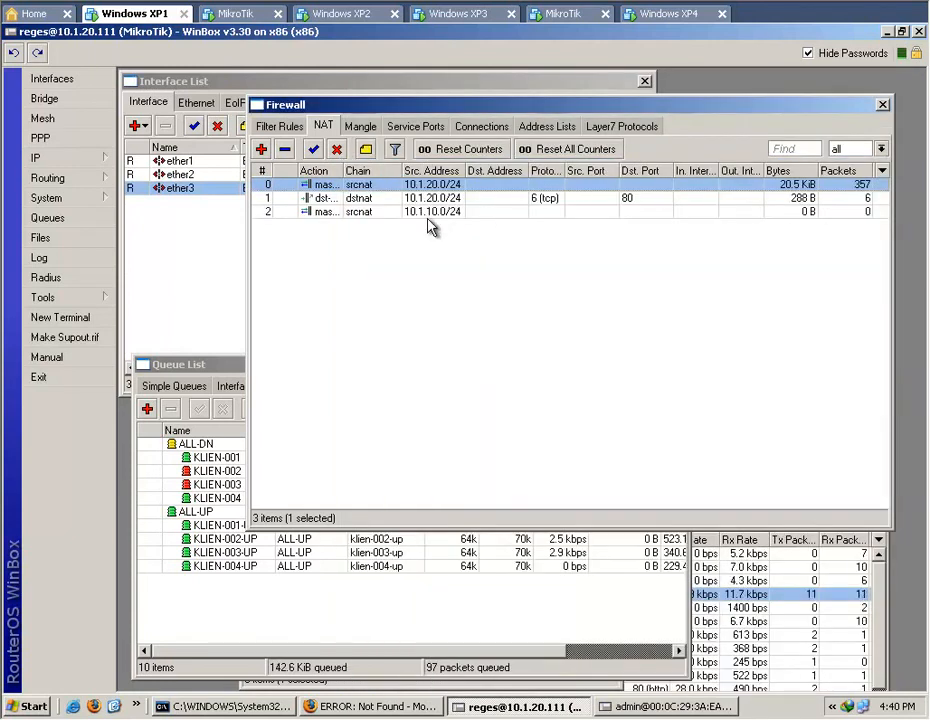
Move the 10.1.10.0/24 masquerade rule above the dst-nat rule and return to the second router's session.
{"action": "left_click_drag", "start_coordinate": [430, 211], "coordinate": [440, 198]}
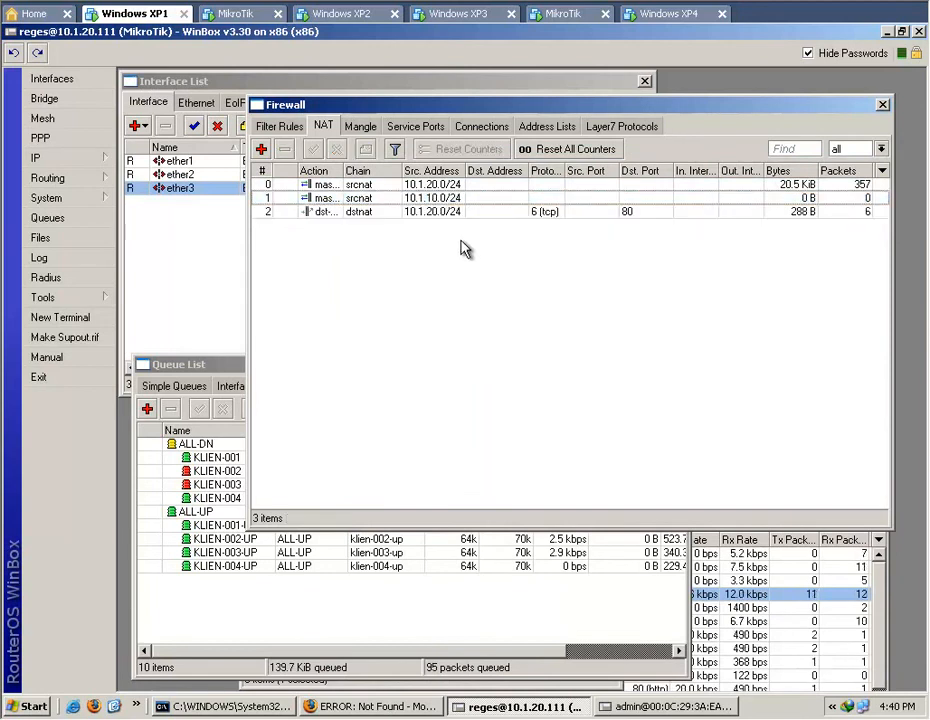
{"action": "left_click", "coordinate": [632, 708]}
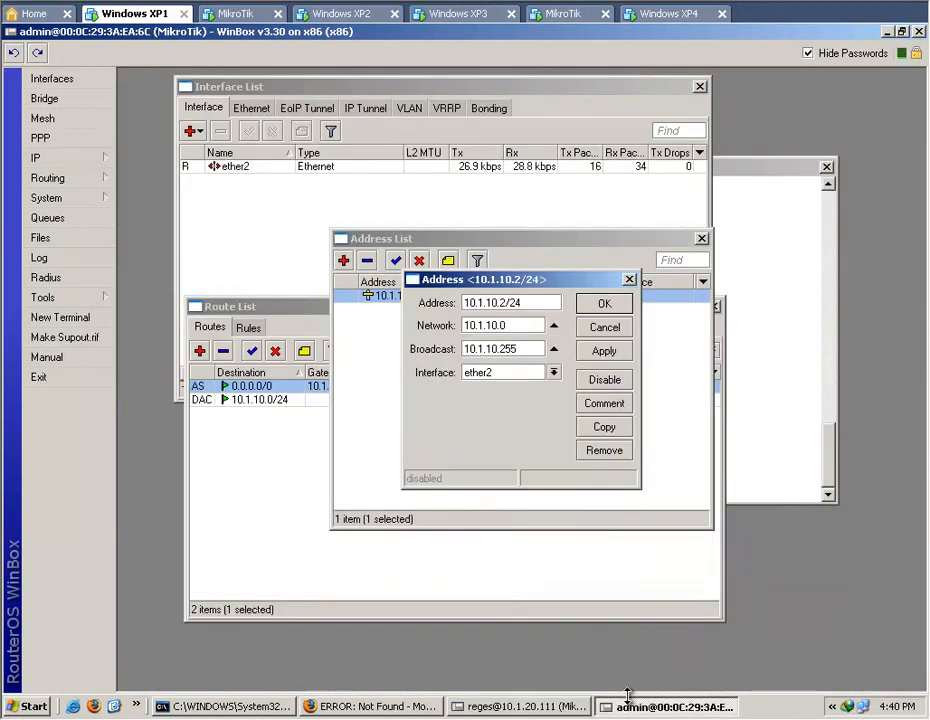
Stop the ping running in the second router's terminal, retry pinging 8.8.8.8, and stop it again.
{"action": "left_click", "coordinate": [795, 435]}
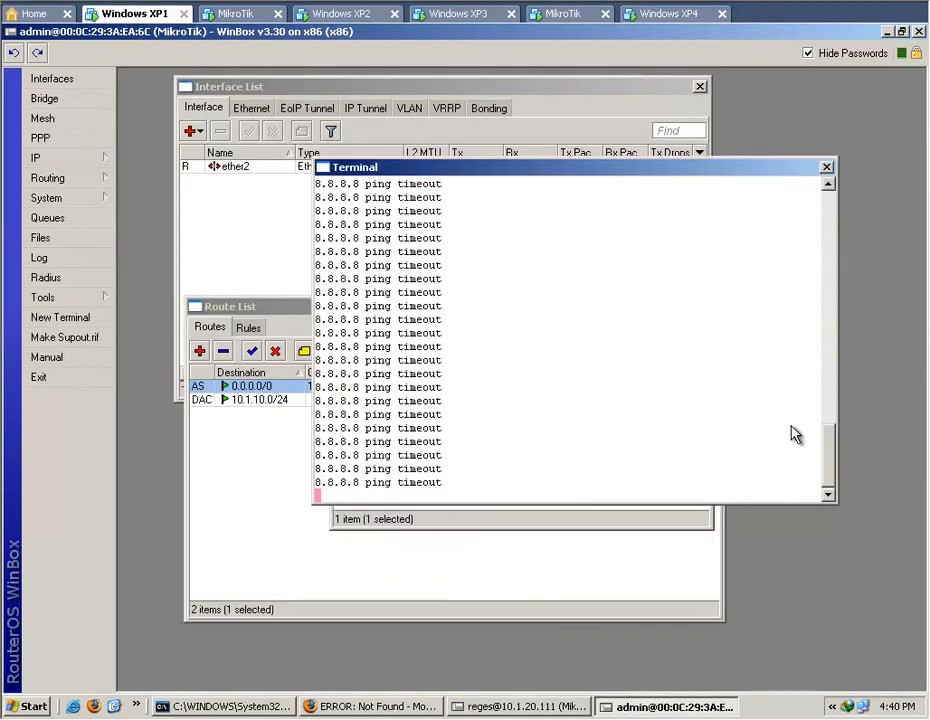
{"action": "key", "text": "ctrl+c"}
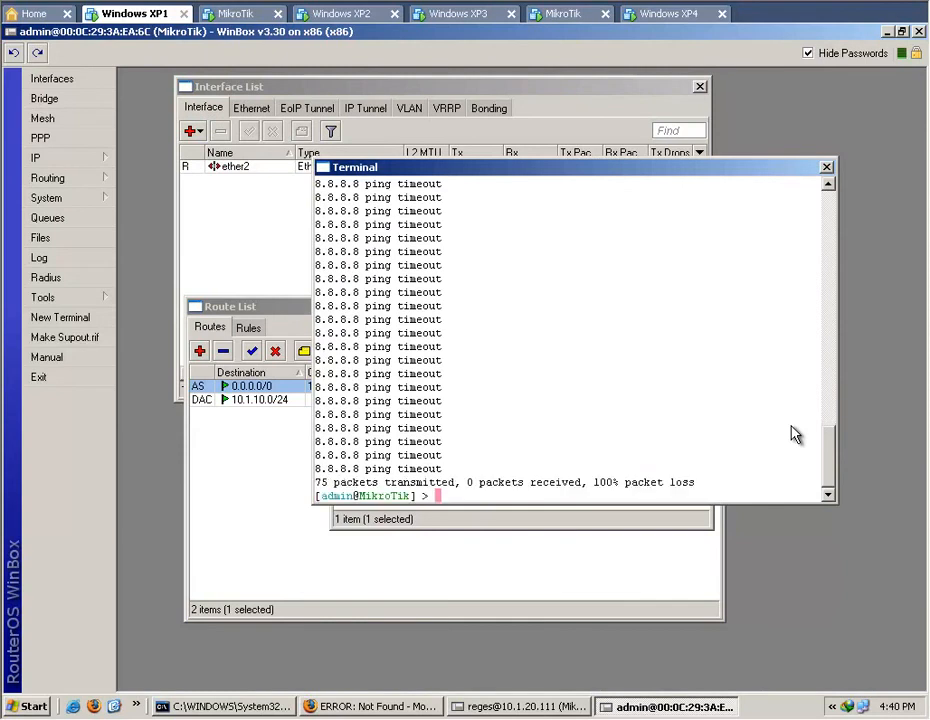
{"action": "key", "text": "Up"}
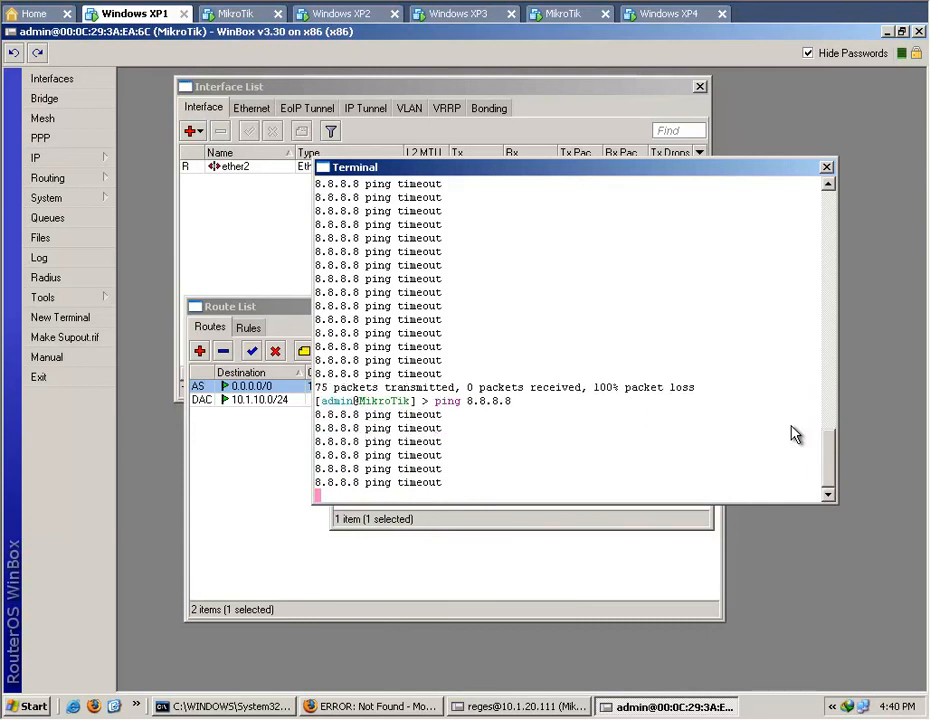
{"action": "key", "text": "ctrl+c"}
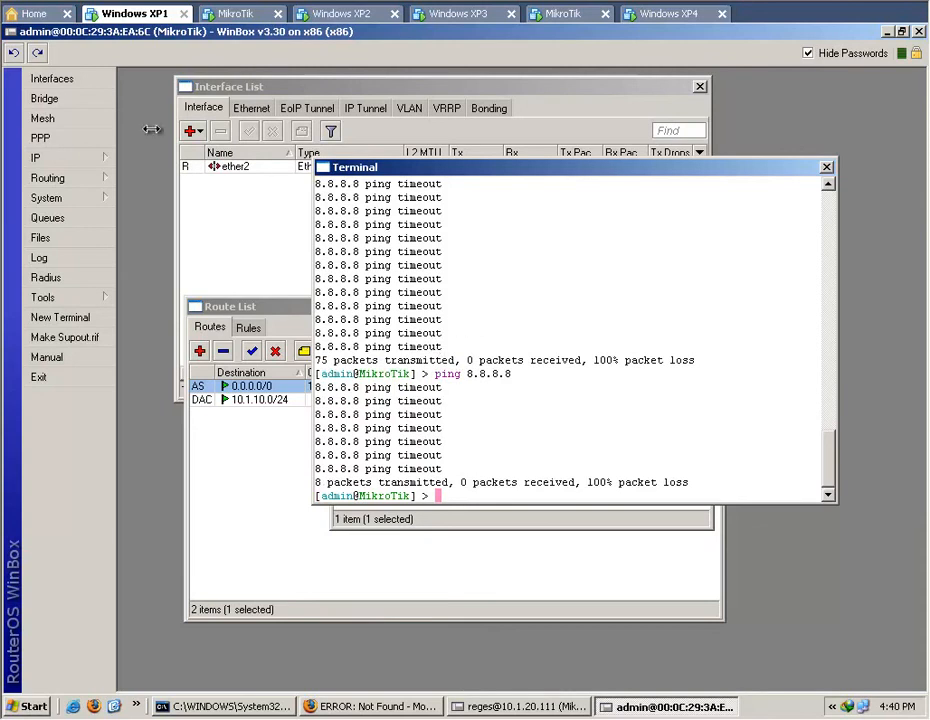
Check the second router's firewall NAT rules and close the firewall window.
{"action": "left_click", "coordinate": [91, 163]}
{"action": "left_click", "coordinate": [174, 304]}
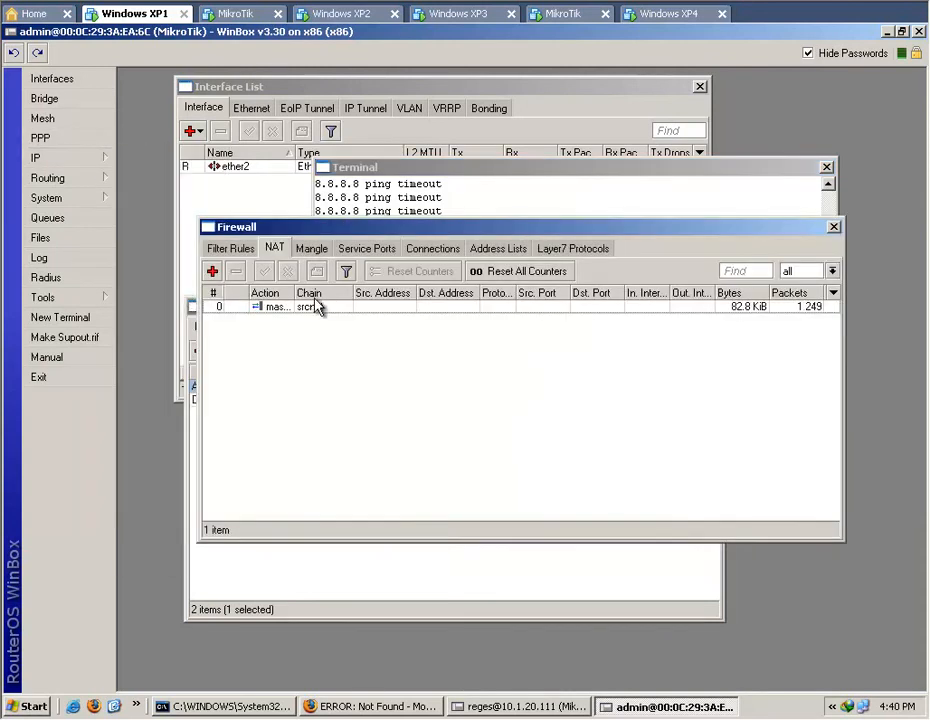
{"action": "left_click", "coordinate": [833, 227]}
Ping 10.1.20.111 and 192.168.100.246 from the second router's terminal.
{"action": "type", "text": "ping 192.168.100.246"}
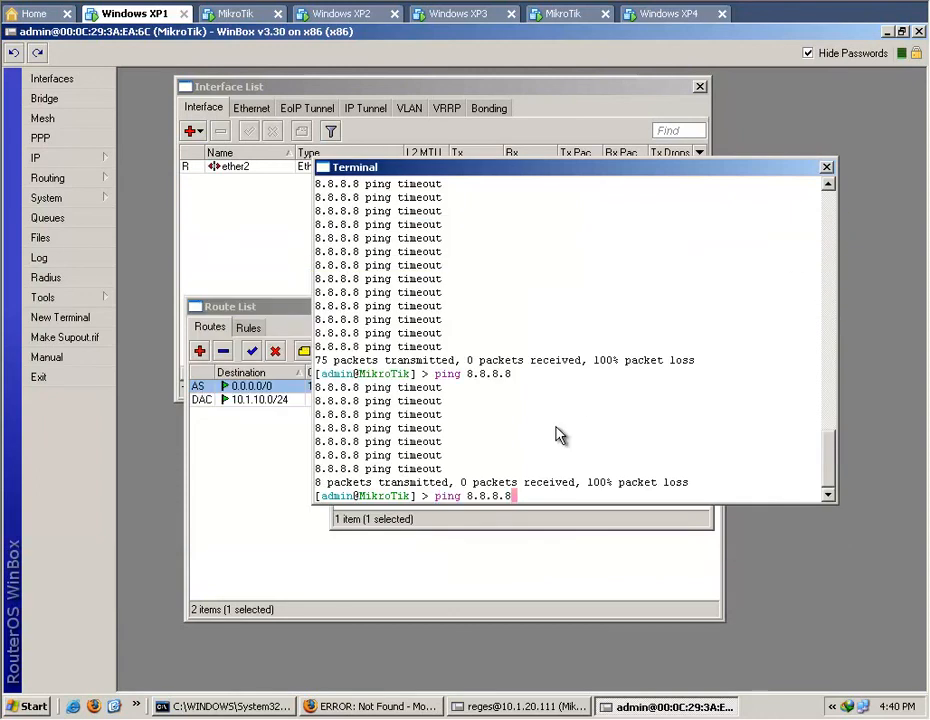
{"action": "key", "text": "Up"}
{"action": "key", "text": "Return"}
{"action": "key", "text": "ctrl+c"}
{"action": "key", "text": "Up"}
{"action": "key", "text": "Up"}
{"action": "key", "text": "Down"}
{"action": "key", "text": "Down"}
{"action": "key", "text": "Up"}
{"action": "key", "text": "Up"}
{"action": "key", "text": "Up"}
{"action": "key", "text": "Return"}
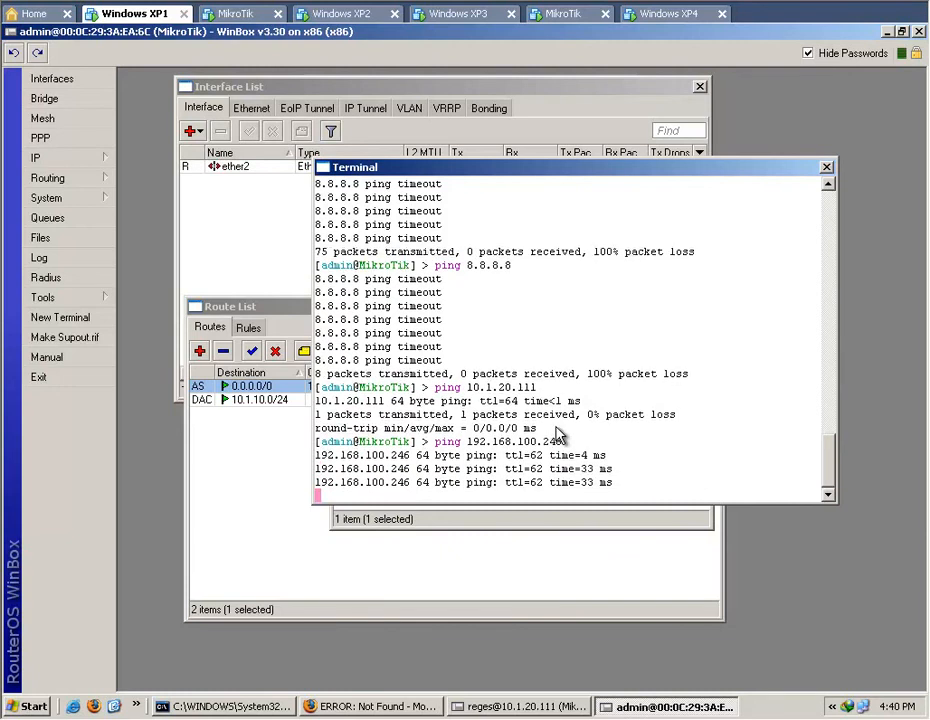
Stop the ping to 192.168.100.246 and test internet reachability with a ping to 8.8.8.8.
{"action": "key", "text": "ctrl+c"}
{"action": "key", "text": "Up"}
{"action": "key", "text": "Up"}
{"action": "key", "text": "Up"}
{"action": "key", "text": "Return"}
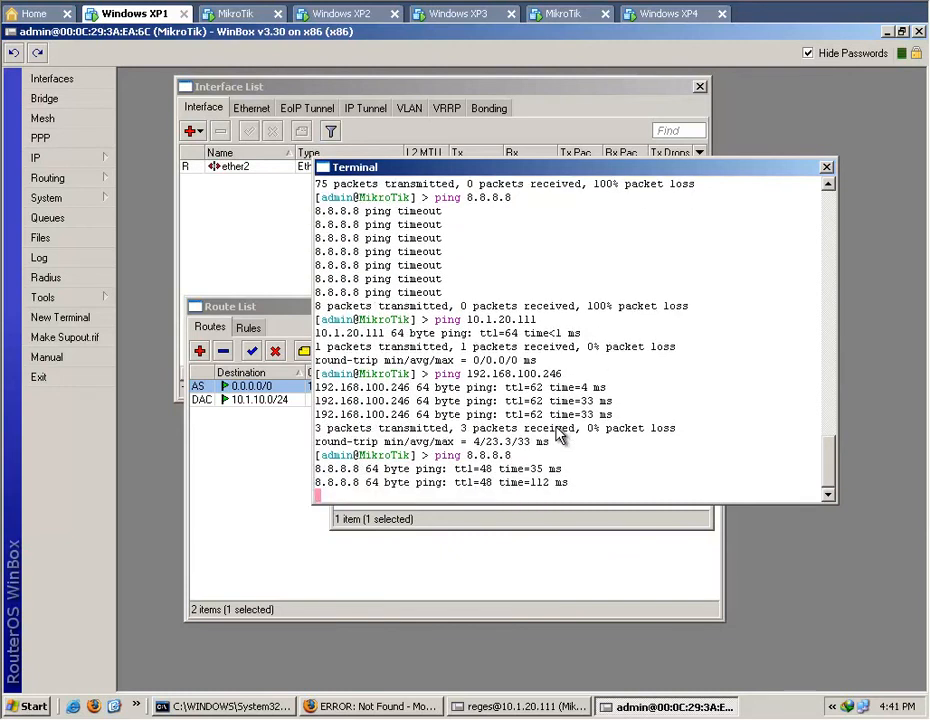
{"action": "key", "text": "ctrl+c"}
Ping yahoo.com from the second router's terminal to test name resolution, and stop it after a few replies.
{"action": "type", "text": "pi"}
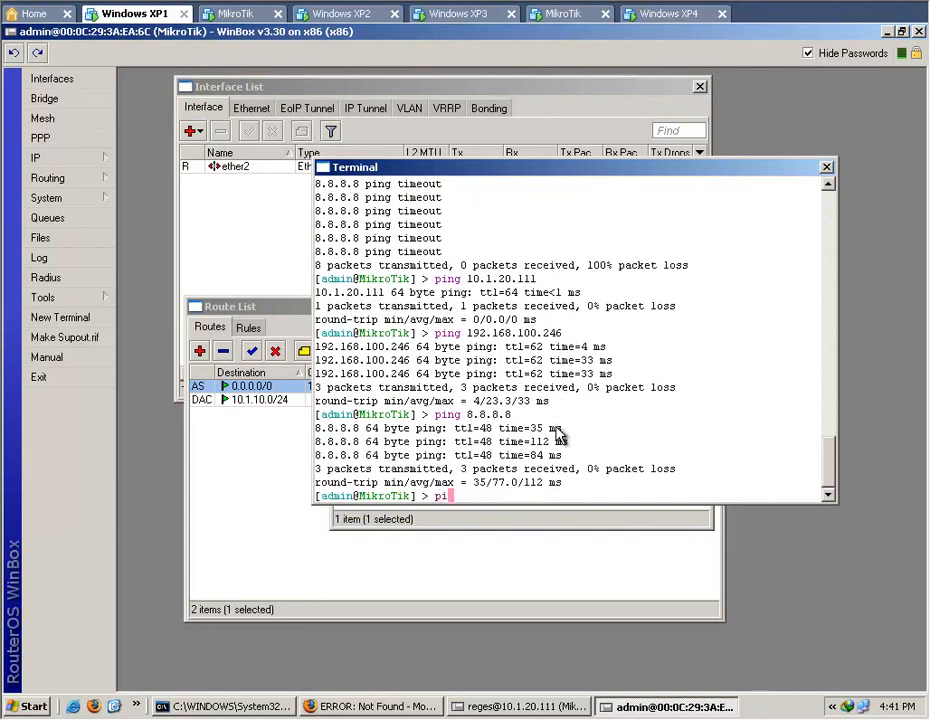
{"action": "type", "text": "ng yahoo.com"}
{"action": "key", "text": "Return"}
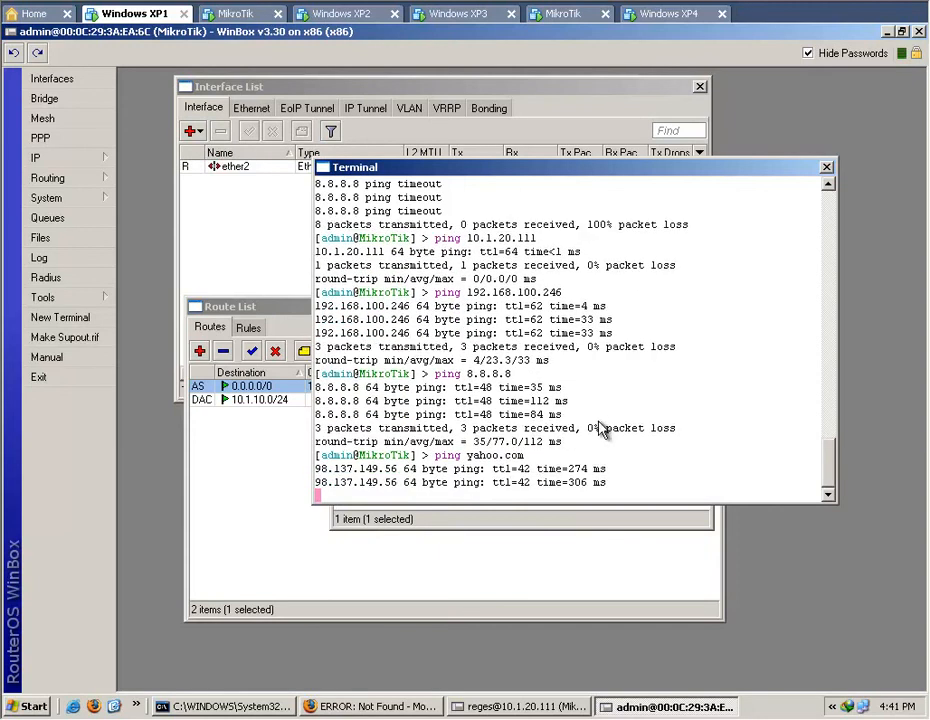
{"action": "key", "text": "ctrl+c"}
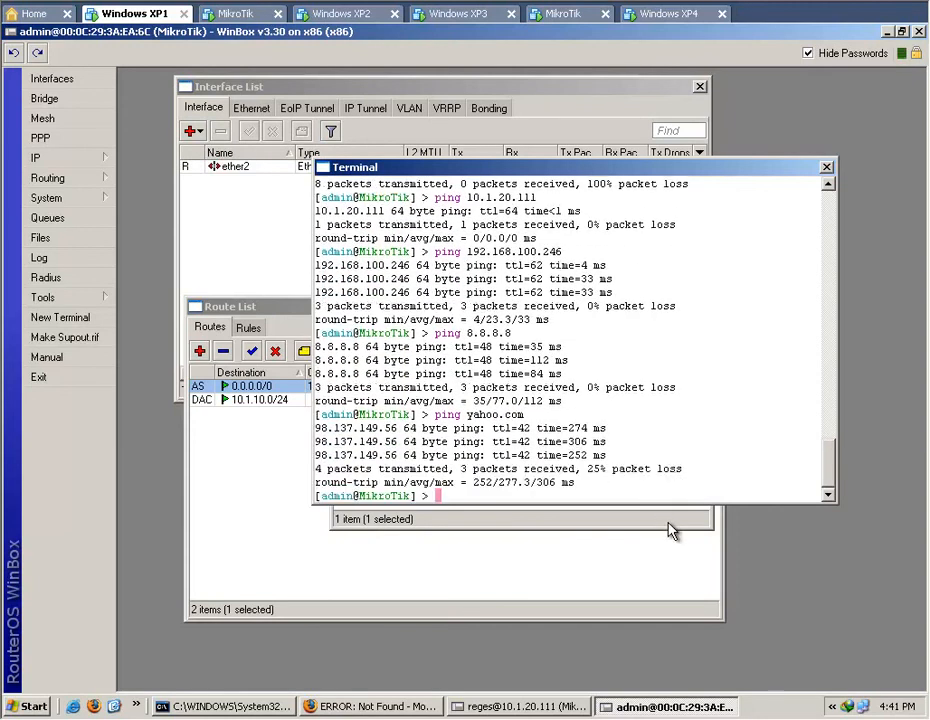
Switch to Firefox, reload the IP lookup page and check the real IP listed under its proxy type.
{"action": "left_click", "coordinate": [372, 706]}
{"action": "left_click", "coordinate": [103, 82]}
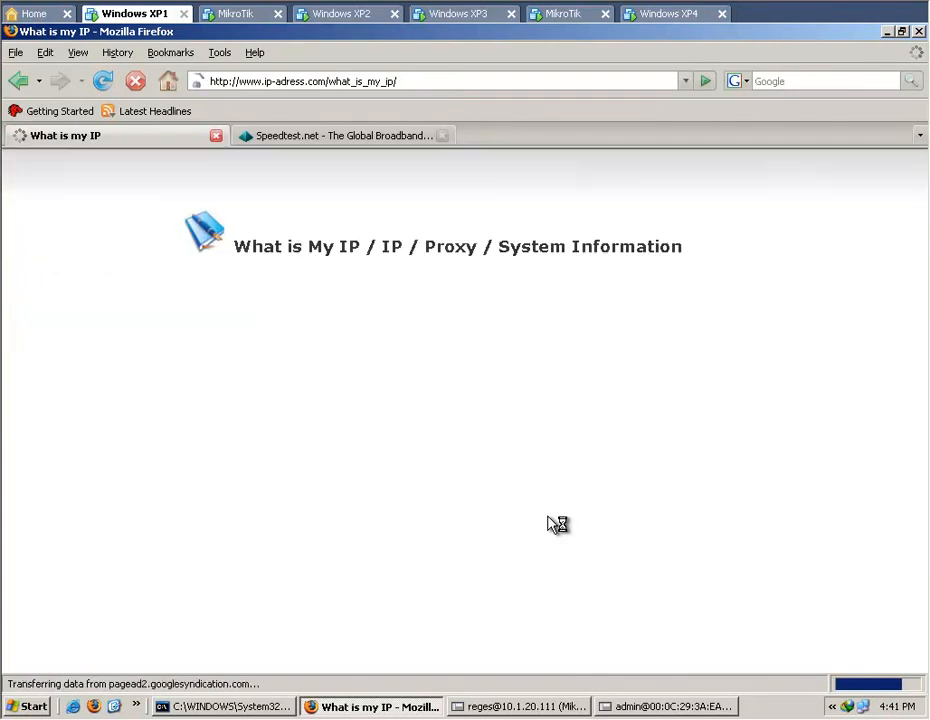
{"action": "left_click_drag", "start_coordinate": [437, 522], "coordinate": [493, 522]}
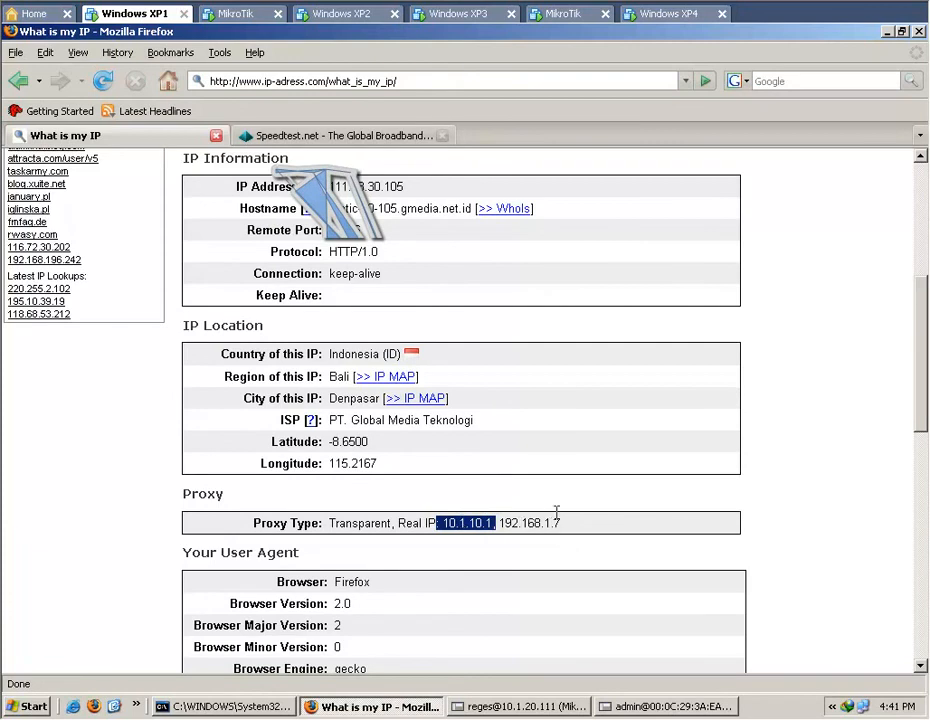
Load laymark.com in Firefox and watch the 10.1.20.111 router's queue tree while the emoticon images download.
{"action": "left_click", "coordinate": [648, 418]}
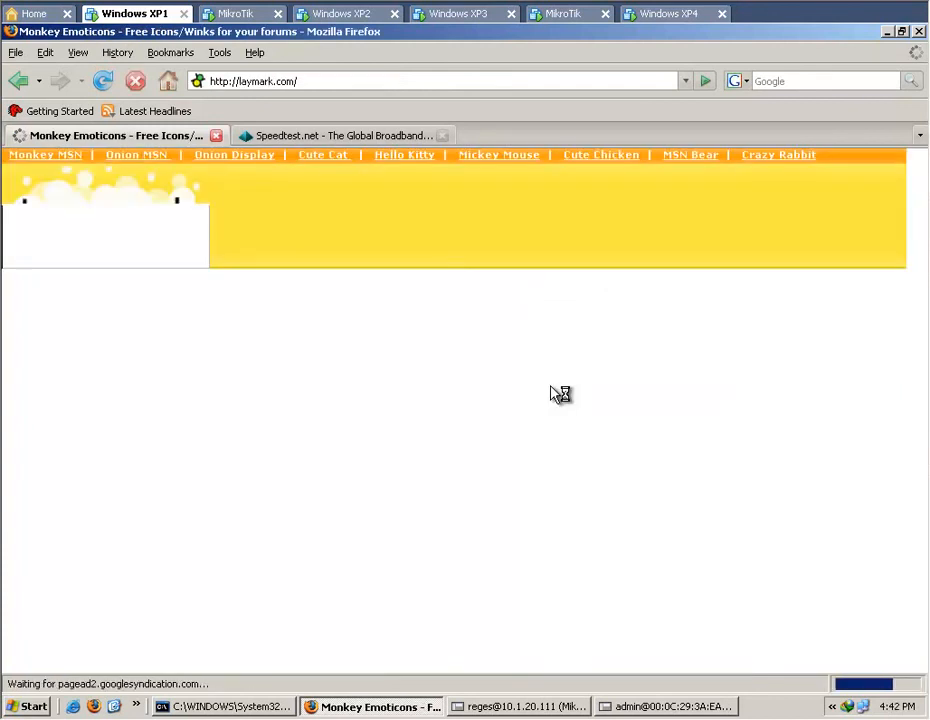
{"action": "left_click", "coordinate": [541, 707]}
{"action": "left_click", "coordinate": [481, 633]}
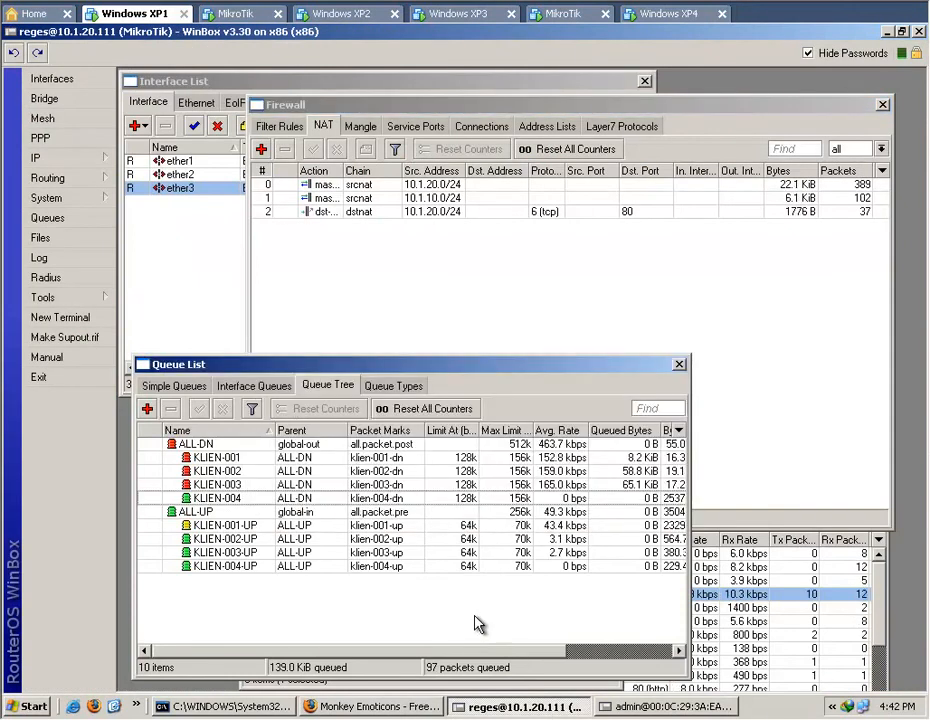
{"action": "left_click", "coordinate": [432, 707]}
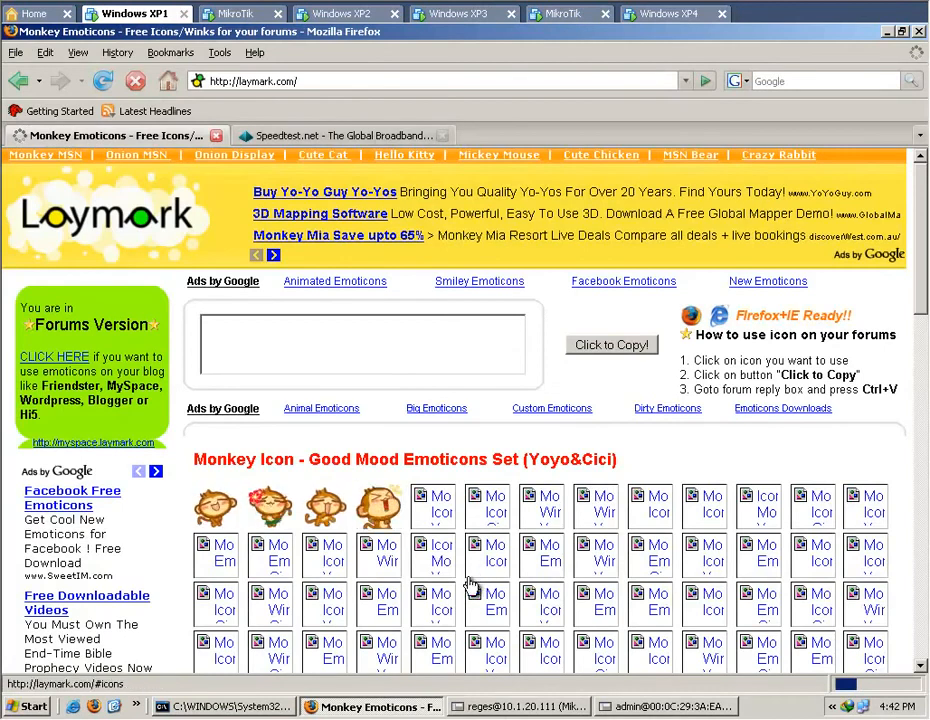
{"action": "scroll", "coordinate": [477, 588], "scroll_direction": "down", "scroll_amount": 2}
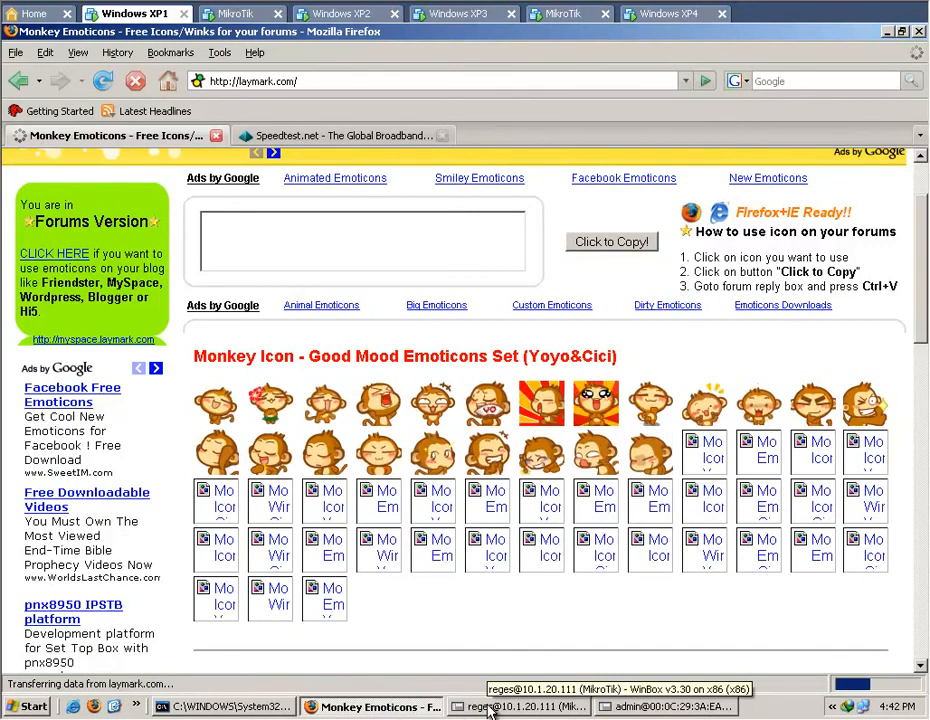
{"action": "left_click", "coordinate": [490, 708]}
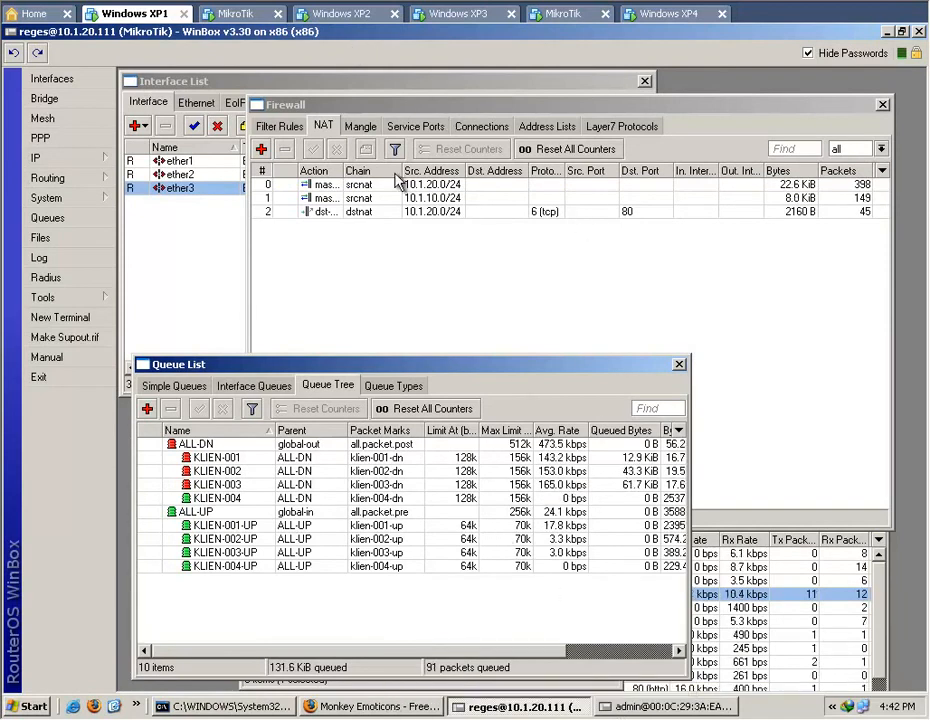
Cancel the xampp.zip download on Windows XP2 and the reges.mp4 download on Windows XP3.
{"action": "left_click", "coordinate": [347, 20]}
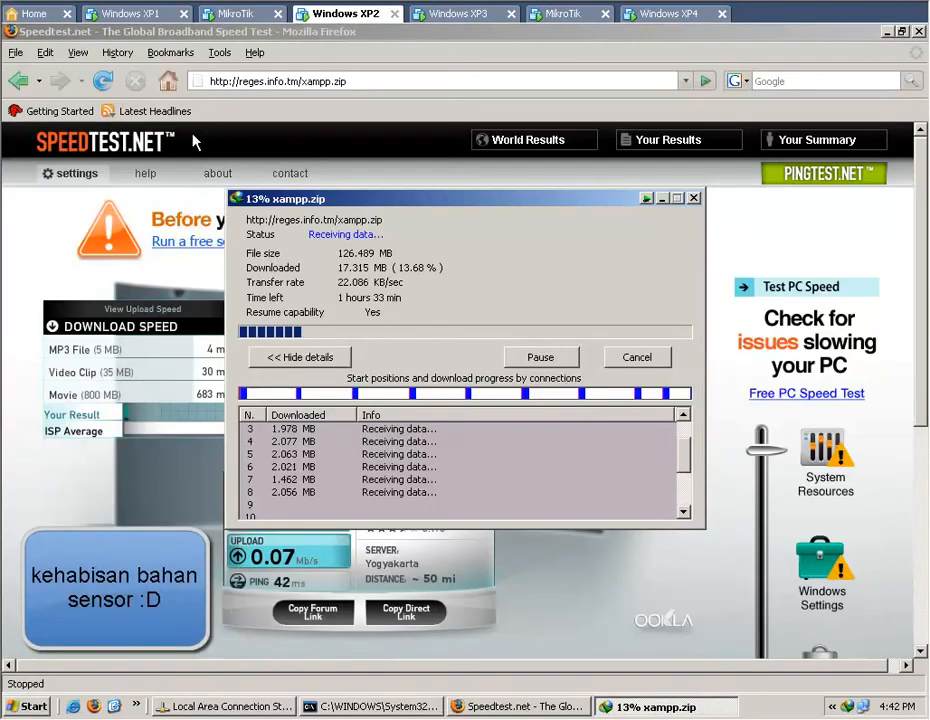
{"action": "left_click", "coordinate": [630, 362]}
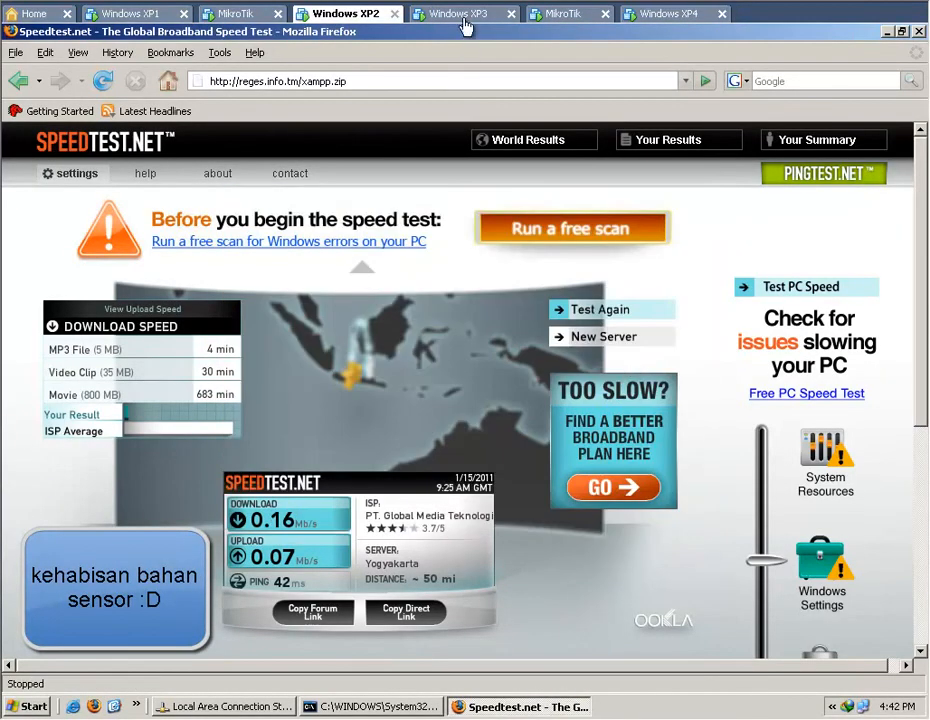
{"action": "left_click", "coordinate": [463, 15]}
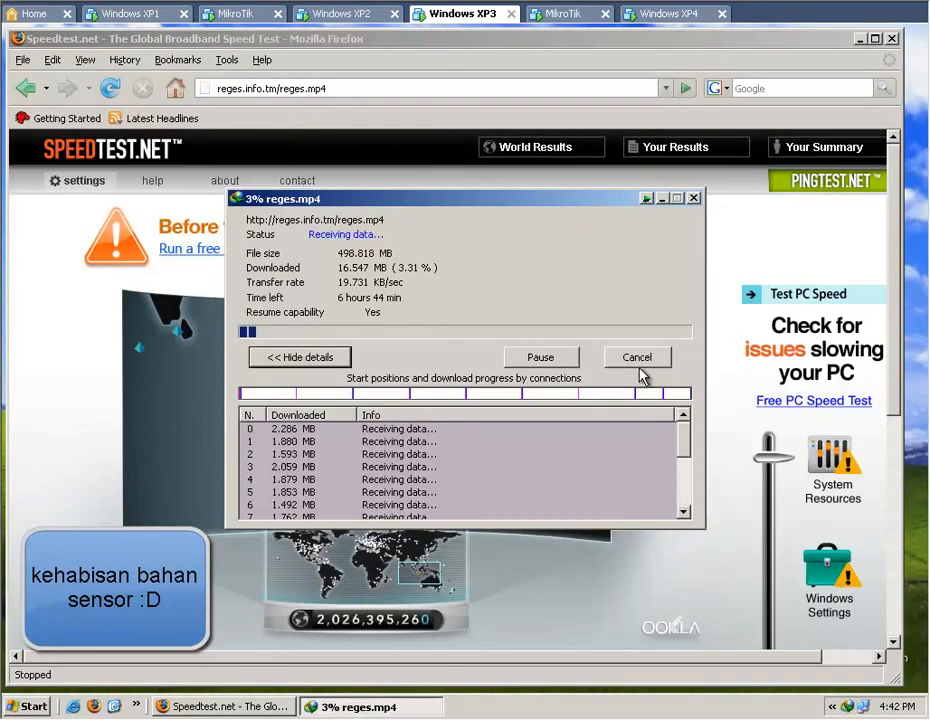
{"action": "left_click", "coordinate": [640, 360]}
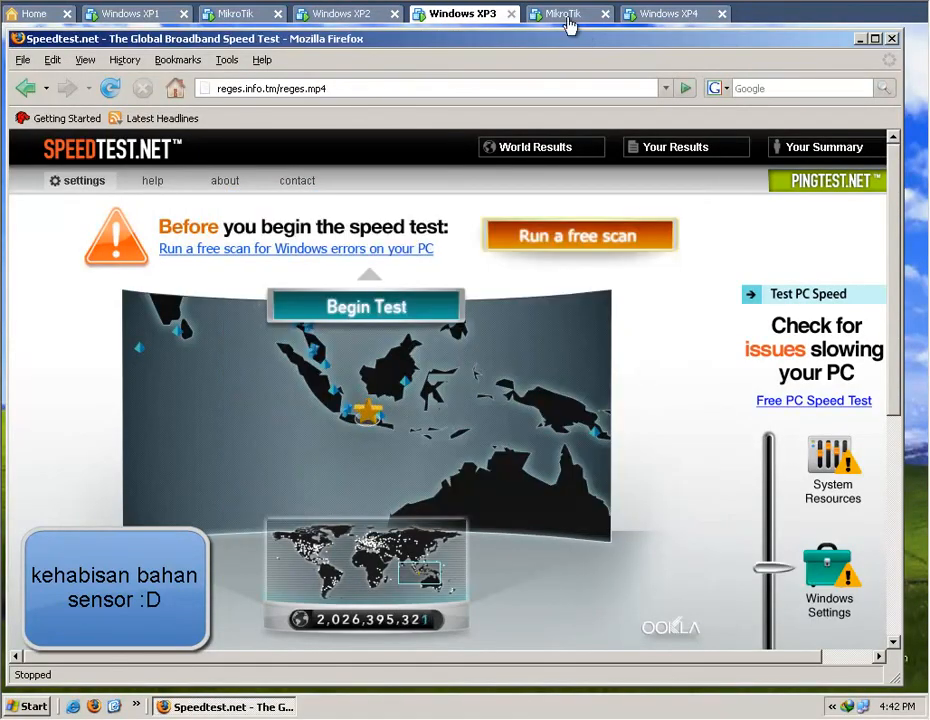
Reload detik.com on Windows XP4 and return to Windows XP1 to check the client rates in the queue tree.
{"action": "left_click", "coordinate": [660, 18]}
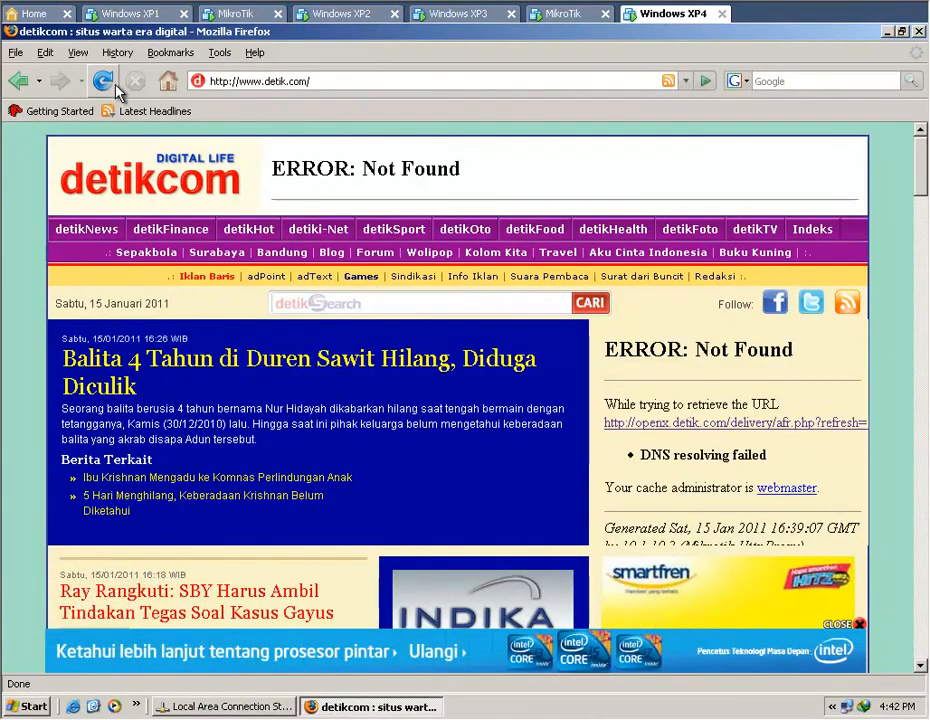
{"action": "left_click", "coordinate": [108, 84]}
{"action": "left_click", "coordinate": [100, 14]}
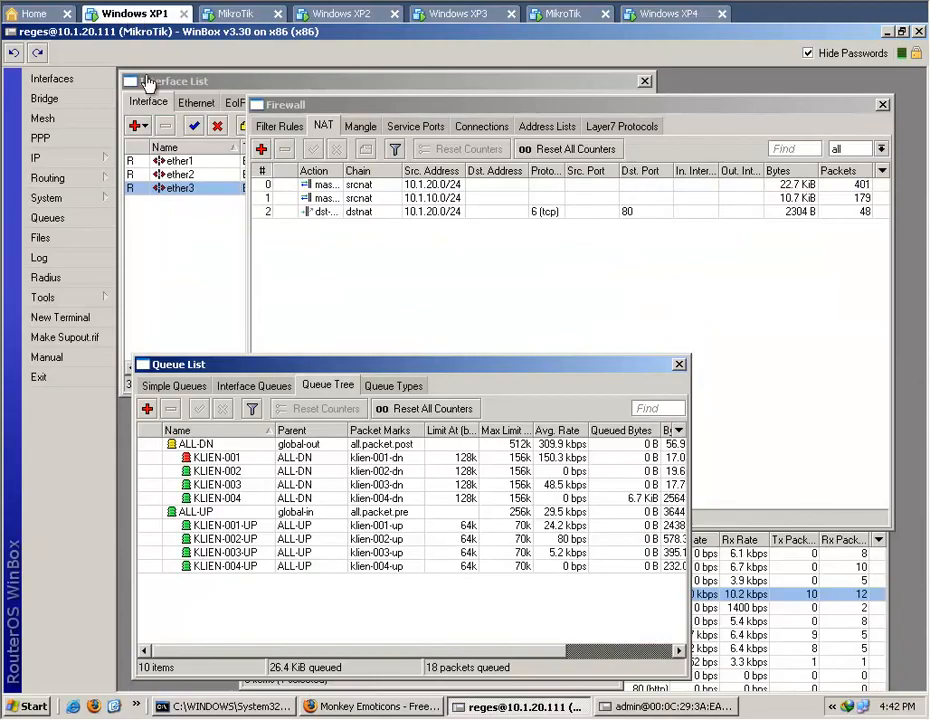
Copy the laymark.com address from Windows XP1's browser and check how far the page's emoticon sets have loaded.
{"action": "left_click", "coordinate": [380, 706]}
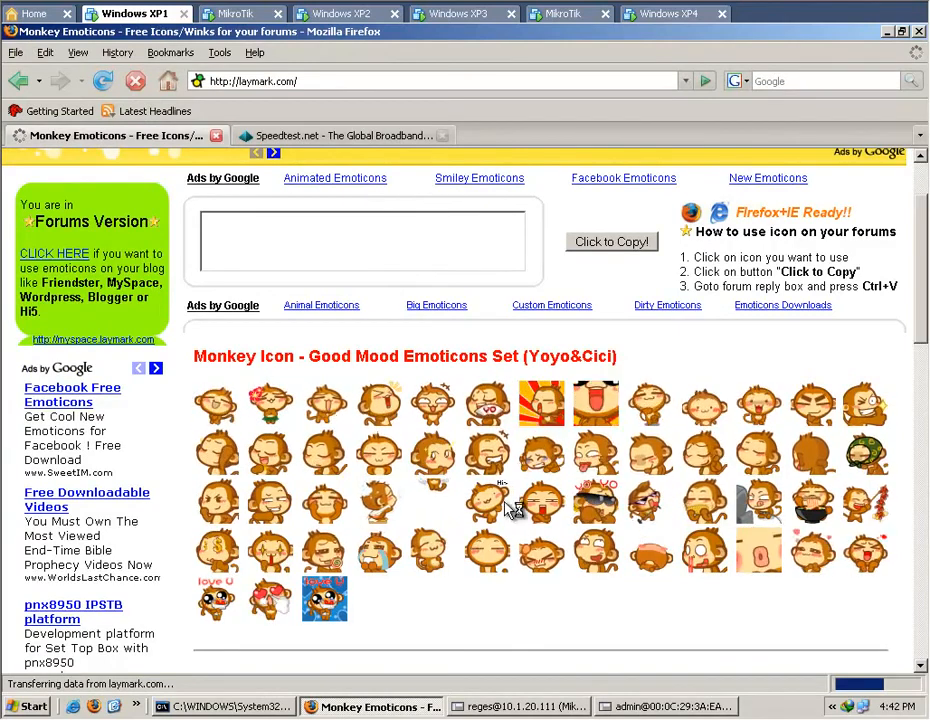
{"action": "left_click", "coordinate": [296, 81]}
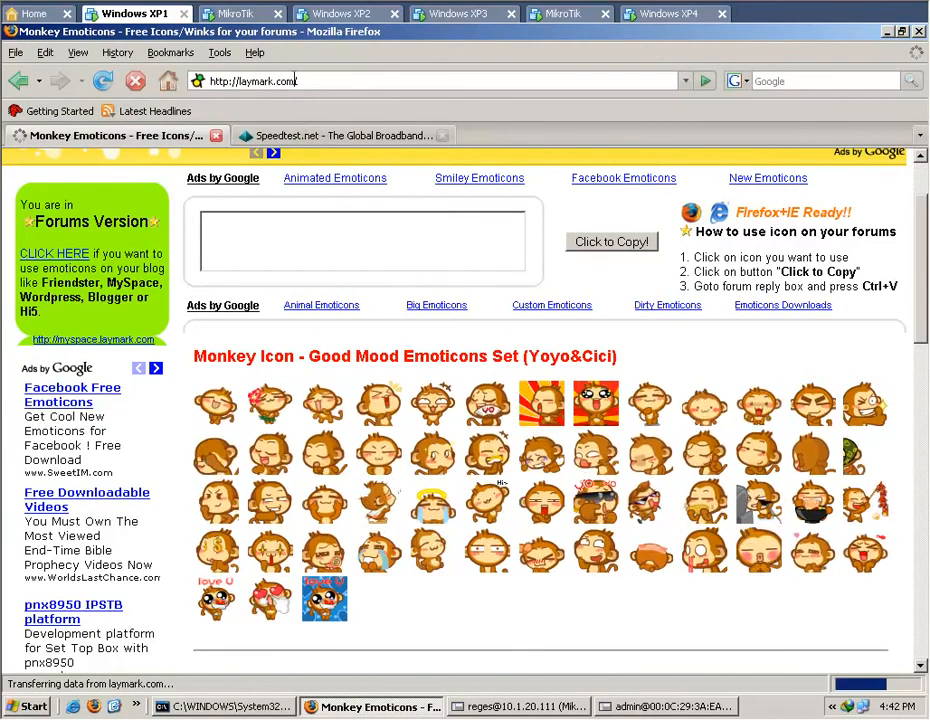
{"action": "right_click", "coordinate": [298, 81]}
{"action": "left_click", "coordinate": [345, 134]}
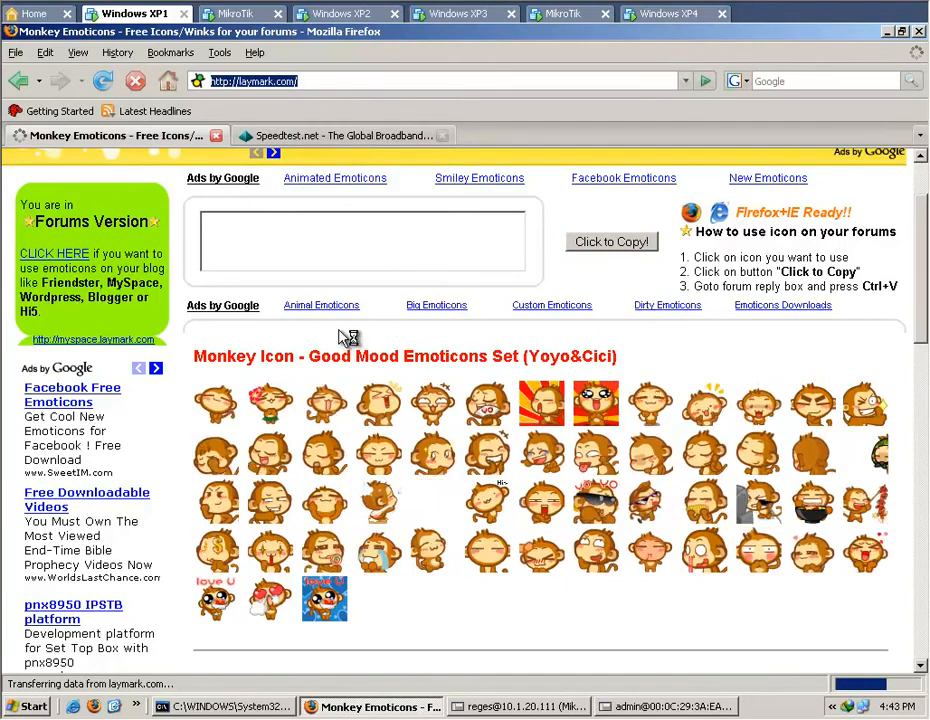
{"action": "scroll", "coordinate": [338, 338], "scroll_direction": "down", "scroll_amount": 4}
{"action": "scroll", "coordinate": [338, 338], "scroll_direction": "down", "scroll_amount": 5}
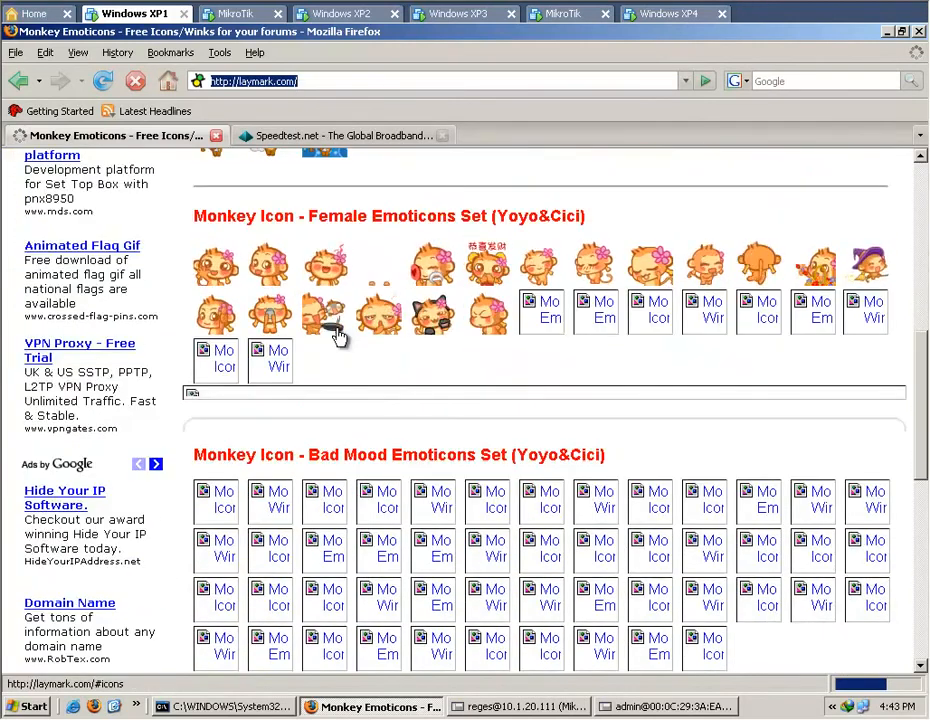
{"action": "scroll", "coordinate": [340, 337], "scroll_direction": "down", "scroll_amount": 2}
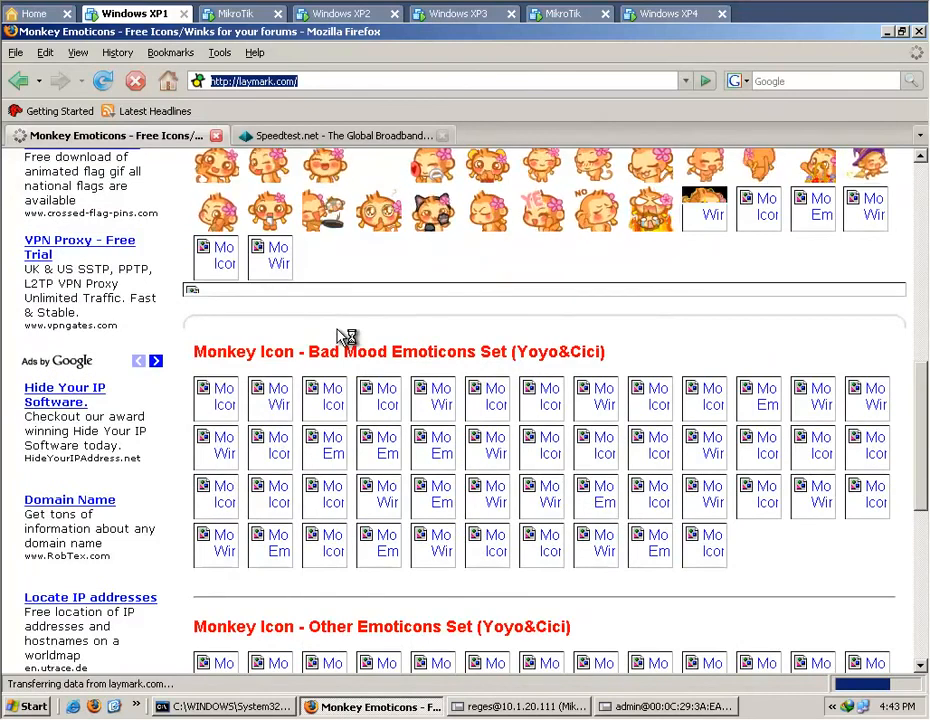
{"action": "scroll", "coordinate": [340, 337], "scroll_direction": "down", "scroll_amount": 3}
{"action": "scroll", "coordinate": [338, 338], "scroll_direction": "down", "scroll_amount": 3}
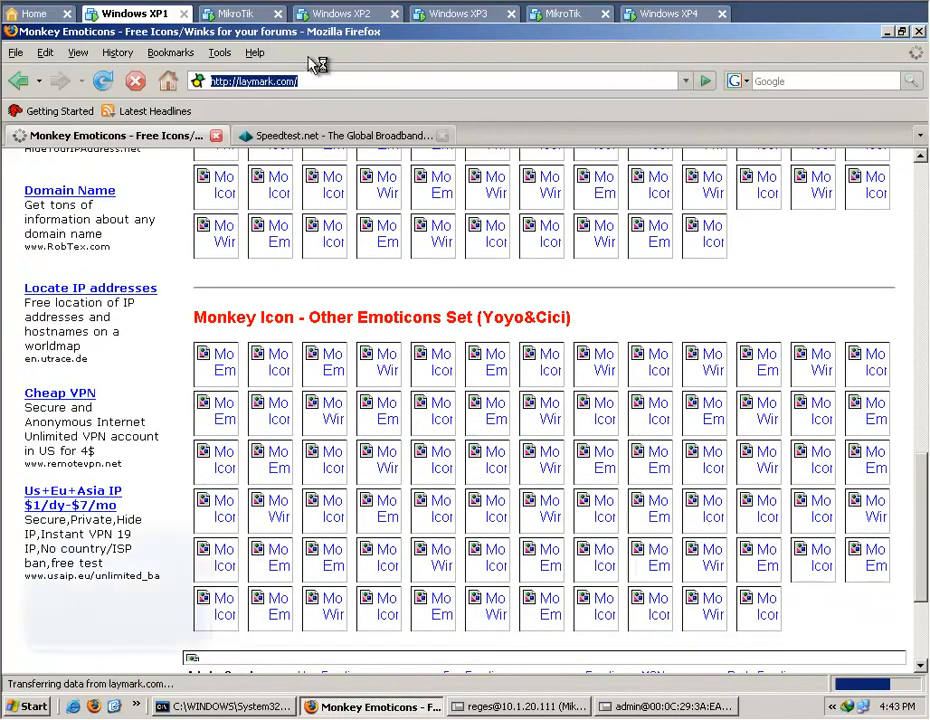
Open the copied laymark.com address in Windows XP2's browser, and return to Windows XP1's loading page.
{"action": "left_click", "coordinate": [328, 15]}
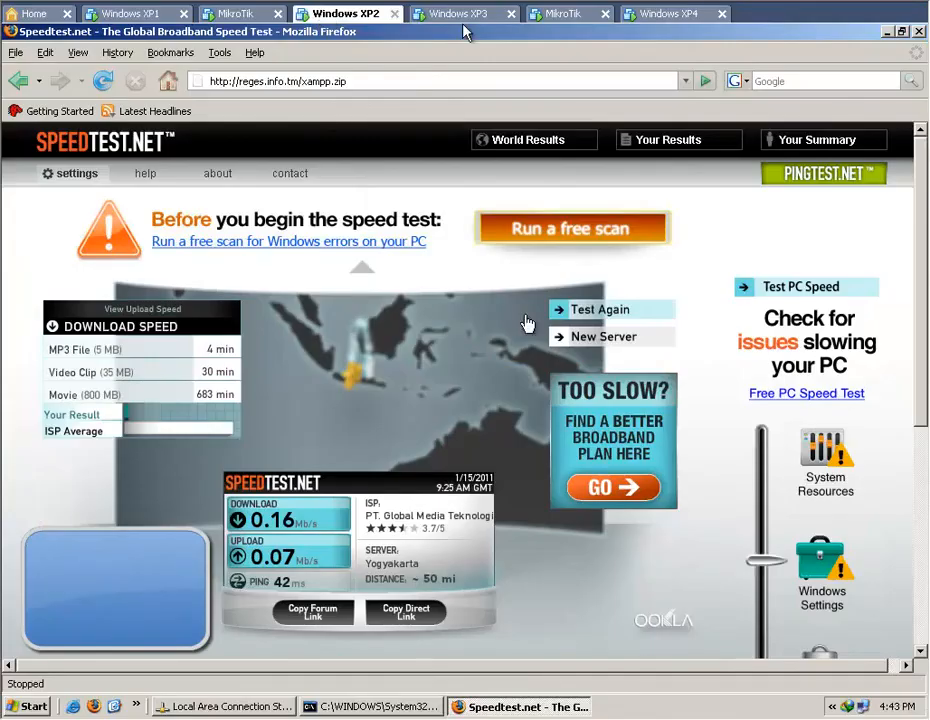
{"action": "left_click", "coordinate": [376, 79]}
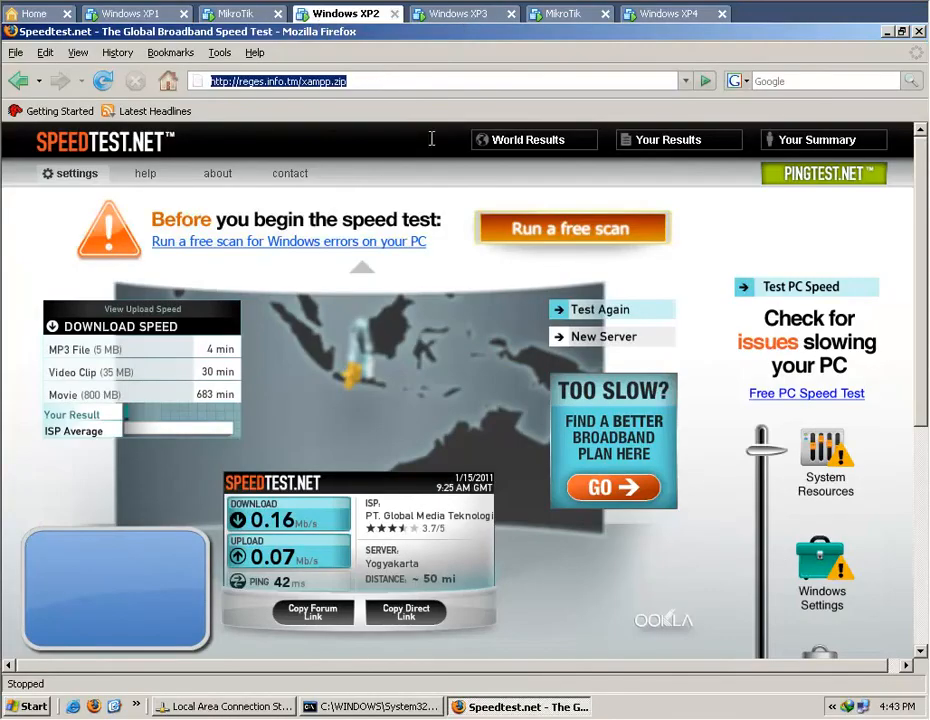
{"action": "right_click", "coordinate": [380, 80]}
{"action": "left_click", "coordinate": [422, 152]}
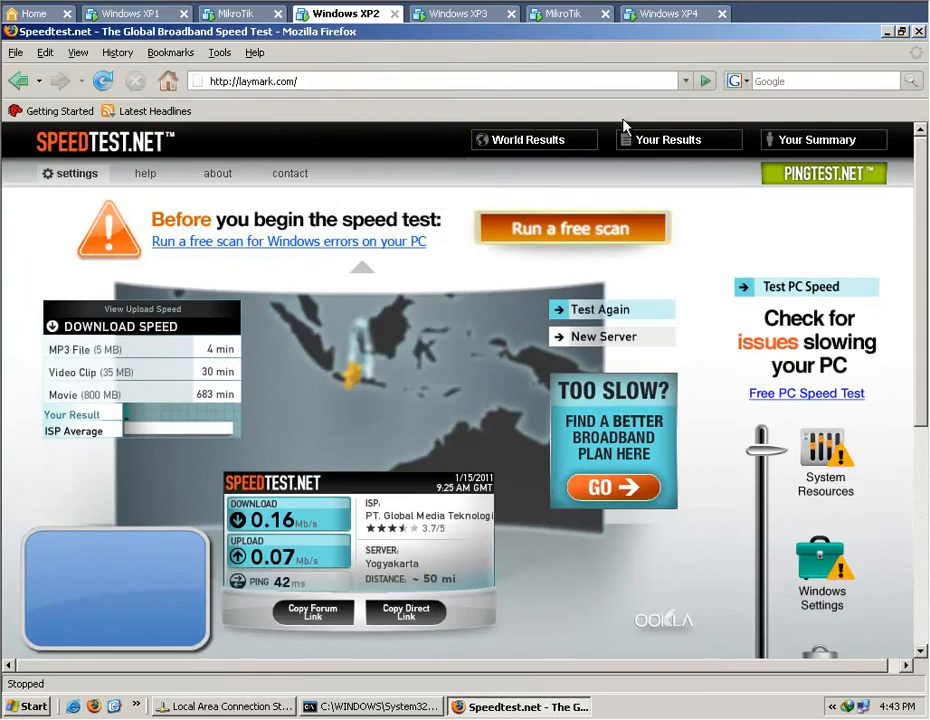
{"action": "left_click", "coordinate": [706, 82]}
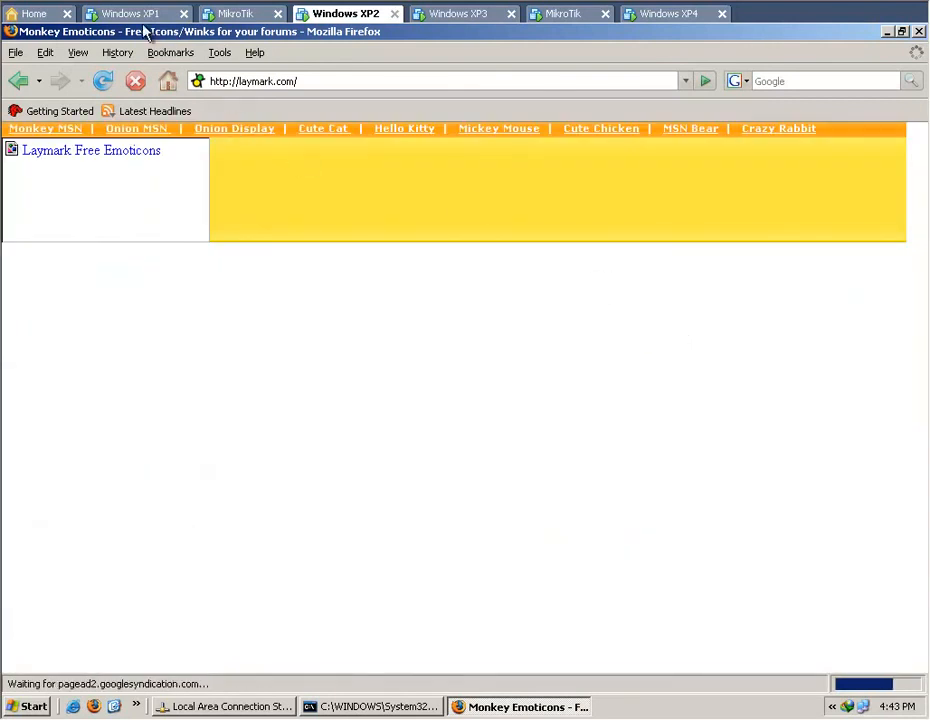
{"action": "left_click", "coordinate": [131, 16]}
{"action": "left_click", "coordinate": [131, 16]}
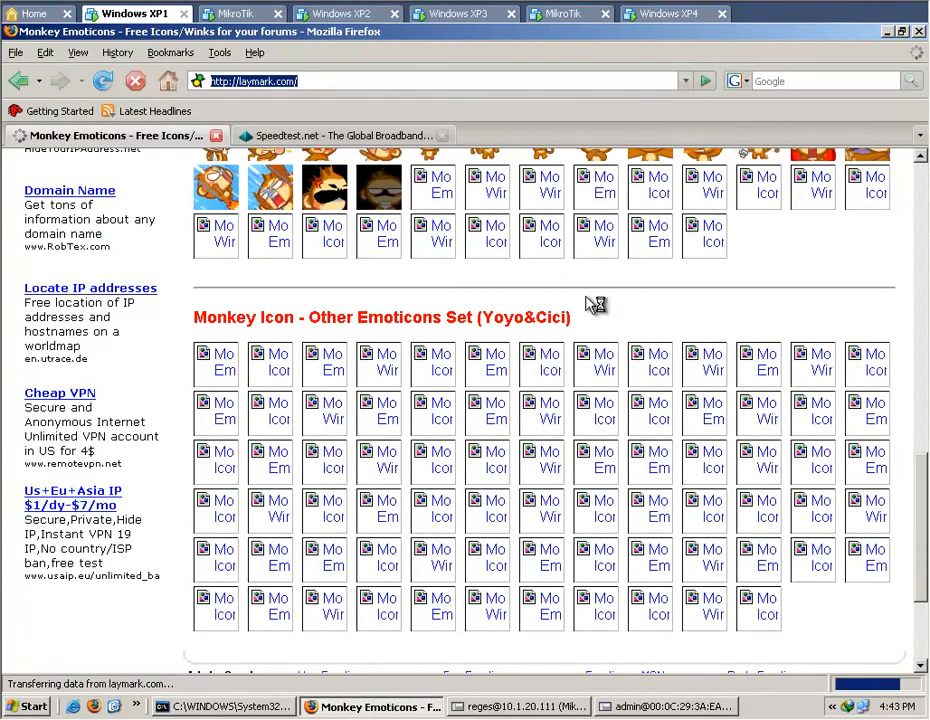
Check how many emoticons have loaded on laymark.com, stop loading the page and close it.
{"action": "scroll", "coordinate": [645, 310], "scroll_direction": "up", "scroll_amount": 2}
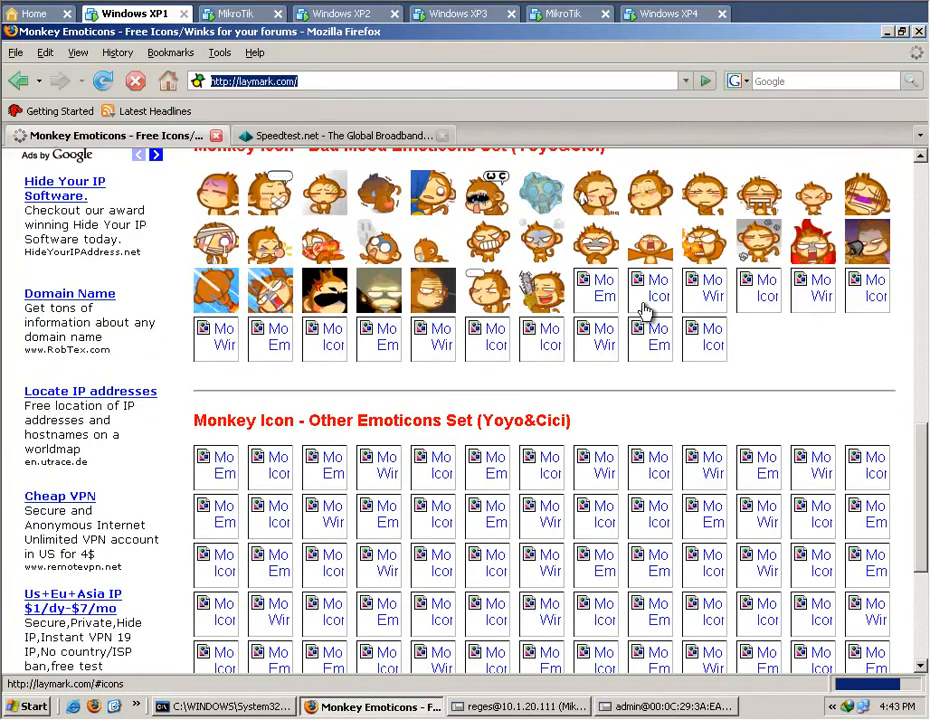
{"action": "scroll", "coordinate": [645, 310], "scroll_direction": "up", "scroll_amount": 1}
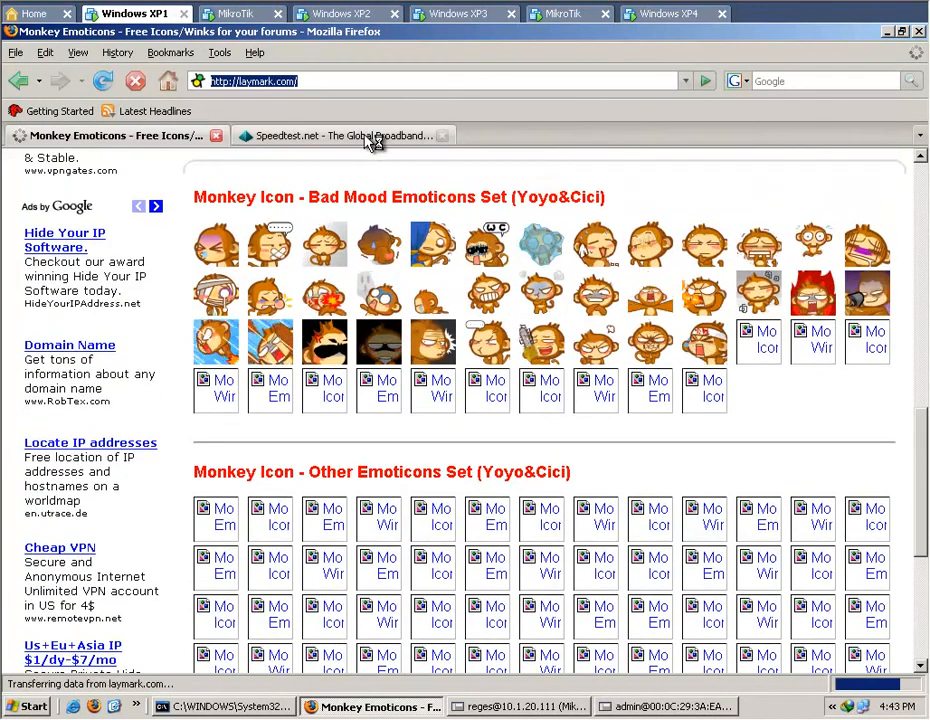
{"action": "left_click", "coordinate": [136, 85]}
{"action": "left_click", "coordinate": [218, 135]}
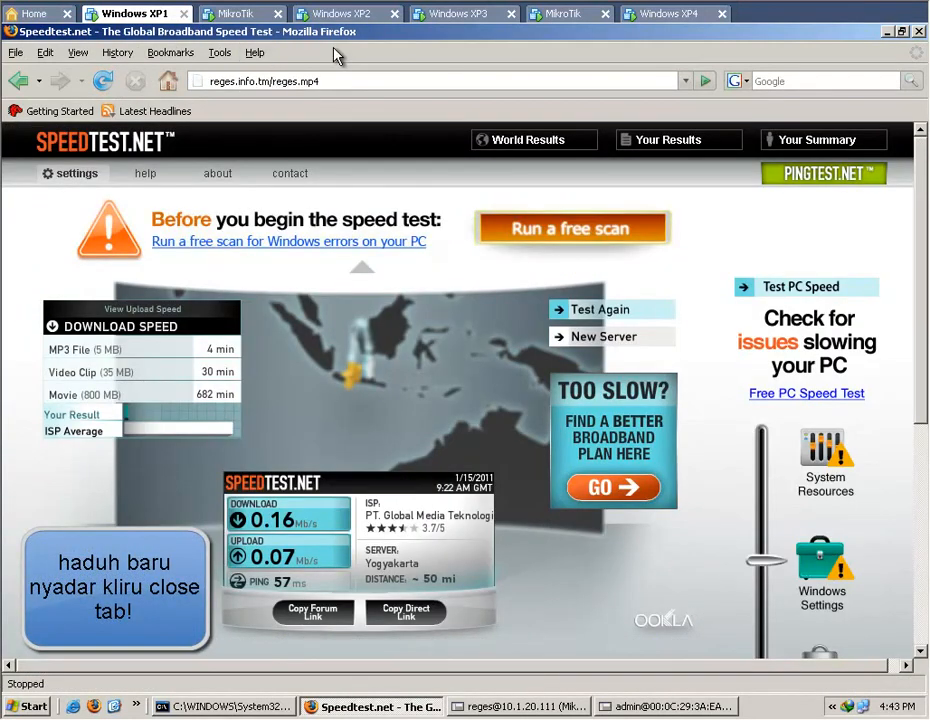
{"action": "left_click", "coordinate": [321, 83]}
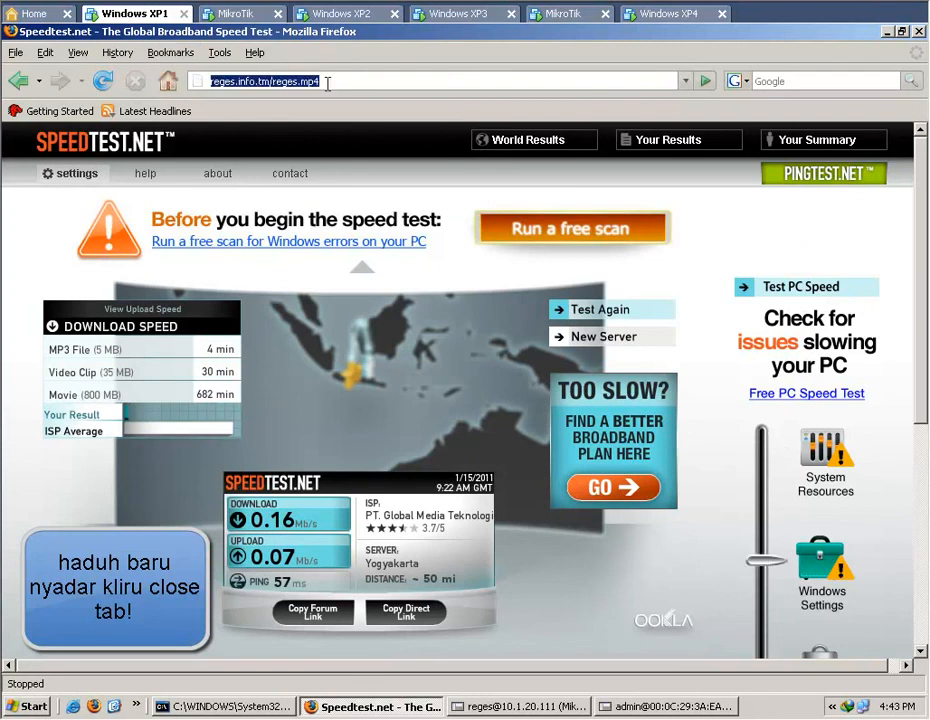
{"action": "type", "text": "zi"}
{"action": "key", "text": "Down"}
{"action": "key", "text": "Down"}
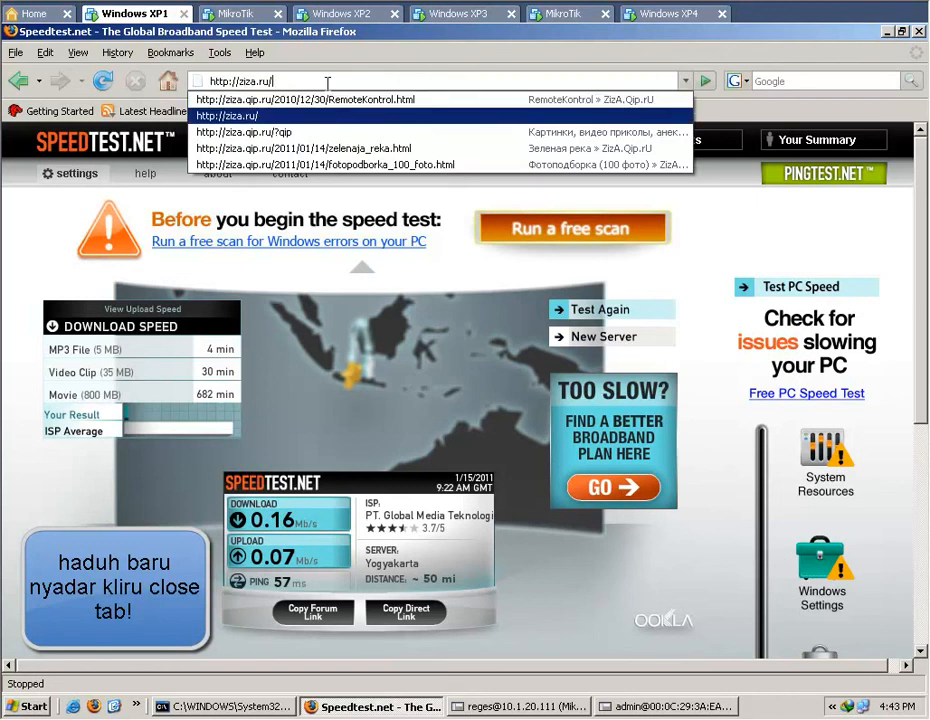
{"action": "key", "text": "Return"}
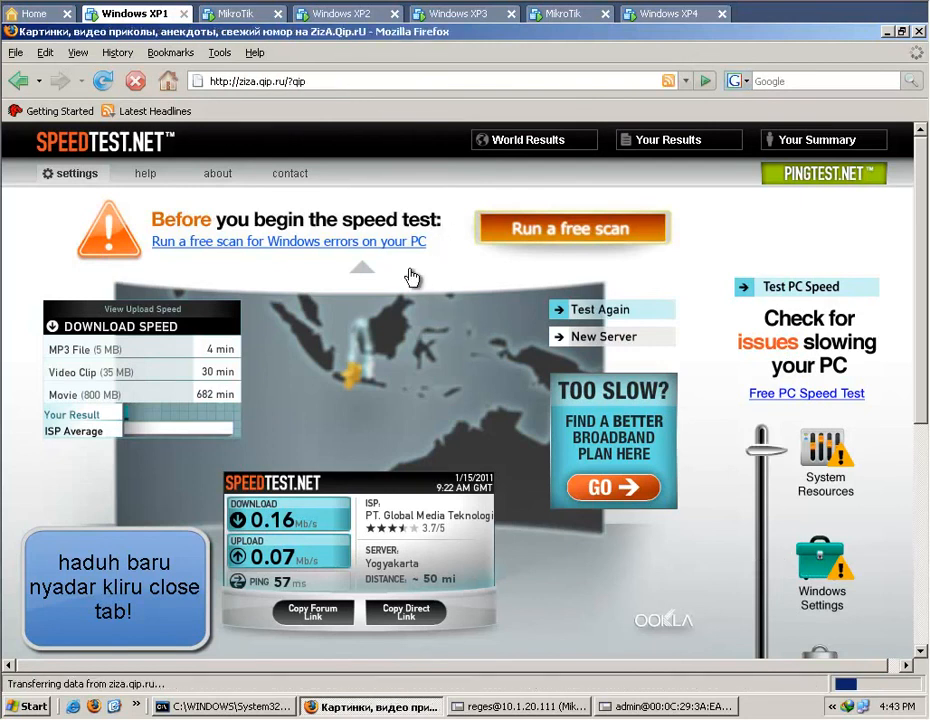
{"action": "left_click", "coordinate": [549, 711]}
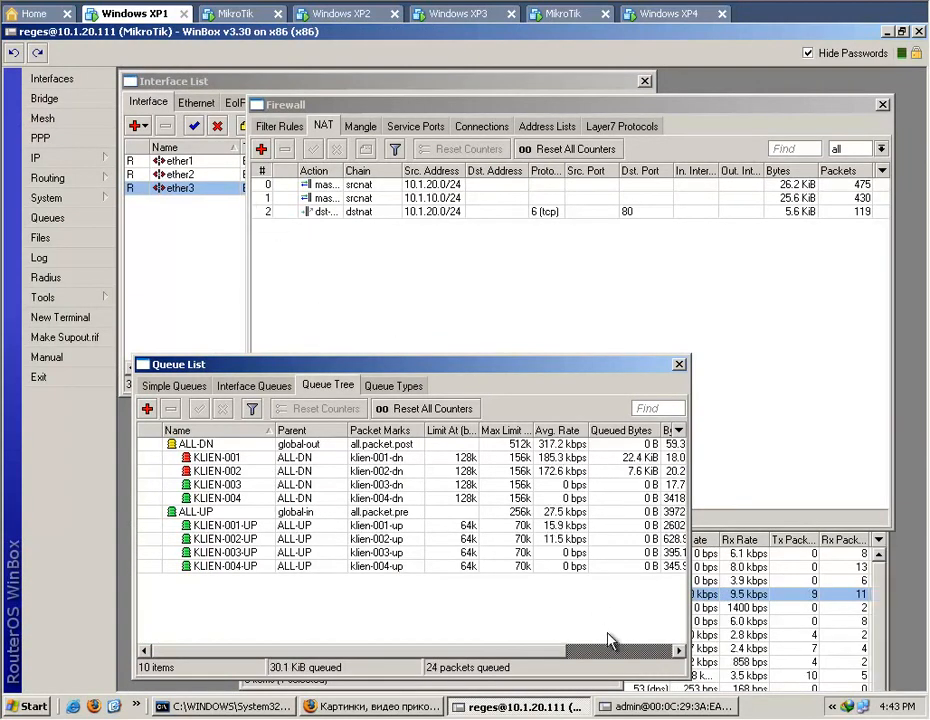
Clear the browser cache on Windows XP4, leaving out browsing history and authenticated sessions, and close the browser.
{"action": "left_click", "coordinate": [458, 13]}
{"action": "left_click", "coordinate": [674, 16]}
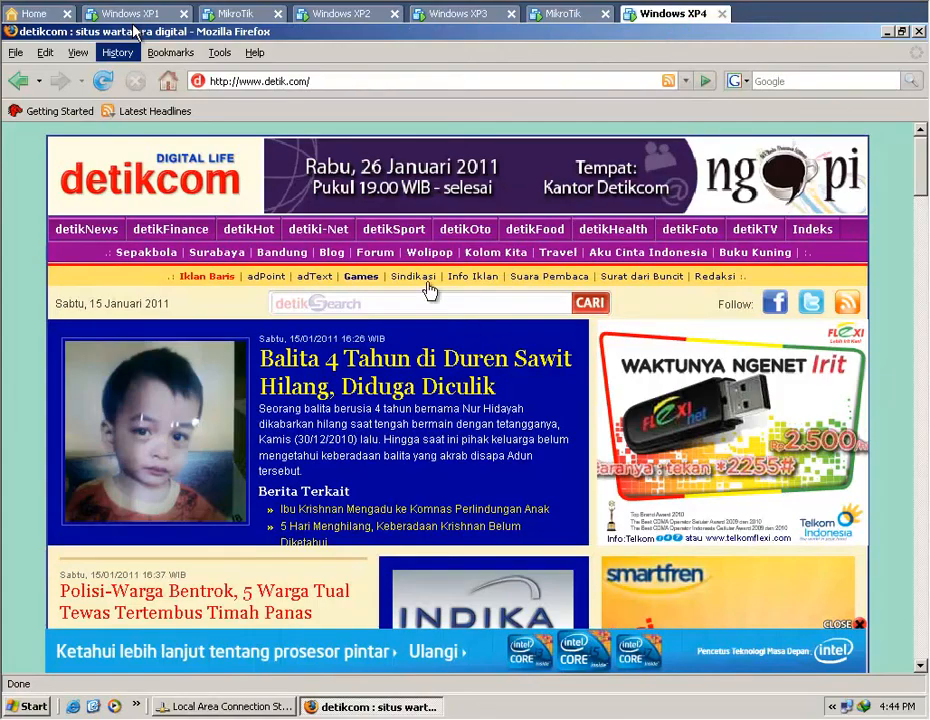
{"action": "left_click", "coordinate": [219, 52]}
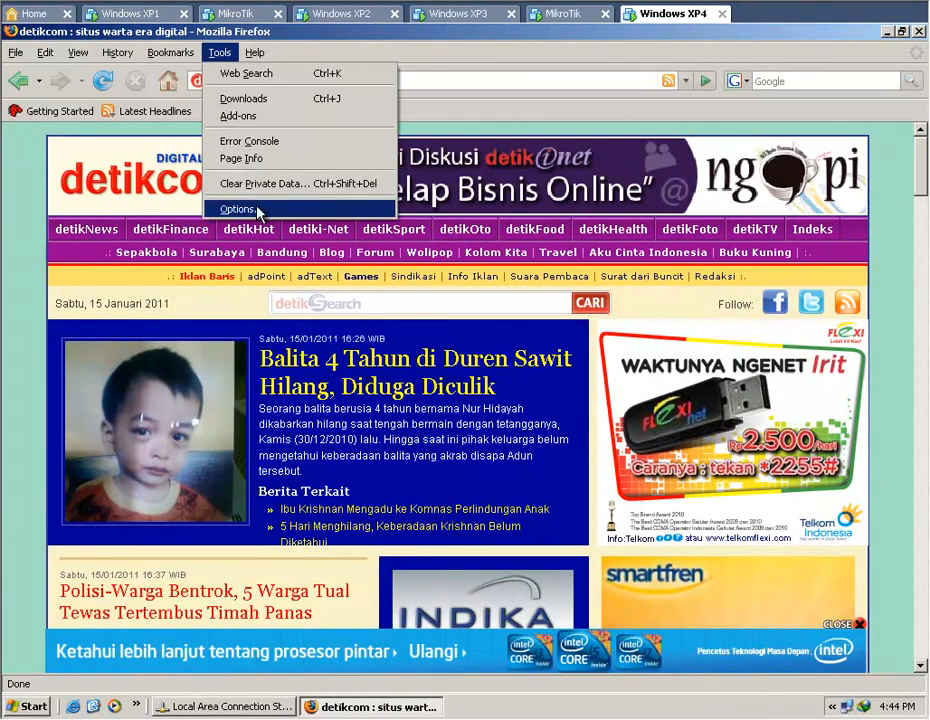
{"action": "left_click", "coordinate": [250, 184]}
{"action": "left_click", "coordinate": [381, 306]}
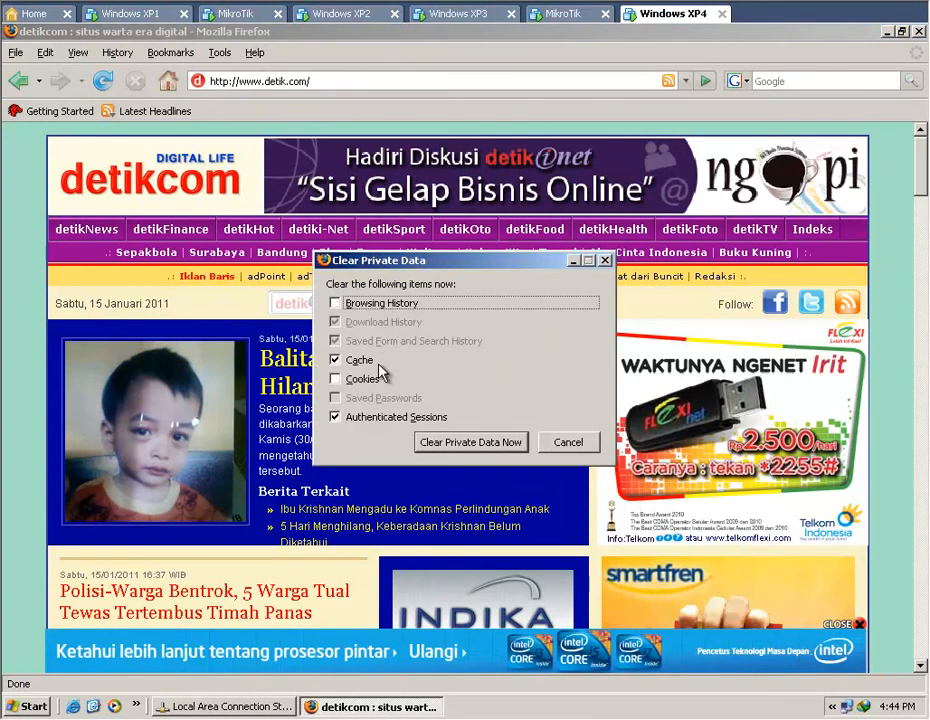
{"action": "left_click", "coordinate": [370, 418]}
{"action": "left_click", "coordinate": [455, 442]}
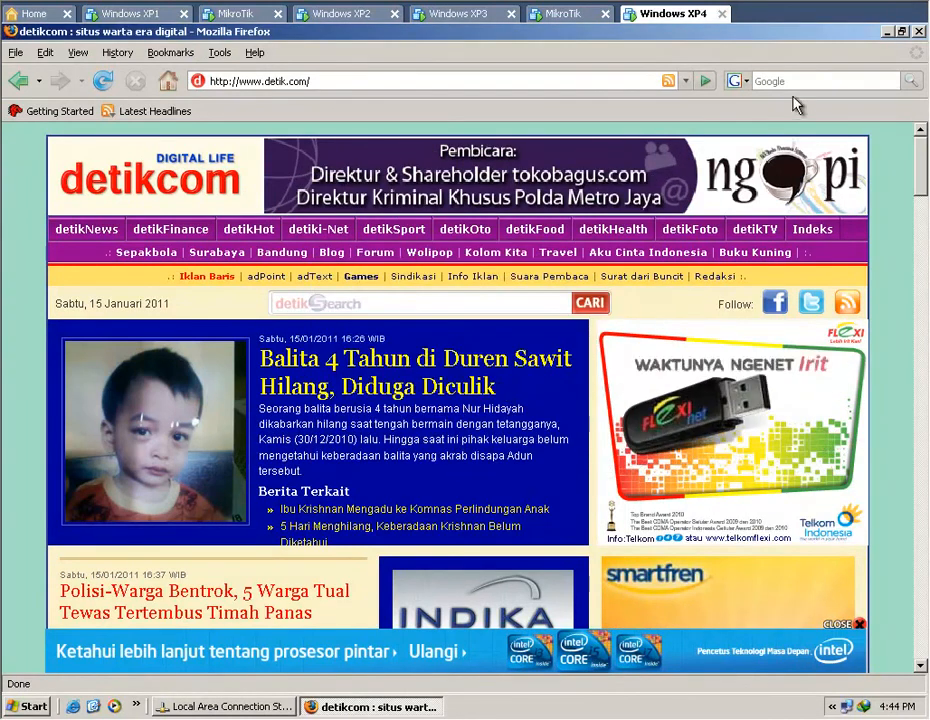
{"action": "left_click", "coordinate": [919, 32]}
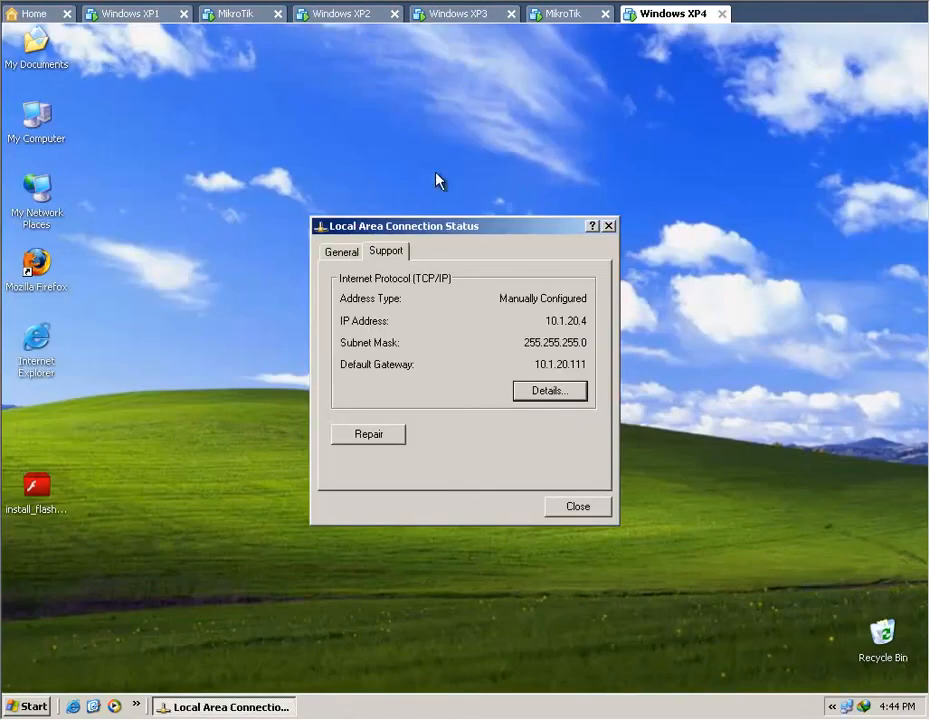
On Windows XP1, check the ziza page's loading against the queue tree rates and review the second router's route list.
{"action": "left_click", "coordinate": [97, 18]}
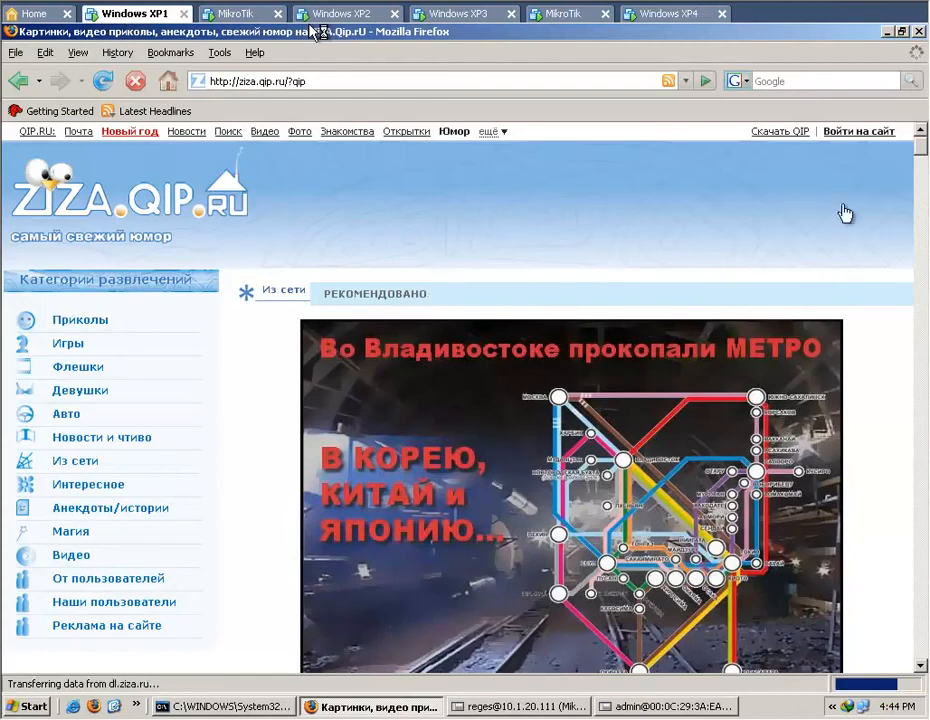
{"action": "mouse_move", "coordinate": [922, 160]}
{"action": "left_mouse_down"}
{"action": "mouse_move", "coordinate": [924, 640]}
{"action": "mouse_move", "coordinate": [922, 148]}
{"action": "left_mouse_up"}
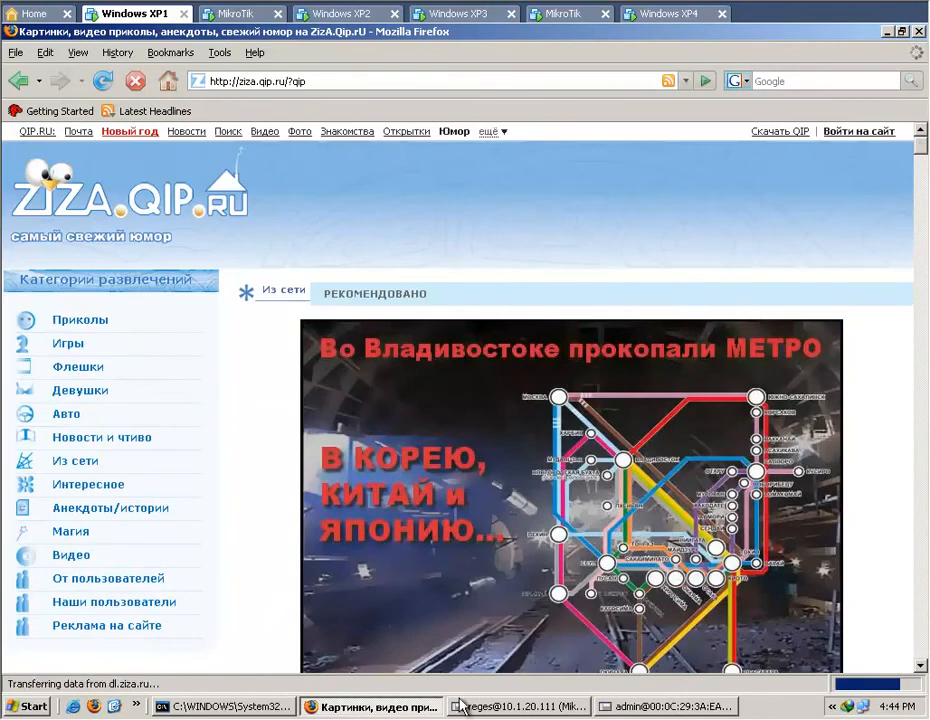
{"action": "left_click", "coordinate": [508, 708]}
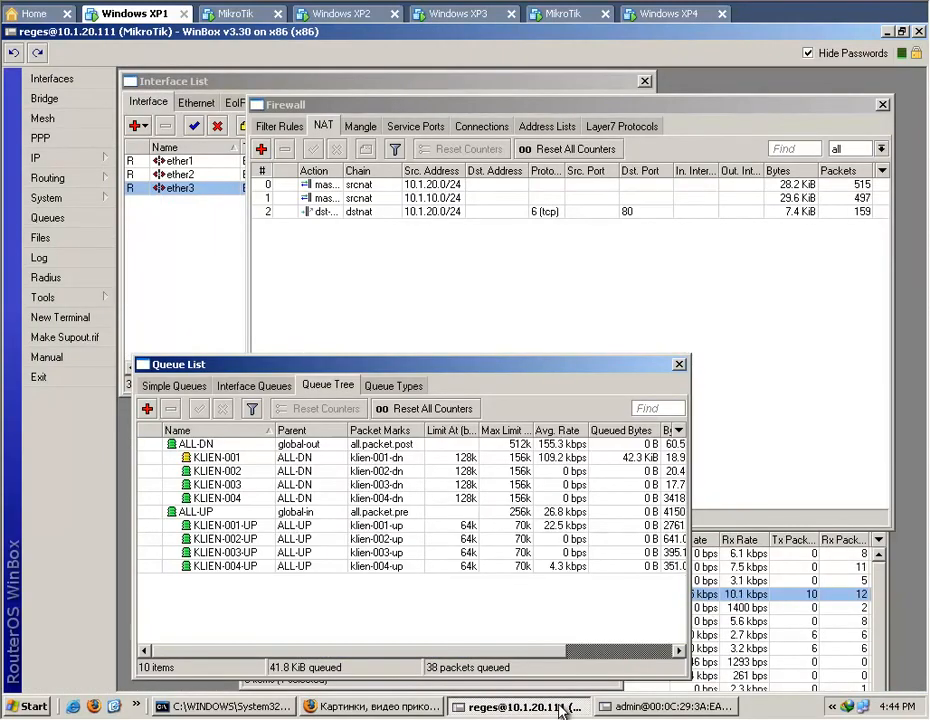
{"action": "left_click", "coordinate": [637, 710]}
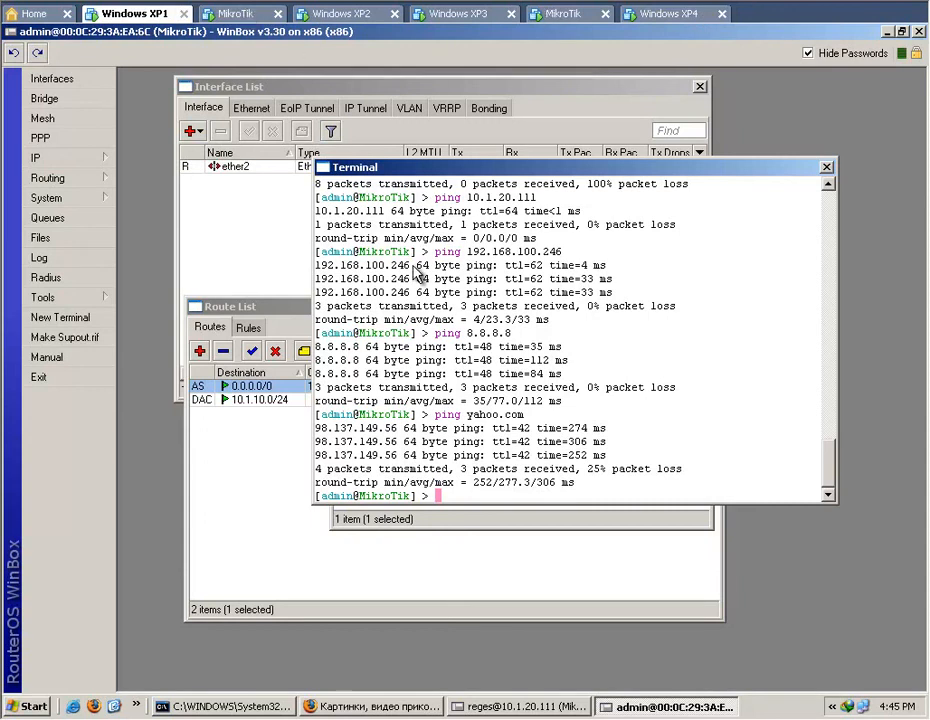
{"action": "left_click", "coordinate": [503, 587]}
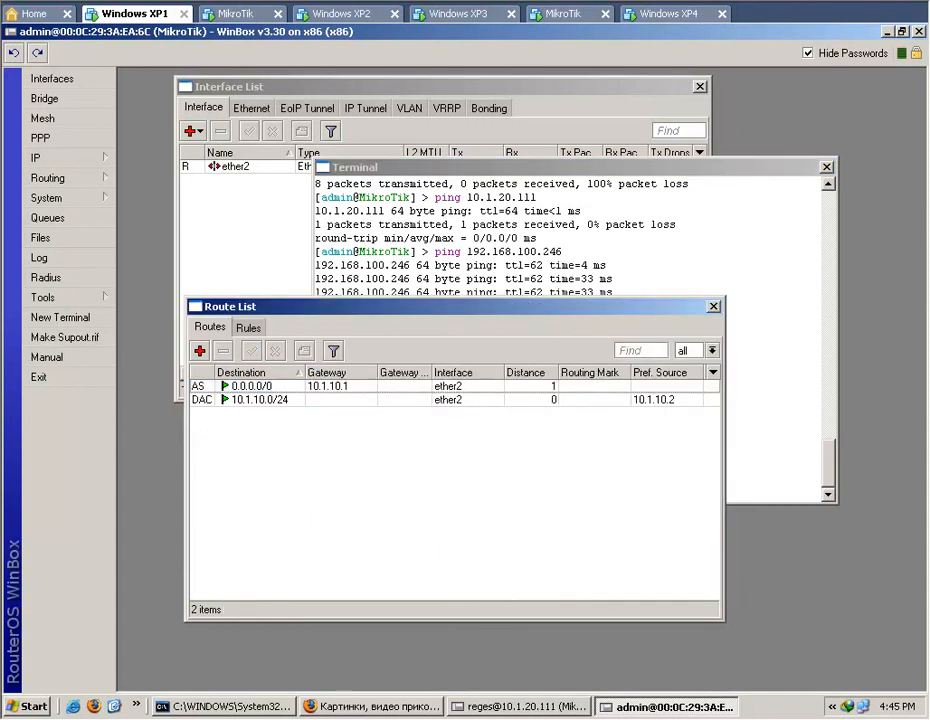
{"action": "left_click", "coordinate": [358, 707]}
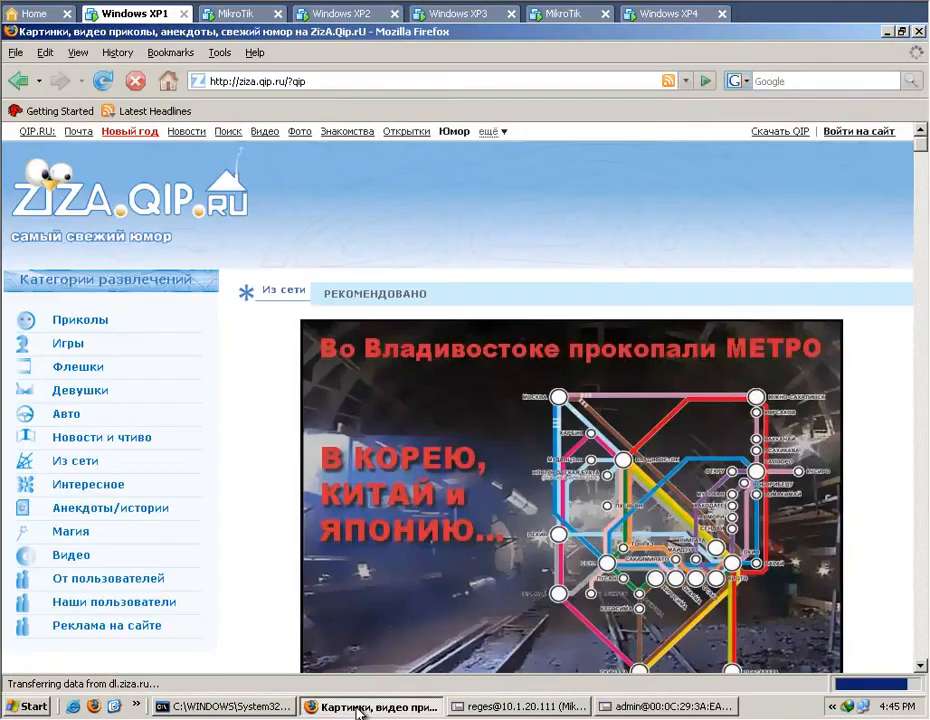
{"action": "left_click", "coordinate": [505, 707]}
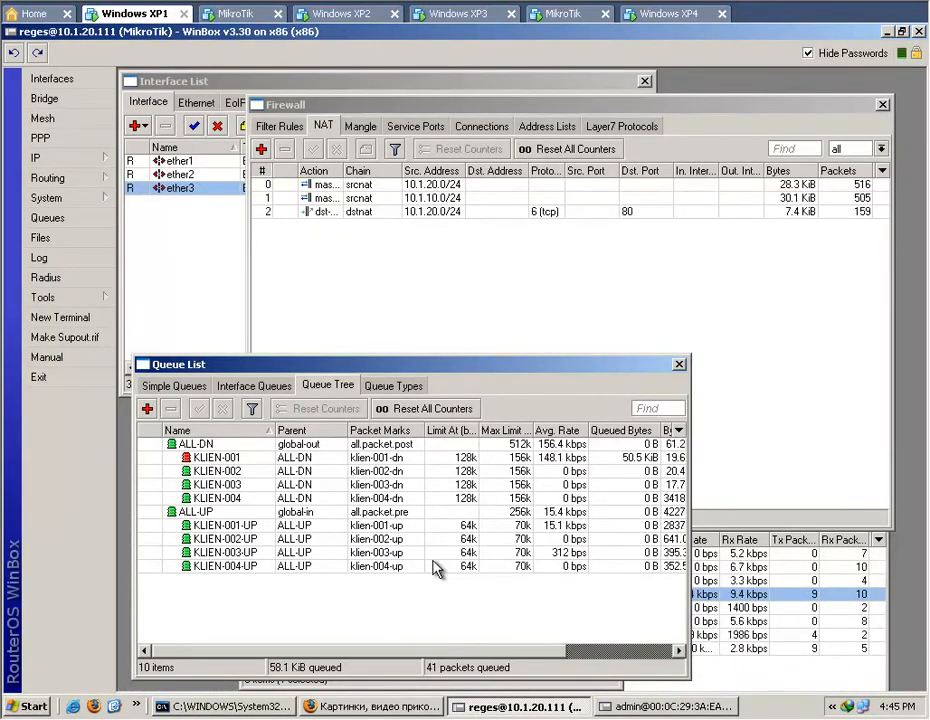
Disable the KLIEN-001 download queue and check how the rest of the ziza.qip.ru page loads.
{"action": "left_click", "coordinate": [413, 459]}
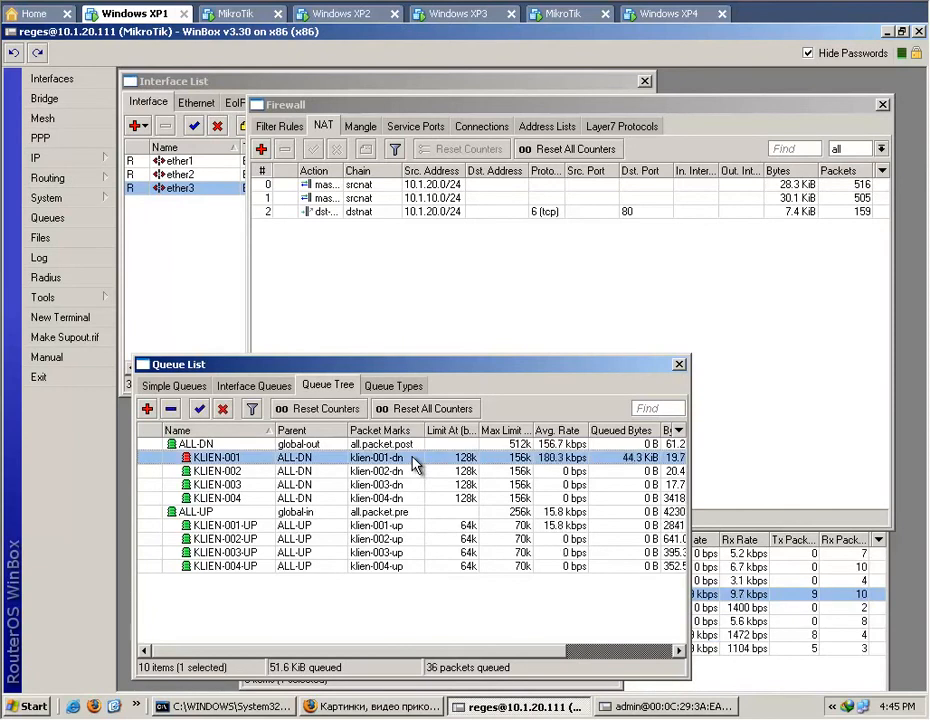
{"action": "right_click", "coordinate": [413, 460]}
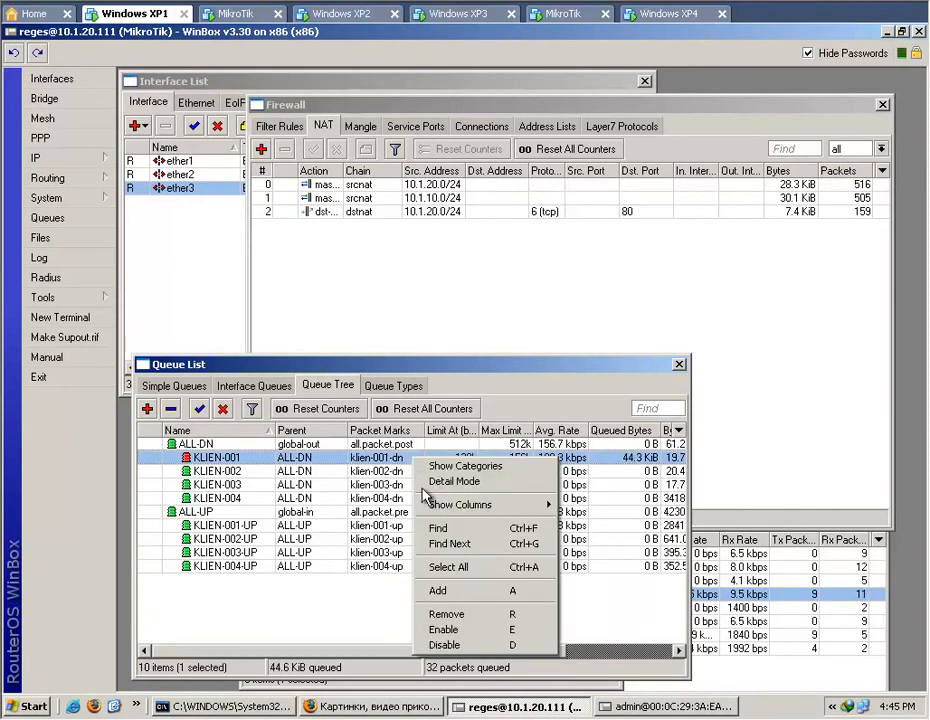
{"action": "left_click", "coordinate": [463, 646]}
{"action": "left_click", "coordinate": [420, 706]}
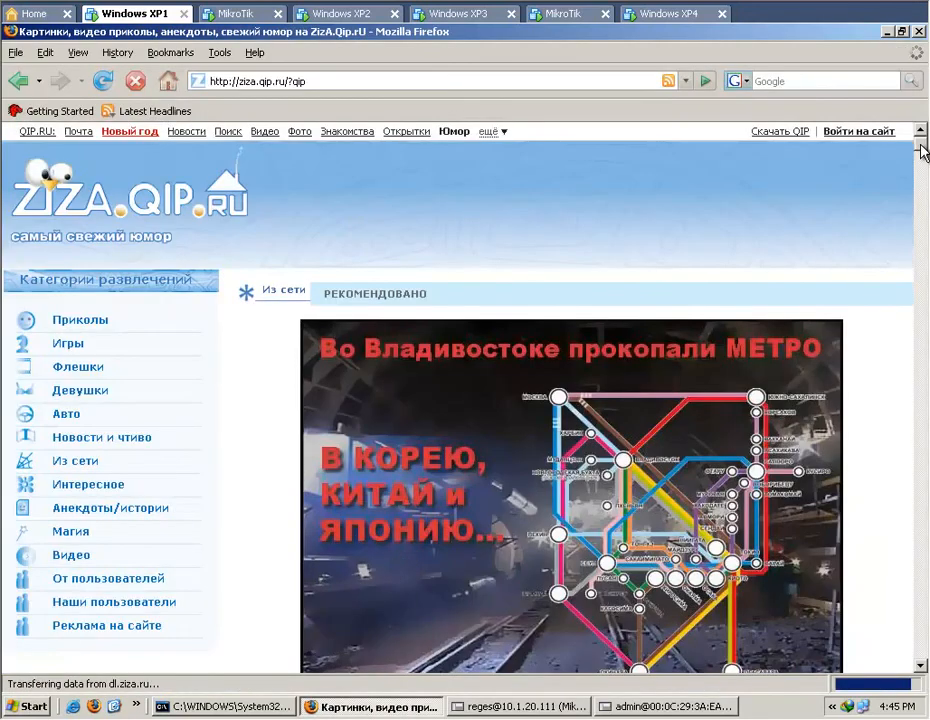
{"action": "left_click_drag", "start_coordinate": [922, 152], "coordinate": [913, 617]}
{"action": "scroll", "coordinate": [843, 409], "scroll_direction": "up", "scroll_amount": 3}
{"action": "scroll", "coordinate": [843, 409], "scroll_direction": "down", "scroll_amount": 6}
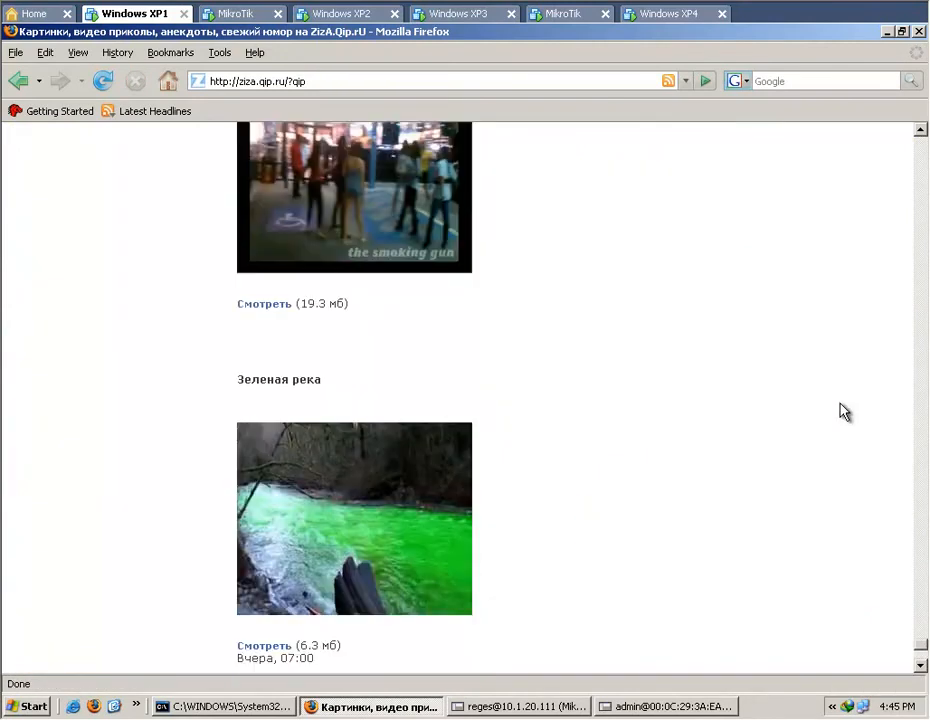
Re-enable the KLIEN-001 download queue in the queue tree.
{"action": "left_click", "coordinate": [507, 708]}
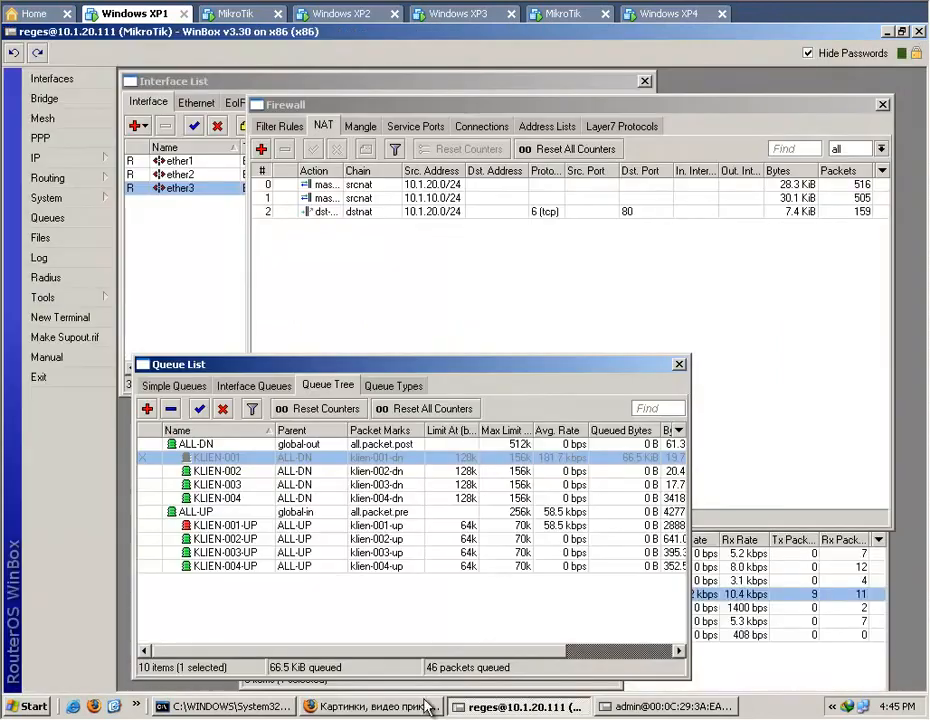
{"action": "right_click", "coordinate": [349, 462]}
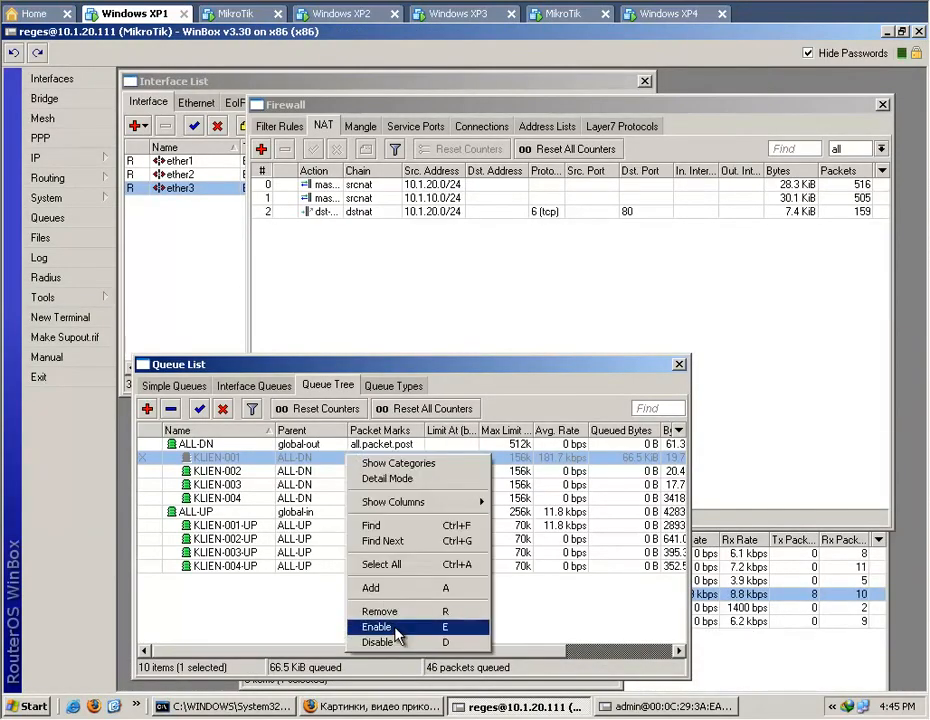
{"action": "left_click", "coordinate": [415, 683]}
{"action": "left_click", "coordinate": [395, 630]}
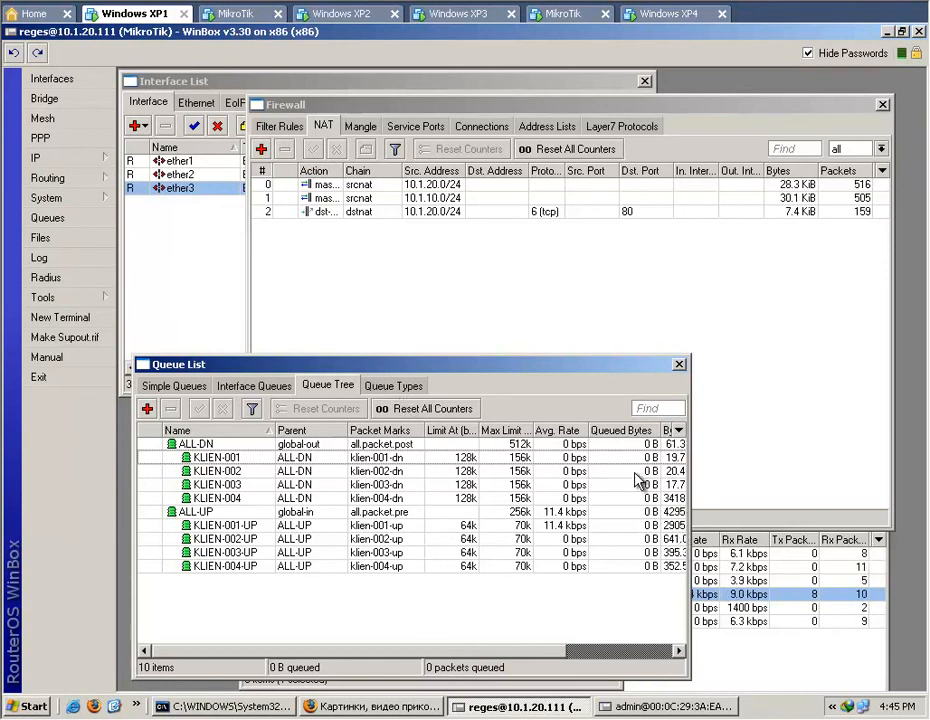
Start a new firewall mangle rule for the postrouting chain that matches DSCP (TOS) 4.
{"action": "left_click", "coordinate": [457, 292]}
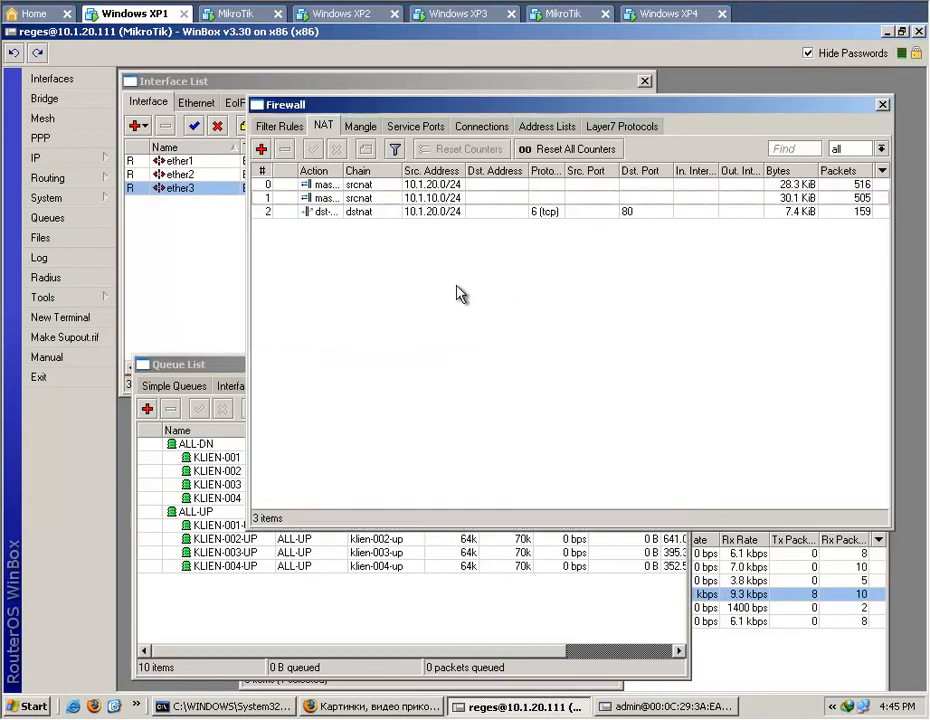
{"action": "left_click", "coordinate": [361, 127]}
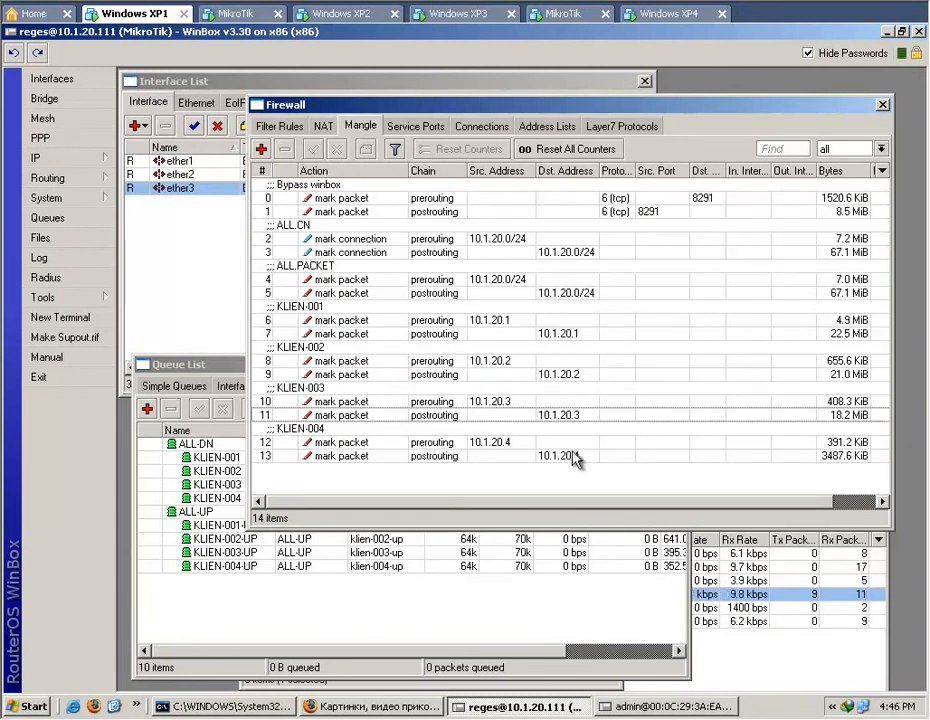
{"action": "left_click", "coordinate": [263, 151]}
{"action": "left_click_drag", "start_coordinate": [296, 90], "coordinate": [393, 94]}
{"action": "left_click", "coordinate": [245, 108]}
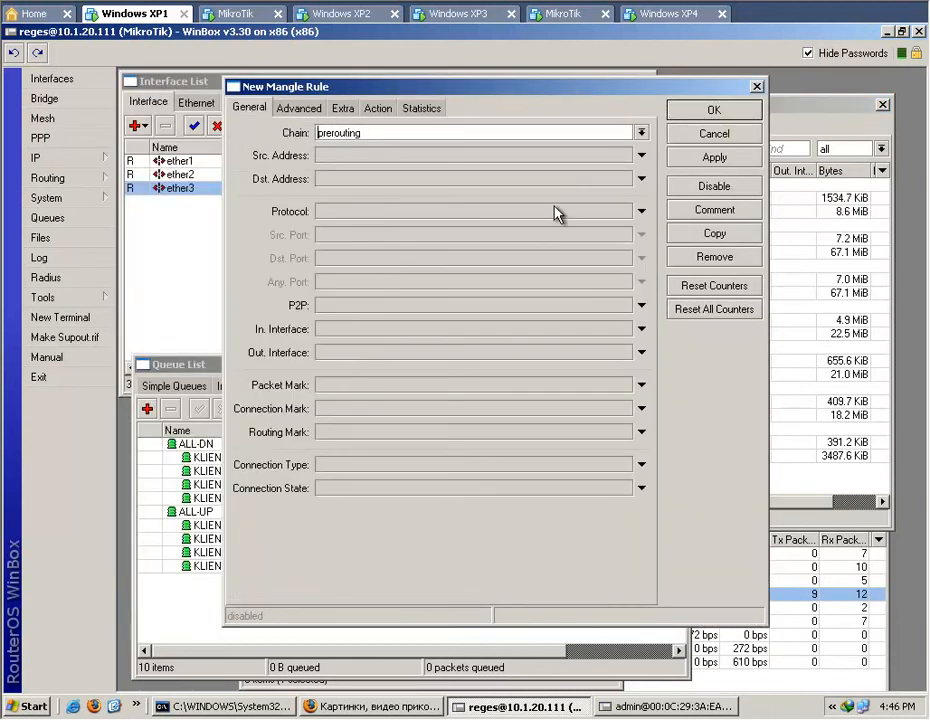
{"action": "left_click", "coordinate": [641, 132]}
{"action": "left_click", "coordinate": [612, 183]}
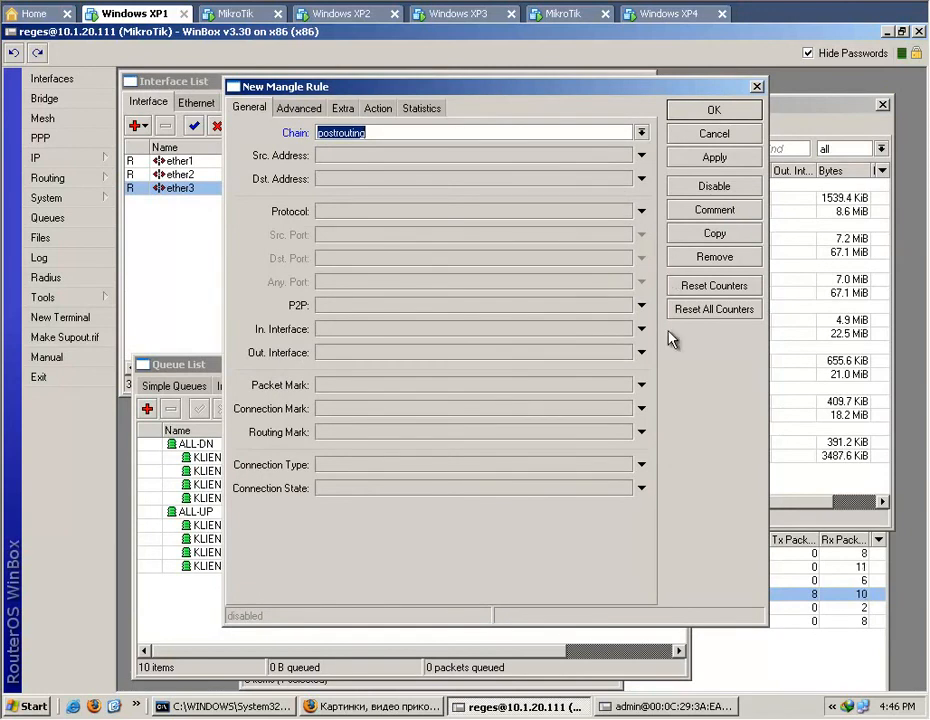
{"action": "left_click", "coordinate": [306, 112]}
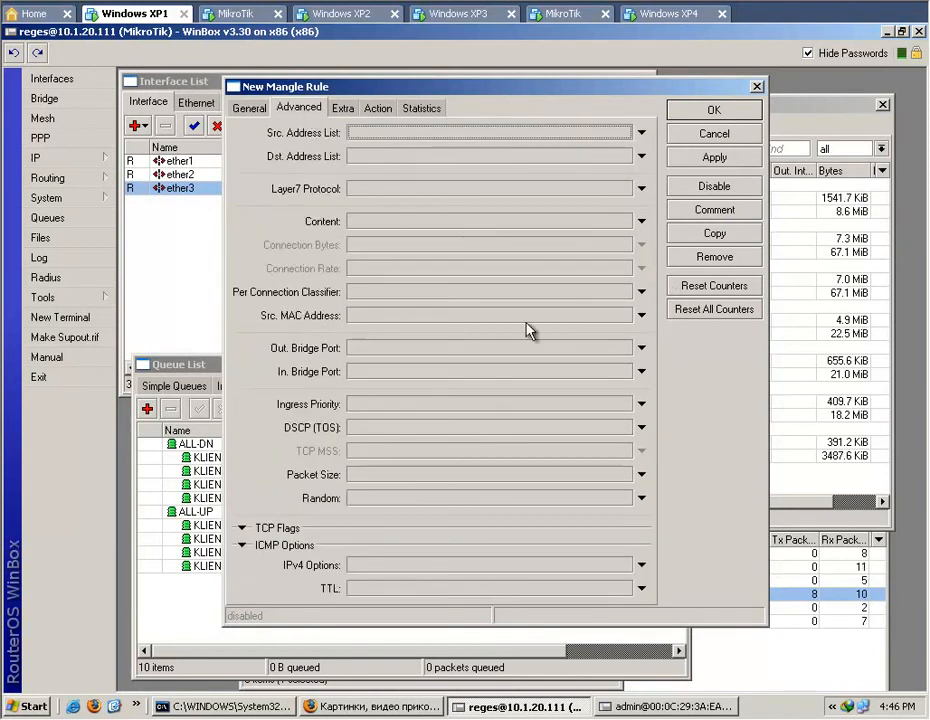
{"action": "left_click", "coordinate": [641, 427]}
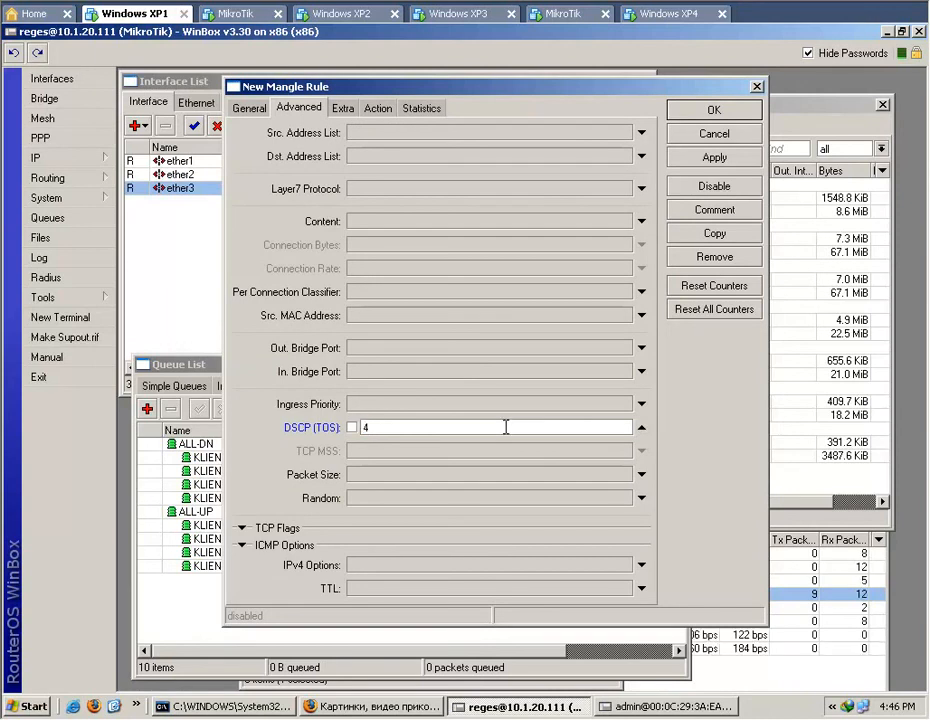
Set the new mangle rule to mark packets as proxy-hit with passthrough off, and save it.
{"action": "left_click", "coordinate": [380, 117]}
{"action": "left_click", "coordinate": [414, 133]}
{"action": "left_click", "coordinate": [404, 266]}
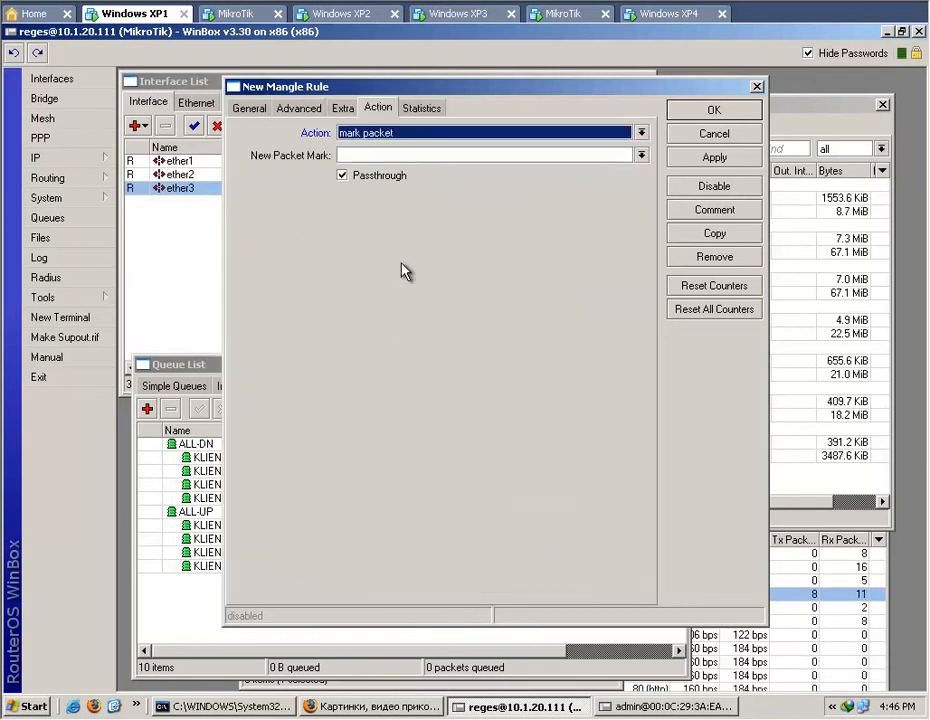
{"action": "left_click", "coordinate": [378, 176]}
{"action": "left_click", "coordinate": [390, 155]}
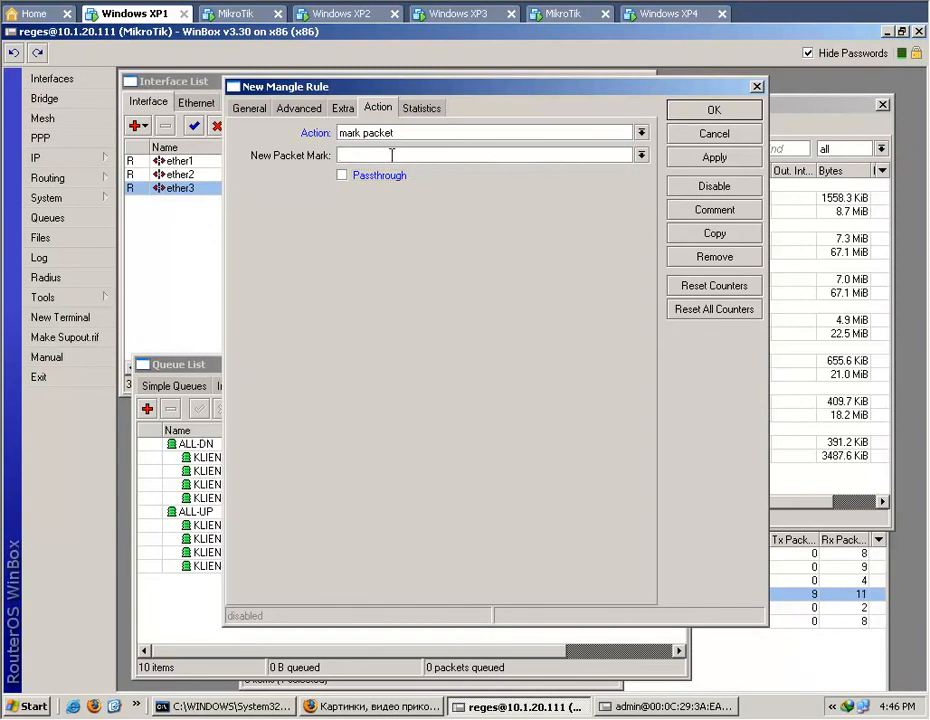
{"action": "type", "text": "proxy"}
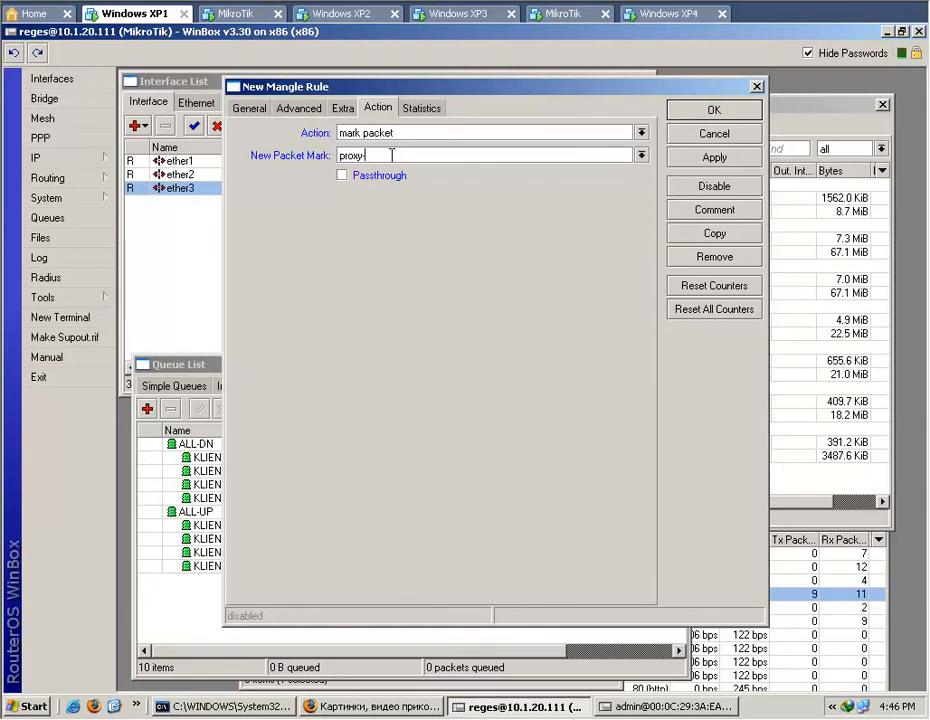
{"action": "type", "text": "-hit"}
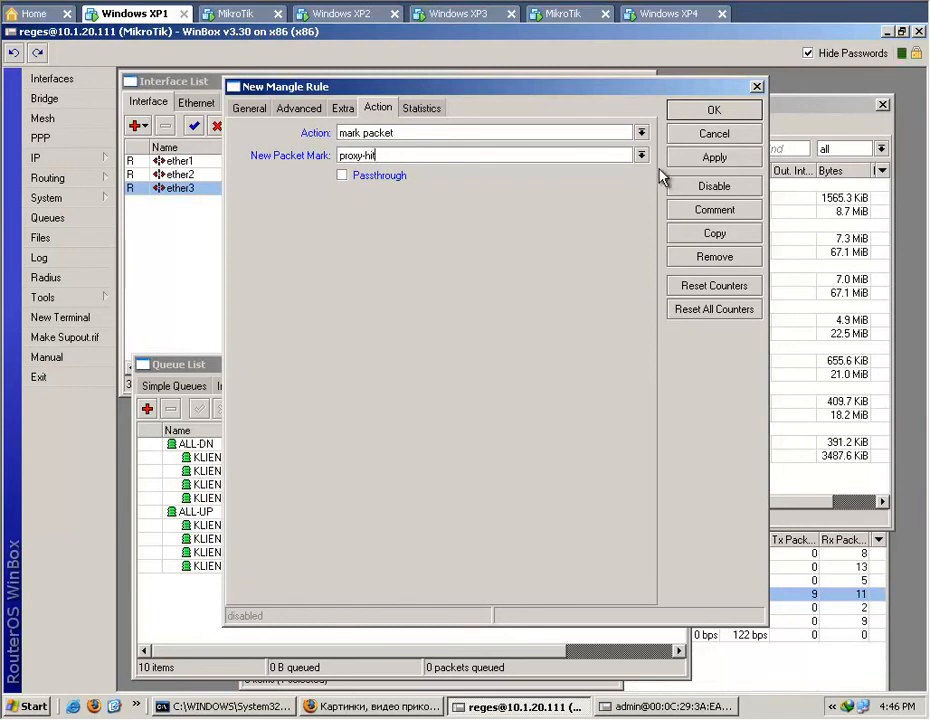
{"action": "left_click", "coordinate": [679, 158]}
{"action": "left_click", "coordinate": [718, 114]}
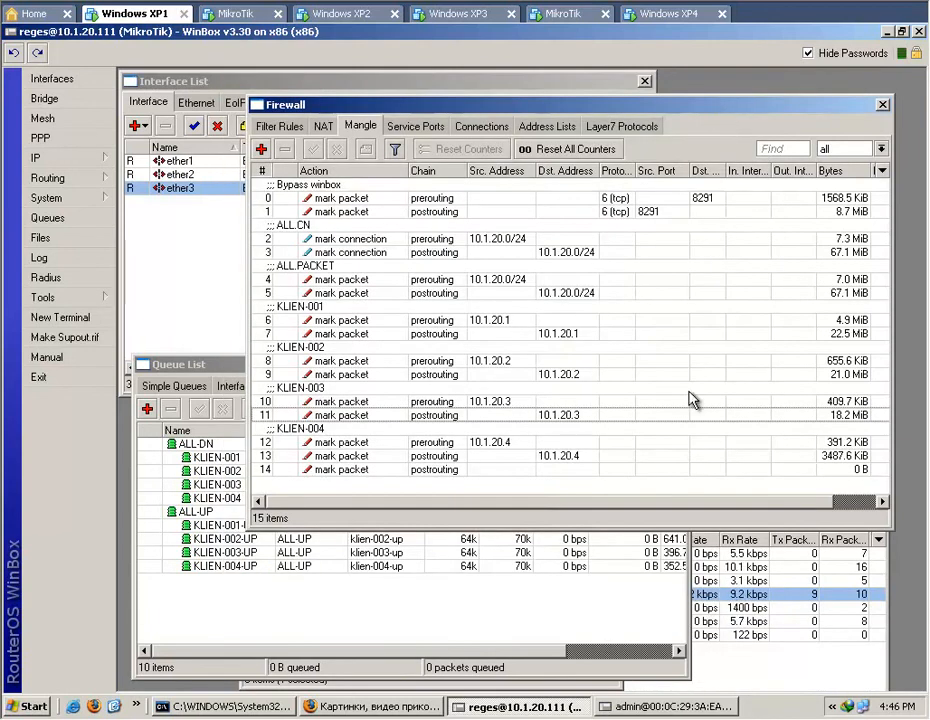
Comment the new postrouting rule as Proxy-hit and move it to the top of the mangle list.
{"action": "left_click", "coordinate": [494, 470]}
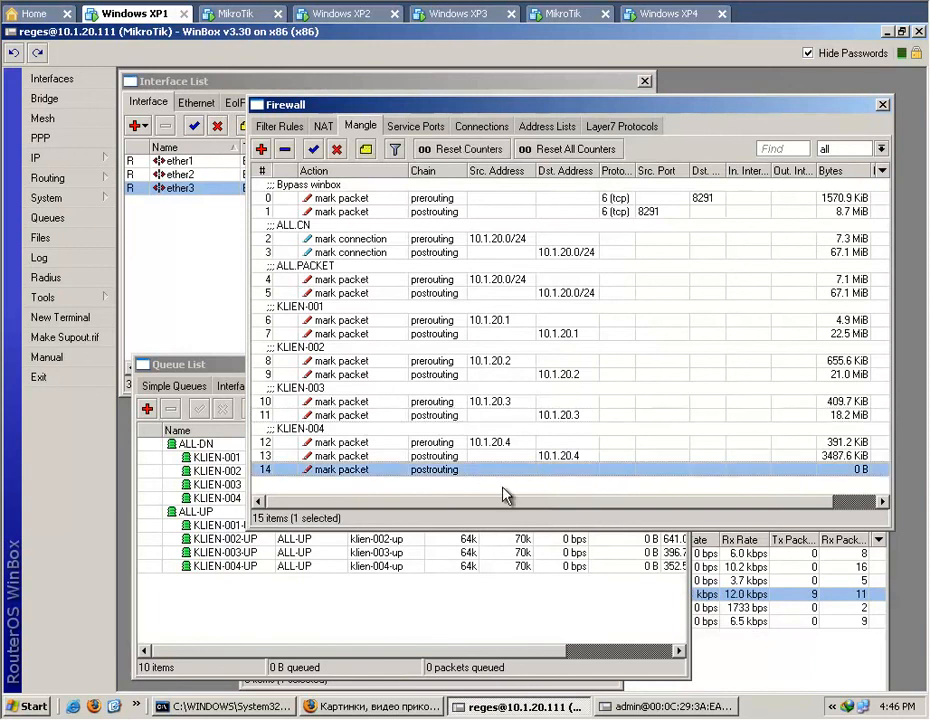
{"action": "double_click", "coordinate": [449, 478]}
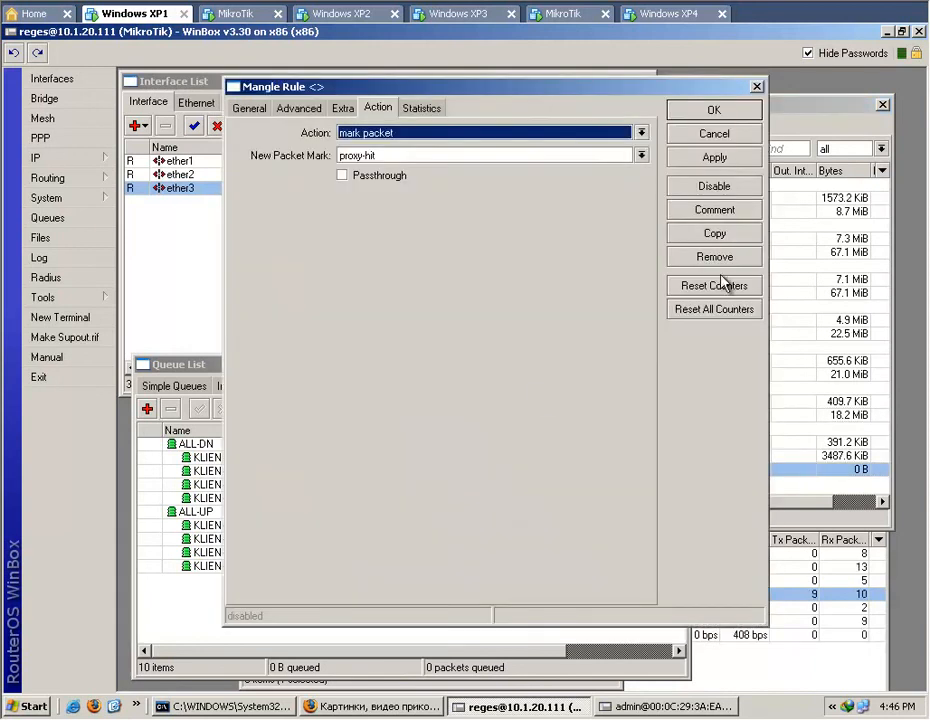
{"action": "left_click", "coordinate": [715, 212]}
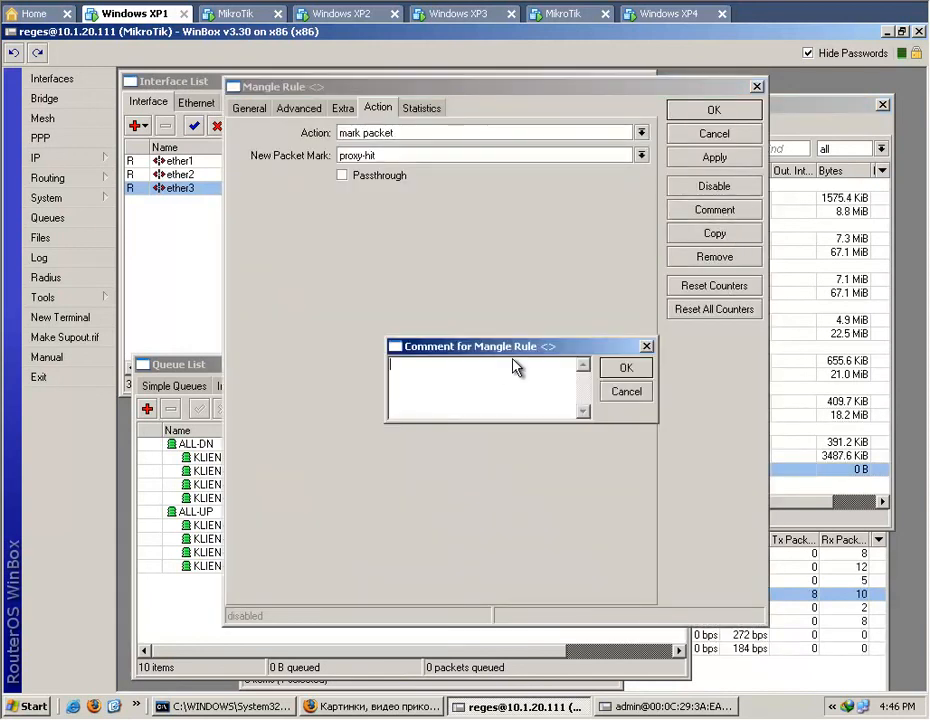
{"action": "type", "text": "Pro"}
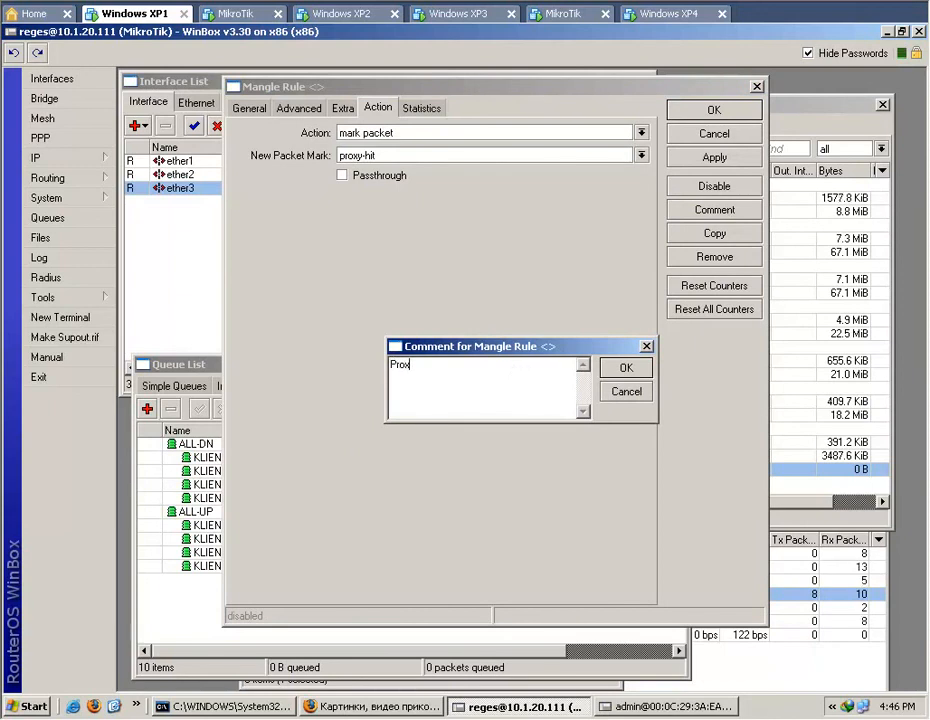
{"action": "type", "text": "x"}
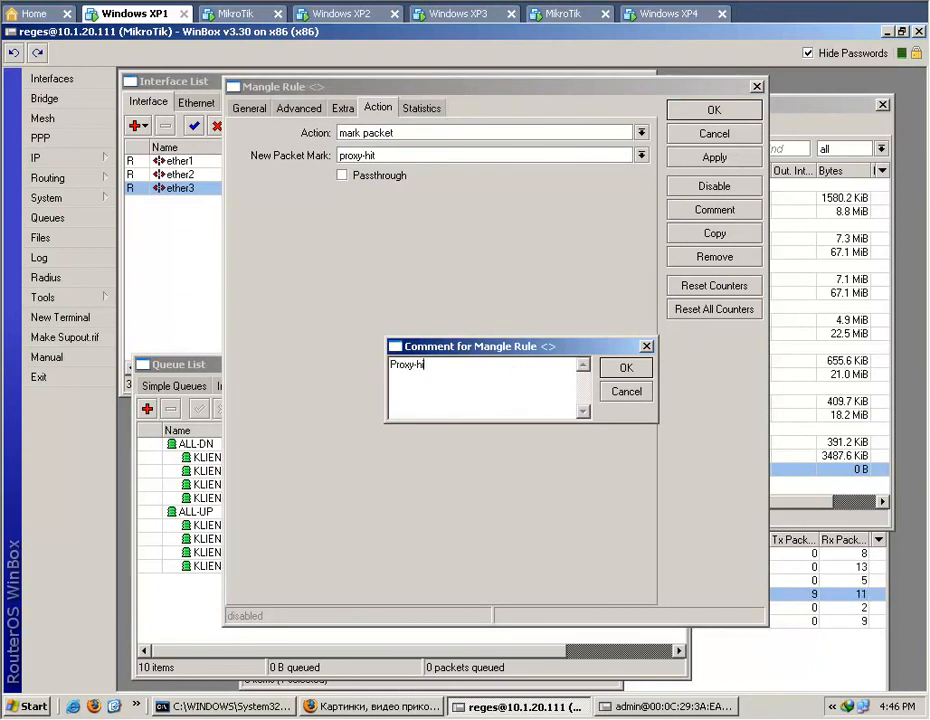
{"action": "left_click", "coordinate": [645, 372]}
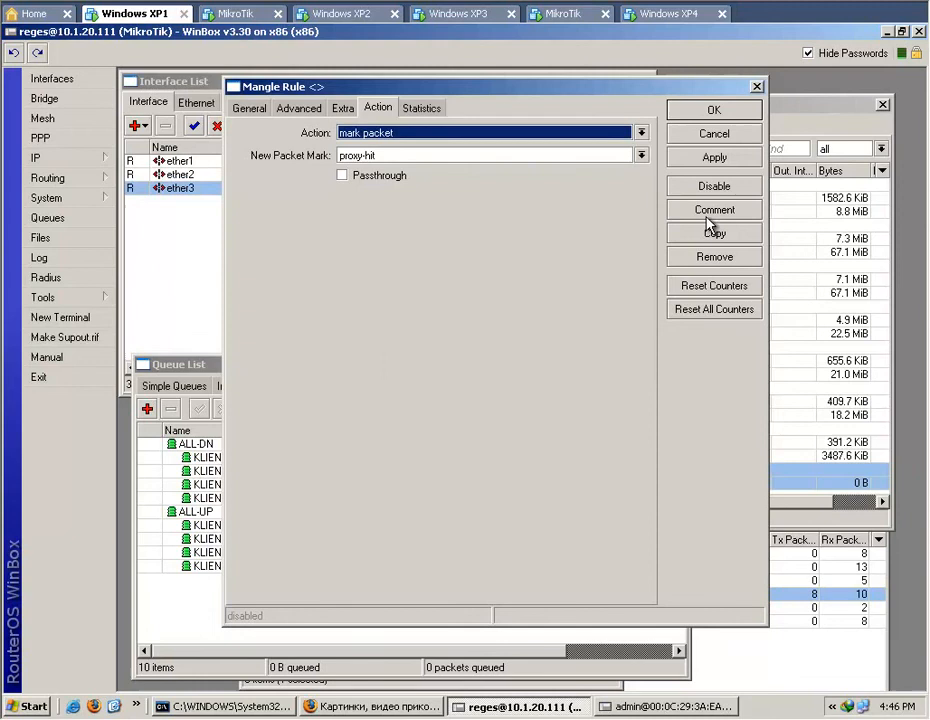
{"action": "left_click", "coordinate": [715, 112]}
{"action": "left_click_drag", "start_coordinate": [453, 484], "coordinate": [521, 213]}
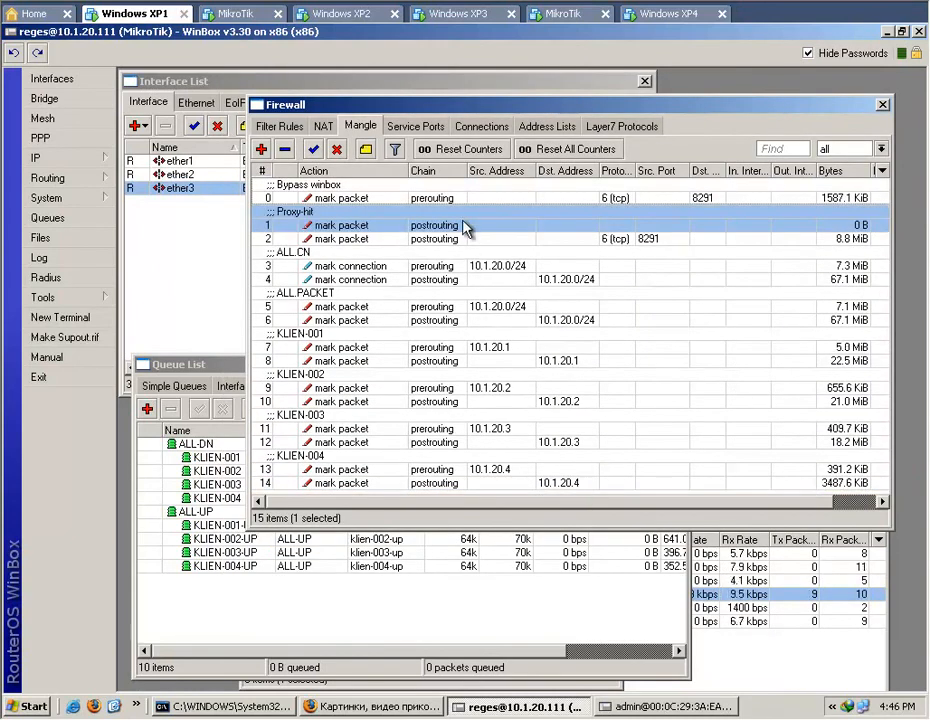
{"action": "left_click_drag", "start_coordinate": [467, 196], "coordinate": [469, 194]}
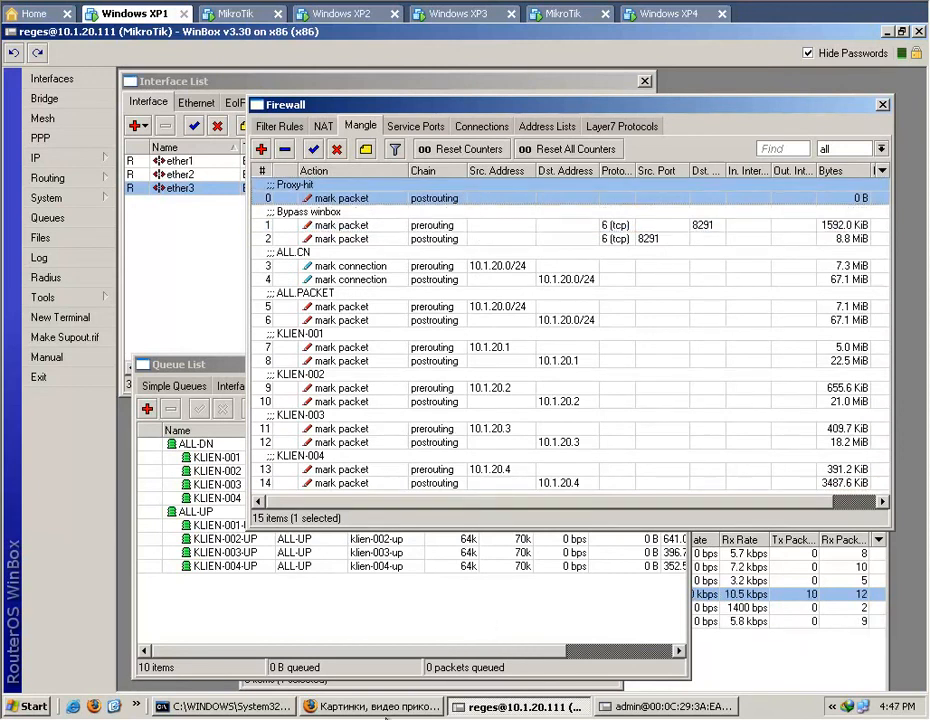
Bring the queue tree to the front on Windows XP1 and open Firefox on Windows XP2.
{"action": "left_click", "coordinate": [385, 710]}
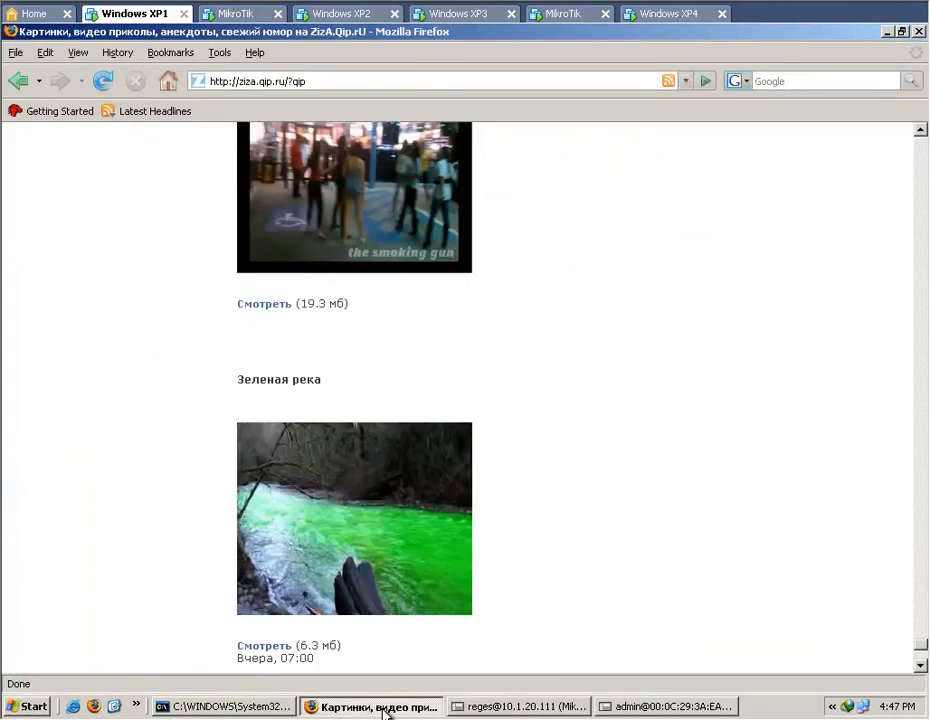
{"action": "left_click", "coordinate": [263, 80]}
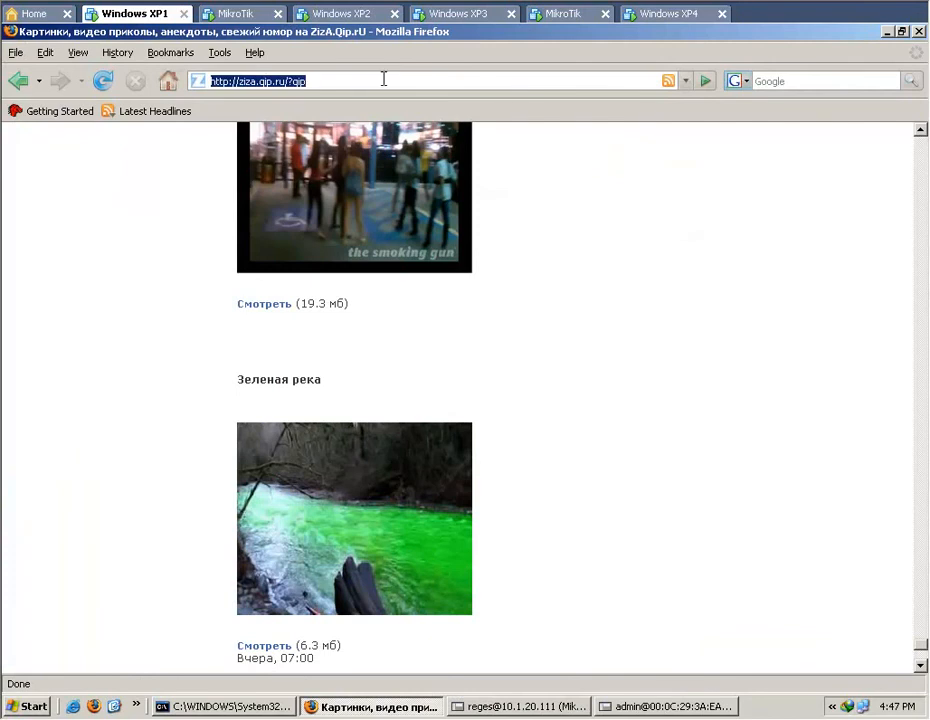
{"action": "left_click", "coordinate": [508, 708]}
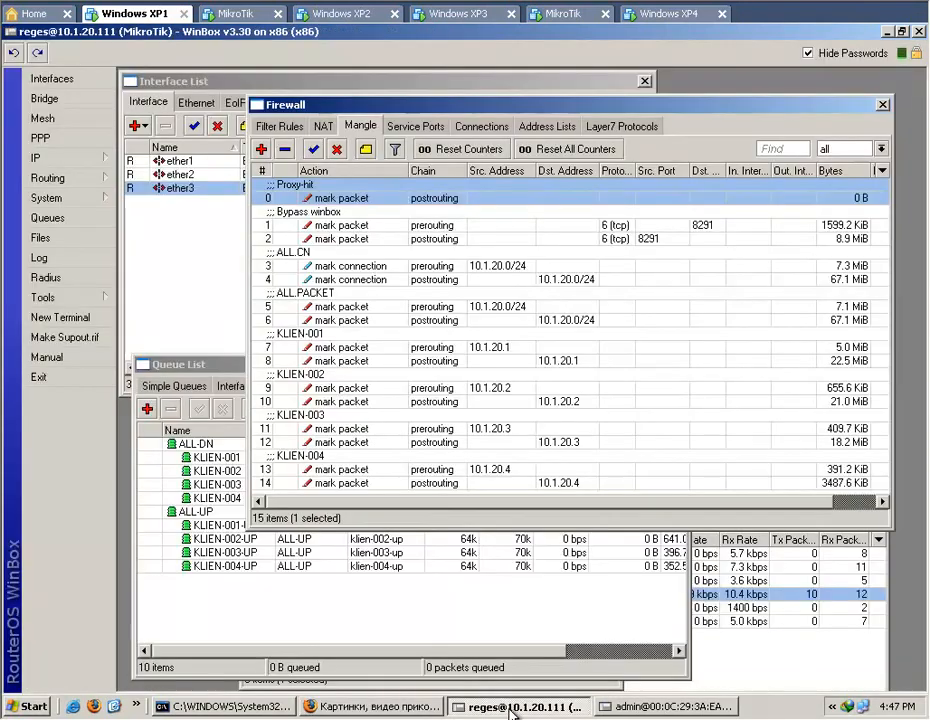
{"action": "left_click", "coordinate": [388, 633]}
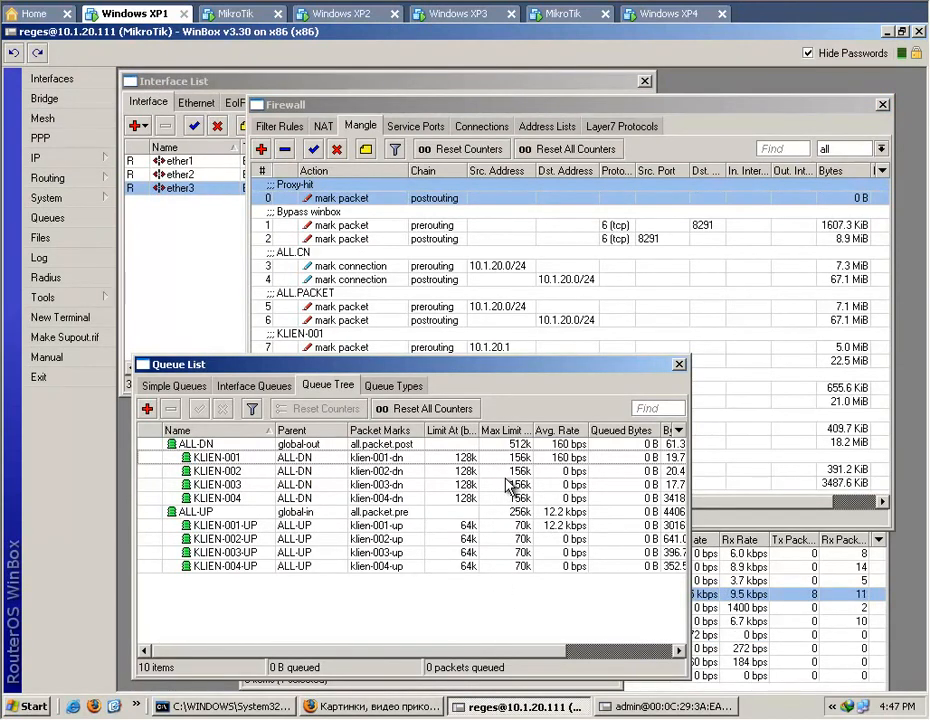
{"action": "left_click", "coordinate": [370, 706]}
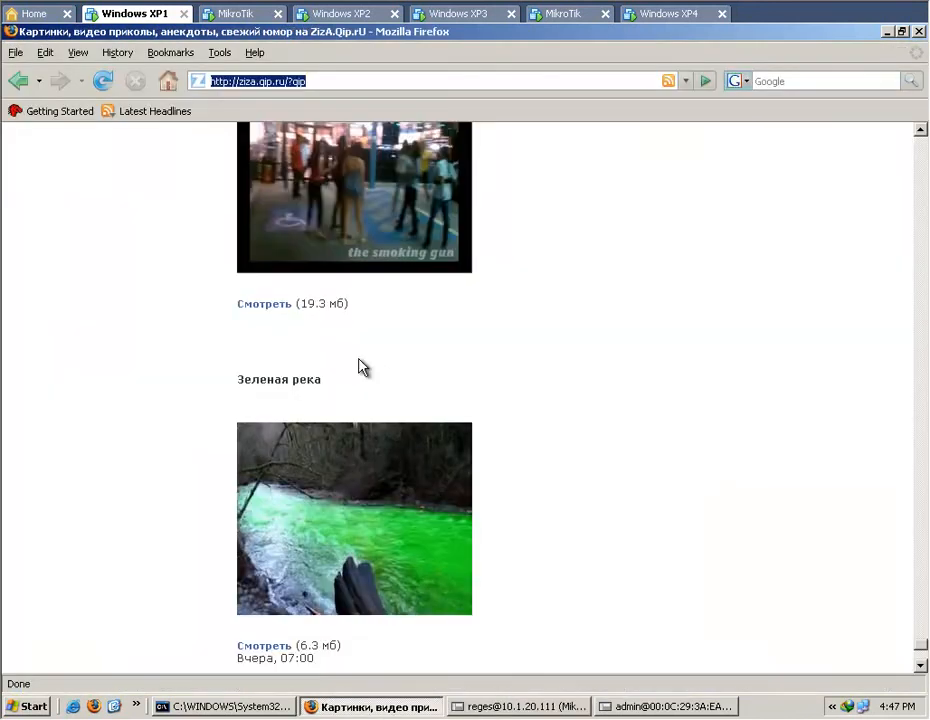
{"action": "left_click", "coordinate": [331, 14]}
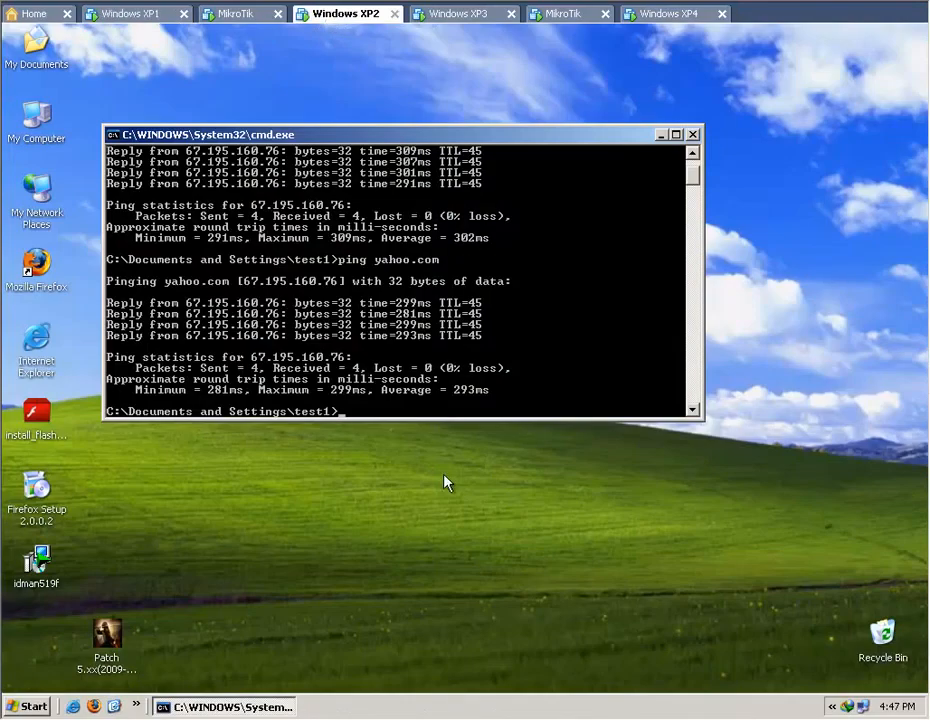
{"action": "left_click", "coordinate": [36, 265]}
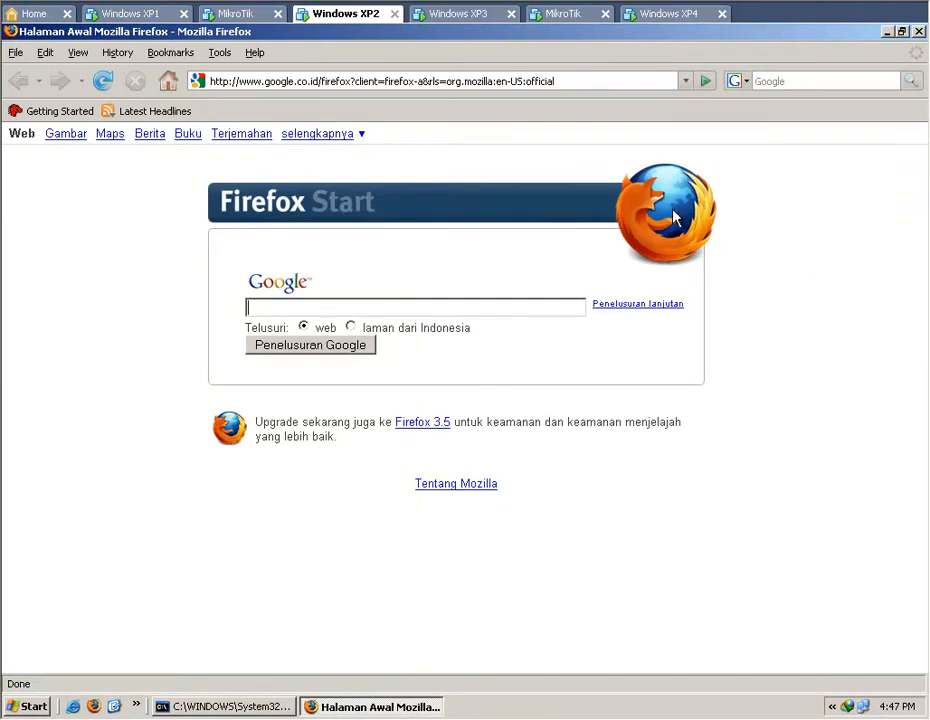
On Windows XP1, open the Proxy-hit mangle rule, review its match settings and show its traffic statistics.
{"action": "left_click", "coordinate": [128, 16]}
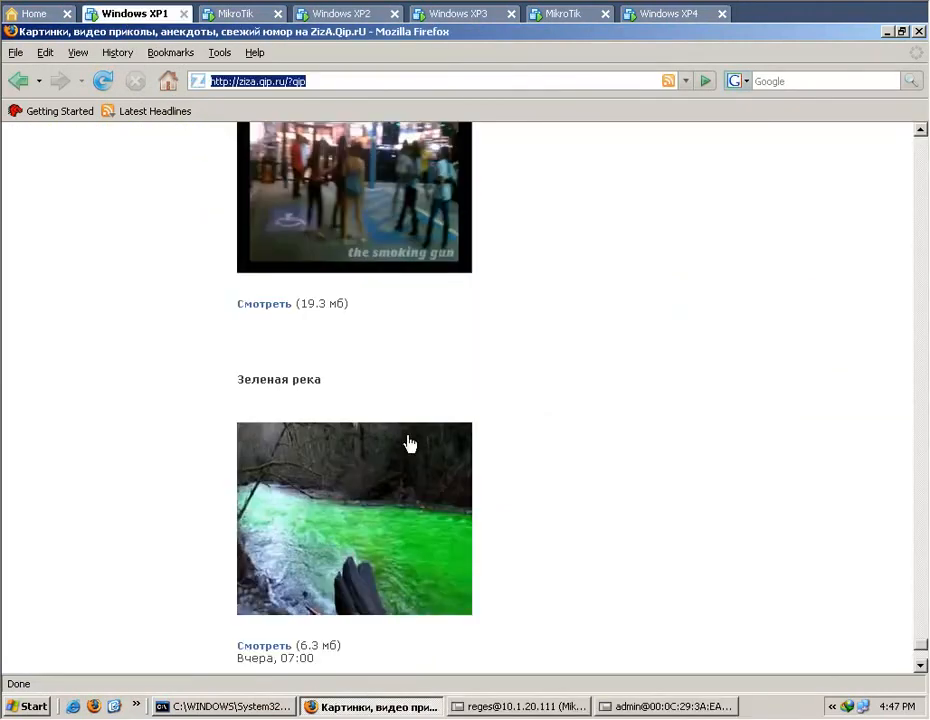
{"action": "left_click", "coordinate": [511, 706]}
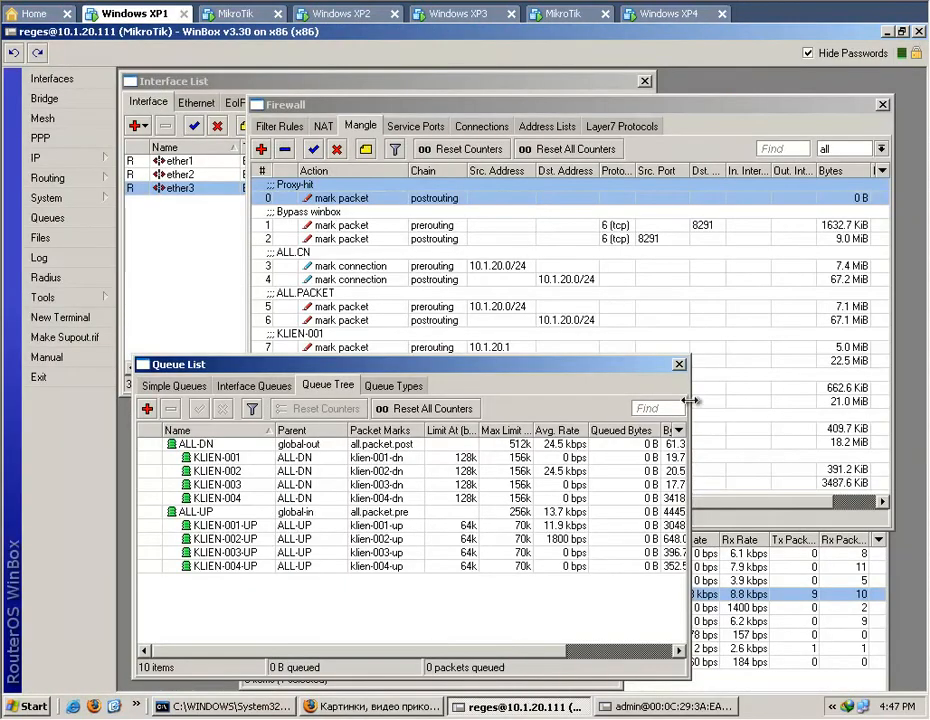
{"action": "double_click", "coordinate": [422, 205]}
{"action": "left_click", "coordinate": [421, 110]}
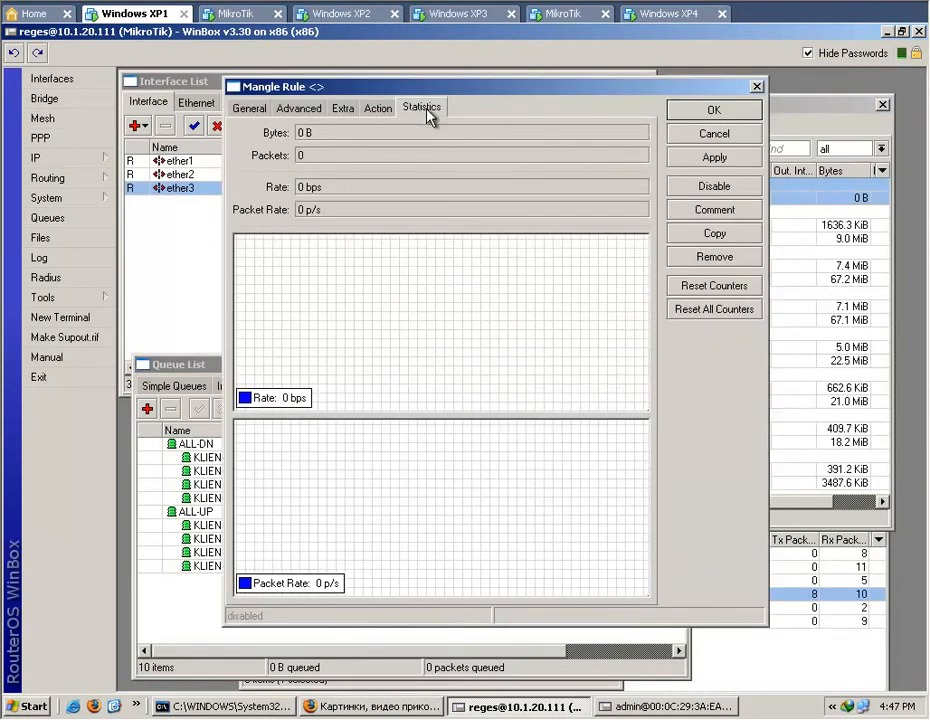
{"action": "left_click_drag", "start_coordinate": [477, 91], "coordinate": [596, 189]}
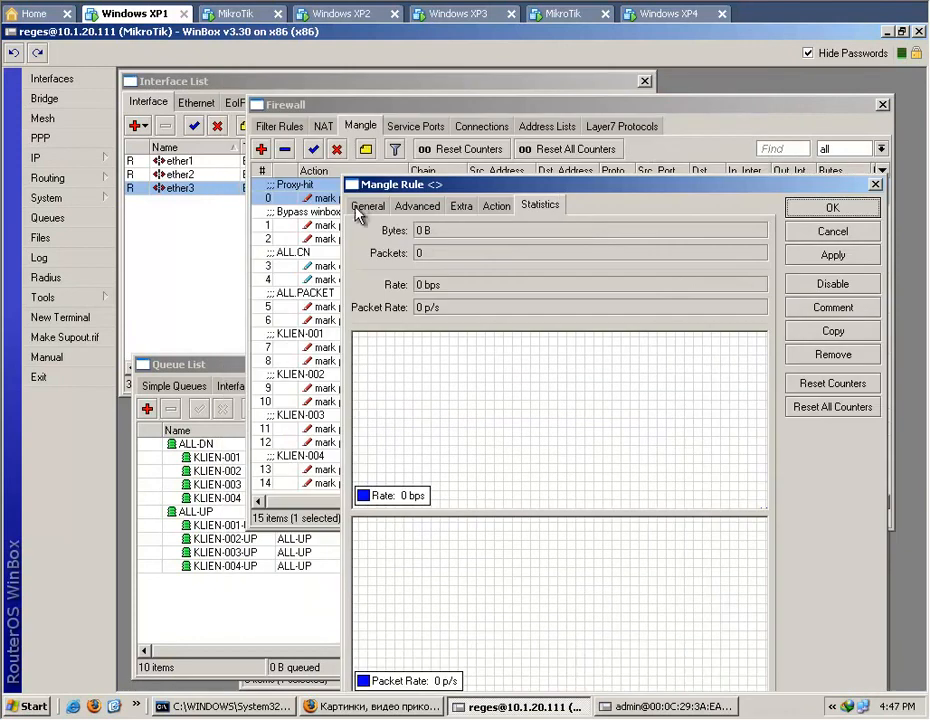
{"action": "left_click", "coordinate": [362, 205]}
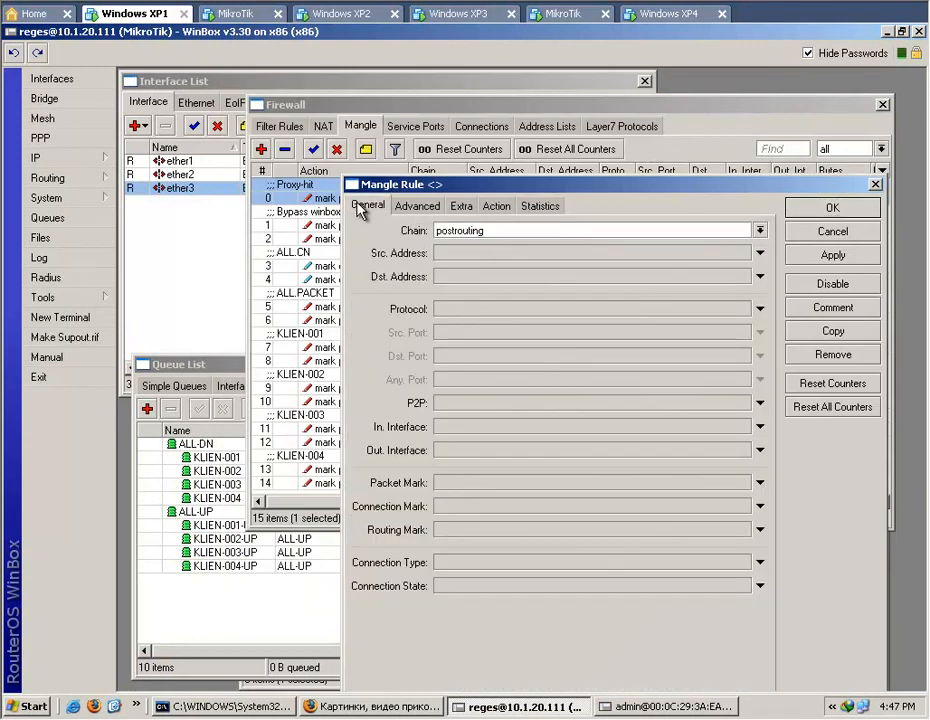
{"action": "left_click", "coordinate": [412, 206]}
{"action": "left_click", "coordinate": [540, 207]}
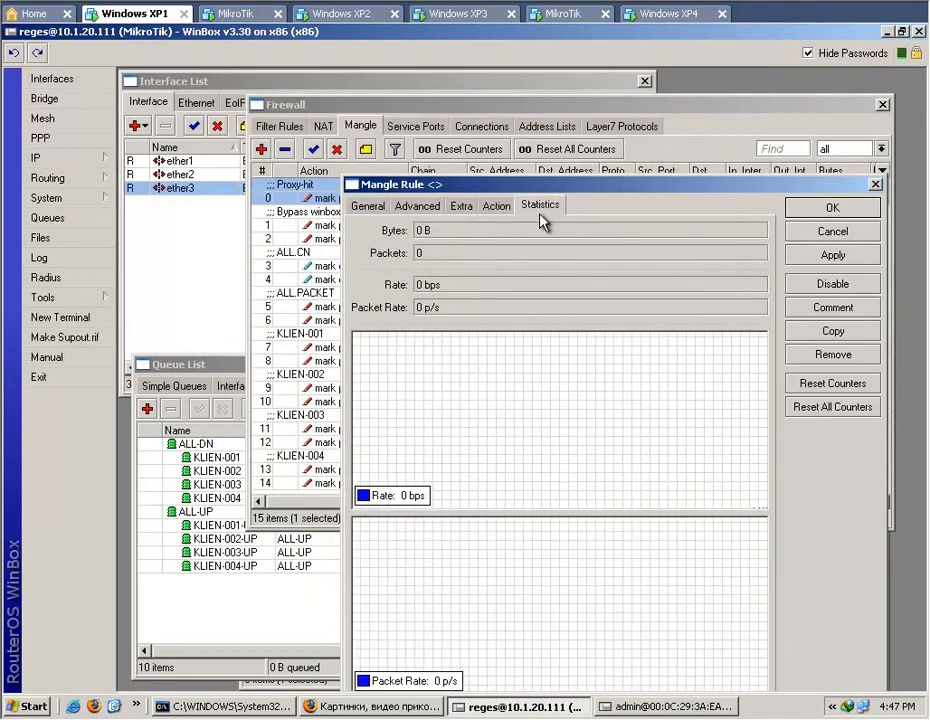
Check the Cache Hit DSCP (TOS) value in the second router's web proxy settings and return to the first router.
{"action": "left_click", "coordinate": [680, 707]}
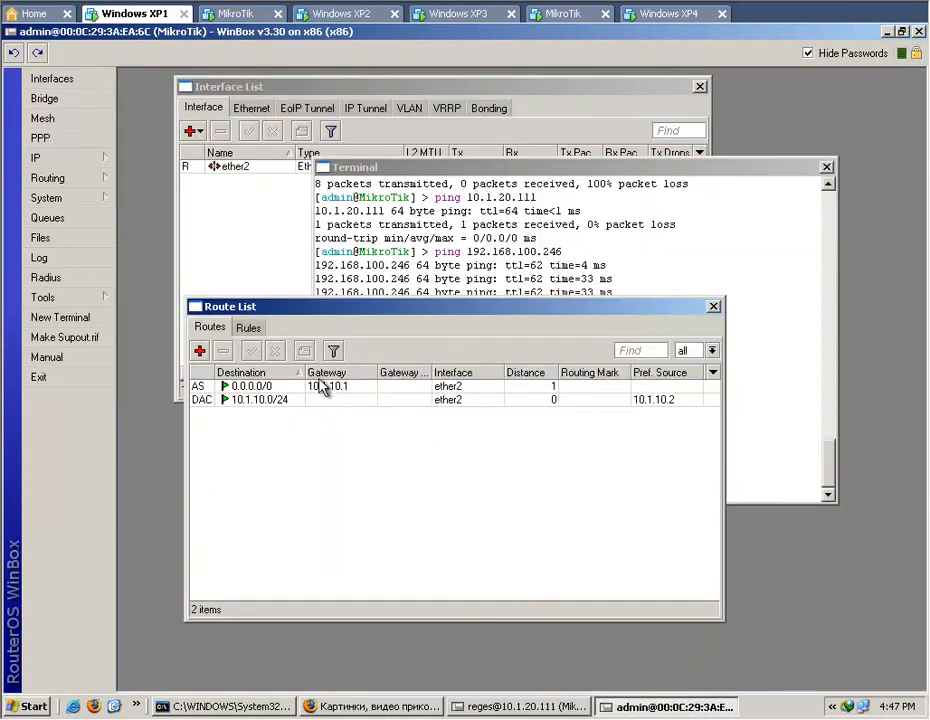
{"action": "left_click", "coordinate": [64, 167]}
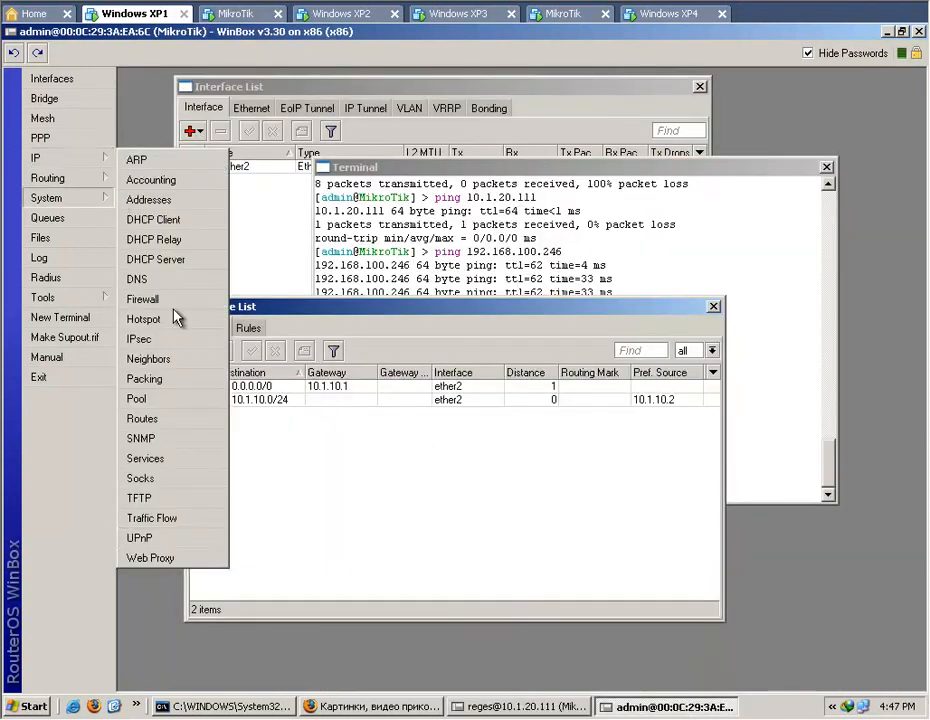
{"action": "left_click", "coordinate": [180, 554]}
{"action": "left_click", "coordinate": [238, 360]}
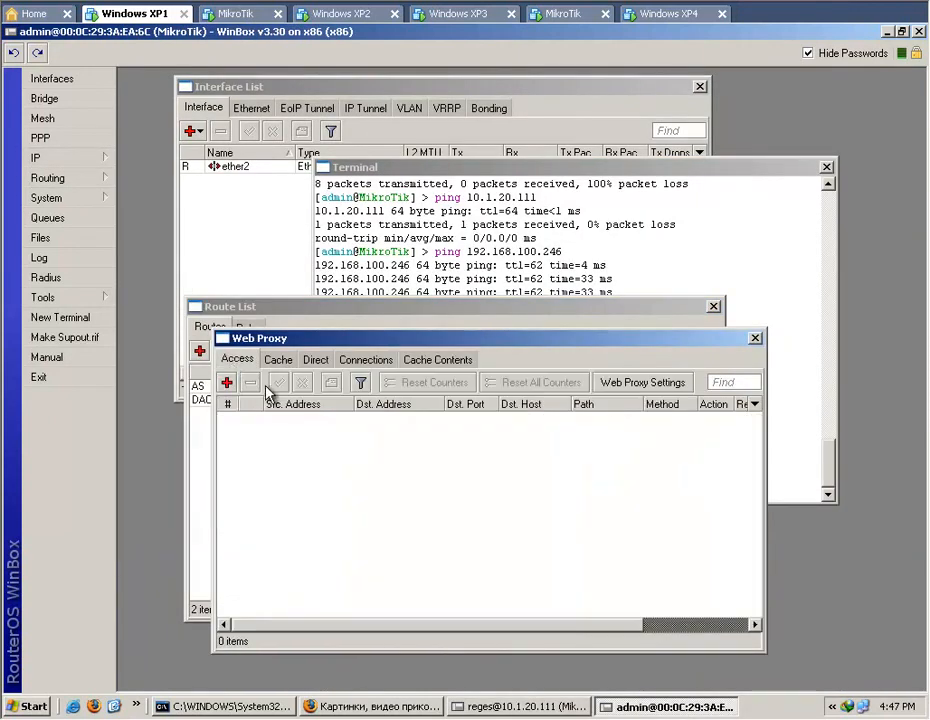
{"action": "left_click", "coordinate": [637, 385]}
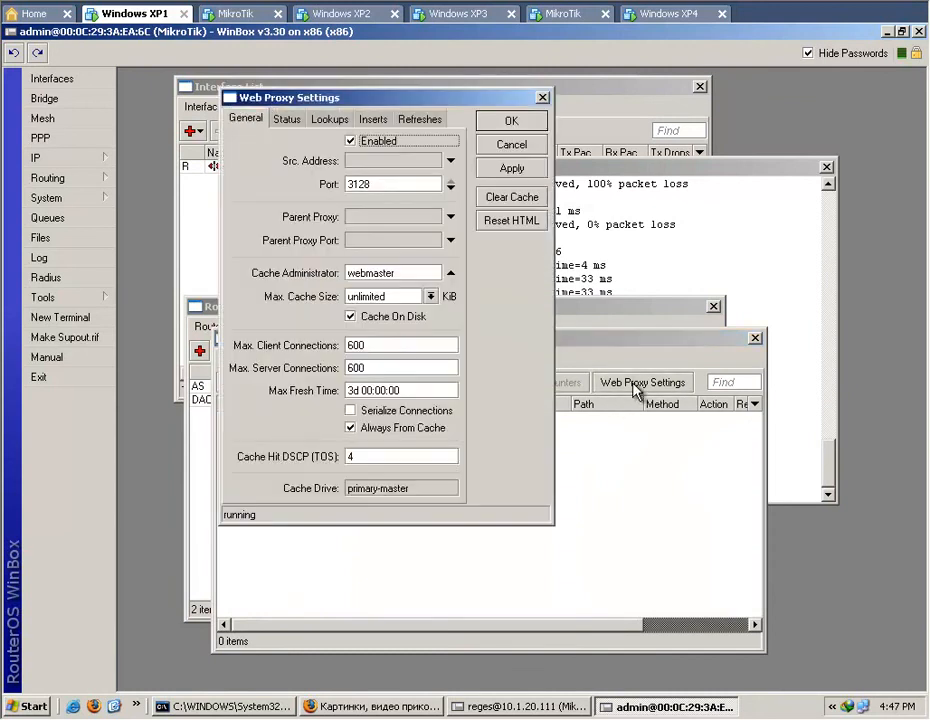
{"action": "left_click", "coordinate": [521, 146]}
{"action": "left_click", "coordinate": [884, 31]}
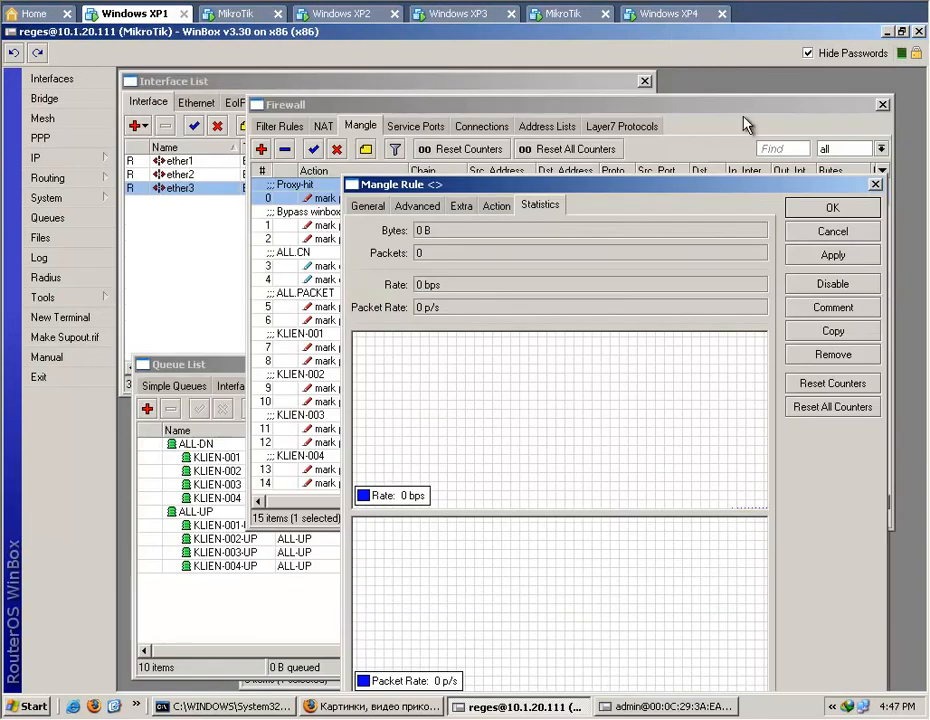
Load ziza.qip.ru/?qip on Windows XP2 and watch the Proxy-hit rule's rate and packet graphs on Windows XP1.
{"action": "left_click", "coordinate": [340, 14]}
{"action": "left_click", "coordinate": [355, 80]}
{"action": "type", "text": "zi"}
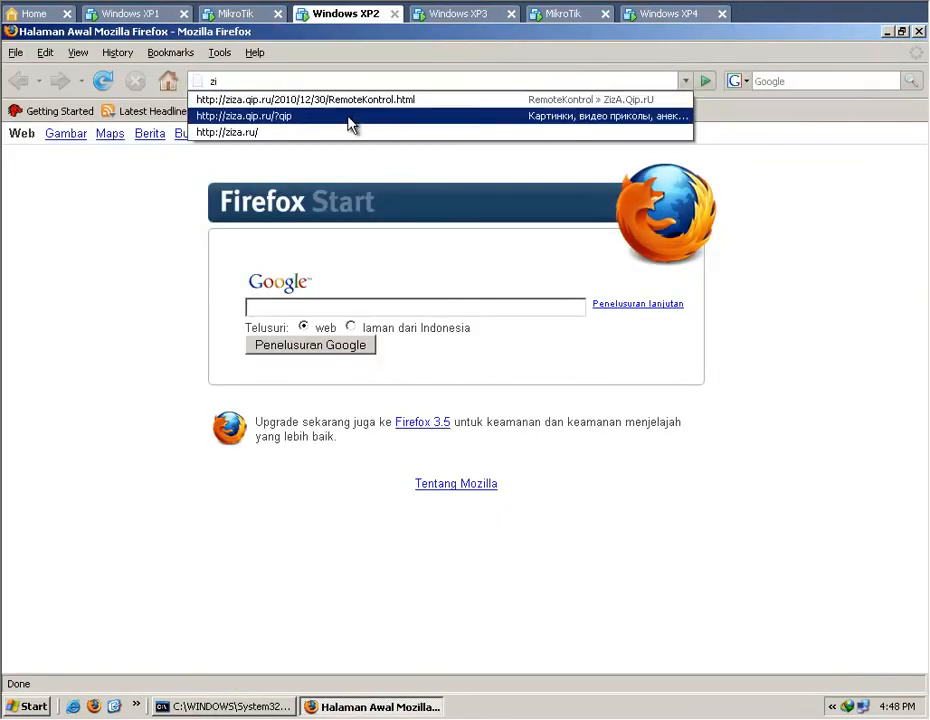
{"action": "left_click", "coordinate": [349, 119]}
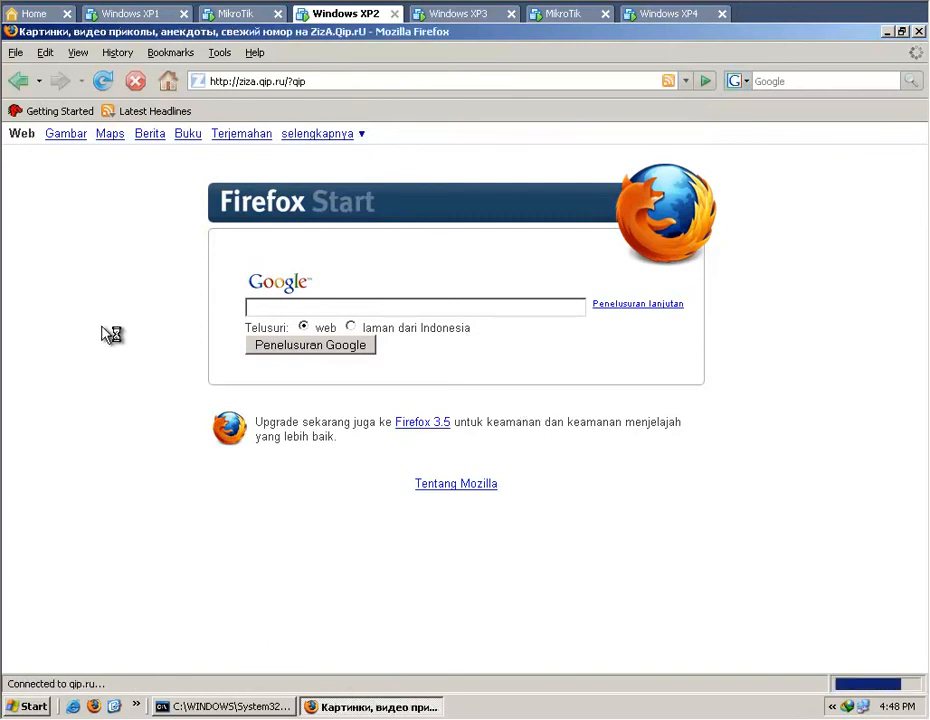
{"action": "left_click", "coordinate": [132, 16]}
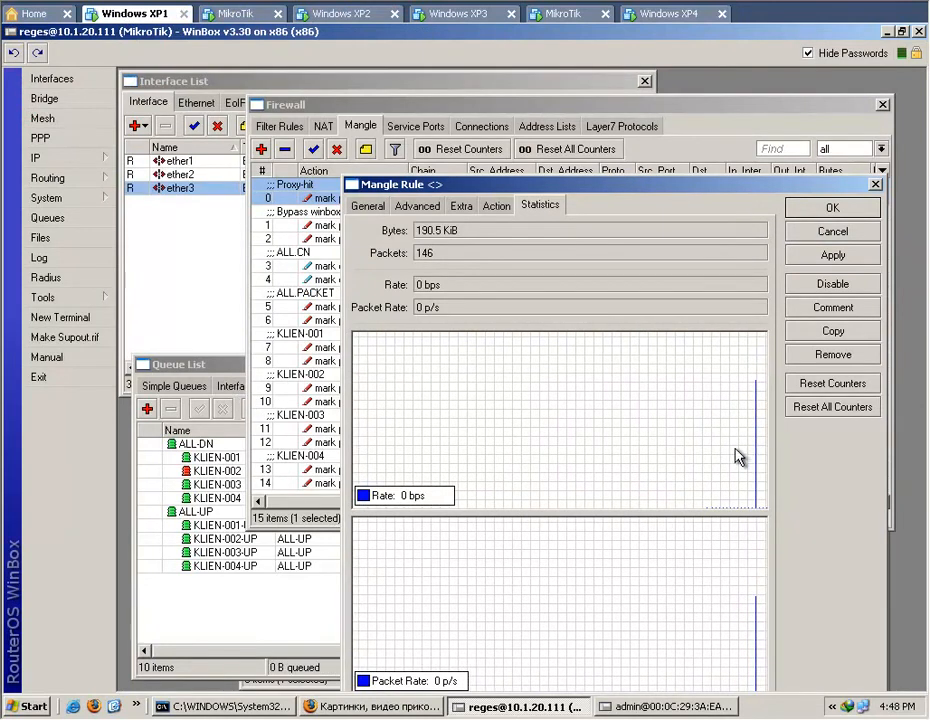
{"action": "left_click_drag", "start_coordinate": [629, 191], "coordinate": [637, 152]}
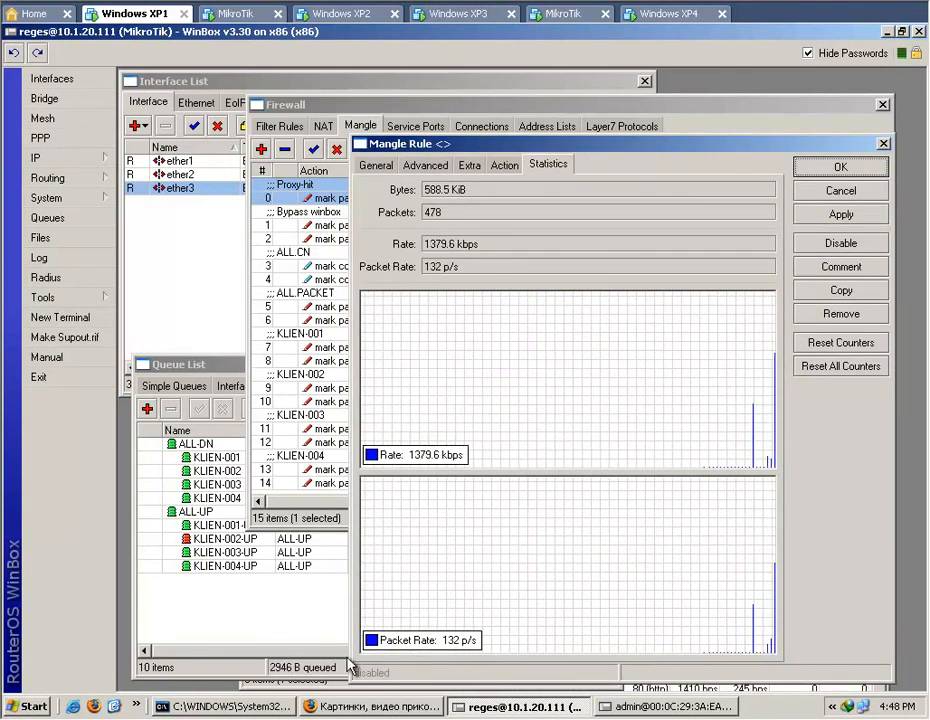
Compare the client rates in the queue tree with the Proxy-hit rule's rate and packet graphs.
{"action": "left_click", "coordinate": [290, 628]}
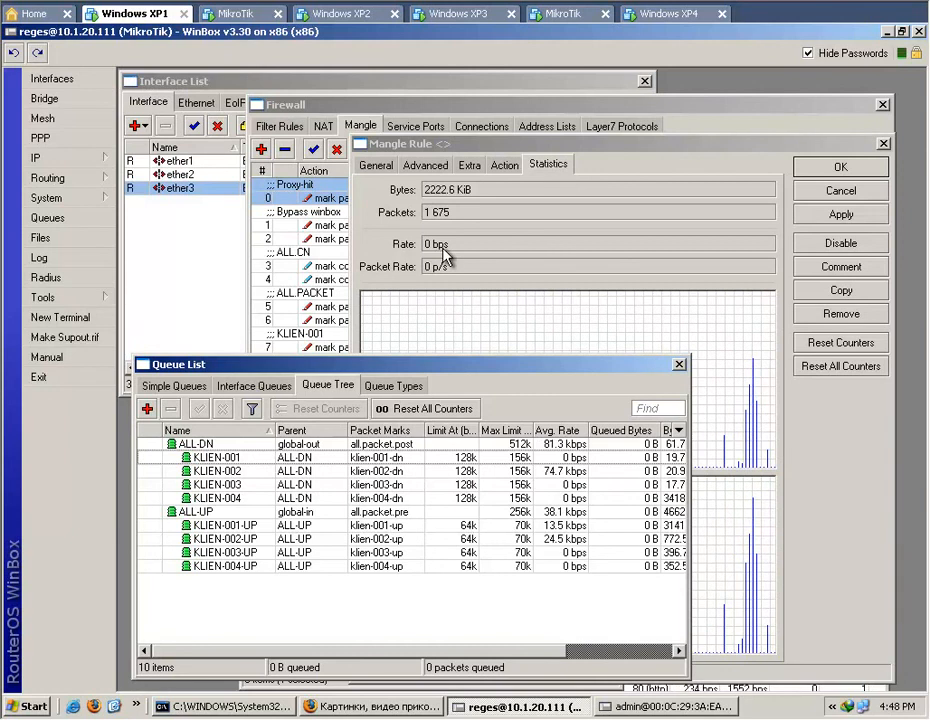
{"action": "left_click", "coordinate": [752, 336]}
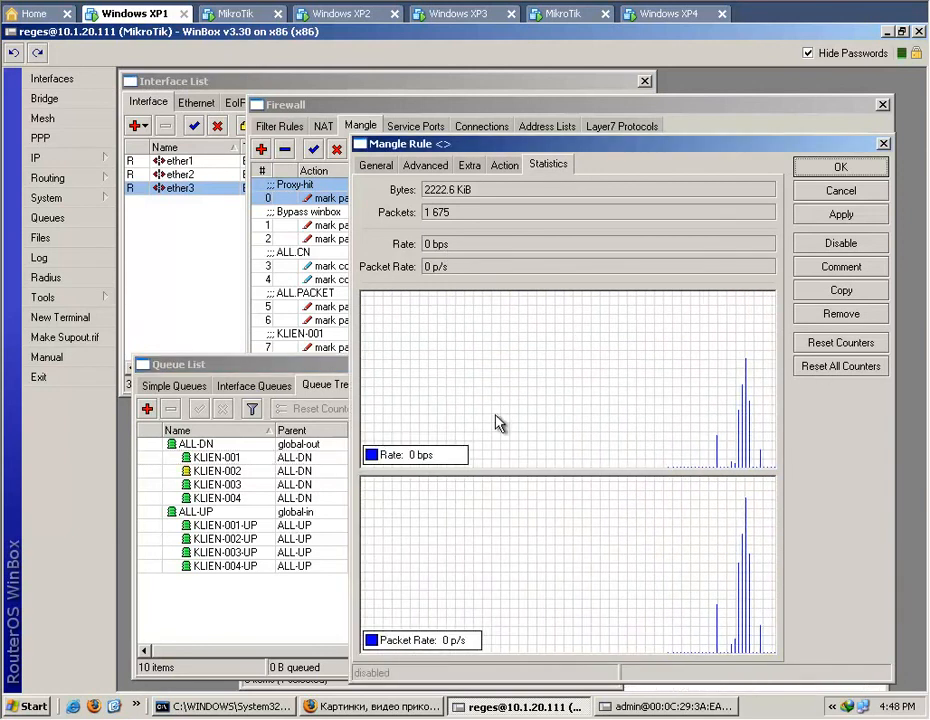
{"action": "left_click", "coordinate": [270, 639]}
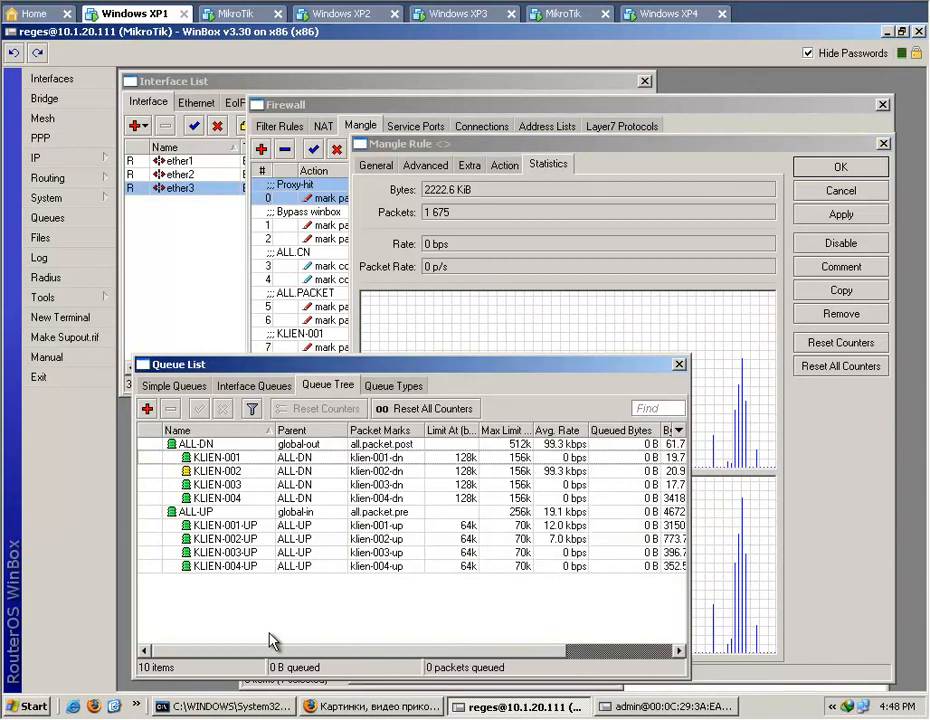
{"action": "left_click", "coordinate": [785, 447]}
On Windows XP2, browse the ziza.qip.ru page down to the green river post and open its video page.
{"action": "left_click", "coordinate": [345, 13]}
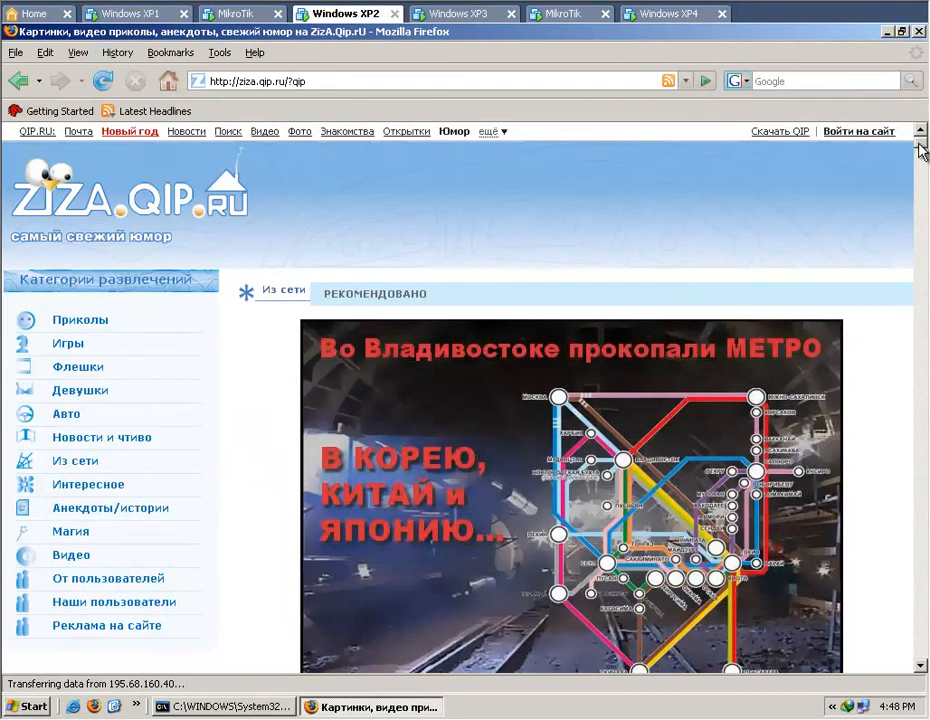
{"action": "scroll", "coordinate": [925, 150], "scroll_direction": "down", "scroll_amount": 20}
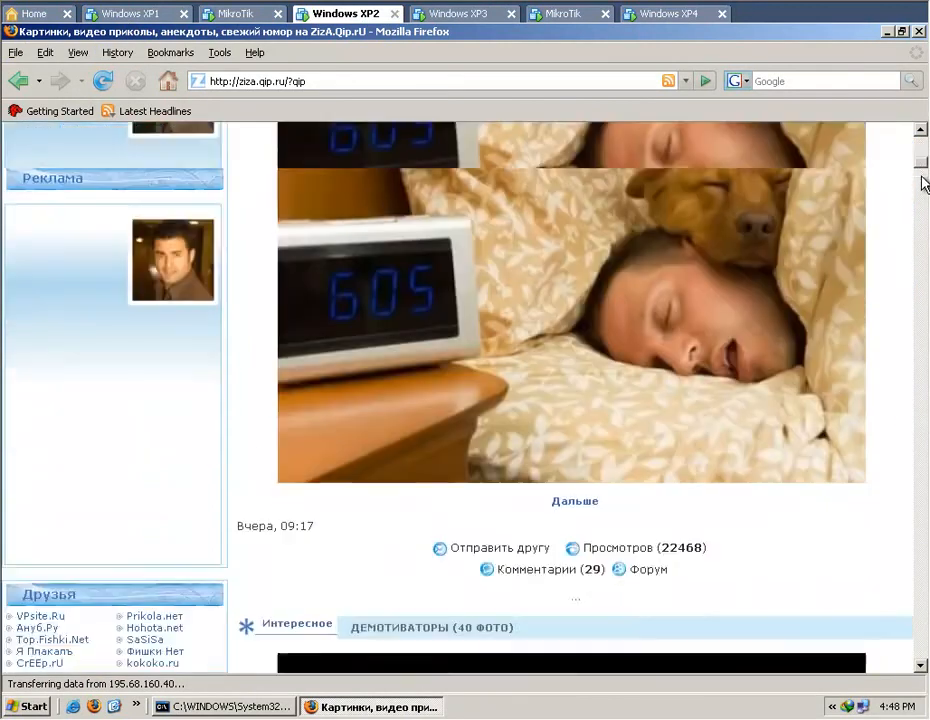
{"action": "scroll", "coordinate": [927, 392], "scroll_direction": "down", "scroll_amount": 20}
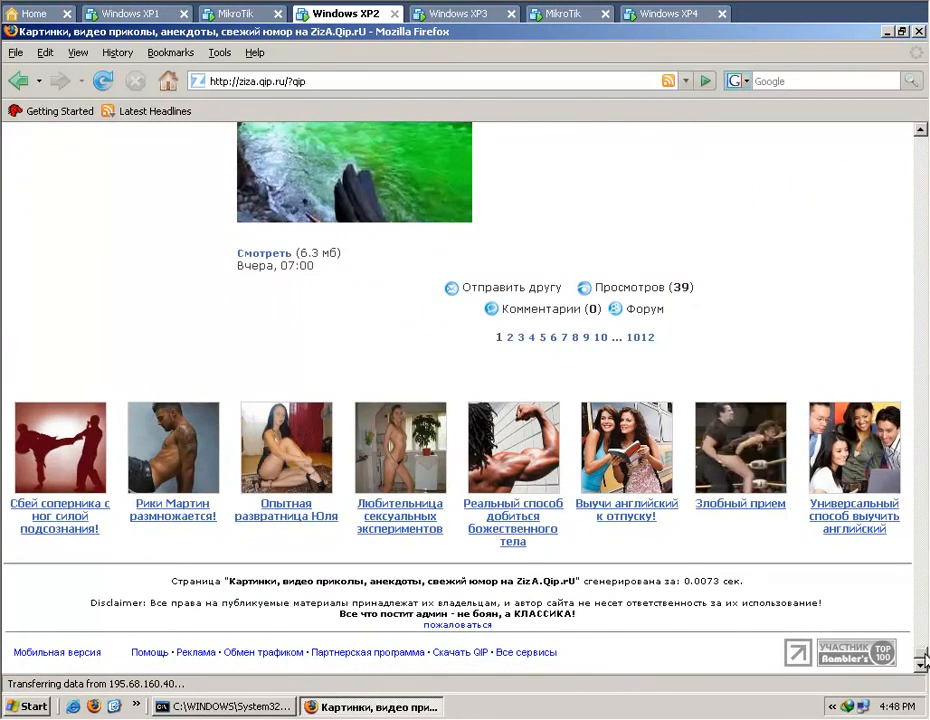
{"action": "scroll", "coordinate": [925, 660], "scroll_direction": "up", "scroll_amount": 2}
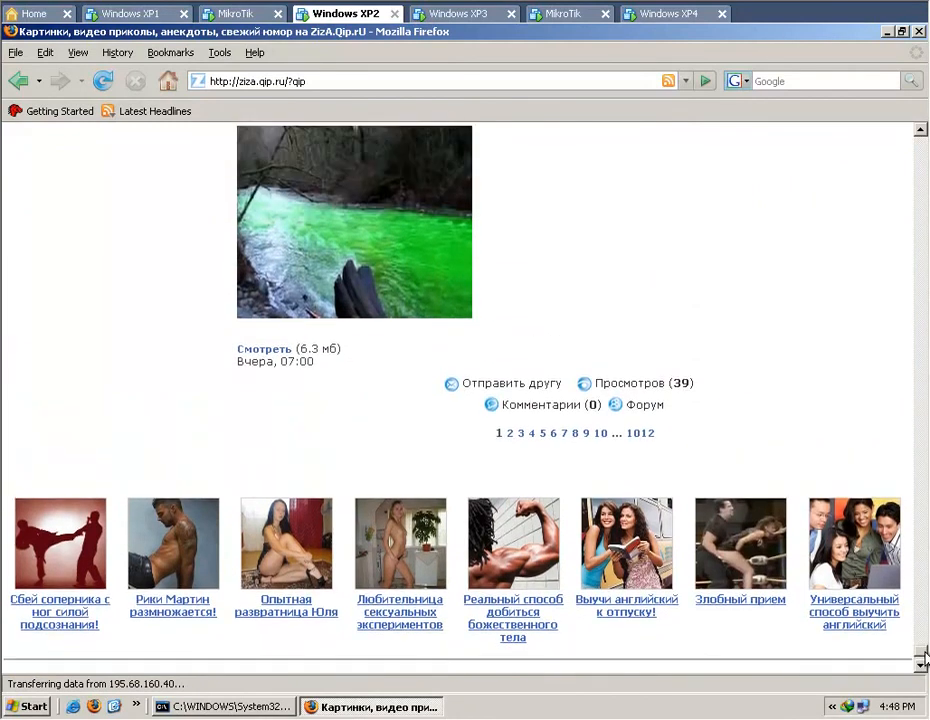
{"action": "left_click", "coordinate": [378, 245]}
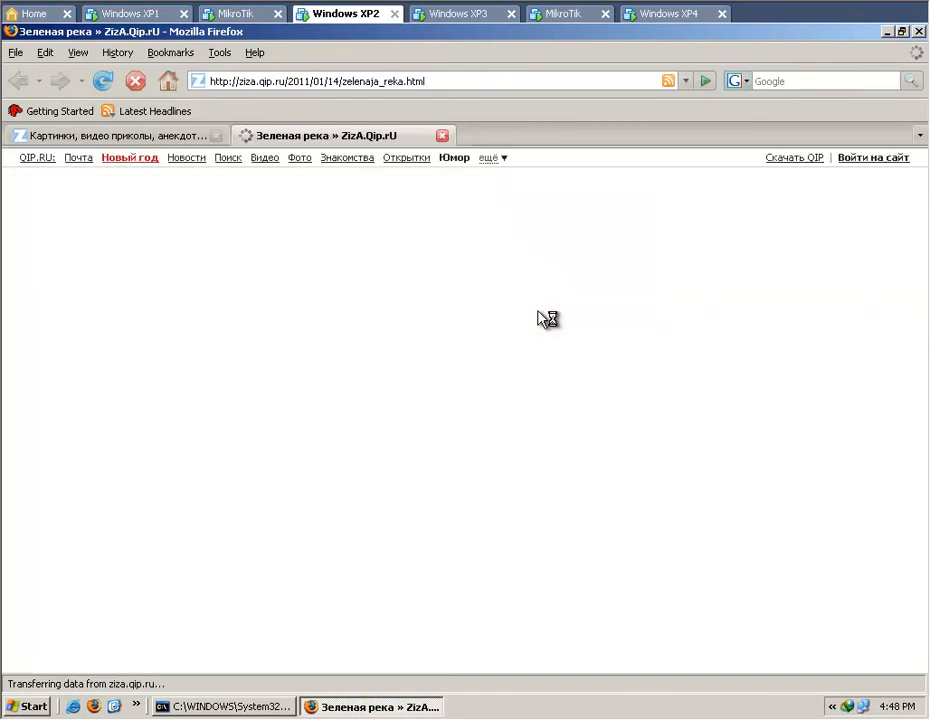
Find the video player on the zelenaja_reka.html page and start playing the green river video.
{"action": "scroll", "coordinate": [547, 318], "scroll_direction": "down", "scroll_amount": 2}
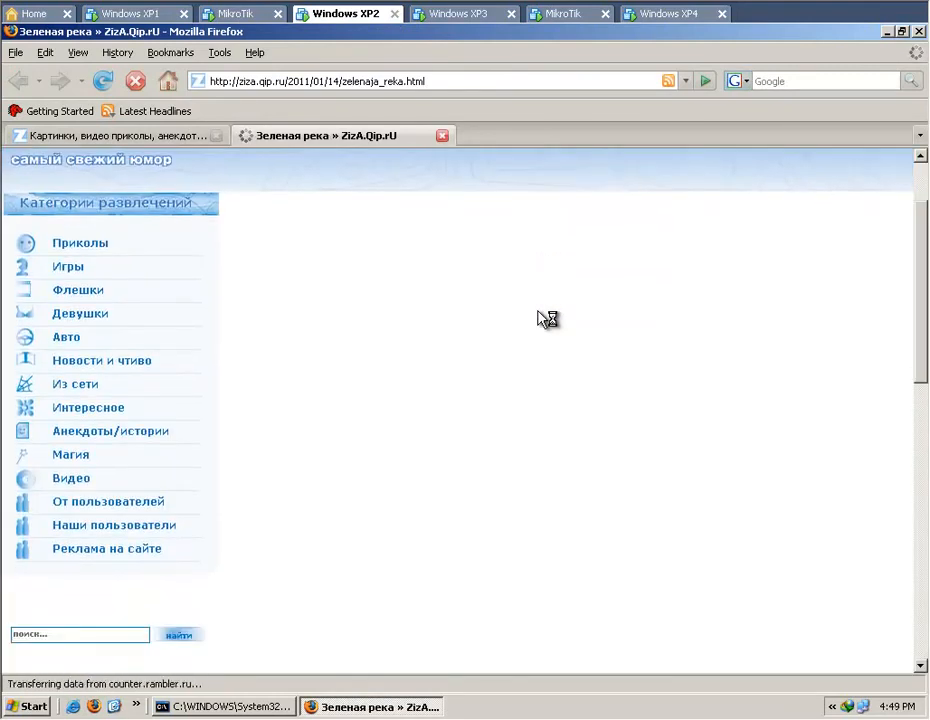
{"action": "scroll", "coordinate": [547, 318], "scroll_direction": "down", "scroll_amount": 2}
{"action": "scroll", "coordinate": [547, 318], "scroll_direction": "up", "scroll_amount": 2}
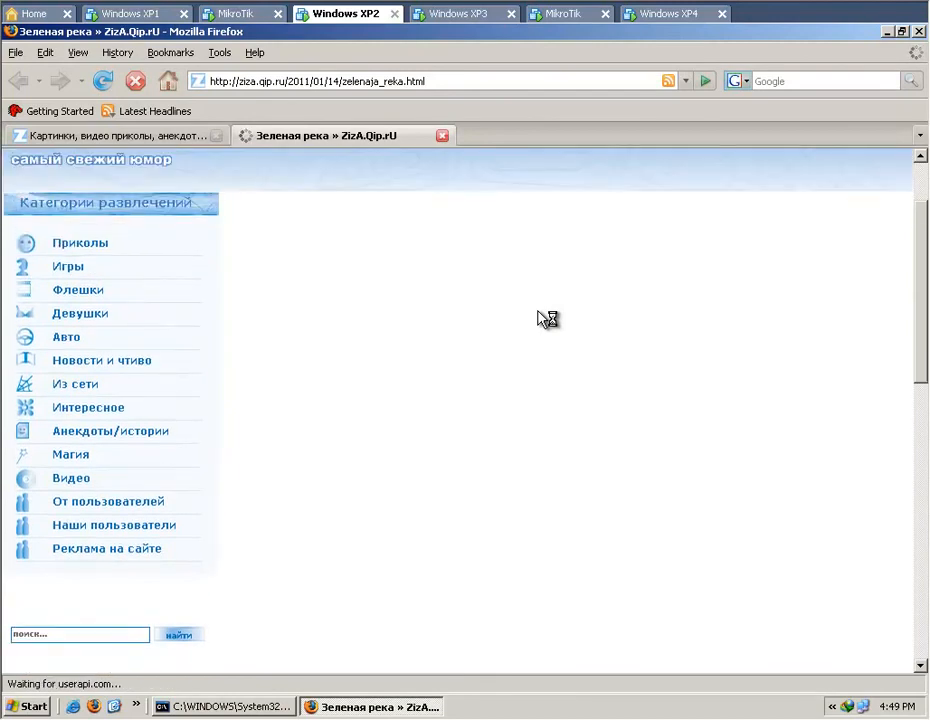
{"action": "scroll", "coordinate": [547, 318], "scroll_direction": "down", "scroll_amount": 2}
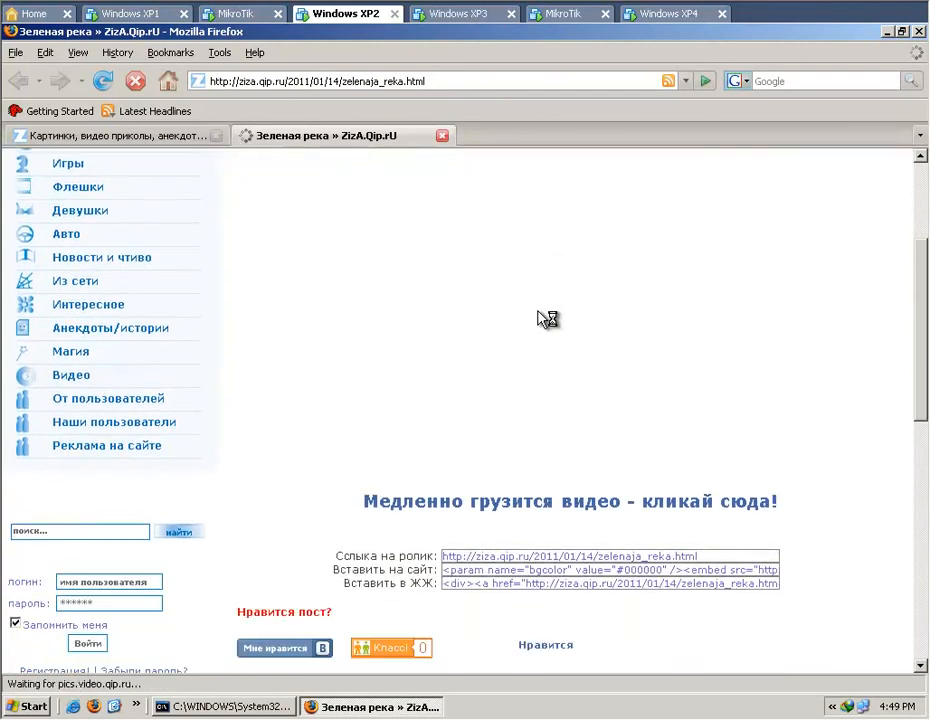
{"action": "left_click", "coordinate": [552, 500]}
{"action": "scroll", "coordinate": [547, 502], "scroll_direction": "down", "scroll_amount": 7}
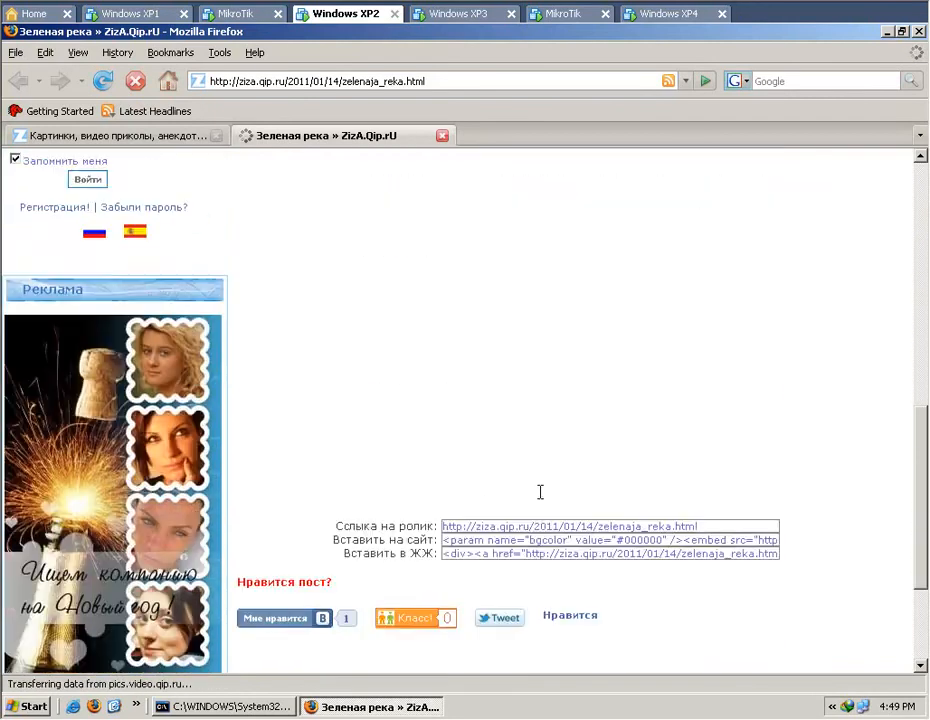
{"action": "scroll", "coordinate": [540, 493], "scroll_direction": "down", "scroll_amount": 3}
{"action": "scroll", "coordinate": [540, 490], "scroll_direction": "up", "scroll_amount": 3}
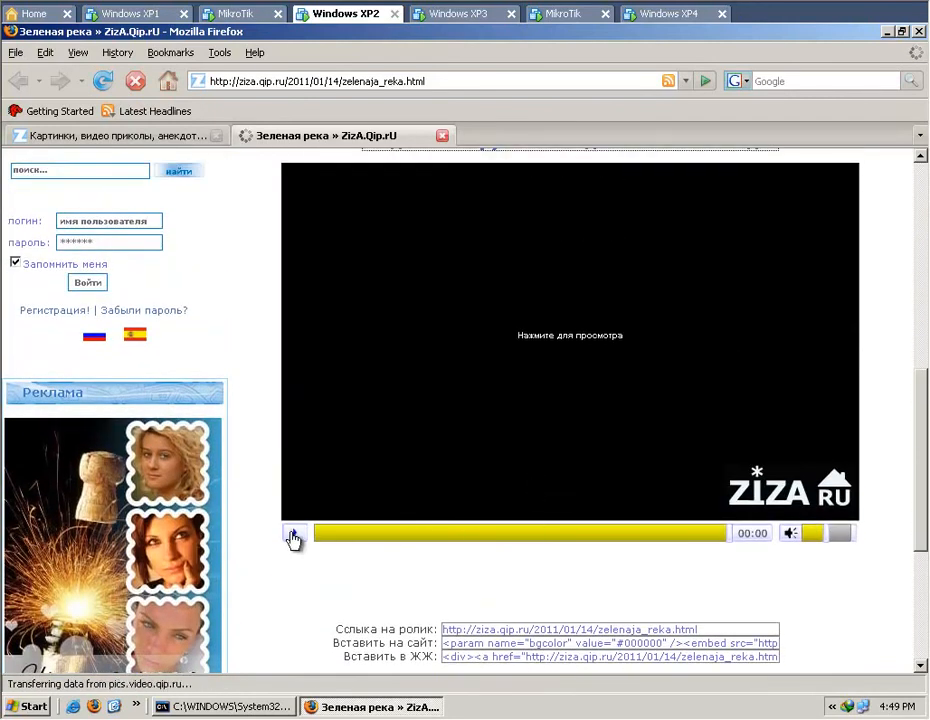
{"action": "left_click", "coordinate": [296, 534]}
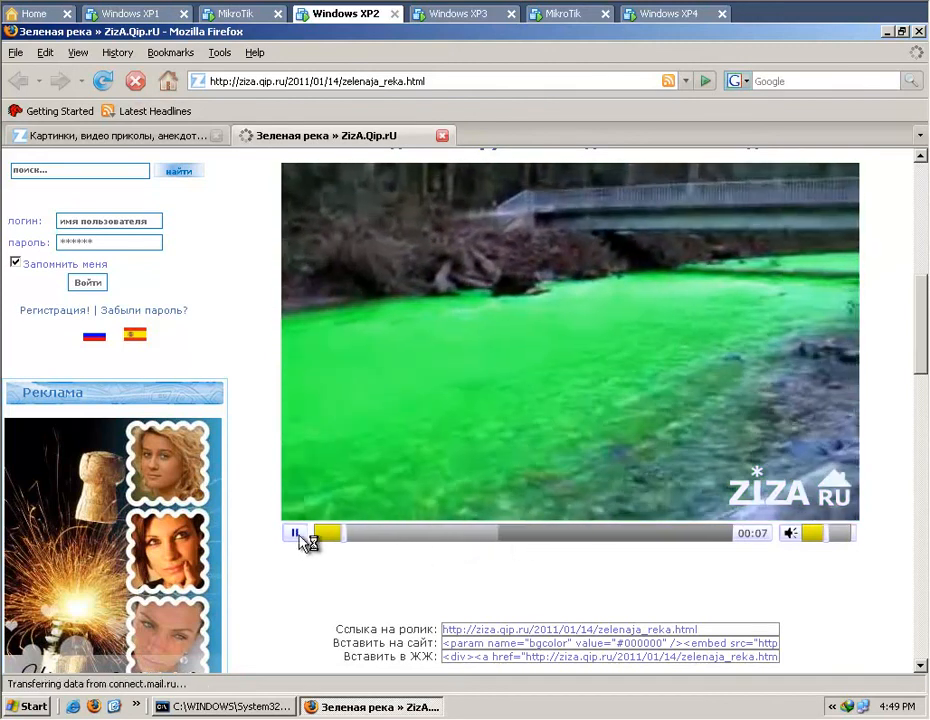
Check the Proxy-hit rule's statistics on Windows XP1 while the video plays, and return to the video page on Windows XP2.
{"action": "left_click", "coordinate": [128, 14]}
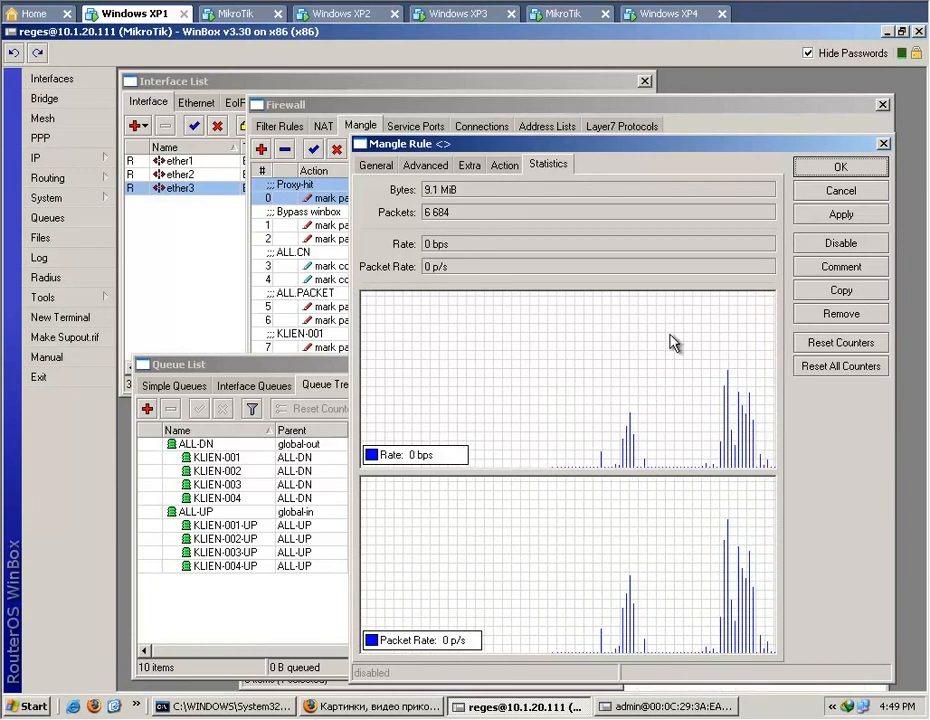
{"action": "left_click", "coordinate": [662, 15]}
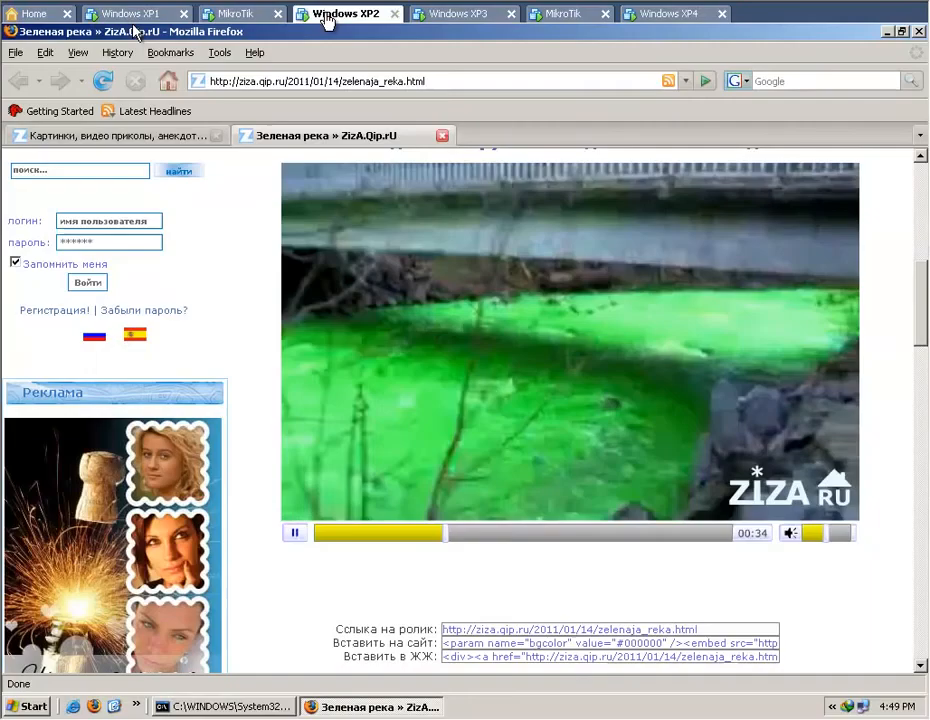
{"action": "left_click", "coordinate": [330, 15]}
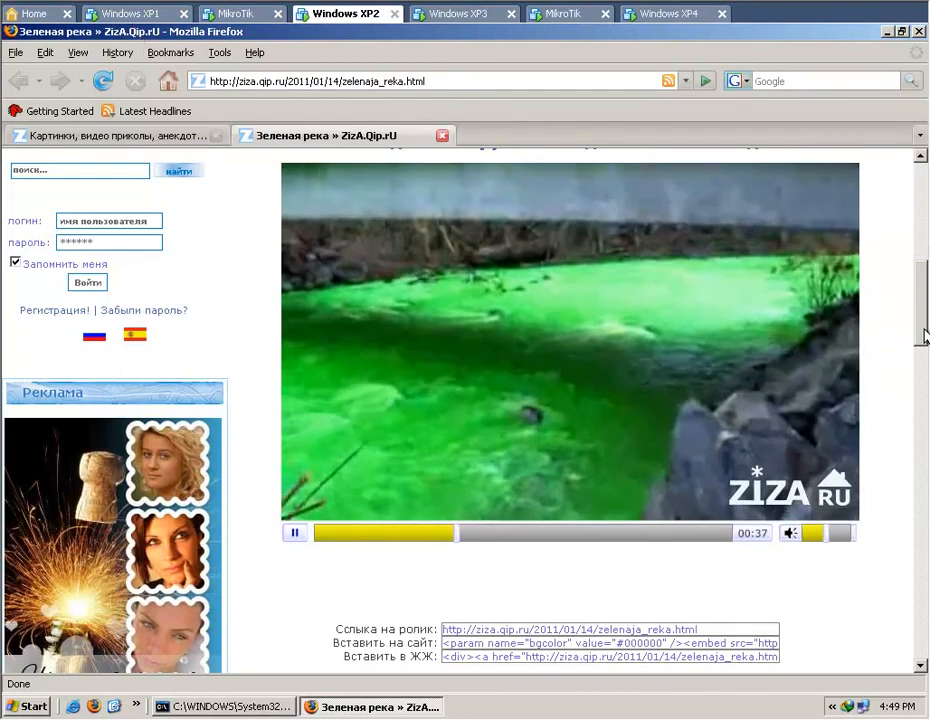
{"action": "scroll", "coordinate": [926, 310], "scroll_direction": "up", "scroll_amount": 2}
{"action": "mouse_move", "coordinate": [925, 300]}
{"action": "left_mouse_down"}
{"action": "mouse_move", "coordinate": [924, 308]}
{"action": "mouse_move", "coordinate": [921, 295]}
{"action": "left_mouse_up"}
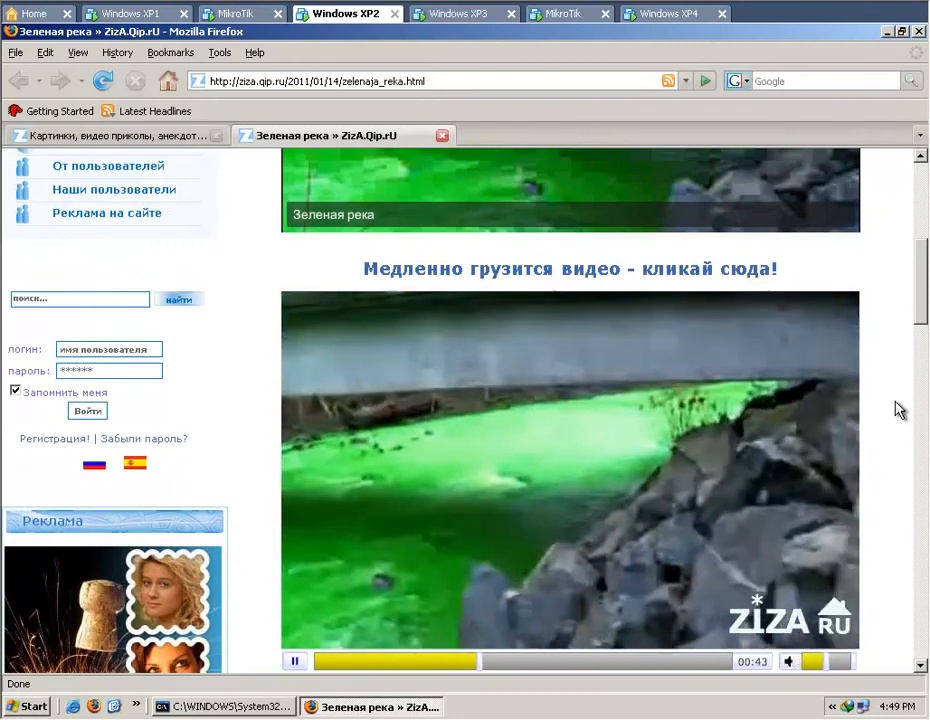
{"action": "left_click_drag", "start_coordinate": [923, 274], "coordinate": [923, 281]}
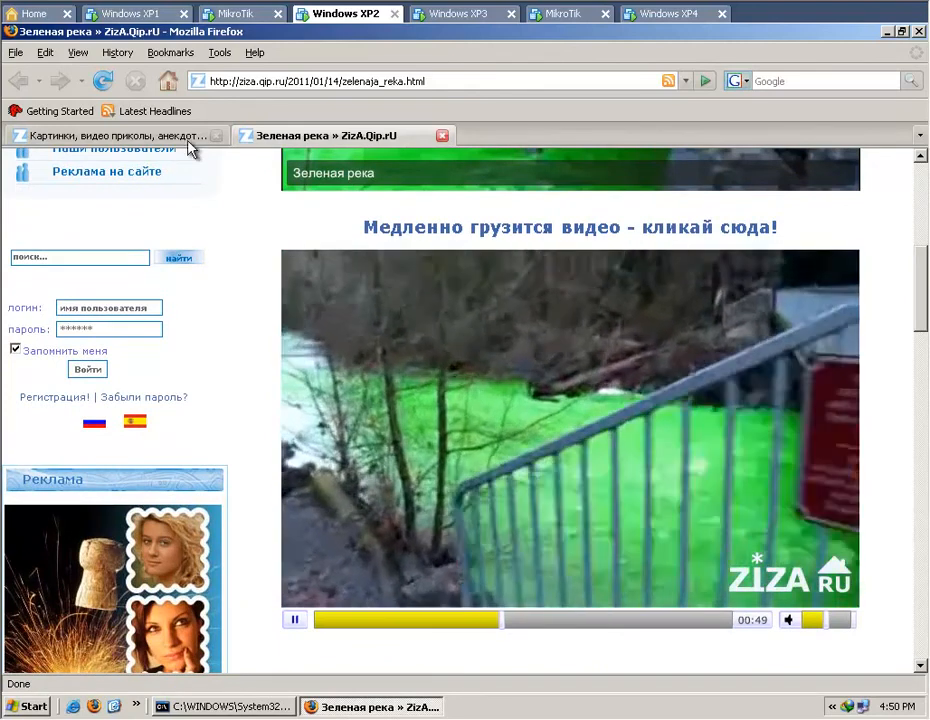
Load laymark.com in Firefox's first tab on Windows XP2 and look through its monkey emoticon sets as they load.
{"action": "left_click", "coordinate": [154, 141]}
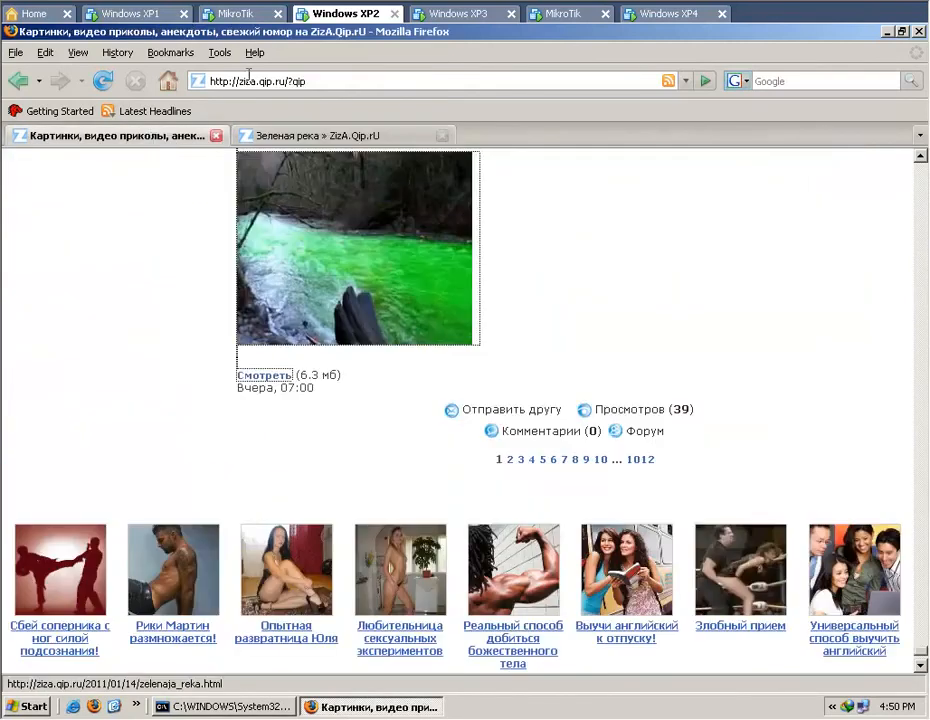
{"action": "left_click", "coordinate": [254, 84]}
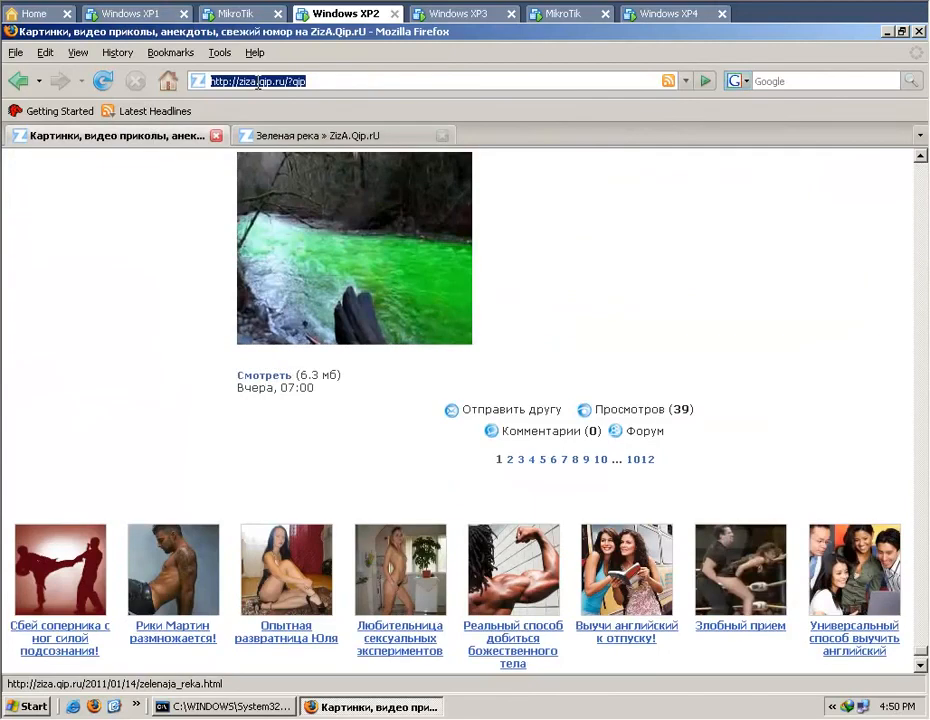
{"action": "type", "text": "laymark.com/"}
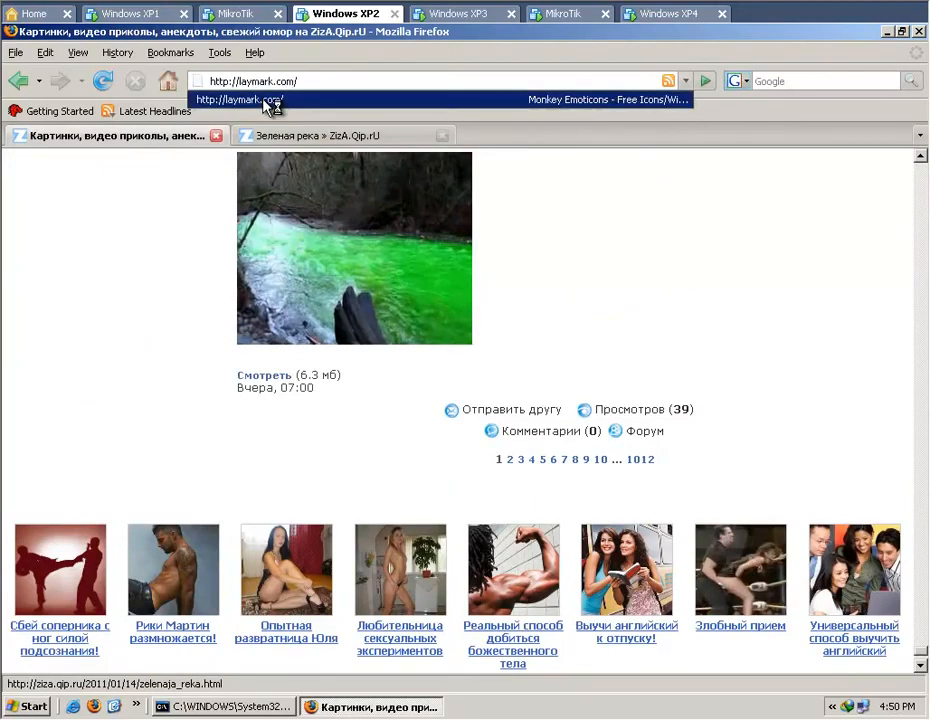
{"action": "left_click", "coordinate": [264, 100]}
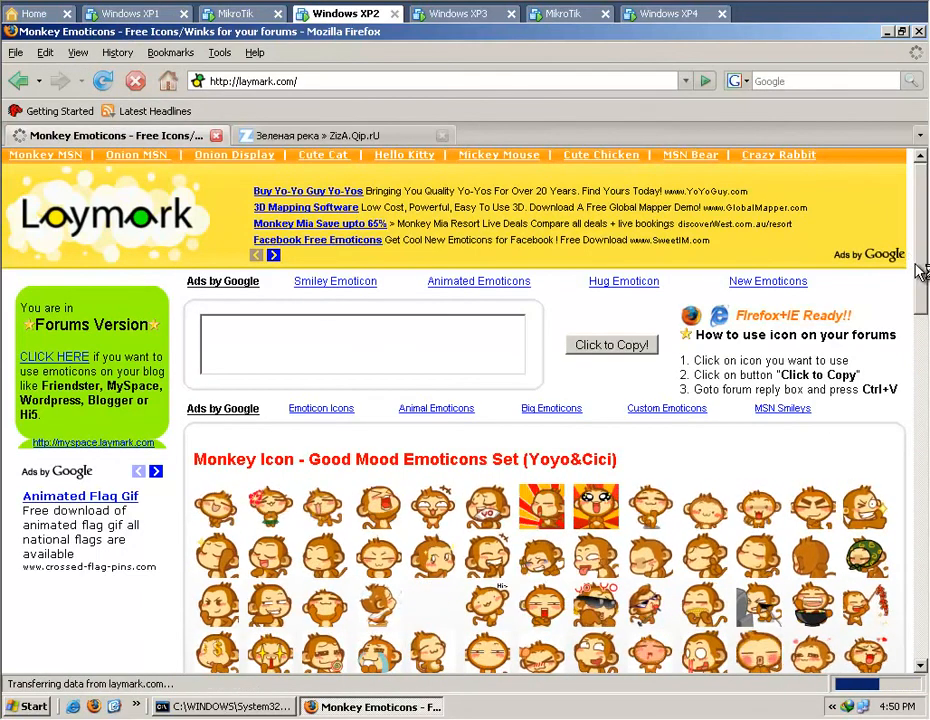
{"action": "left_click_drag", "start_coordinate": [921, 272], "coordinate": [924, 455]}
{"action": "scroll", "coordinate": [527, 497], "scroll_direction": "down", "scroll_amount": 2}
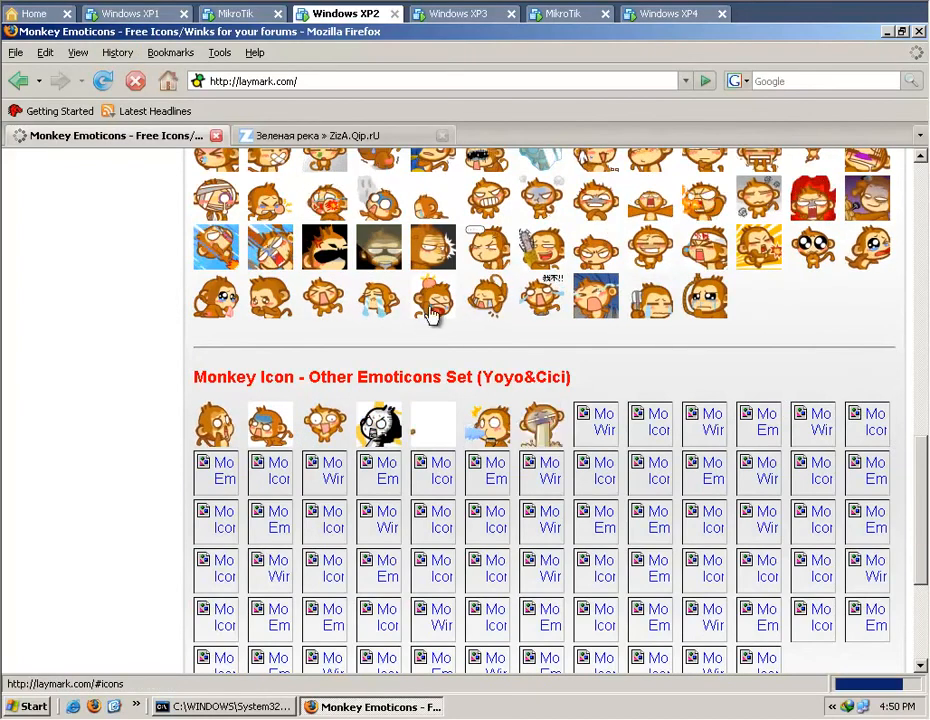
On Windows XP1, compare the Proxy-hit rule's graphs with the KLIEN-002 queue's rate while laymark.com loads.
{"action": "left_click", "coordinate": [128, 17]}
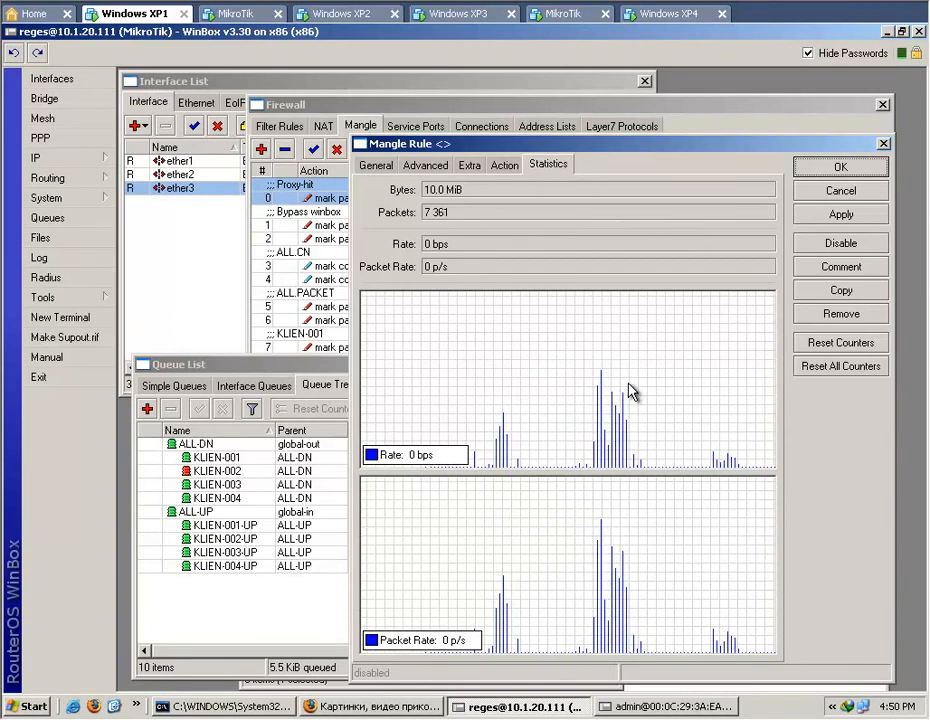
{"action": "left_click", "coordinate": [258, 622]}
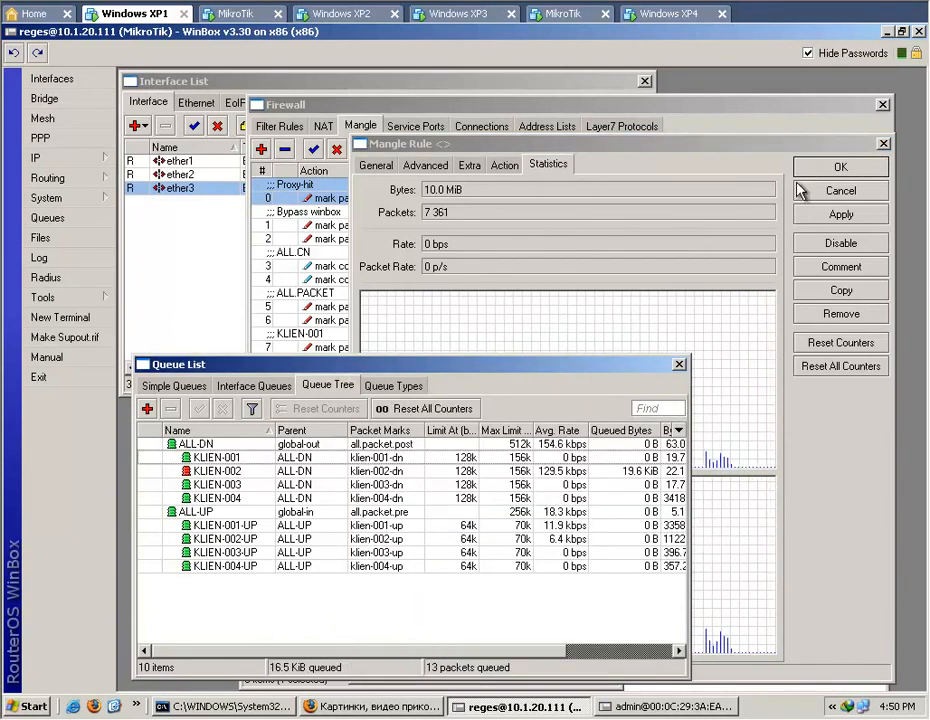
{"action": "left_click", "coordinate": [767, 153]}
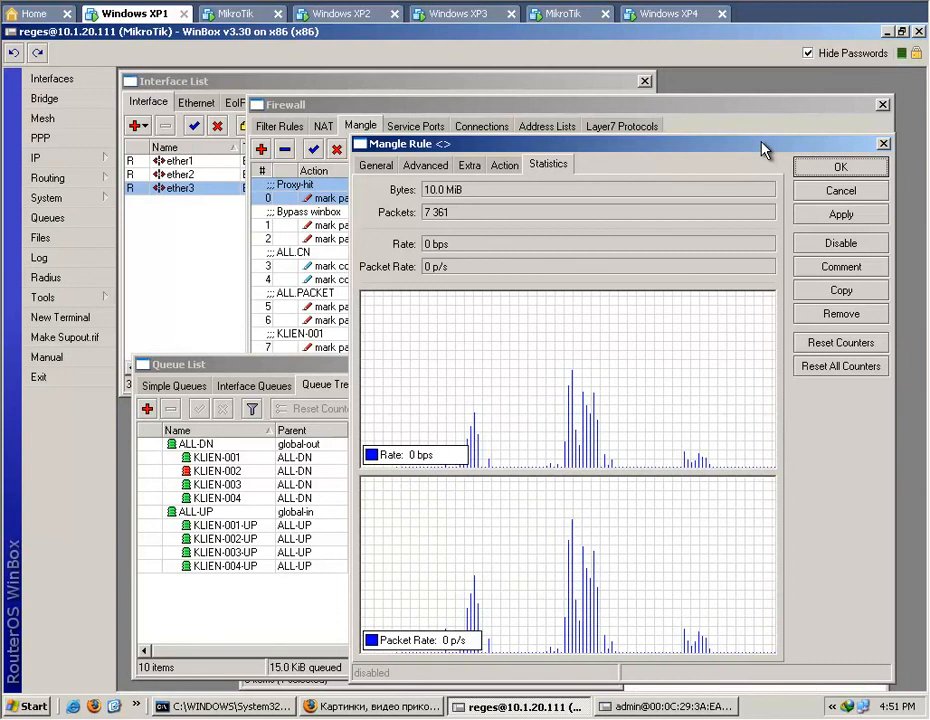
{"action": "left_click", "coordinate": [300, 623]}
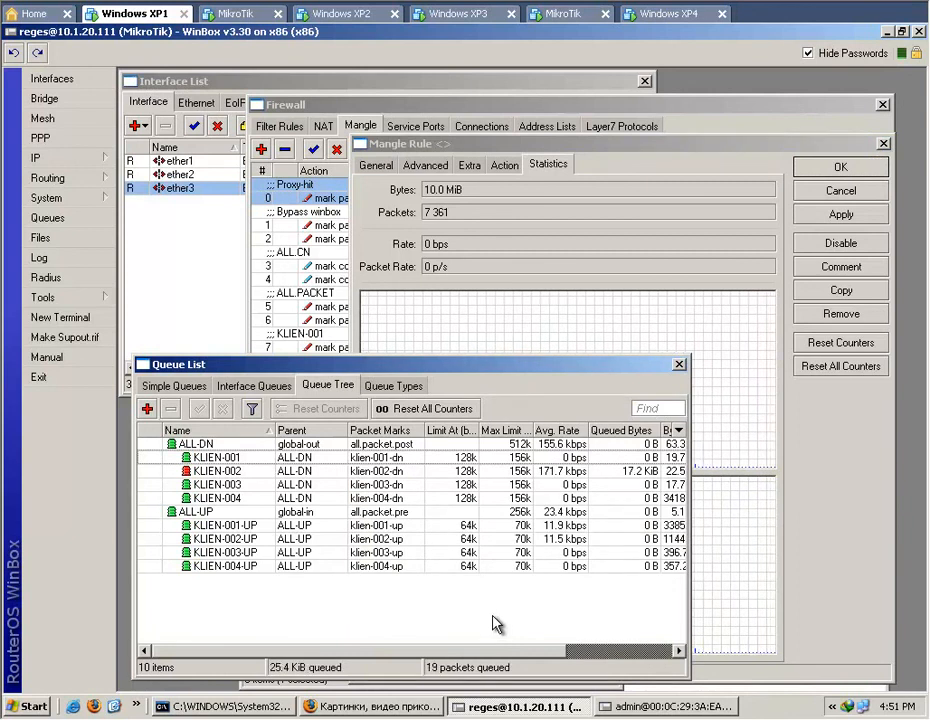
Bring the firewall's mangle list to the front, lengthen its window by about 80 pixels and clear the rule selection.
{"action": "left_click", "coordinate": [755, 117]}
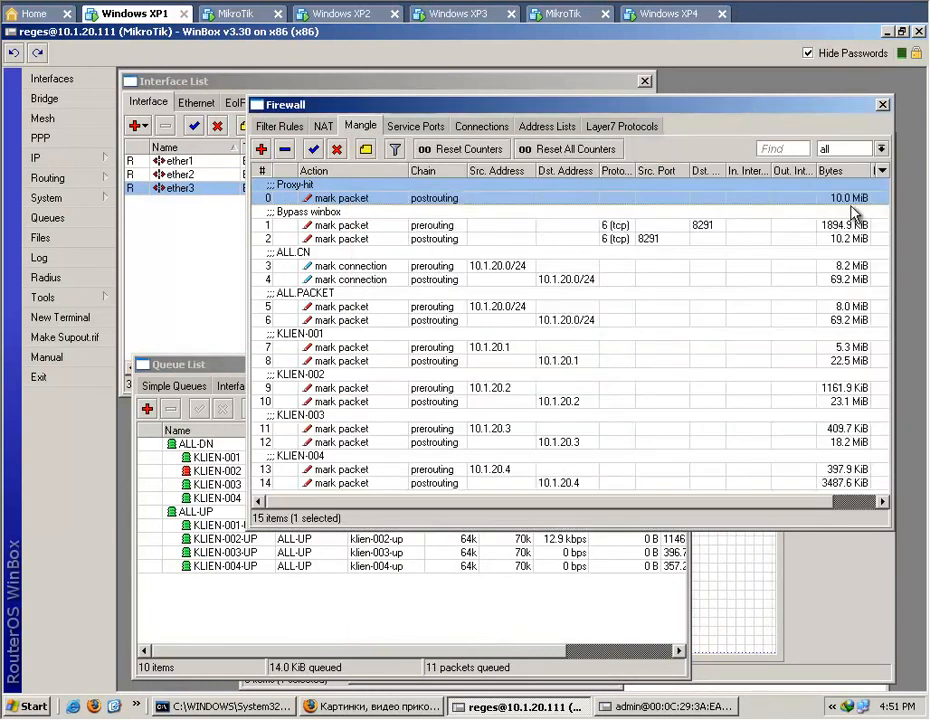
{"action": "left_click_drag", "start_coordinate": [592, 526], "coordinate": [596, 608]}
{"action": "left_click", "coordinate": [598, 567]}
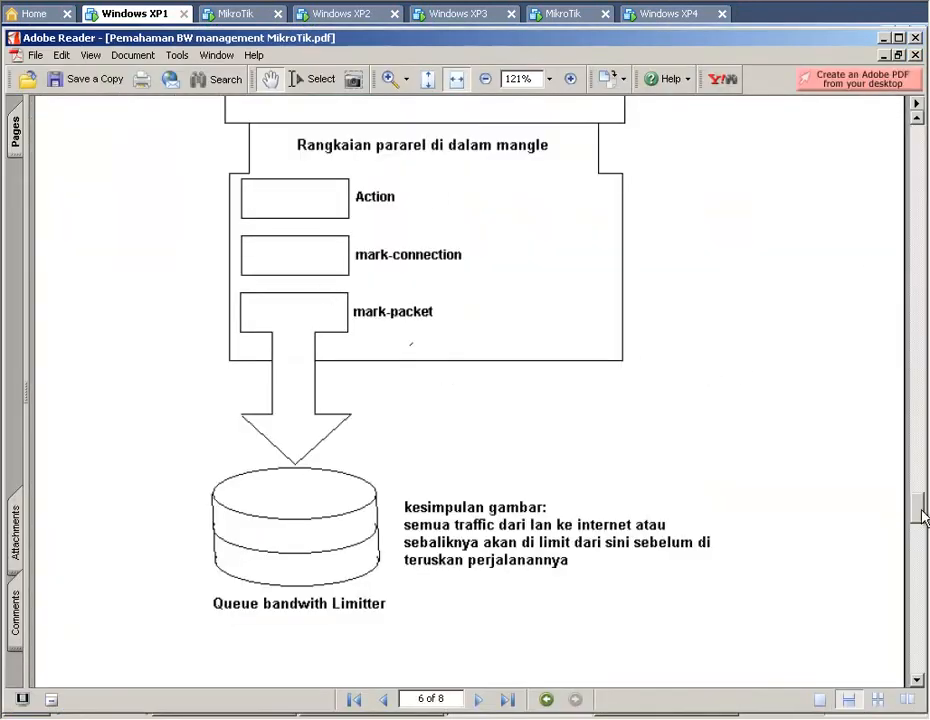
Switch to Adobe Reader and show the mangle scheme diagram on page 6 of Pemahaman BW management MikroTik.pdf.
{"action": "mouse_move", "coordinate": [922, 515]}
{"action": "left_mouse_down"}
{"action": "mouse_move", "coordinate": [921, 482]}
{"action": "mouse_move", "coordinate": [922, 492]}
{"action": "left_mouse_up"}
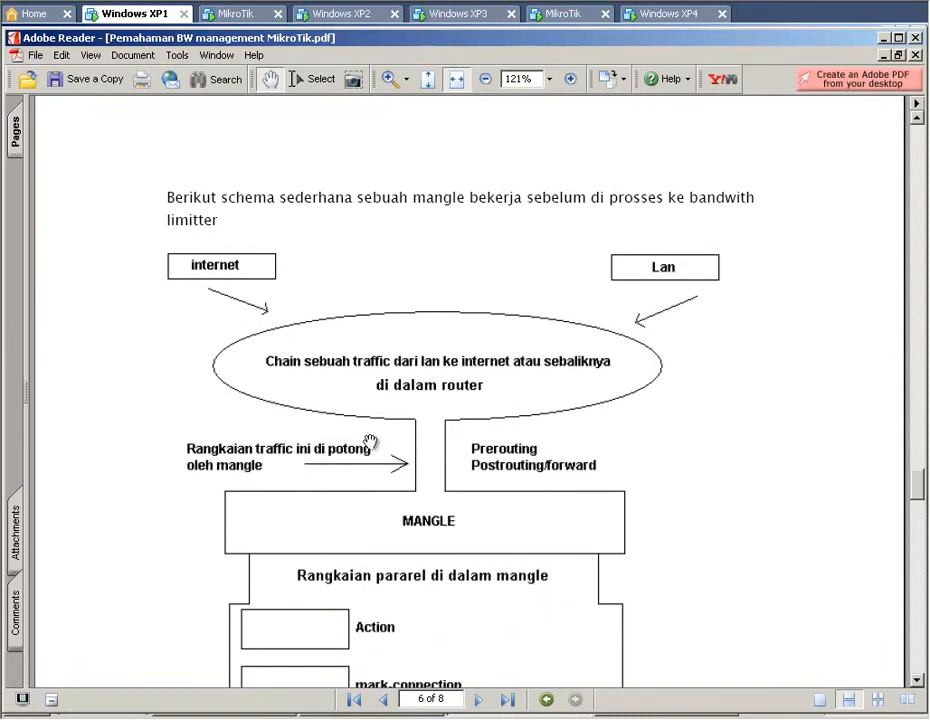